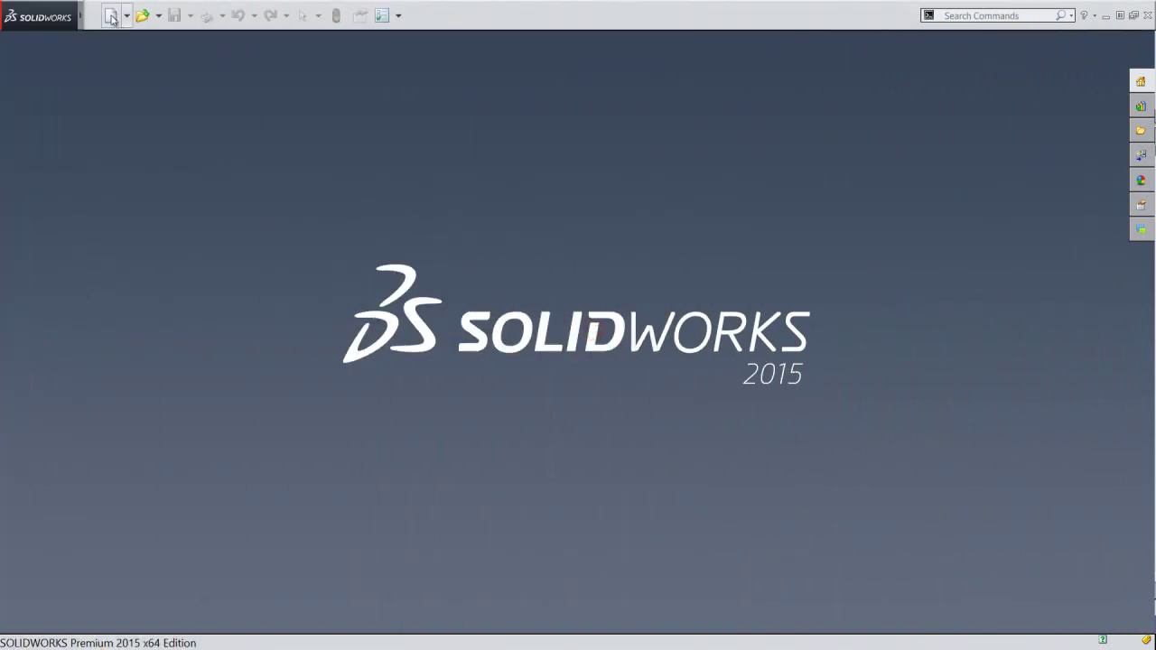
# Create a new blank part, Part1, from the IPS (inch) part template.
pyautogui.click(112, 16)
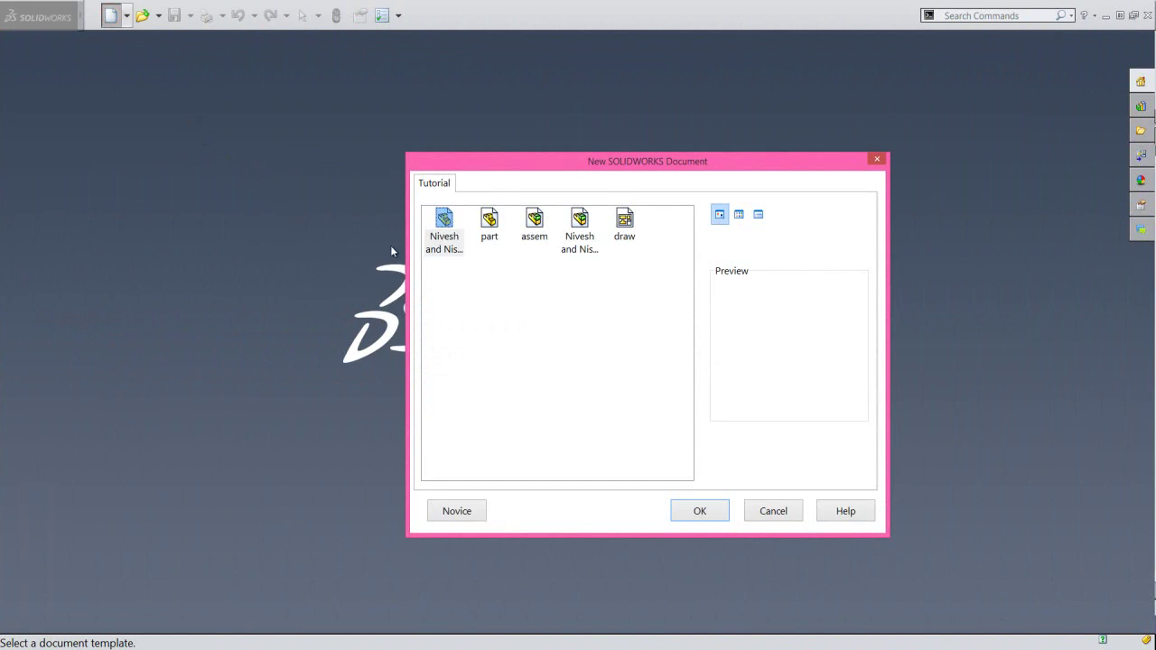
pyautogui.click(445, 220)
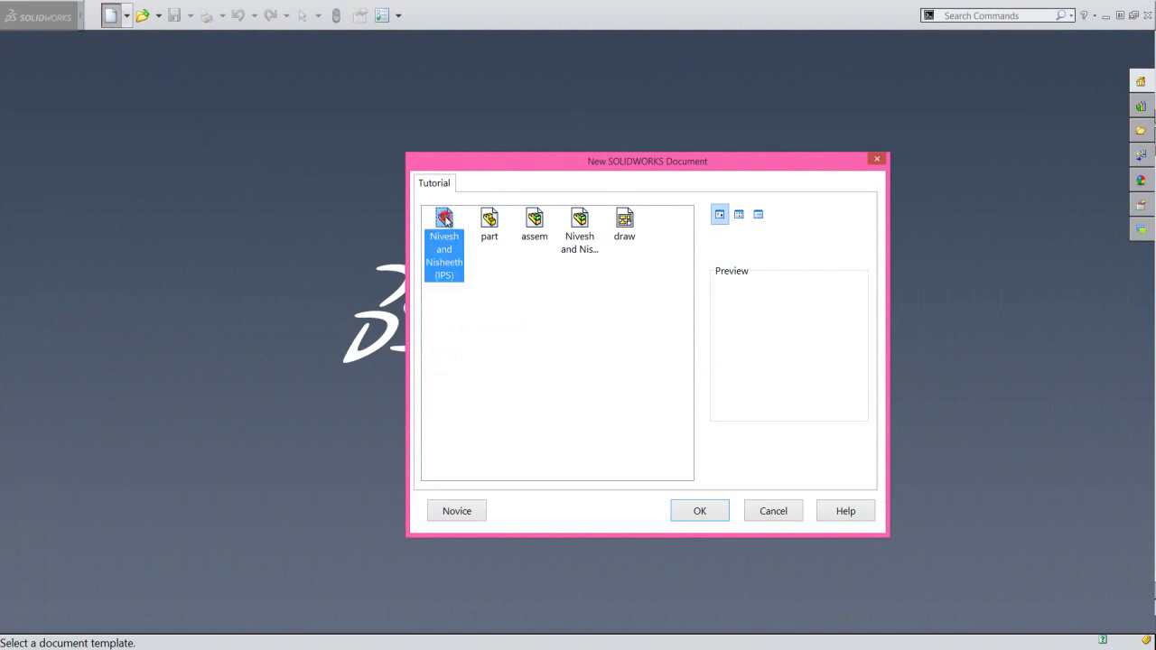
pyautogui.click(697, 510)
pyautogui.click(658, 403)
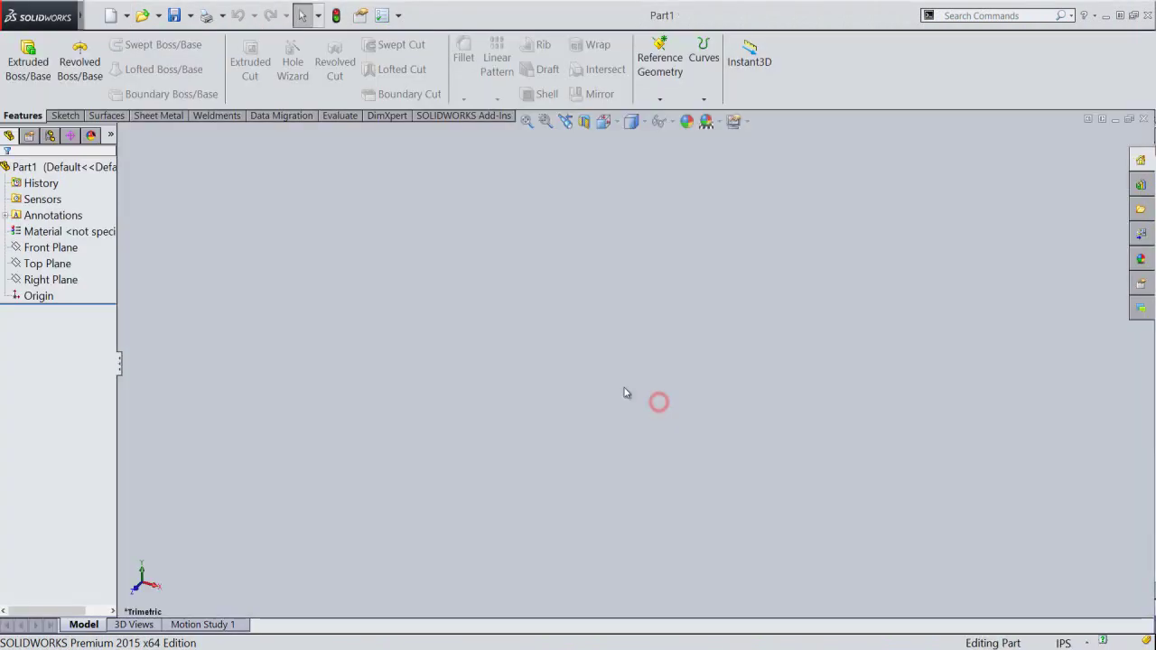
# In Sketch1 on the Front Plane, draw an origin-centred circle of diameter 0.5 in.
pyautogui.click(65, 116)
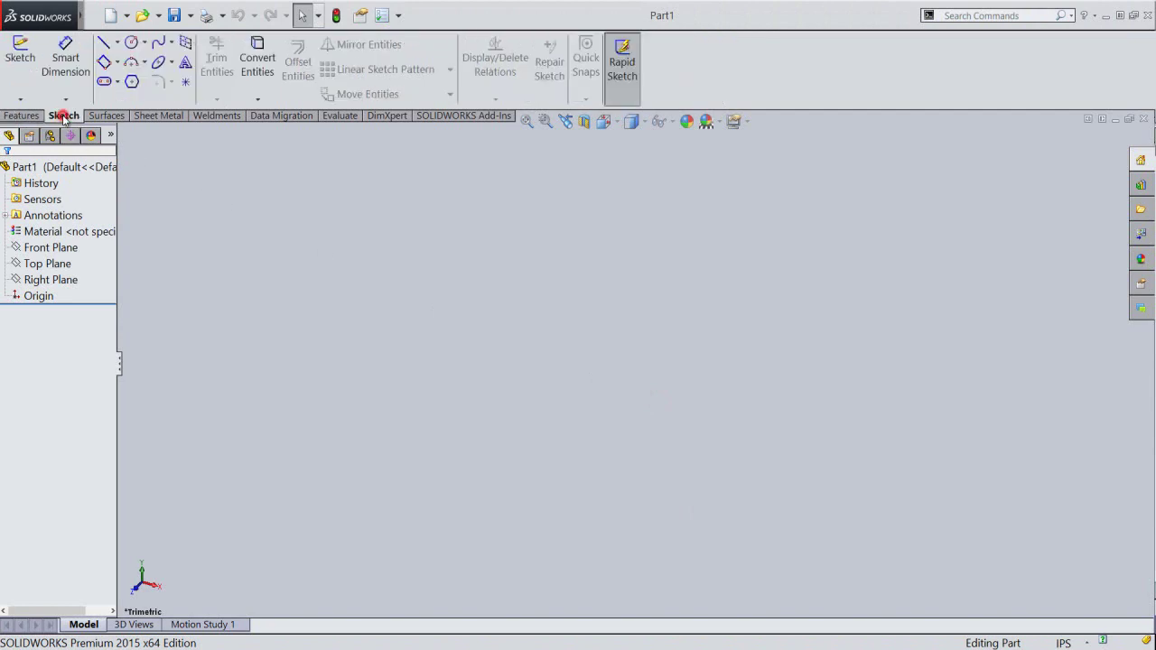
pyautogui.click(19, 60)
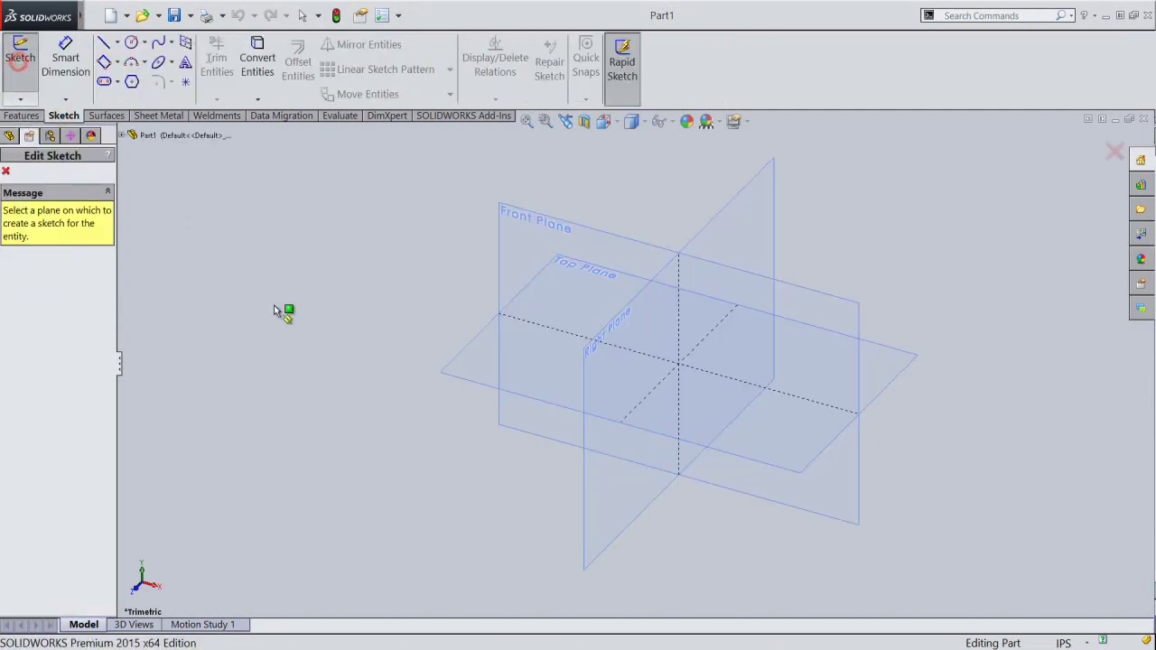
pyautogui.click(500, 249)
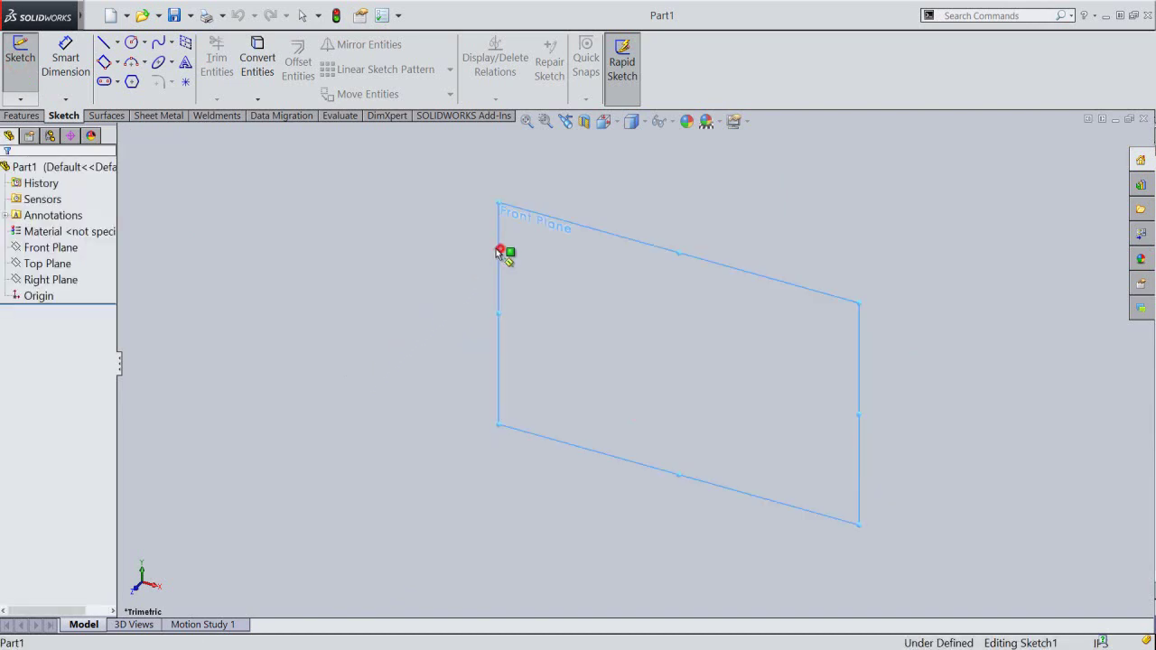
pyautogui.rightClick(510, 290)
pyautogui.click(525, 226)
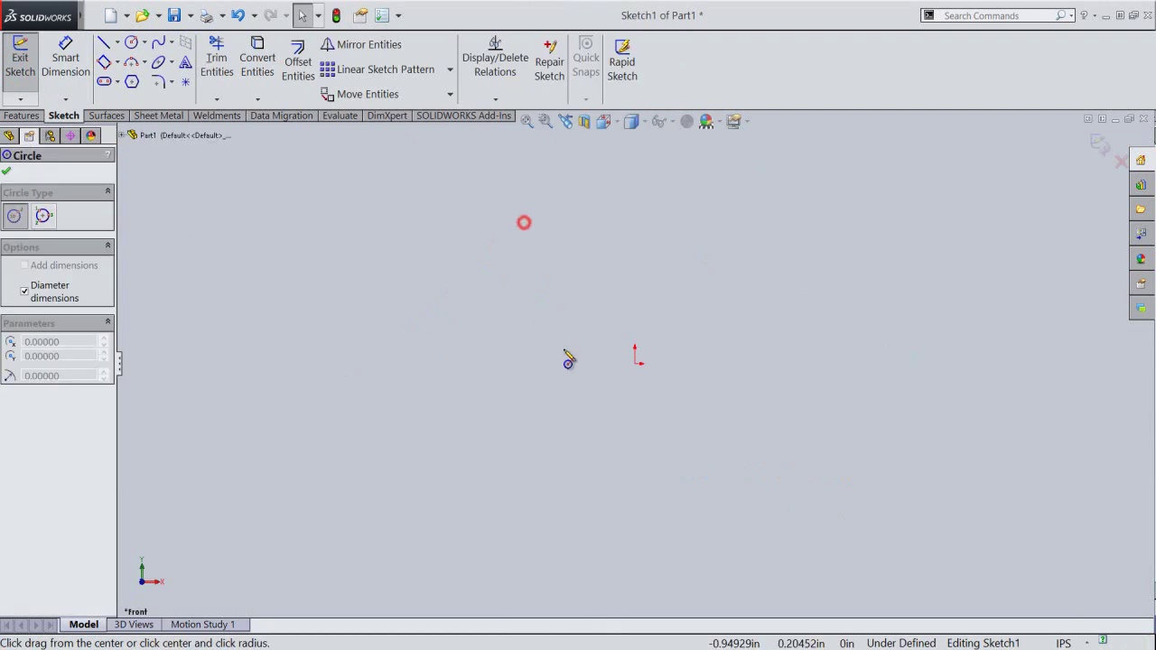
pyautogui.click(635, 364)
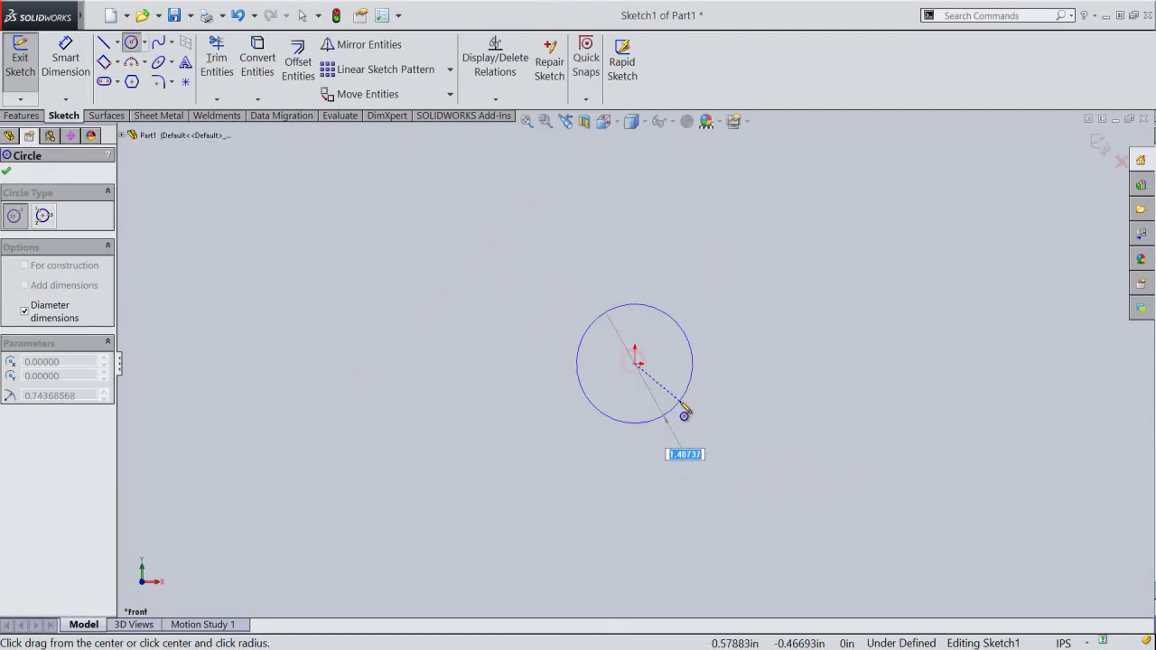
pyautogui.press('Return')
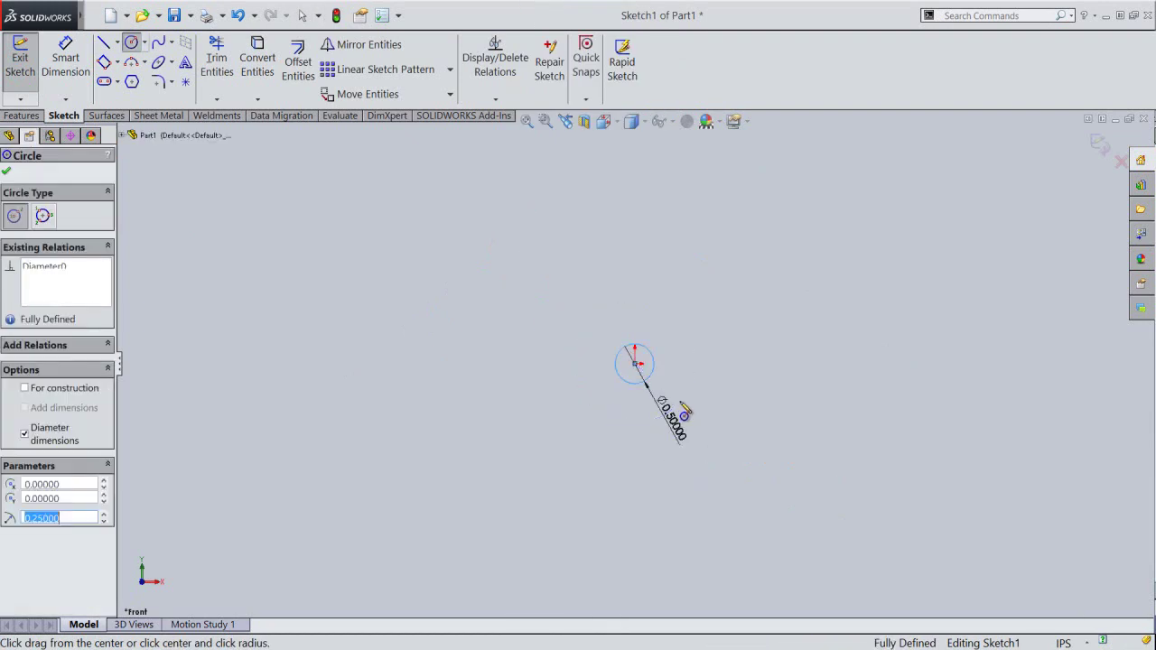
pyautogui.rightClick(720, 353)
pyautogui.click(757, 356)
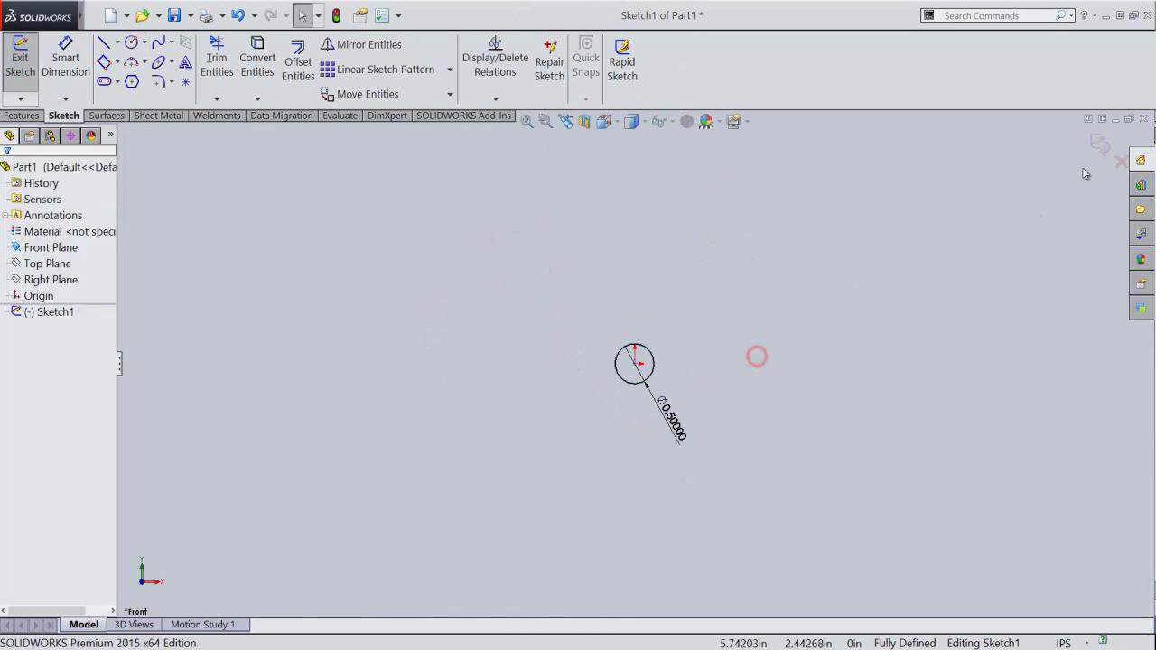
# Exit the sketch and switch to the isometric view.
pyautogui.click(1099, 145)
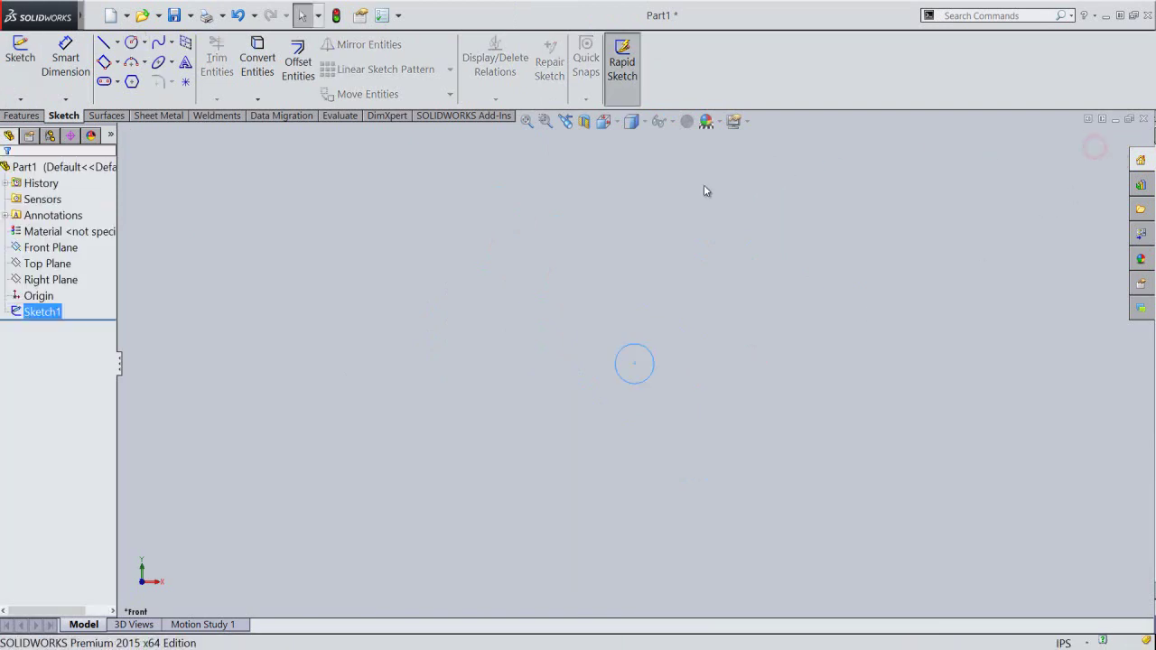
pyautogui.click(615, 127)
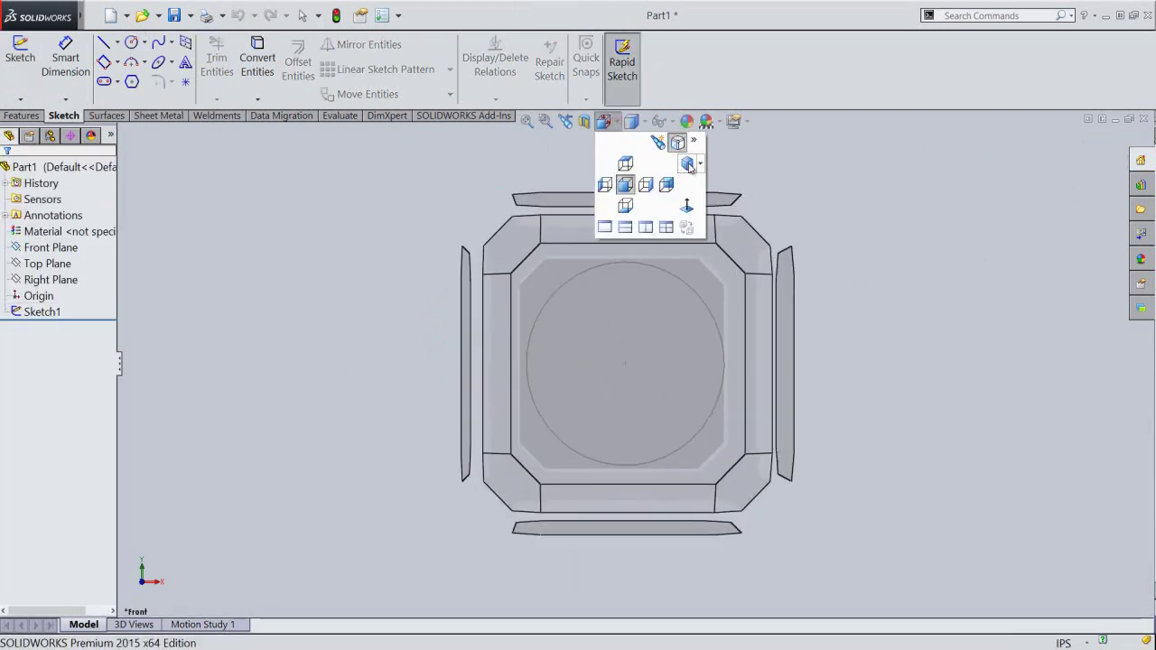
pyautogui.click(701, 167)
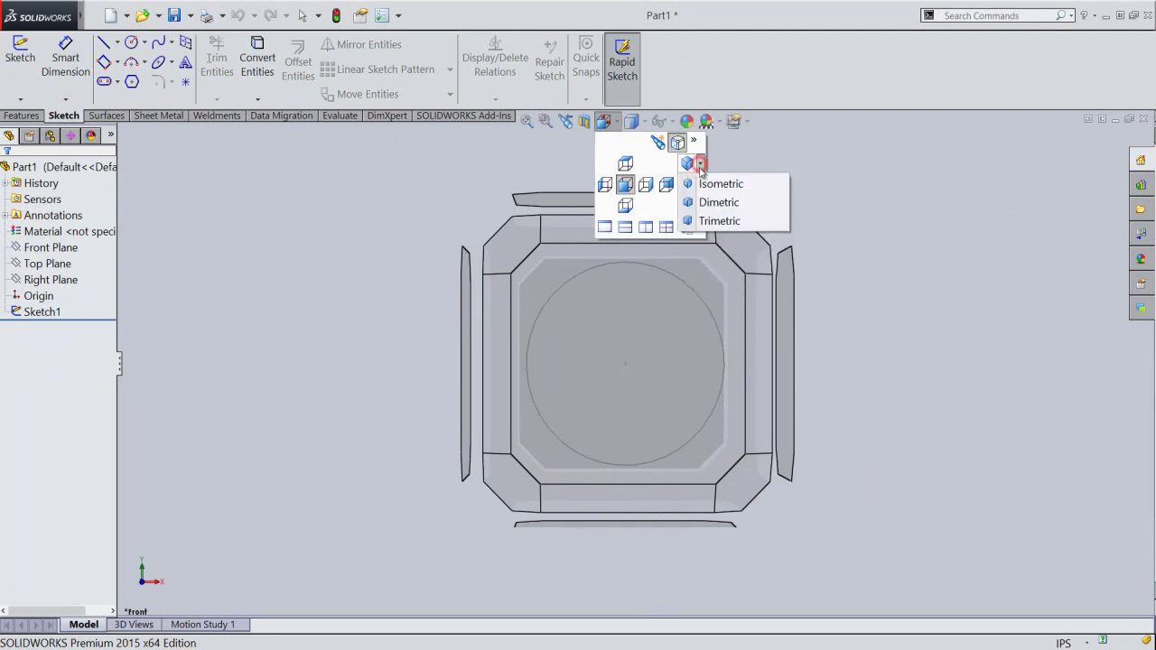
pyautogui.click(710, 181)
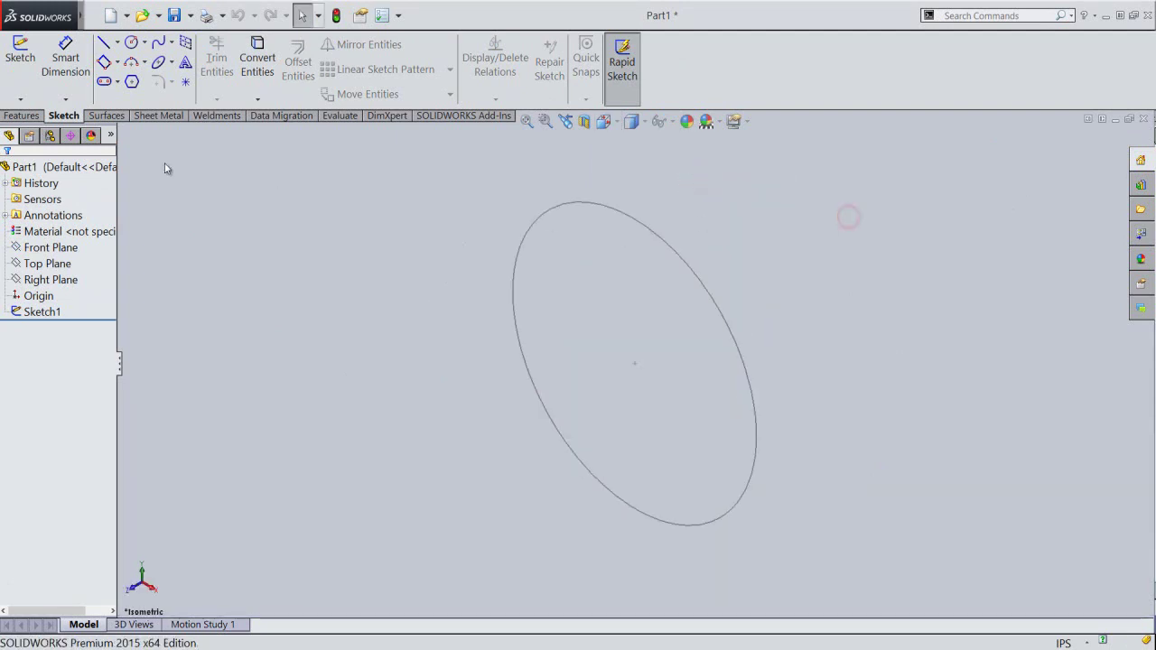
# Extrude Sketch1 0.6 in deep into a cylinder, Boss-Extrude1, and zoom to fit.
pyautogui.click(25, 115)
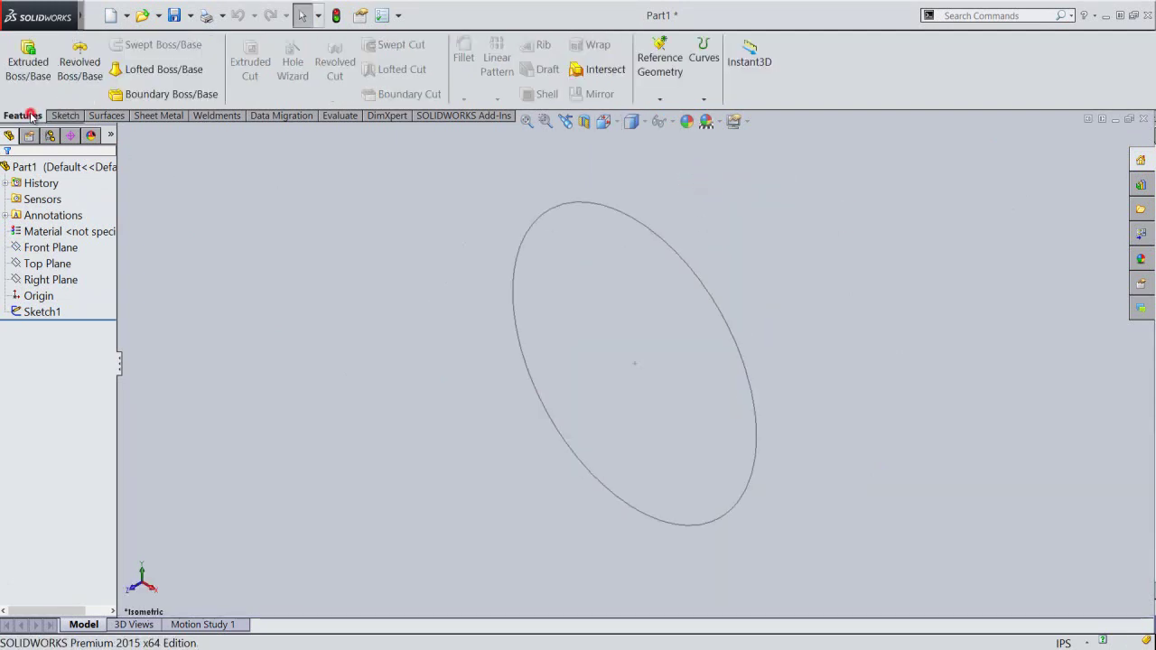
pyautogui.click(36, 65)
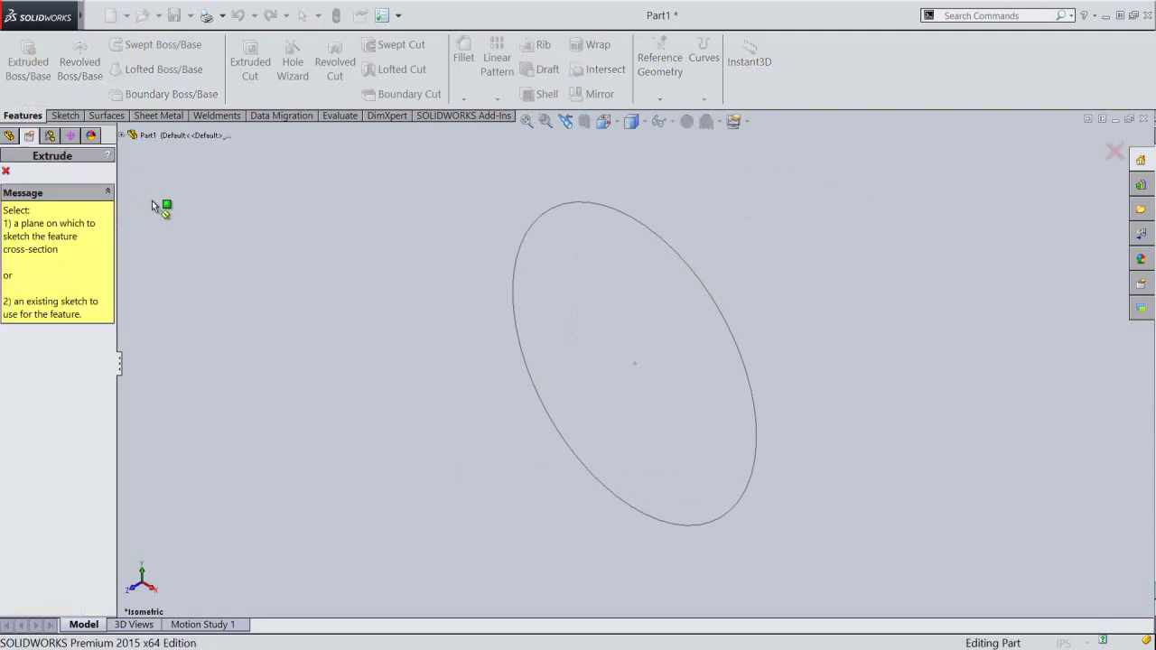
pyautogui.click(511, 268)
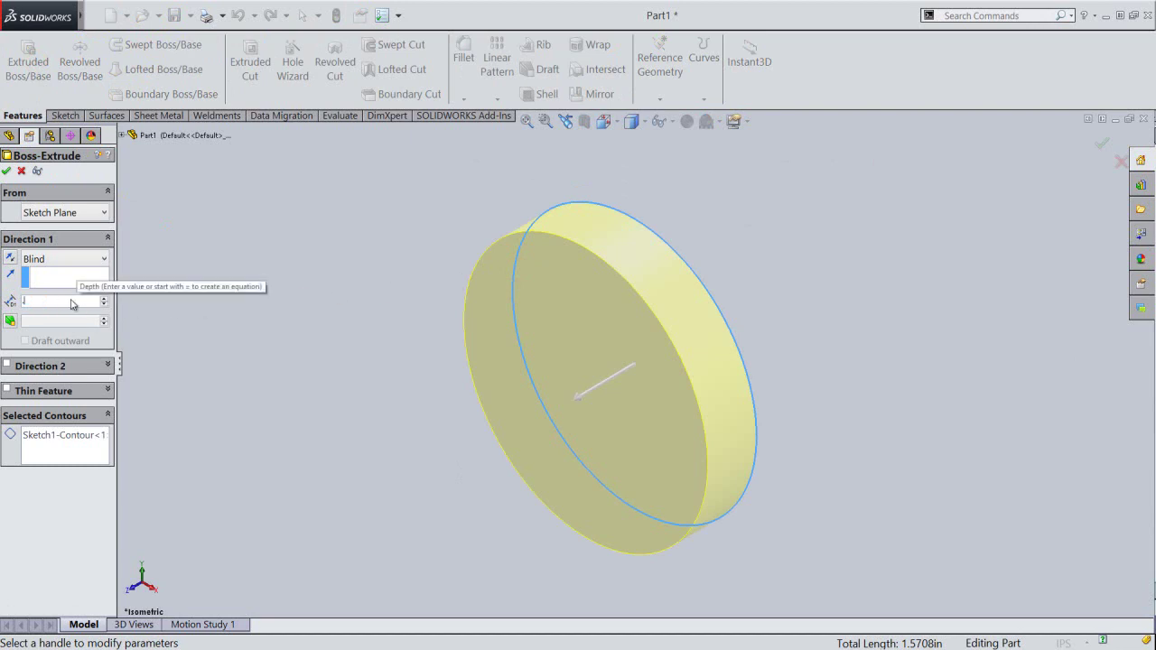
pyautogui.write('0.6')
pyautogui.press('Return')
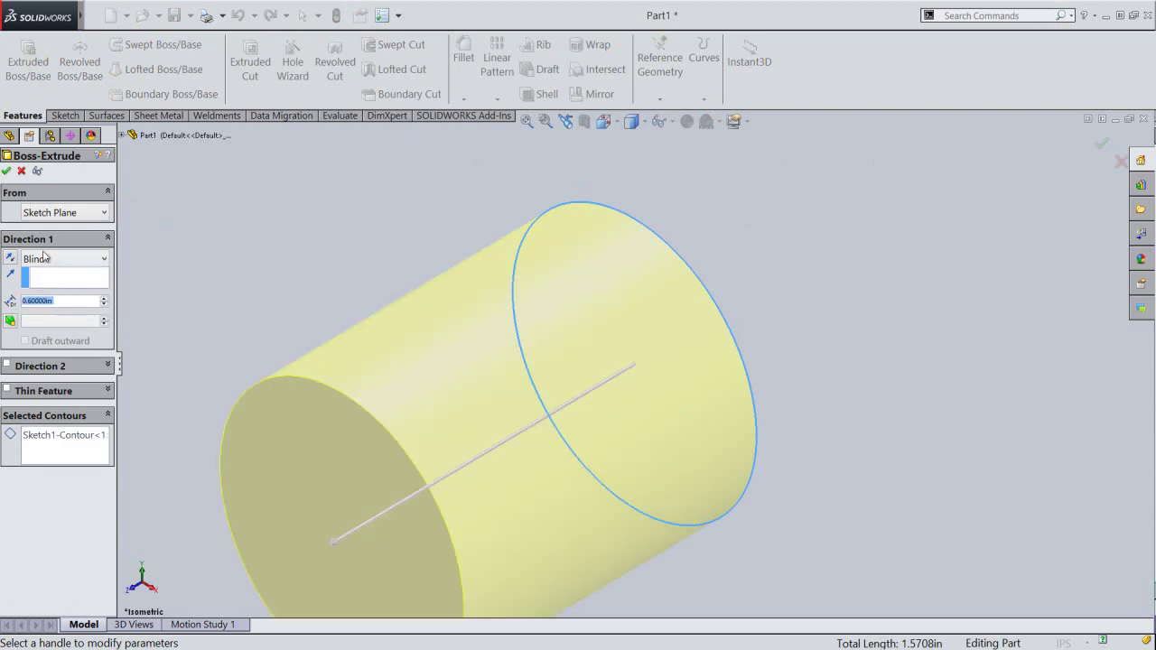
pyautogui.click(9, 172)
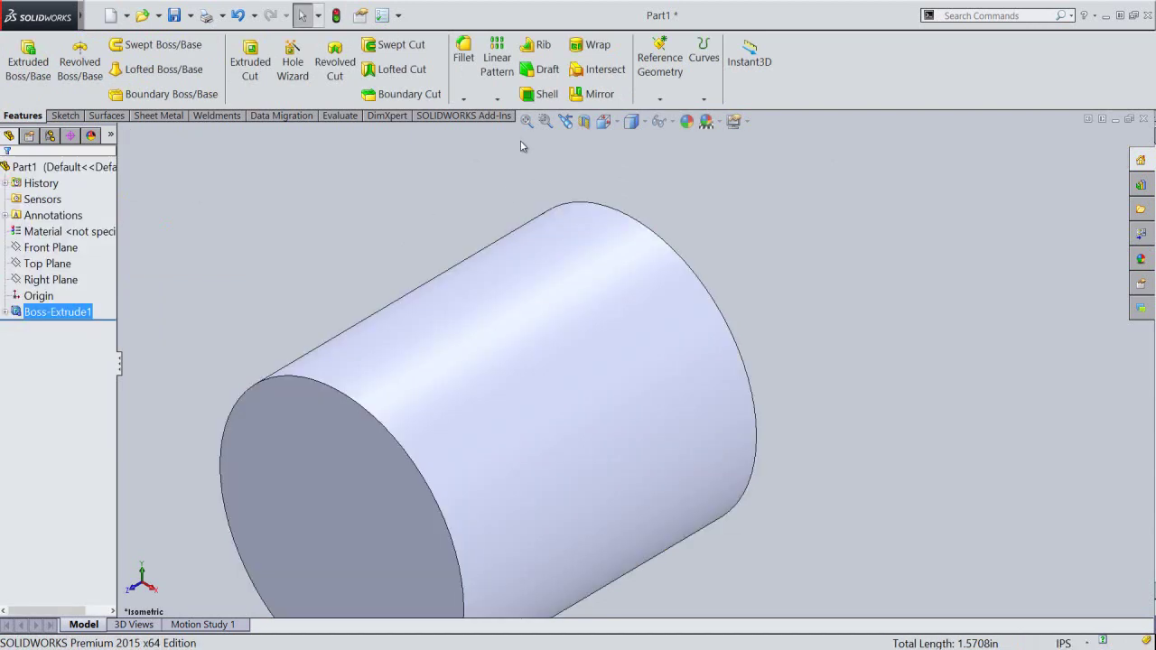
pyautogui.click(527, 121)
pyautogui.click(448, 203)
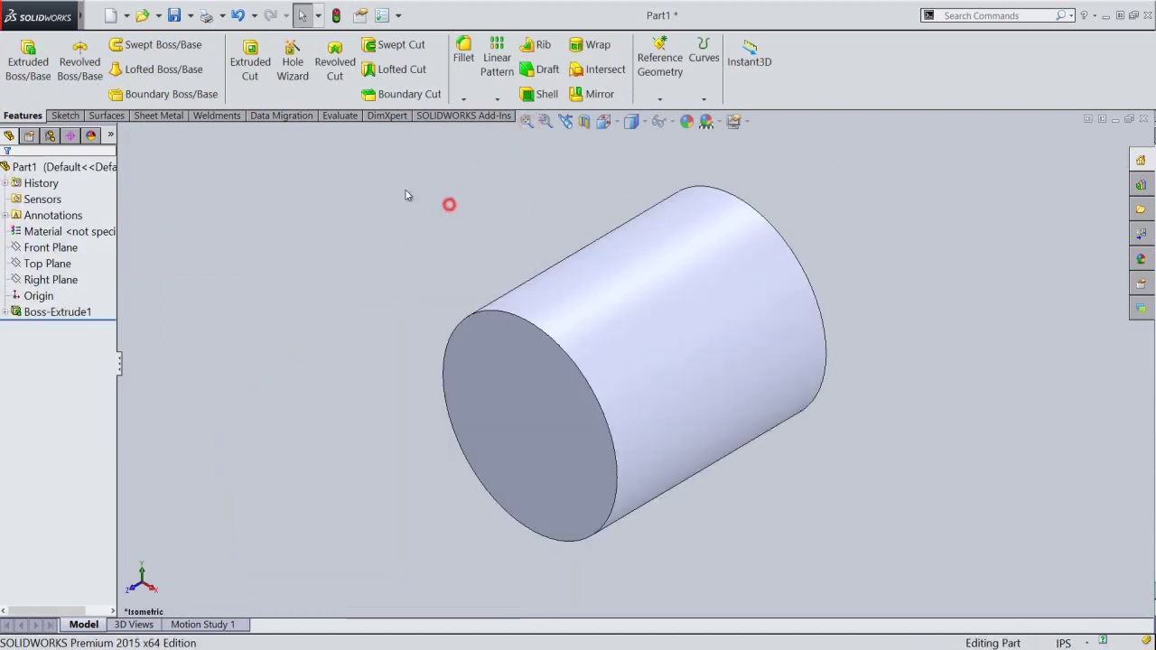
# Save the part with the file name 'Carb'.
pyautogui.click(177, 14)
pyautogui.write('Carb')
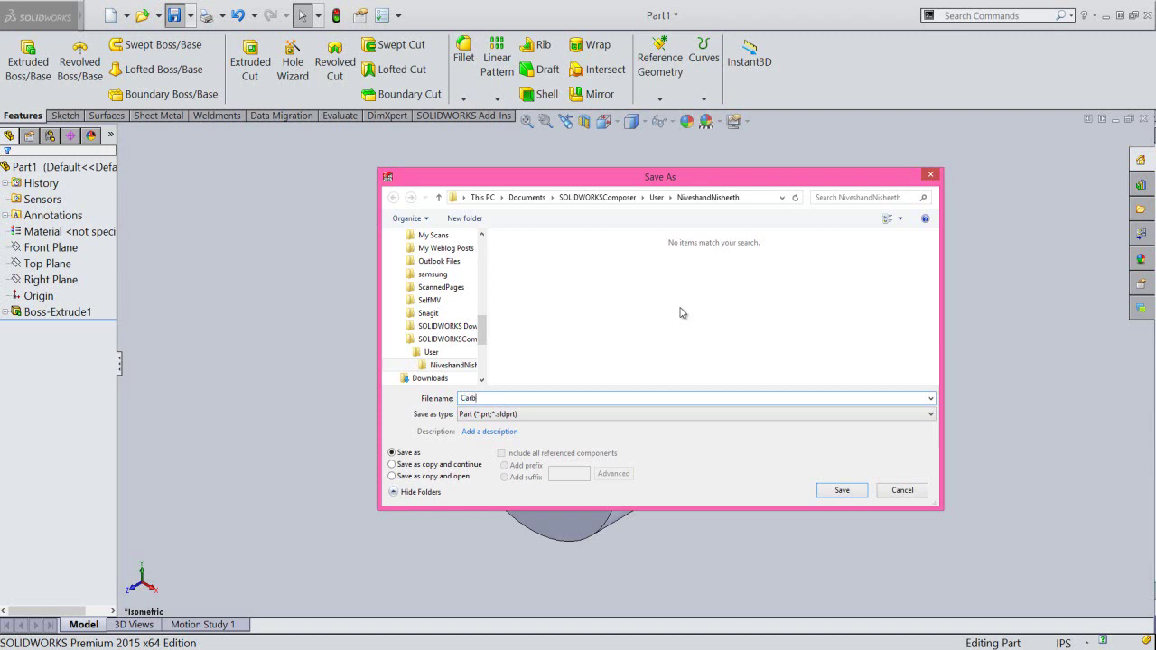
pyautogui.click(840, 489)
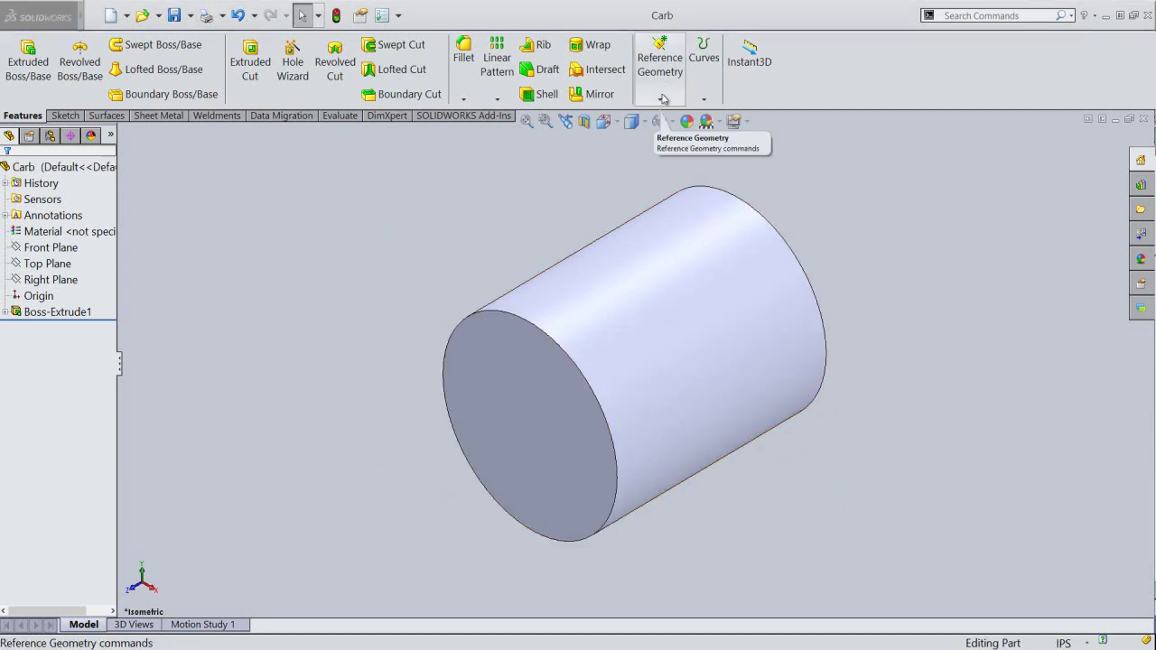
# Add Axis1 along the cylinder's centre from its cylindrical face, and save.
pyautogui.click(660, 100)
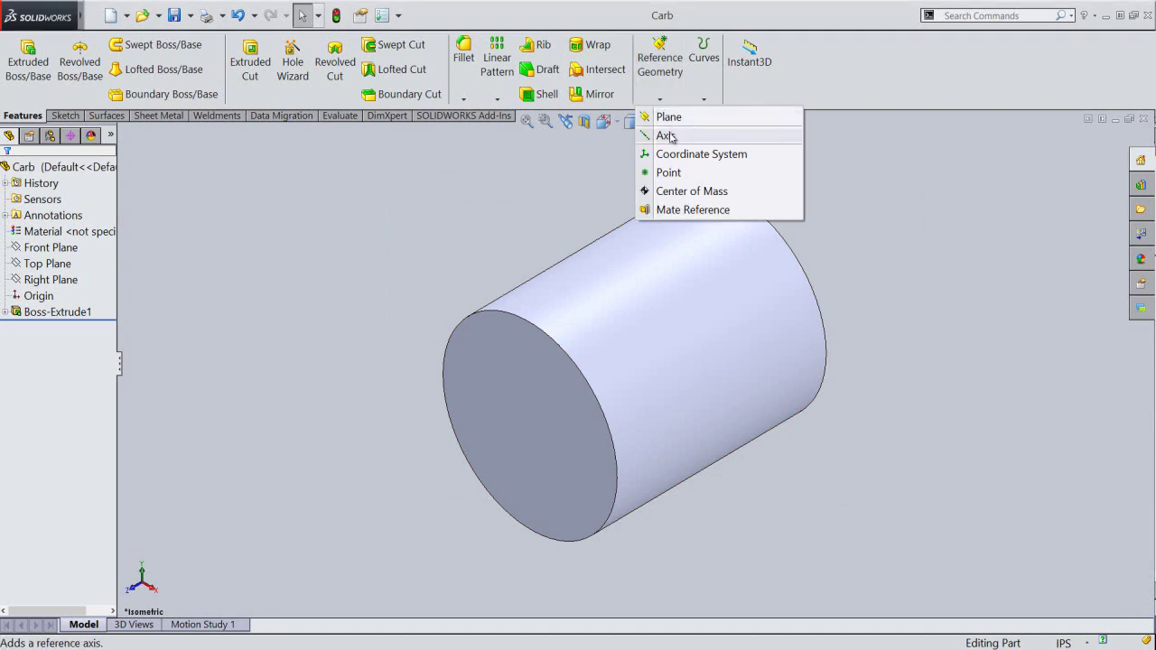
pyautogui.click(669, 136)
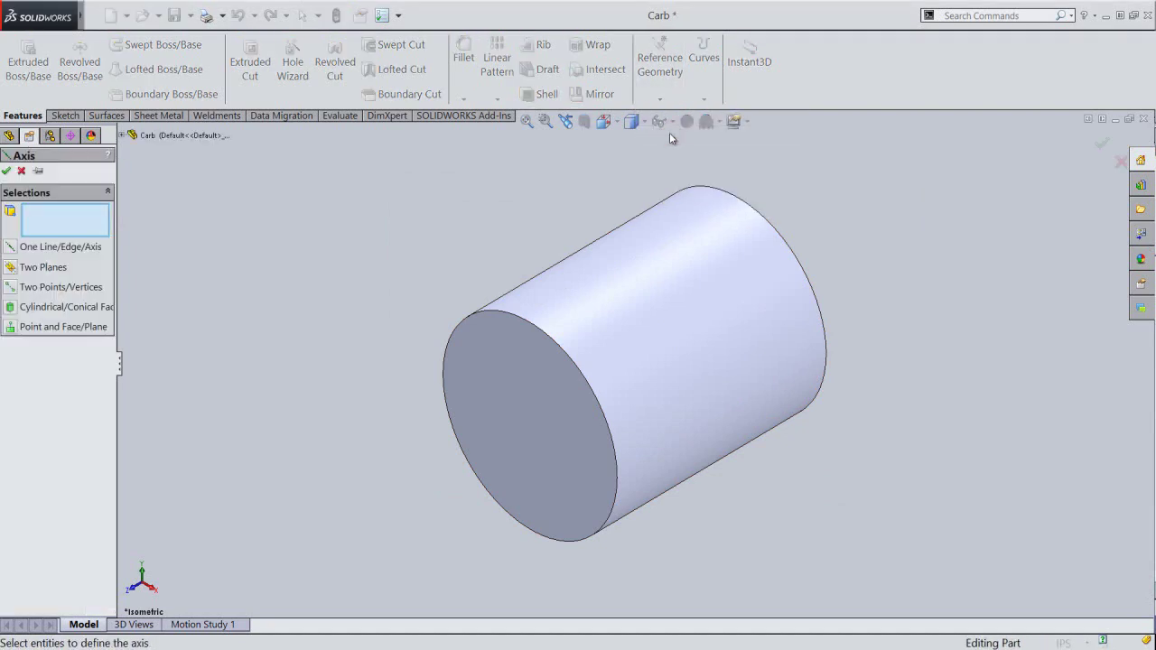
pyautogui.click(624, 352)
pyautogui.rightClick(274, 349)
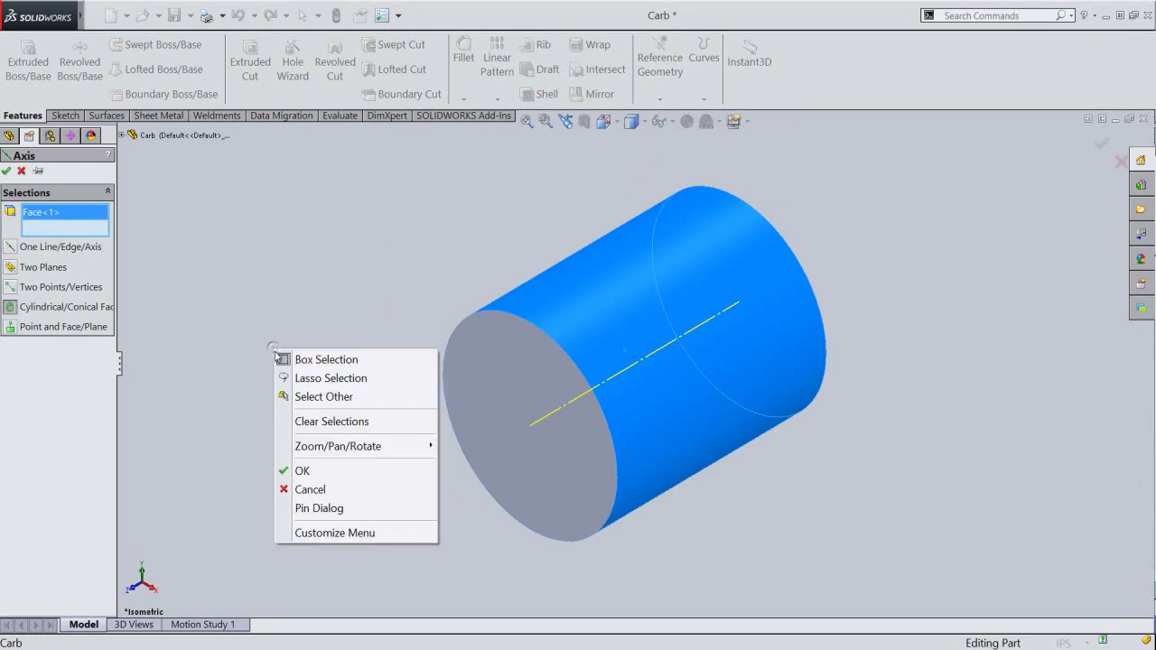
pyautogui.click(317, 473)
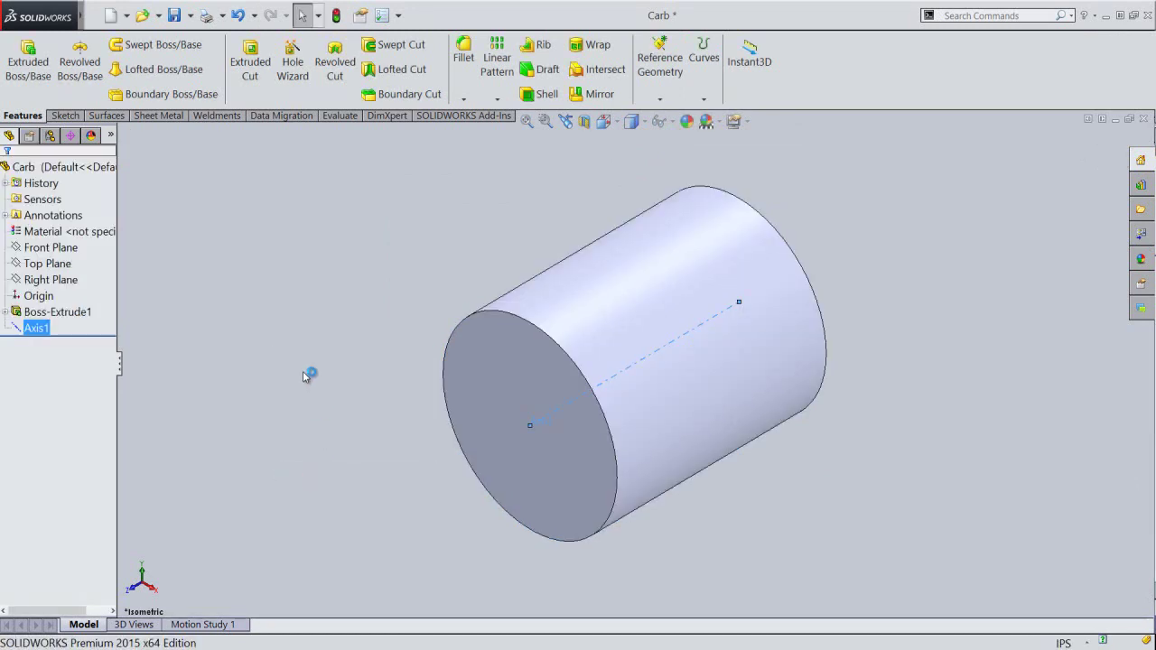
pyautogui.hotkey('ctrl', 's')
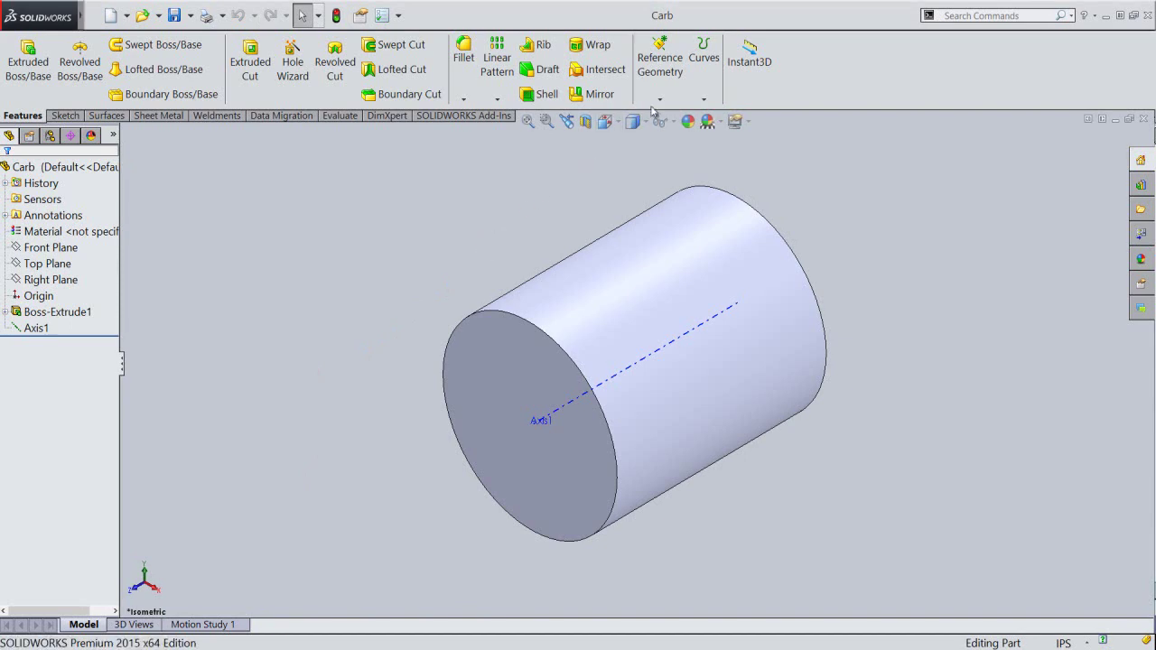
# Create Plane1 through Axis1, perpendicular to the Top Plane.
pyautogui.click(660, 99)
pyautogui.click(667, 118)
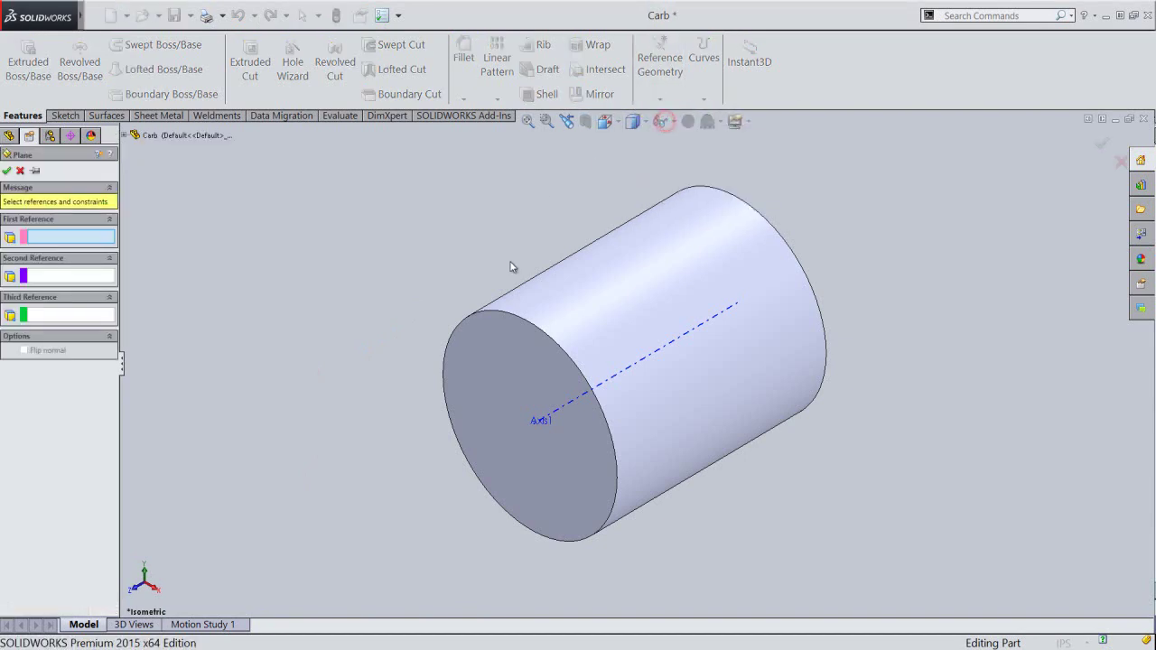
pyautogui.click(557, 411)
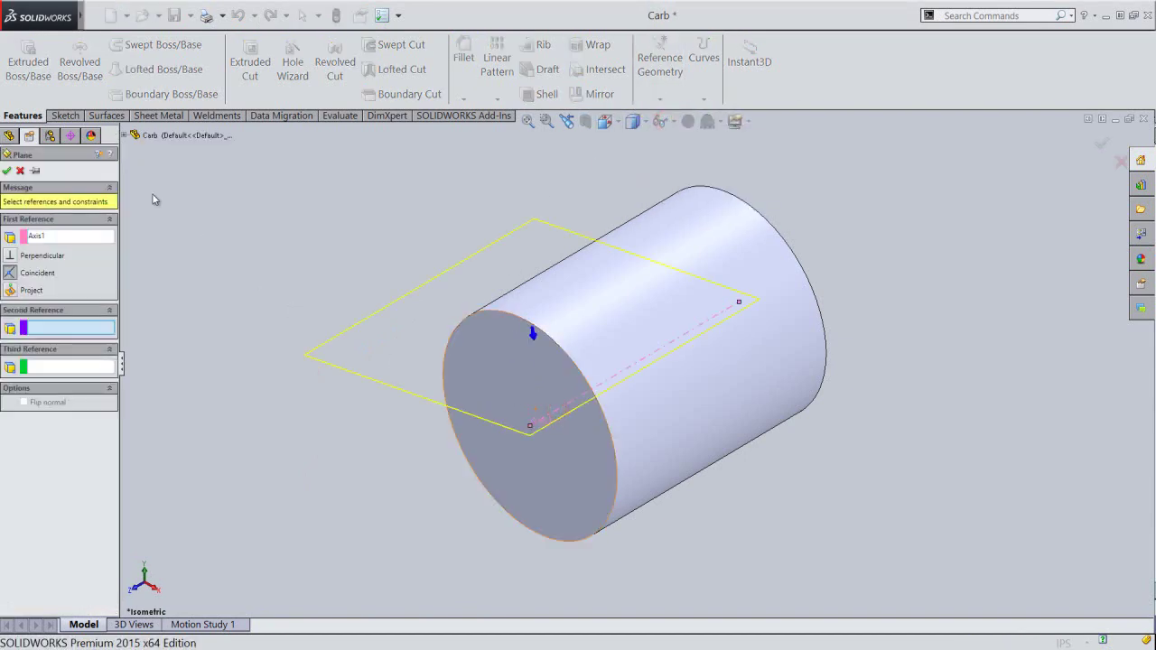
pyautogui.click(126, 136)
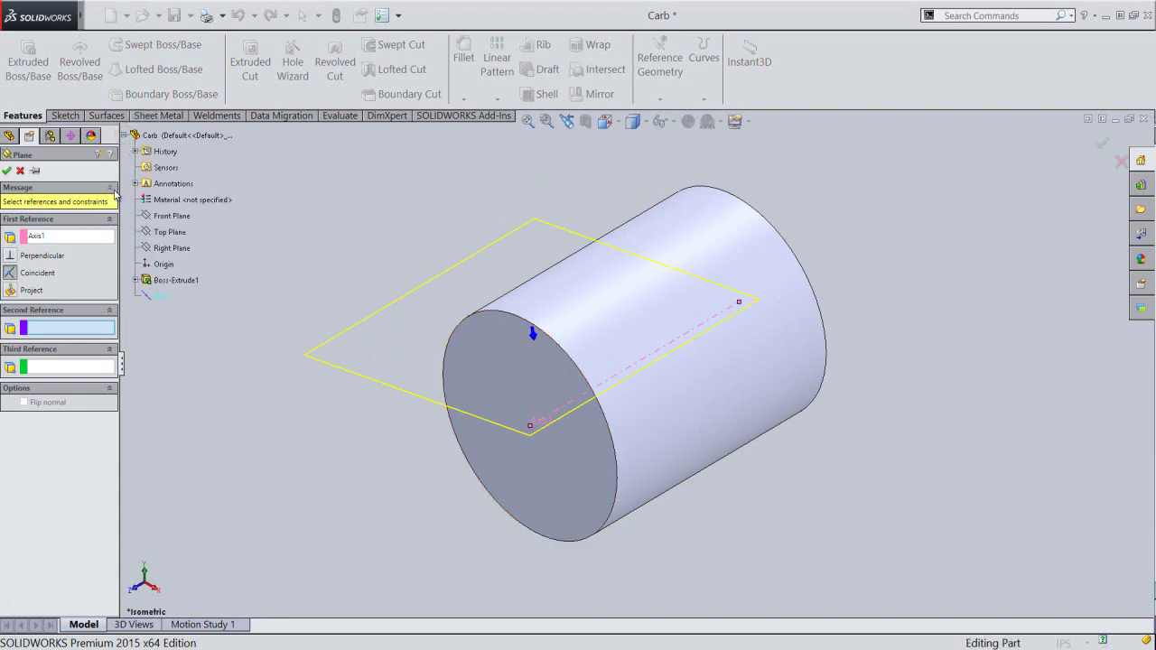
pyautogui.click(172, 233)
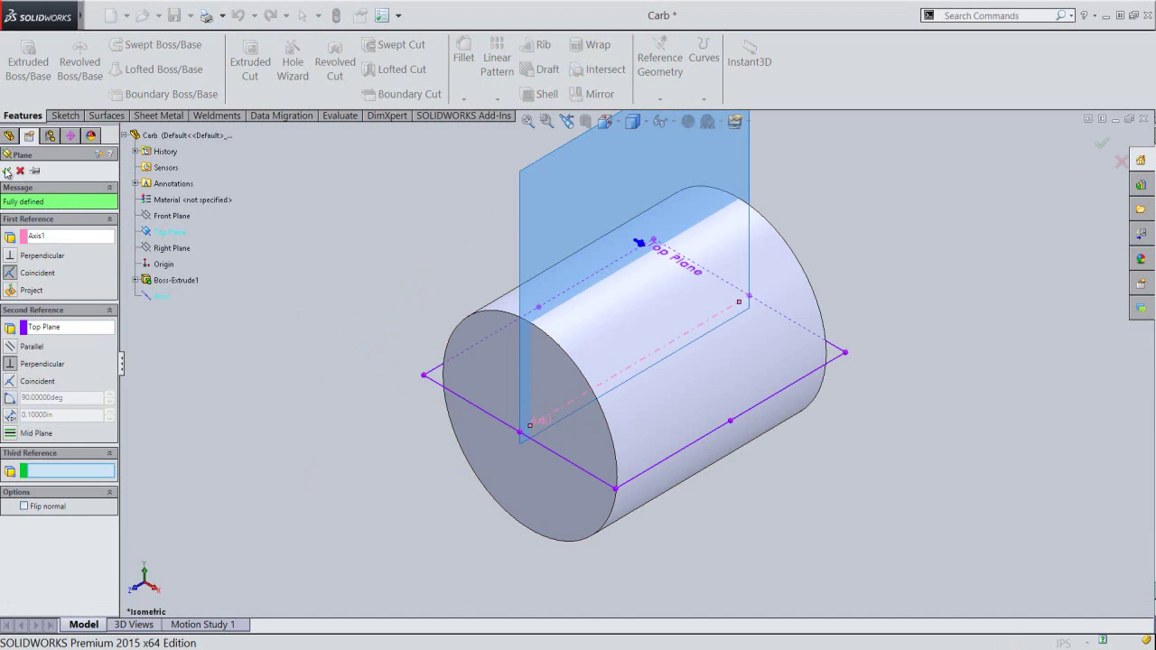
pyautogui.click(7, 170)
pyautogui.click(316, 334)
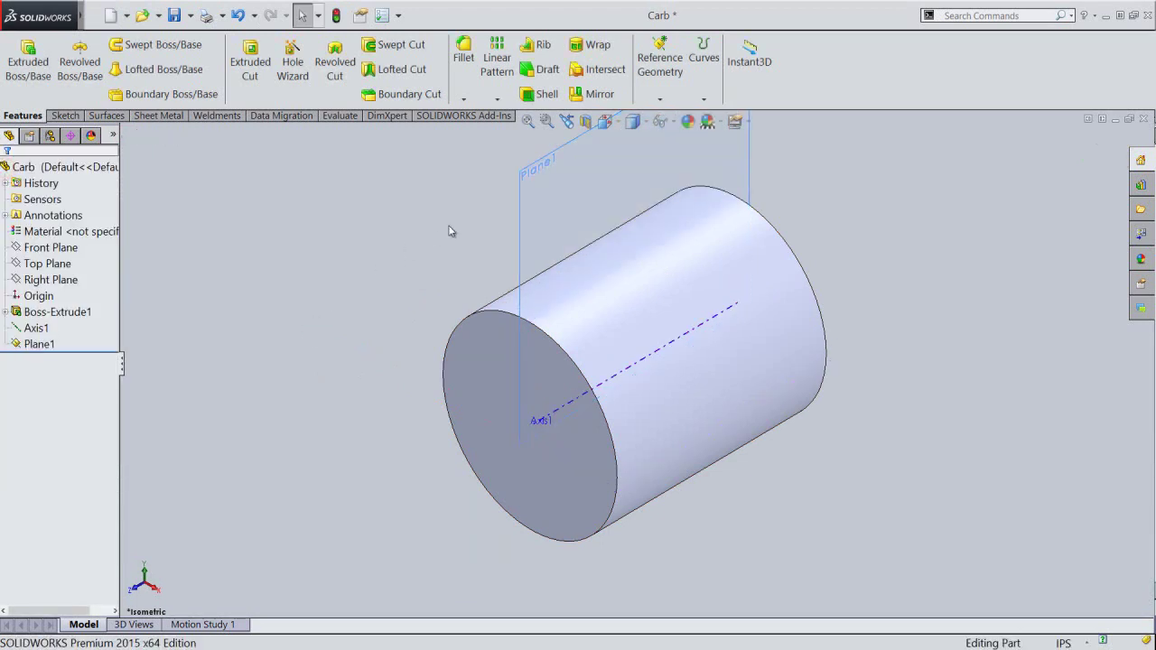
# Start Sketch2 on Plane1 with the section view off, viewed from the Right.
pyautogui.click(520, 219)
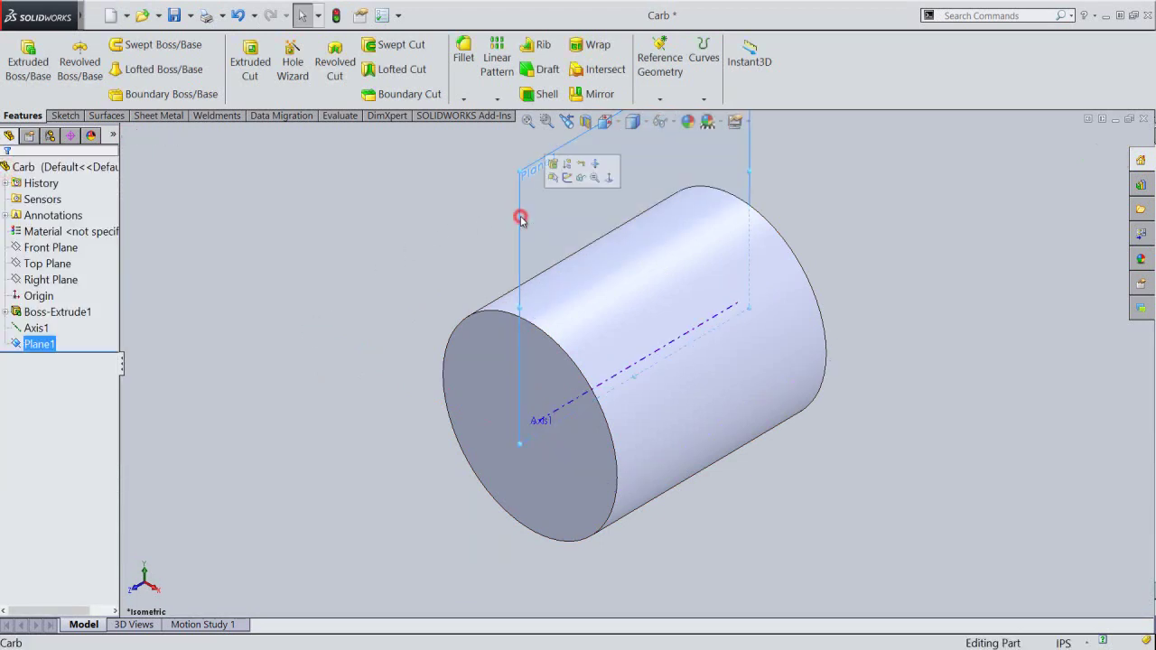
pyautogui.click(565, 179)
pyautogui.click(586, 121)
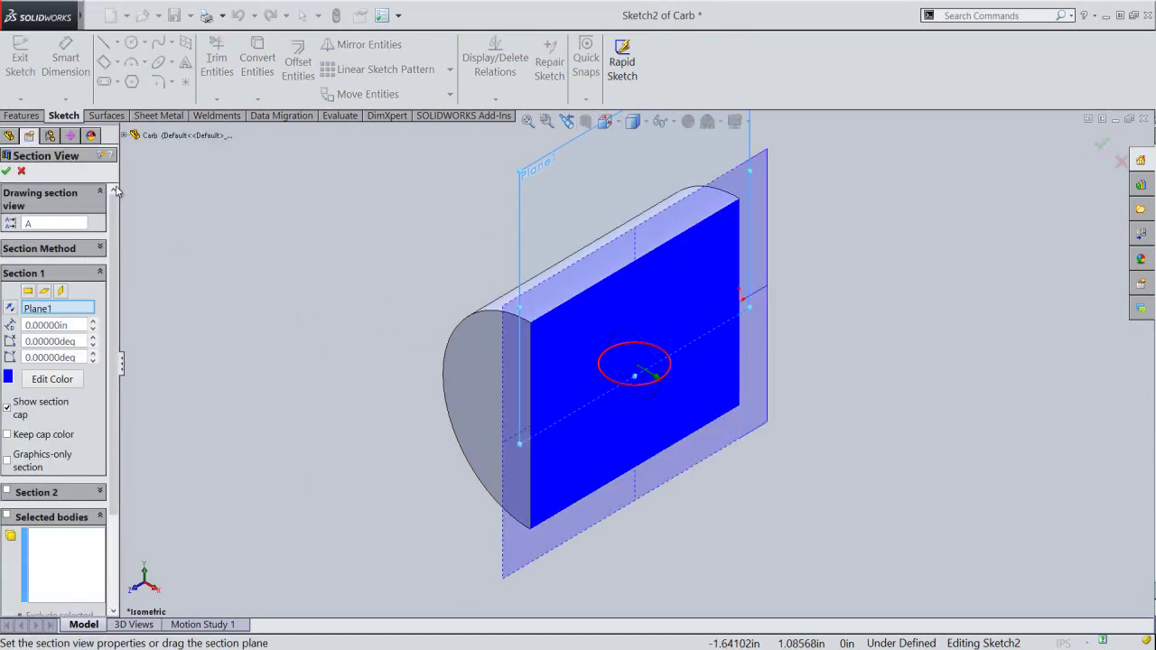
pyautogui.click(6, 171)
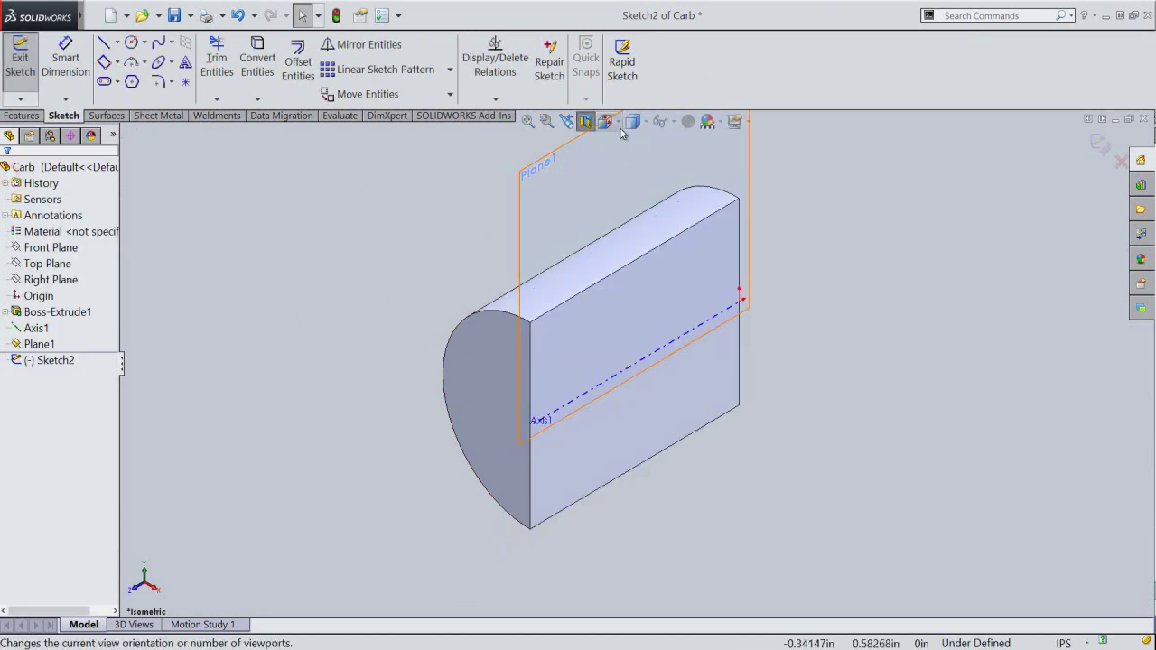
pyautogui.click(619, 123)
pyautogui.click(692, 397)
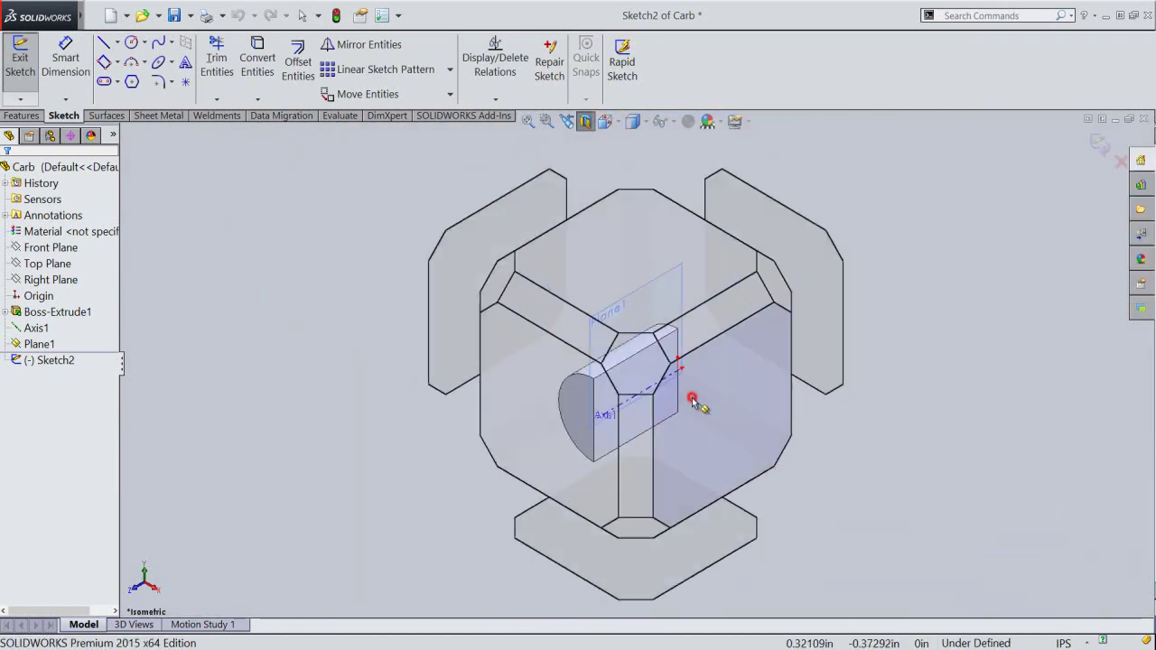
# Hide Plane1 and Axis1 and zoom to fit the sketch.
pyautogui.click(39, 344)
pyautogui.click(60, 327)
pyautogui.click(38, 328)
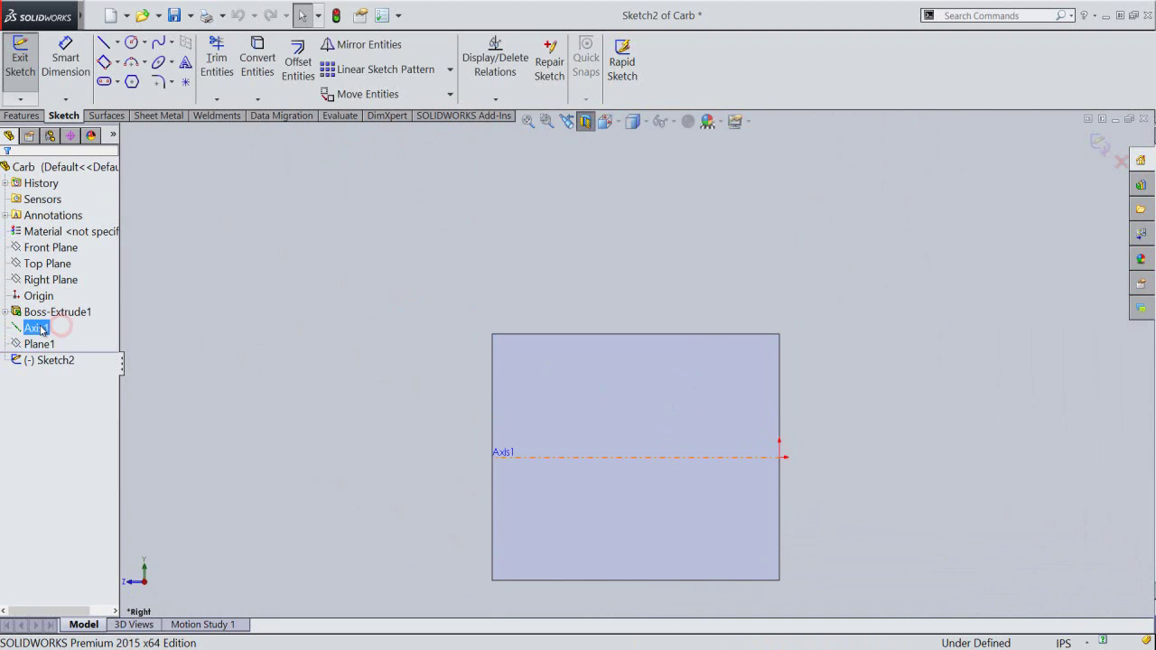
pyautogui.click(45, 310)
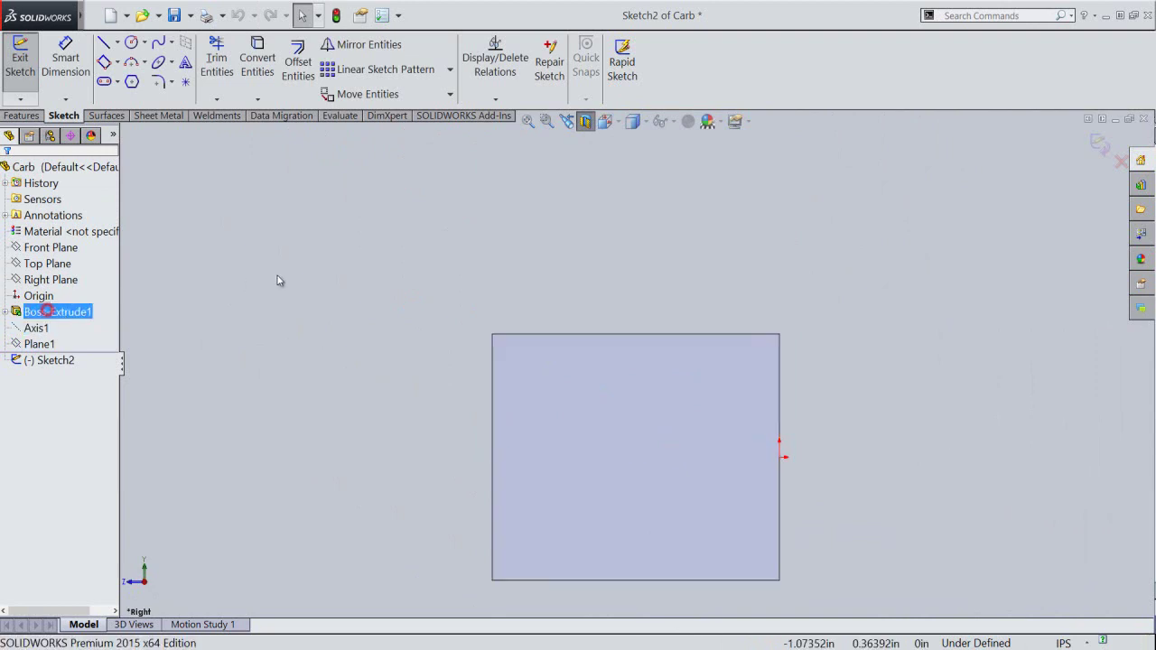
pyautogui.click(521, 132)
pyautogui.click(307, 316)
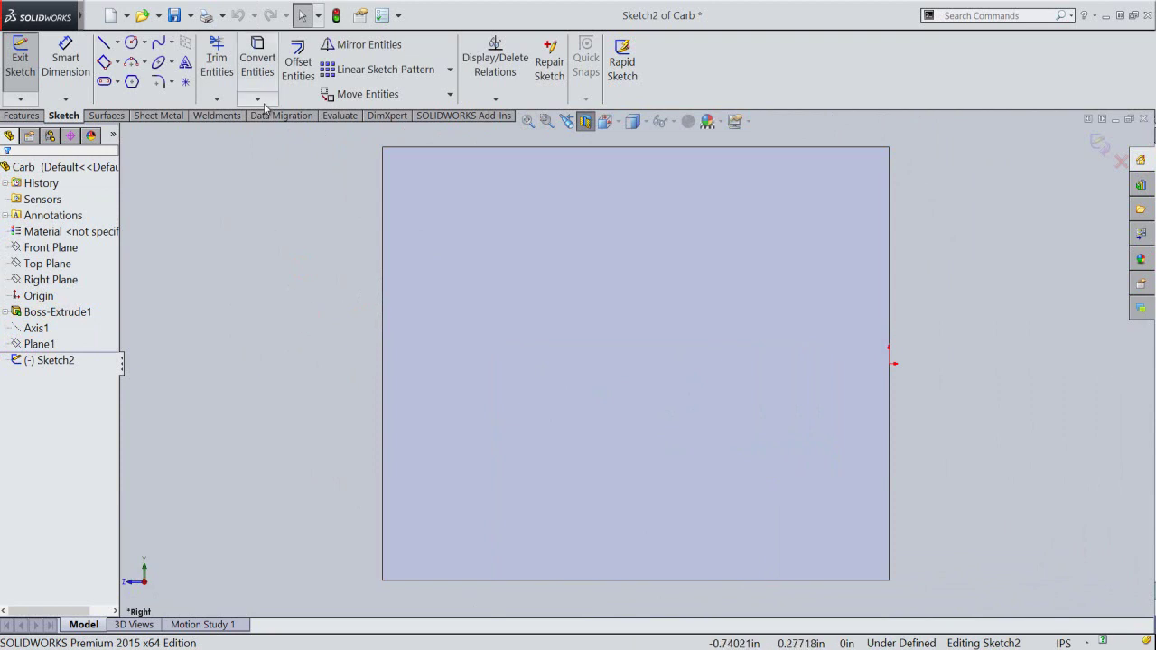
pyautogui.click(259, 98)
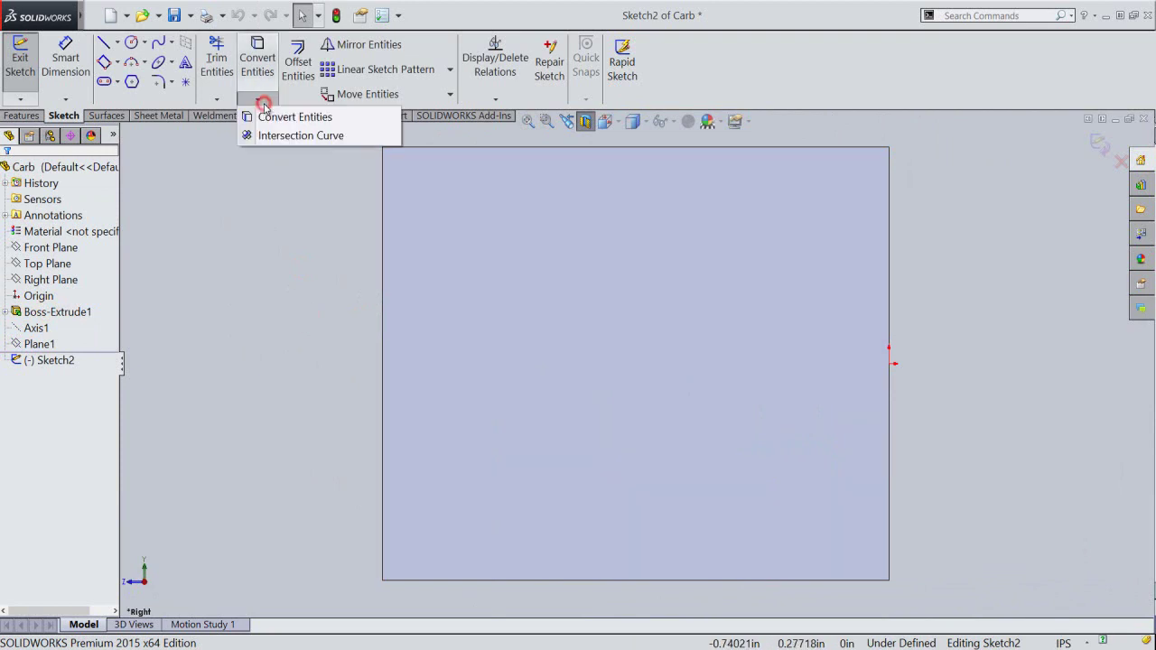
# Bring the Carb body's intersection with Plane1 into the sketch as an outline.
pyautogui.click(297, 137)
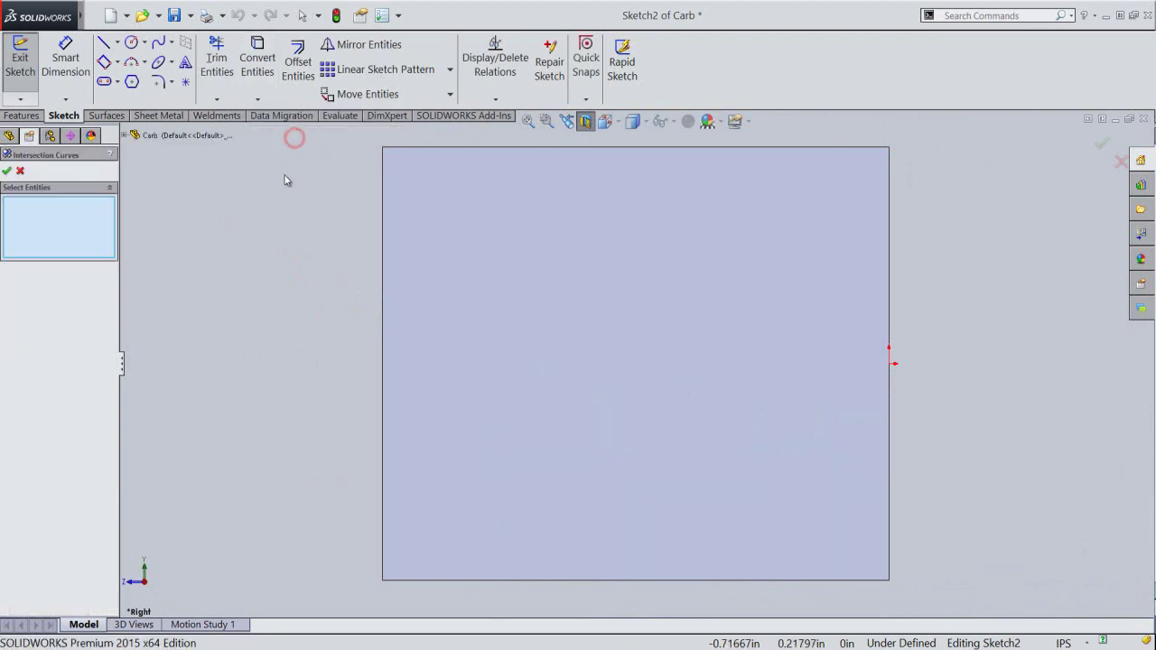
pyautogui.click(196, 135)
pyautogui.click(6, 171)
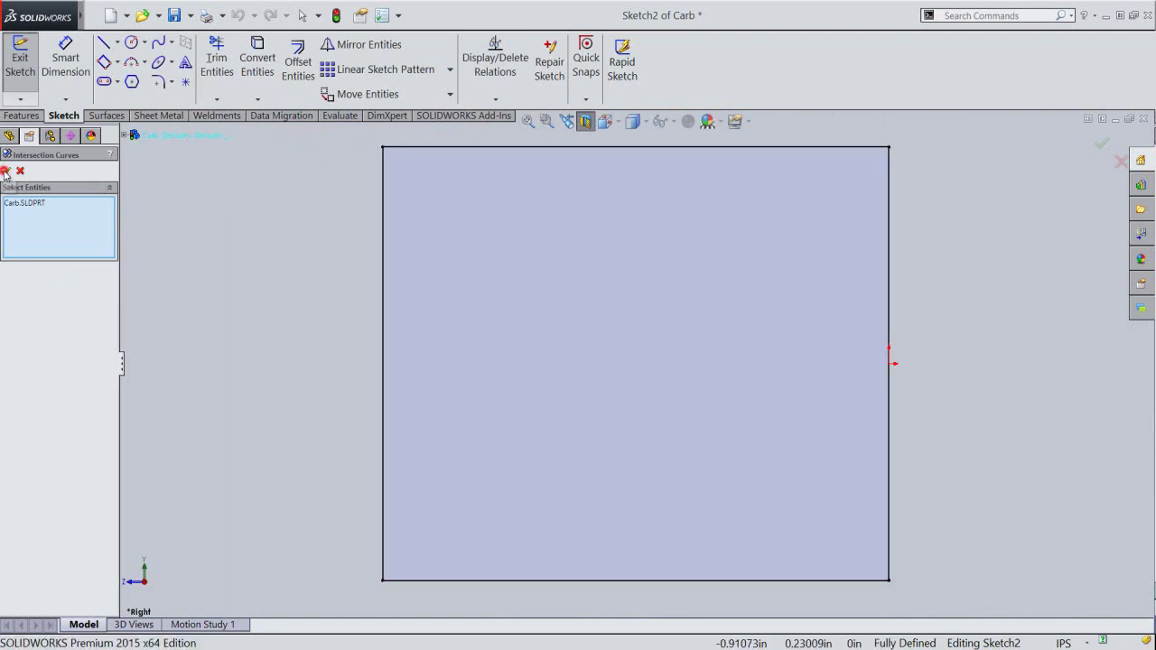
# Draw an infinite horizontal centerline through the origin.
pyautogui.rightClick(249, 231)
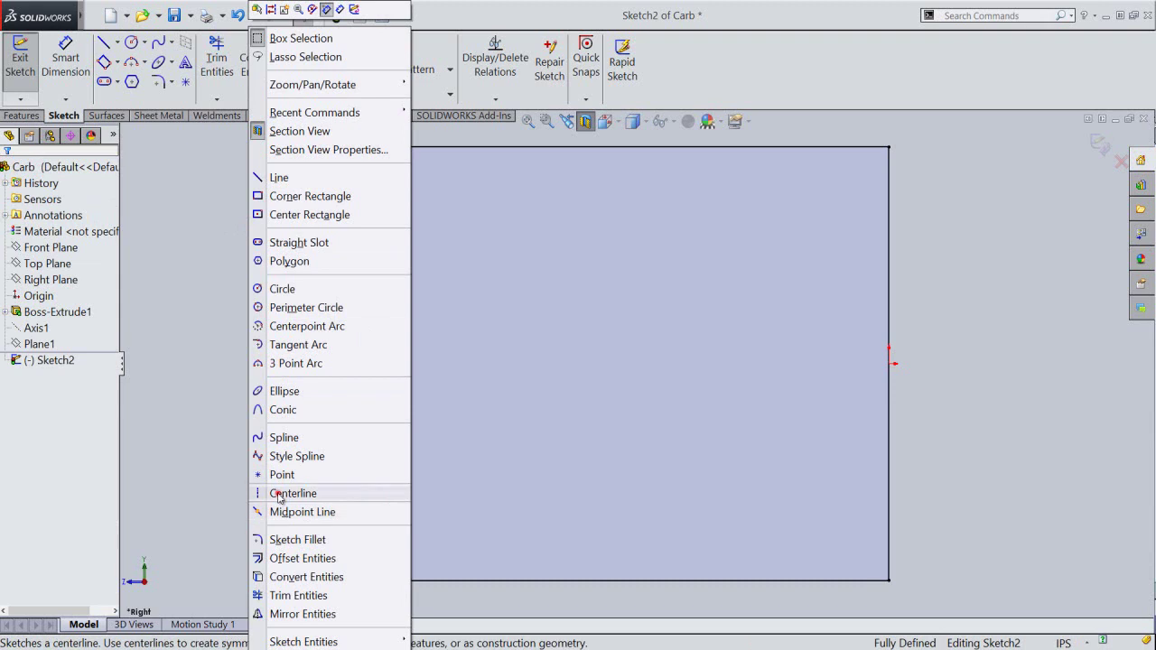
pyautogui.click(279, 495)
pyautogui.click(45, 405)
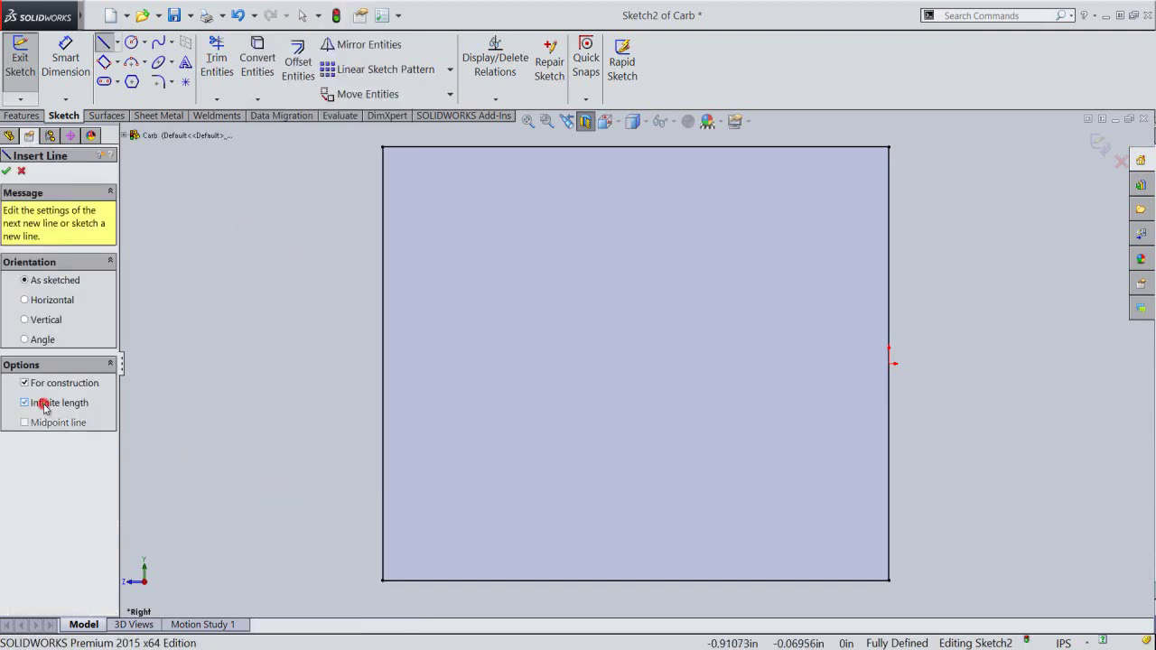
pyautogui.click(26, 300)
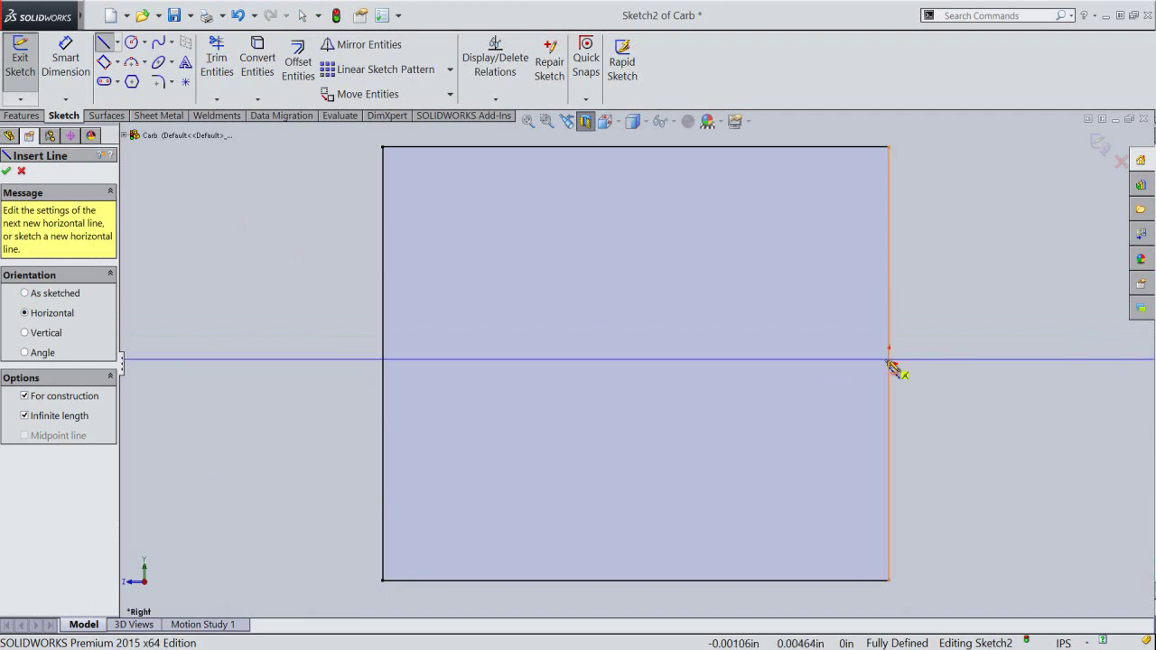
pyautogui.click(891, 363)
pyautogui.rightClick(951, 305)
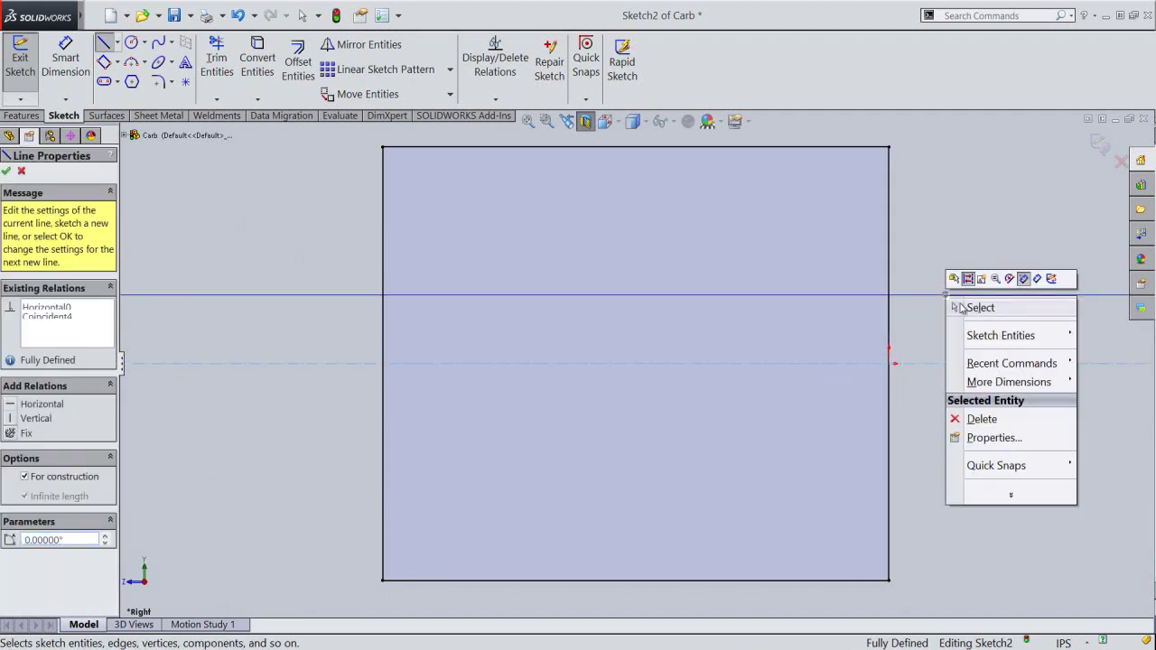
pyautogui.click(966, 307)
# Convert the rectangular outline lines to construction geometry.
pyautogui.moveTo(345, 132); pyautogui.dragTo(913, 587)
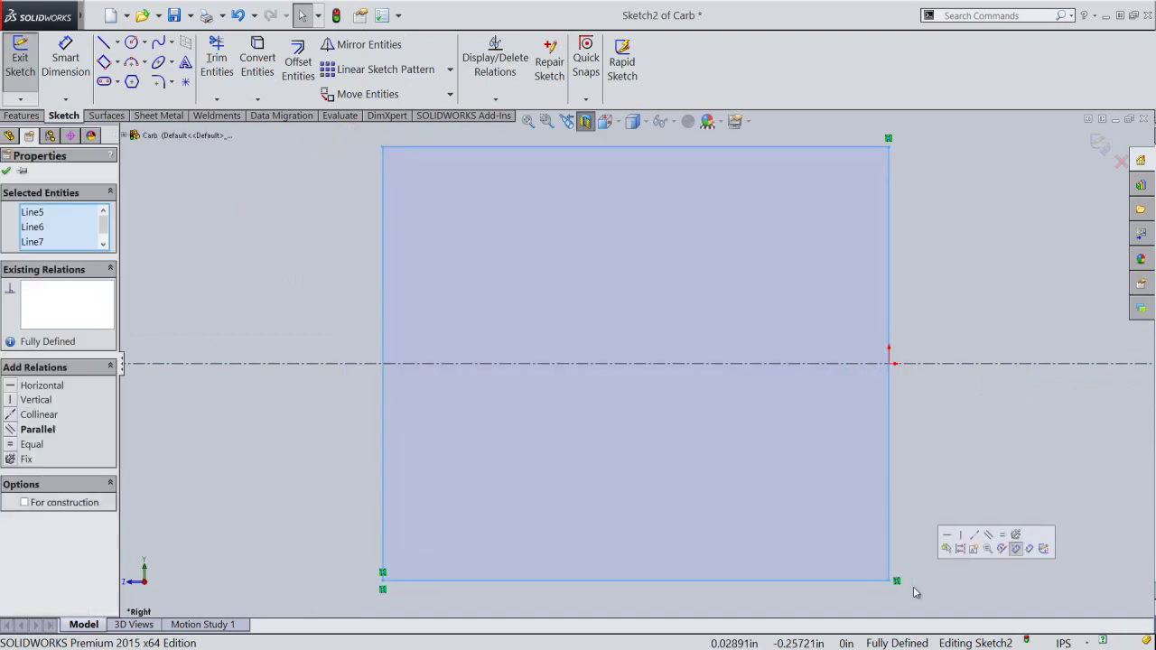
pyautogui.click(960, 550)
pyautogui.click(969, 460)
pyautogui.rightClick(948, 196)
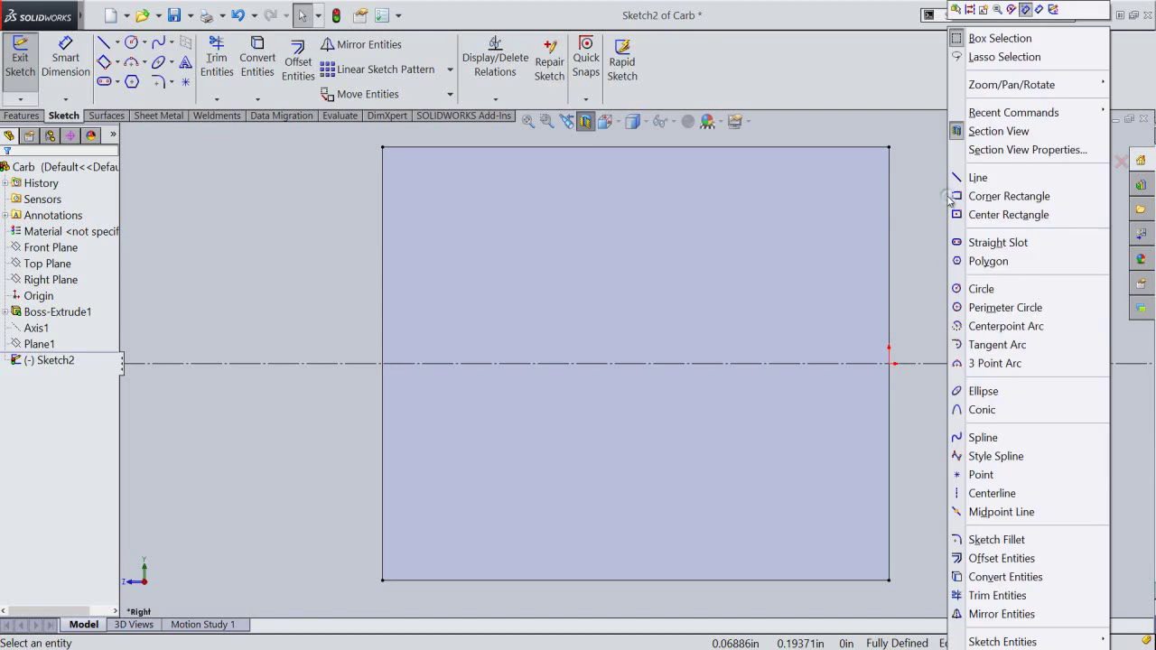
# Draw a circle centred on the centerline, tangent to the top outline line.
pyautogui.click(981, 288)
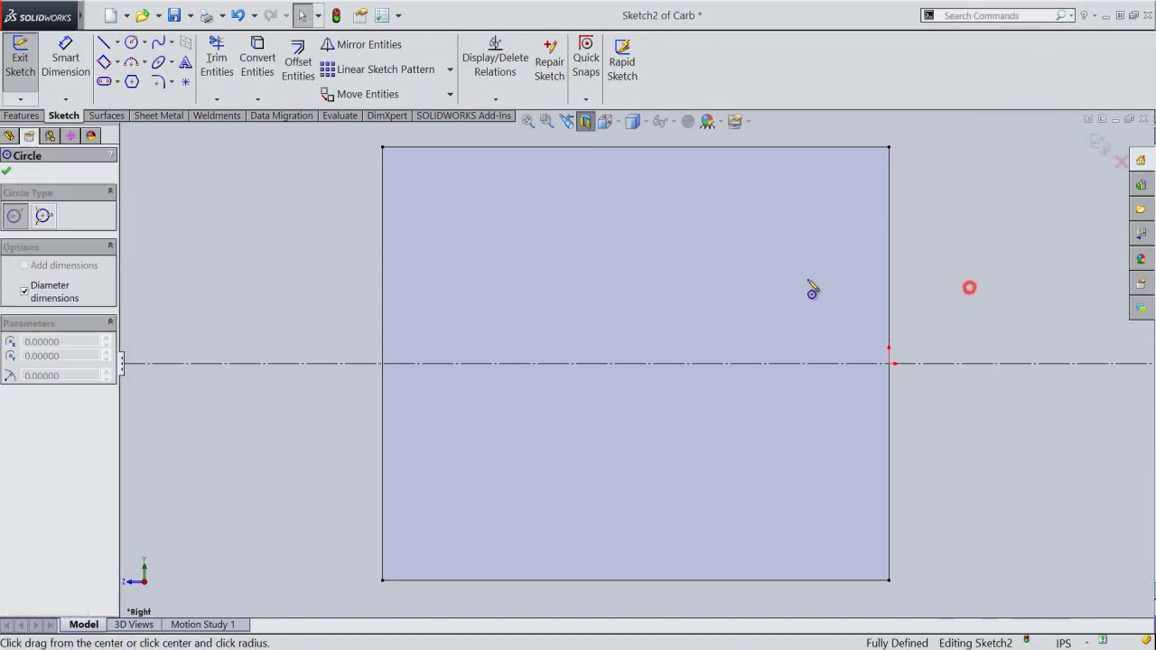
pyautogui.click(614, 363)
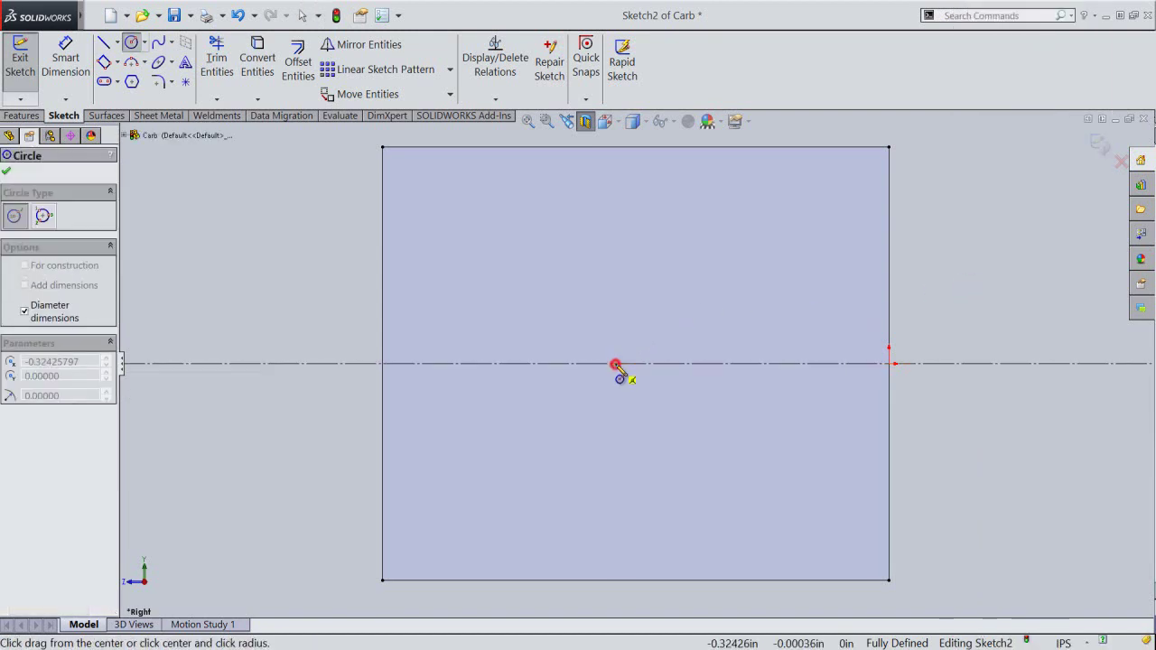
pyautogui.click(652, 513)
pyautogui.rightClick(754, 229)
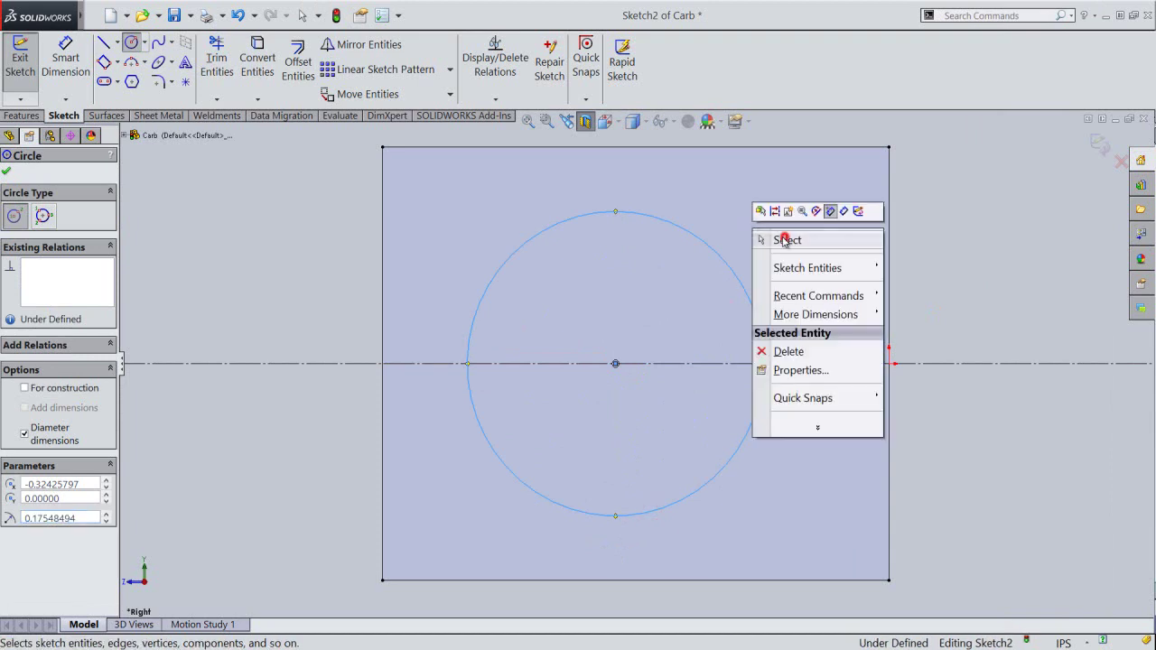
pyautogui.click(785, 239)
pyautogui.click(679, 229)
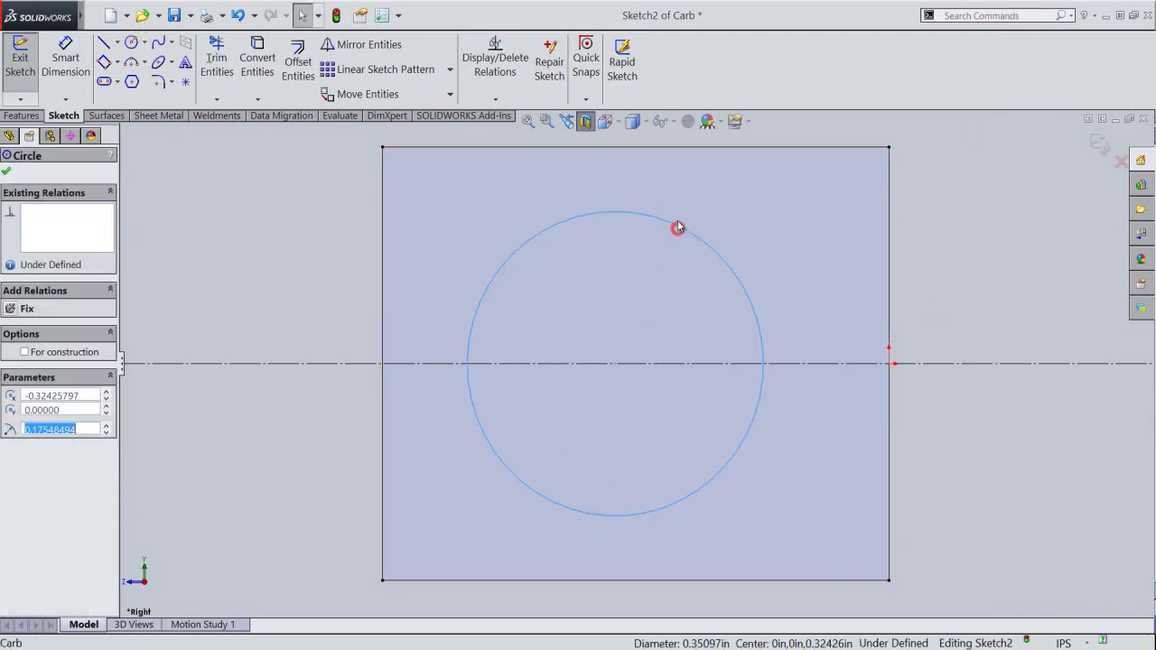
pyautogui.keyDown('ctrl'); pyautogui.click(678, 147); pyautogui.keyUp('ctrl')
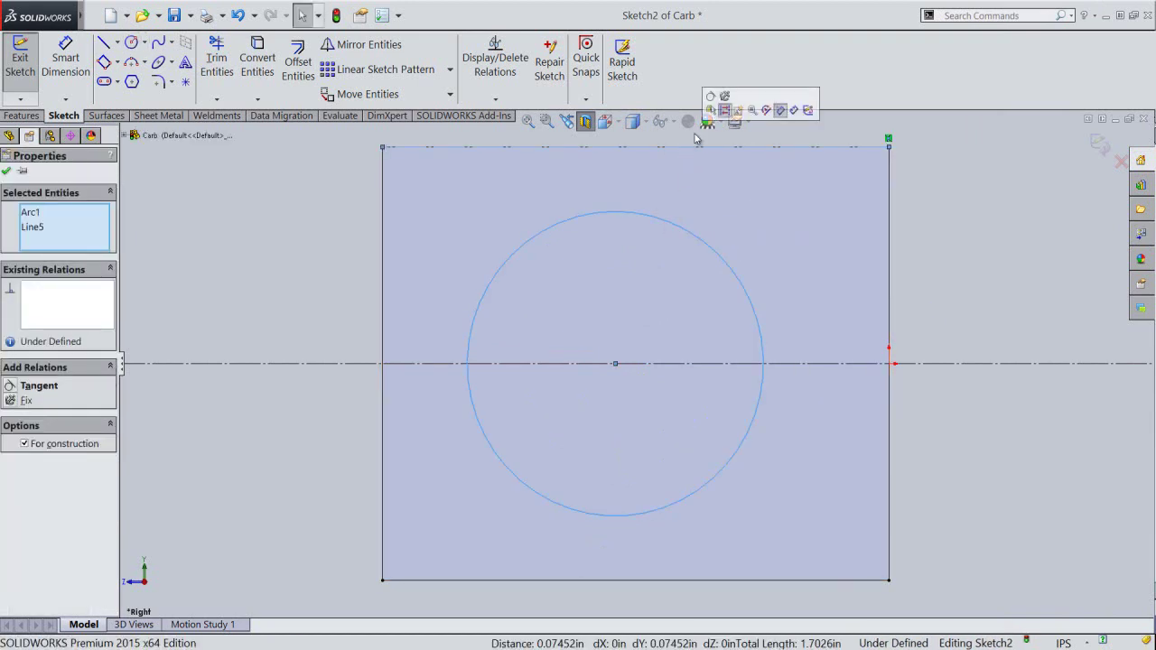
pyautogui.click(712, 95)
pyautogui.click(964, 242)
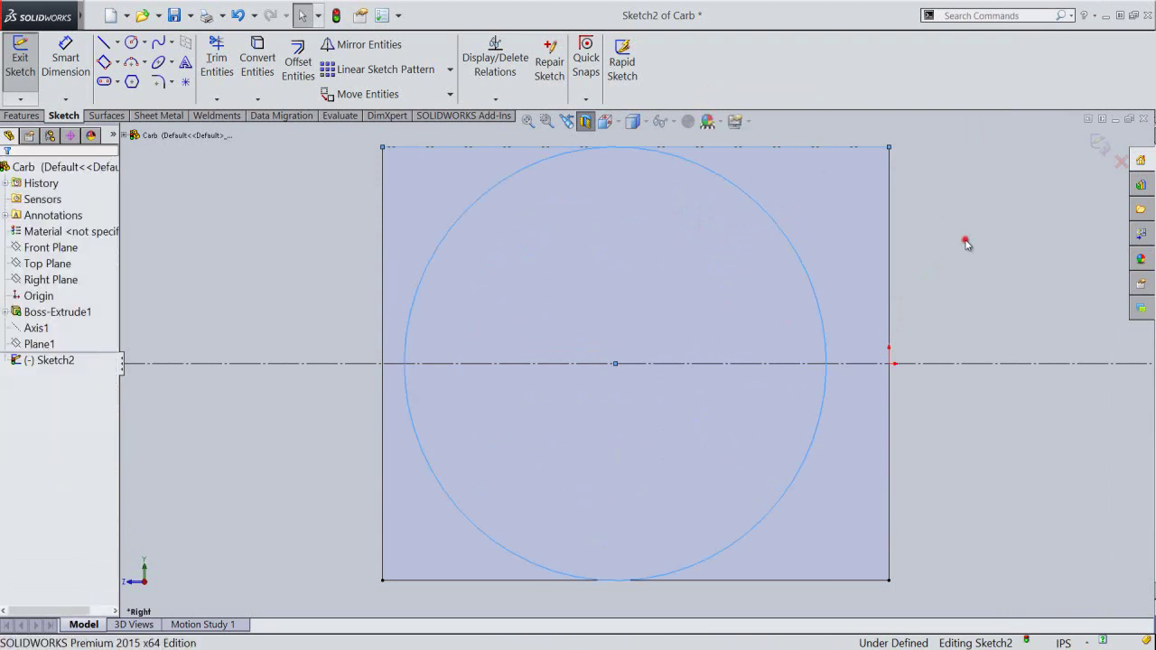
# Dimension a point on the circle's left edge 0.05 in from the left outline line.
pyautogui.rightClick(965, 244)
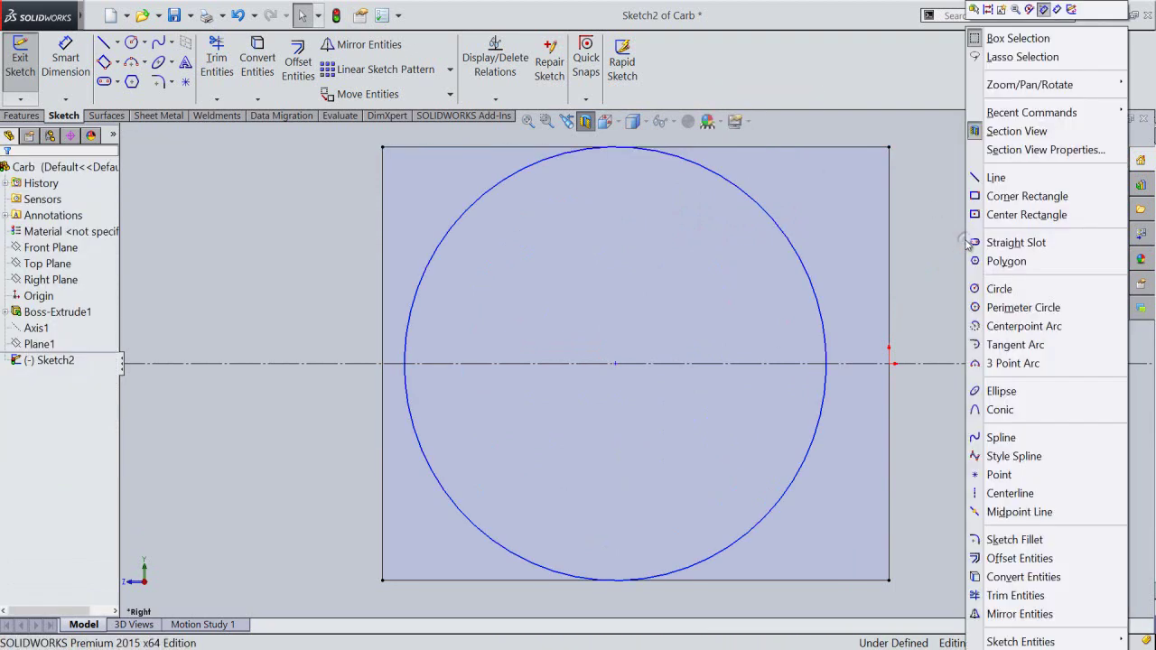
pyautogui.click(995, 475)
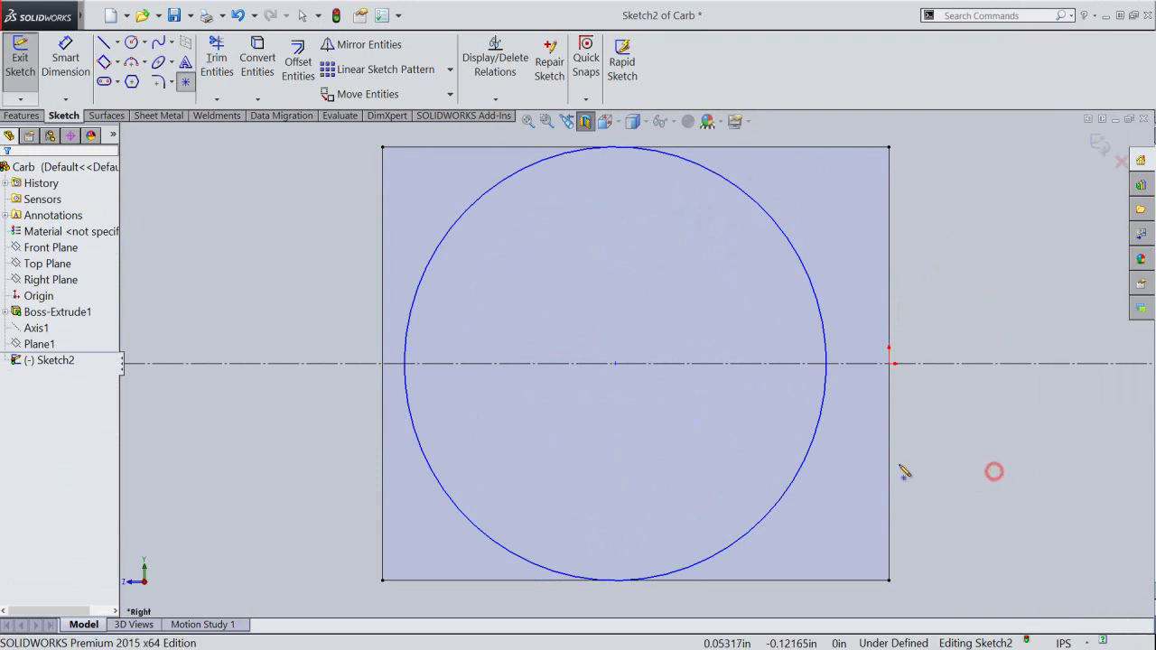
pyautogui.click(405, 364)
pyautogui.rightClick(307, 318)
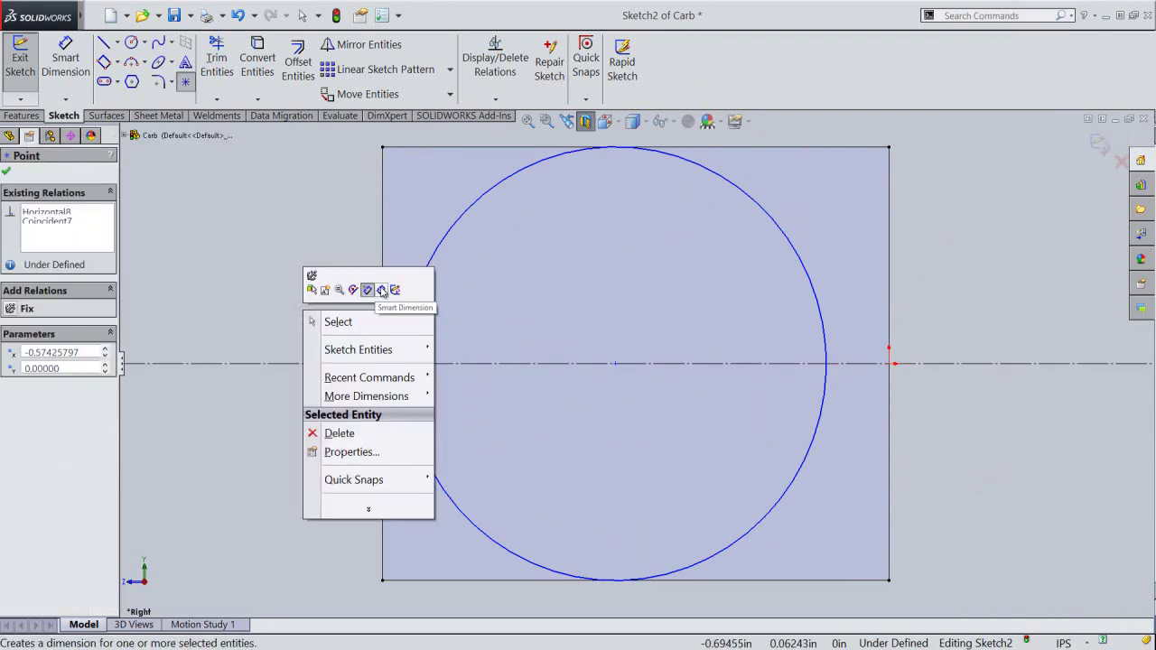
pyautogui.click(381, 289)
pyautogui.click(381, 367)
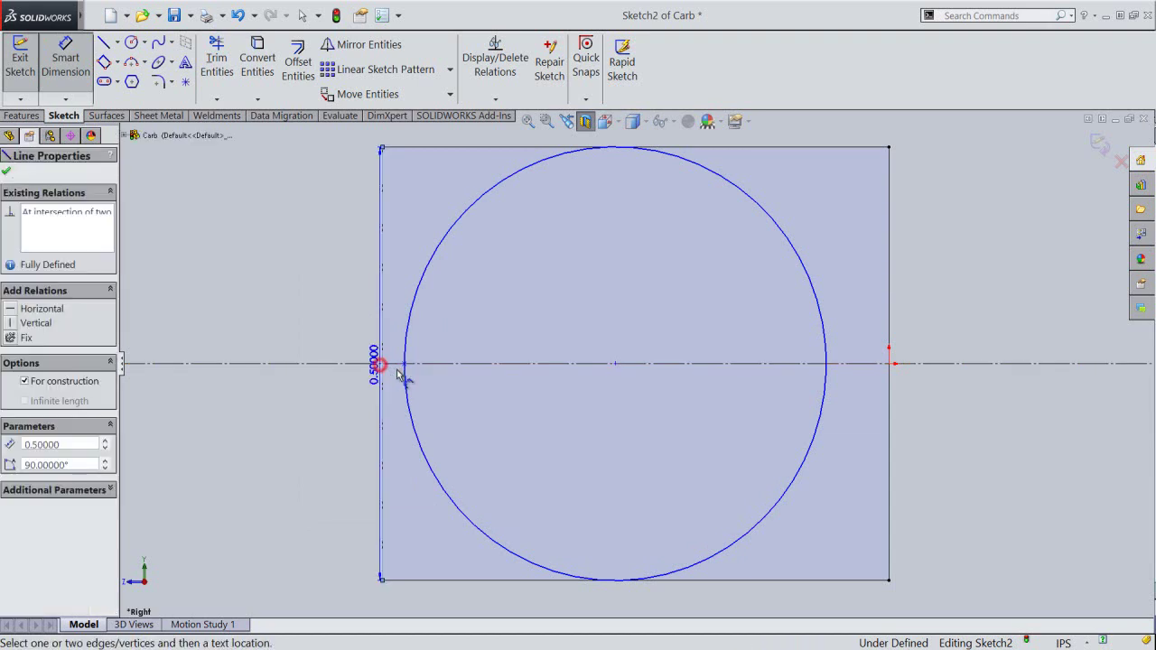
pyautogui.click(405, 364)
pyautogui.click(398, 311)
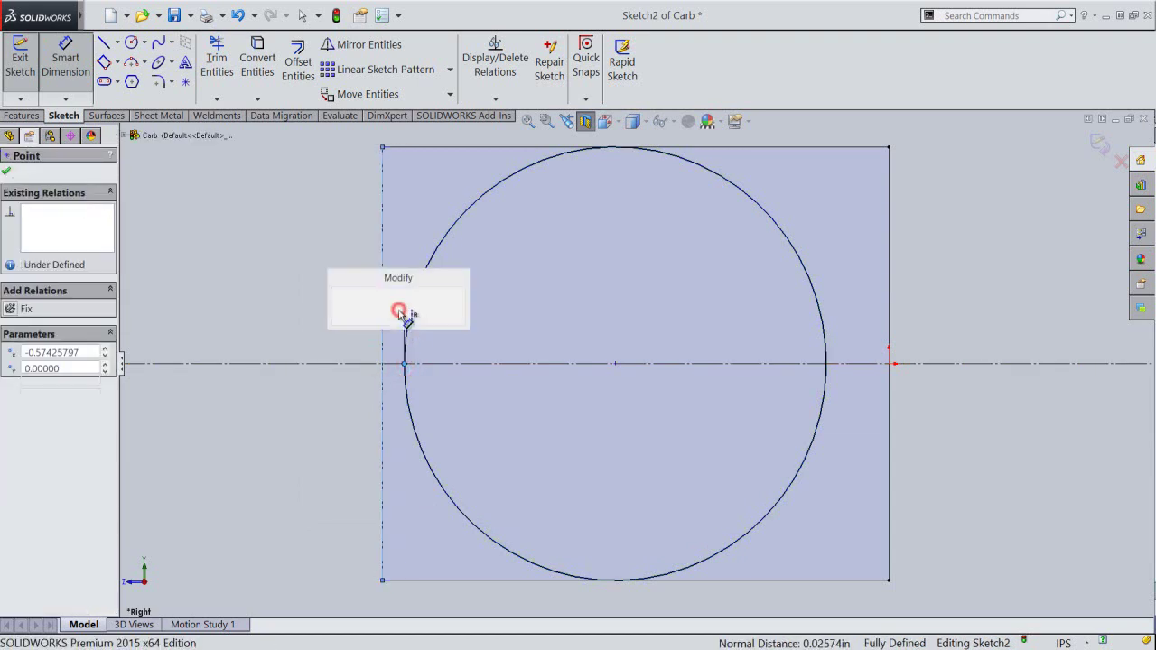
pyautogui.write('.09')
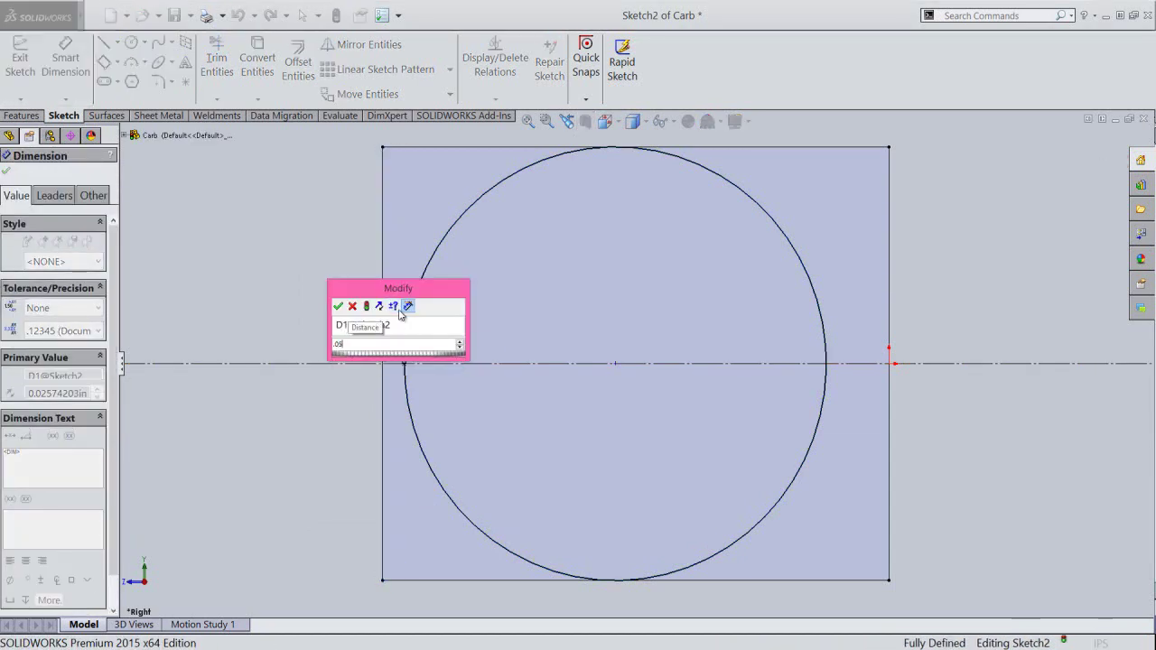
pyautogui.press('Return')
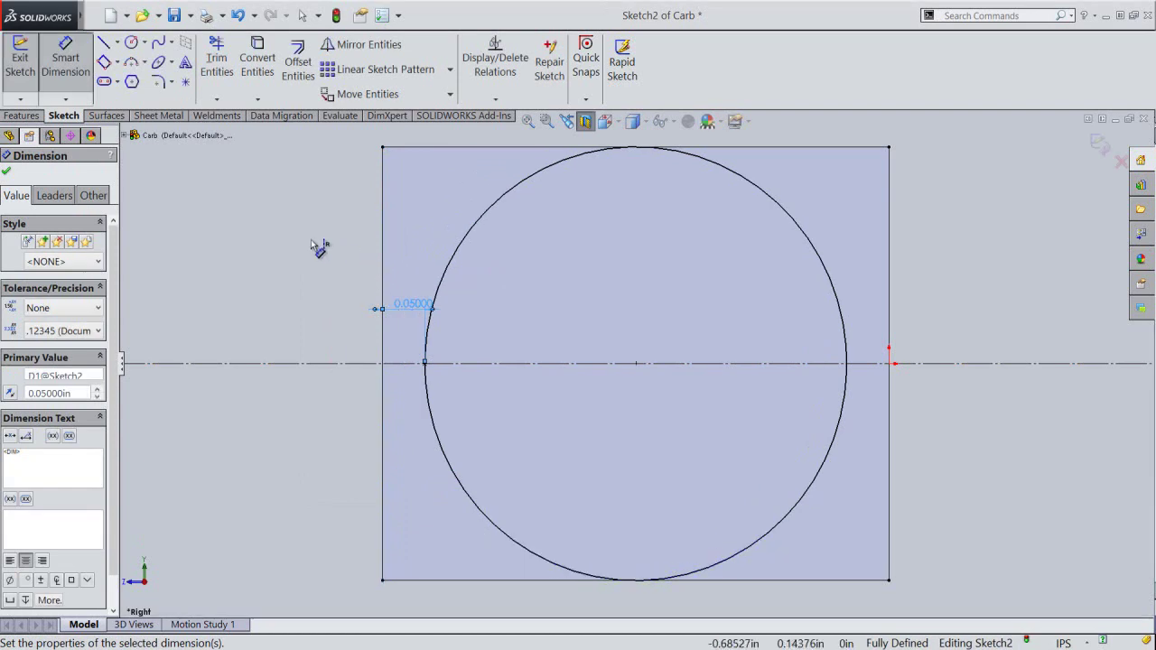
pyautogui.rightClick(311, 241)
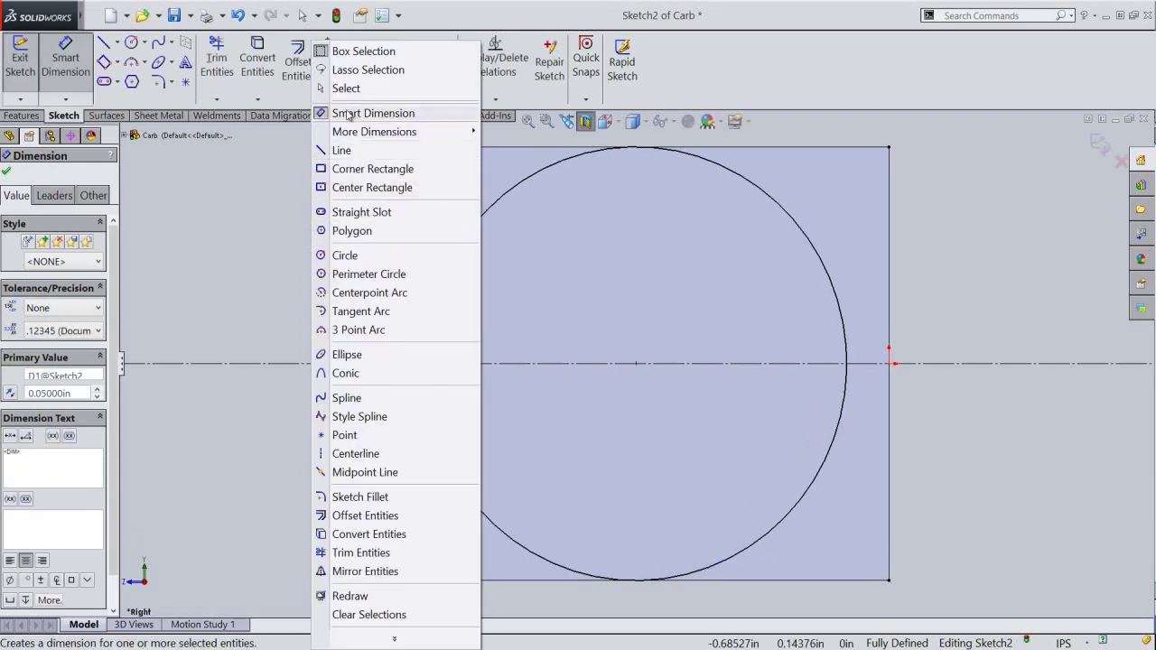
pyautogui.click(346, 88)
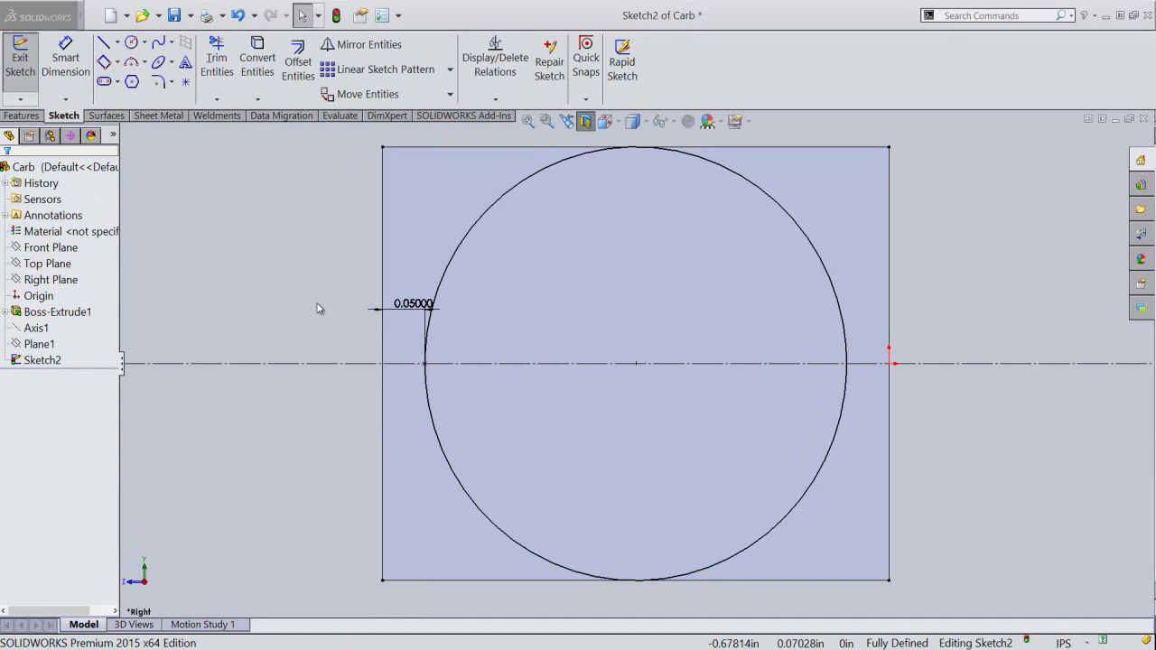
# In isometric view, extrude the circle Mid Plane 0.75 in as Boss-Extrude2, then save.
pyautogui.click(587, 122)
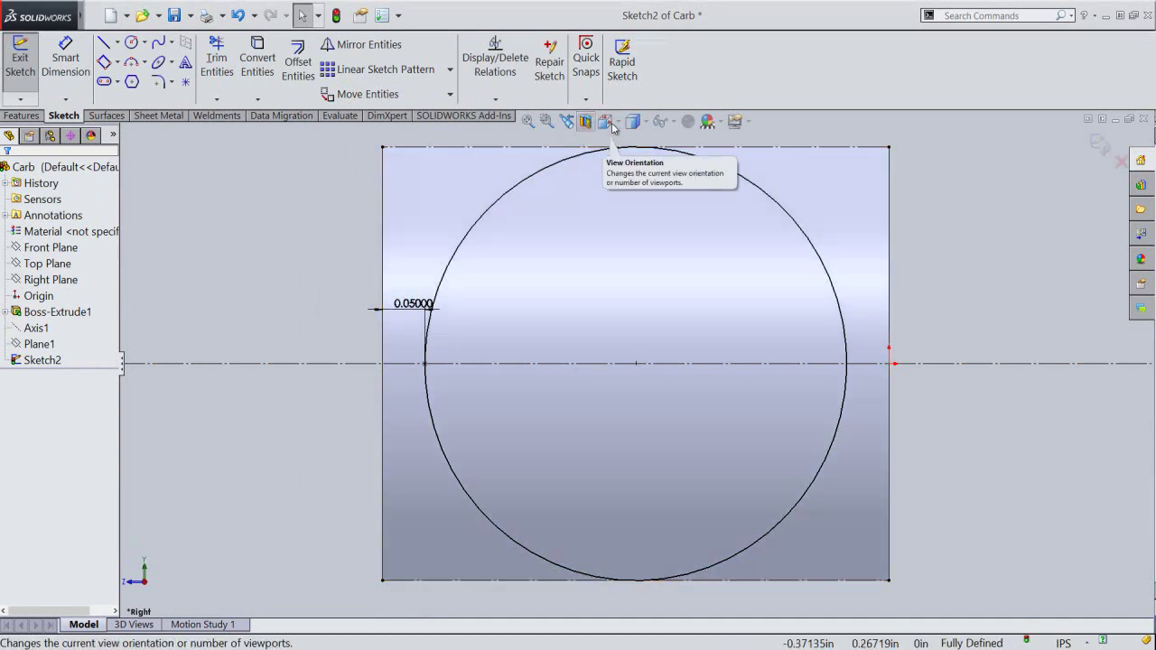
pyautogui.click(620, 127)
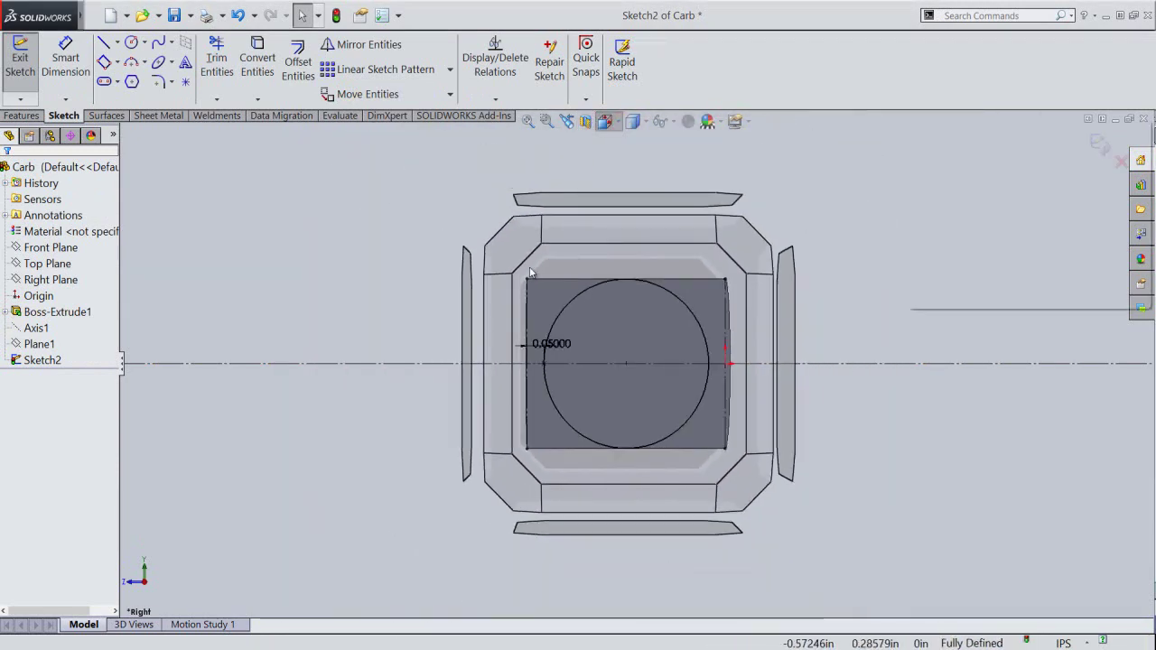
pyautogui.click(507, 253)
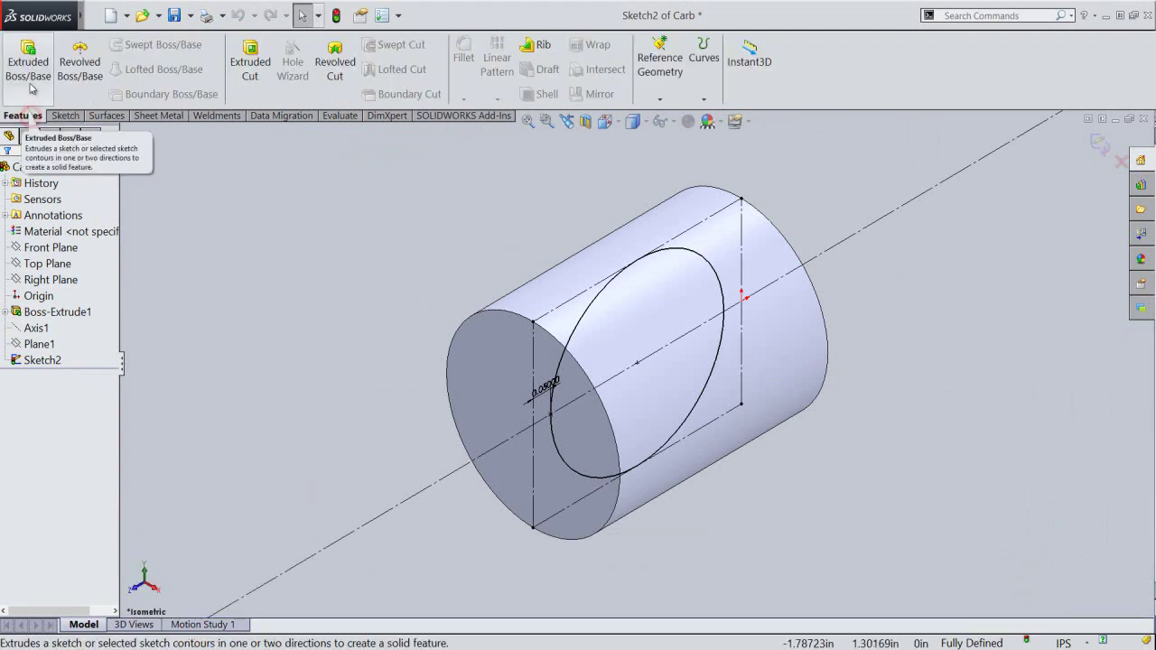
pyautogui.click(29, 59)
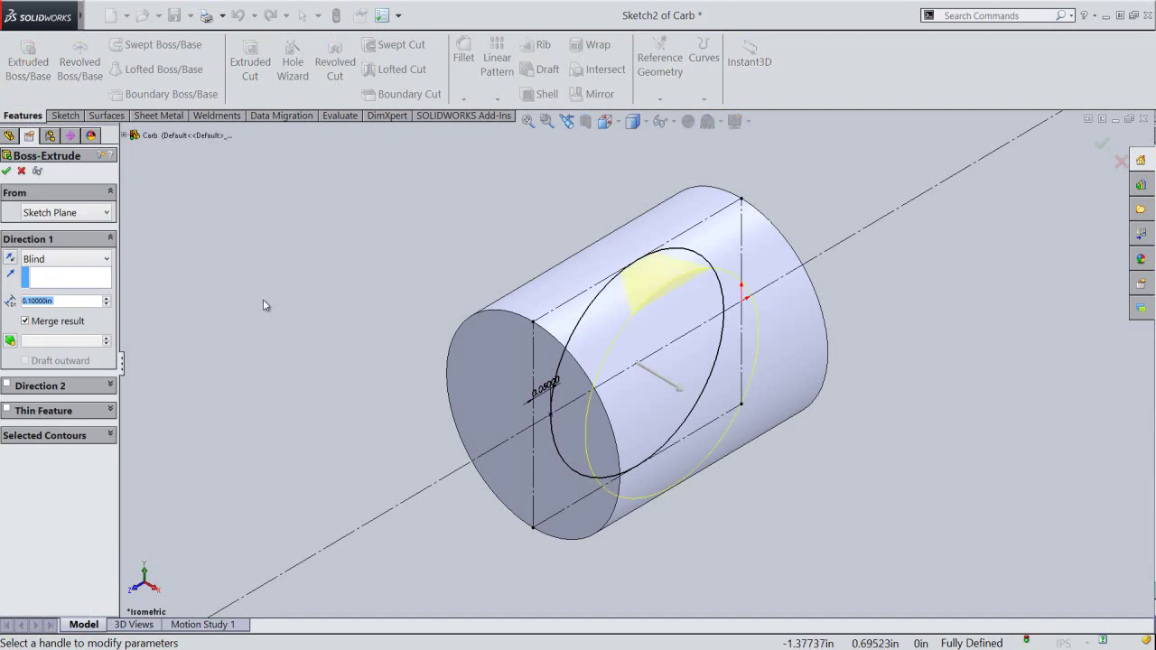
pyautogui.click(108, 261)
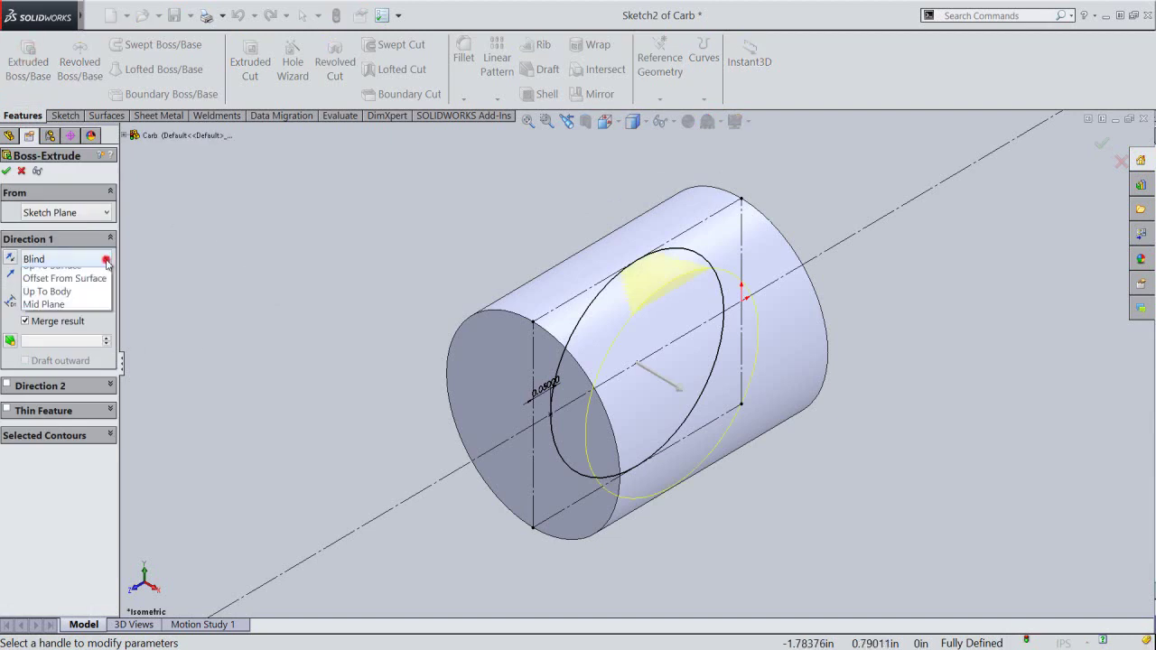
pyautogui.click(59, 353)
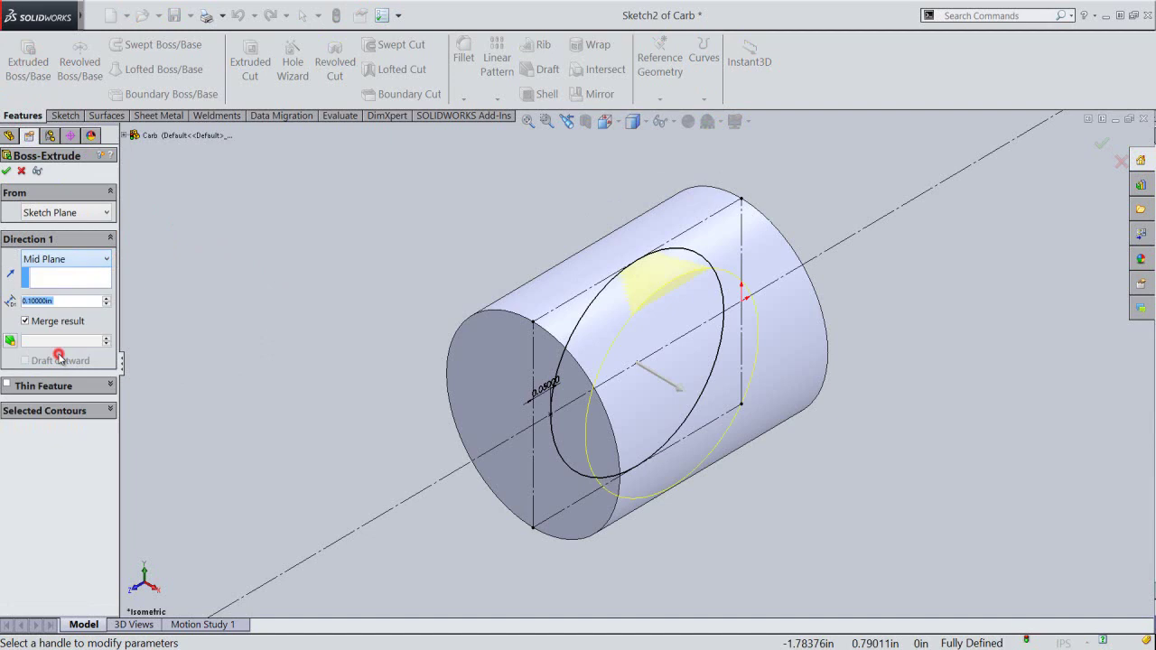
pyautogui.click(77, 303)
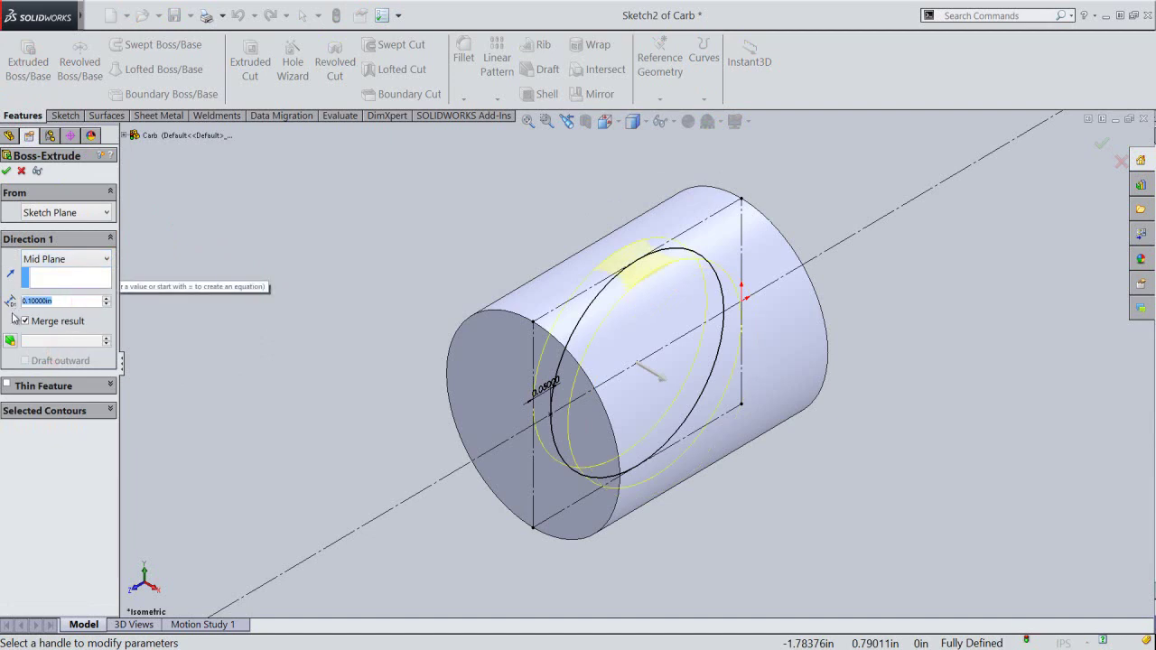
pyautogui.write('0.75')
pyautogui.press('Return')
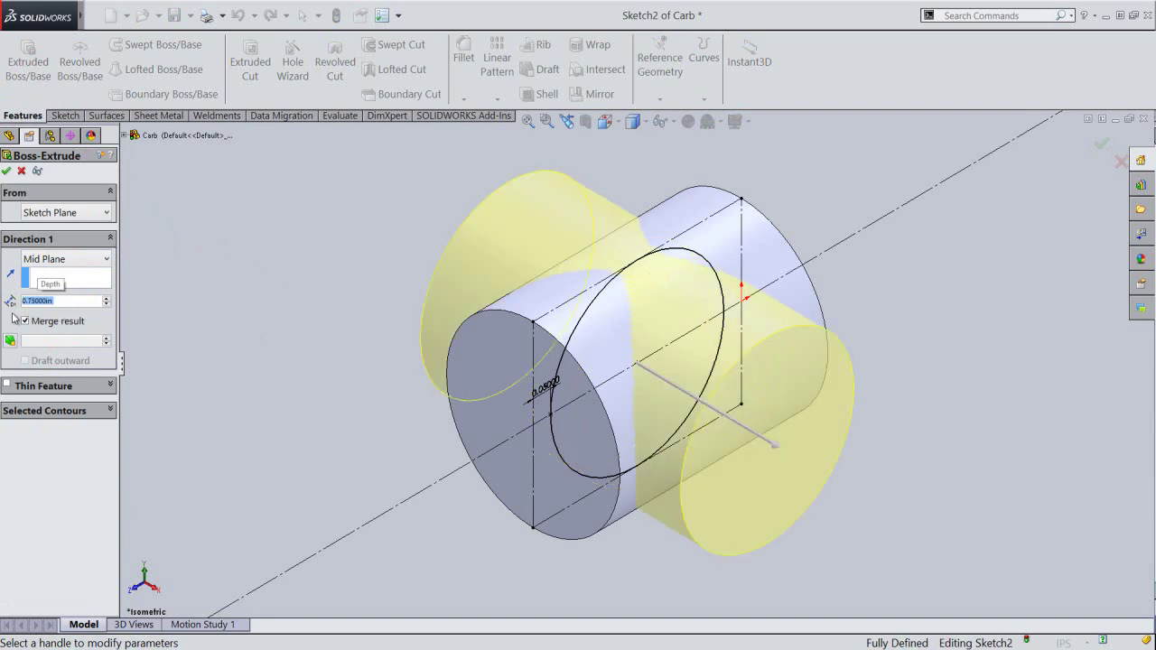
pyautogui.click(6, 171)
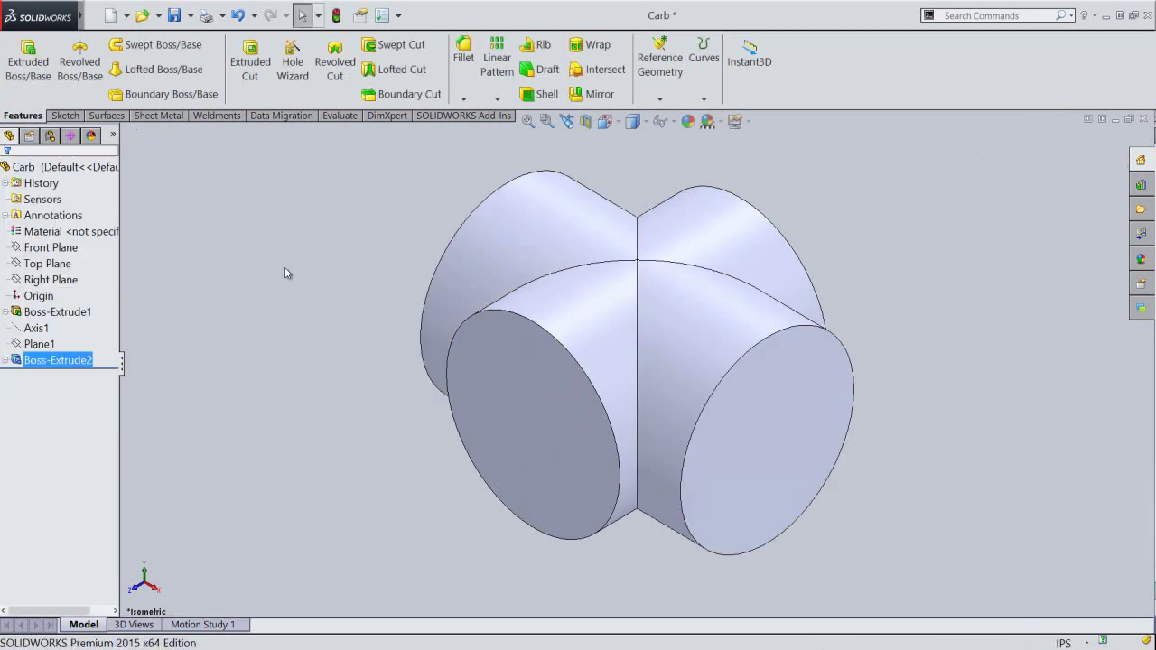
pyautogui.click(284, 273)
# Start Sketch3 on the left cylinder's end face and convert its circular edge.
pyautogui.click(174, 16)
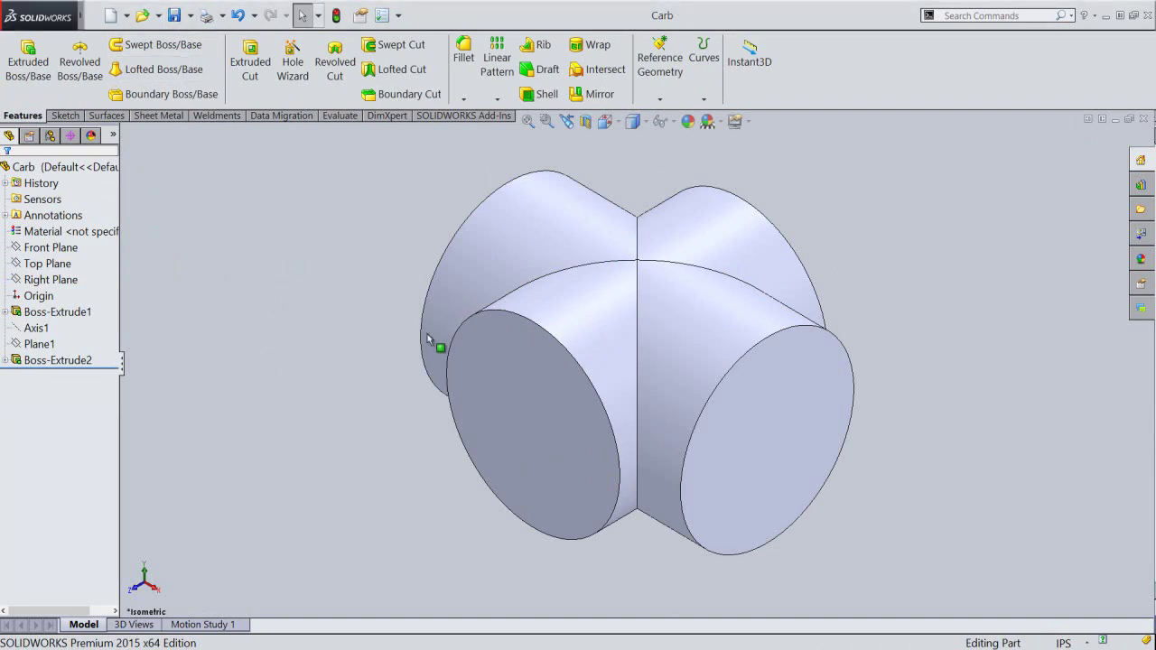
pyautogui.click(471, 371)
pyautogui.click(518, 332)
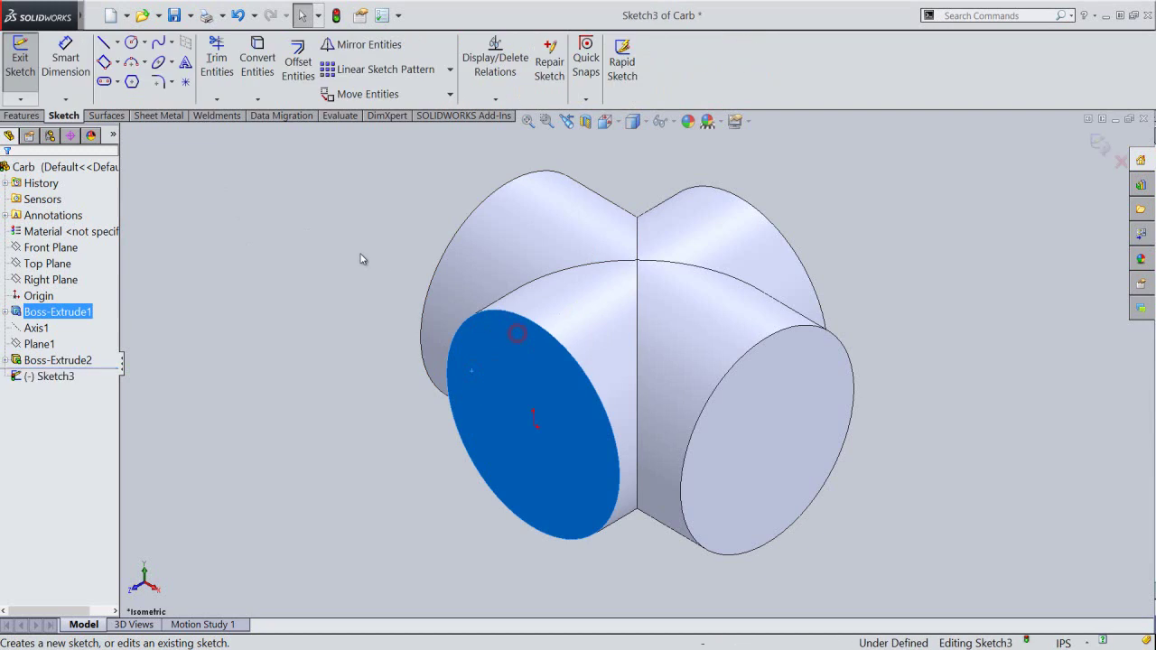
pyautogui.click(485, 312)
pyautogui.click(253, 58)
pyautogui.click(331, 292)
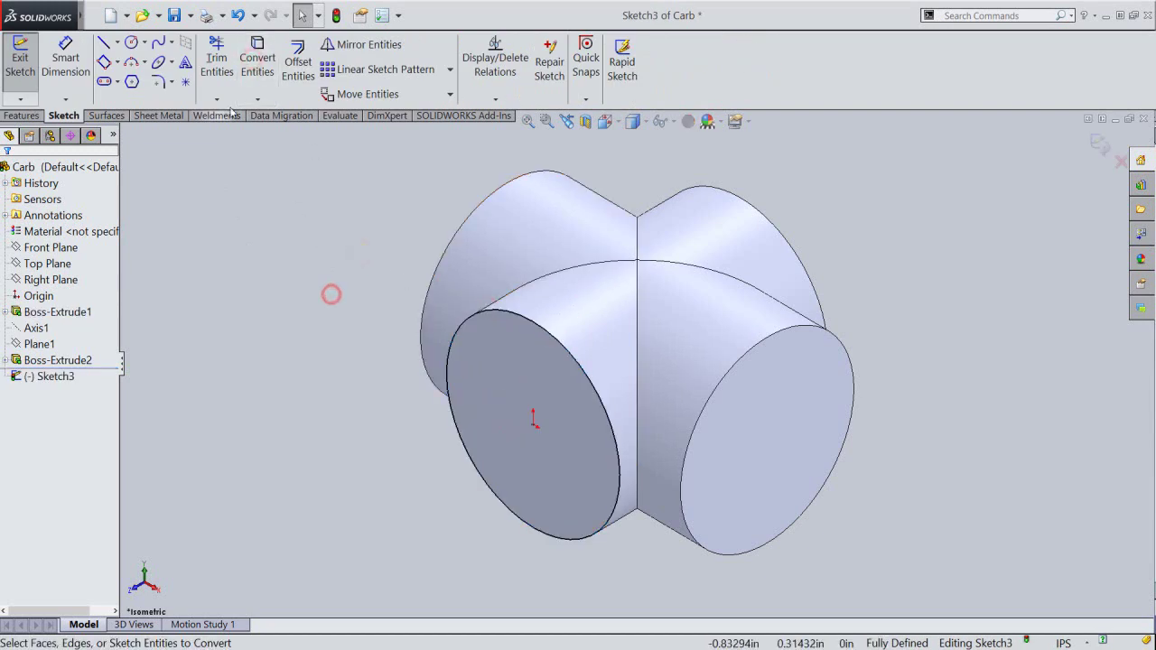
# Offset the edge circle 0.025 in inward, then exit the sketch.
pyautogui.click(307, 61)
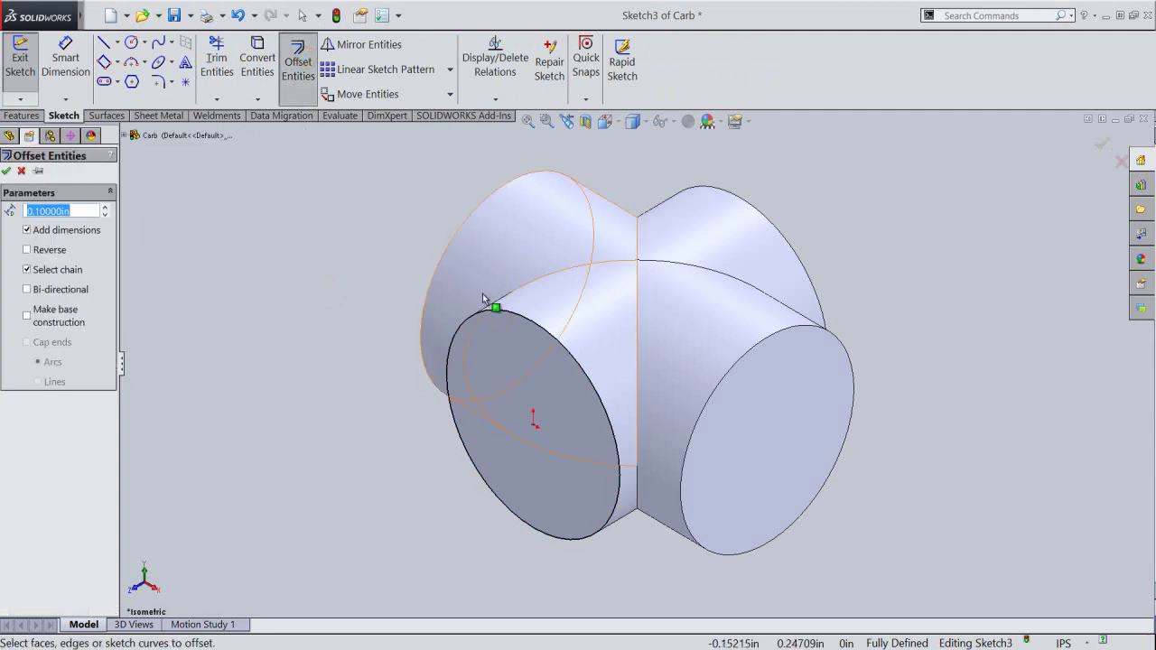
pyautogui.click(504, 312)
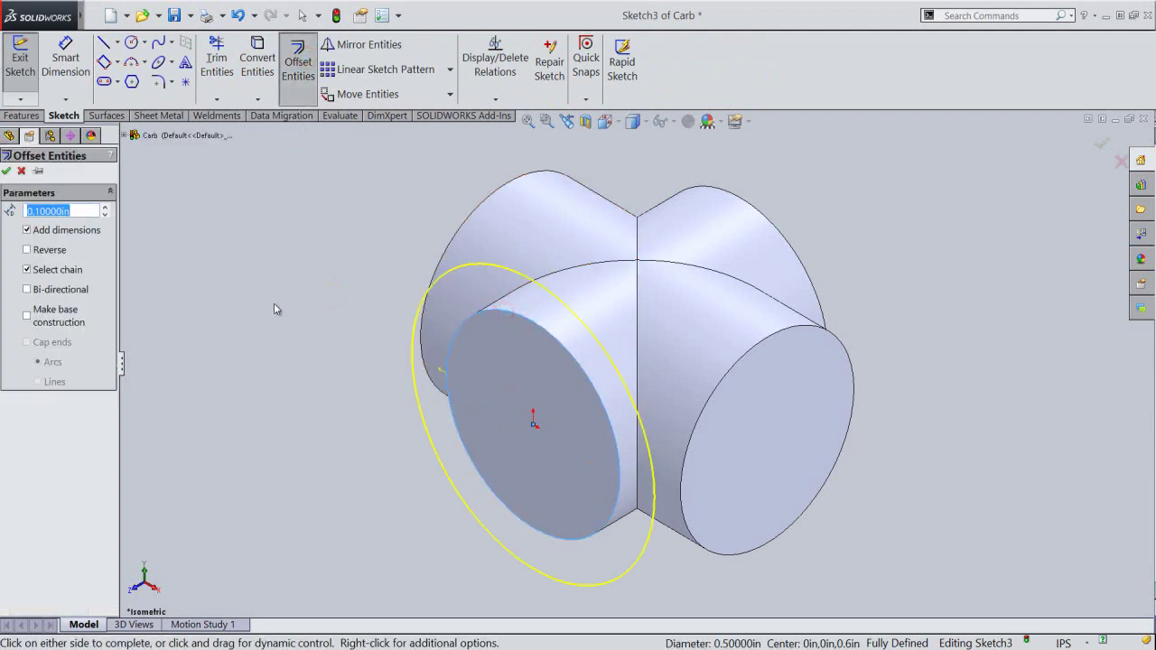
pyautogui.click(28, 251)
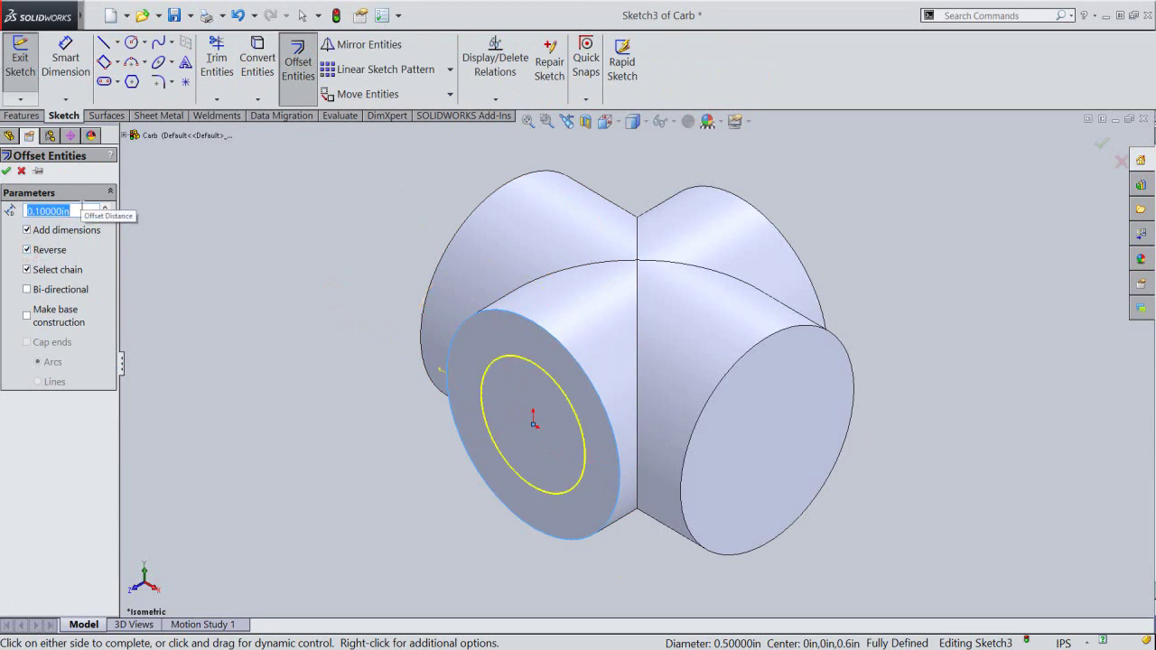
pyautogui.write('.025')
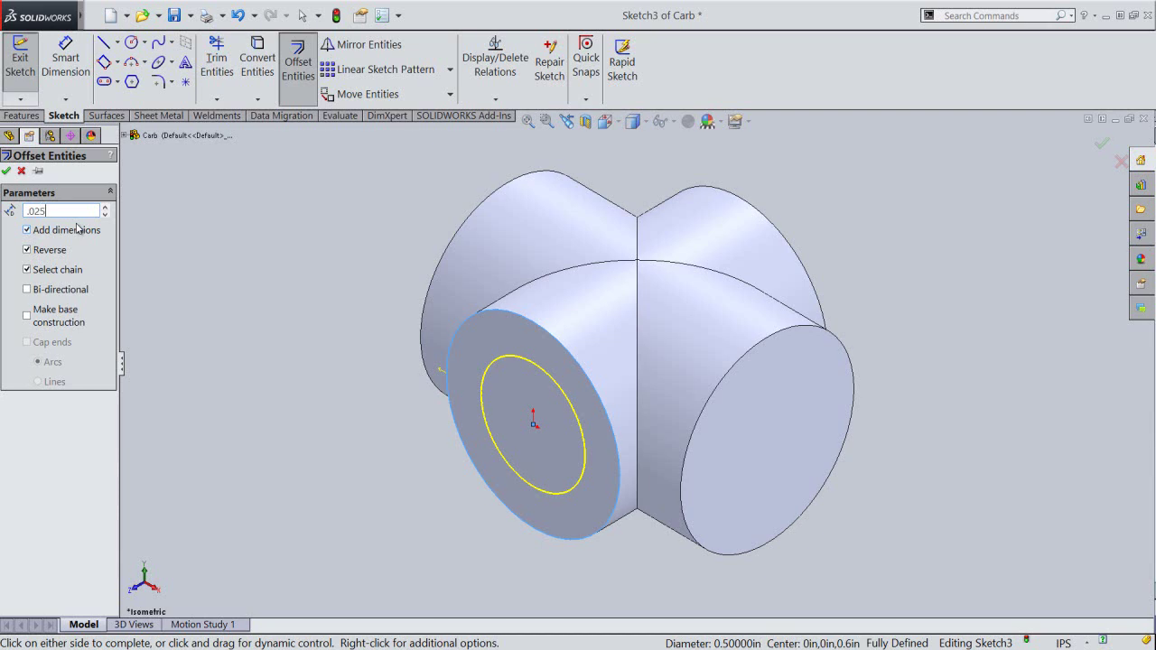
pyautogui.press('Return')
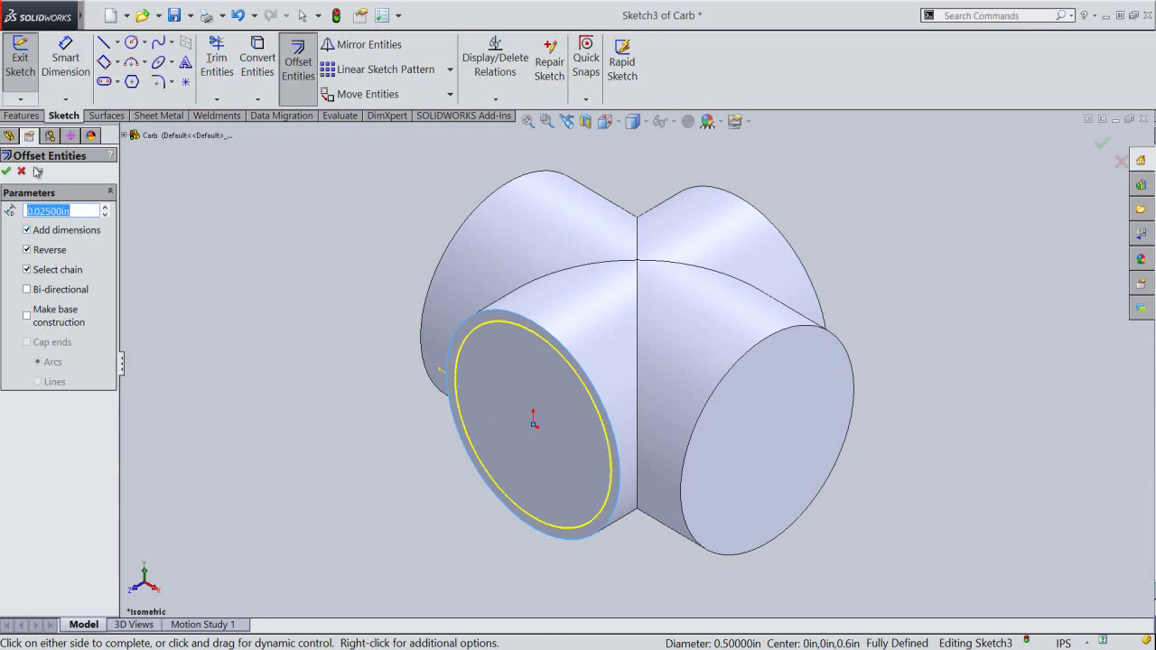
pyautogui.click(8, 171)
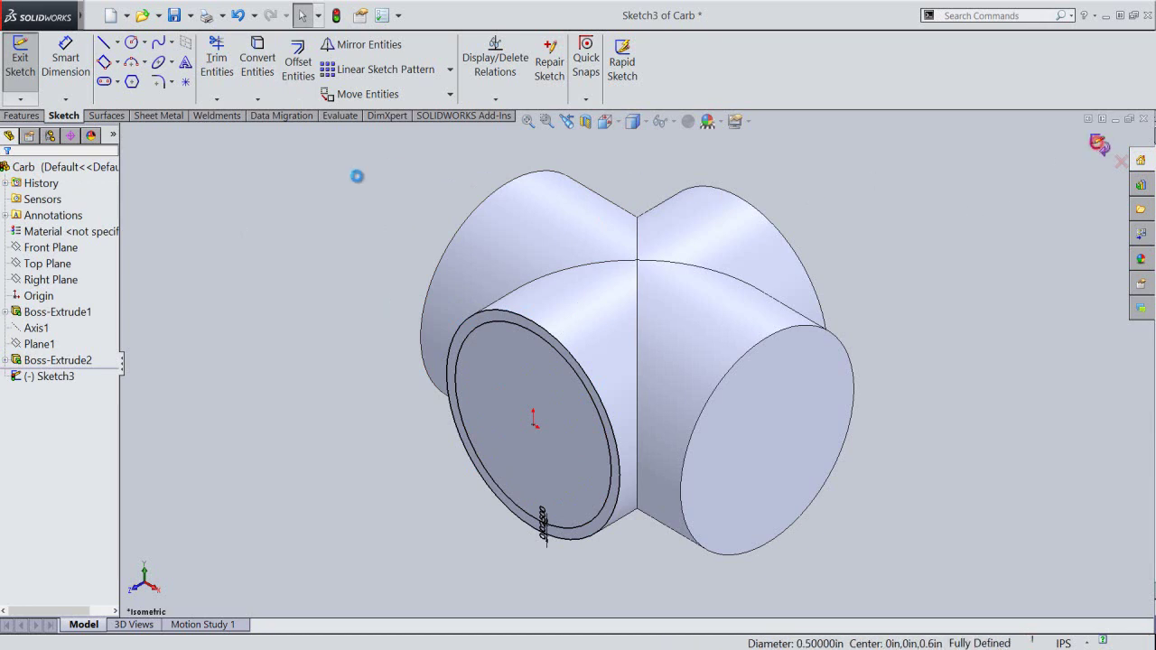
pyautogui.click(20, 63)
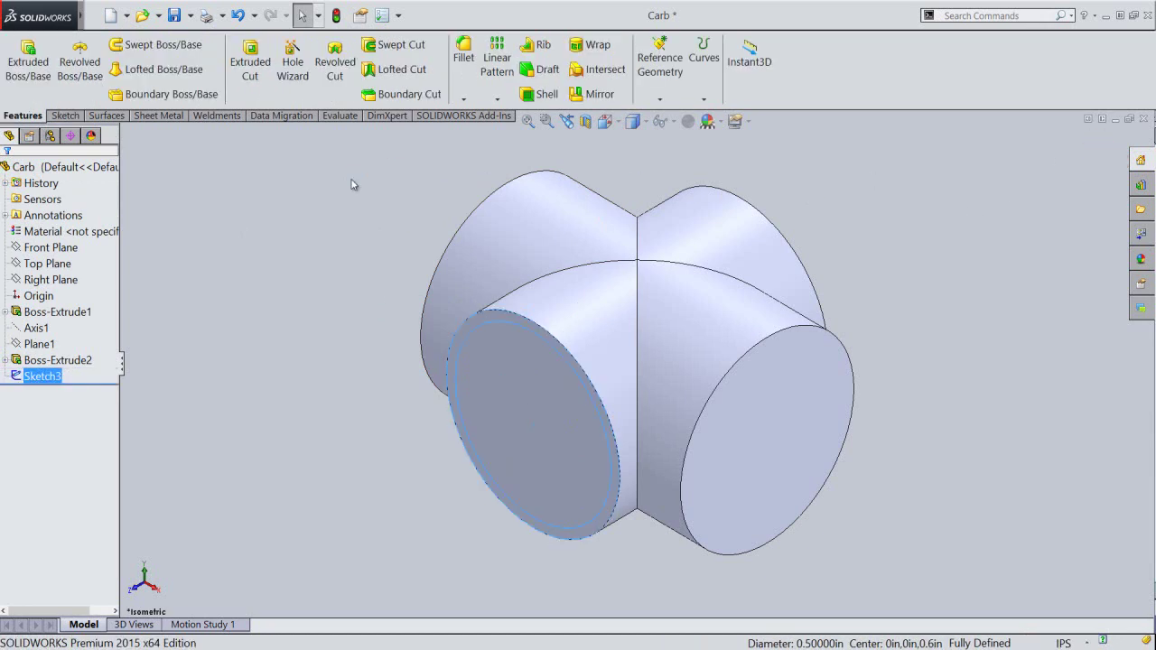
# Extrude Sketch3 as a 0.0825 in blind boss from the left end, creating Boss-Extrude3.
pyautogui.click(482, 318)
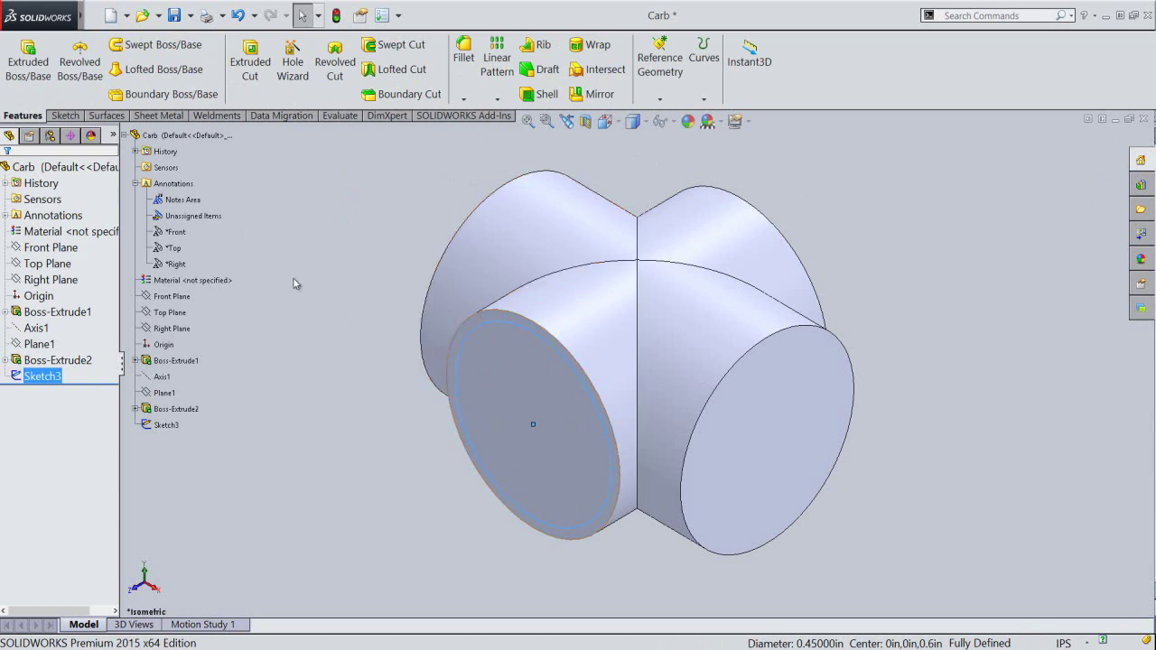
pyautogui.click(28, 62)
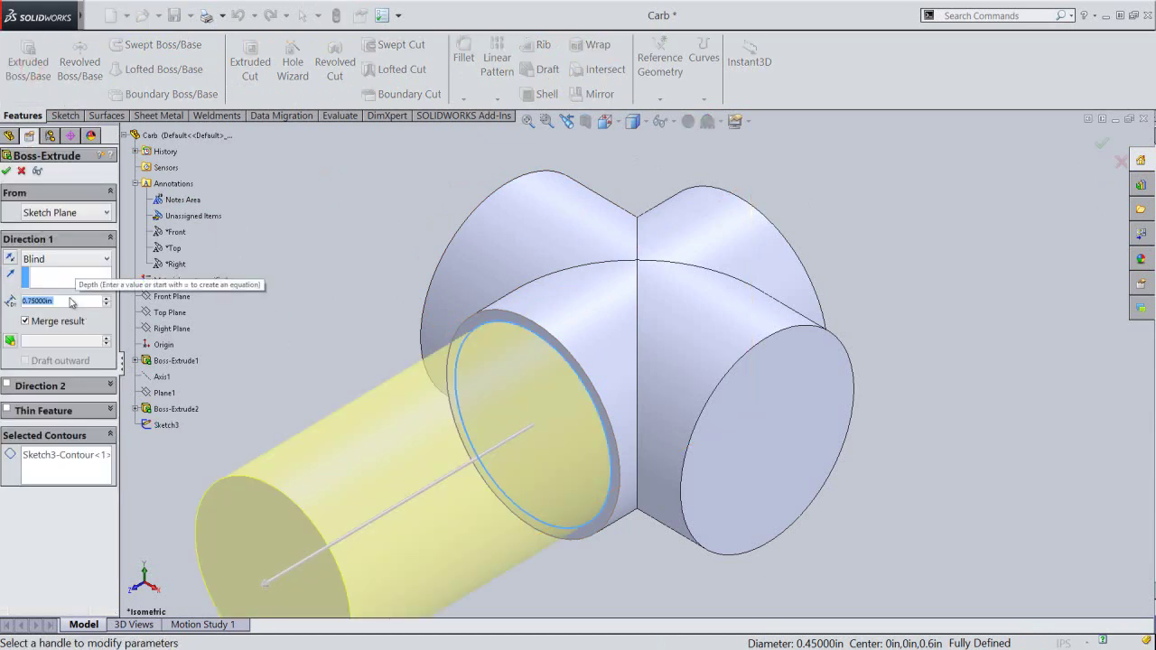
pyautogui.write('.08')
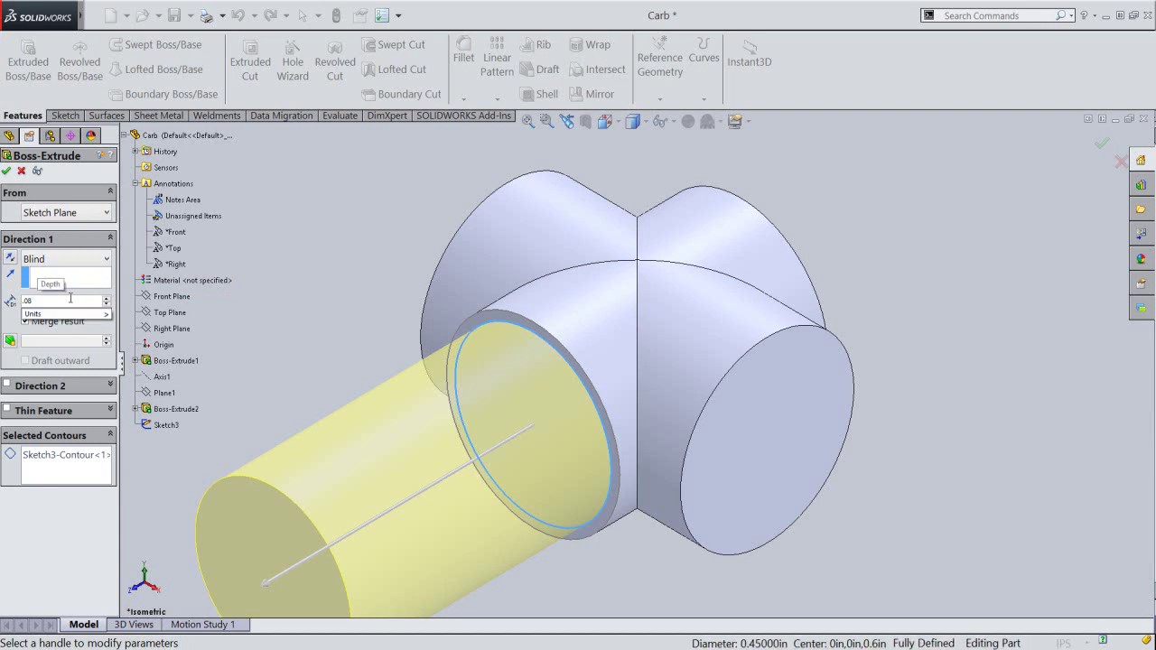
pyautogui.write('25')
pyautogui.press('Return')
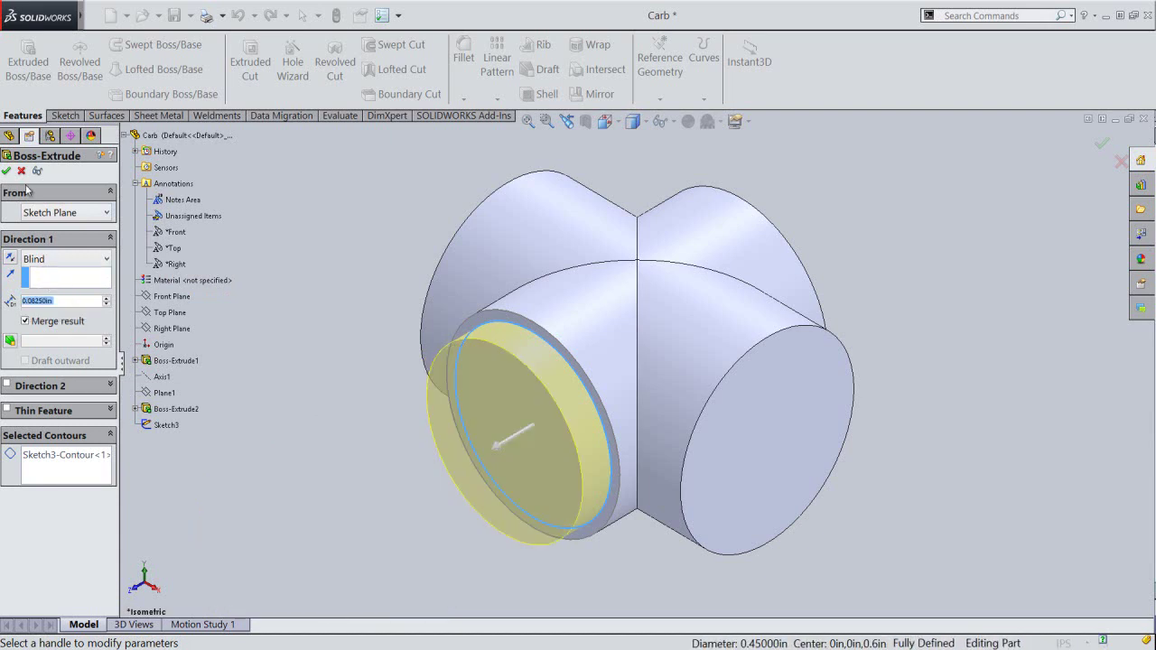
pyautogui.click(6, 172)
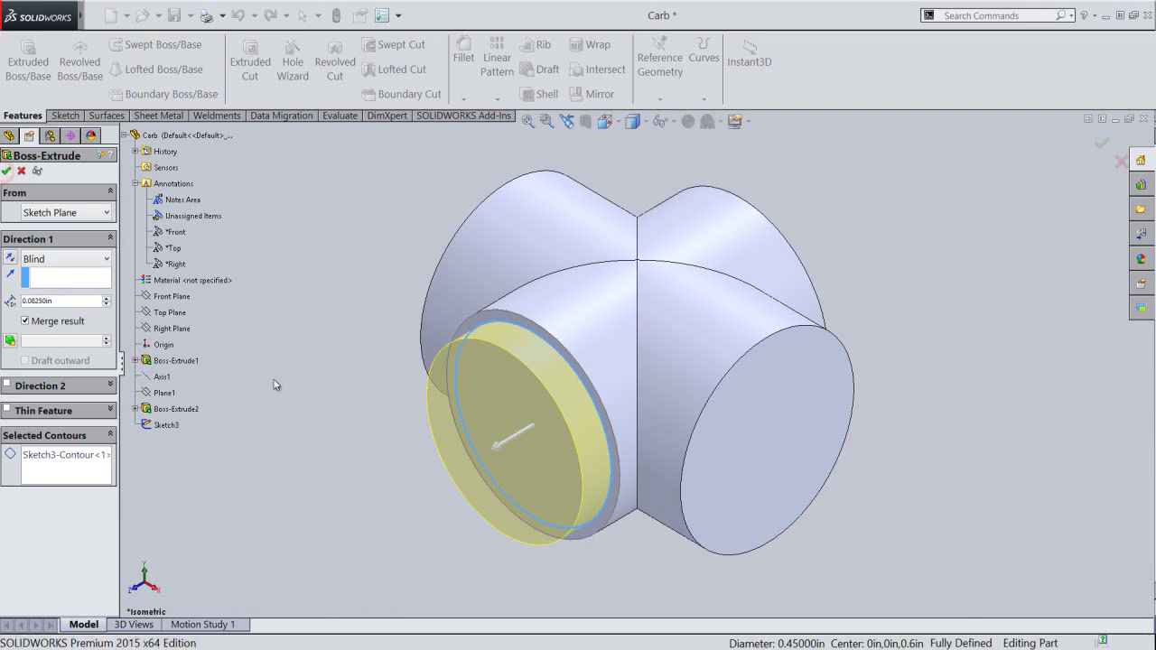
pyautogui.click(273, 382)
pyautogui.click(309, 370)
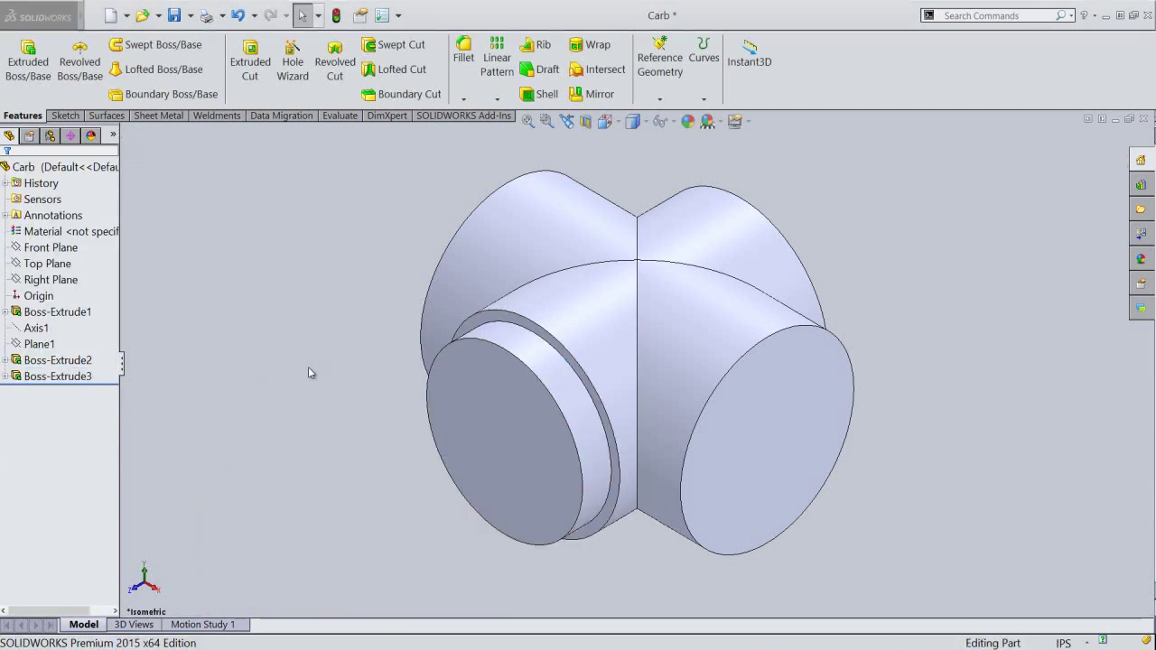
# Sketch on the collar's front face and convert its circular edge into a sketch circle.
pyautogui.click(28, 60)
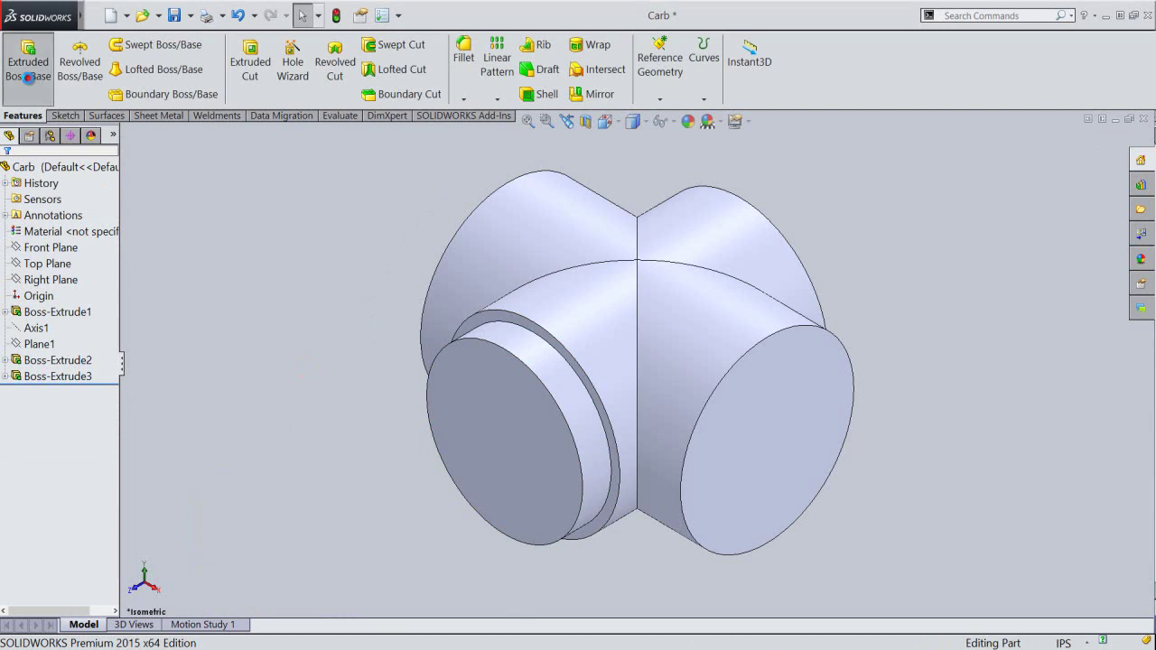
pyautogui.click(452, 416)
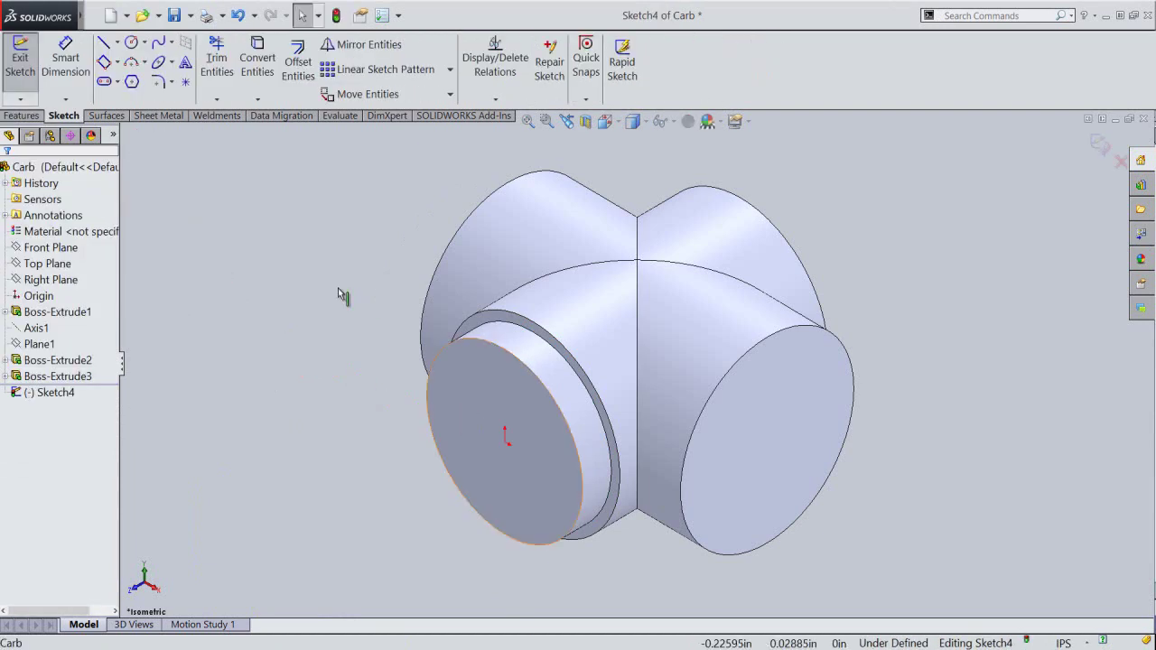
pyautogui.click(255, 65)
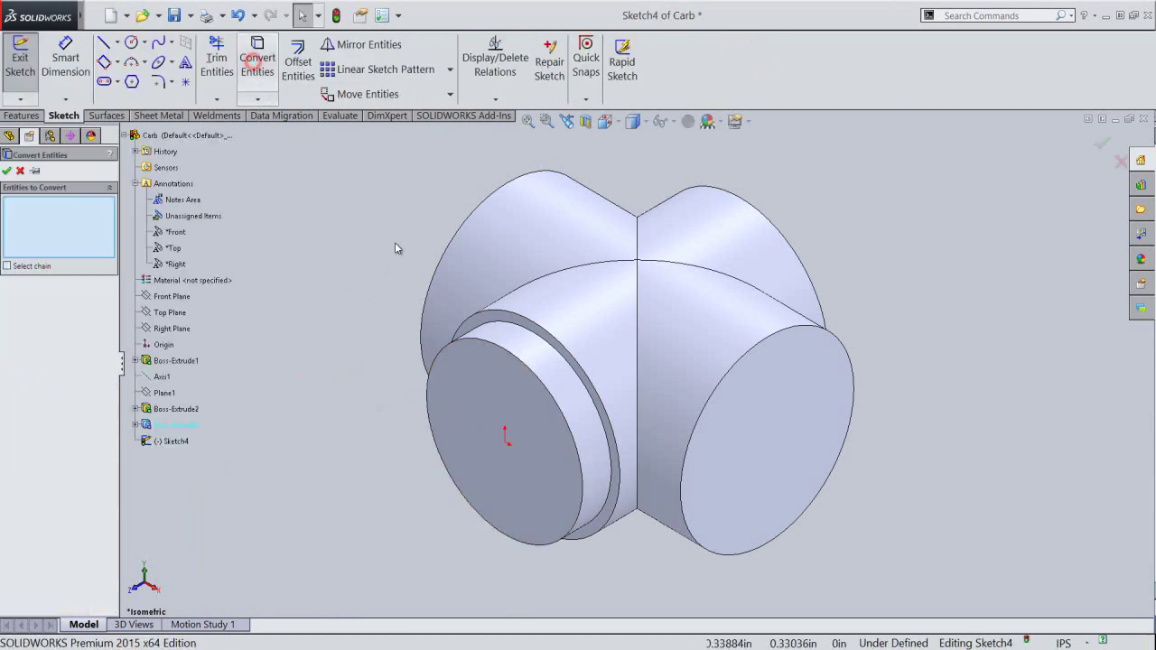
pyautogui.click(503, 318)
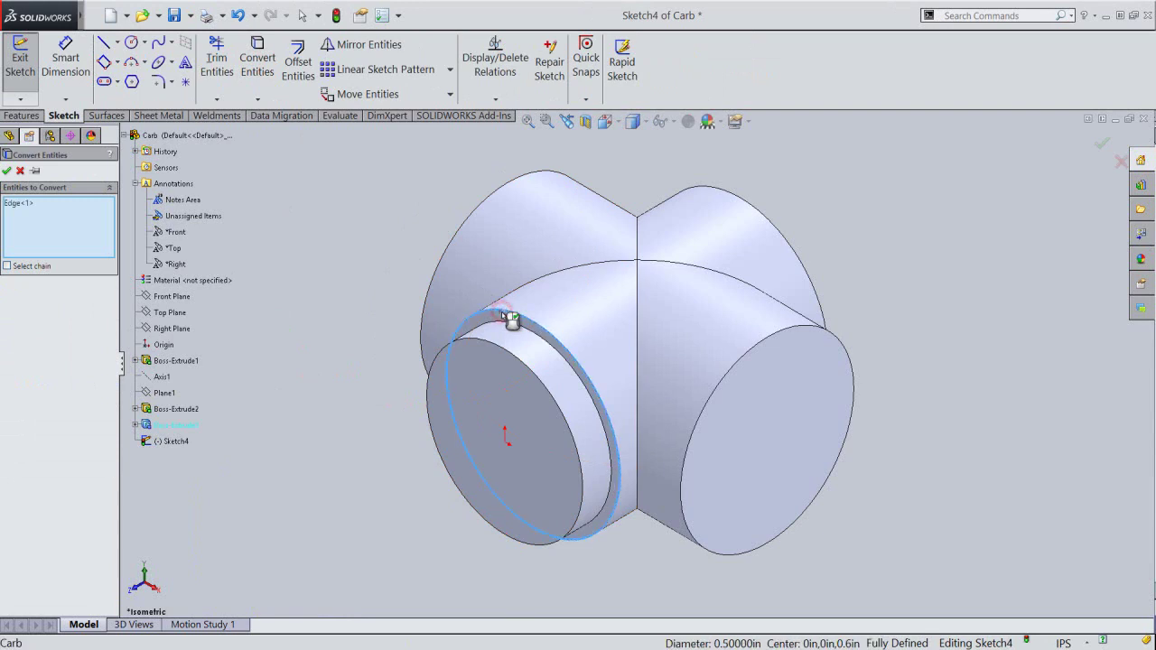
pyautogui.press('Return')
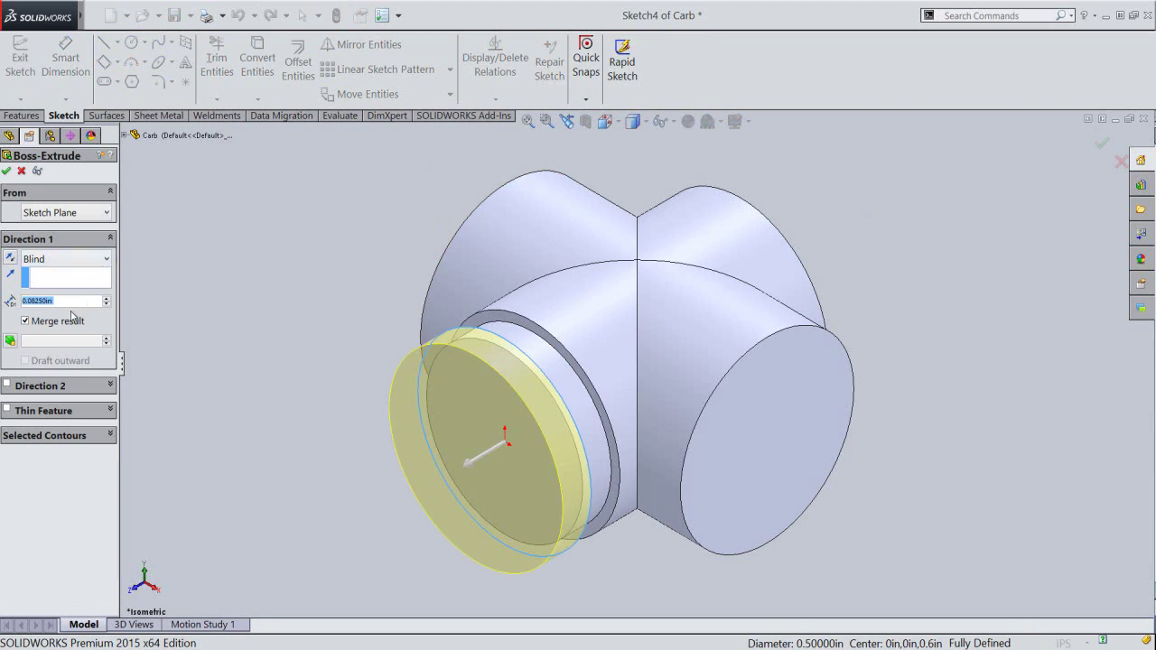
# Extrude the converted circle 0.125 in to create Boss-Extrude4.
pyautogui.write('0.125')
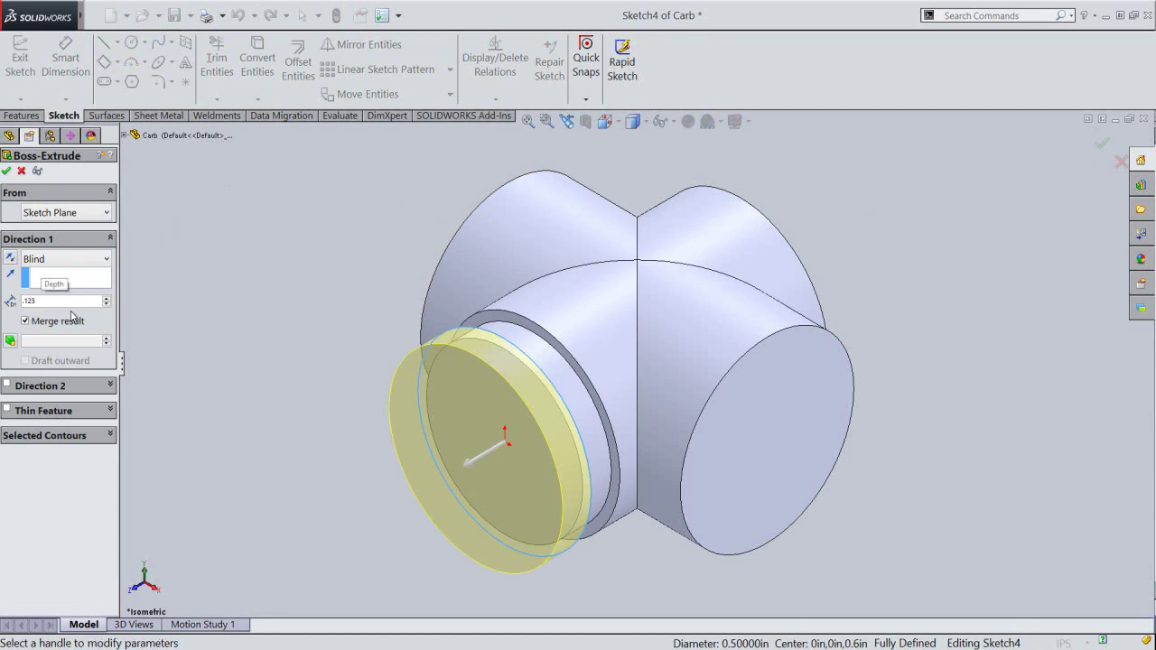
pyautogui.press('Return')
pyautogui.rightClick(165, 262)
pyautogui.click(193, 258)
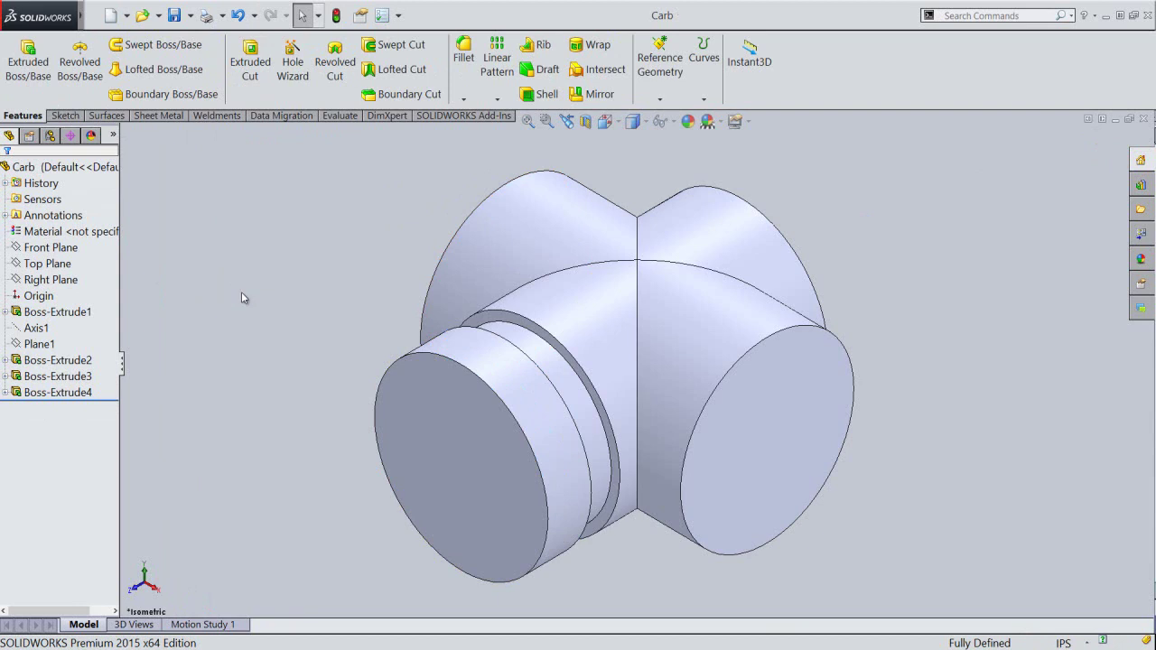
# Create Sketch5 on the right cylinder's end face in Right view and convert its Ø0.5 in circular edge.
pyautogui.click(39, 62)
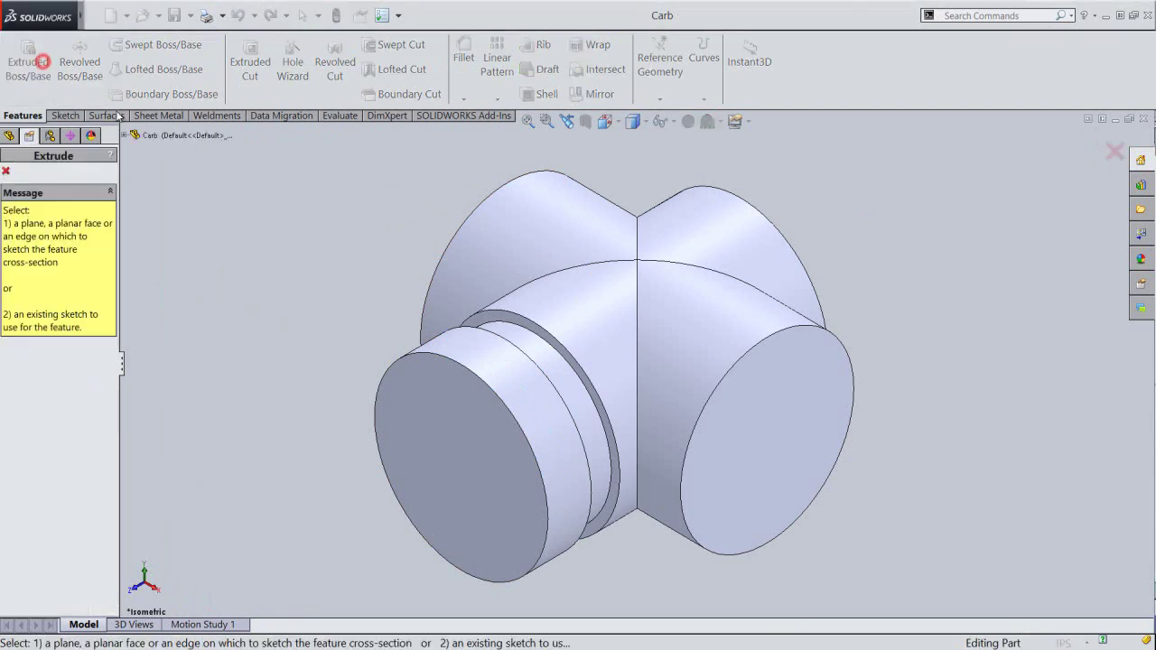
pyautogui.click(743, 416)
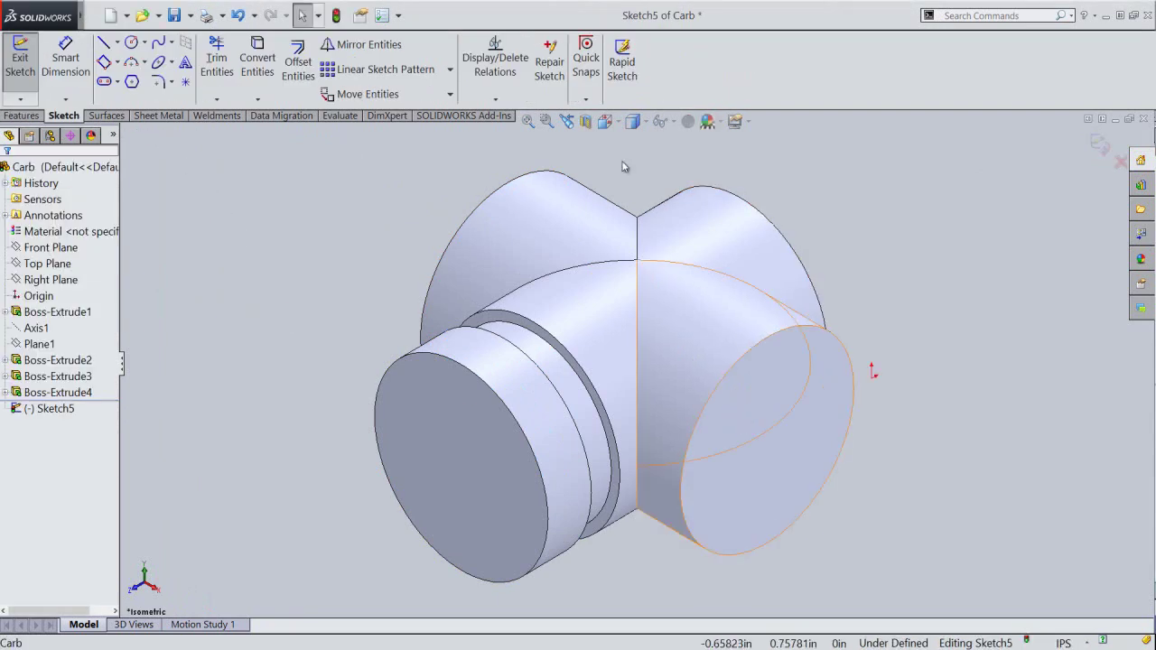
pyautogui.click(605, 121)
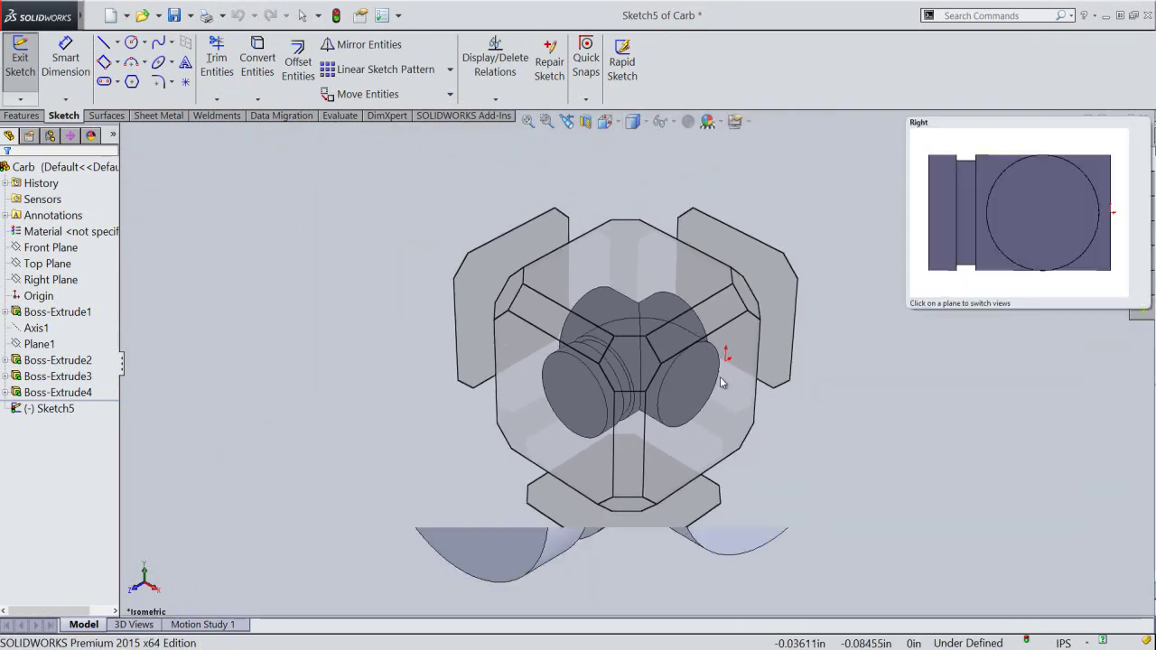
pyautogui.click(720, 383)
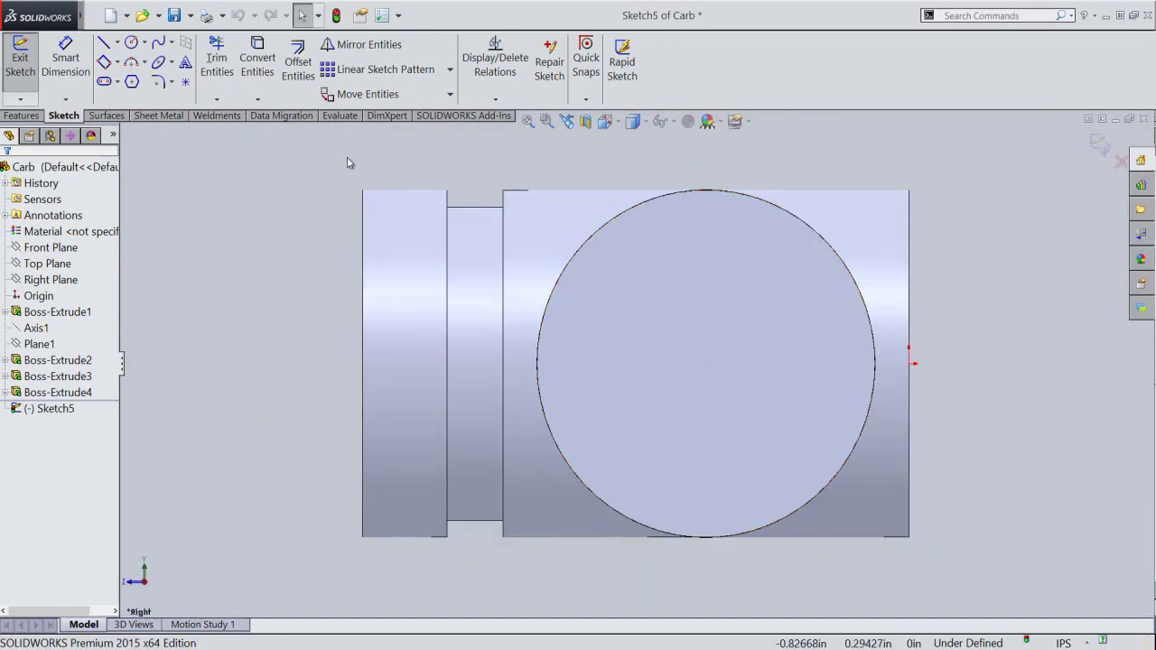
pyautogui.click(257, 61)
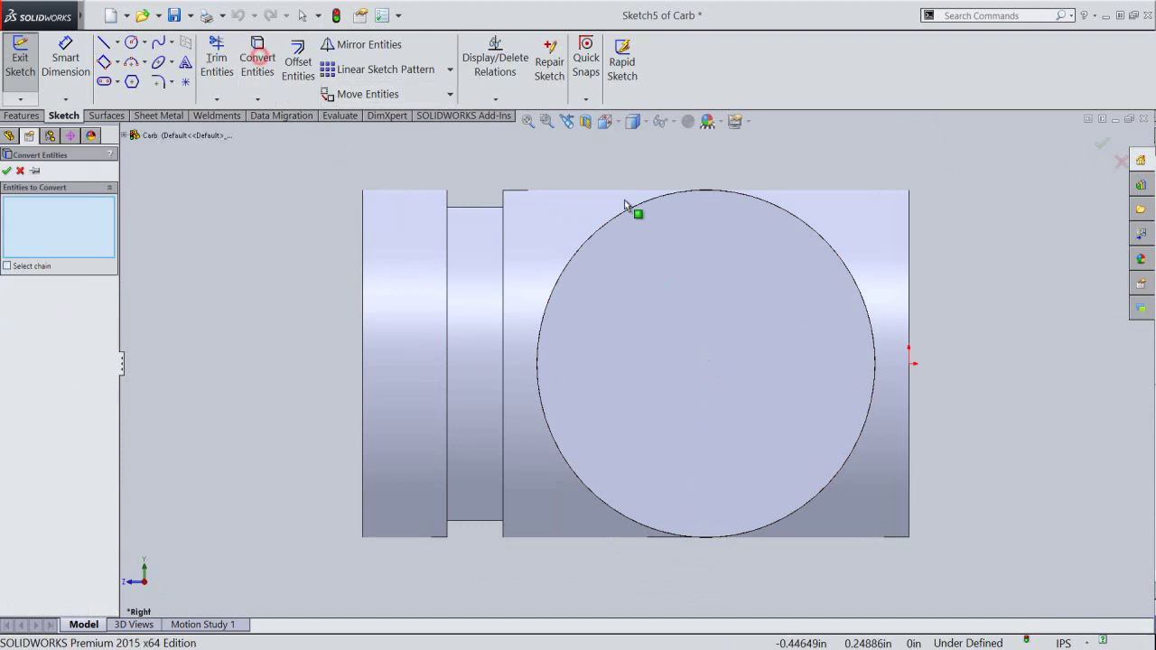
pyautogui.moveTo(1005, 431); pyautogui.dragTo(977, 446, button='middle')
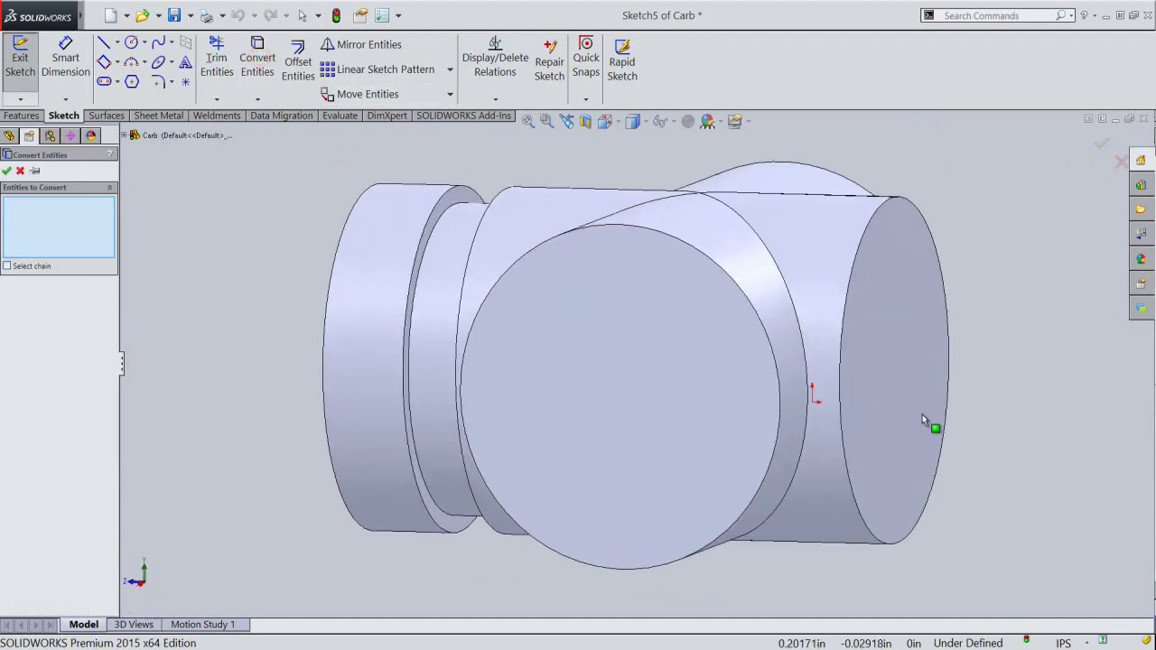
pyautogui.click(775, 352)
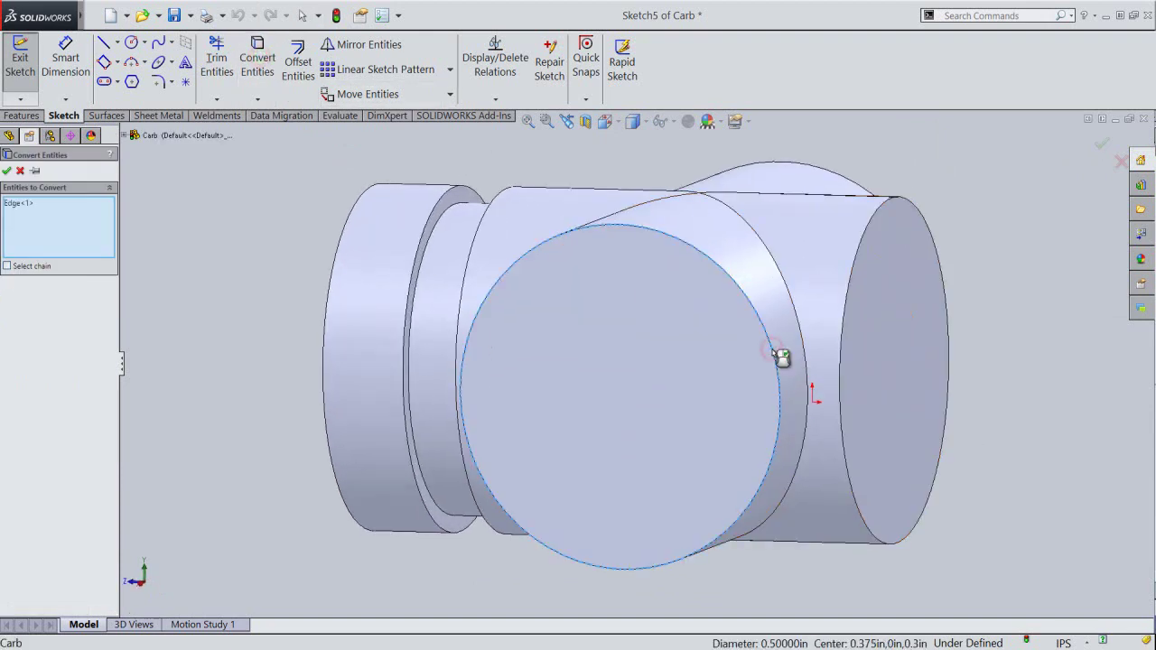
pyautogui.rightClick(736, 362)
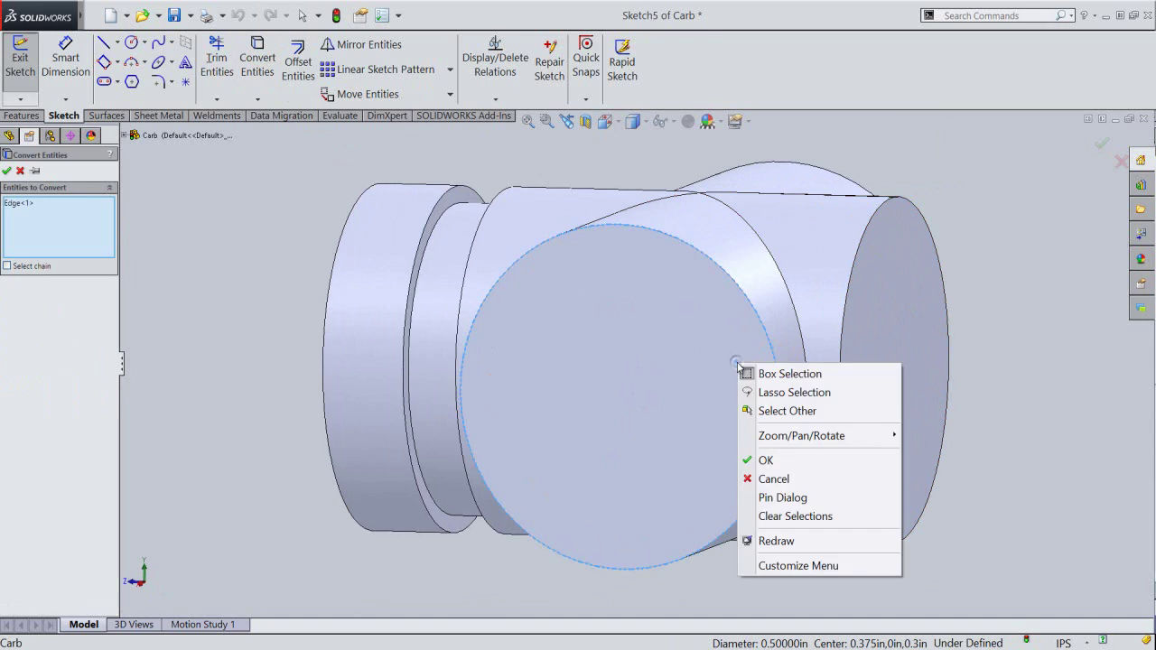
pyautogui.click(747, 462)
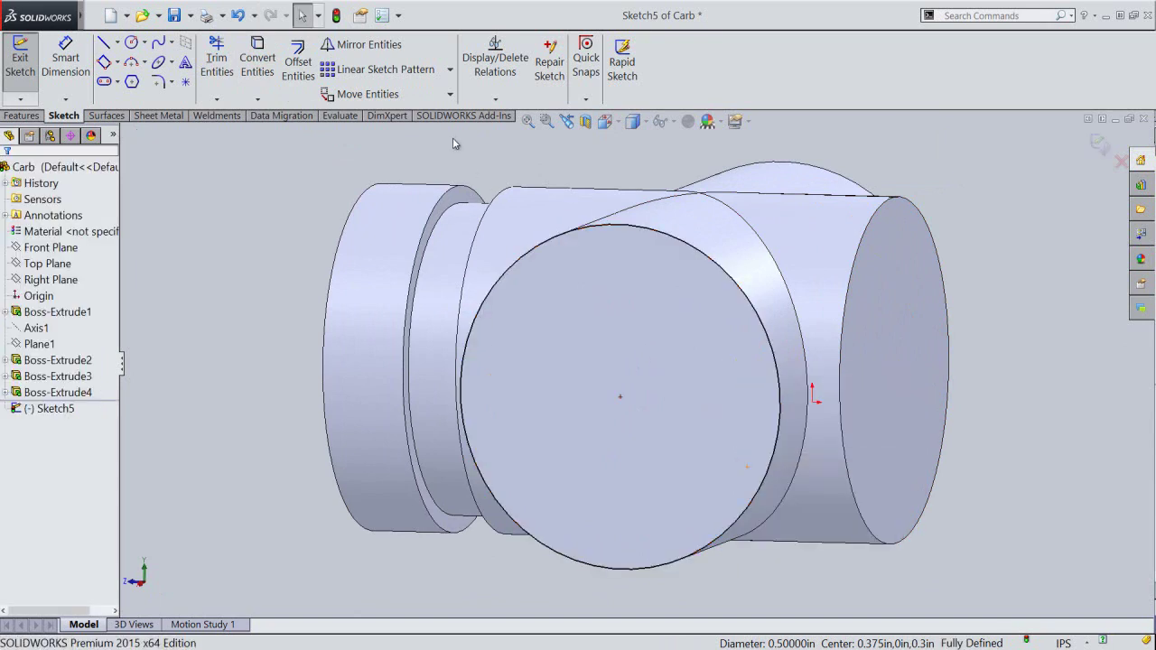
pyautogui.click(567, 122)
pyautogui.click(334, 196)
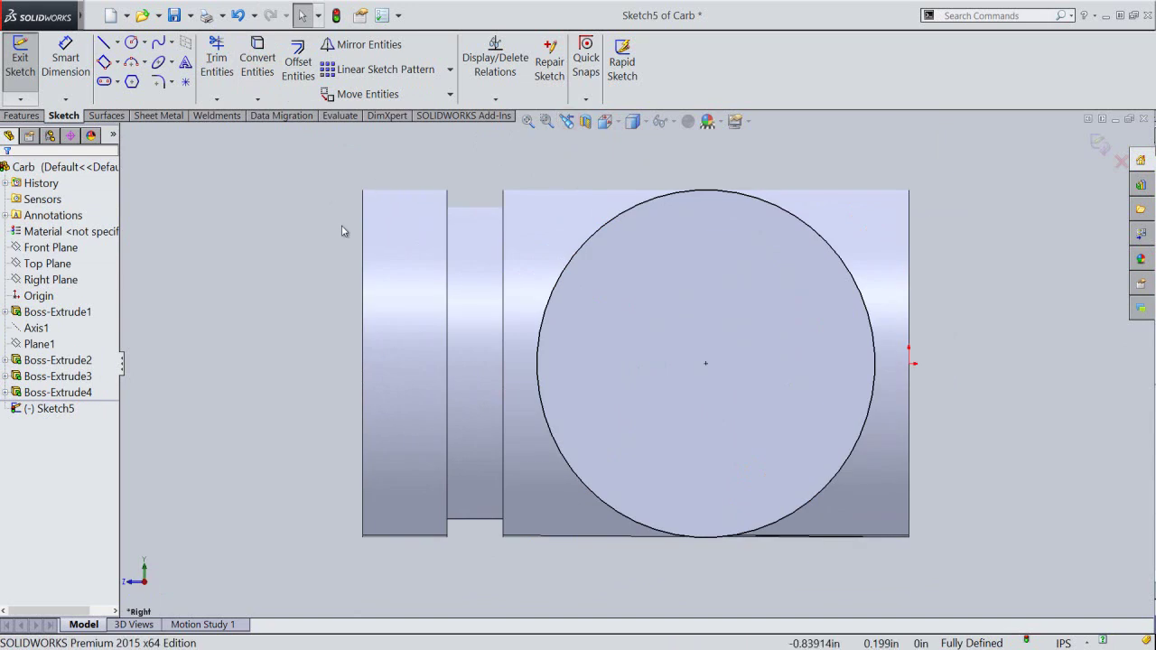
# Offset the copied circle 0.025 in outward.
pyautogui.click(299, 69)
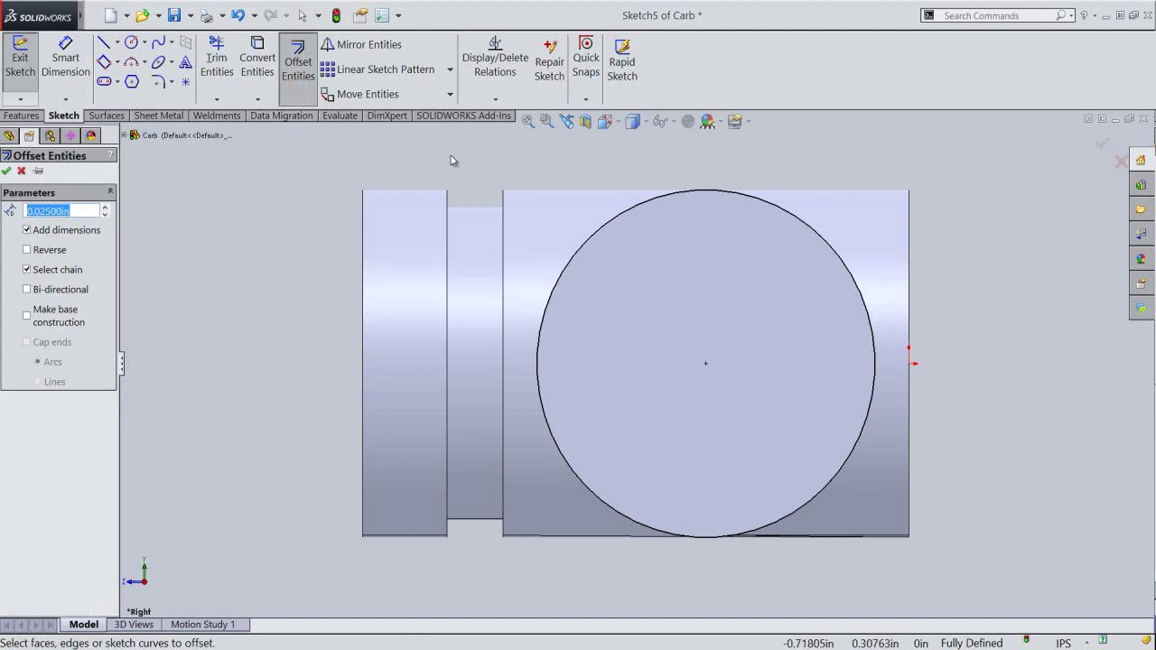
pyautogui.click(610, 220)
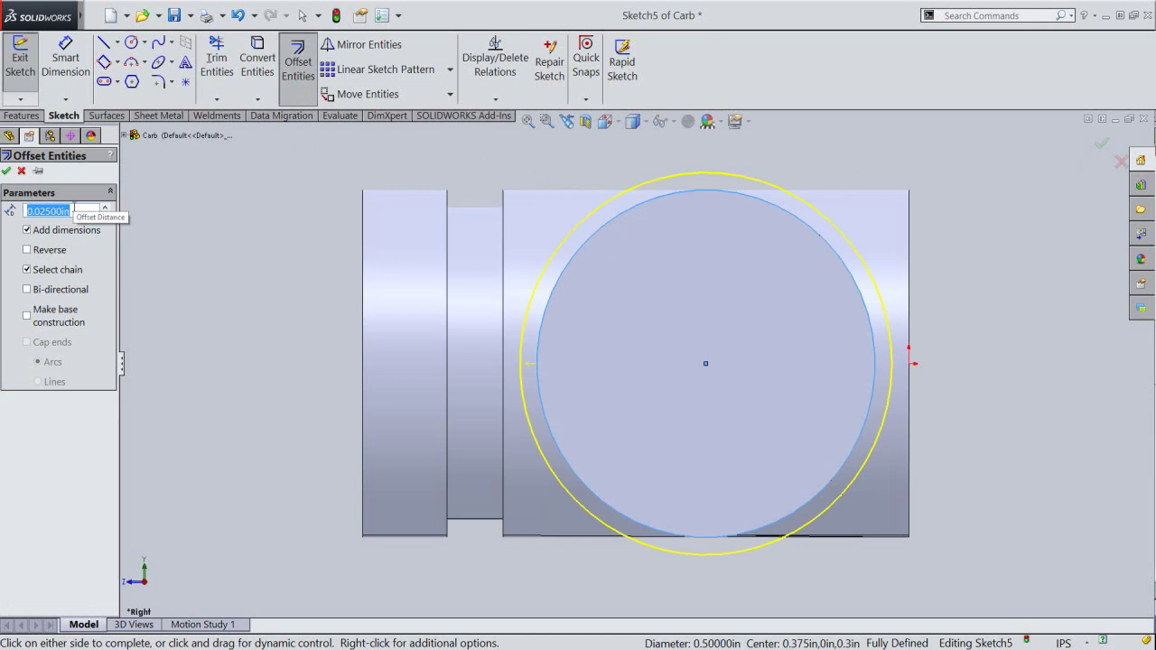
pyautogui.click(5, 171)
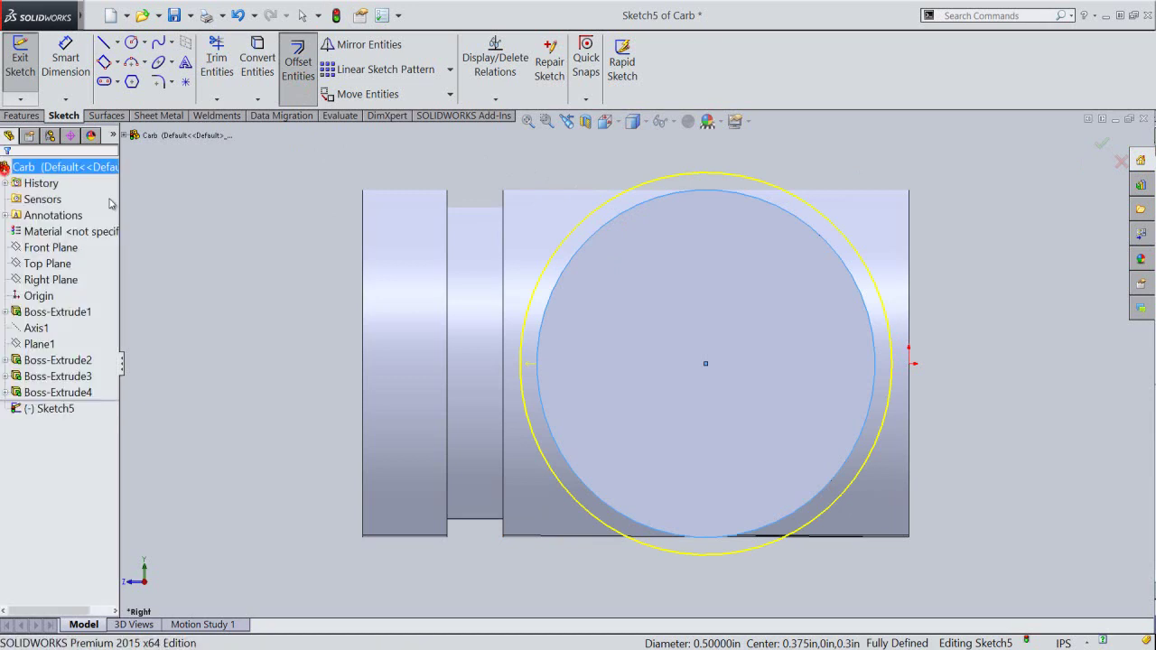
pyautogui.click(276, 247)
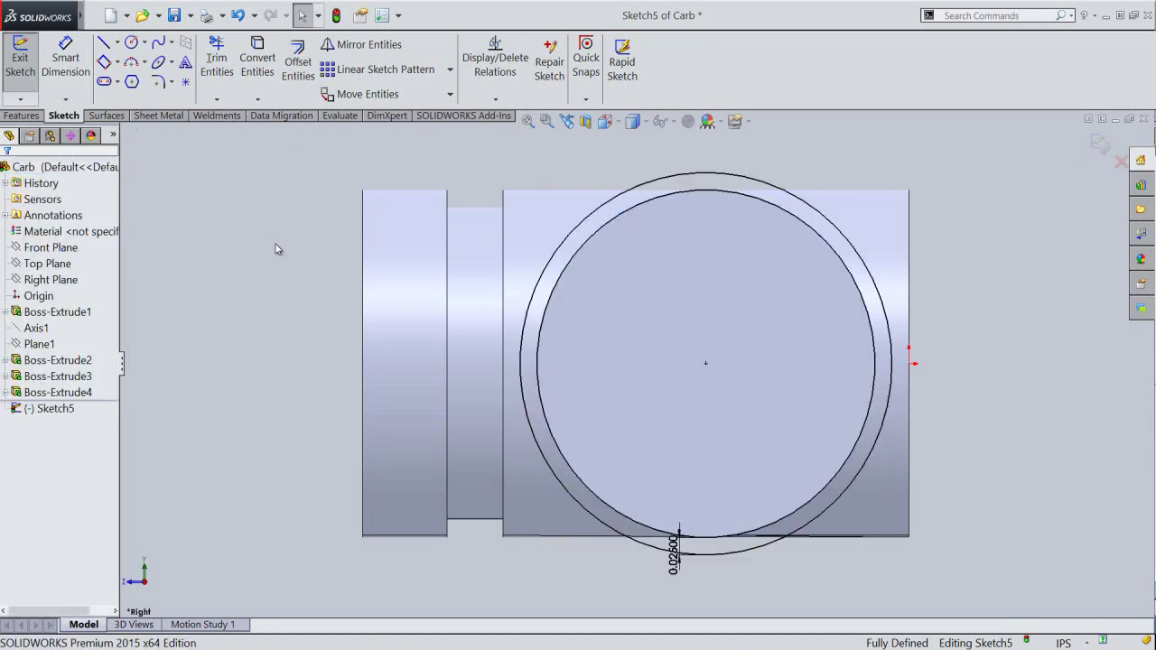
# Convert both the inner and outer circles to construction geometry.
pyautogui.click(670, 174)
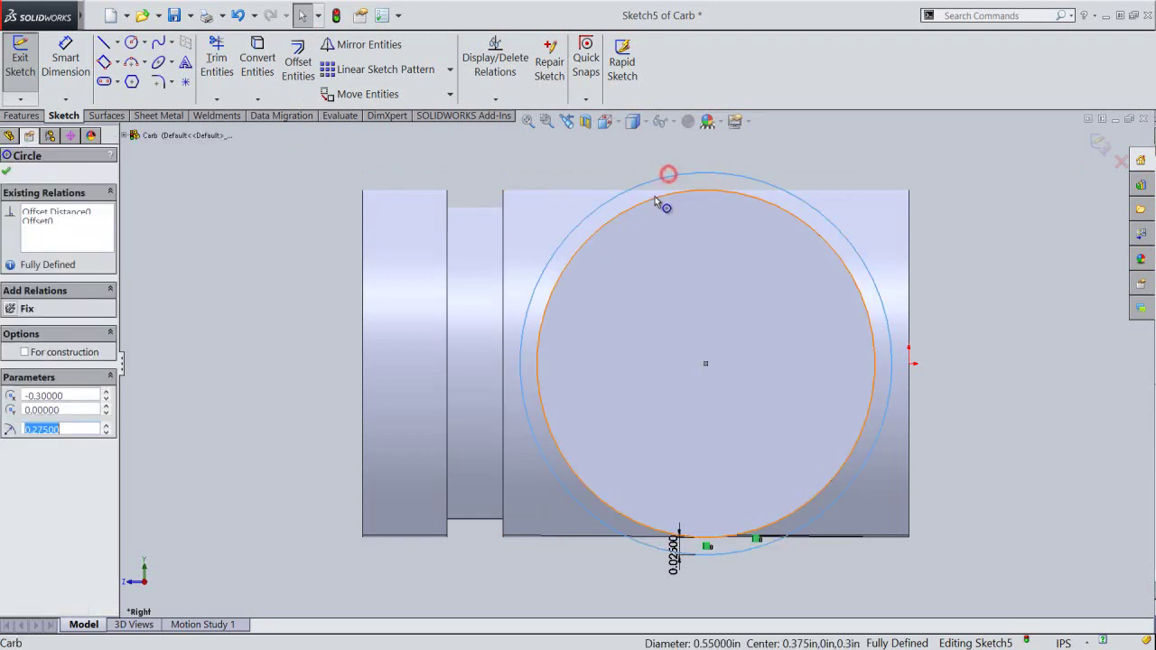
pyautogui.keyDown('ctrl'); pyautogui.click(655, 200); pyautogui.keyUp('ctrl')
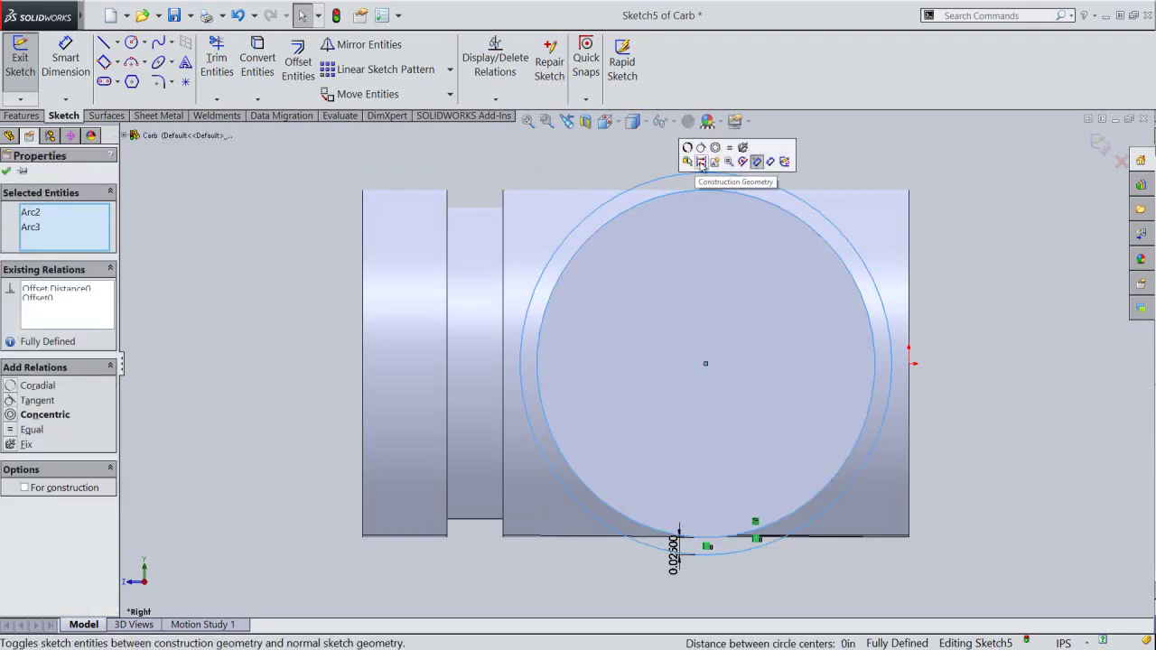
pyautogui.click(701, 162)
pyautogui.rightClick(976, 231)
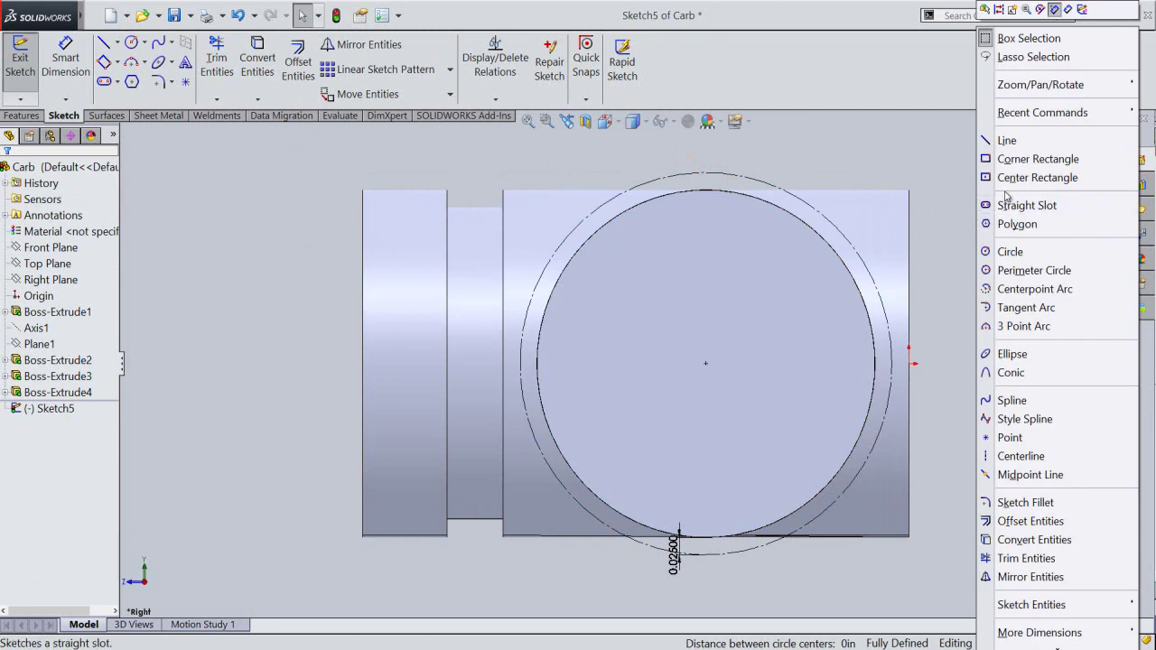
# Draw a center rectangle from the sketch origin extending beyond the outer construction circle.
pyautogui.click(1037, 177)
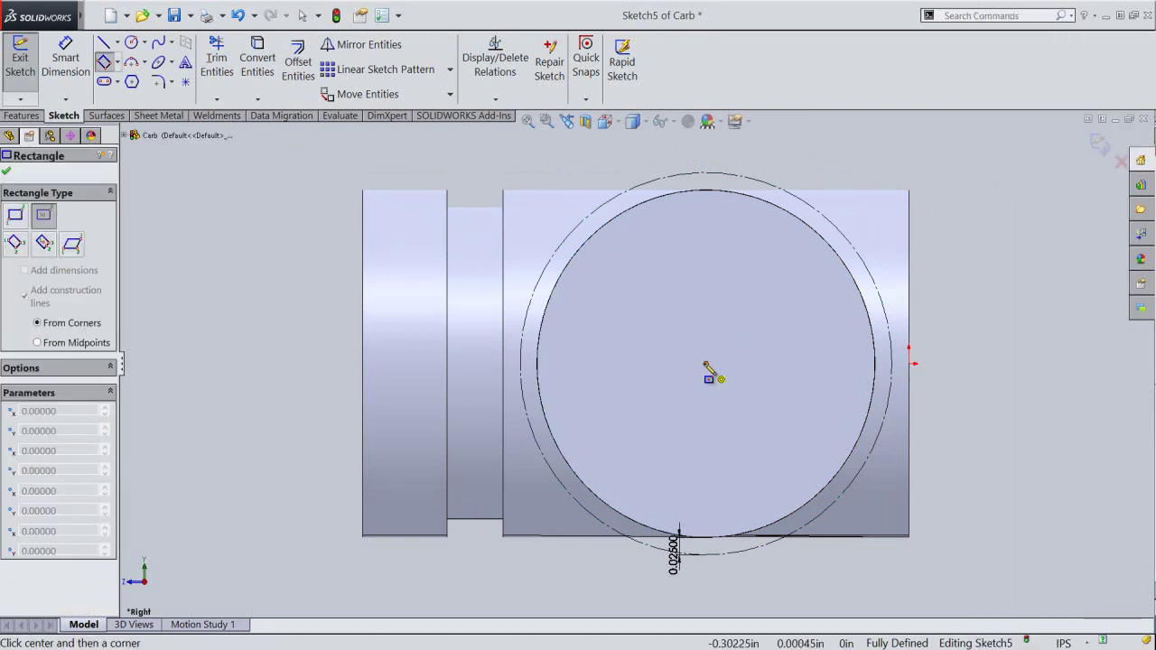
pyautogui.click(706, 364)
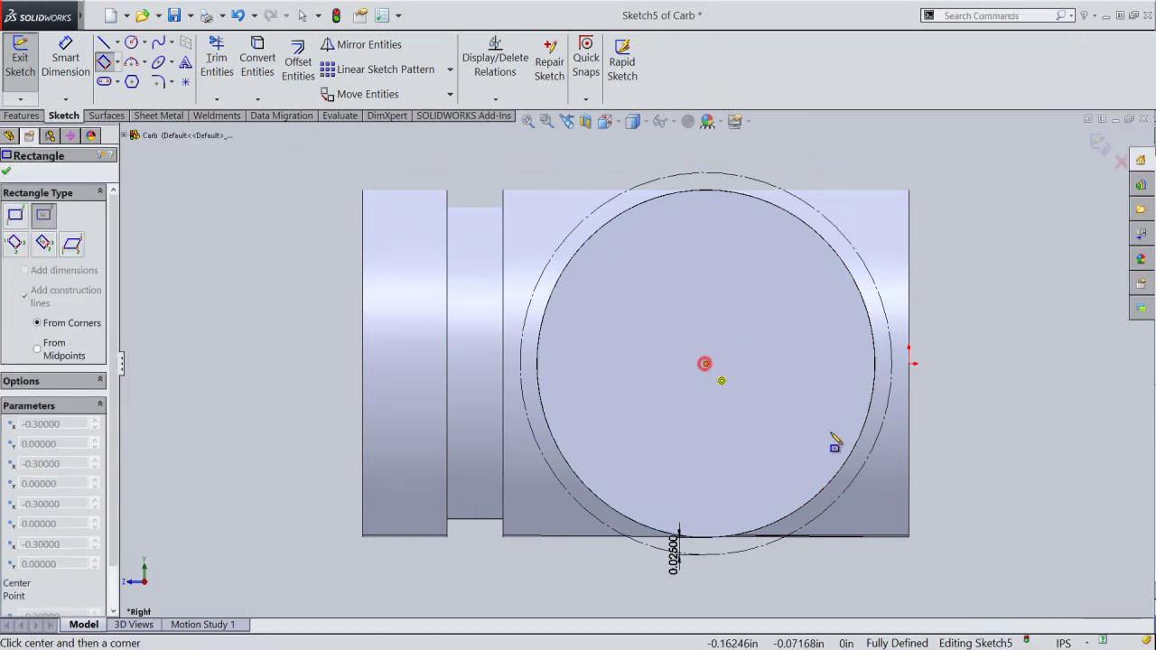
pyautogui.click(935, 565)
pyautogui.rightClick(1018, 309)
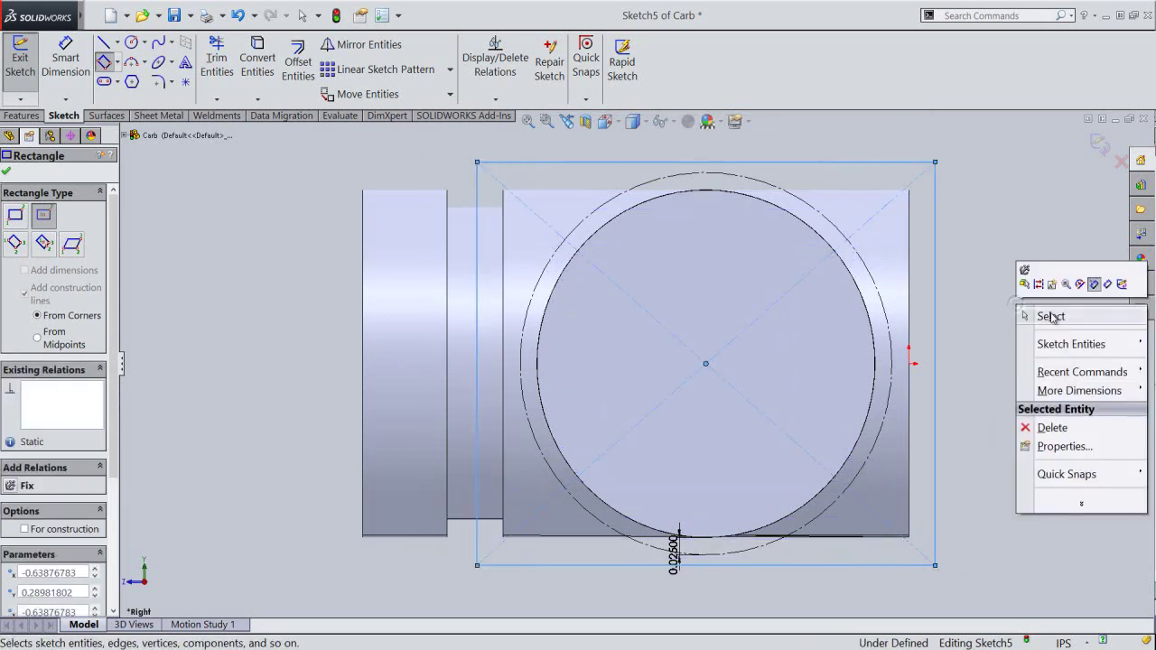
pyautogui.click(1047, 315)
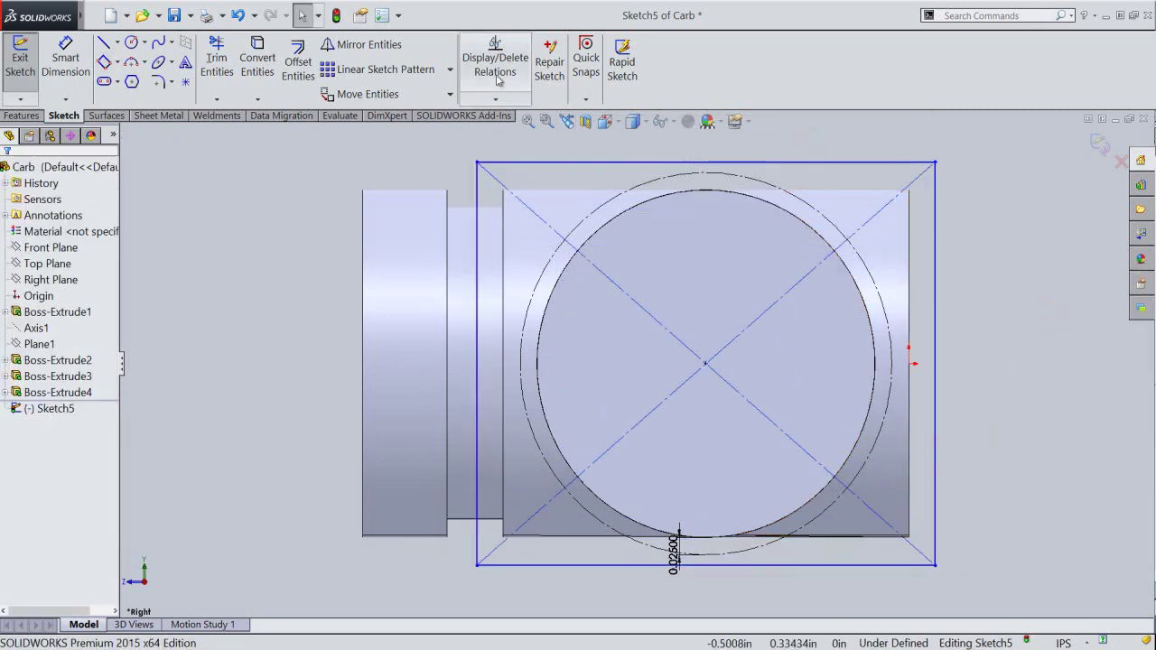
# Make the rectangle's top and left edges tangent to the outer construction circle.
pyautogui.click(499, 98)
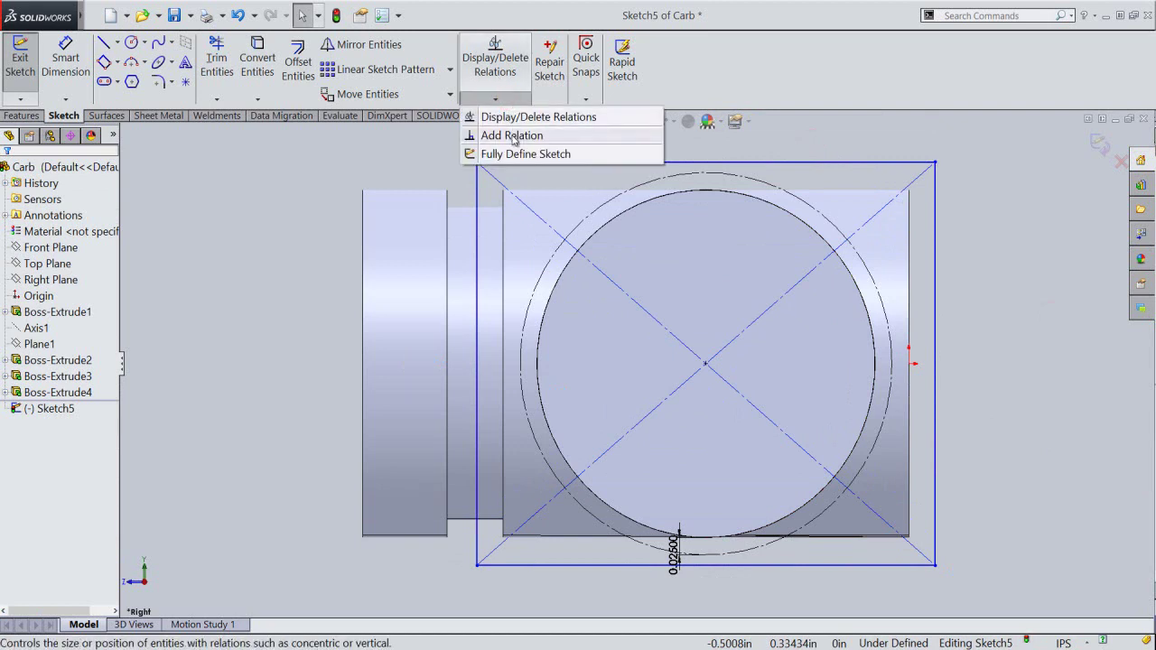
pyautogui.click(512, 136)
pyautogui.click(517, 166)
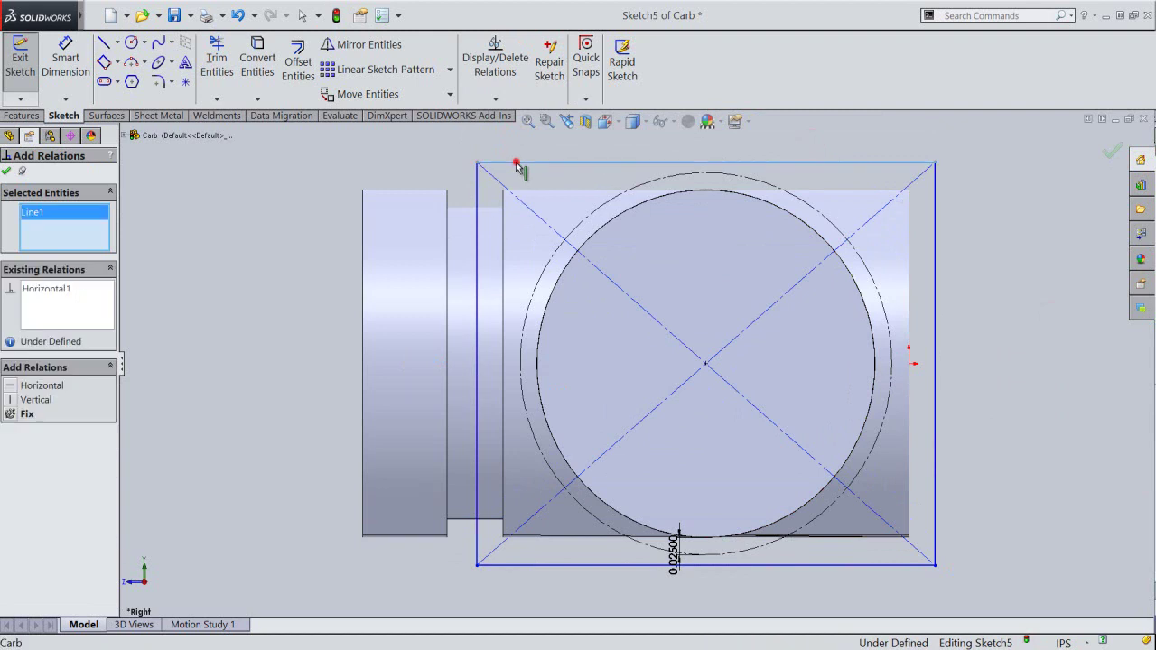
pyautogui.click(681, 181)
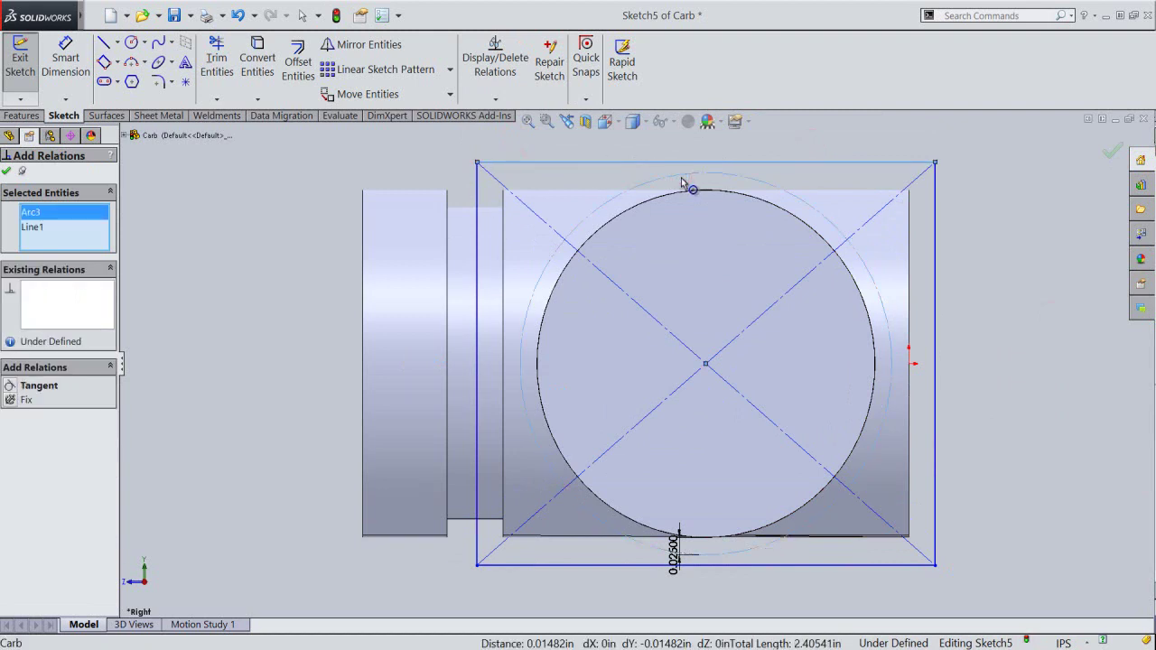
pyautogui.click(12, 386)
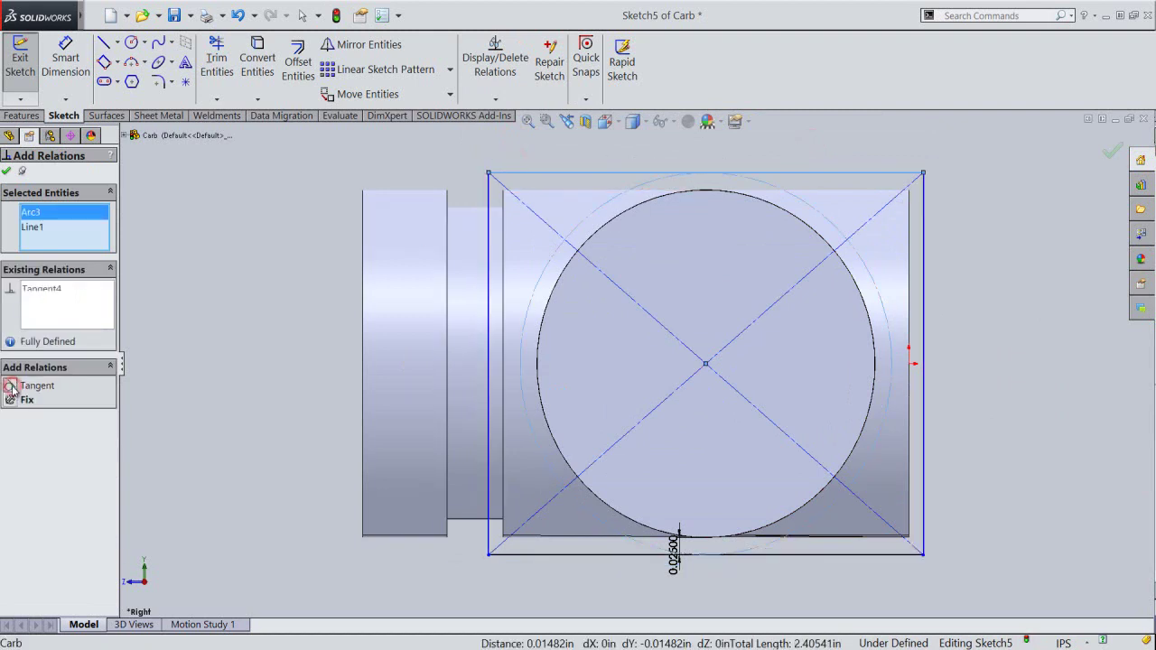
pyautogui.rightClick(50, 229)
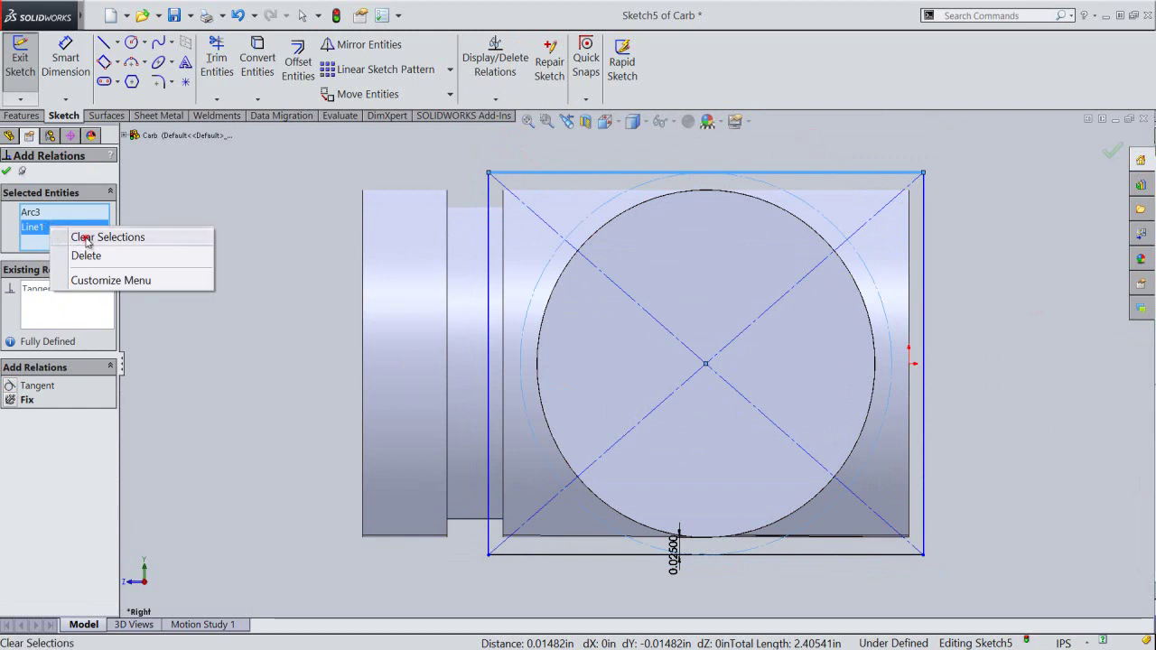
pyautogui.click(87, 237)
pyautogui.click(487, 345)
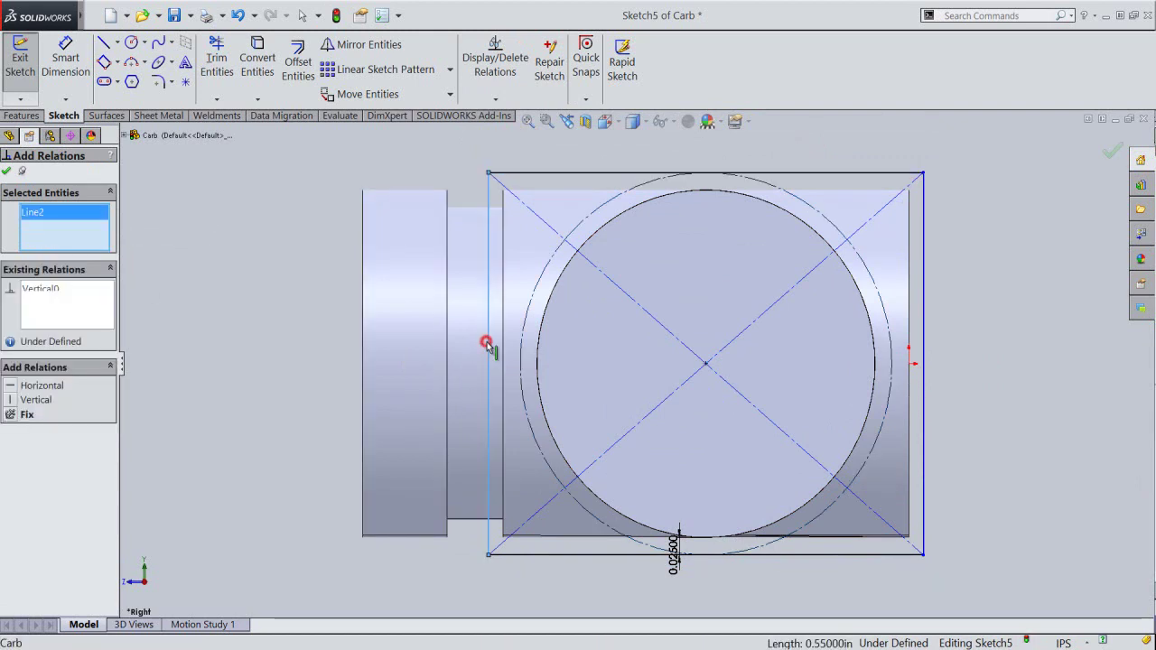
pyautogui.click(522, 356)
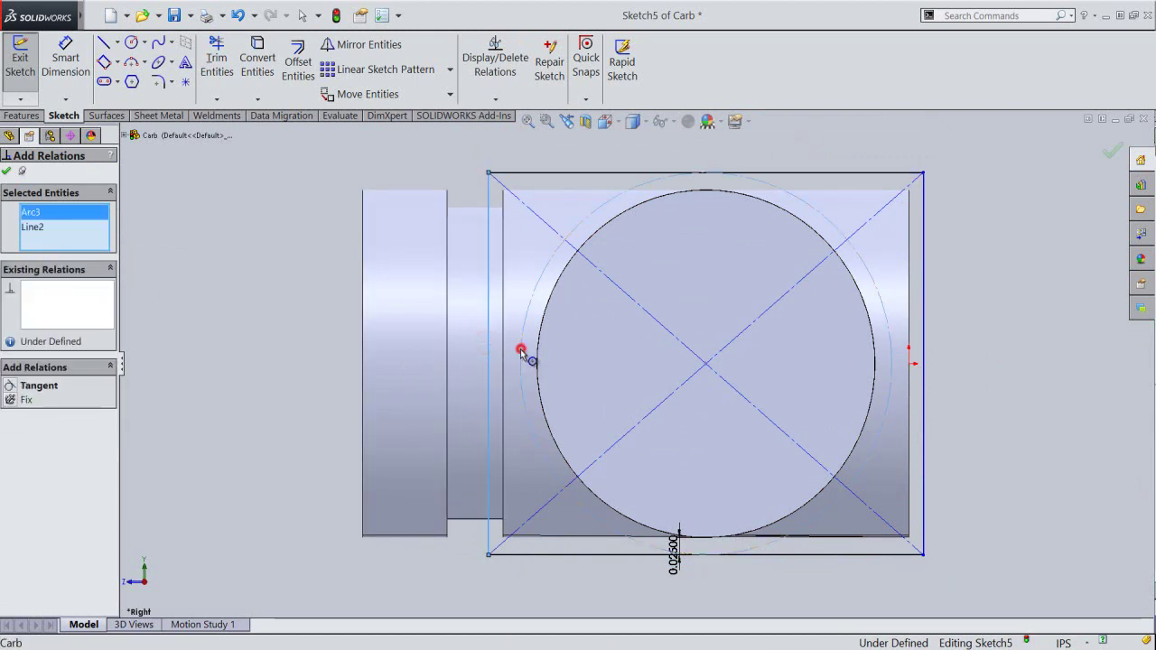
pyautogui.click(38, 387)
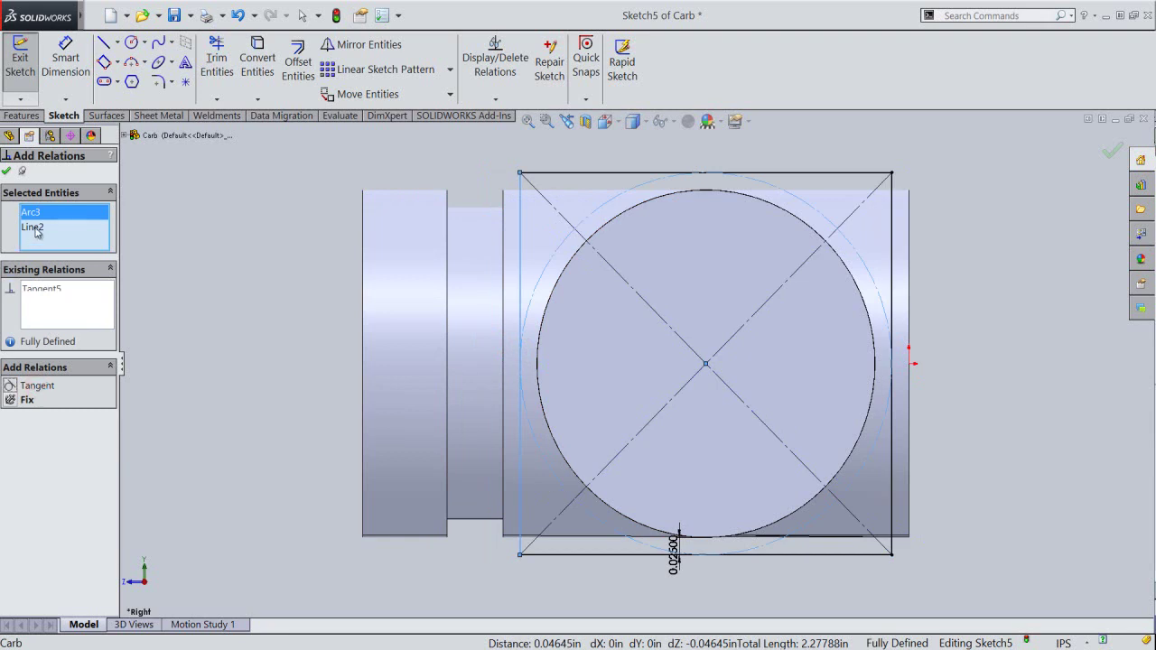
pyautogui.click(10, 171)
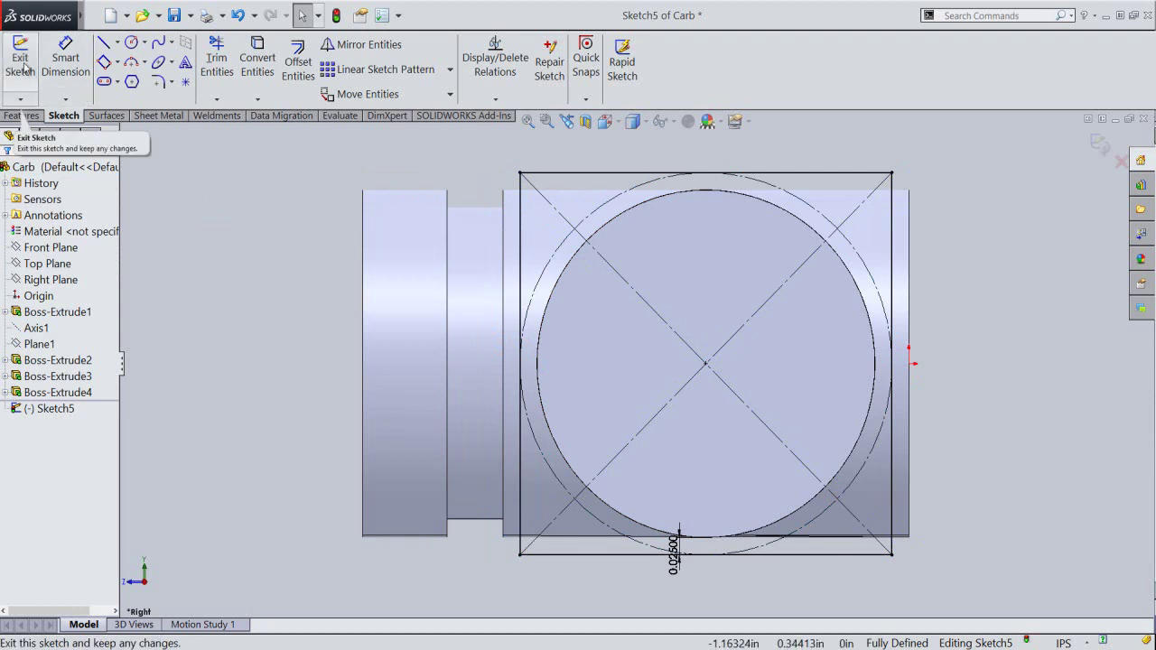
# Extrude the Sketch5 square 0.125 in Mid Plane in Isometric view, creating Boss-Extrude5.
pyautogui.press('e')
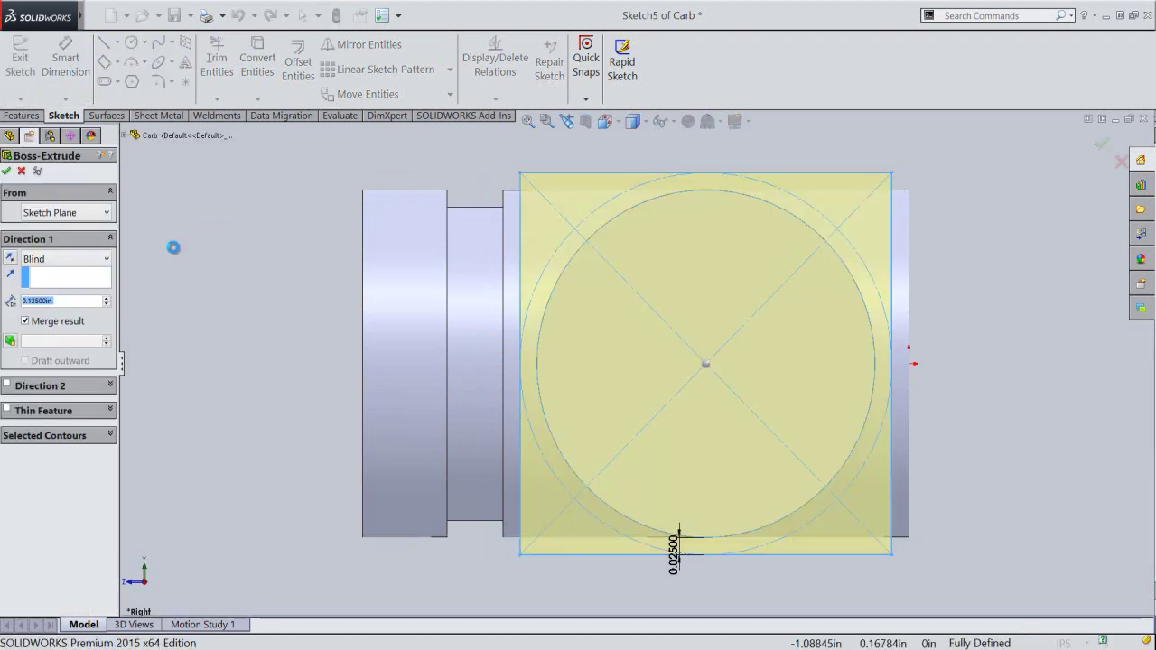
pyautogui.click(568, 121)
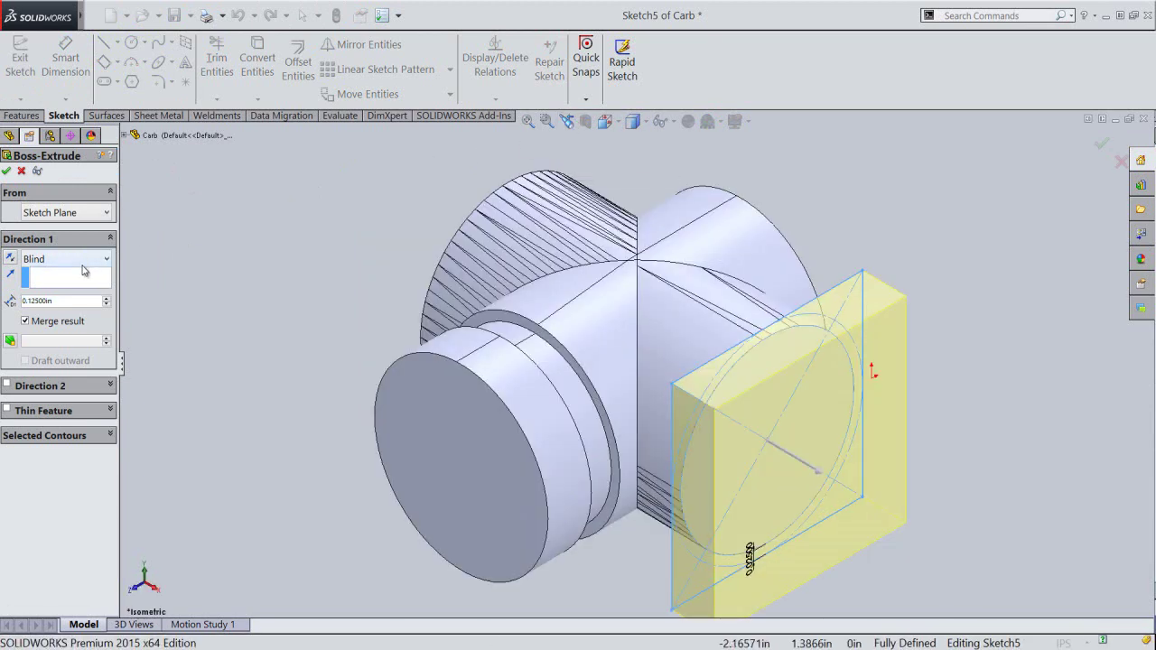
pyautogui.click(82, 261)
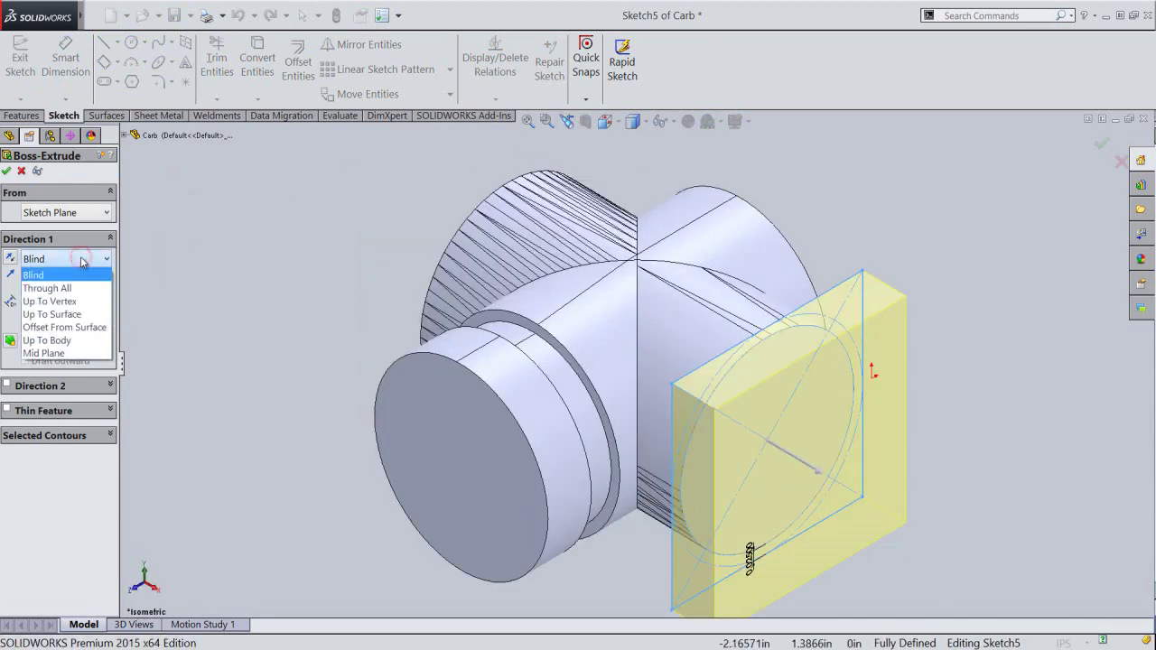
pyautogui.click(62, 354)
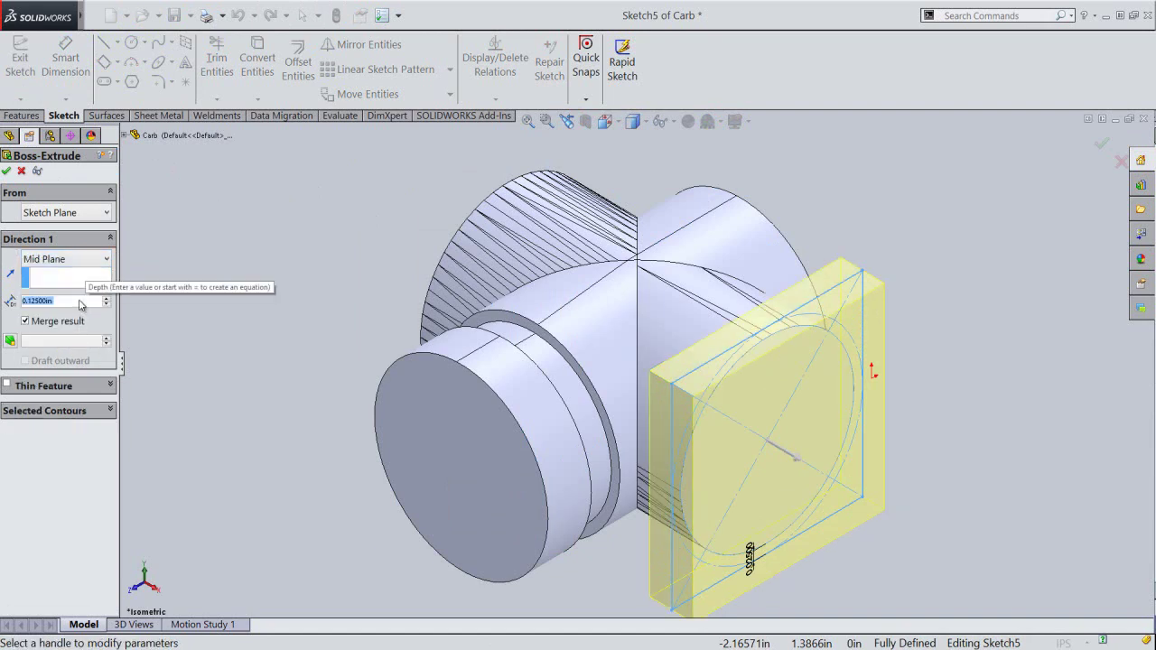
pyautogui.click(8, 172)
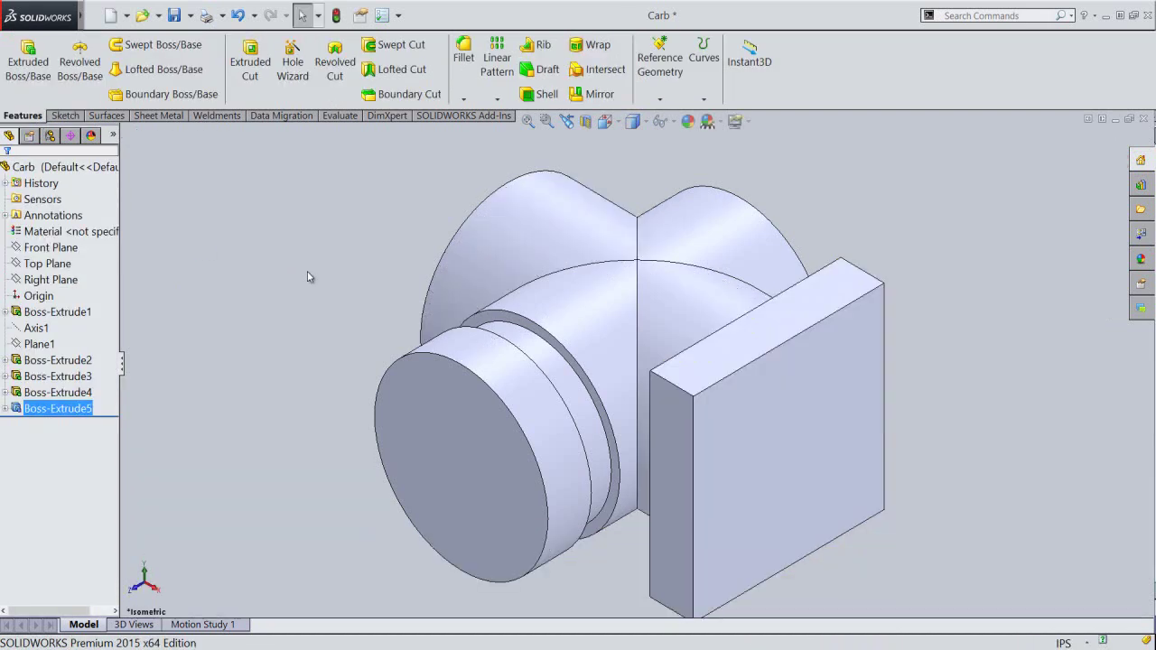
# Save Carb and select the plate's four short corner edges, including the hidden one.
pyautogui.click(529, 121)
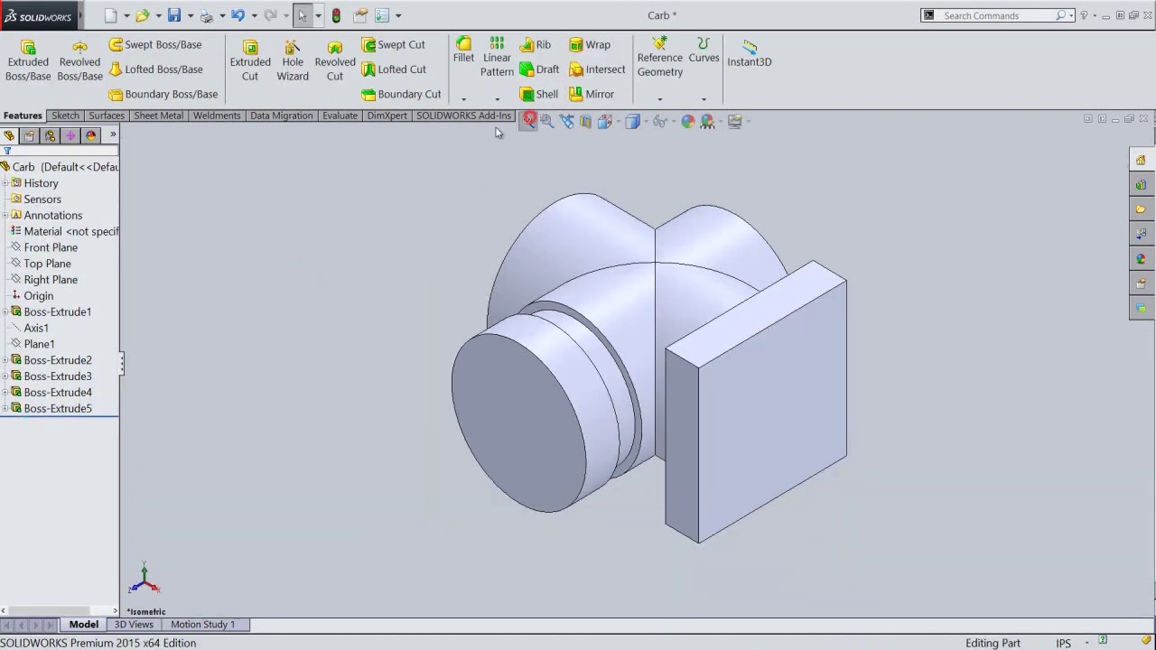
pyautogui.click(174, 16)
pyautogui.click(684, 363)
pyautogui.keyDown('ctrl'); pyautogui.click(826, 271); pyautogui.keyUp('ctrl')
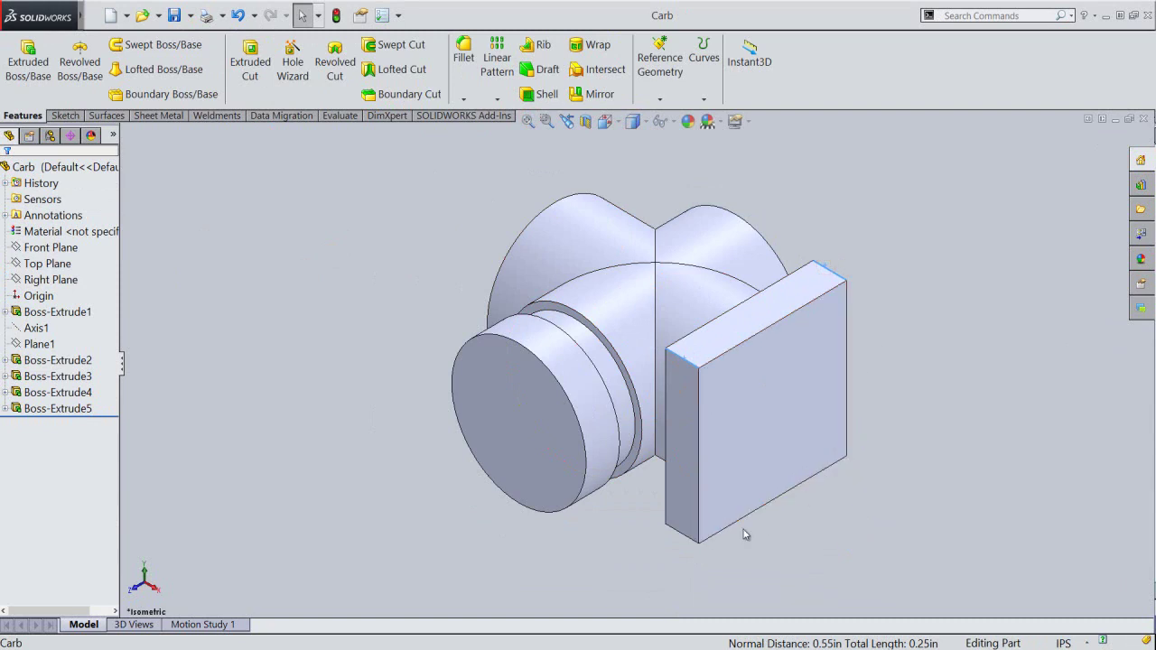
pyautogui.keyDown('ctrl'); pyautogui.click(691, 544); pyautogui.keyUp('ctrl')
pyautogui.moveTo(813, 525); pyautogui.dragTo(710, 507, button='middle')
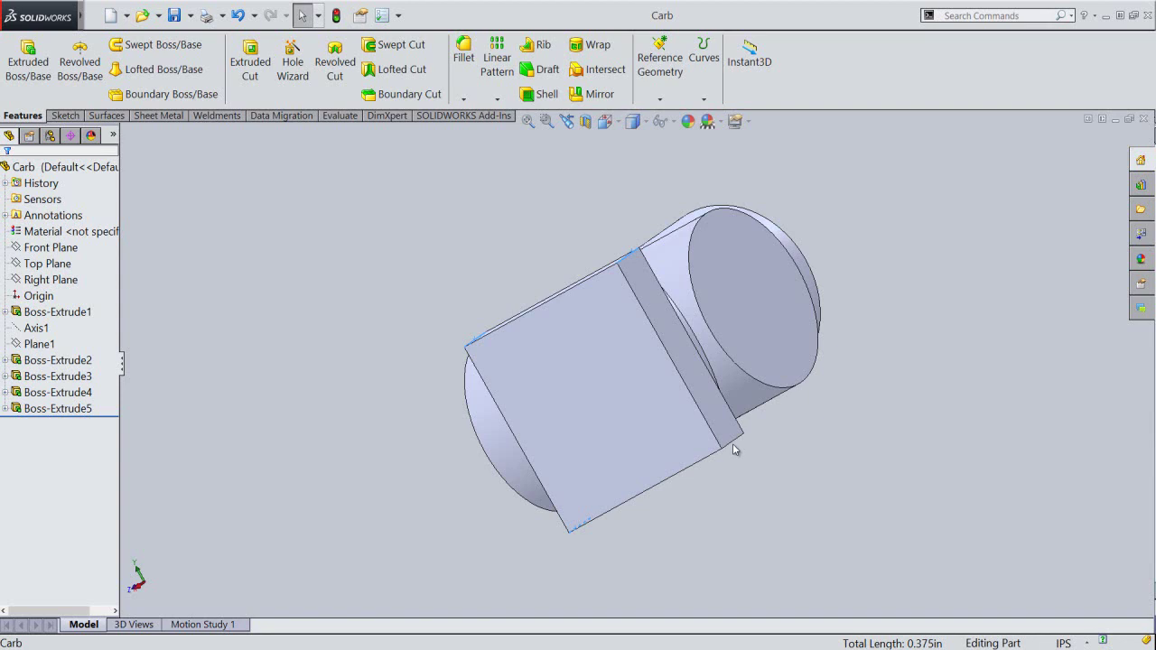
pyautogui.click(730, 443)
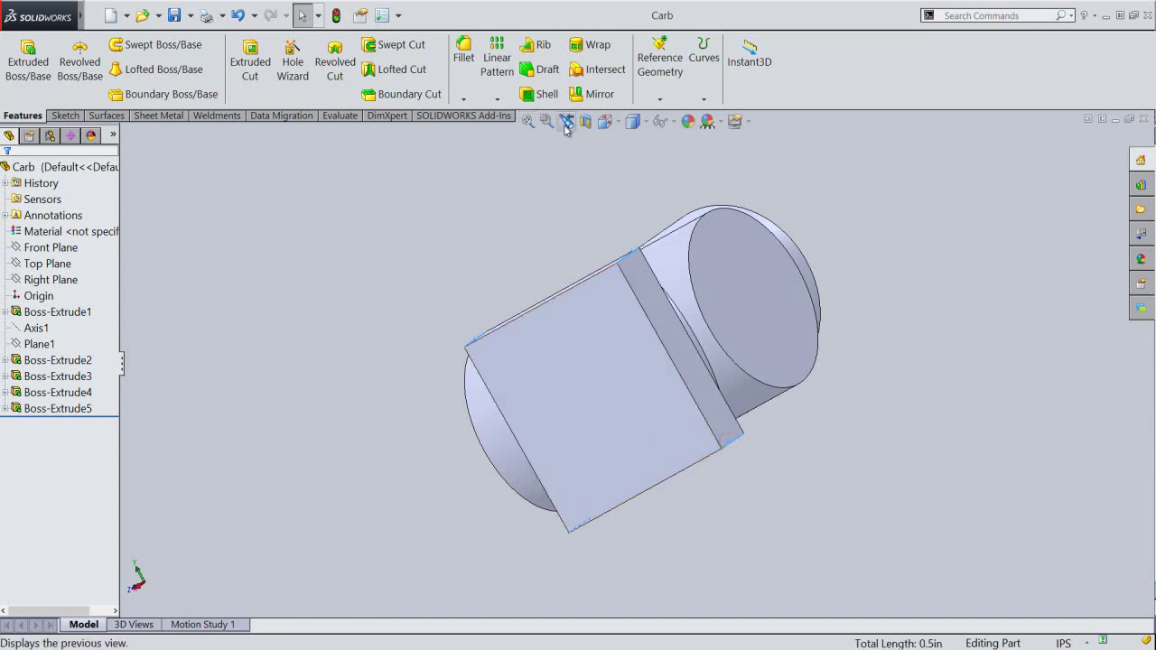
pyautogui.click(566, 121)
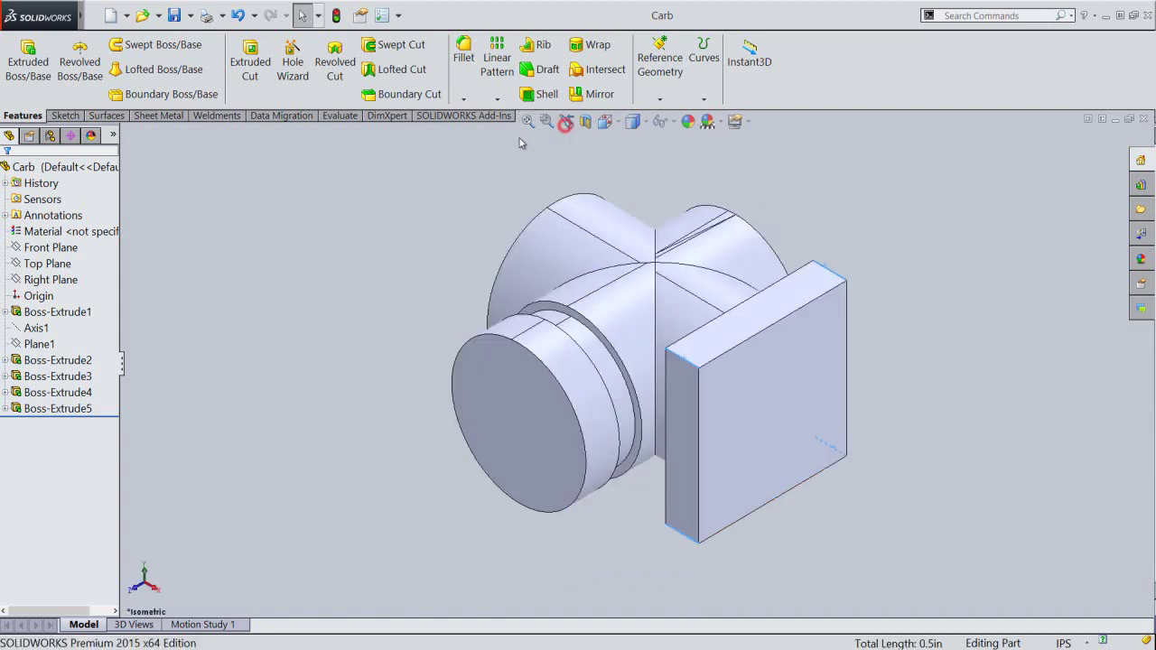
# Fillet the four selected corner edges with a 0.0825 in radius as Fillet1.
pyautogui.click(463, 57)
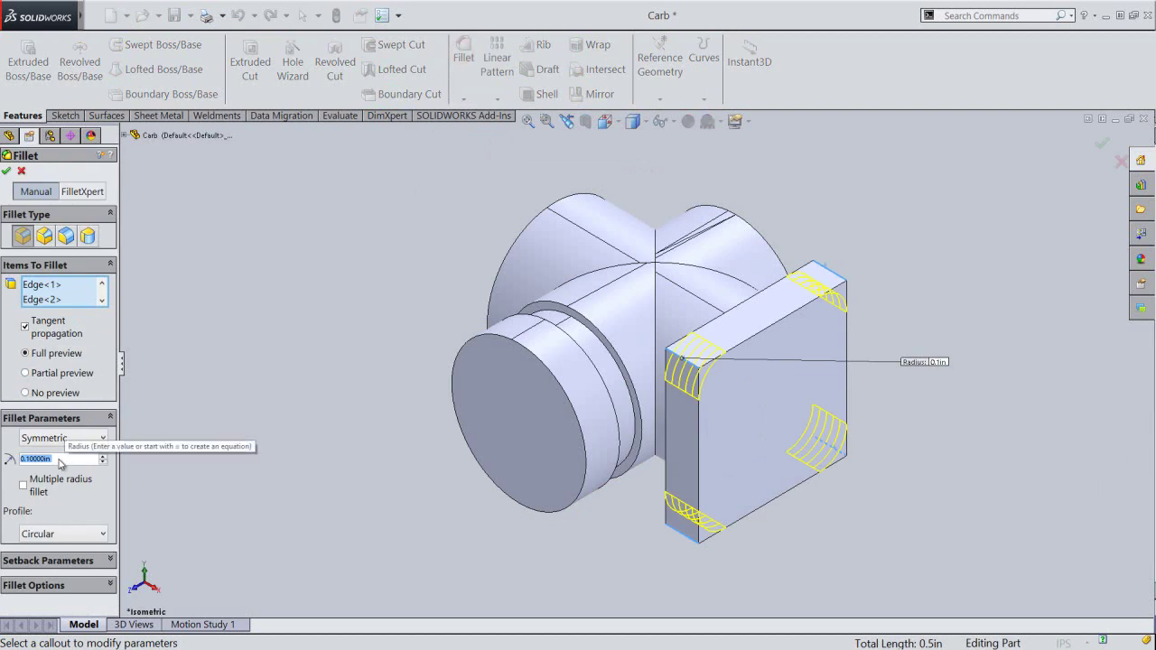
pyautogui.write('.0825')
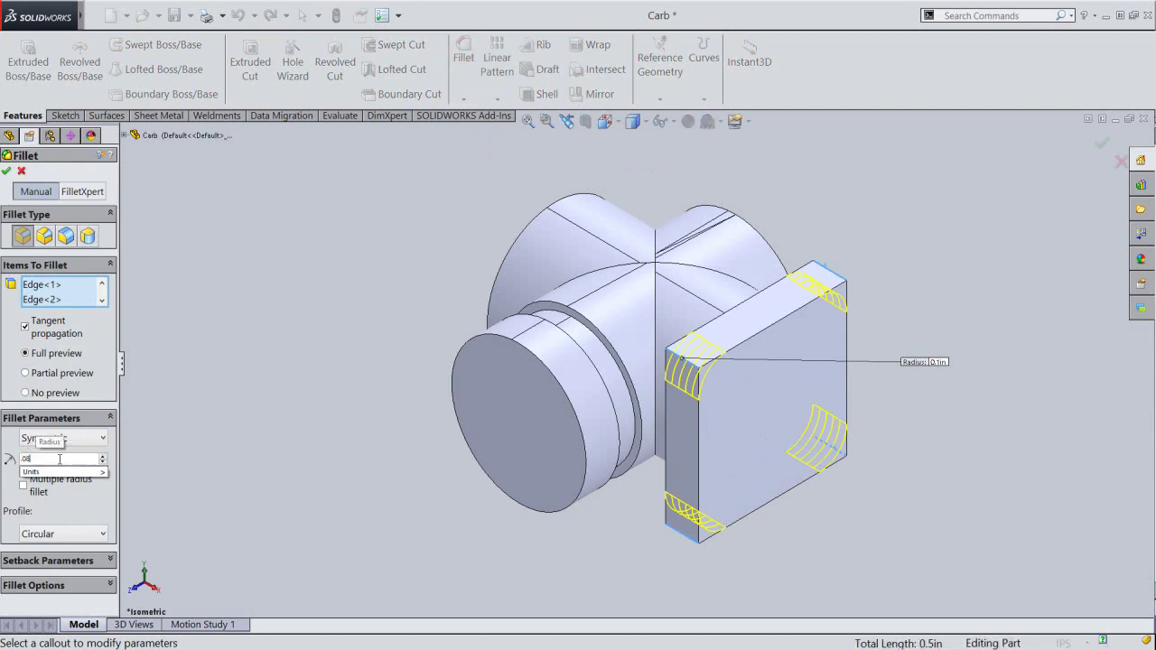
pyautogui.press('Return')
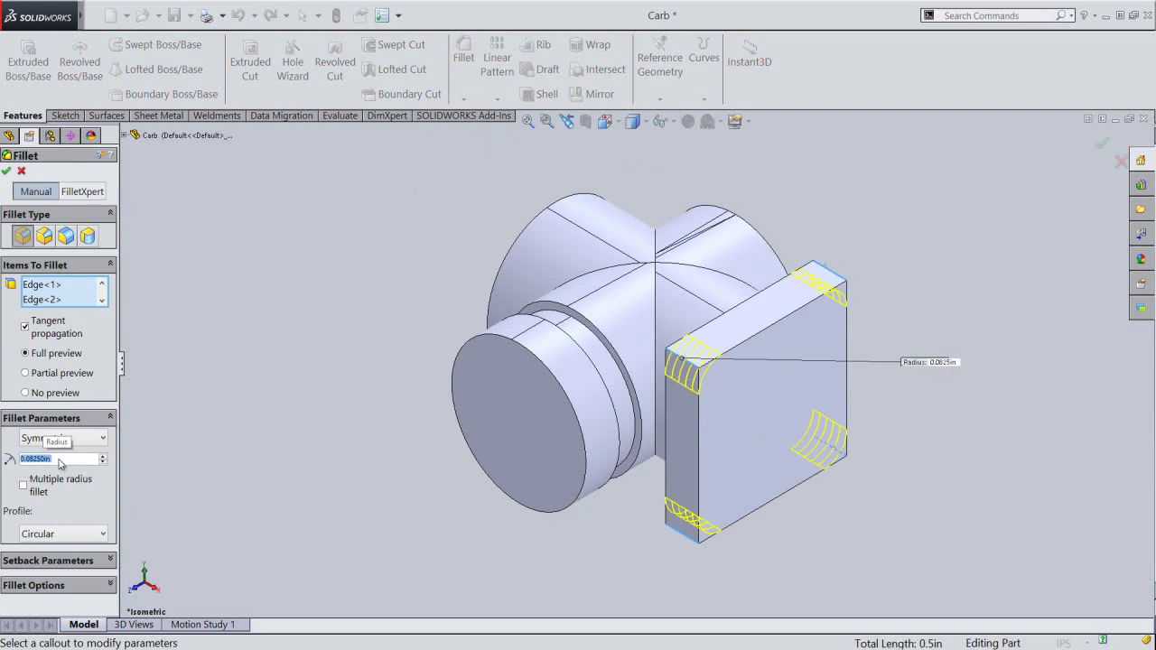
pyautogui.click(6, 173)
pyautogui.click(230, 374)
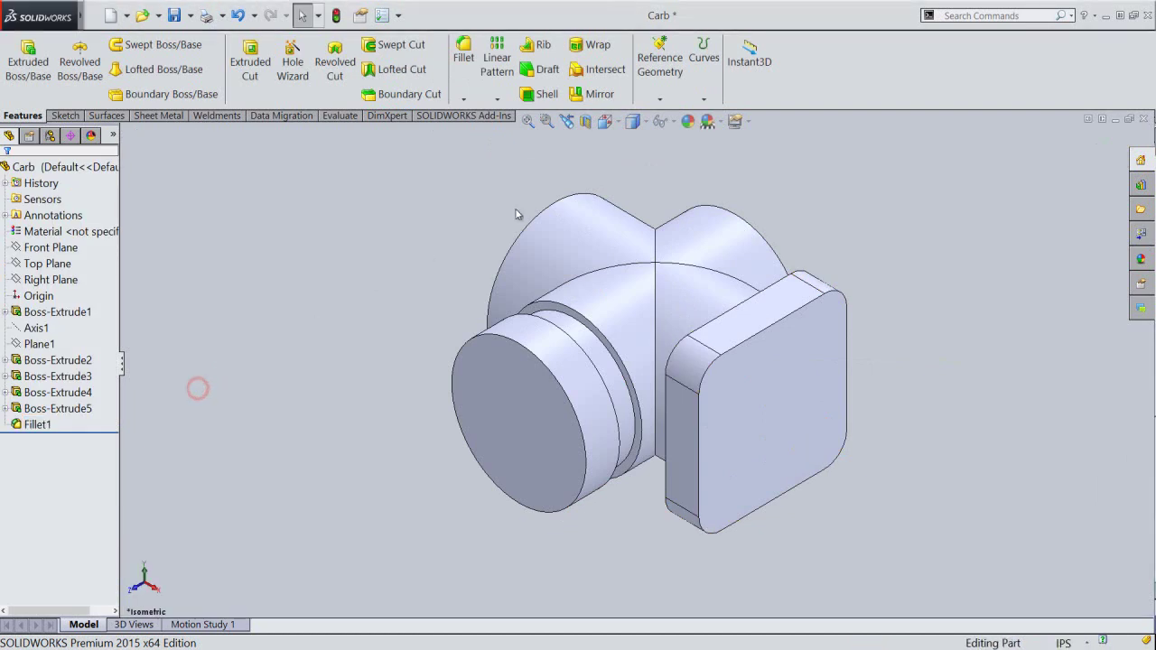
# Create Axis2 through the cylindrical body face and extend it past the plate.
pyautogui.click(660, 99)
pyautogui.click(664, 137)
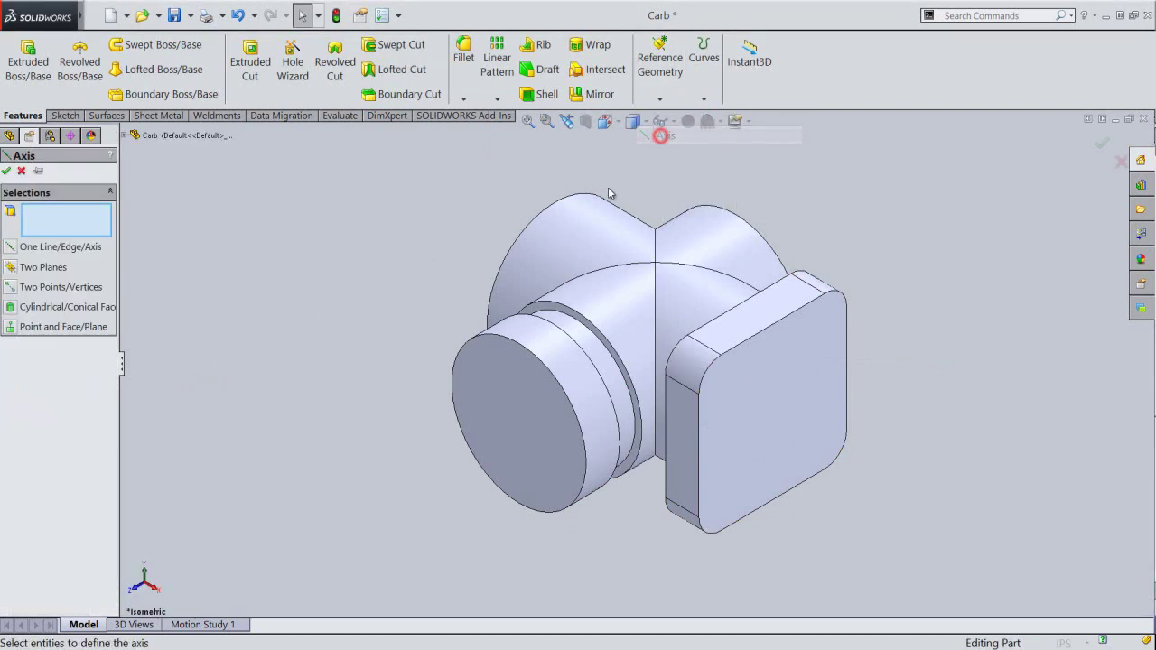
pyautogui.click(585, 239)
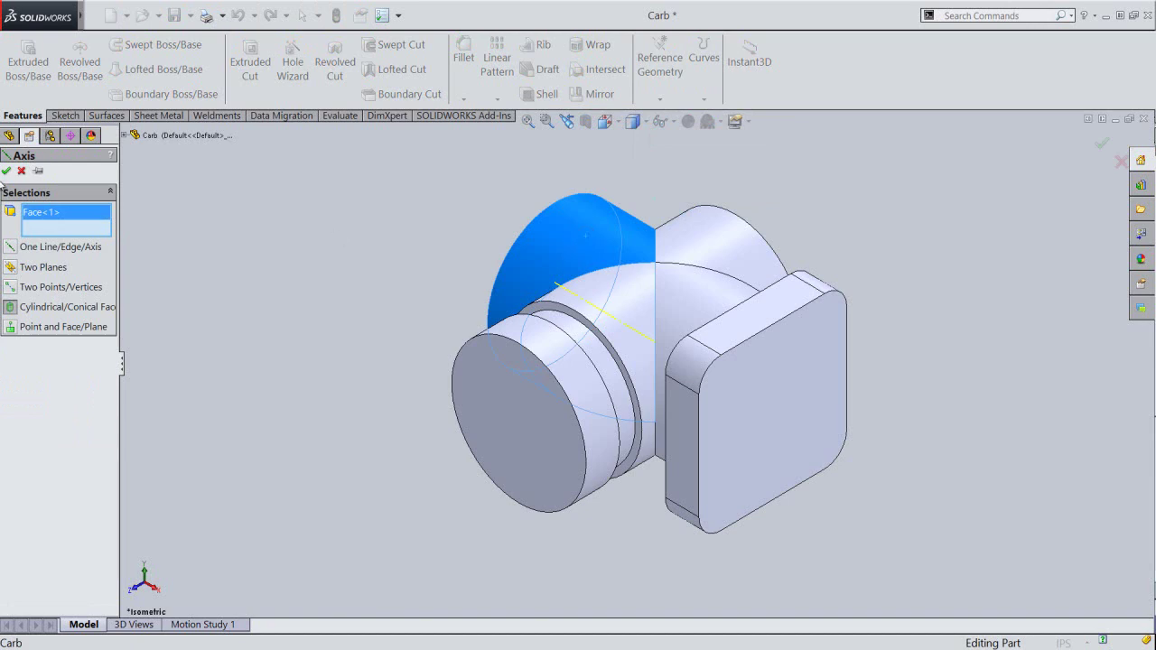
pyautogui.click(7, 170)
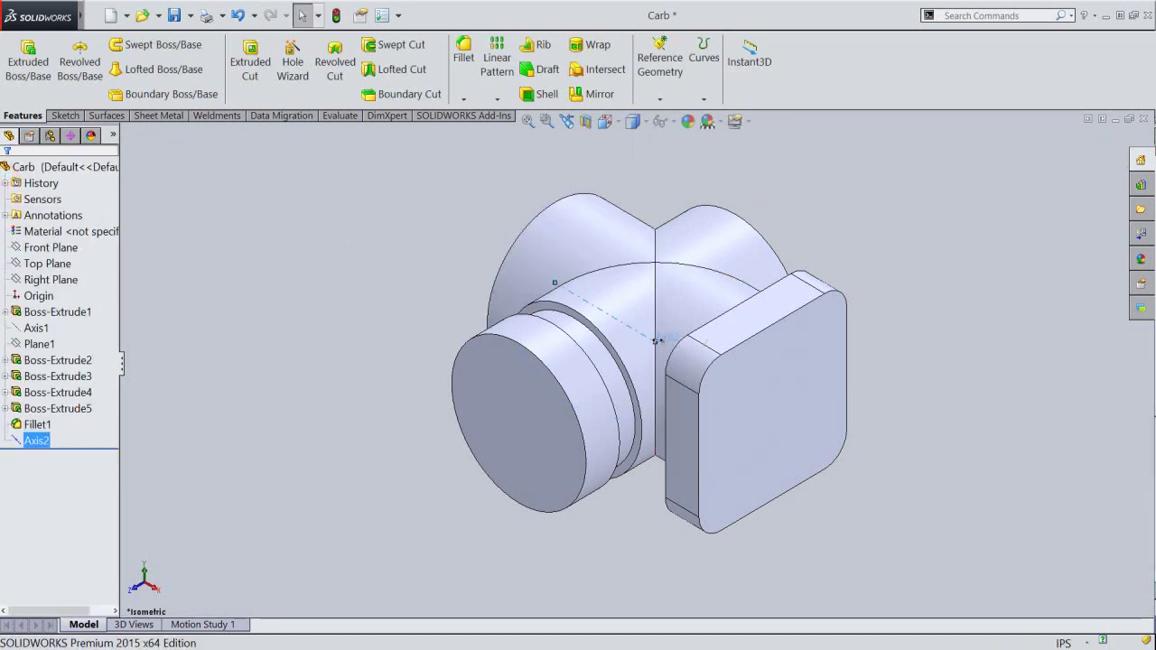
pyautogui.moveTo(760, 404); pyautogui.dragTo(807, 453)
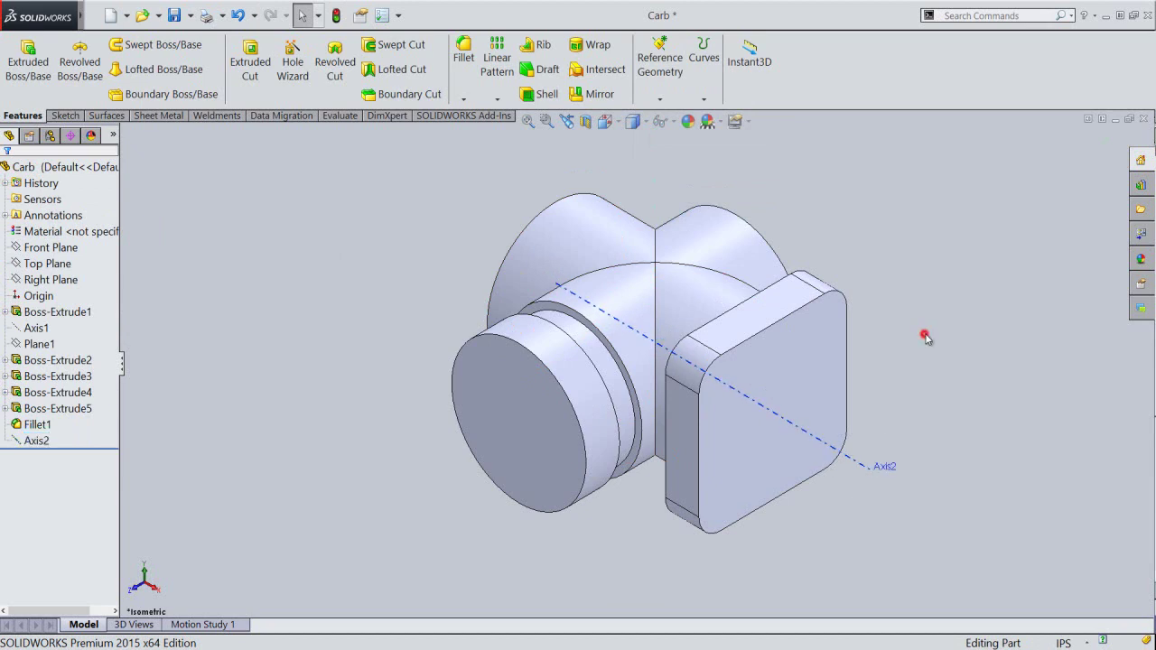
# Add Plane2 through Axis2 parallel to the plate's side face, then select it.
pyautogui.click(632, 121)
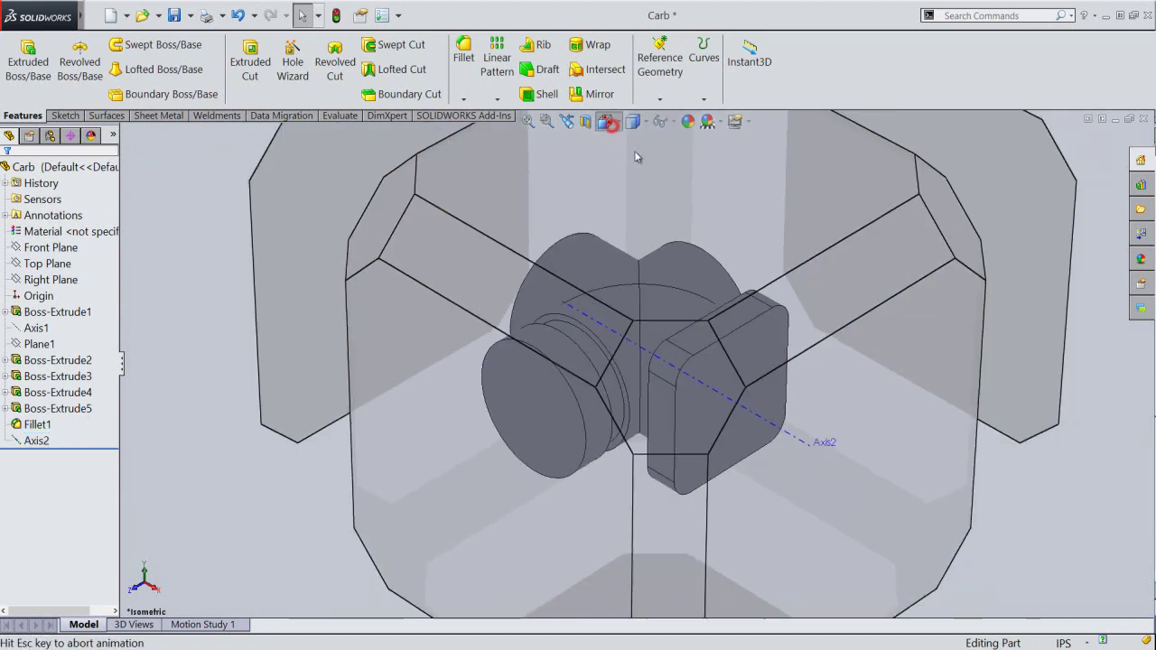
pyautogui.click(742, 293)
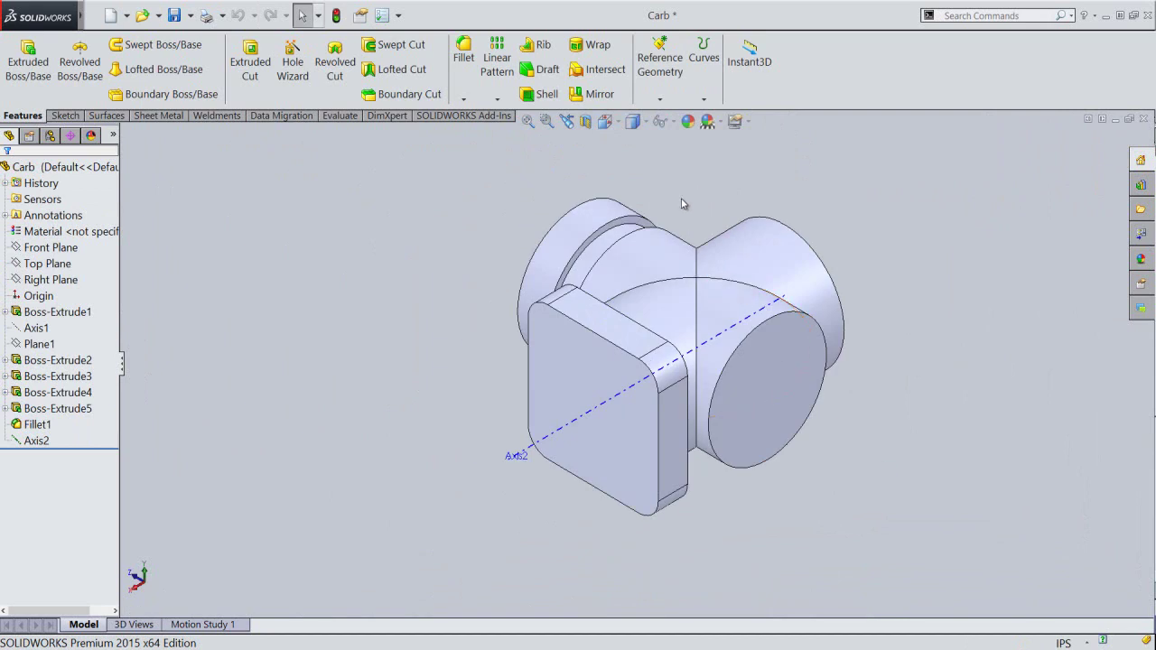
pyautogui.click(660, 99)
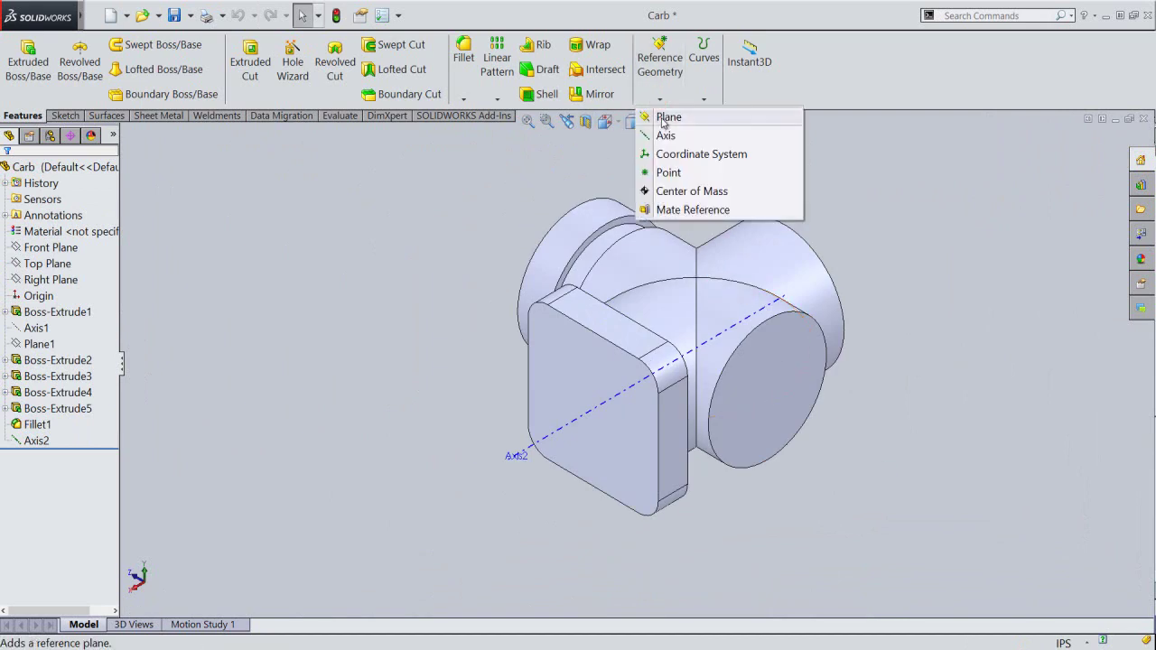
pyautogui.click(663, 117)
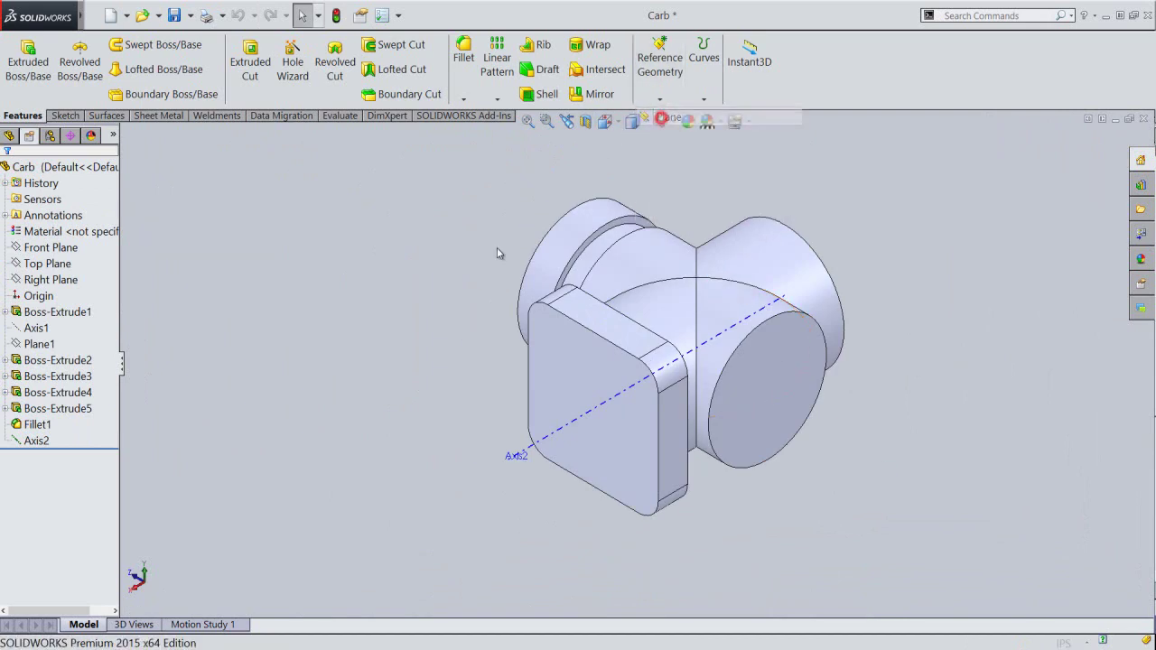
pyautogui.click(523, 450)
pyautogui.click(672, 432)
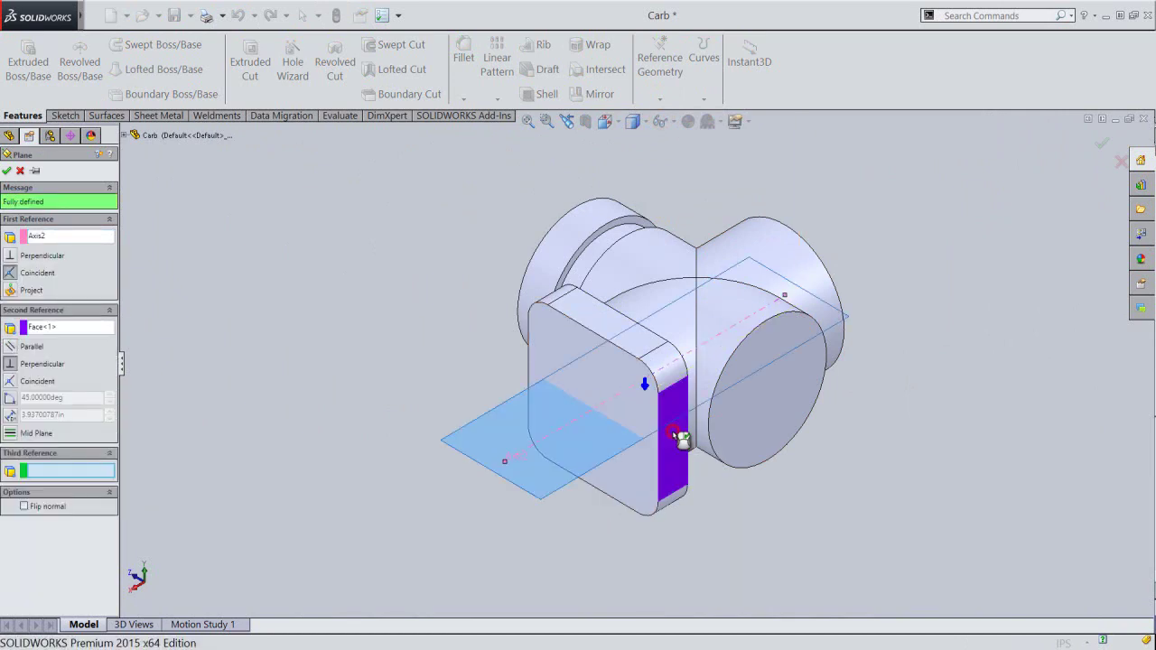
pyautogui.click(10, 348)
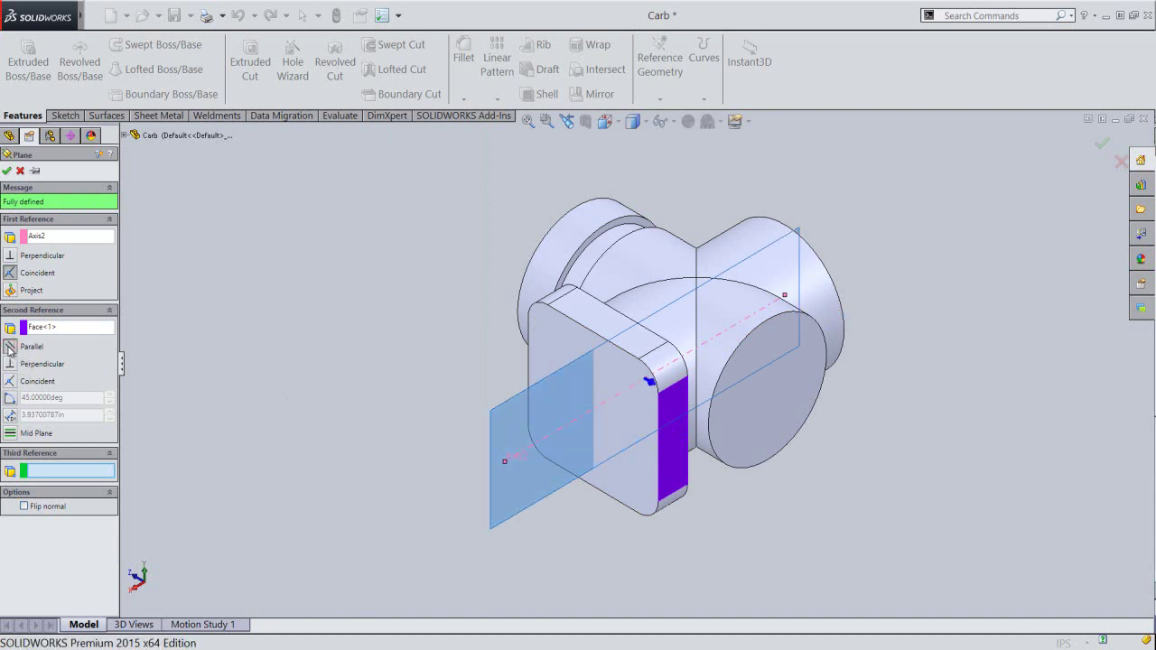
pyautogui.click(6, 171)
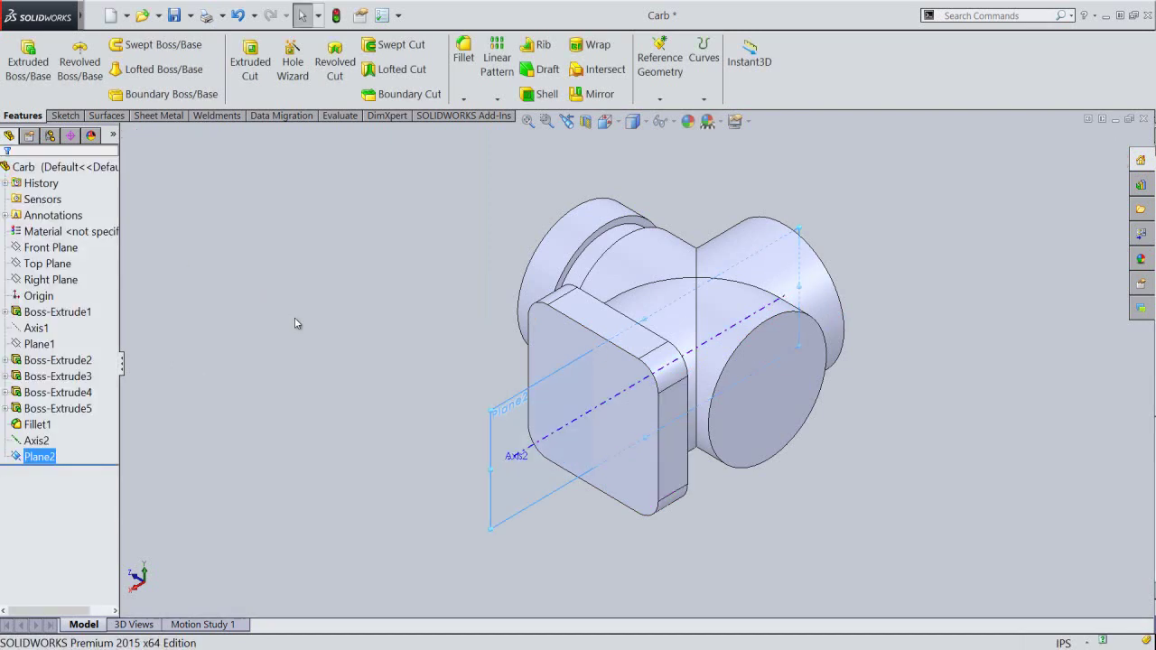
pyautogui.moveTo(291, 317); pyautogui.dragTo(440, 382, button='middle')
pyautogui.click(438, 380)
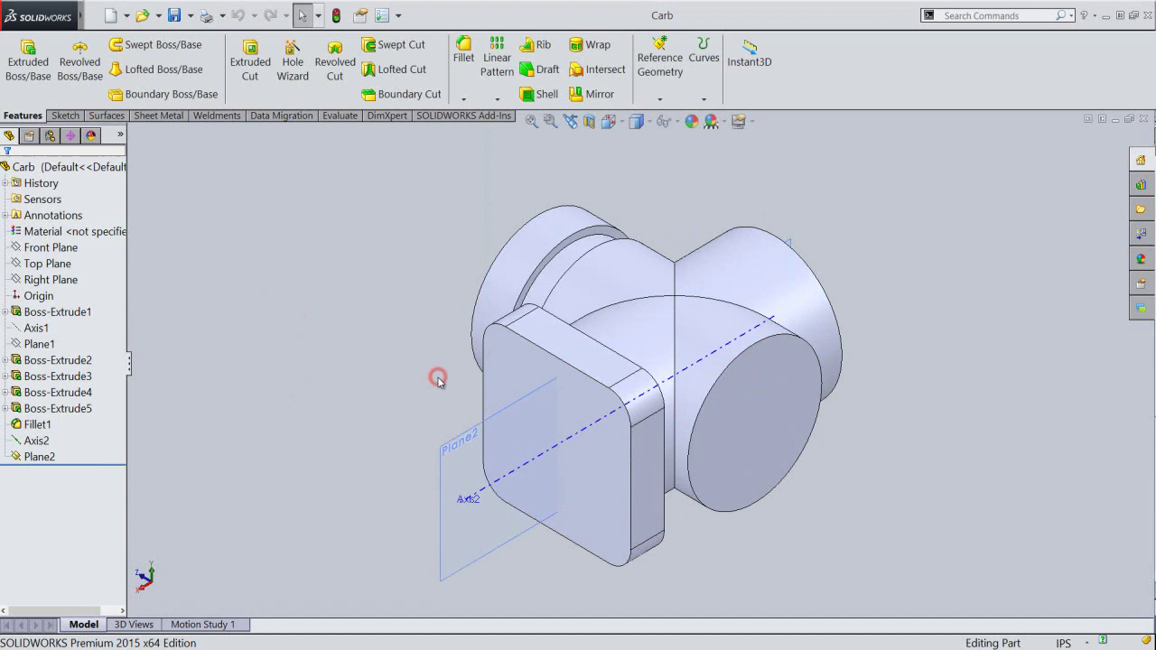
pyautogui.click(459, 430)
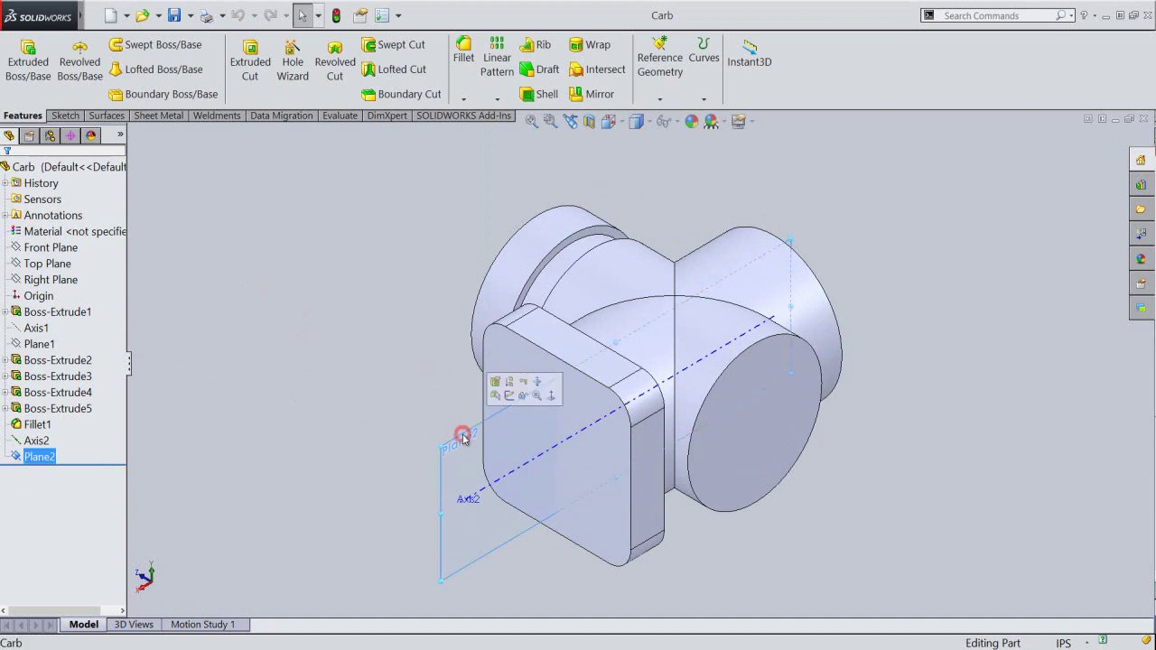
# Start Sketch6 on Plane2 with the section view off, viewed from the Back.
pyautogui.click(510, 396)
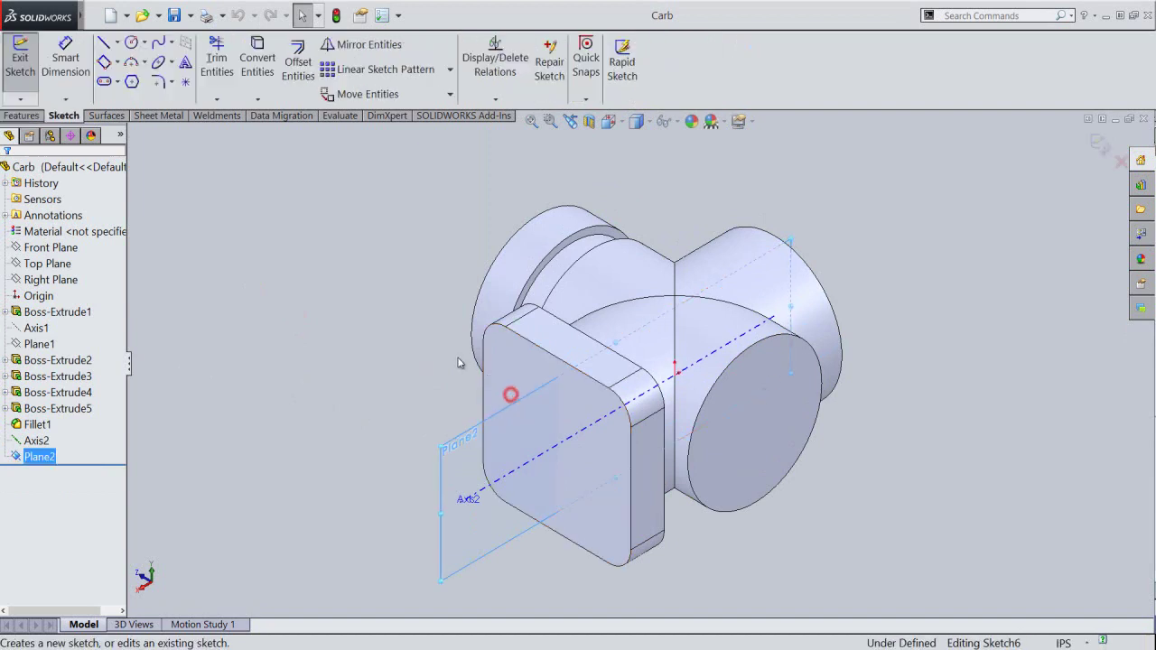
pyautogui.click(588, 121)
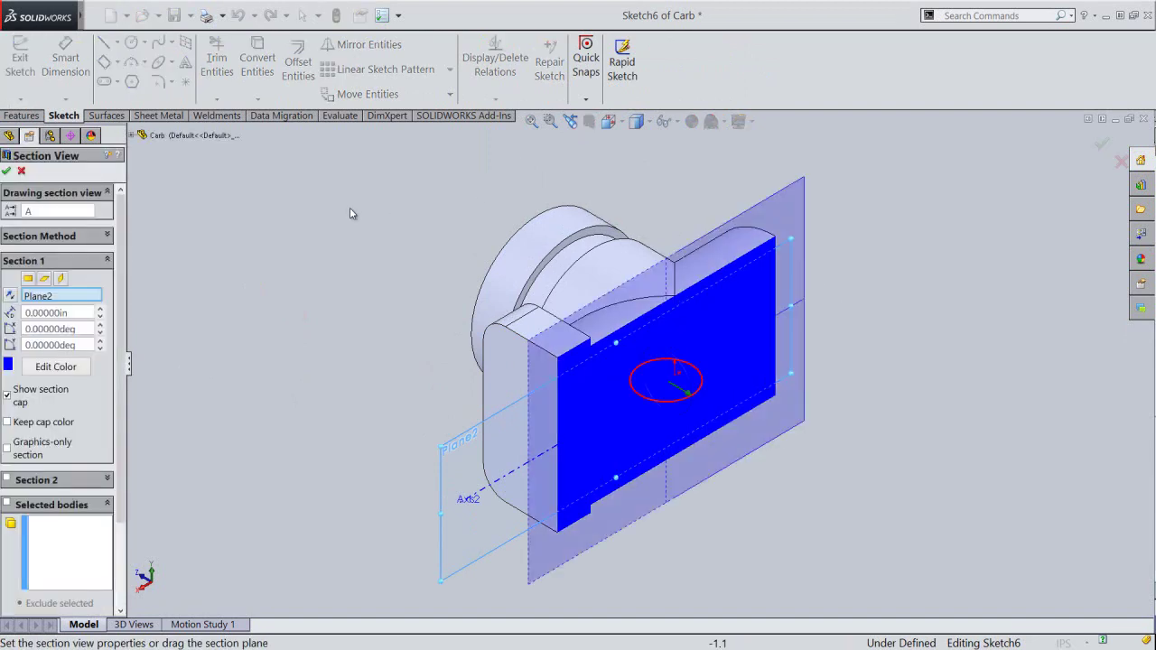
pyautogui.click(7, 172)
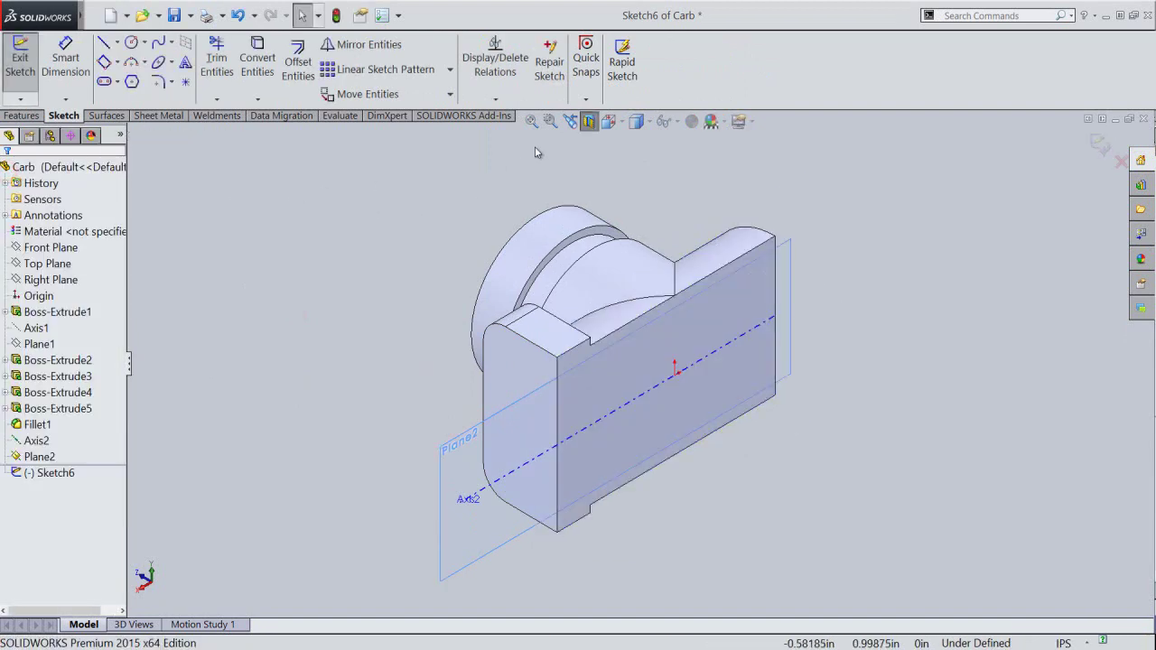
pyautogui.click(611, 122)
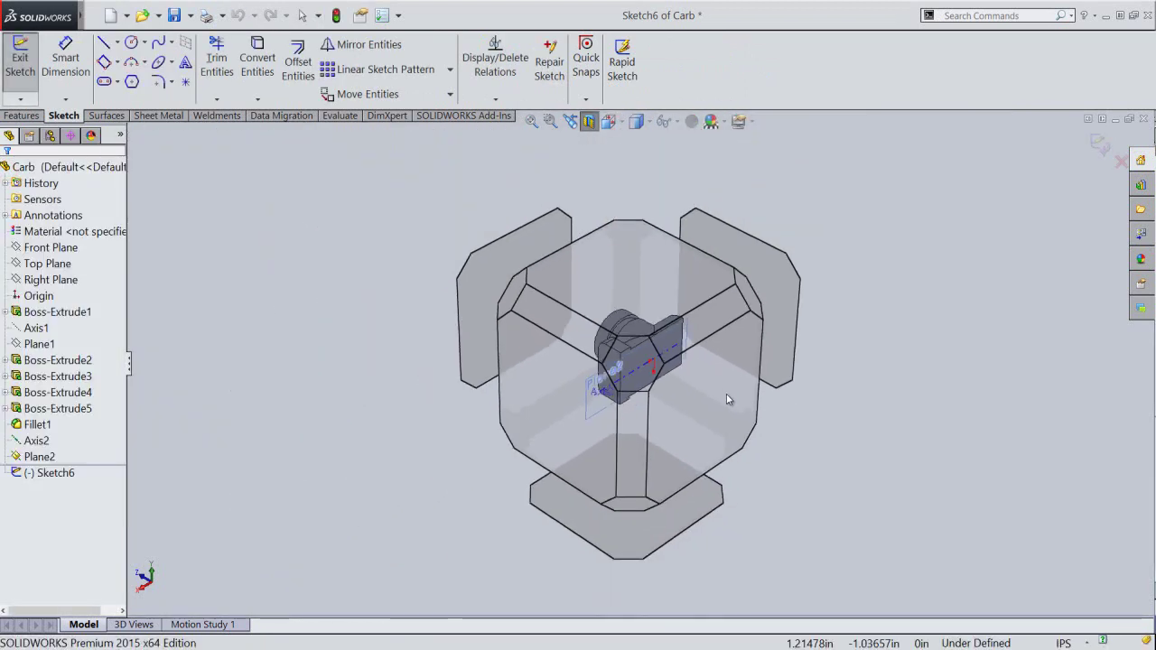
pyautogui.click(726, 394)
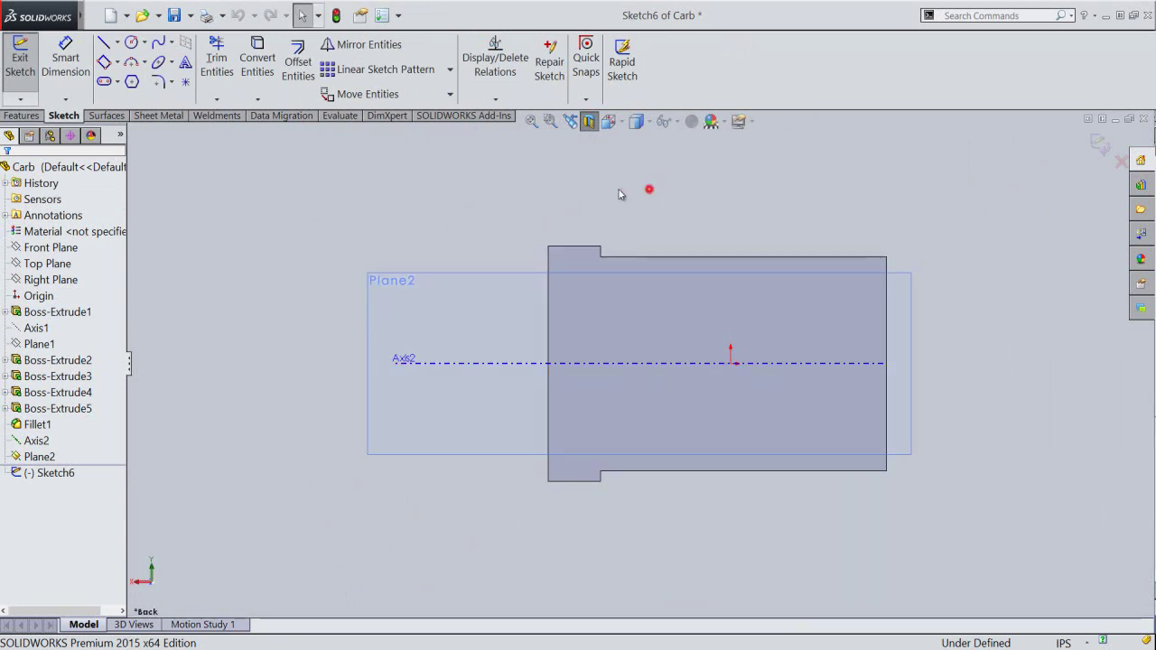
# Hide Axis2 and Plane2 from the FeatureManager tree.
pyautogui.click(34, 440)
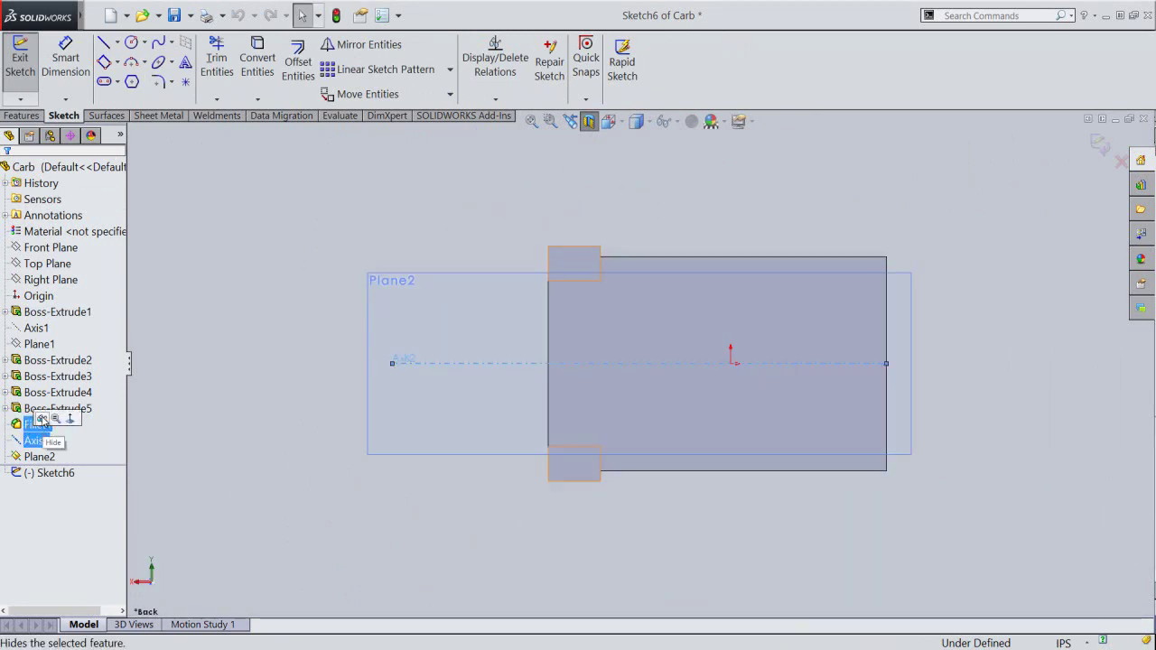
pyautogui.keyDown('ctrl'); pyautogui.click(39, 456); pyautogui.keyUp('ctrl')
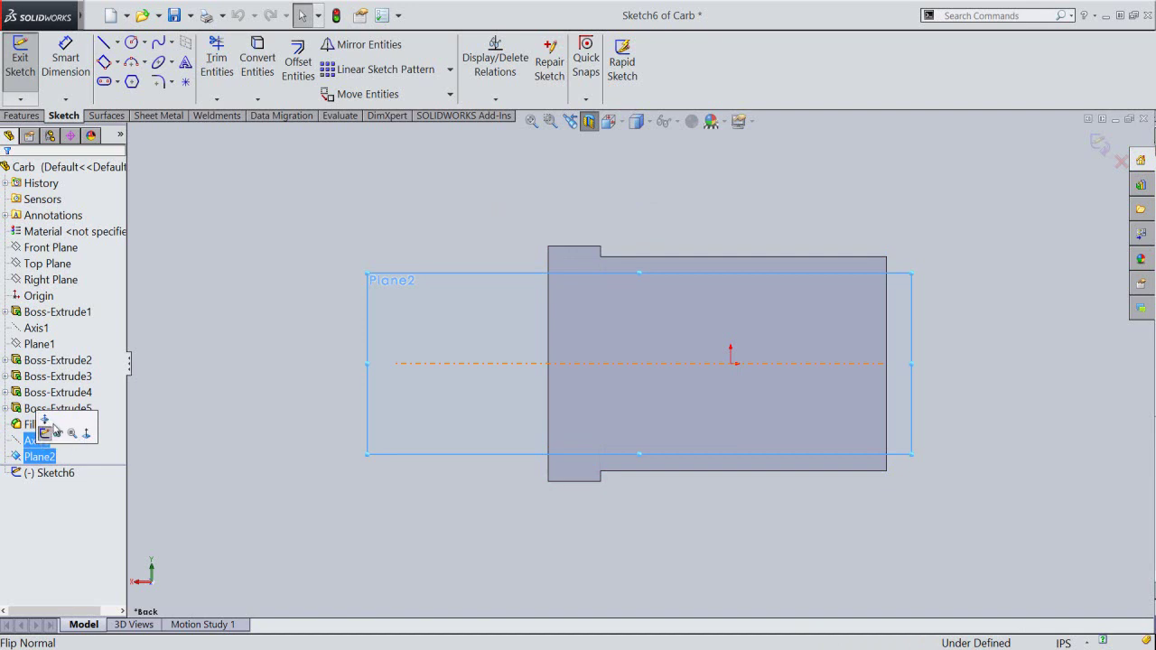
pyautogui.click(57, 433)
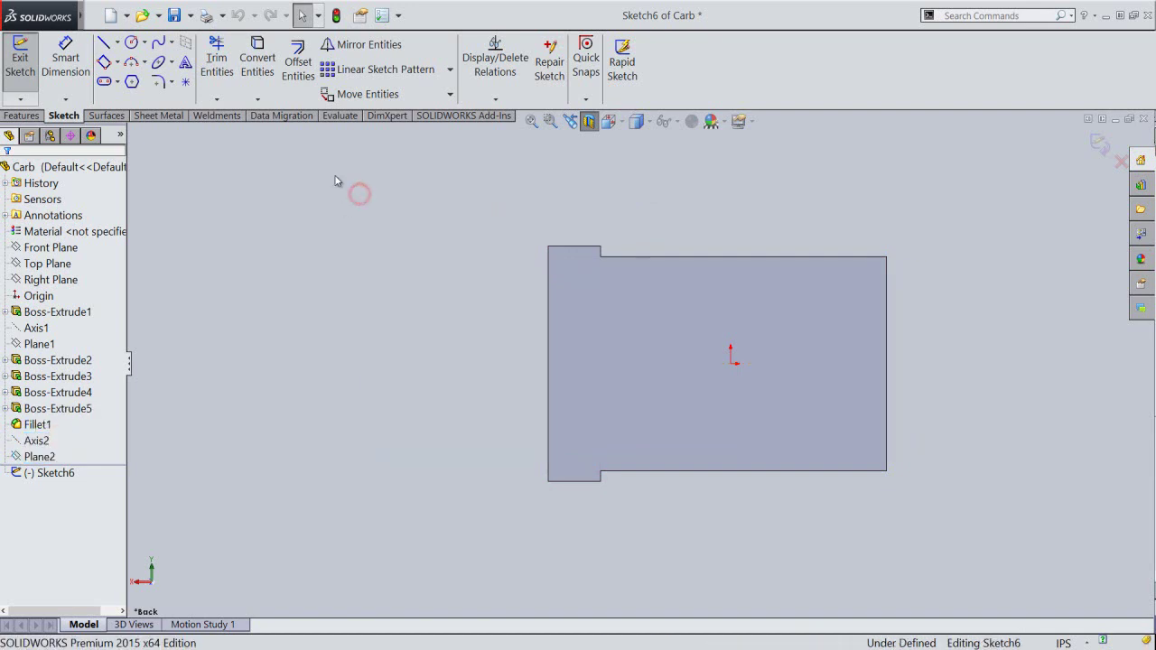
# Convert the part's intersection curves into Sketch6 to get the body's section outline.
pyautogui.click(257, 100)
pyautogui.click(268, 137)
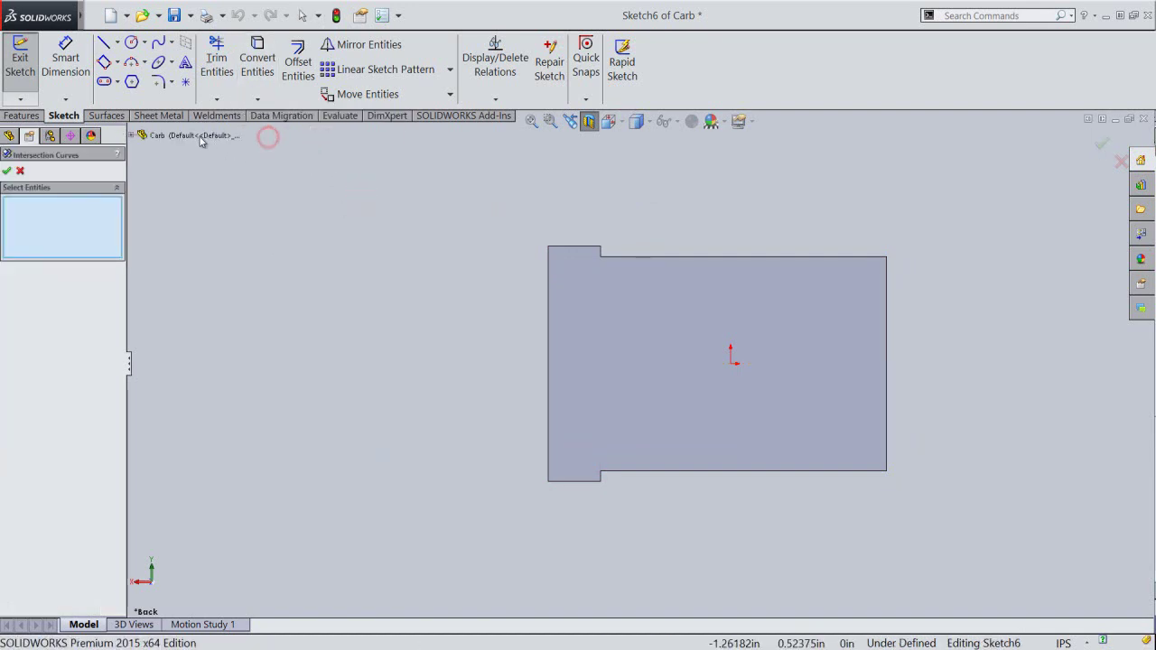
pyautogui.click(203, 137)
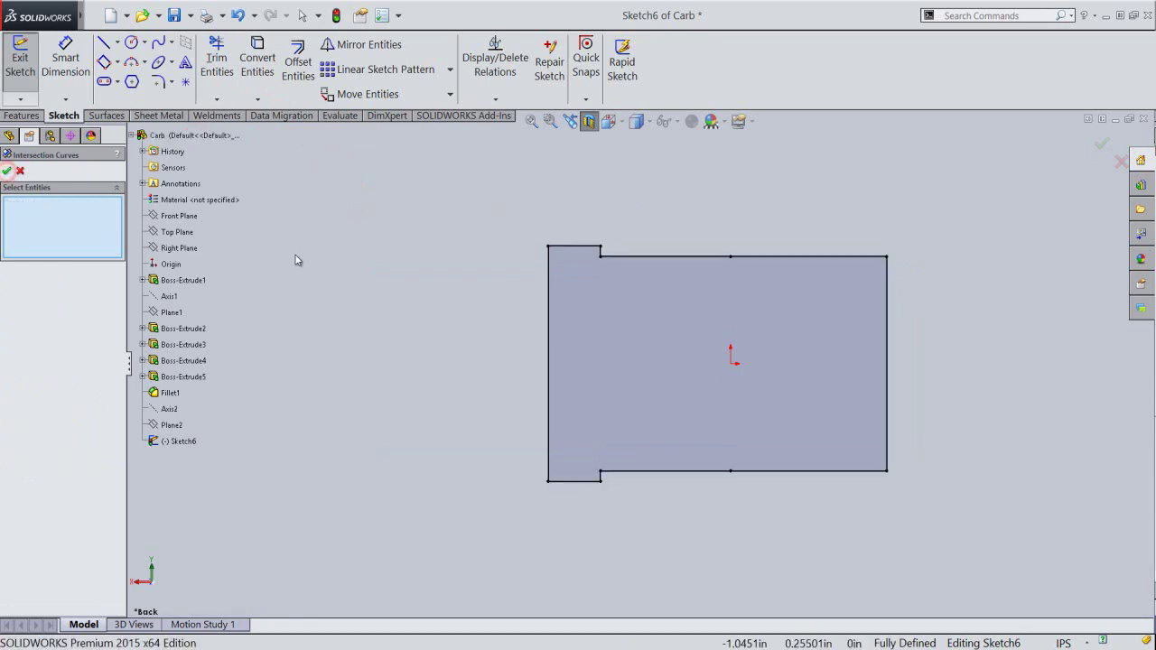
pyautogui.click(7, 171)
pyautogui.moveTo(436, 189); pyautogui.dragTo(985, 536)
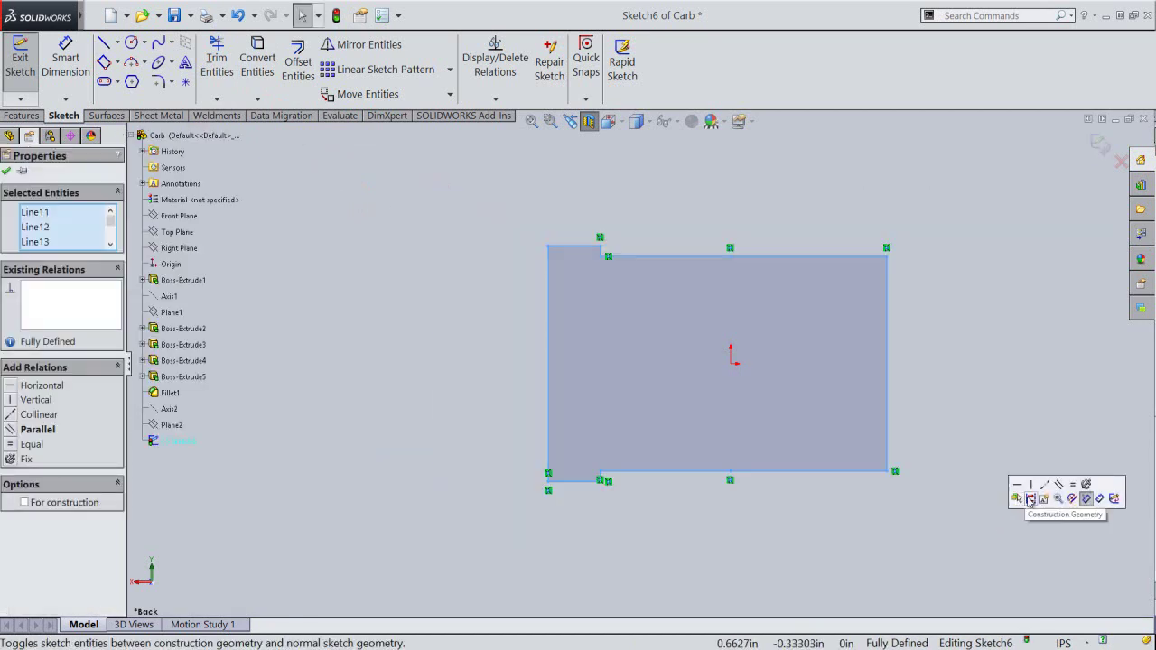
pyautogui.click(1024, 495)
# Add an infinite-length horizontal construction centerline through the origin.
pyautogui.rightClick(942, 317)
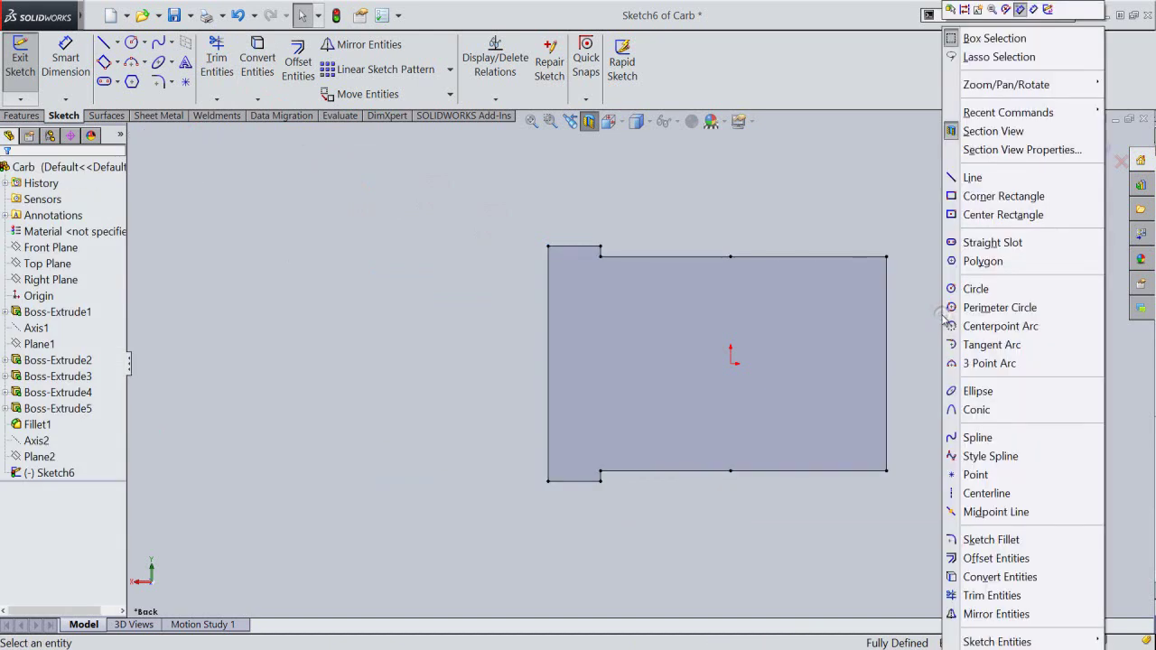
pyautogui.click(979, 493)
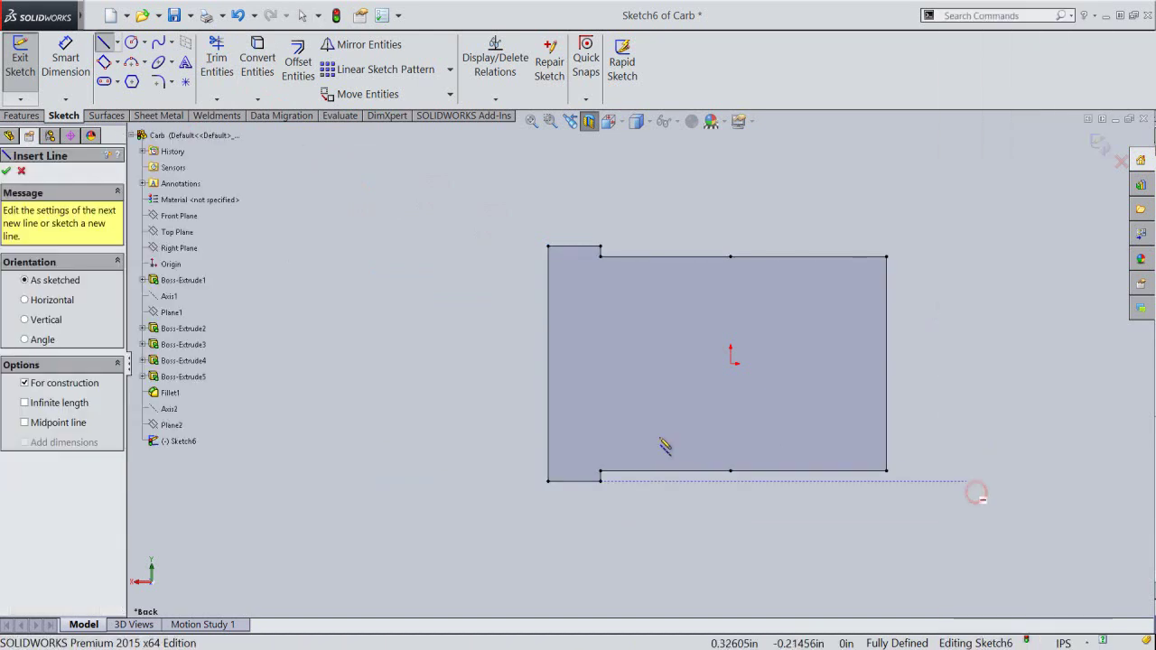
pyautogui.click(48, 404)
pyautogui.click(36, 301)
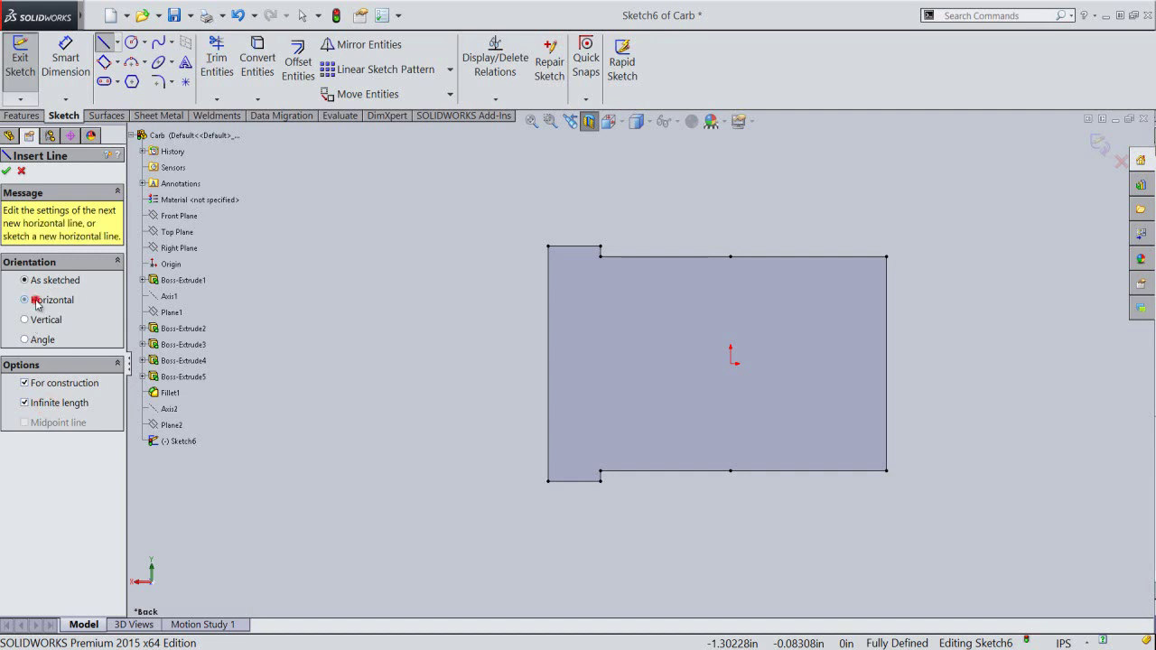
pyautogui.click(733, 363)
pyautogui.rightClick(775, 316)
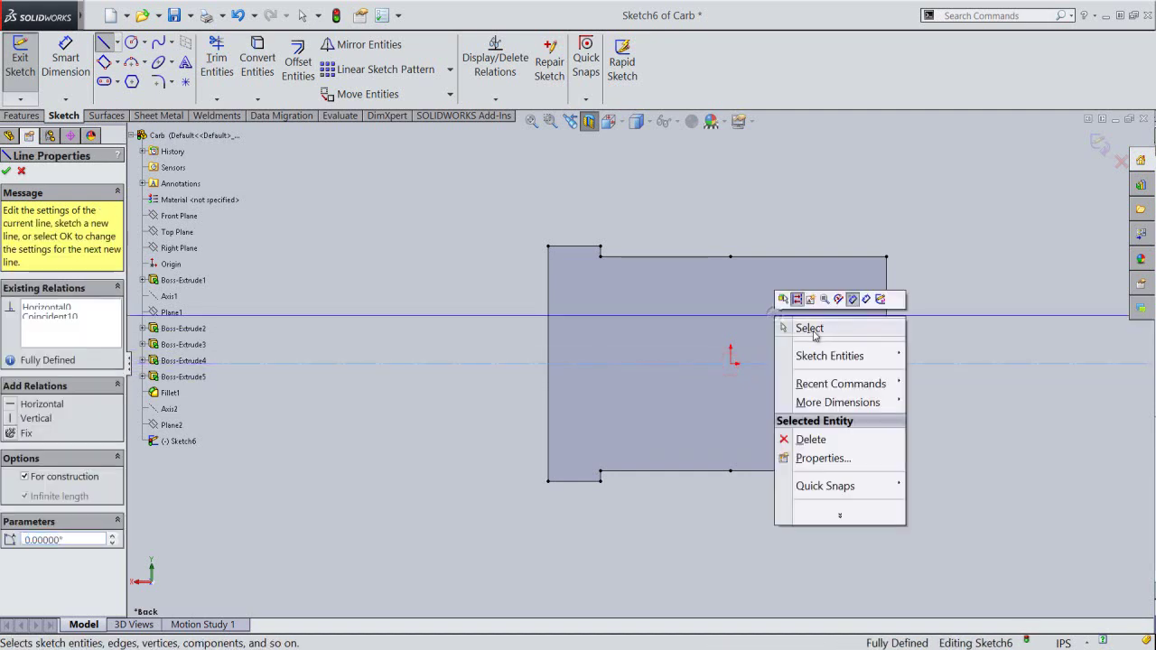
pyautogui.click(809, 328)
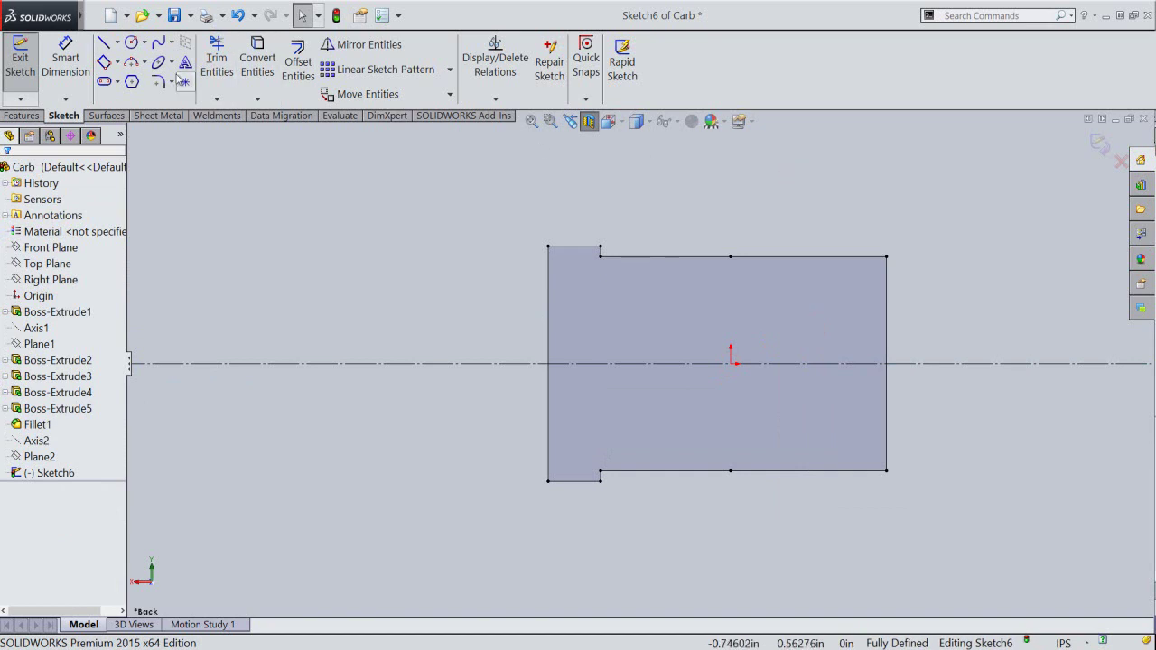
# Draw a tilted rectangle above the part with the angled-rectangle tool.
pyautogui.click(103, 63)
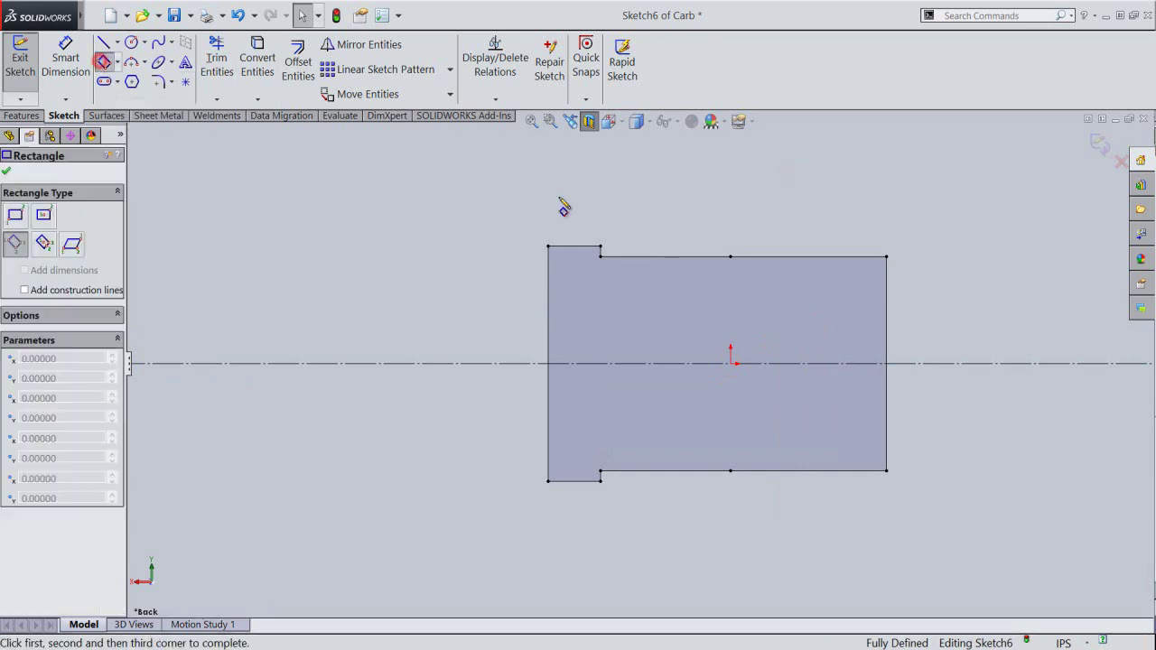
pyautogui.click(688, 220)
pyautogui.click(745, 177)
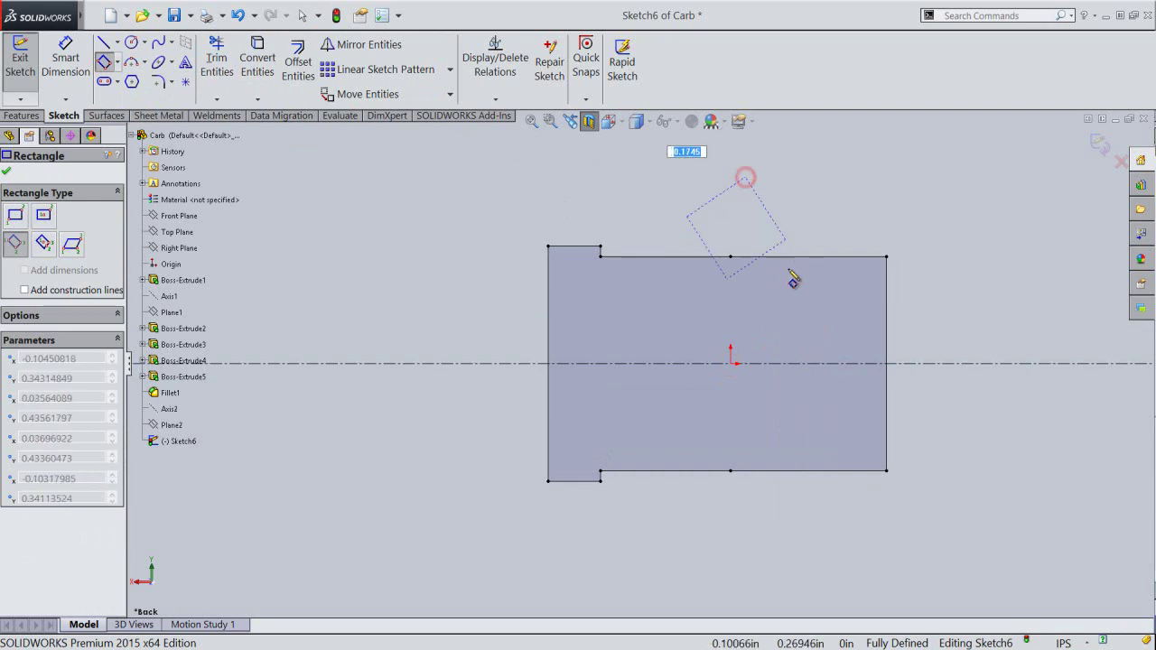
pyautogui.click(814, 287)
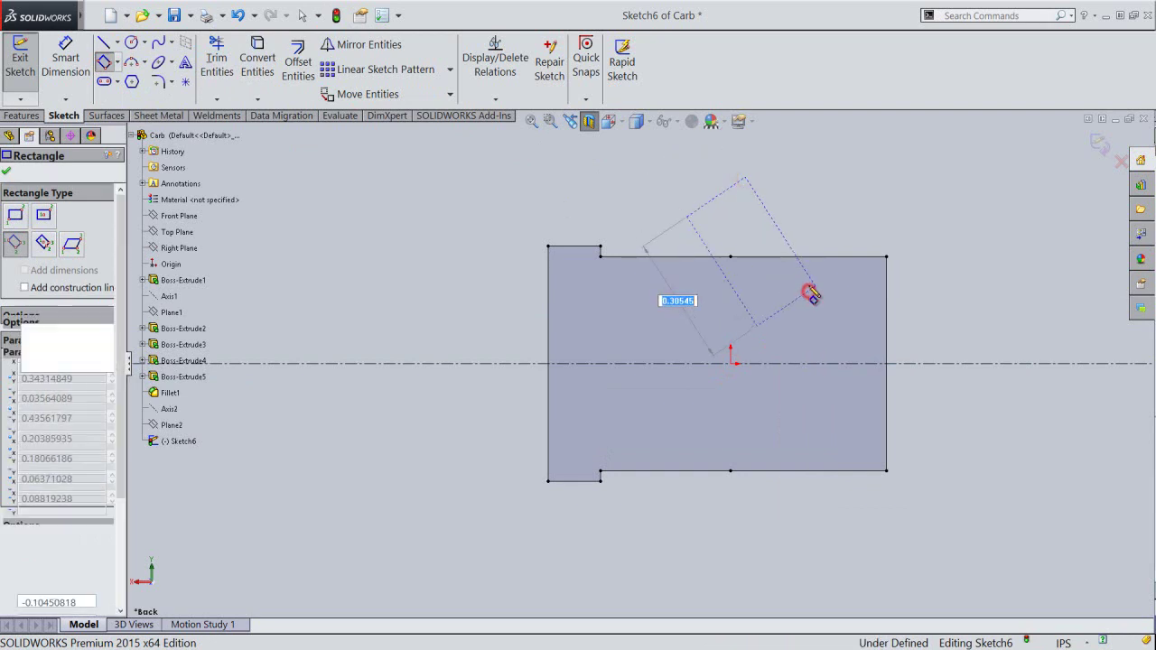
# Dimension the rectangle's long edge to 0.26283 and short edge to 0.11671.
pyautogui.rightClick(833, 229)
pyautogui.click(920, 197)
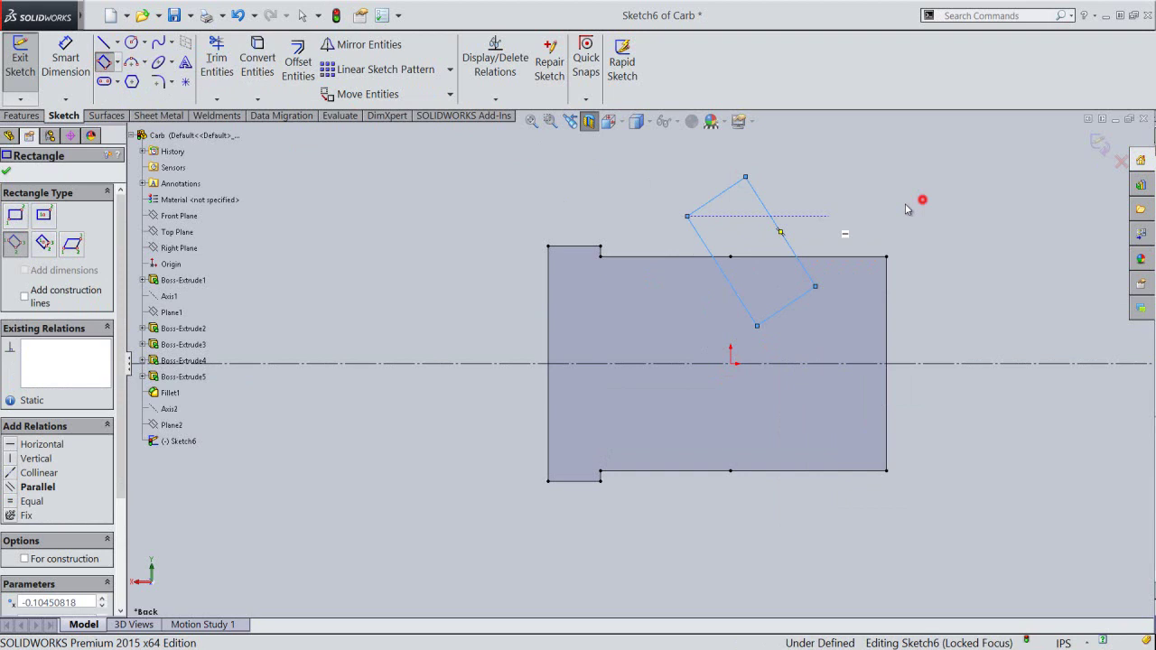
pyautogui.click(784, 242)
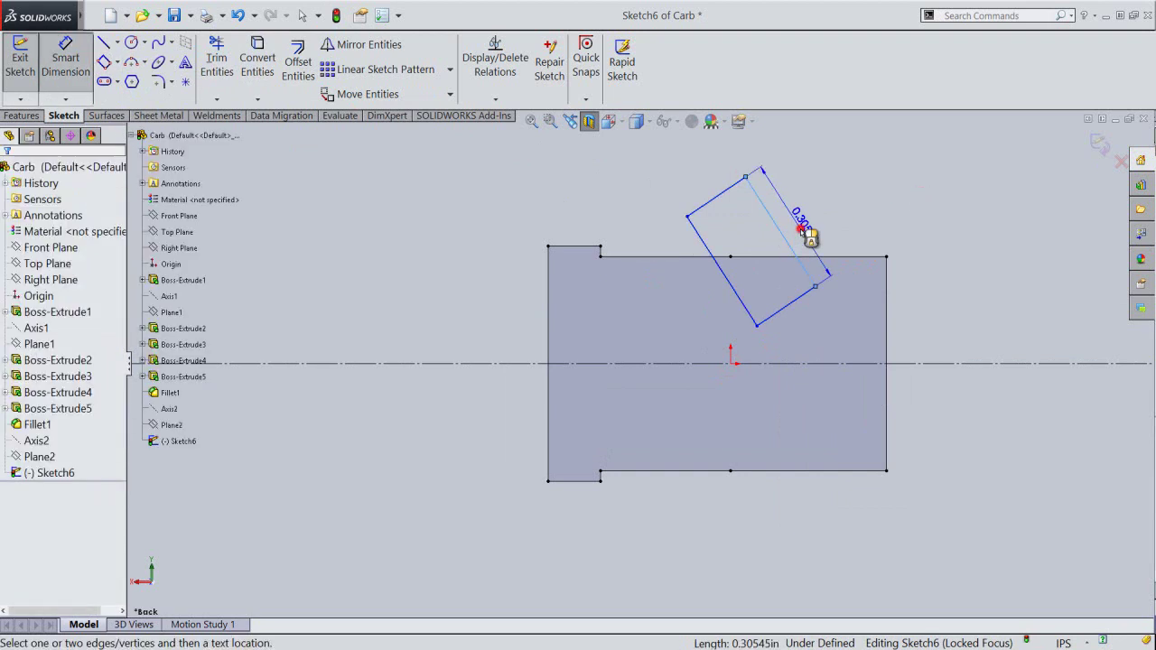
pyautogui.click(804, 229)
pyautogui.write('.26283')
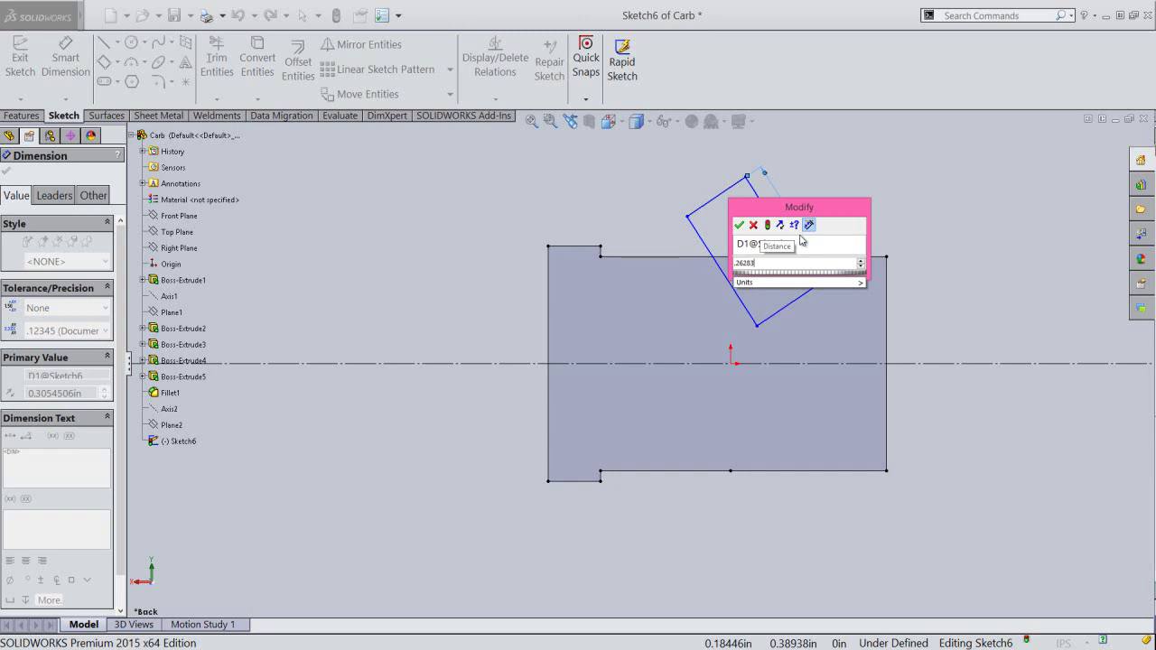
pyautogui.press('Return')
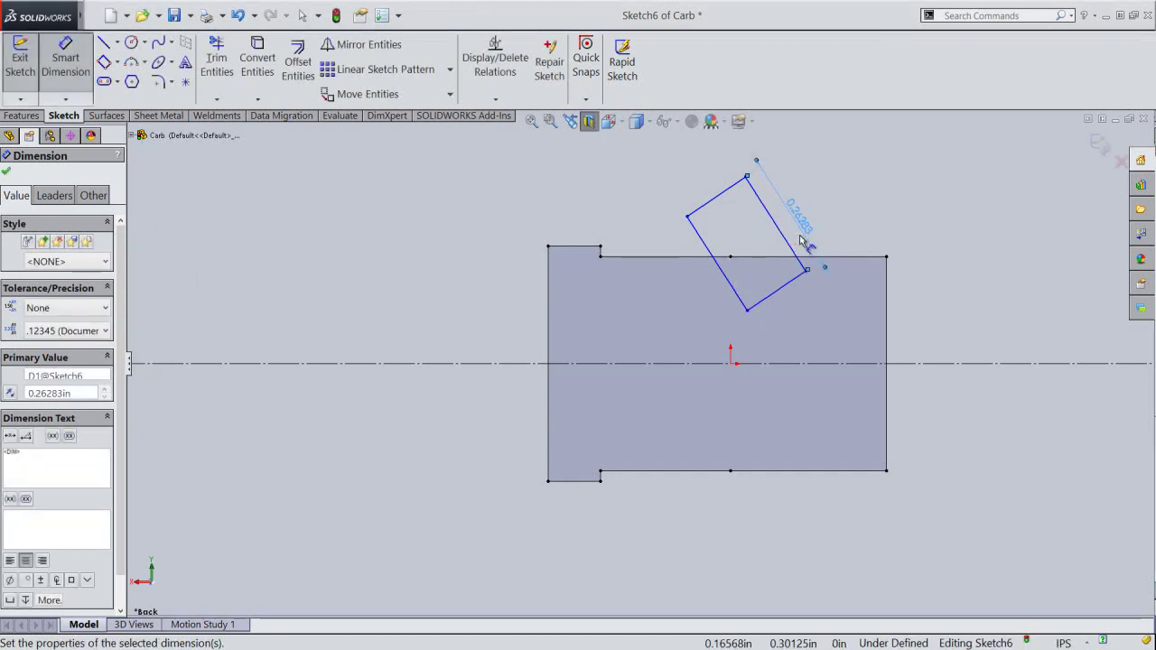
pyautogui.click(841, 210)
pyautogui.click(779, 288)
pyautogui.click(799, 307)
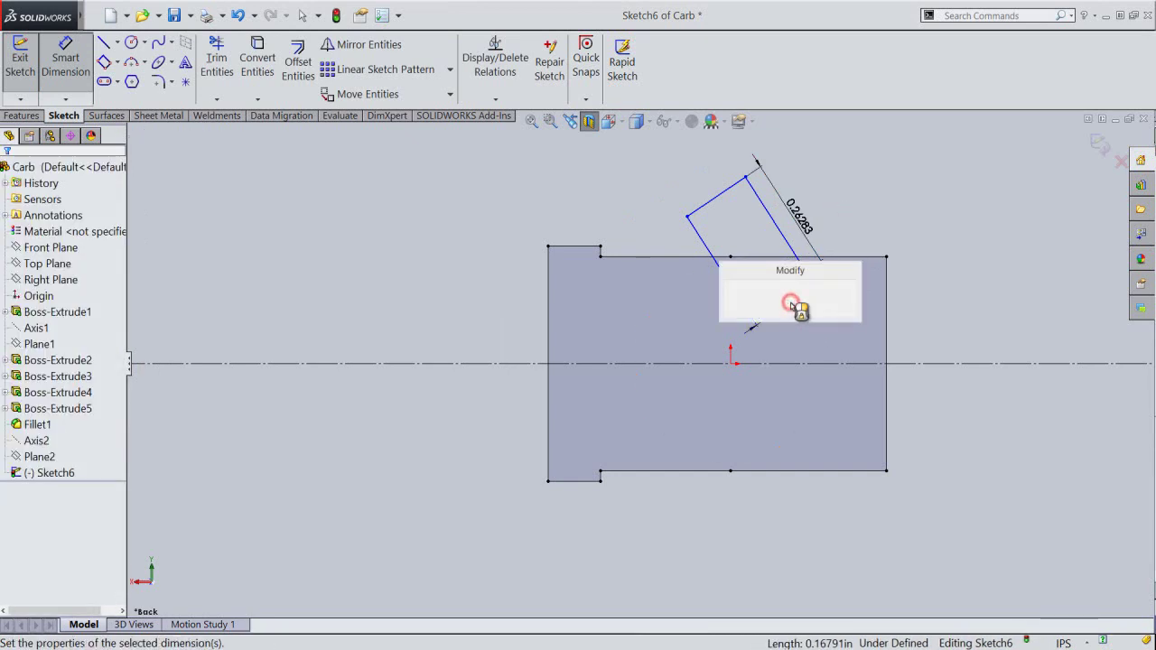
pyautogui.write('.11671')
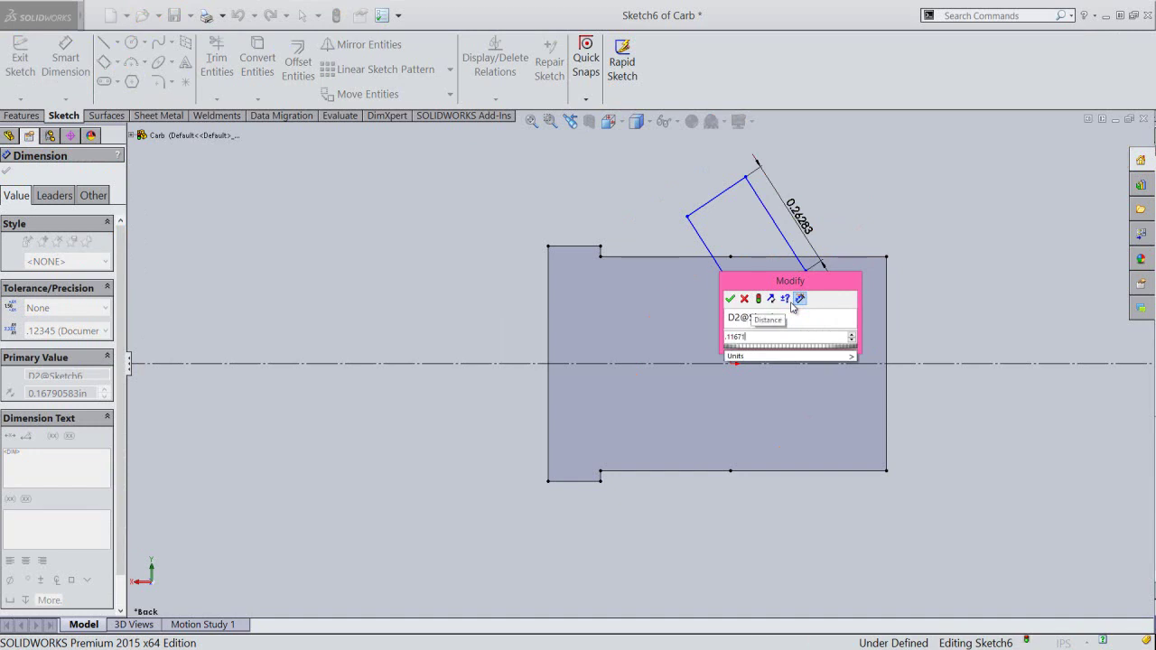
pyautogui.press('Return')
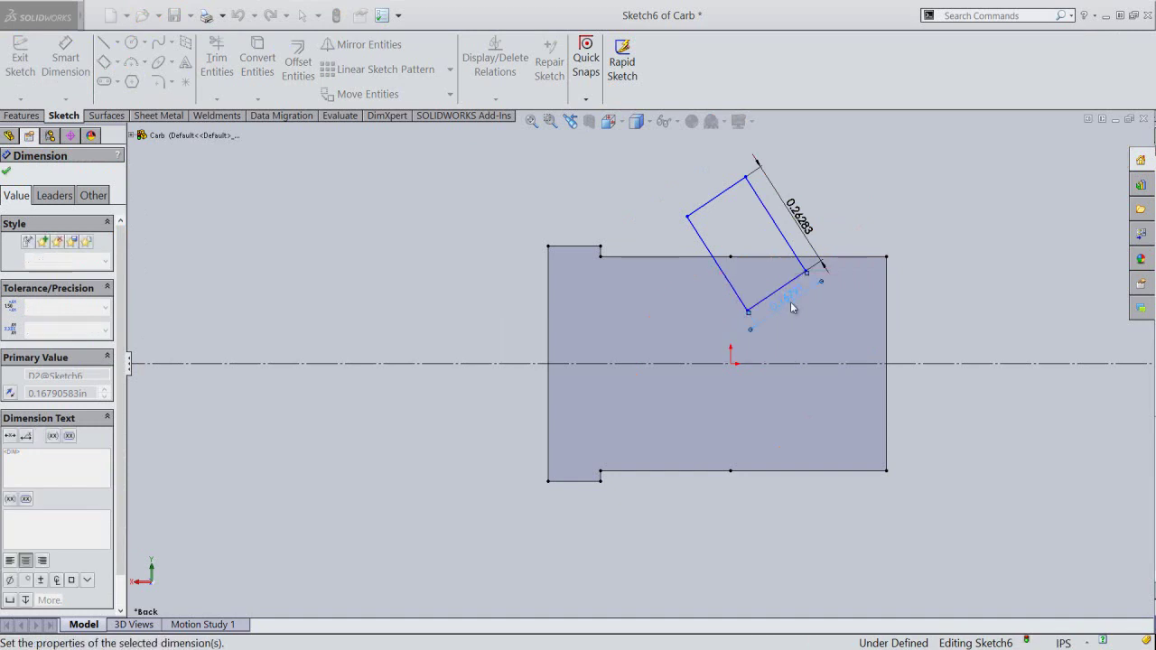
pyautogui.click(839, 199)
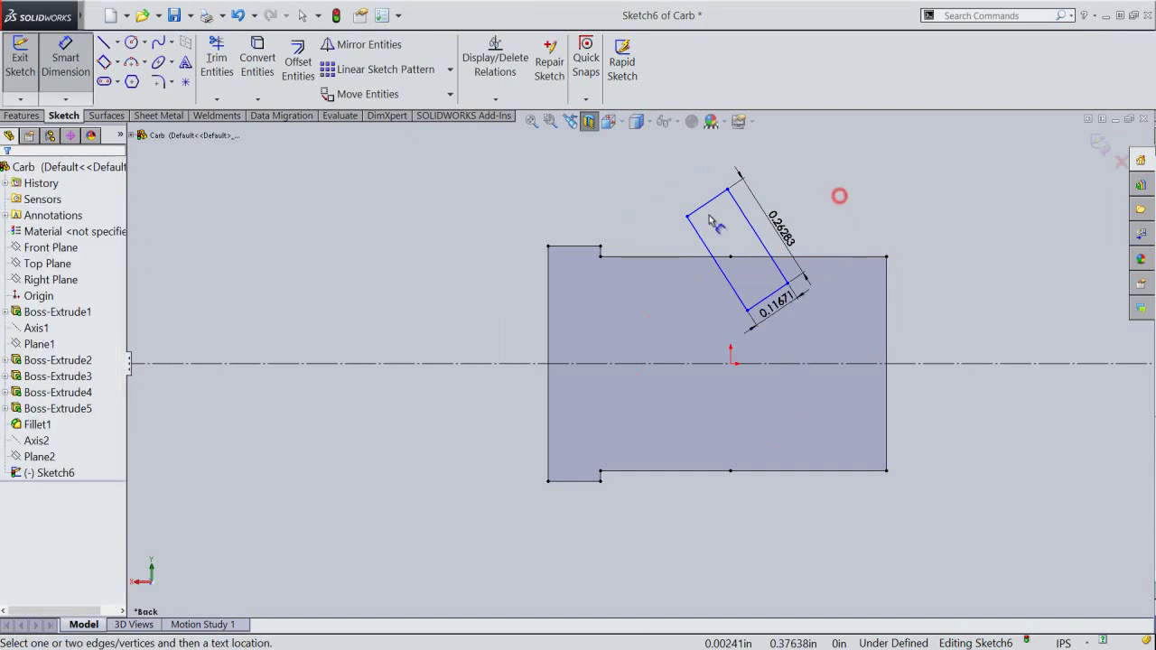
# Dimension the rectangle's side angle to the horizontal centerline at 39.2145°.
pyautogui.click(720, 274)
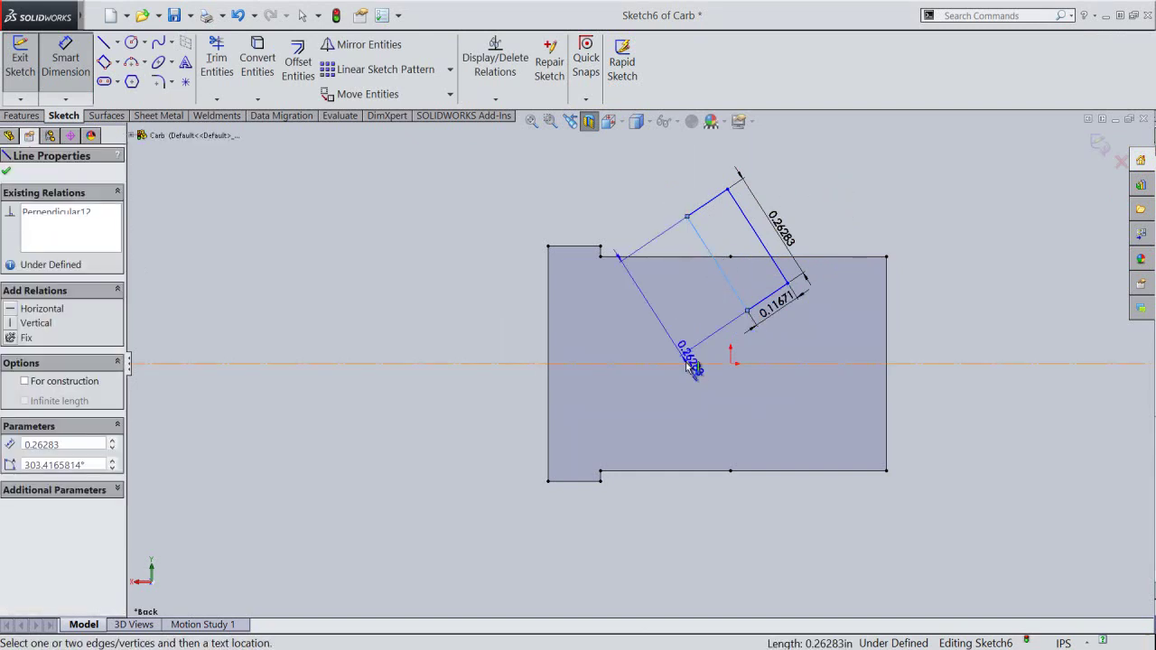
pyautogui.click(692, 363)
pyautogui.click(692, 327)
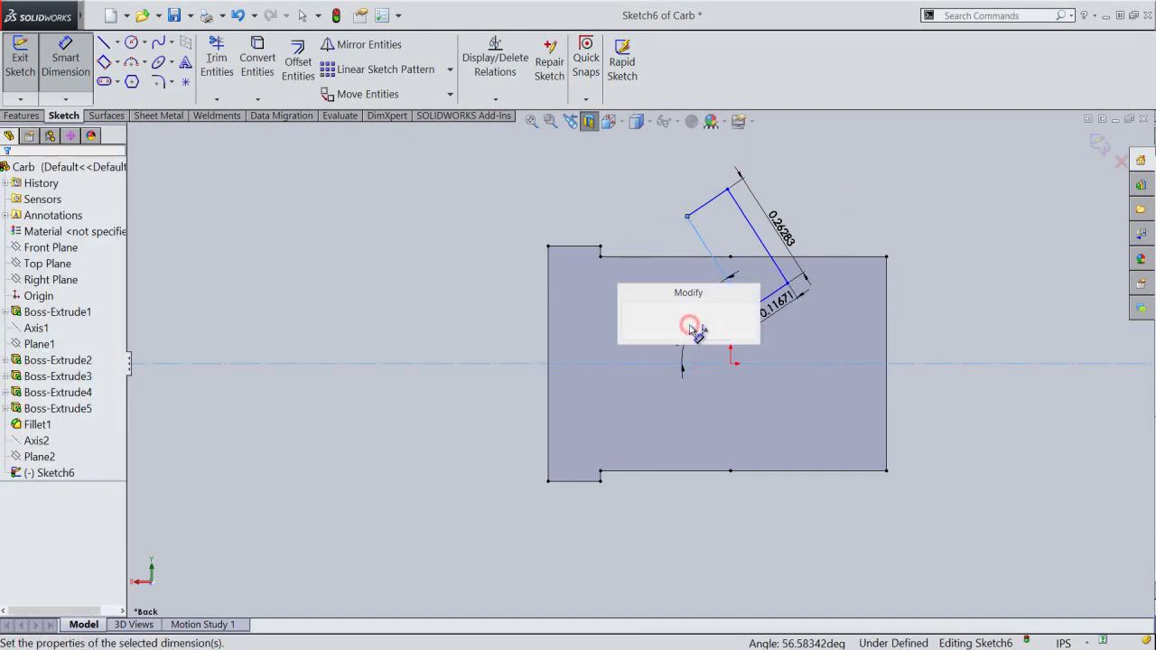
pyautogui.write('35')
pyautogui.write('.2')
pyautogui.write('459')
pyautogui.press('Return')
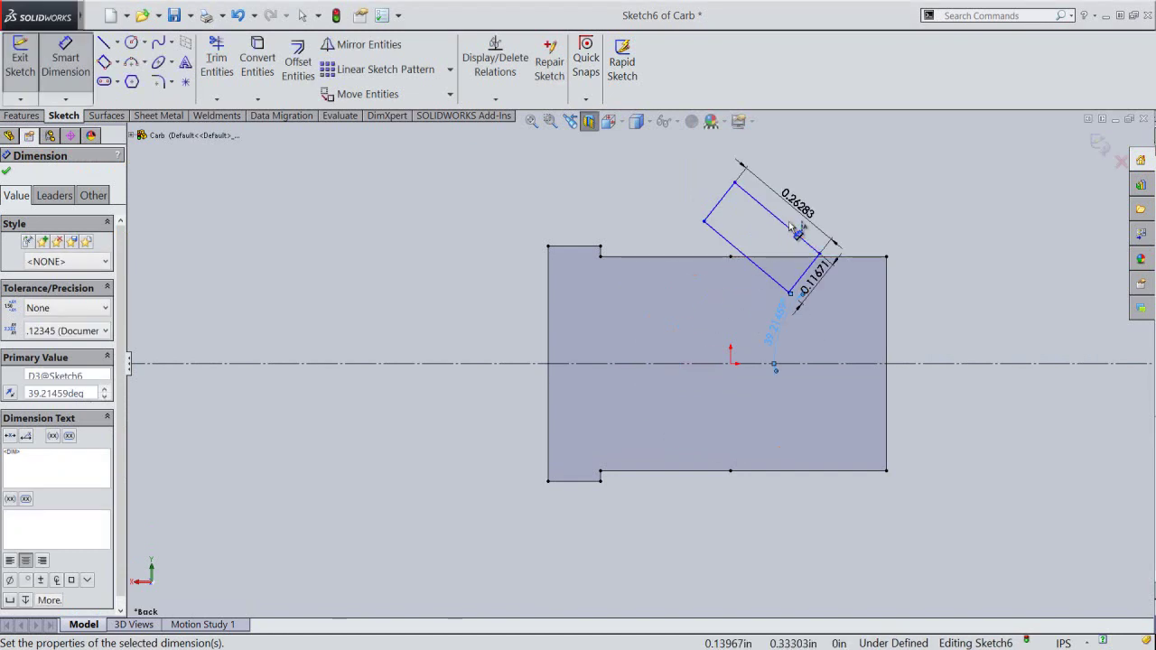
# Make the rectangle corner coincident with the body's top edge point.
pyautogui.rightClick(868, 212)
pyautogui.click(914, 88)
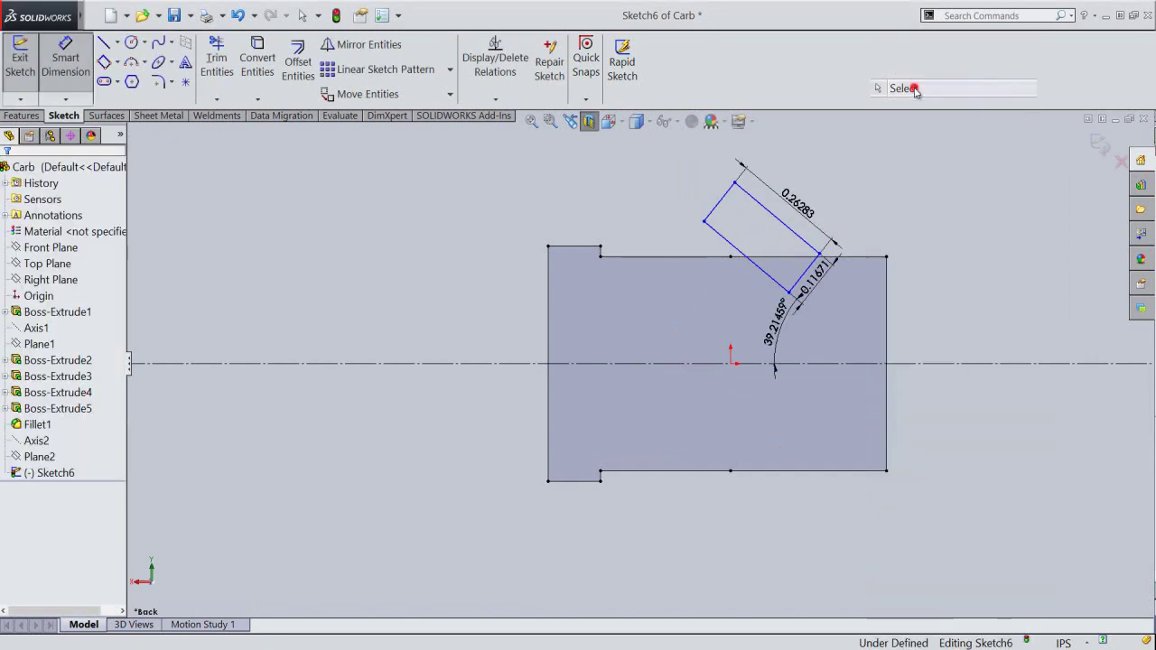
pyautogui.click(821, 255)
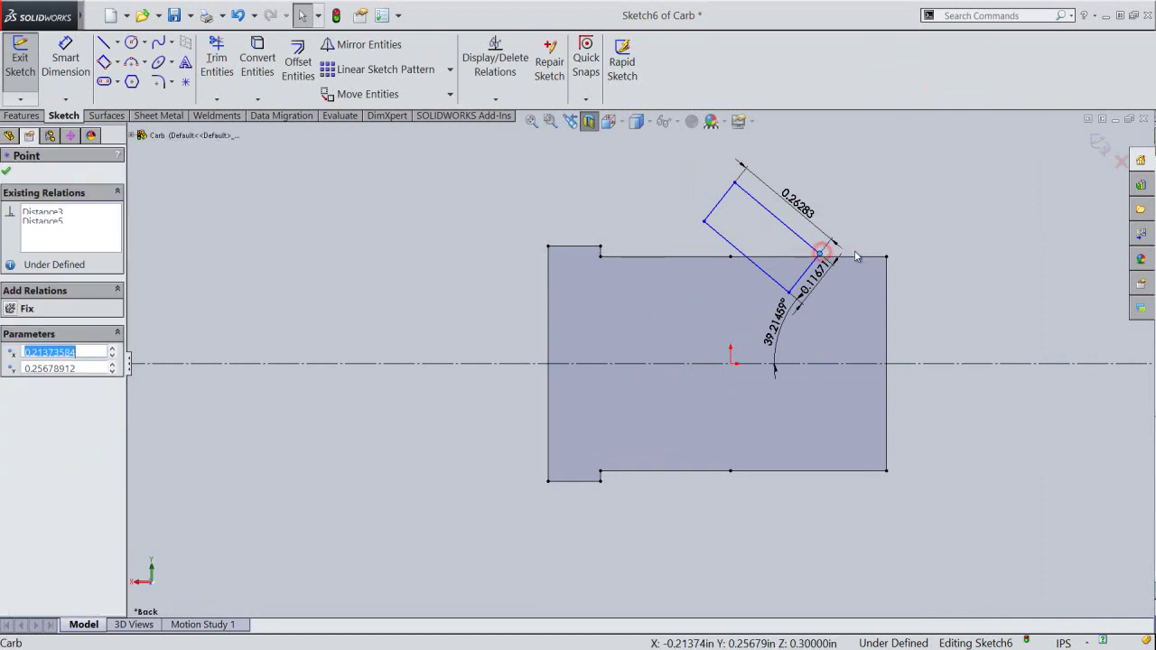
pyautogui.keyDown('ctrl'); pyautogui.click(863, 260); pyautogui.keyUp('ctrl')
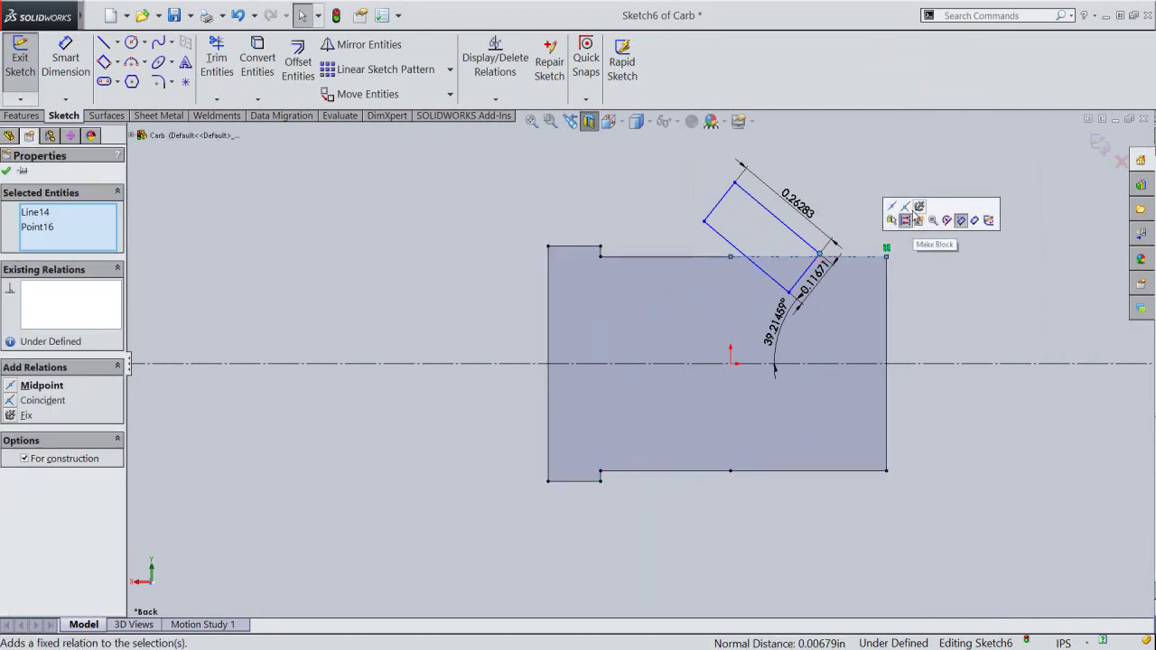
pyautogui.click(910, 210)
pyautogui.click(867, 165)
# Set a 0.23528 horizontal distance from the rectangle corner to the body corner and exit the sketch.
pyautogui.rightClick(867, 165)
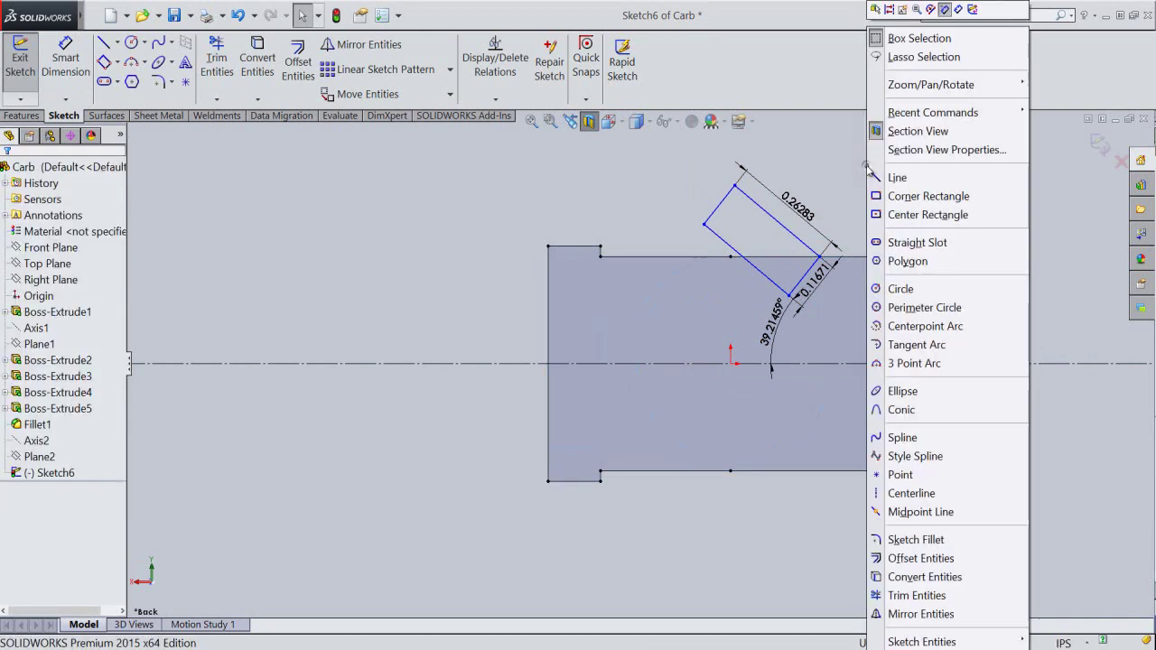
pyautogui.click(945, 9)
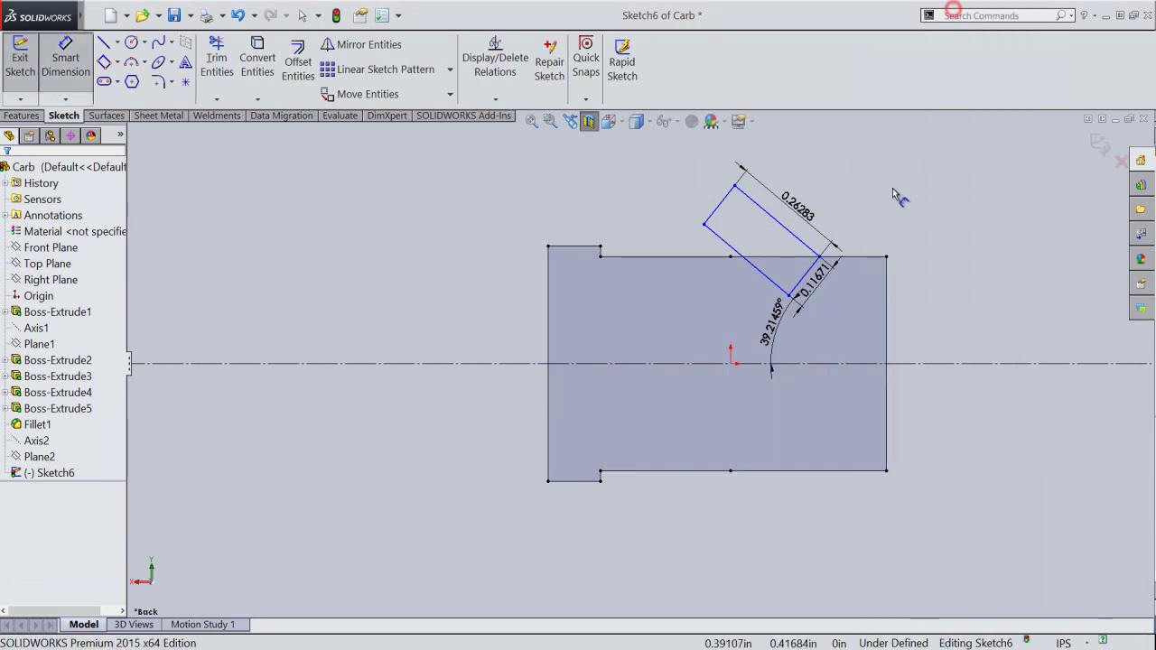
pyautogui.click(821, 258)
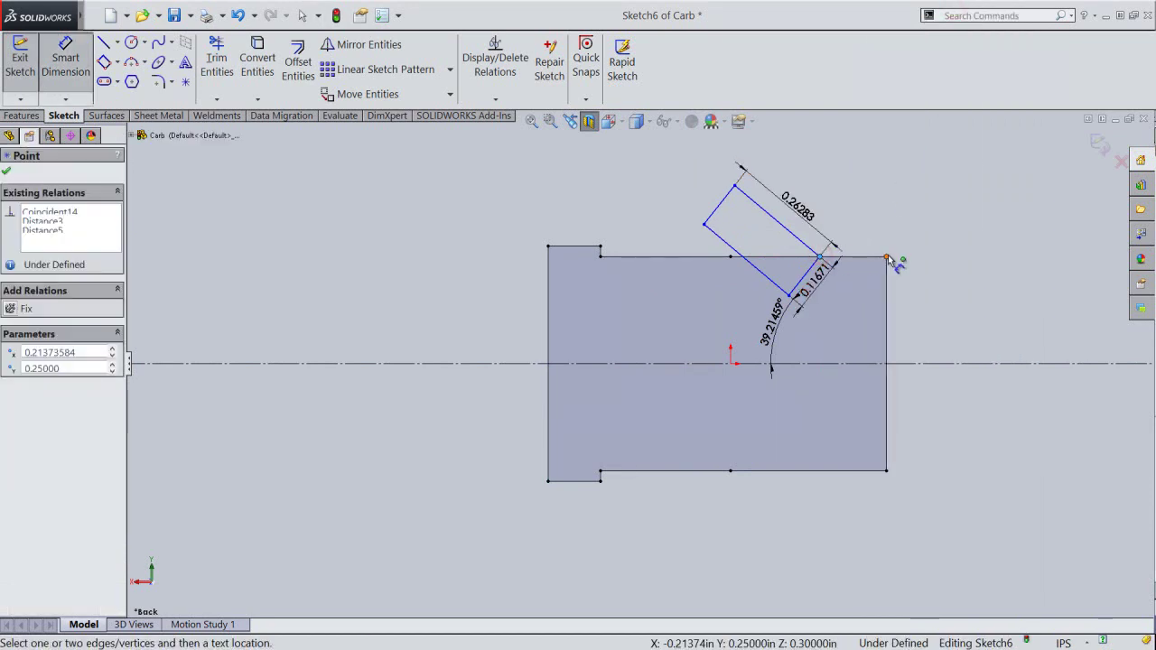
pyautogui.click(887, 260)
pyautogui.click(869, 239)
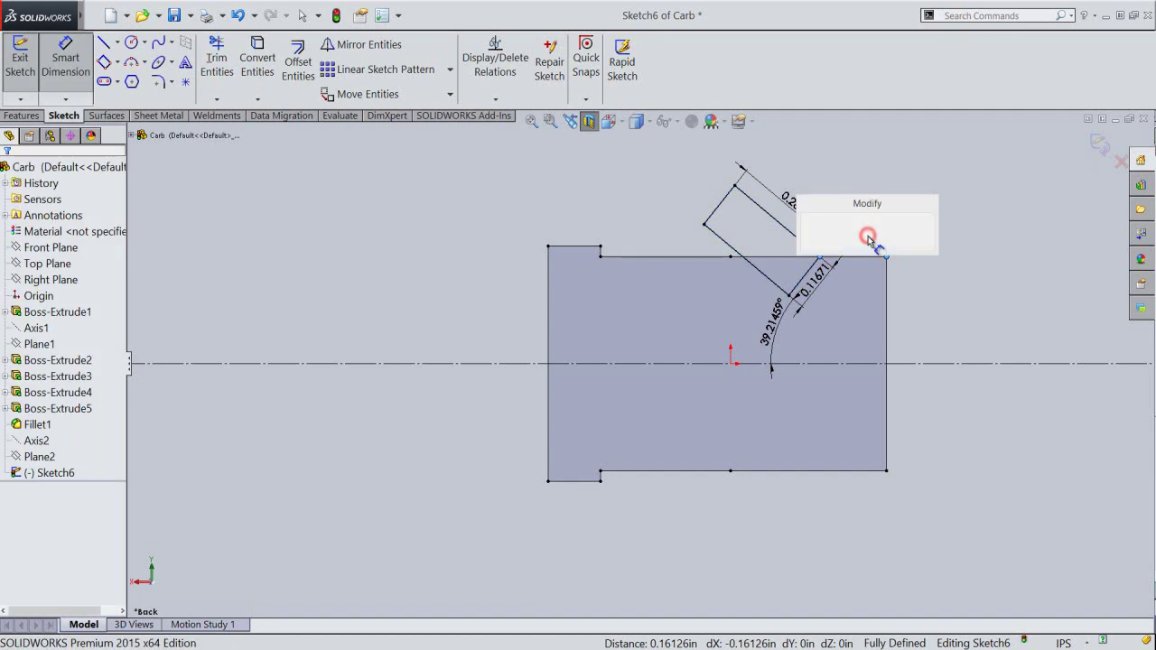
pyautogui.write('.23528')
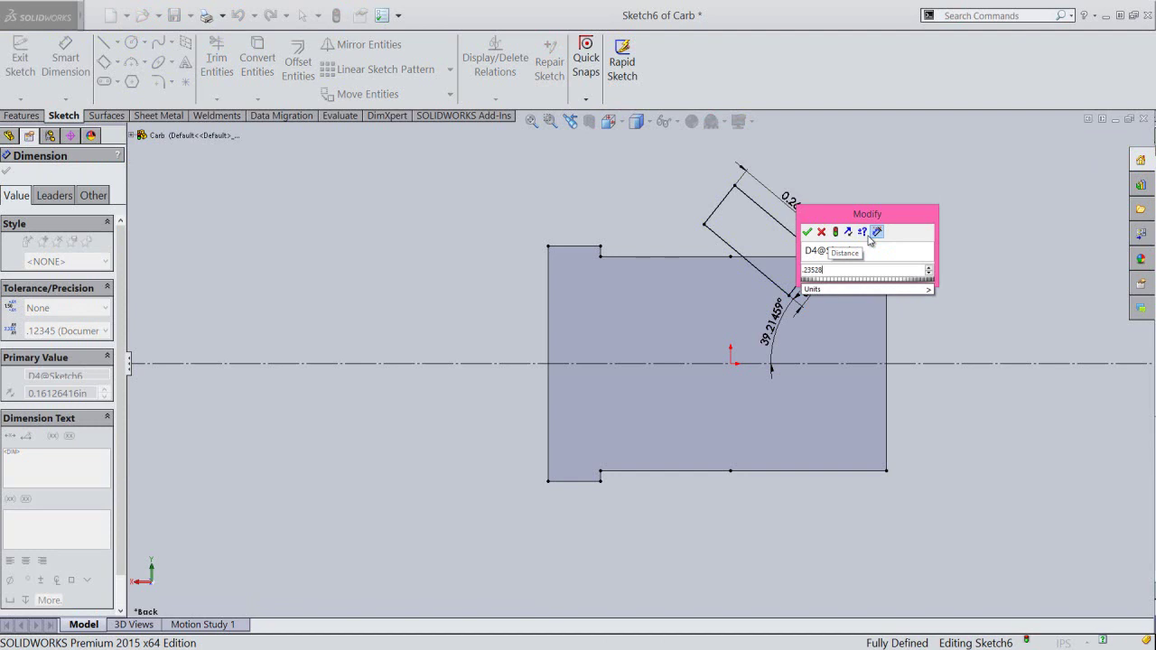
pyautogui.press('Return')
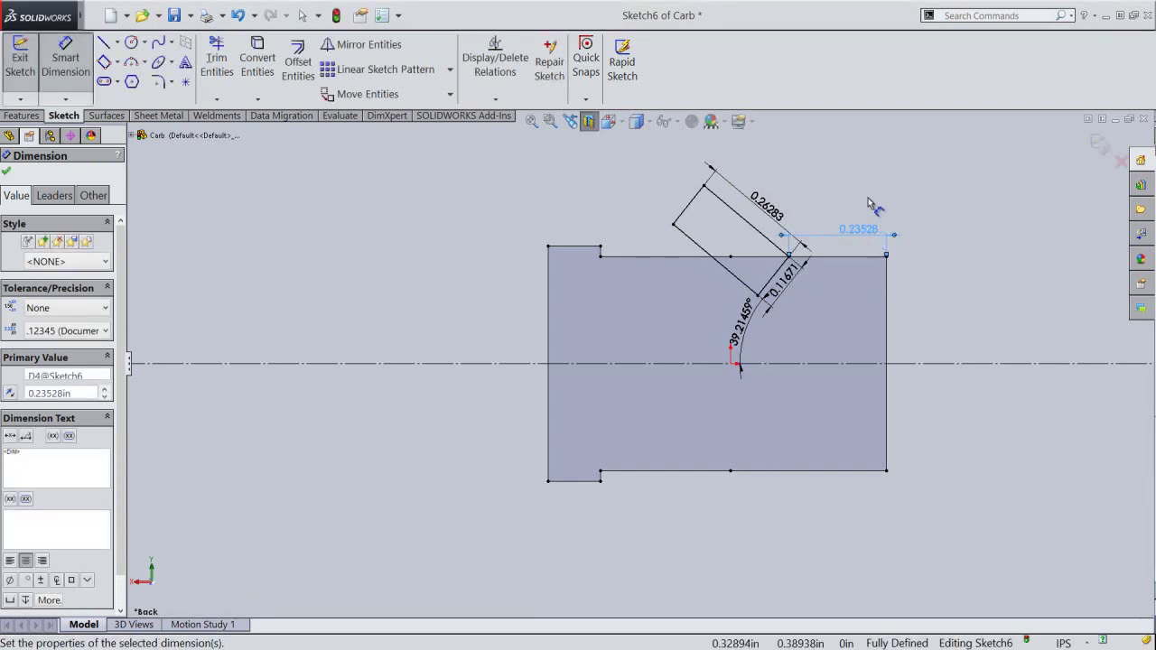
pyautogui.click(869, 201)
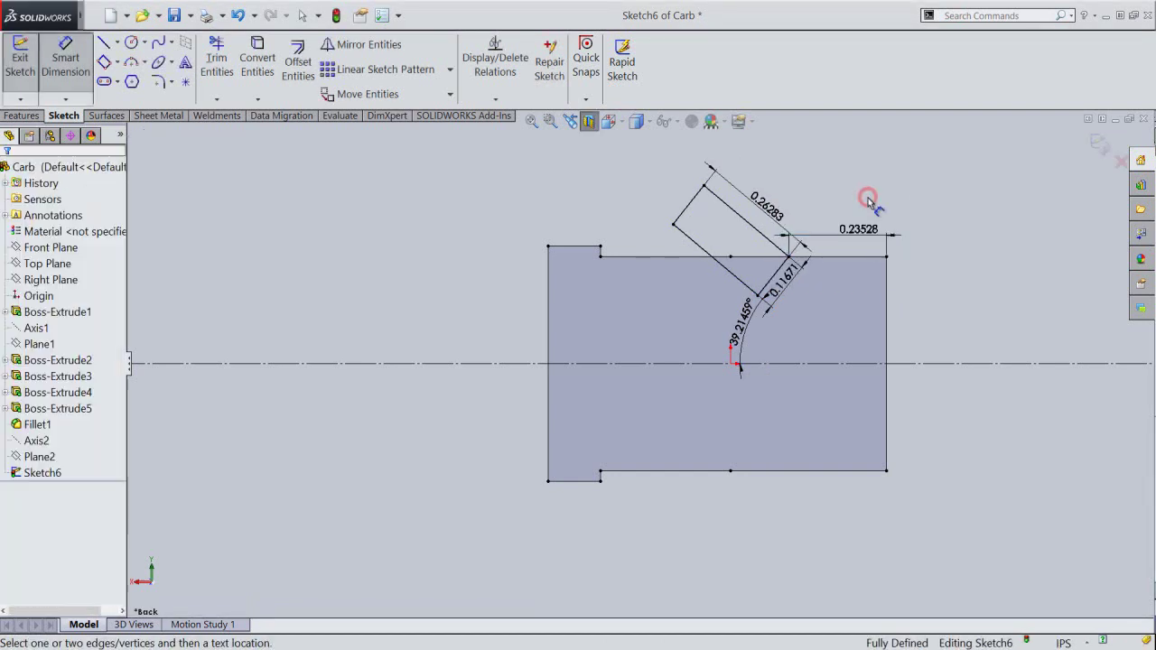
pyautogui.click(1099, 147)
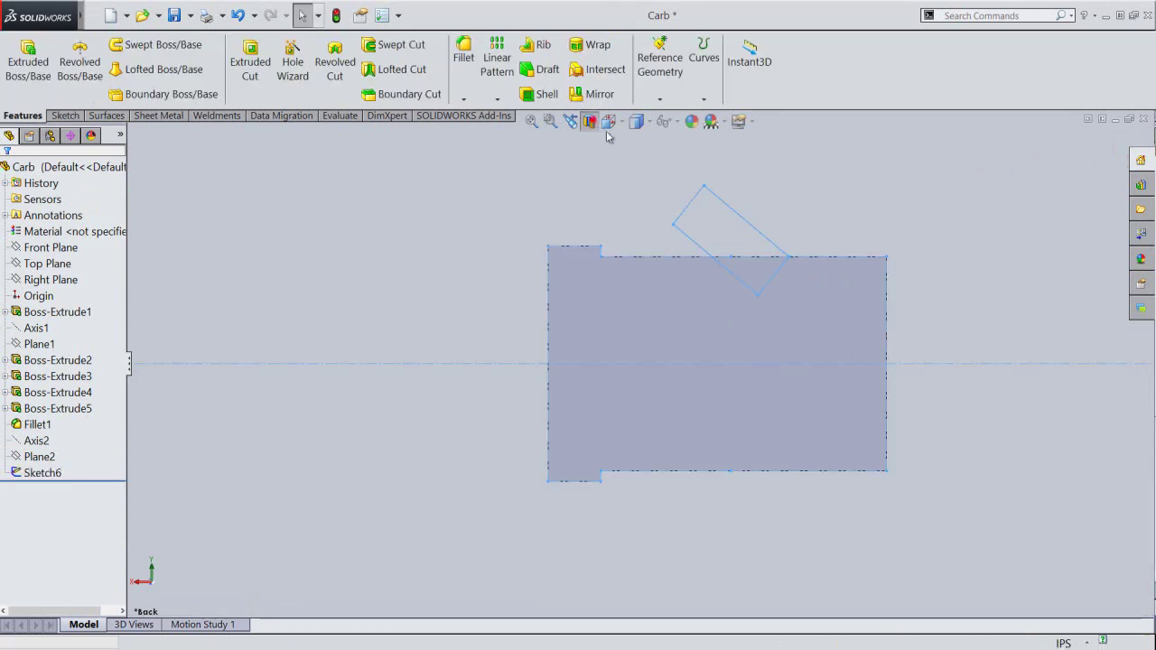
# Revolve the Sketch6 rectangle 360° about its edge line into an angled boss, then save Carb.
pyautogui.click(842, 185)
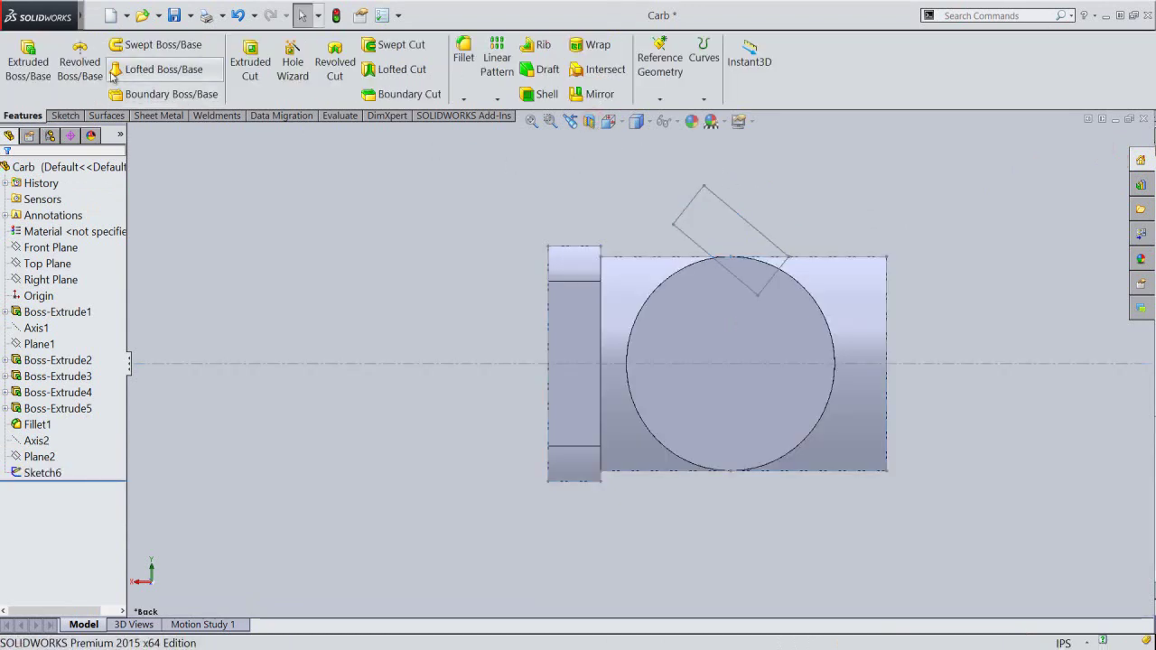
pyautogui.click(72, 70)
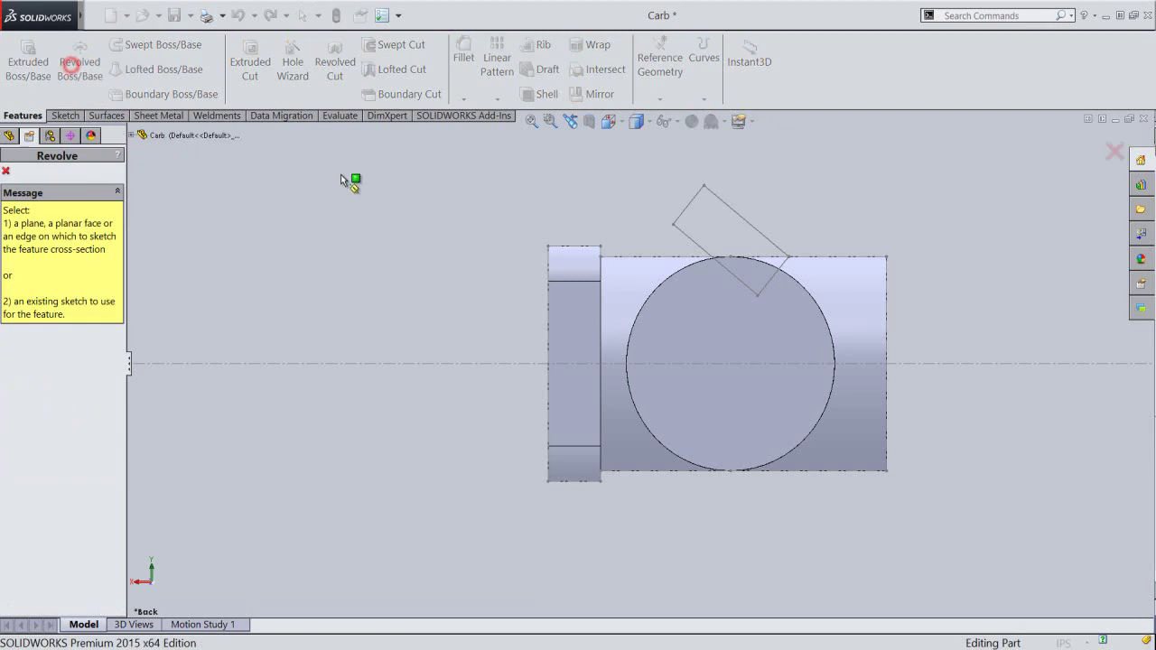
pyautogui.click(689, 239)
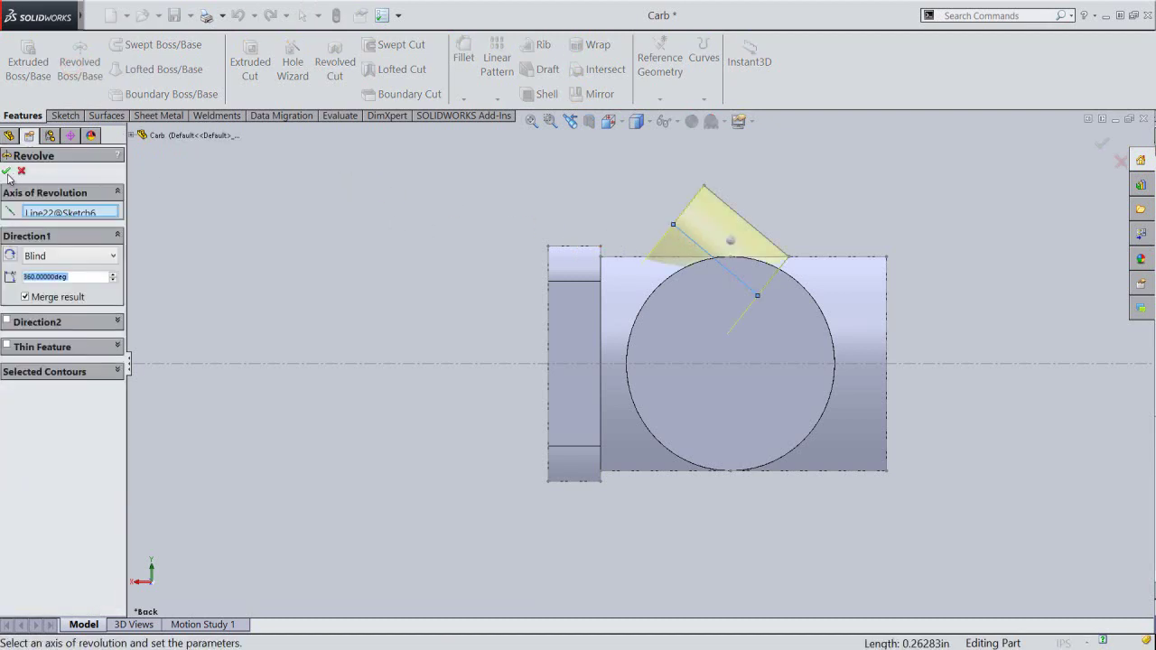
pyautogui.click(6, 171)
pyautogui.click(318, 203)
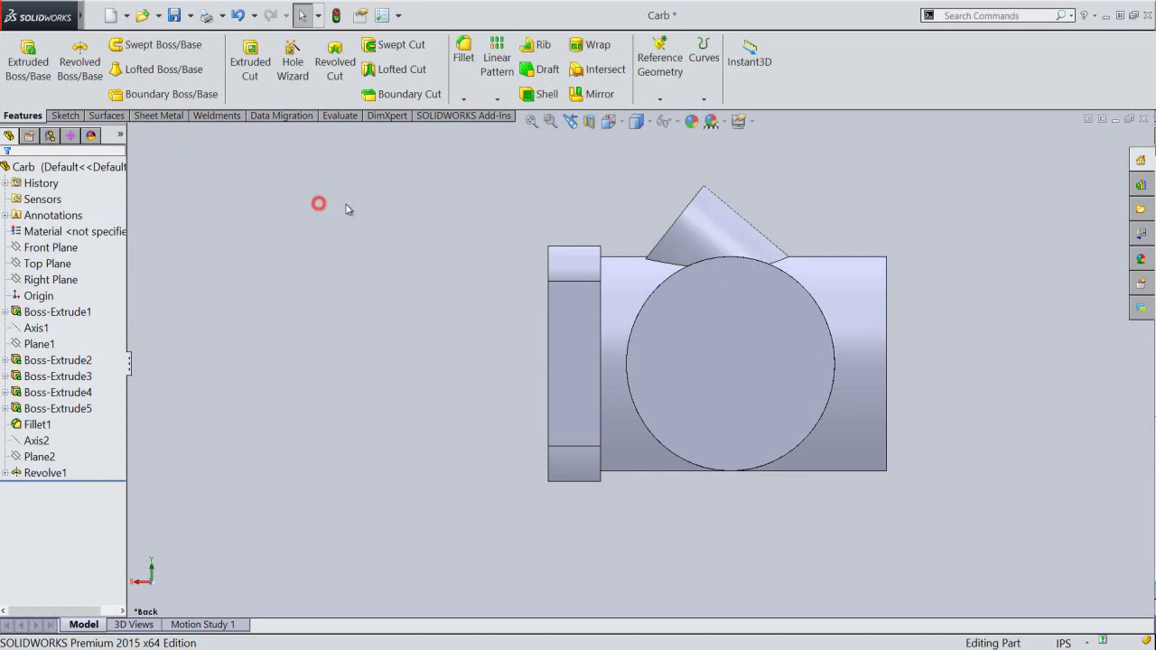
pyautogui.click(570, 121)
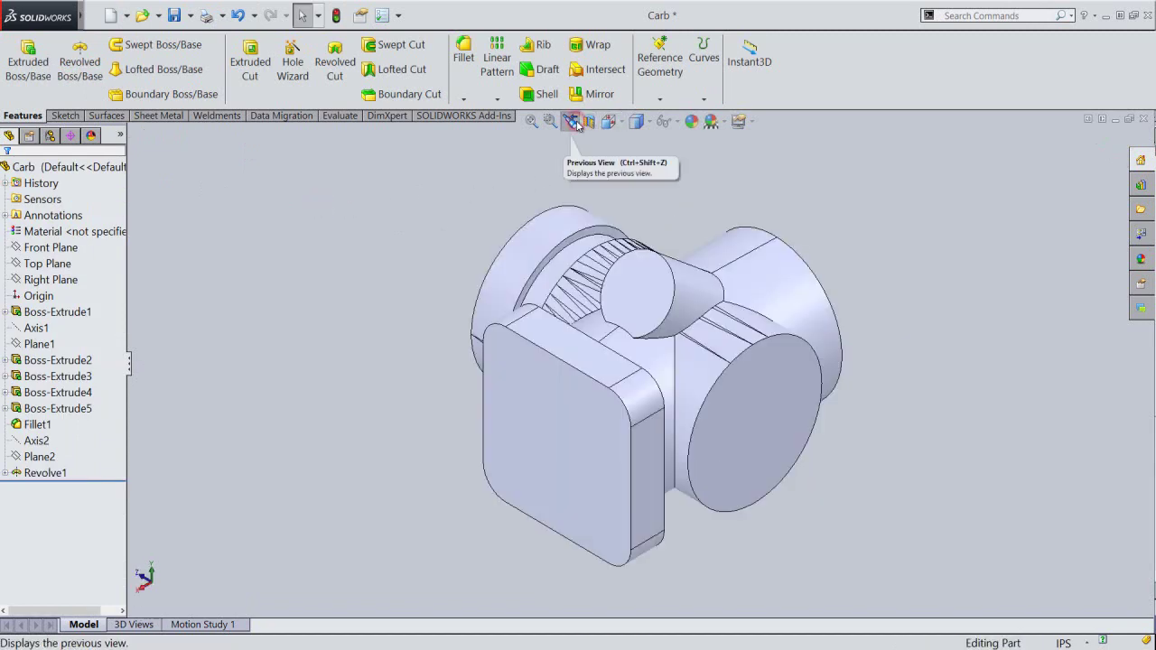
pyautogui.click(174, 15)
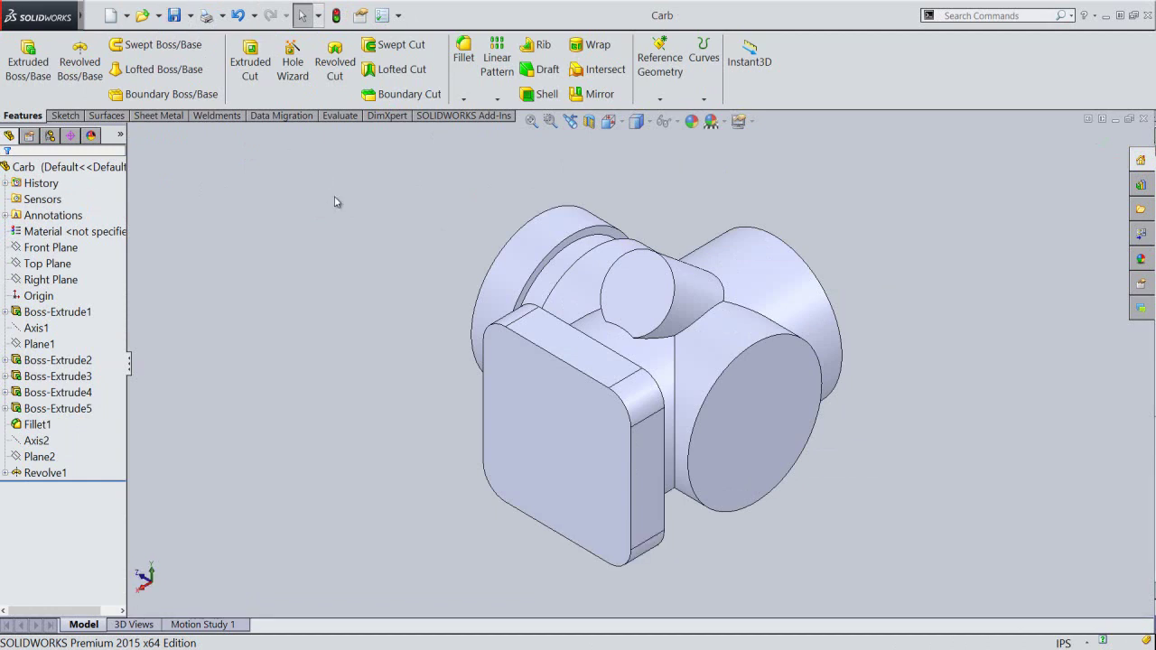
pyautogui.click(374, 190)
# Start an extruded cut sketch on the boss's top face and draw a circle centred on it.
pyautogui.click(251, 71)
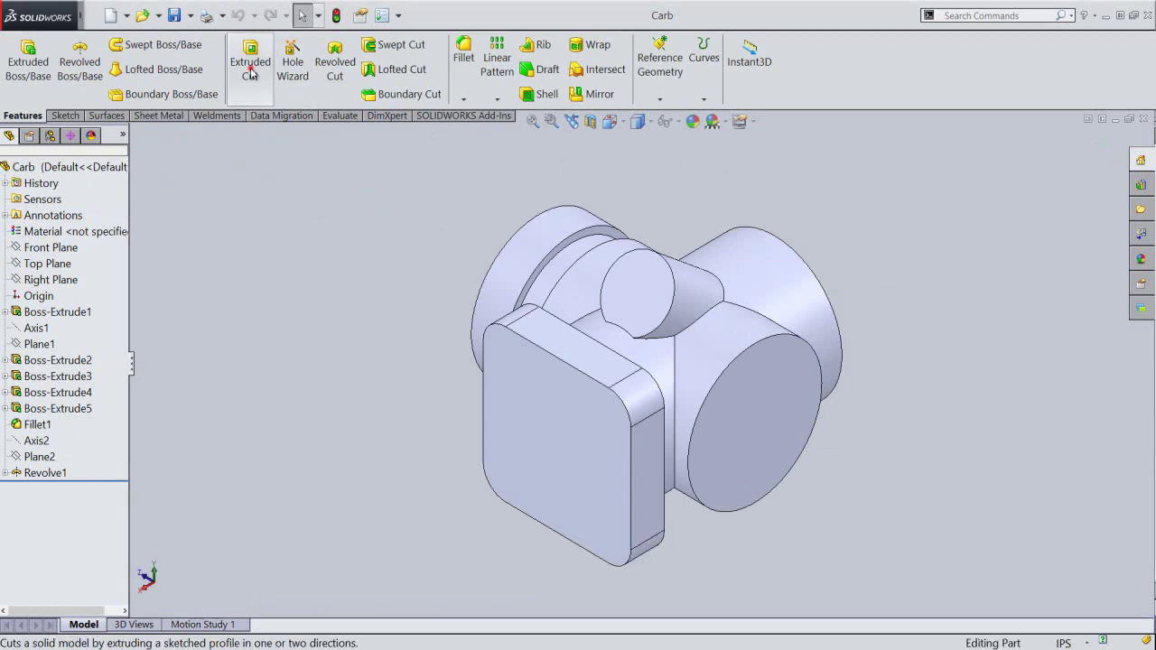
pyautogui.click(656, 312)
pyautogui.rightClick(709, 202)
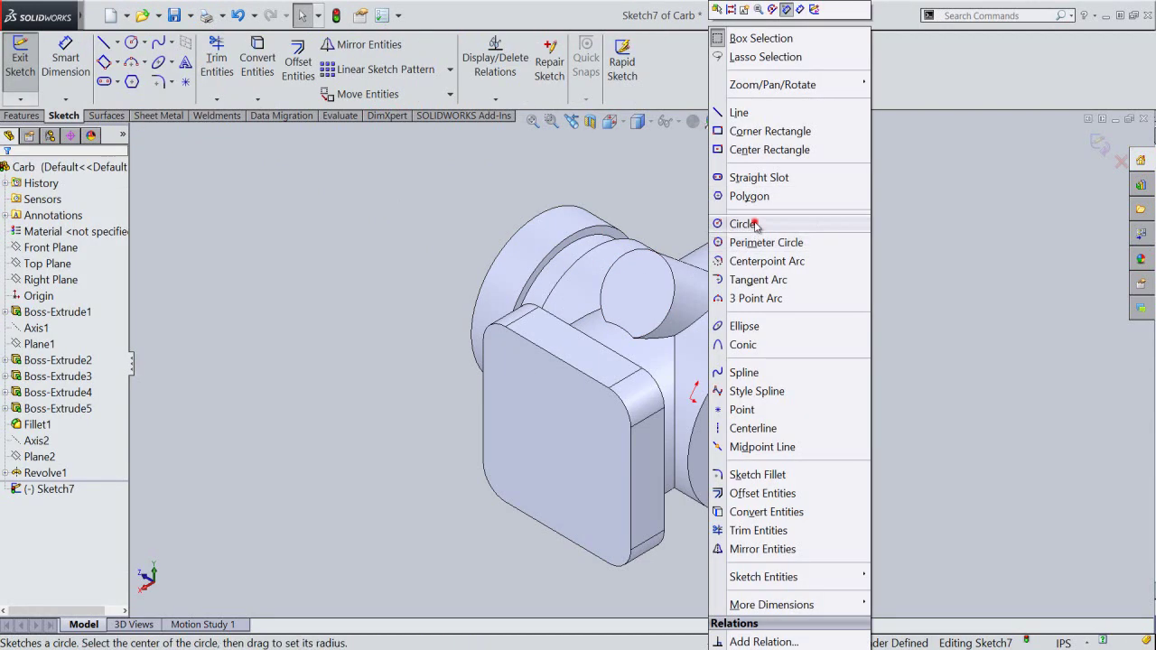
pyautogui.click(742, 224)
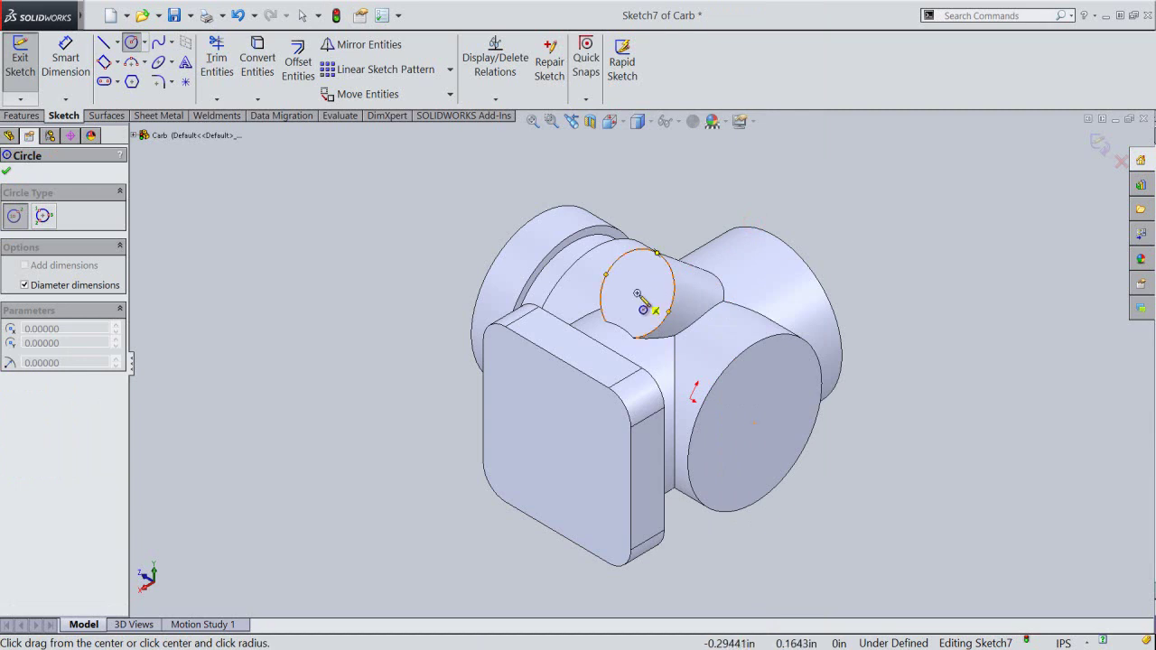
pyautogui.click(637, 294)
pyautogui.click(682, 340)
# Dimension the circle's diameter to 0.025 in.
pyautogui.rightClick(722, 206)
pyautogui.click(812, 190)
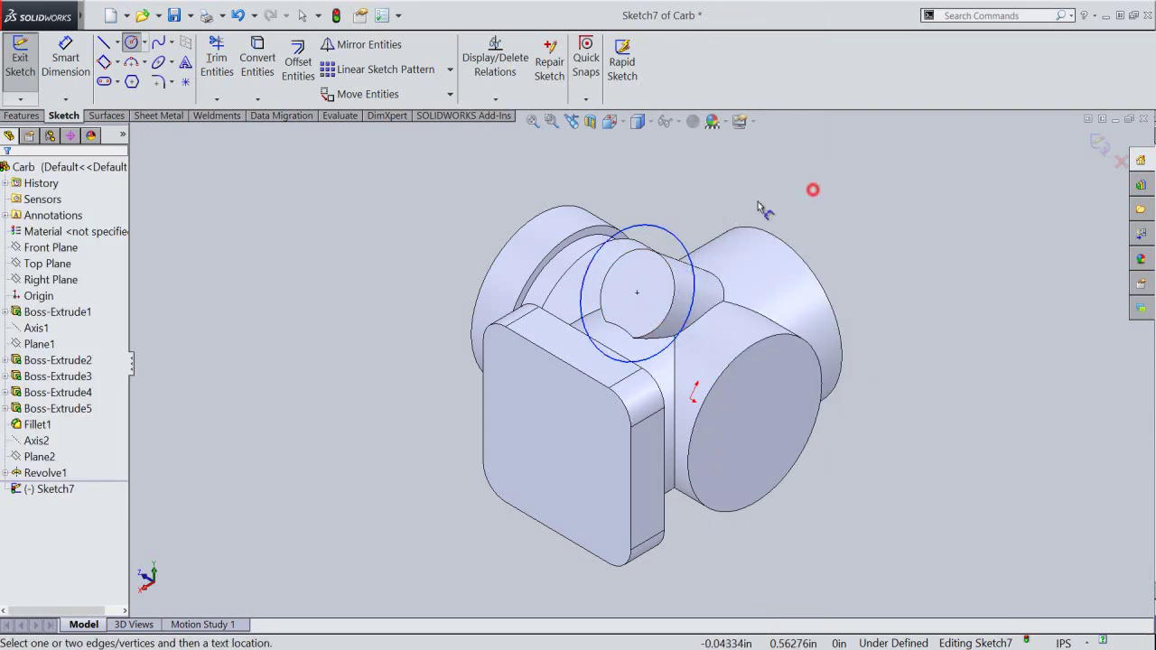
pyautogui.click(679, 249)
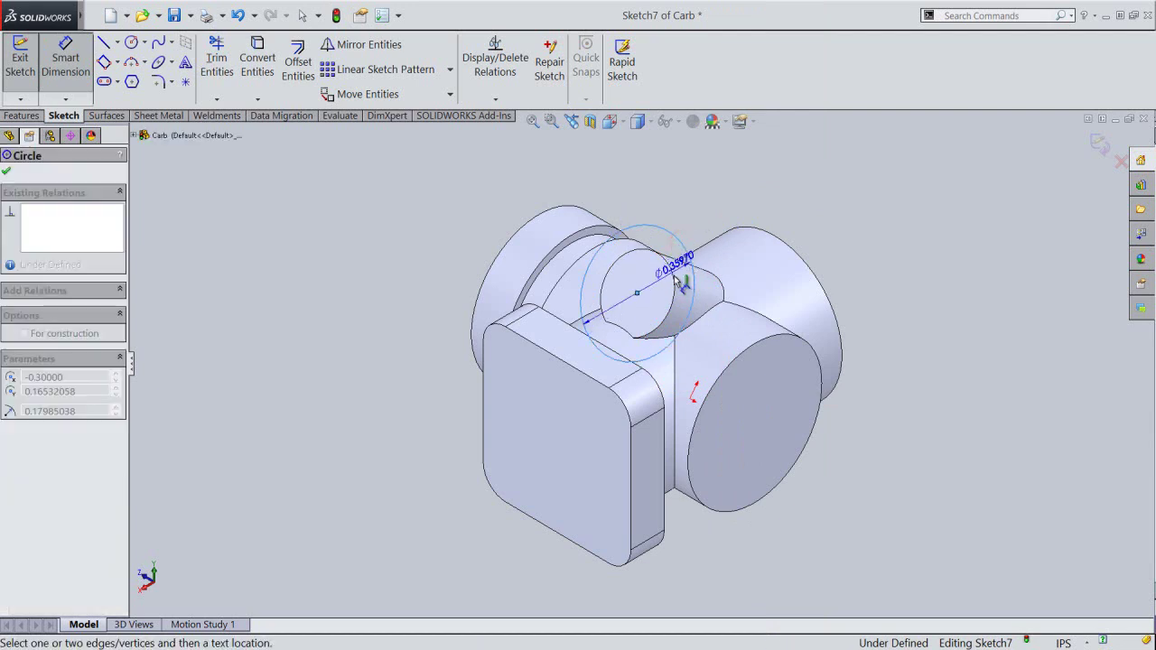
pyautogui.click(675, 251)
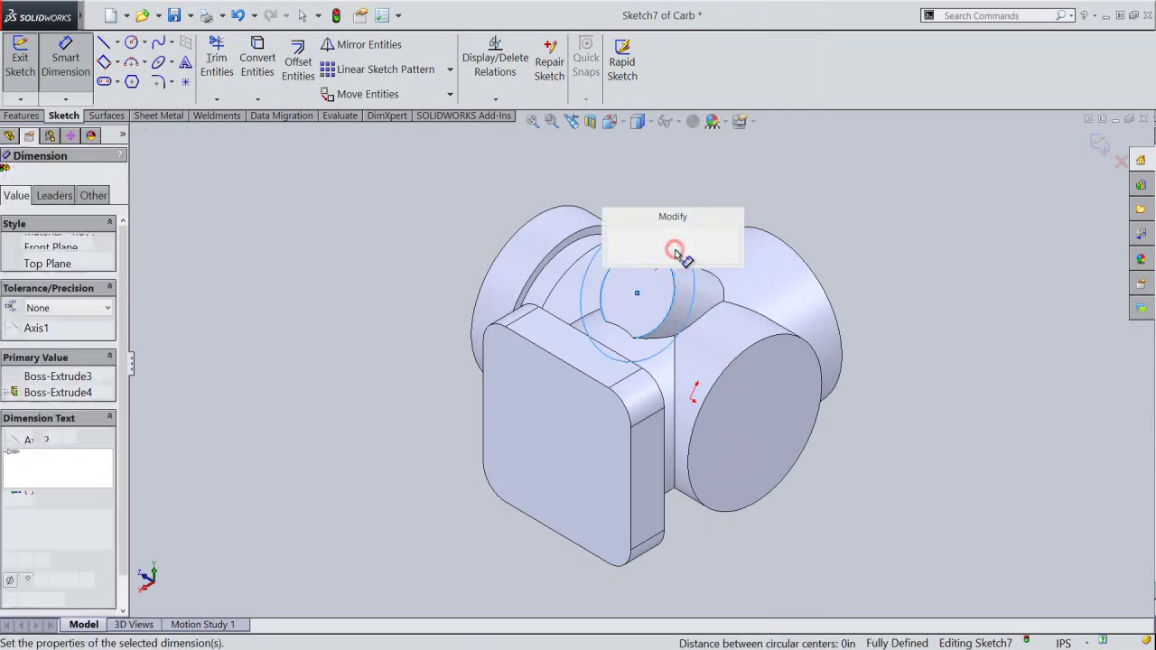
pyautogui.write('.025')
pyautogui.press('Return')
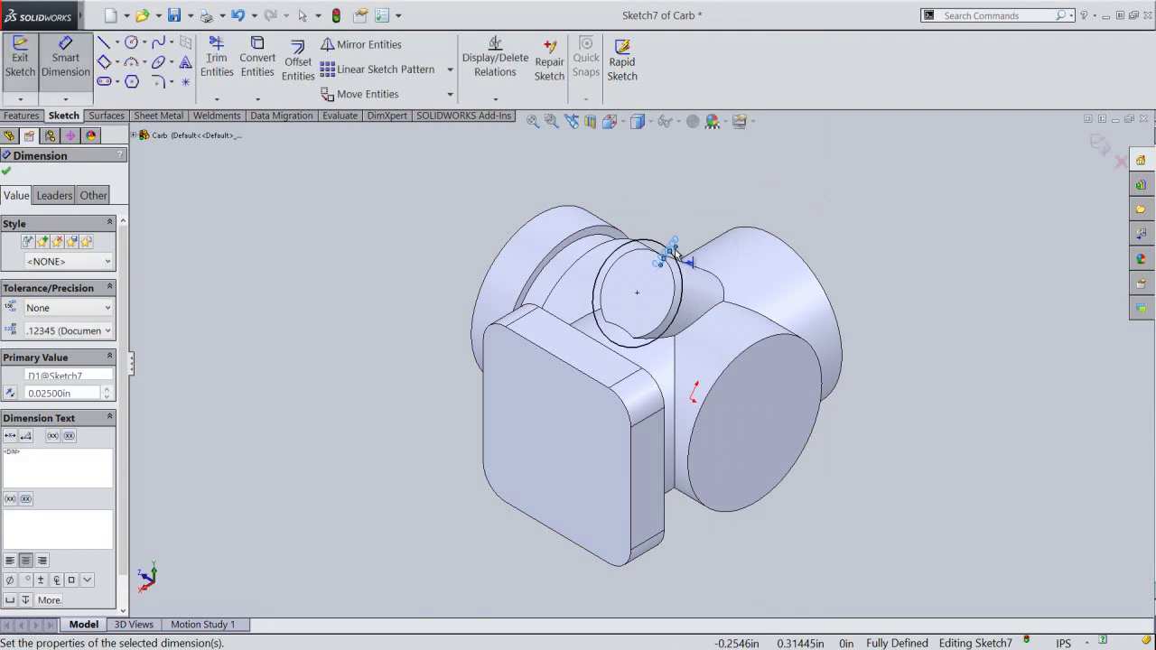
# Cut the circle Through All into the part with reversed direction, then save Carb.
pyautogui.click(1100, 145)
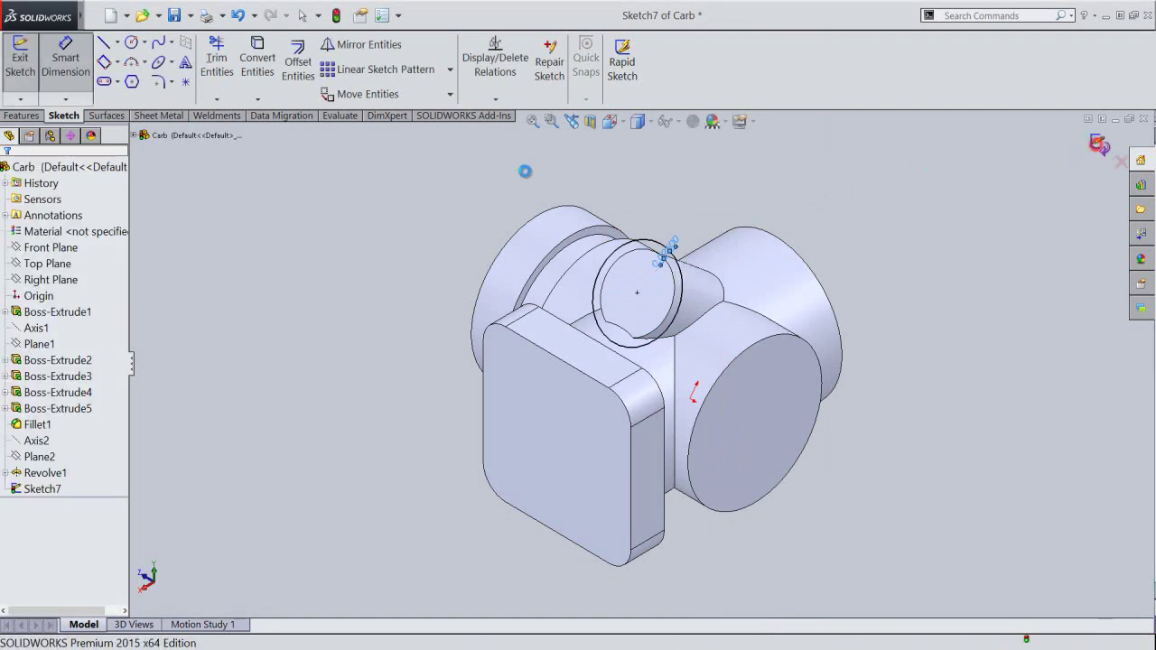
pyautogui.rightClick(327, 242)
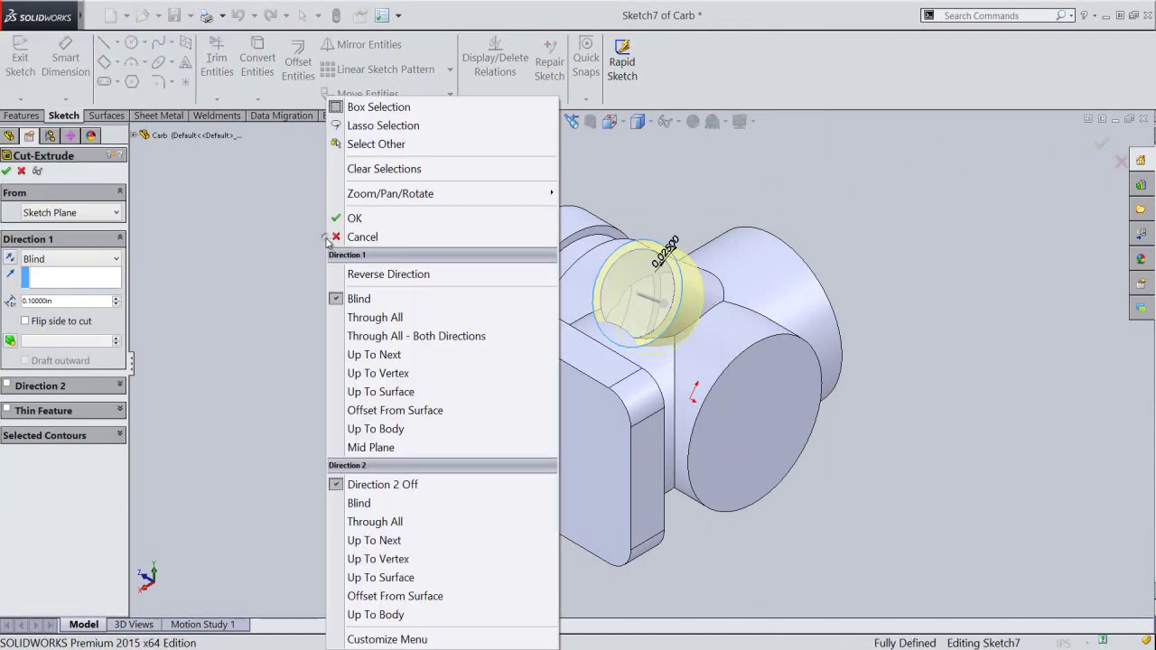
pyautogui.click(380, 317)
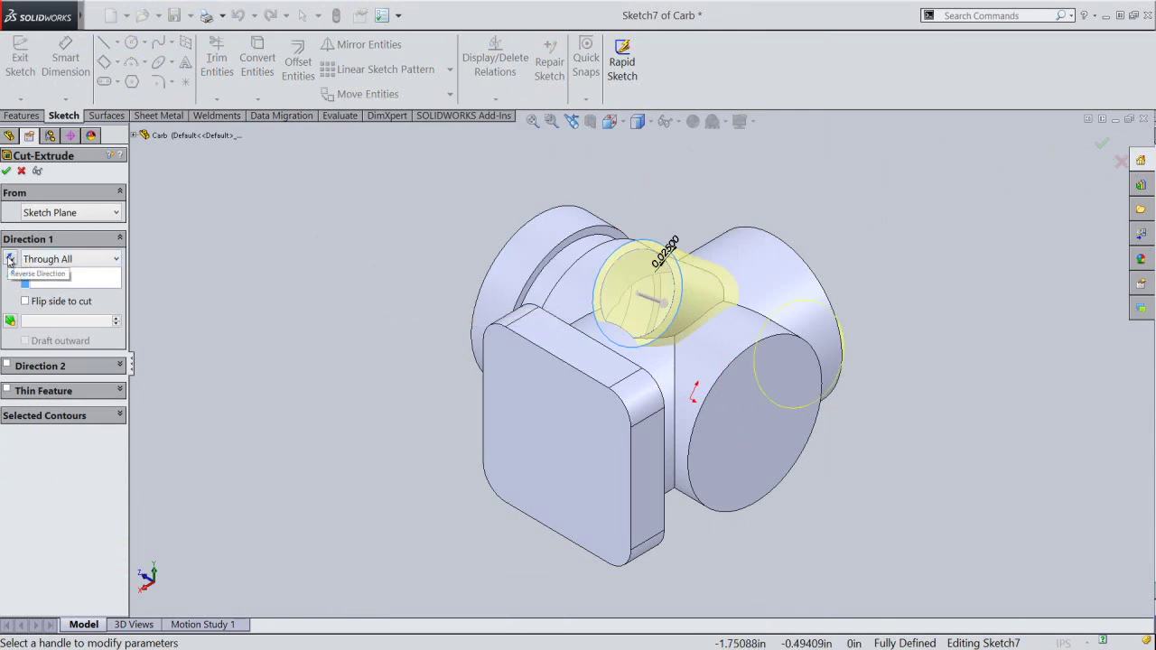
pyautogui.click(10, 259)
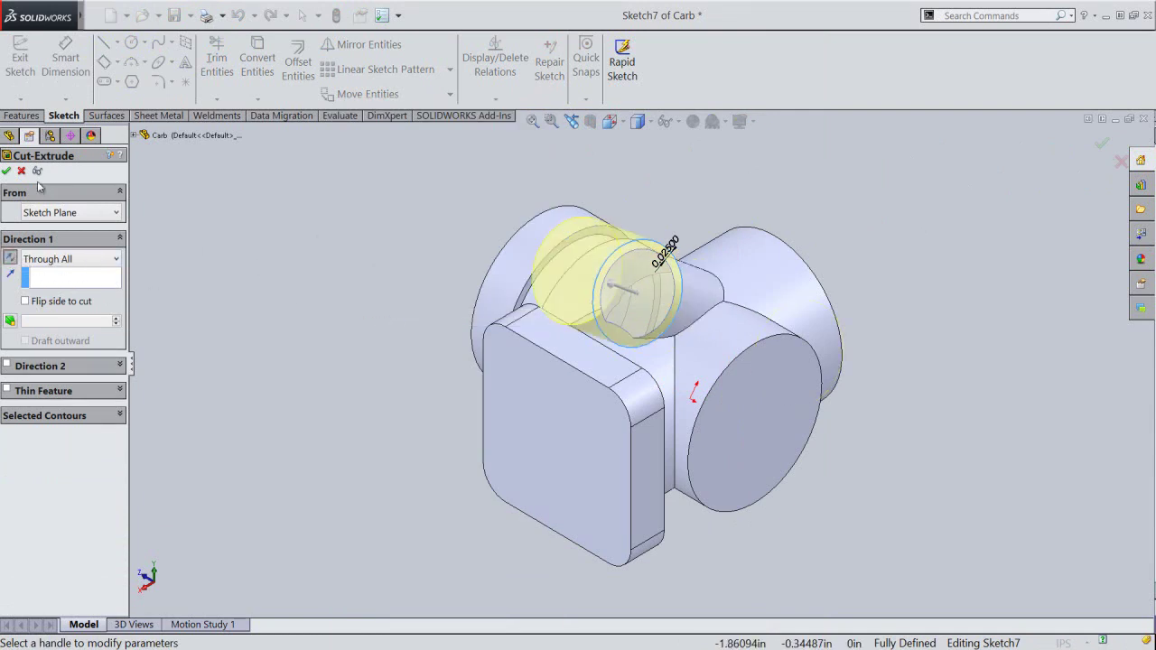
pyautogui.click(11, 171)
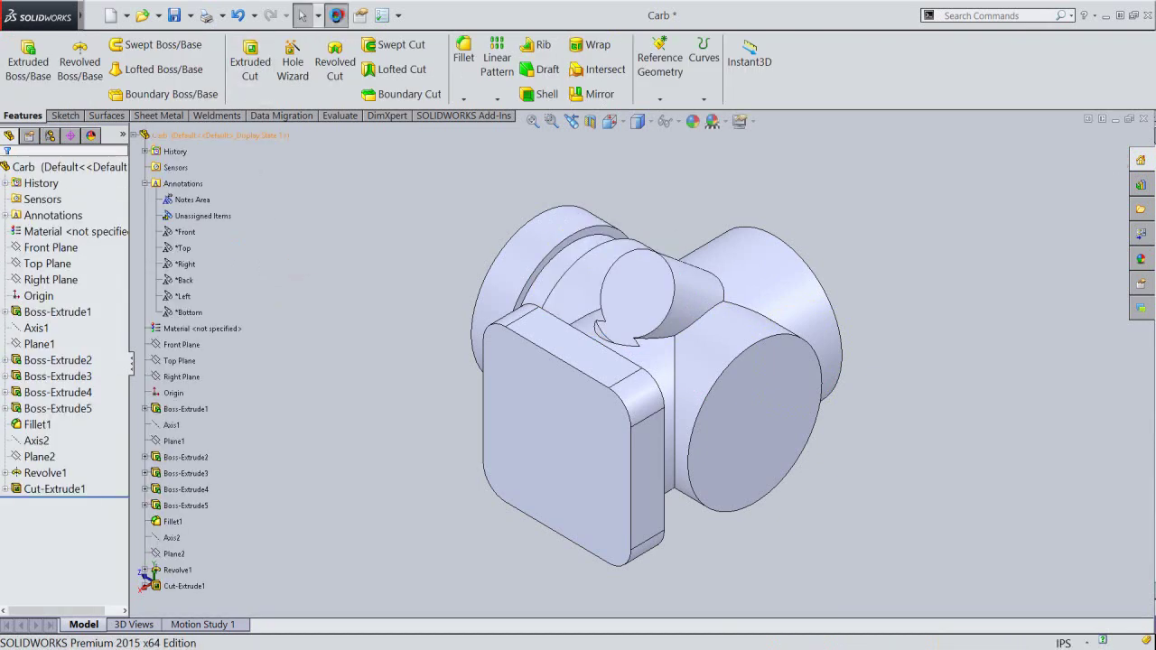
pyautogui.click(176, 16)
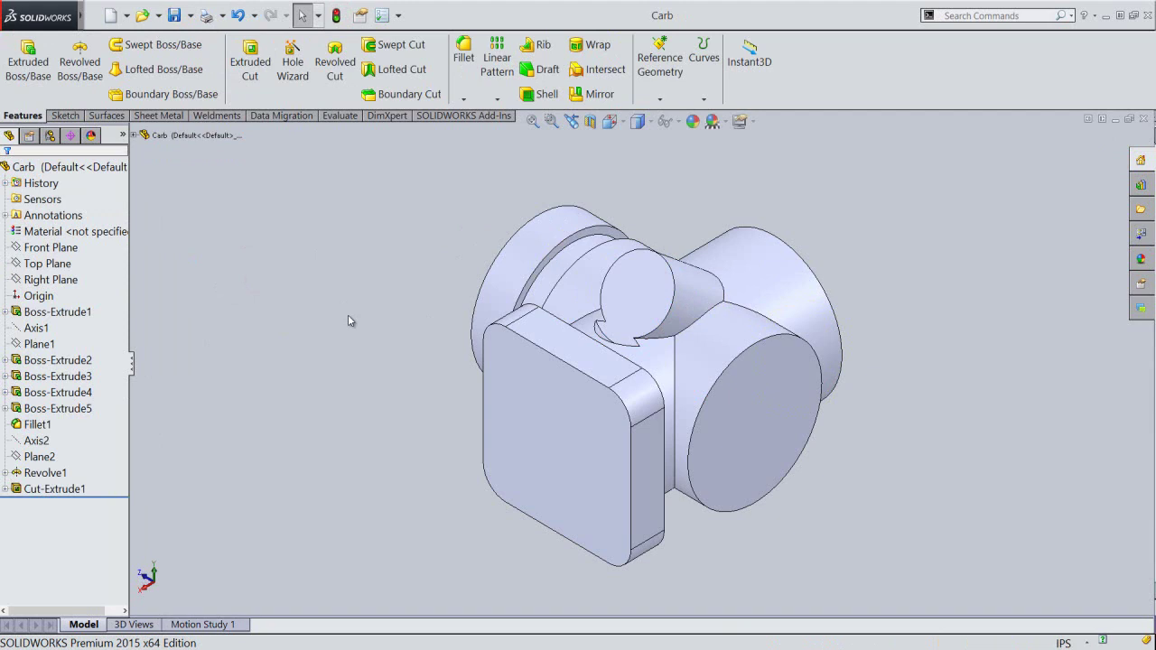
# Fillet the two ring edges and vertical edge where the bosses meet the body at 0.032 in.
pyautogui.click(463, 52)
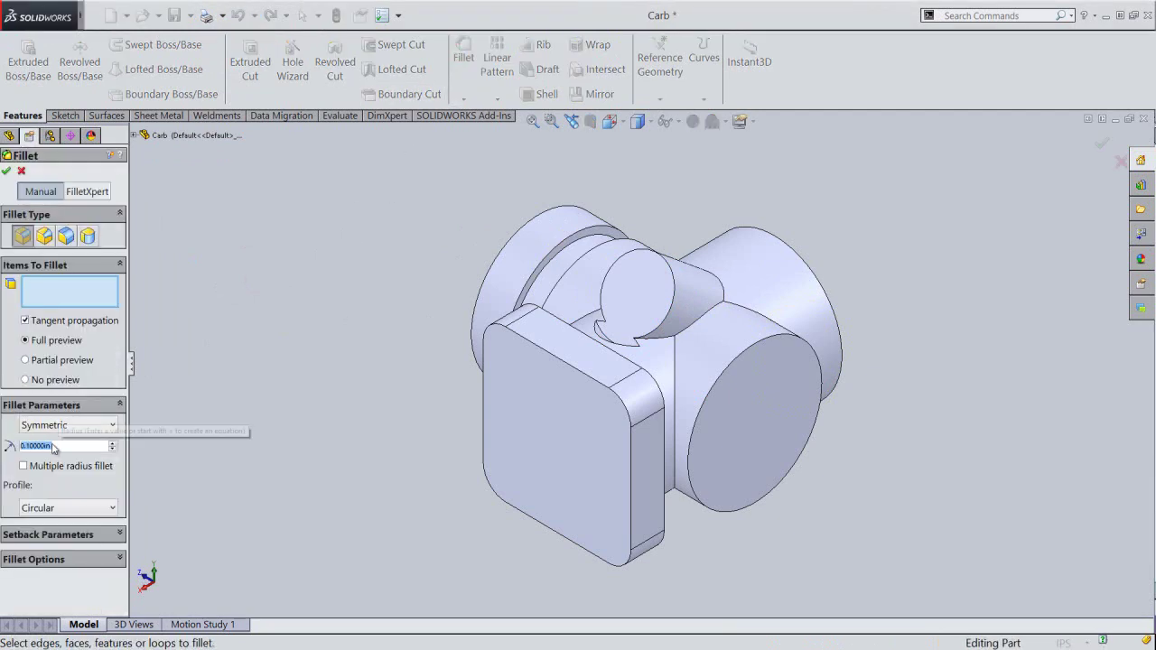
pyautogui.write('0.032')
pyautogui.press('Return')
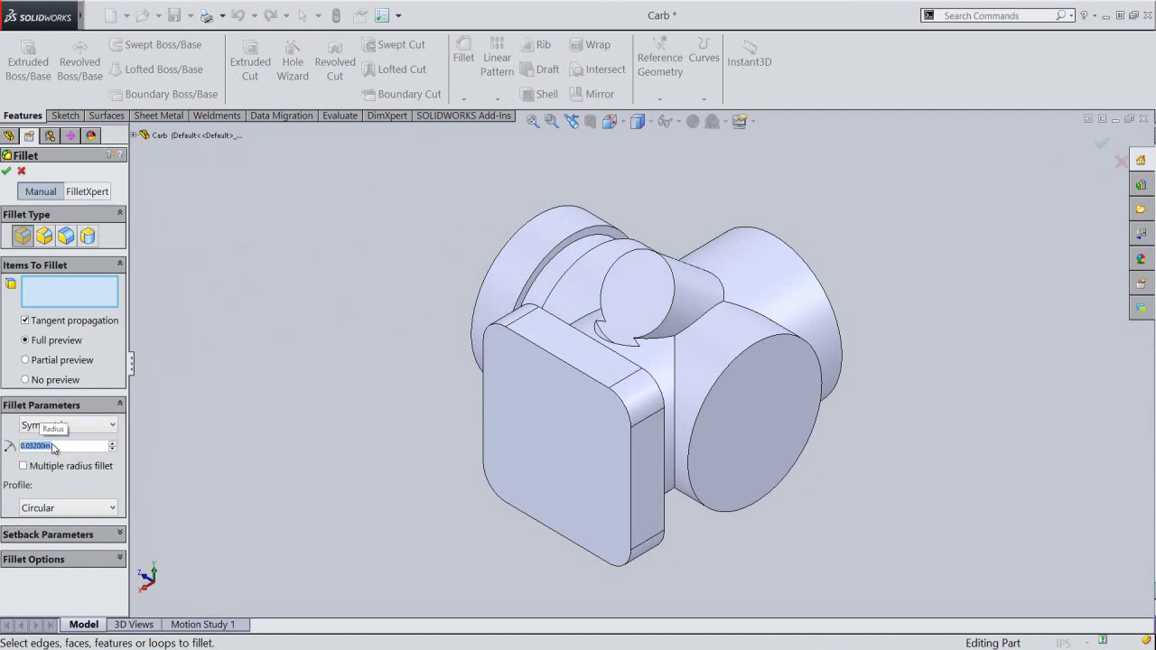
pyautogui.click(593, 320)
pyautogui.click(674, 363)
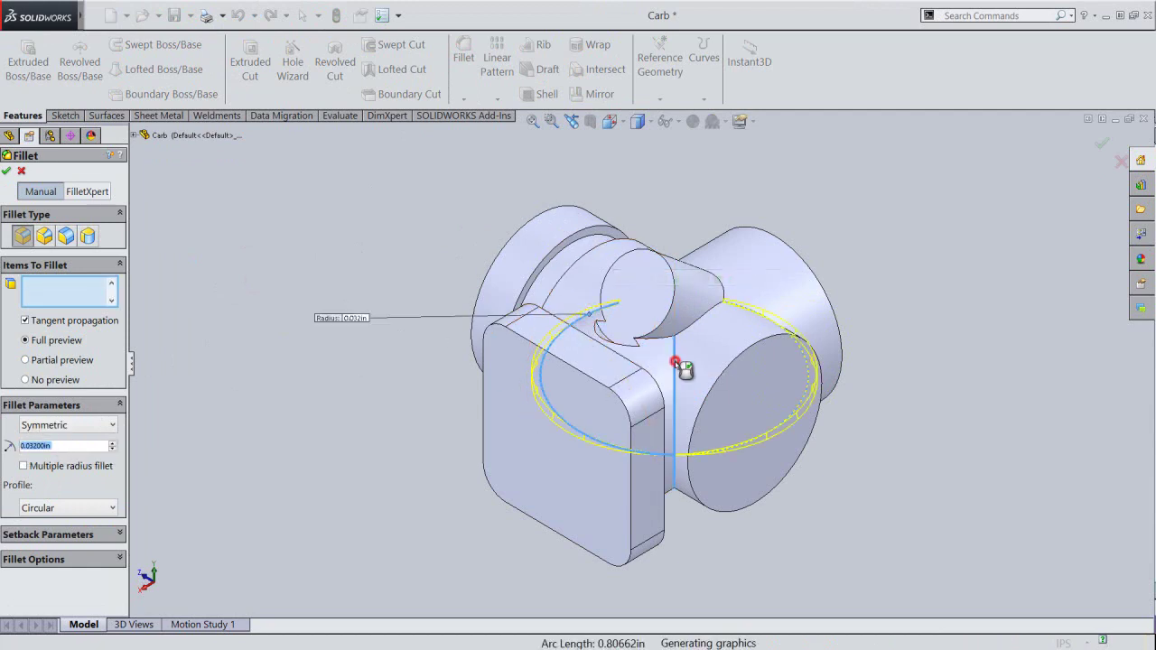
pyautogui.click(745, 314)
pyautogui.moveTo(706, 502)
pyautogui.mouseDown(button='middle')
pyautogui.moveTo(590, 275)
pyautogui.moveTo(591, 287)
pyautogui.mouseUp(button='middle')
pyautogui.click(8, 170)
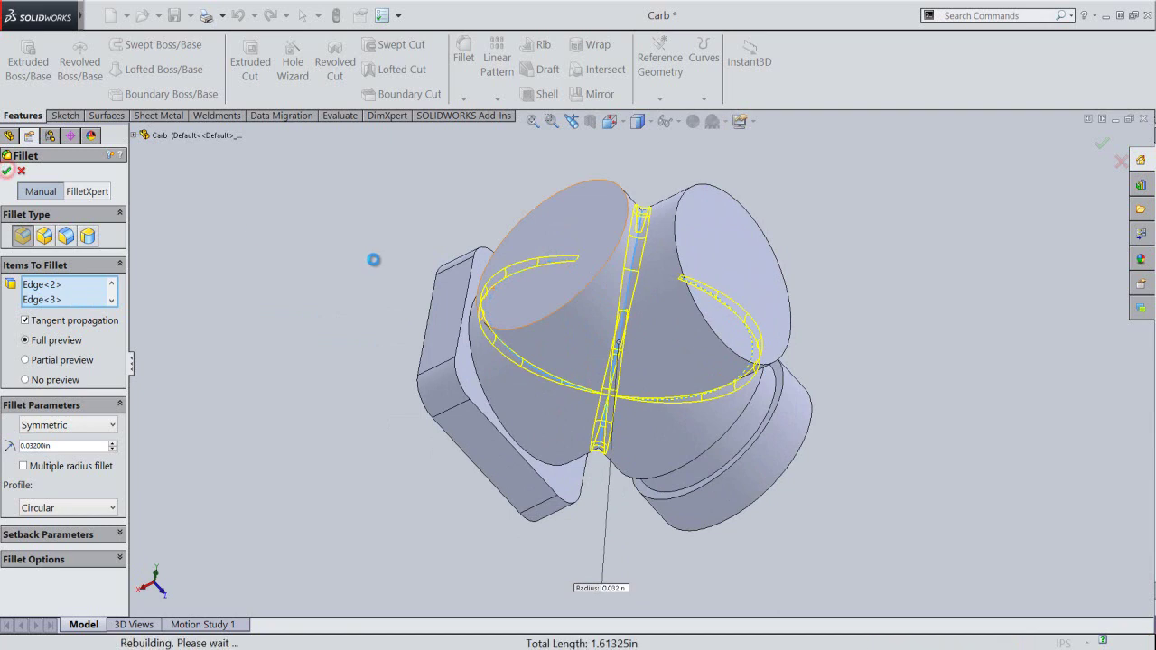
pyautogui.moveTo(640, 460)
pyautogui.mouseDown(button='middle')
pyautogui.moveTo(505, 247)
pyautogui.moveTo(658, 369)
pyautogui.moveTo(748, 309)
pyautogui.moveTo(910, 335)
pyautogui.mouseUp(button='middle')
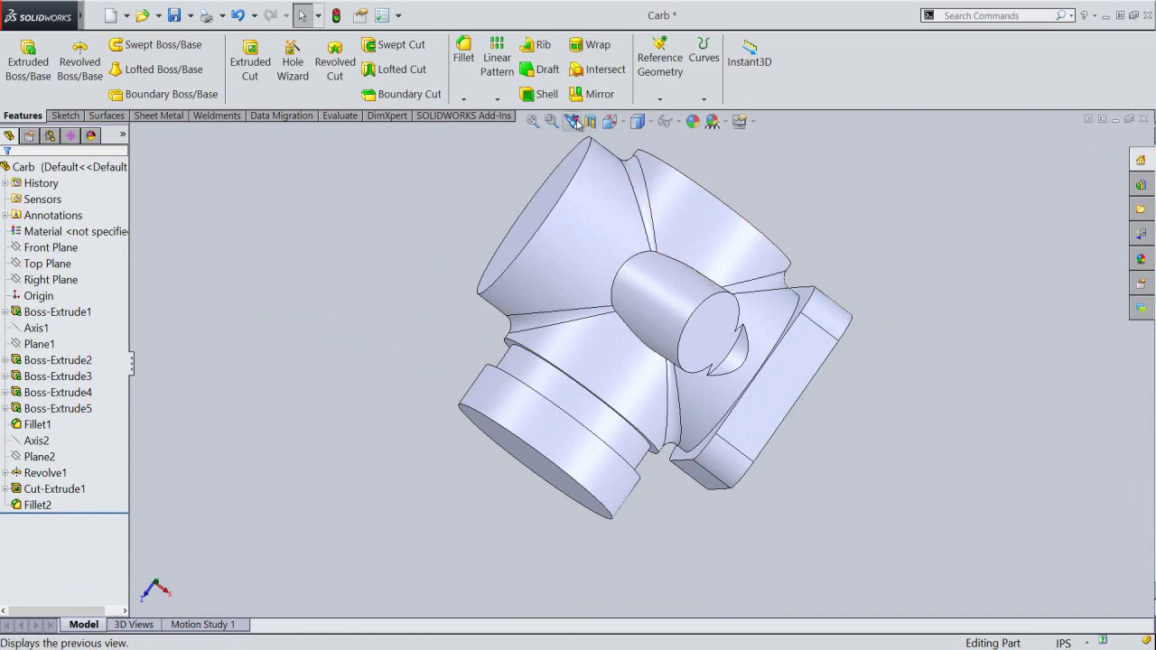
pyautogui.click(576, 123)
pyautogui.click(576, 123)
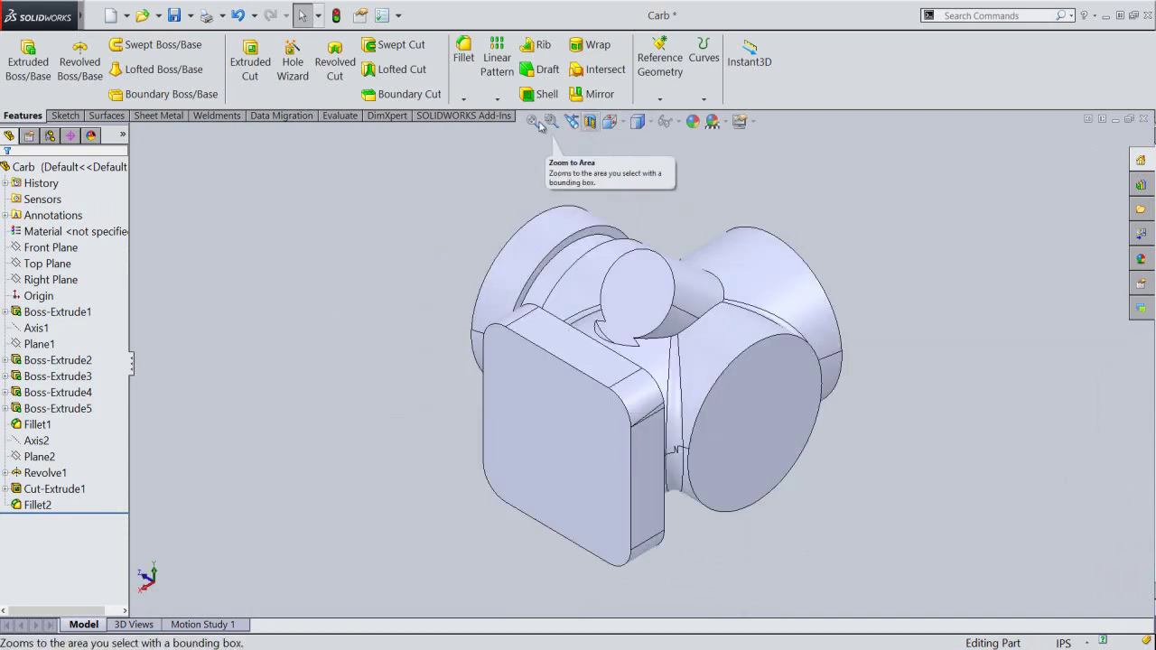
# Save the part, then add a face fillet between the large cylinder face and the small boss face.
pyautogui.click(572, 122)
pyautogui.click(173, 15)
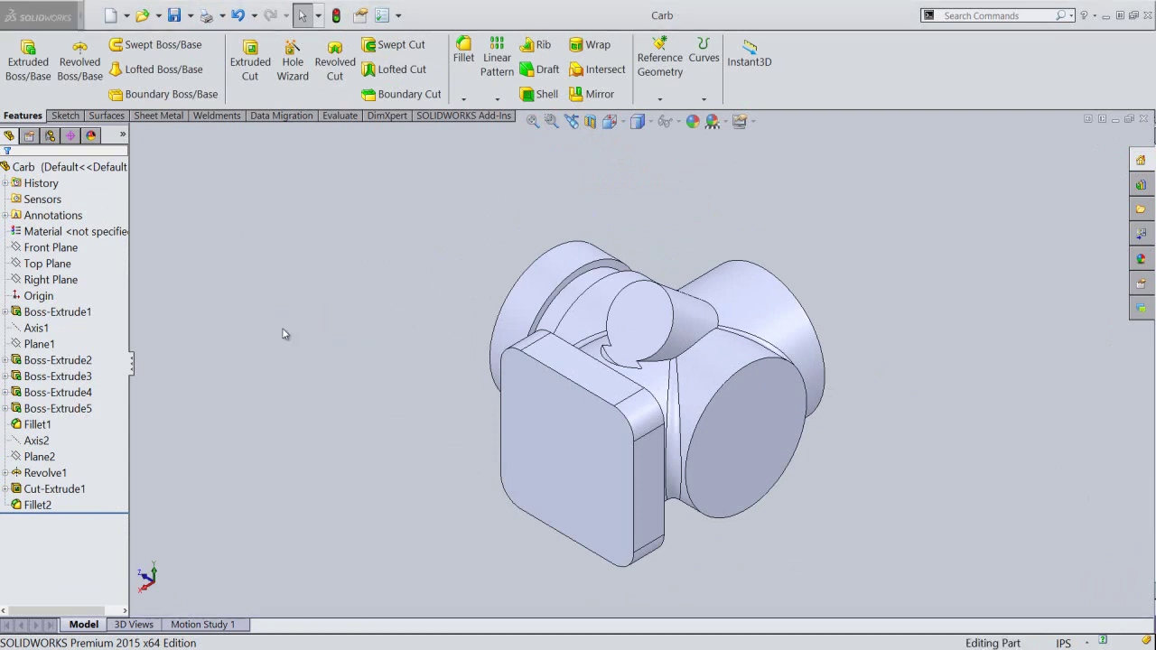
pyautogui.click(464, 65)
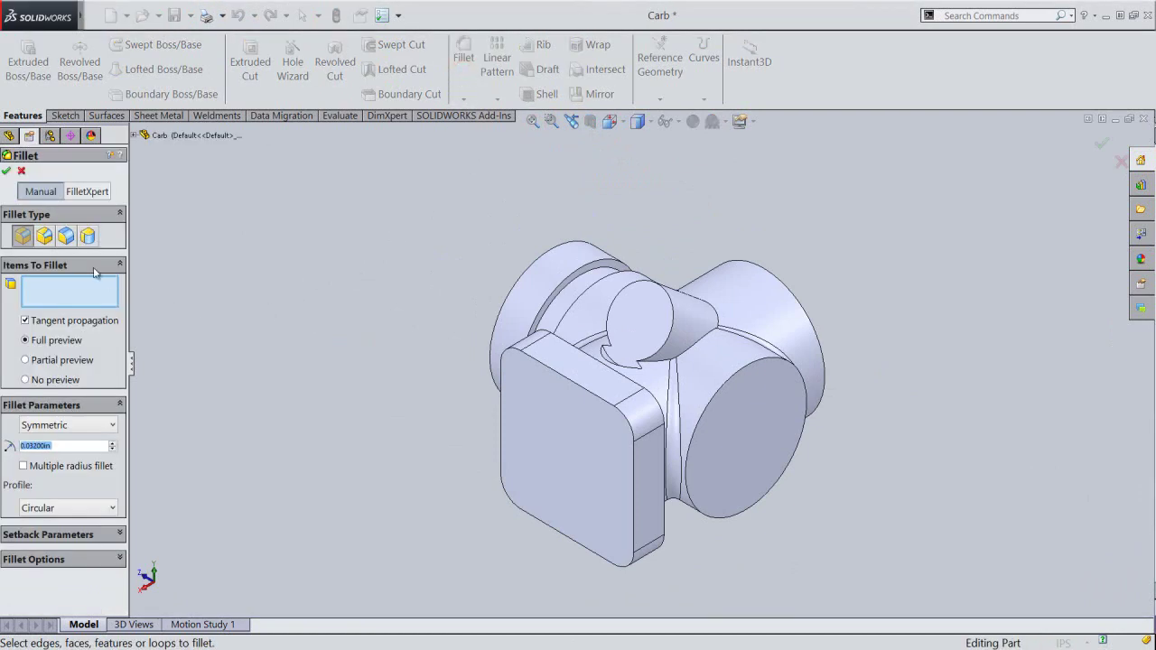
pyautogui.click(65, 236)
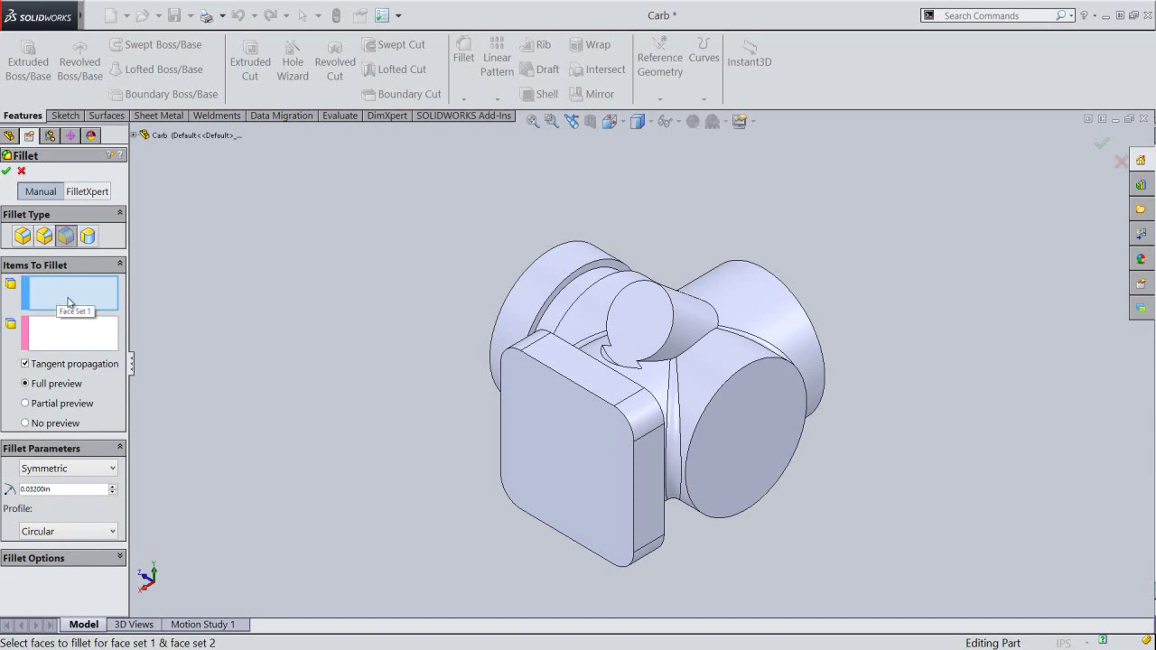
pyautogui.click(708, 353)
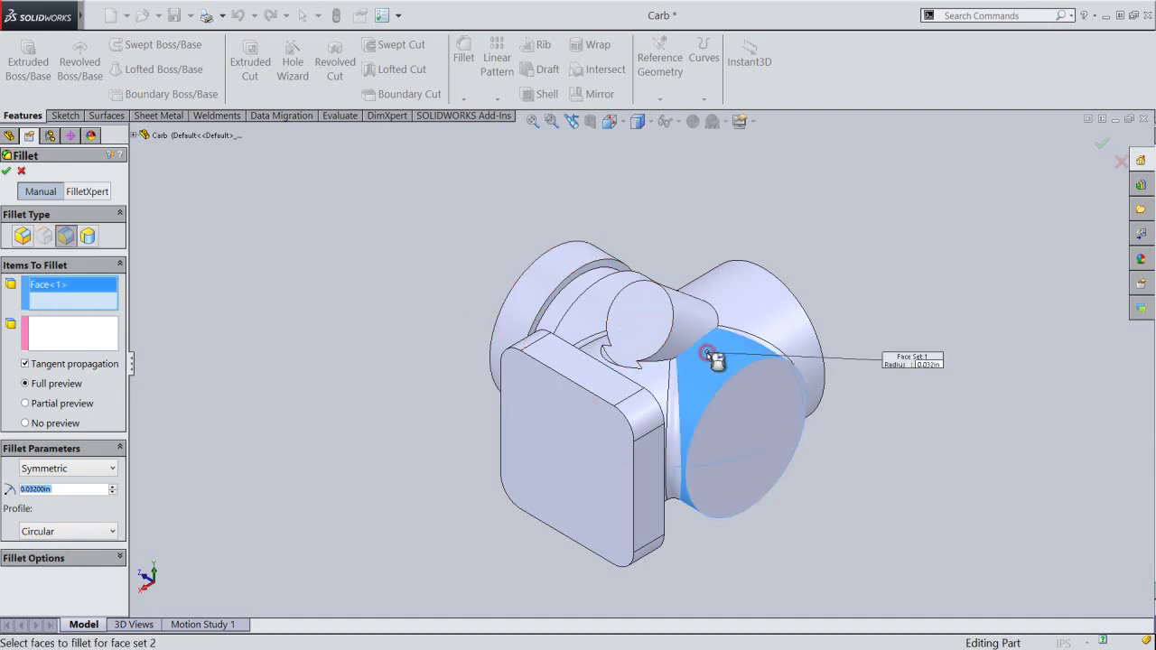
pyautogui.click(61, 327)
pyautogui.click(691, 309)
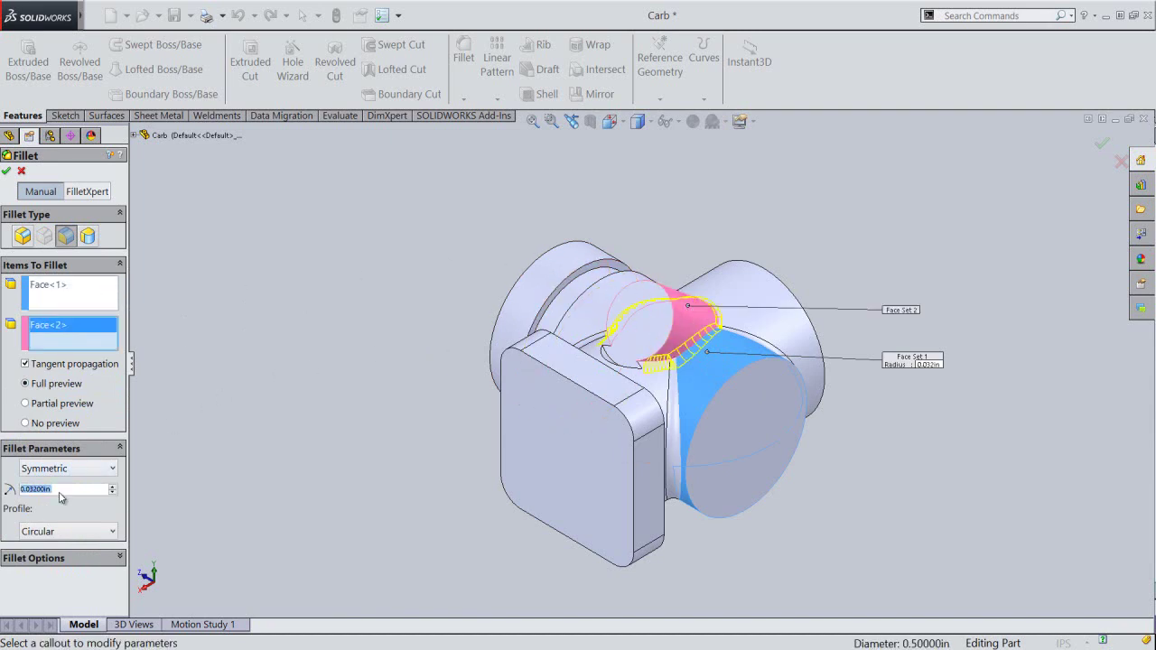
pyautogui.click(9, 172)
pyautogui.click(419, 307)
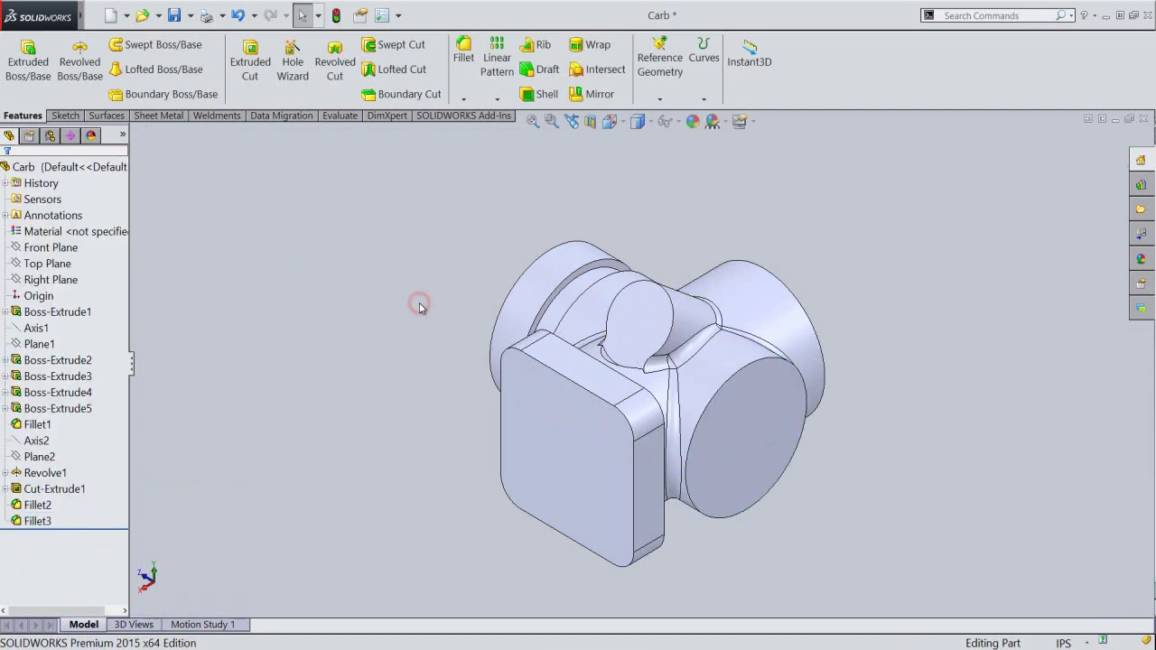
# Add a 0.015 in constant-radius fillet on the edge around the small boss.
pyautogui.click(463, 50)
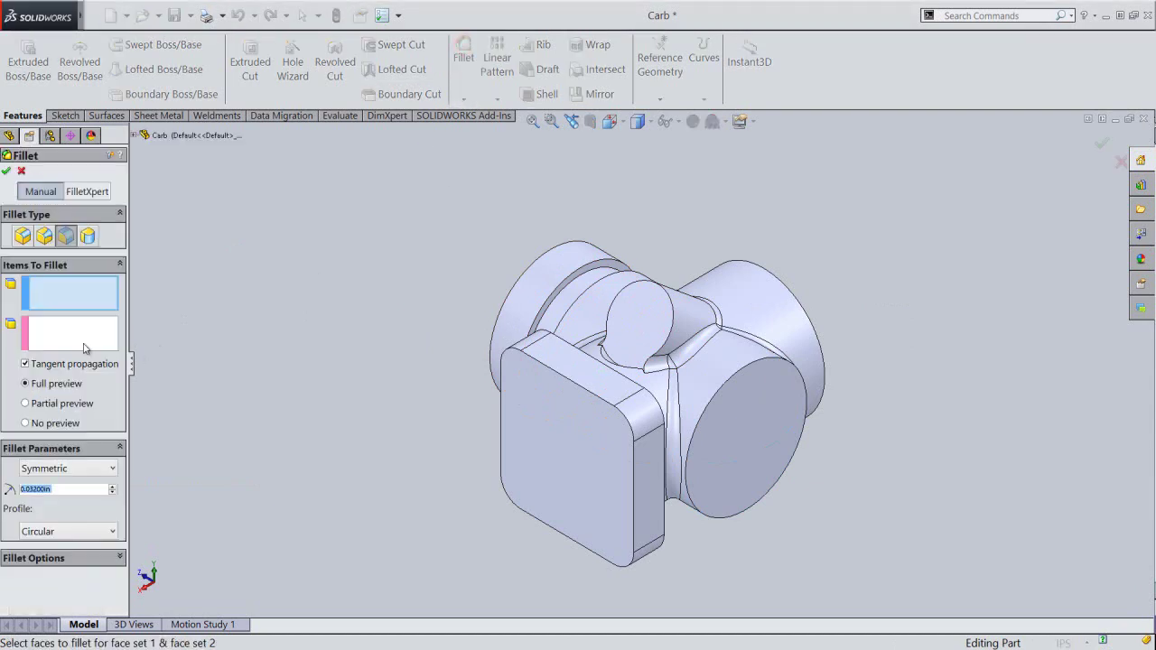
pyautogui.click(21, 236)
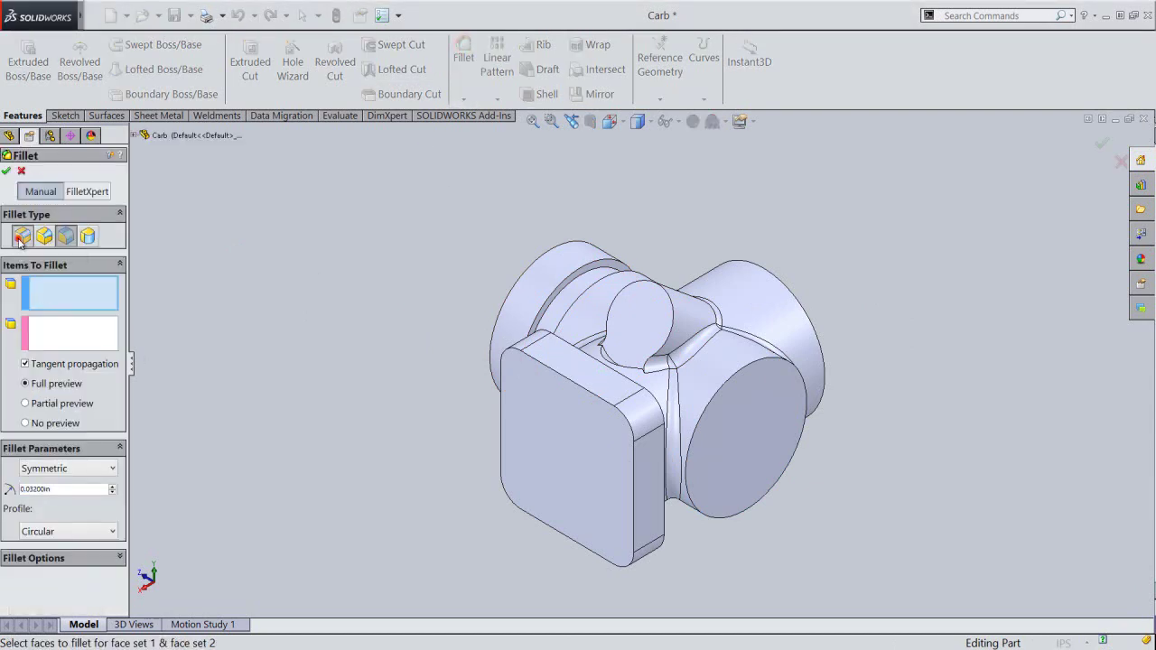
pyautogui.doubleClick(60, 446)
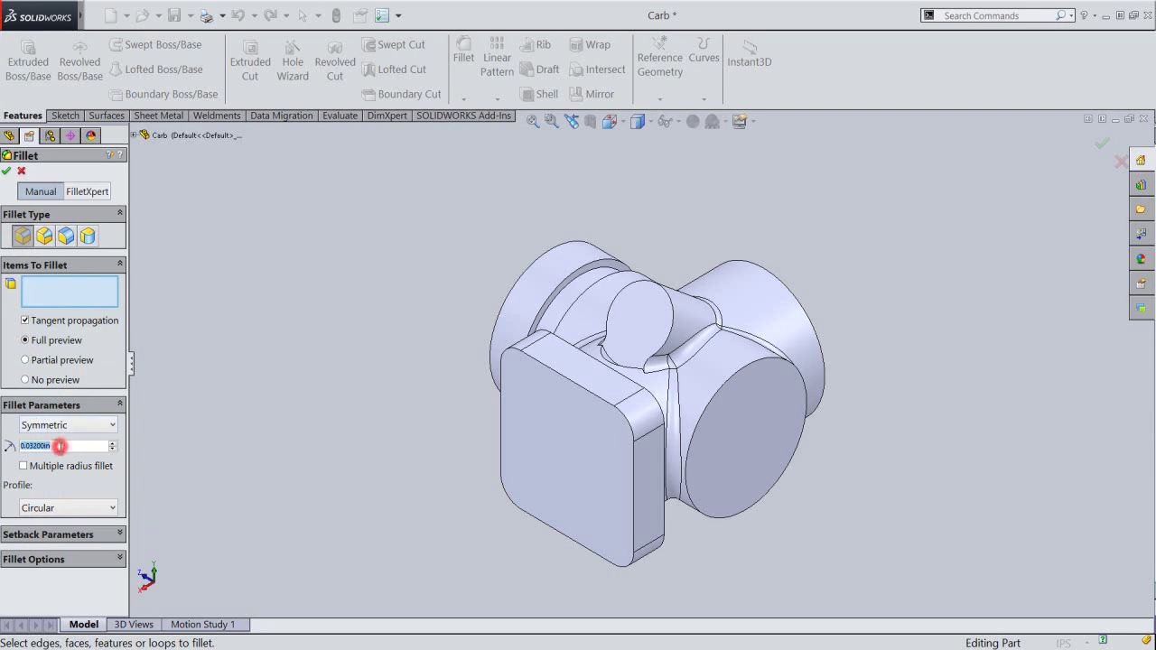
pyautogui.write('.015')
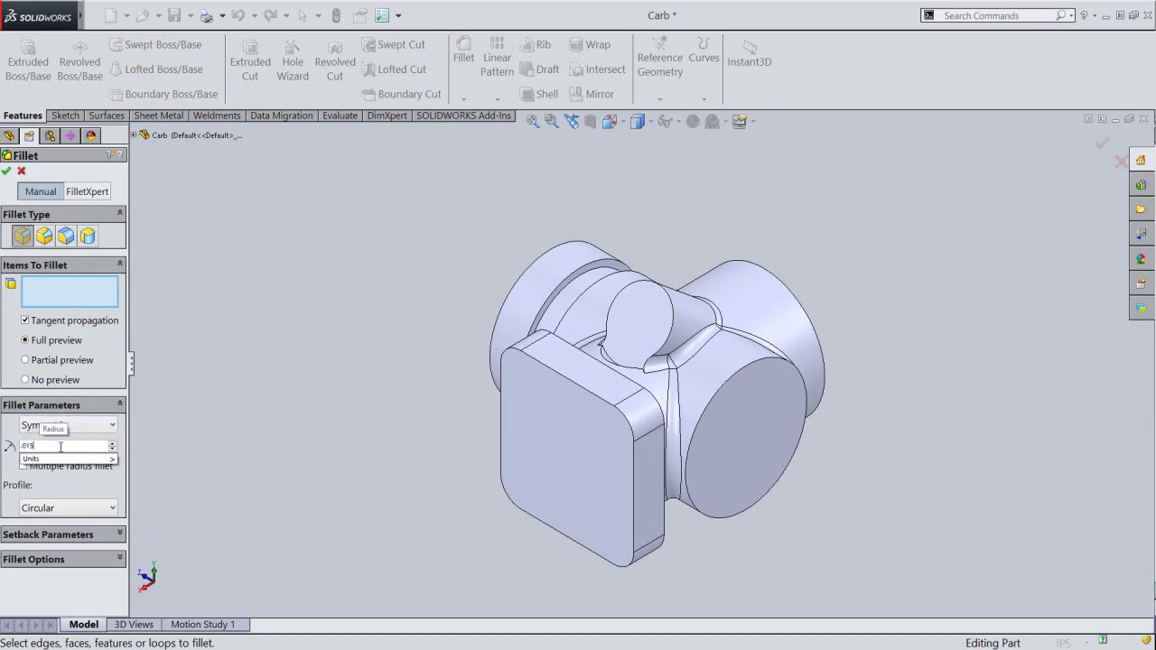
pyautogui.press('Return')
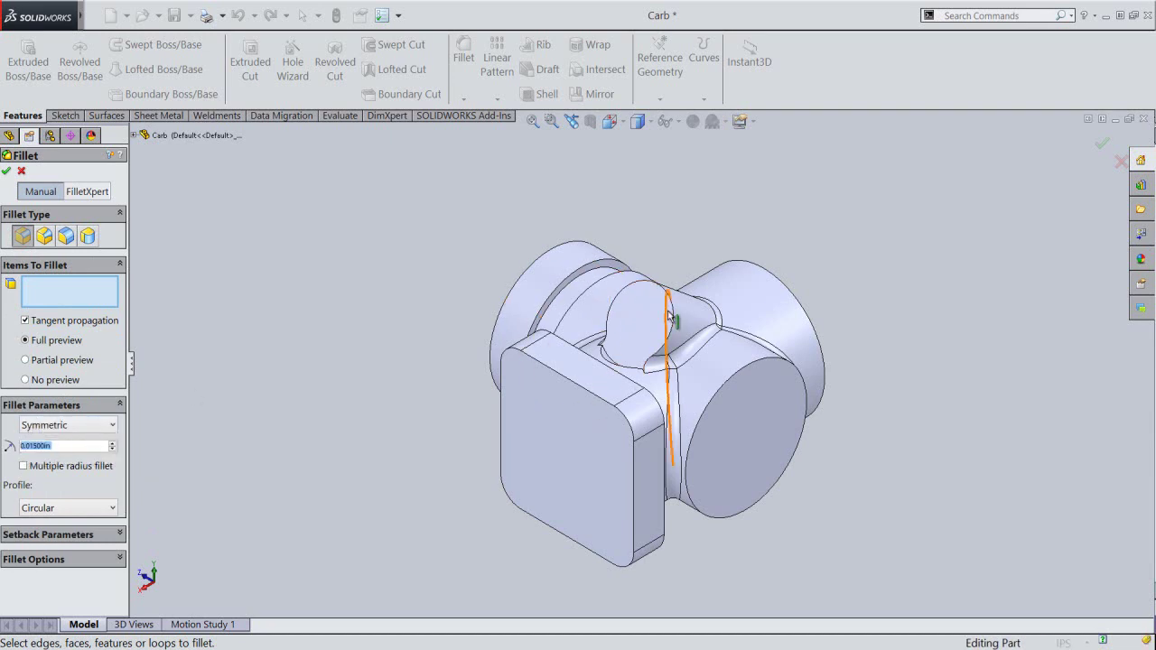
pyautogui.click(673, 316)
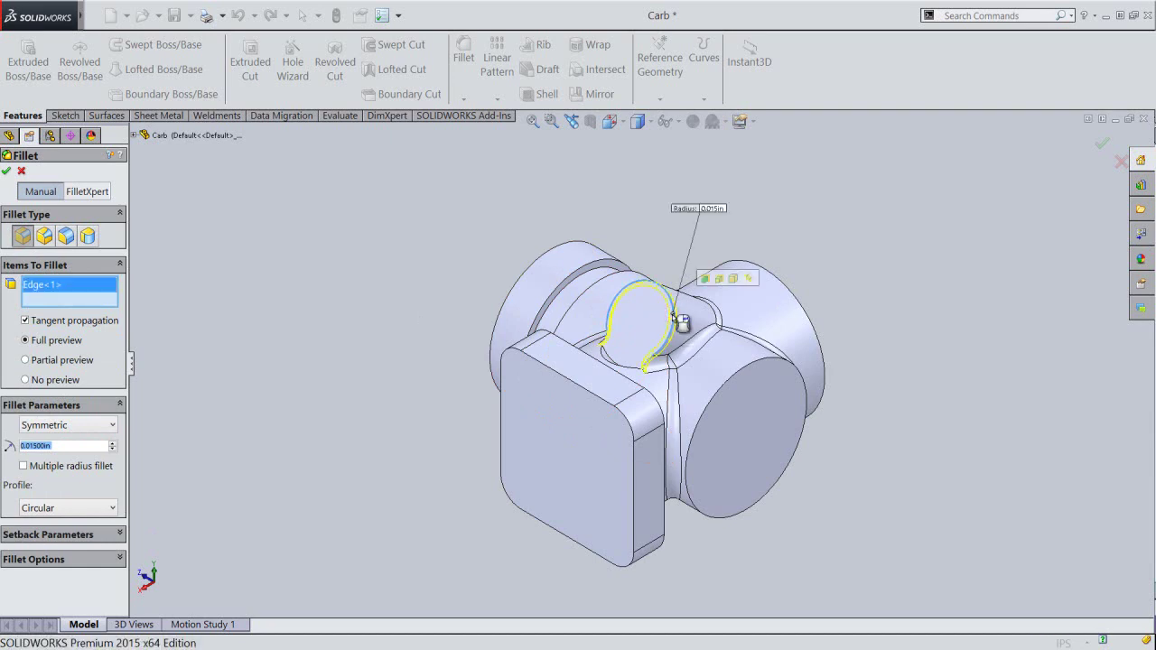
pyautogui.rightClick(428, 271)
pyautogui.click(435, 393)
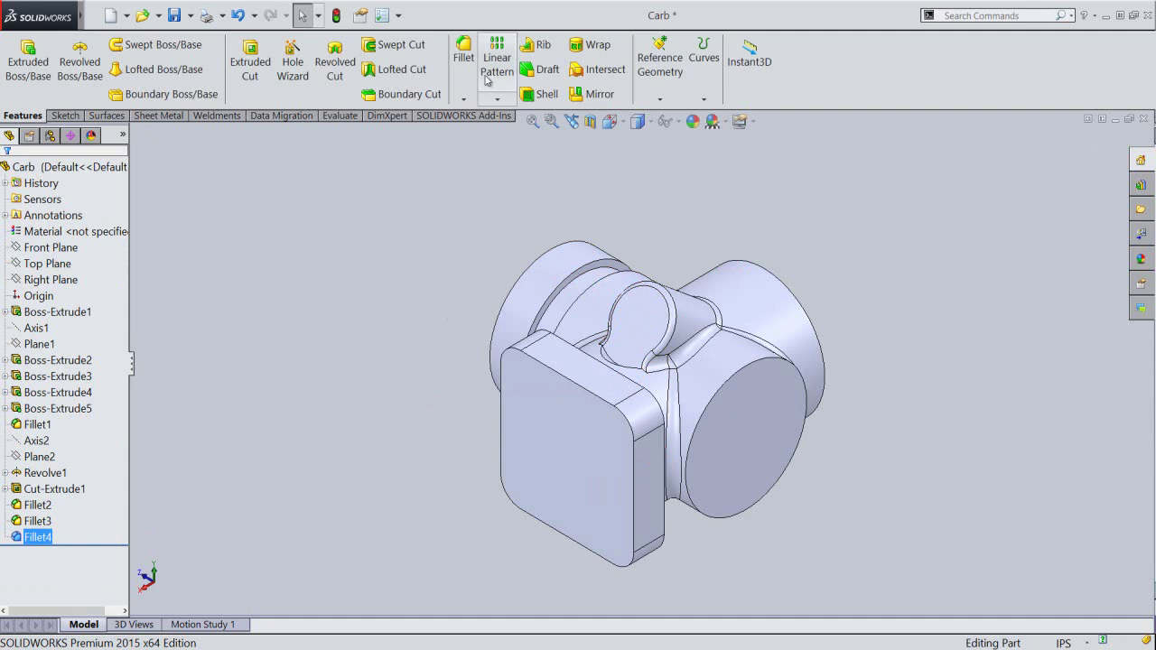
# Fillet the edge at the small boss's base with a 0.015 in radius.
pyautogui.click(463, 54)
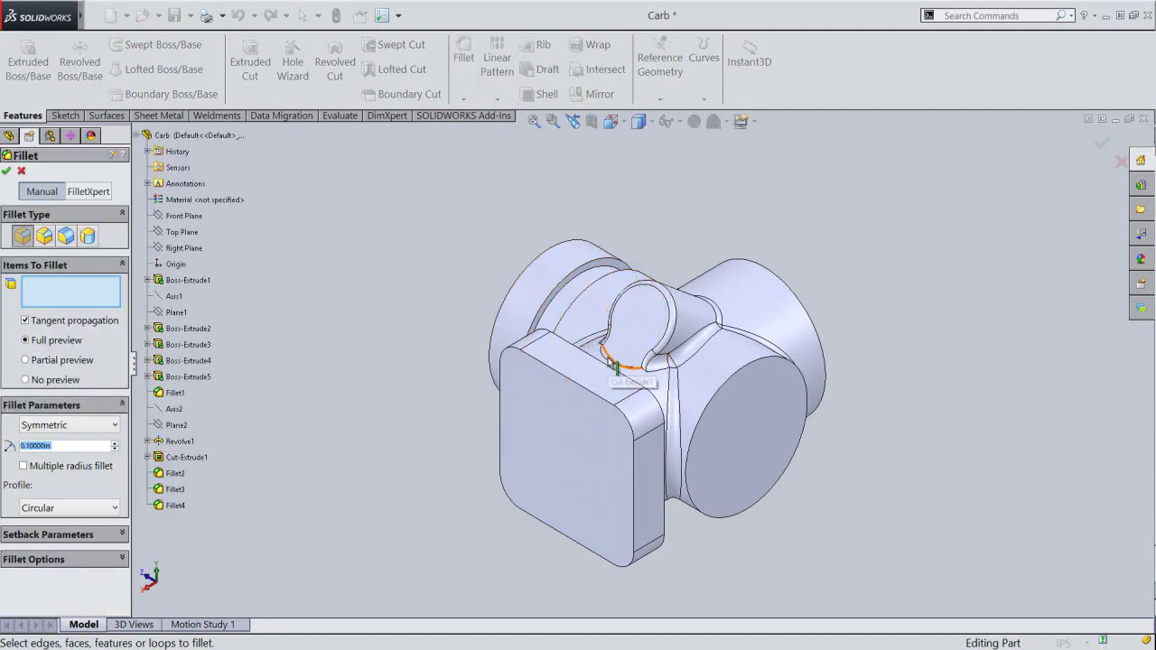
pyautogui.click(614, 366)
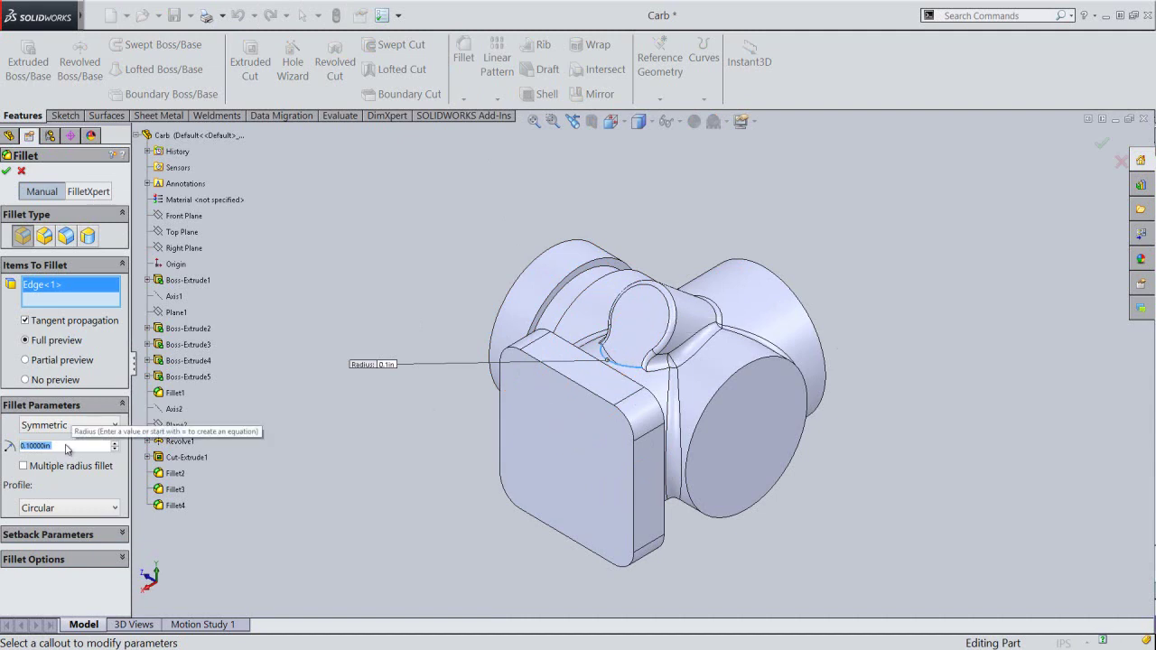
pyautogui.write('.015')
pyautogui.press('Return')
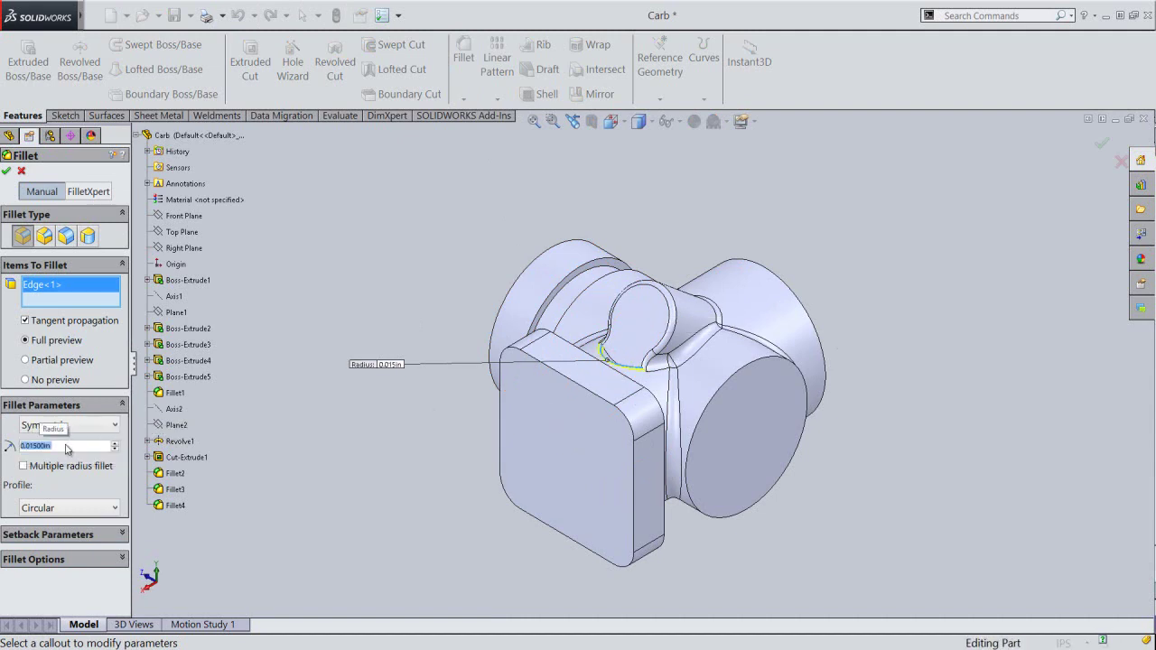
pyautogui.click(6, 171)
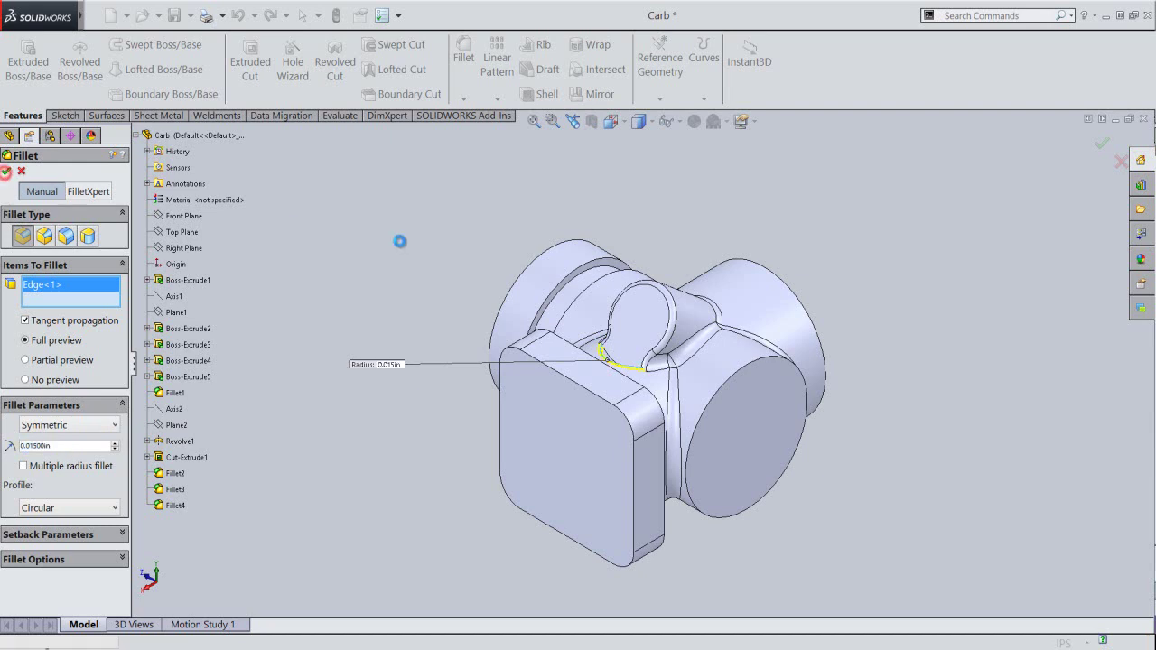
# Fillet the remaining edge at the small boss's base with 0.015 in.
pyautogui.scroll(-2, 578, 343)
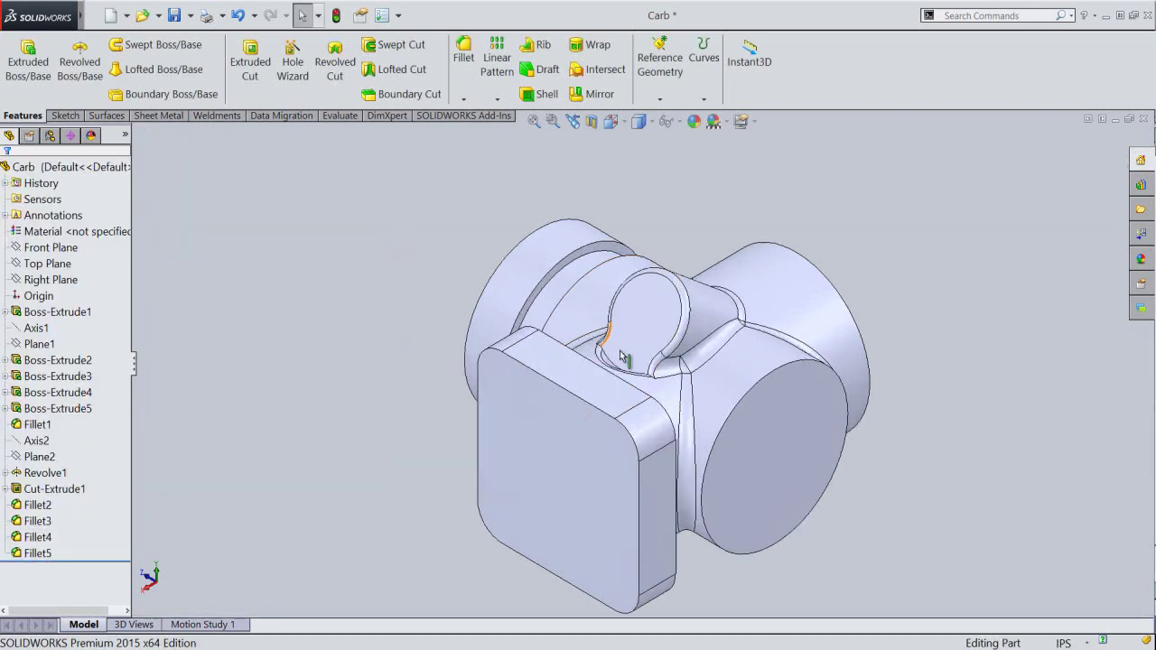
pyautogui.scroll(-3, 605, 365)
pyautogui.scroll(-2, 600, 364)
pyautogui.click(599, 366)
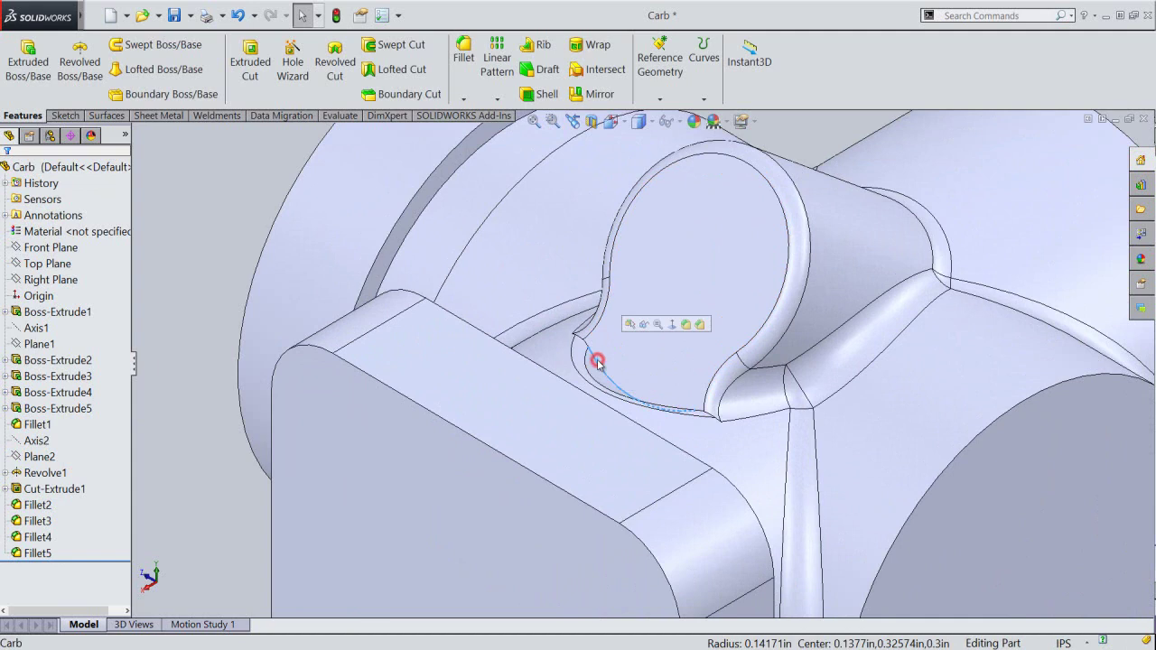
pyautogui.click(681, 321)
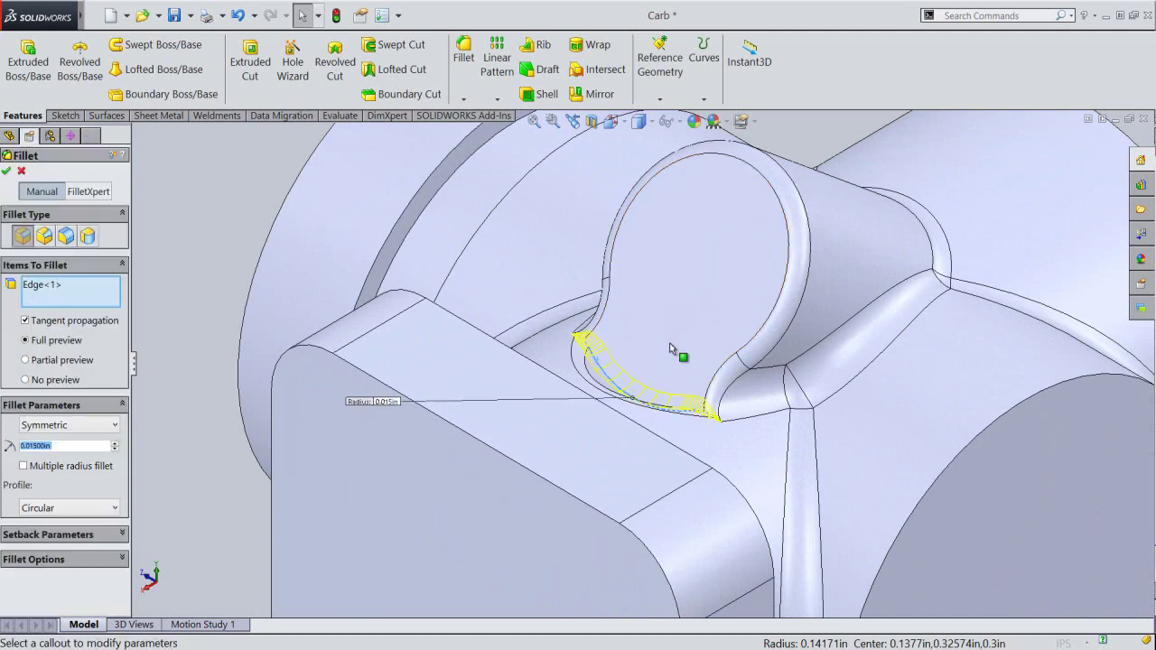
pyautogui.click(7, 172)
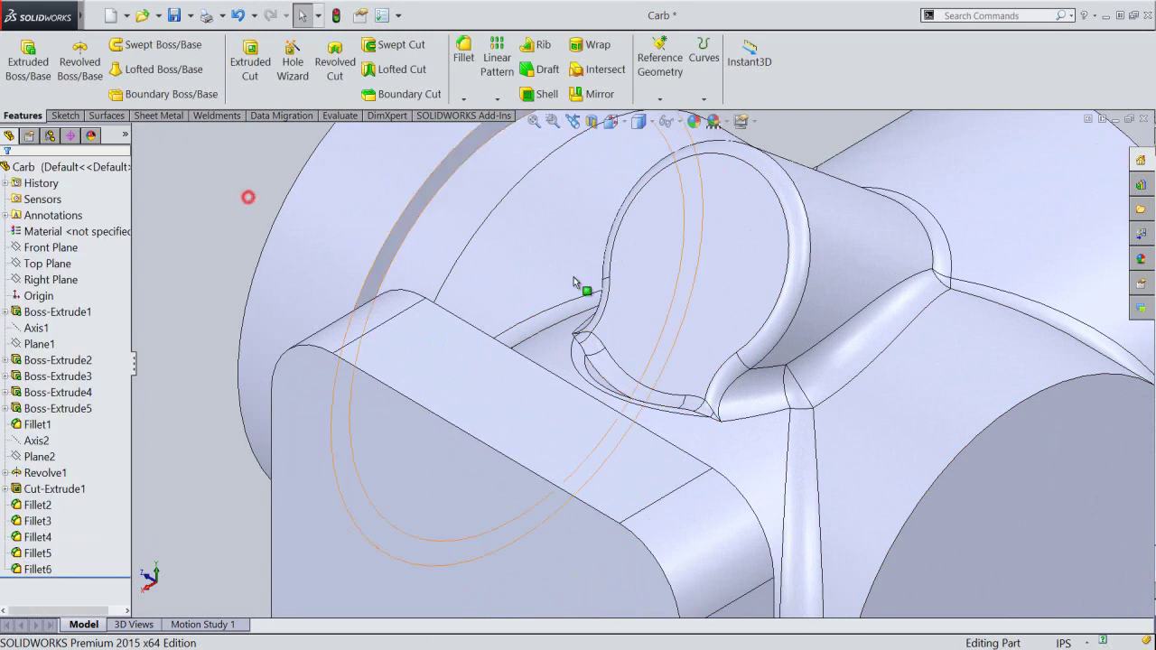
# Inspect the boss fillets, zoom the model to fit, and save the part.
pyautogui.moveTo(647, 211)
pyautogui.mouseDown(button='middle')
pyautogui.moveTo(701, 248)
pyautogui.moveTo(692, 298)
pyautogui.mouseUp(button='middle')
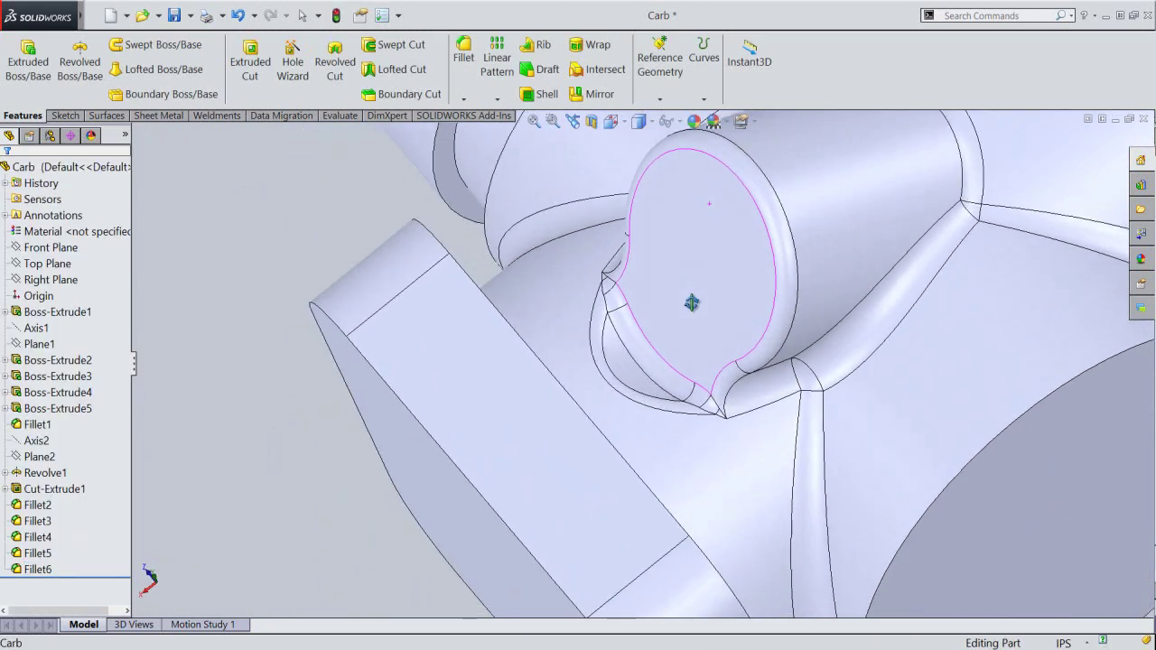
pyautogui.click(574, 123)
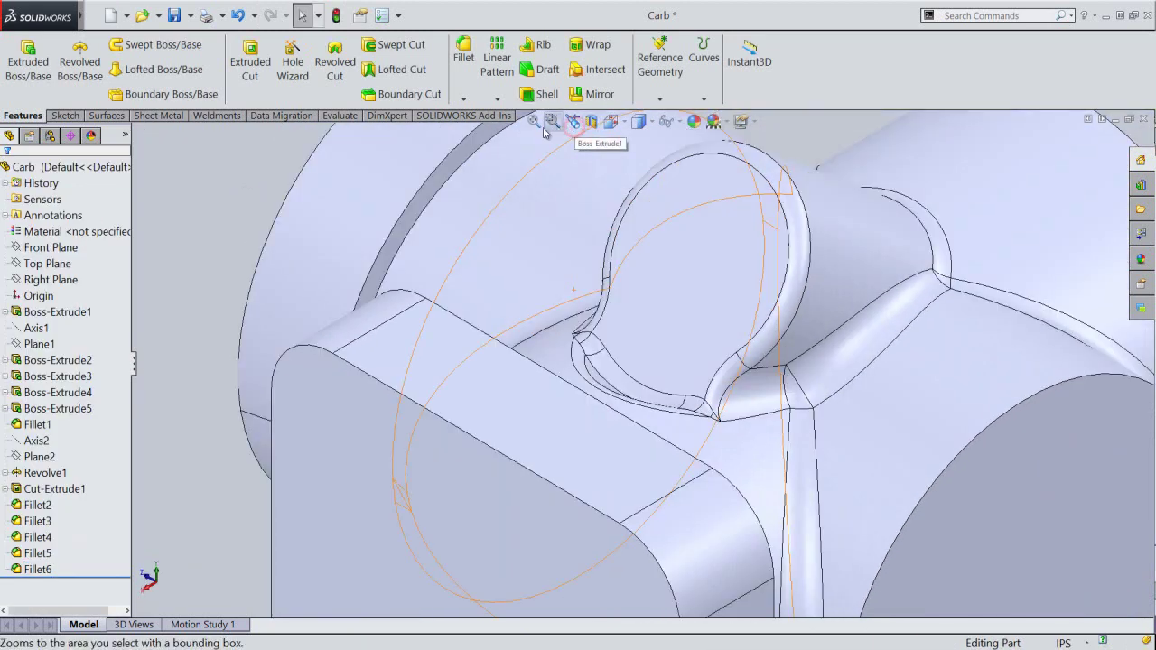
pyautogui.click(535, 122)
pyautogui.click(337, 15)
pyautogui.click(174, 16)
pyautogui.click(281, 258)
# Start Sketch8 on the round end face and convert its circular edge into the sketch.
pyautogui.click(728, 435)
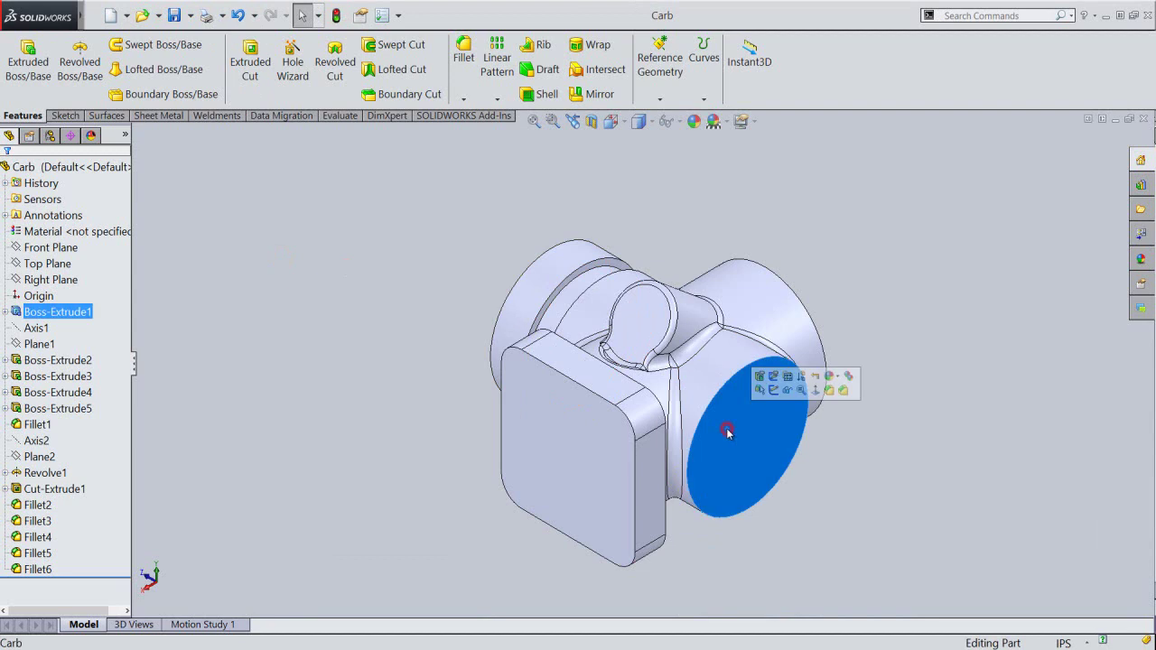
pyautogui.click(772, 390)
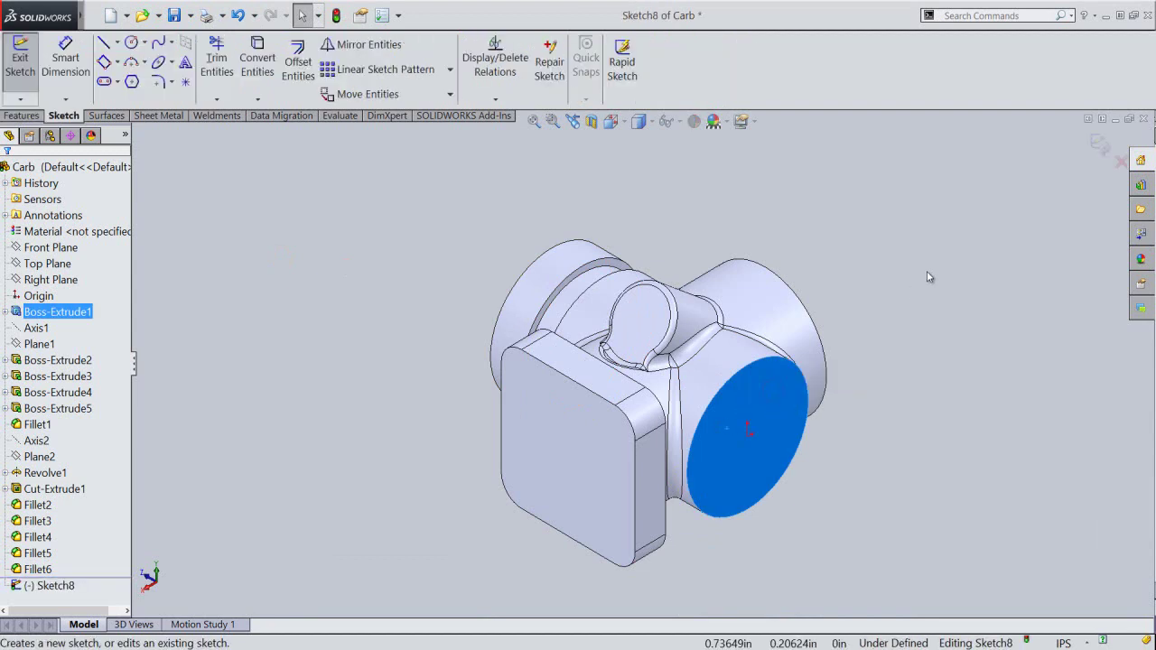
pyautogui.click(927, 273)
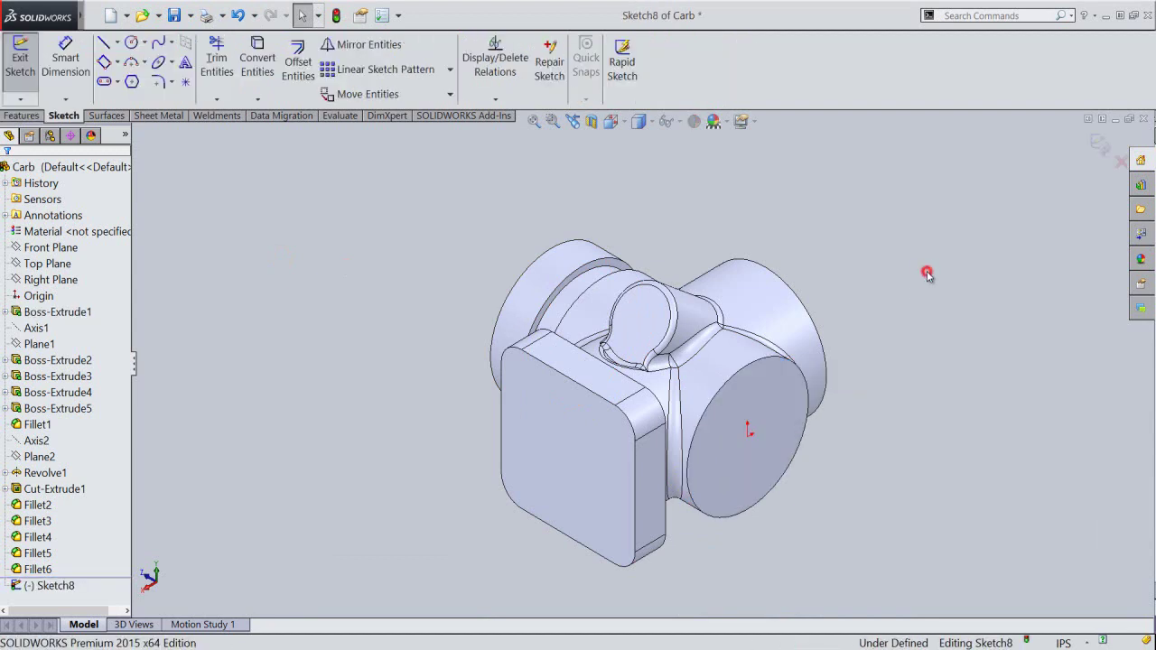
pyautogui.click(258, 47)
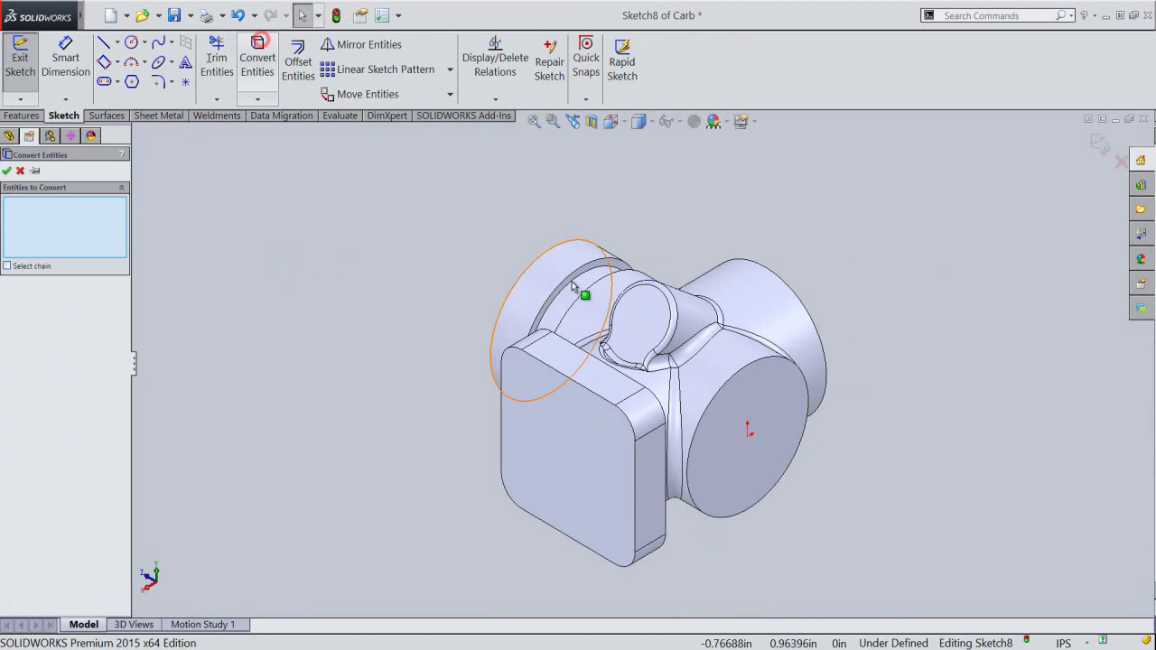
pyautogui.click(734, 386)
pyautogui.rightClick(762, 397)
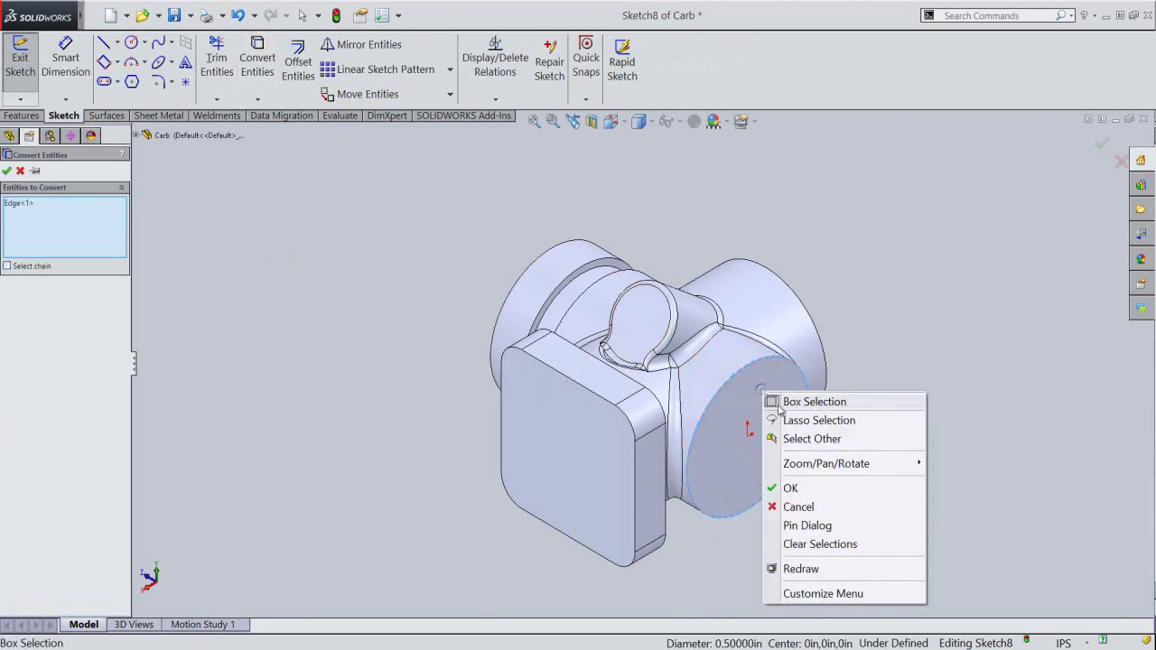
pyautogui.click(808, 488)
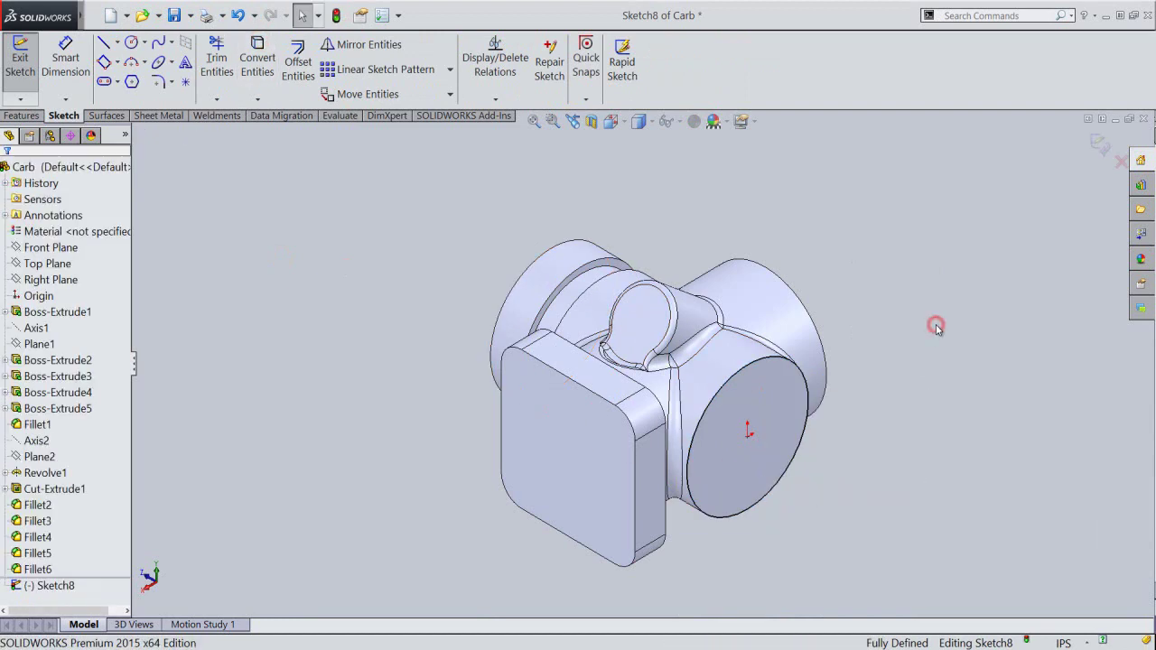
# Offset the edge 0.0529 in inward, making the original a construction circle, then exit the sketch.
pyautogui.click(298, 63)
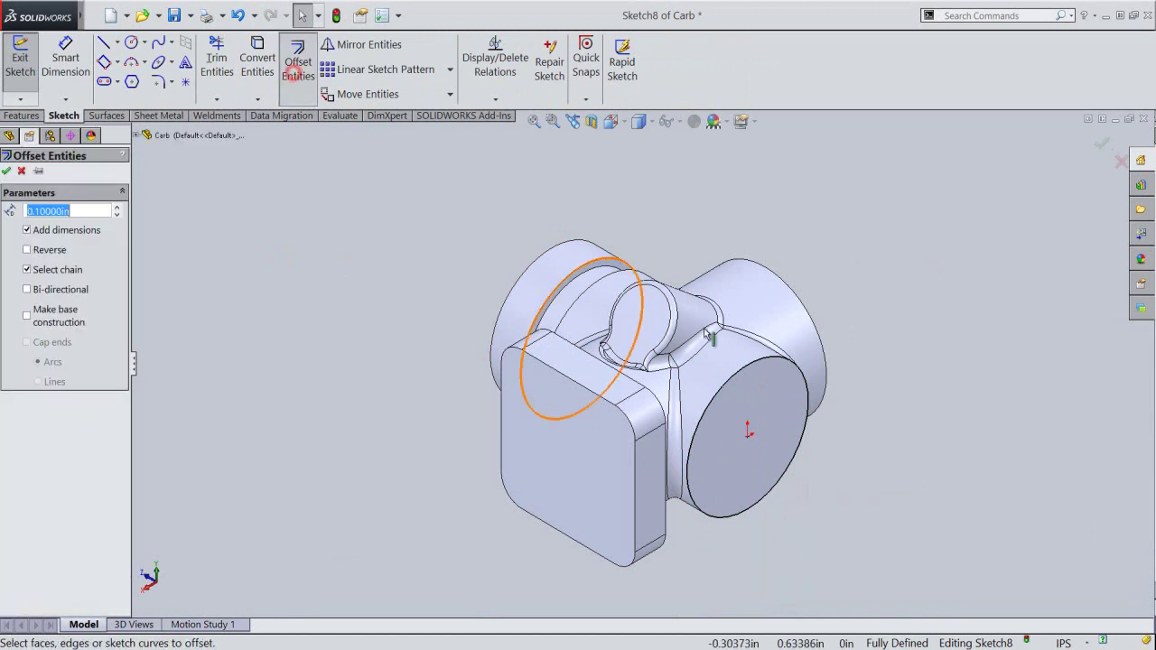
pyautogui.click(731, 379)
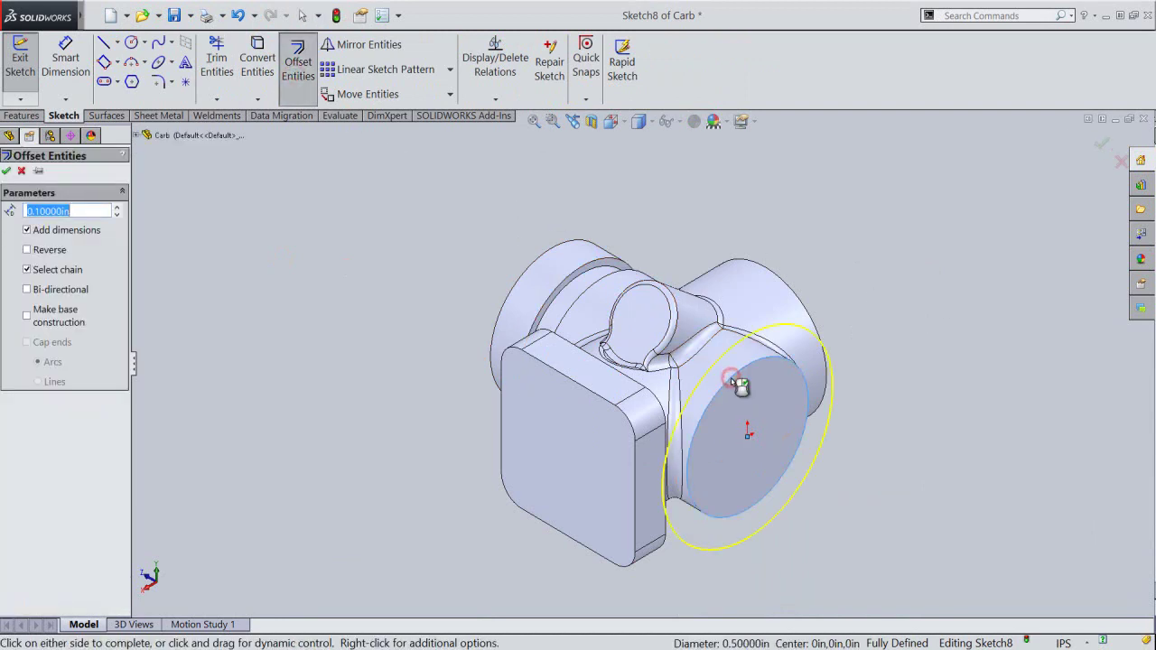
pyautogui.click(27, 250)
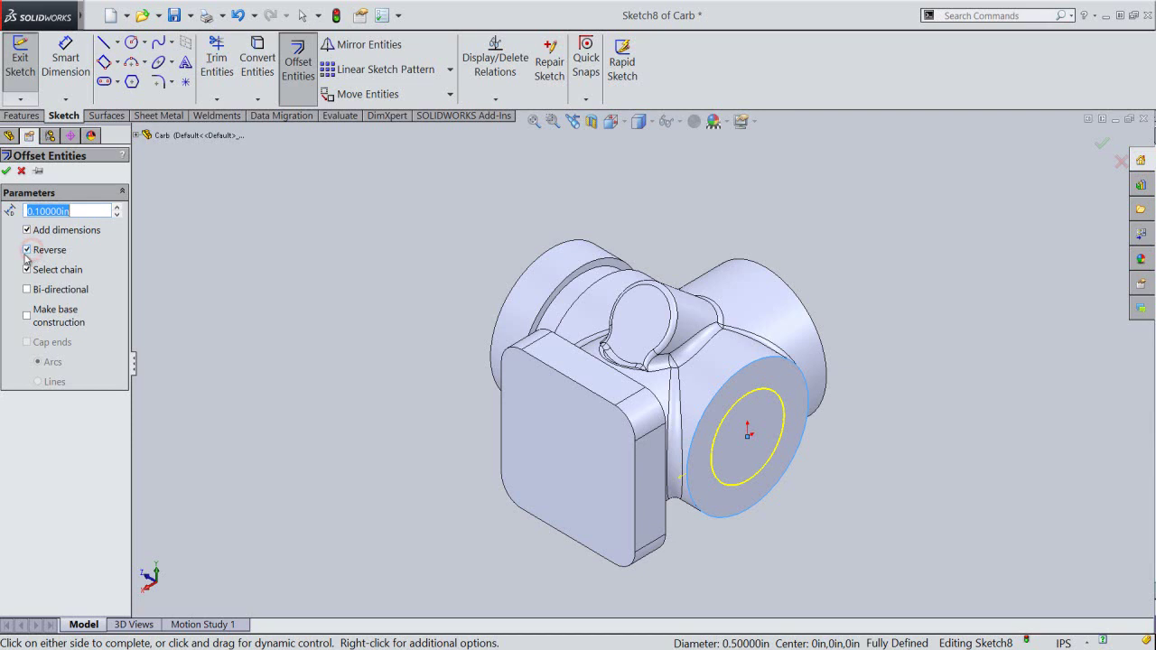
pyautogui.click(27, 316)
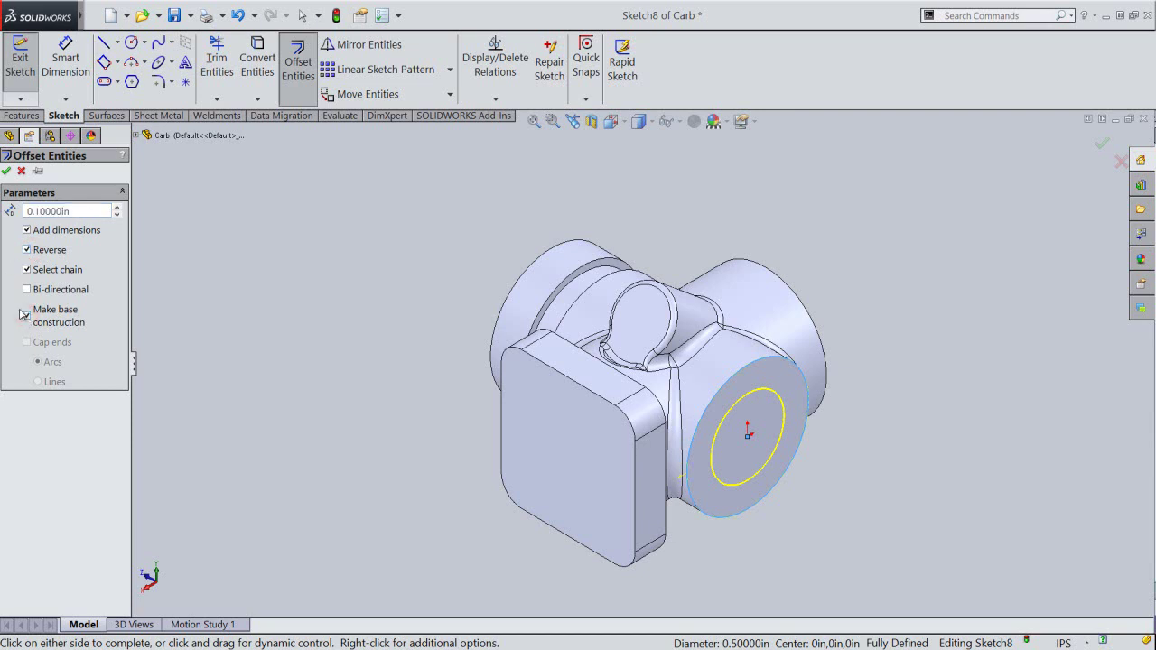
pyautogui.doubleClick(80, 215)
pyautogui.press('BackSpace')
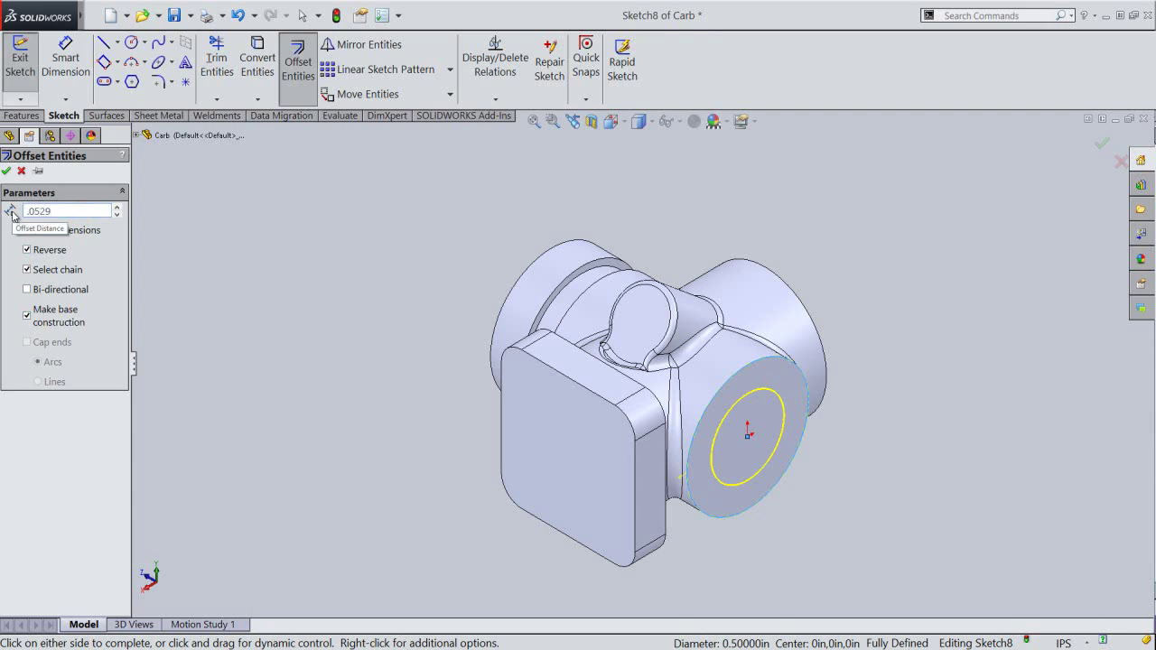
pyautogui.press('Return')
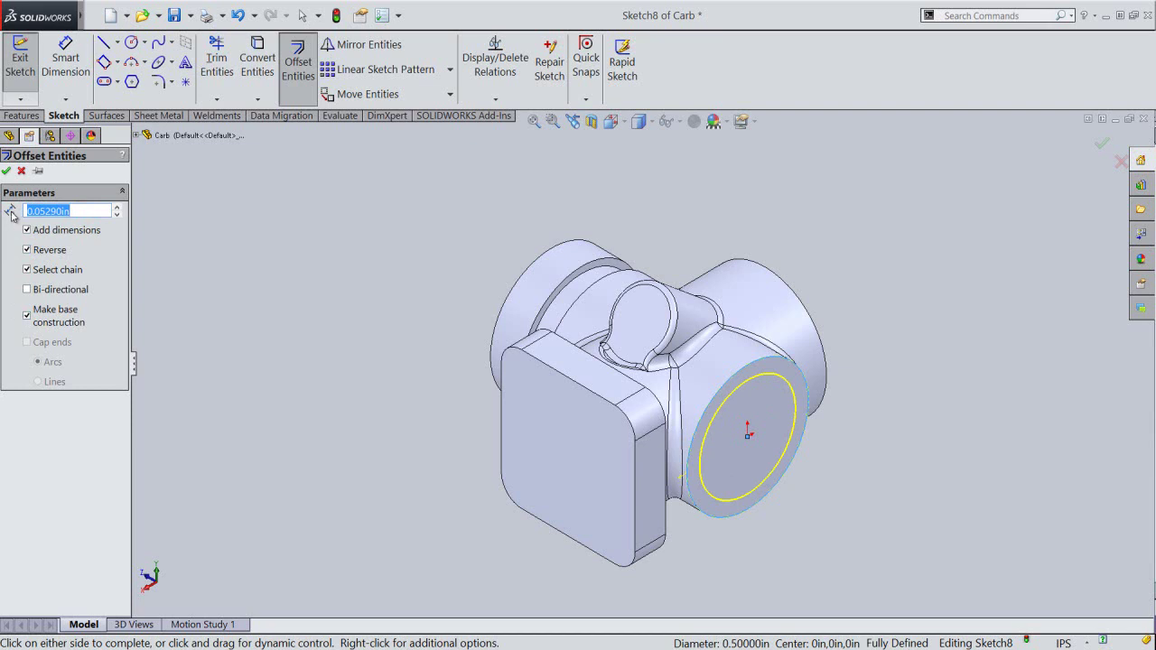
pyautogui.click(6, 173)
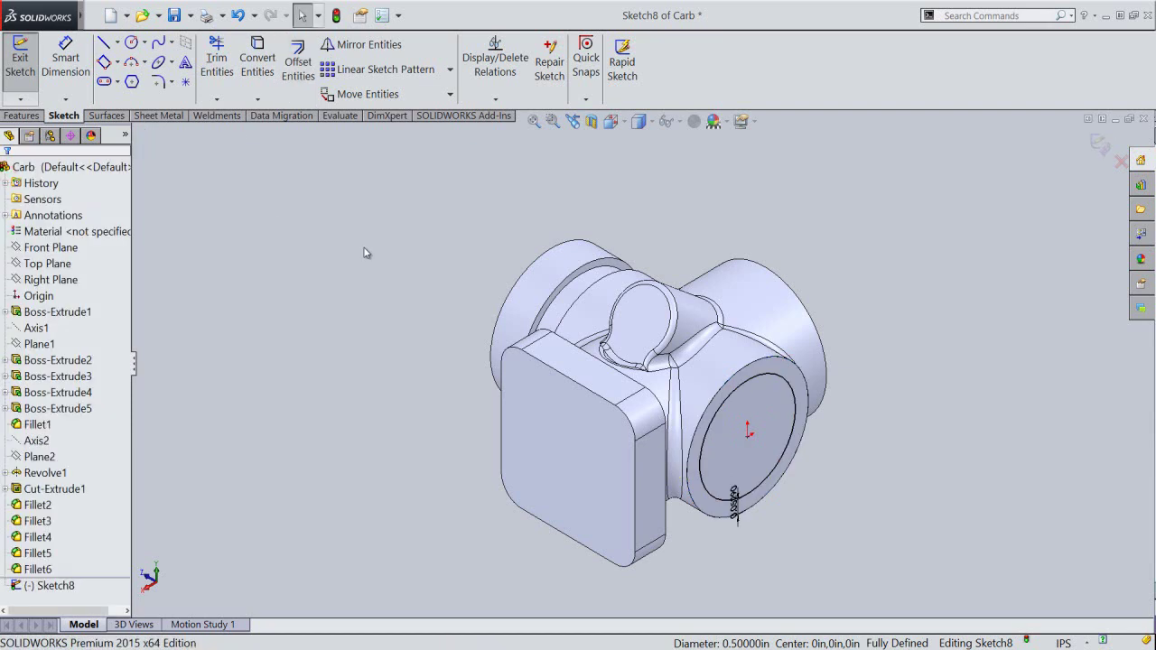
pyautogui.click(1098, 147)
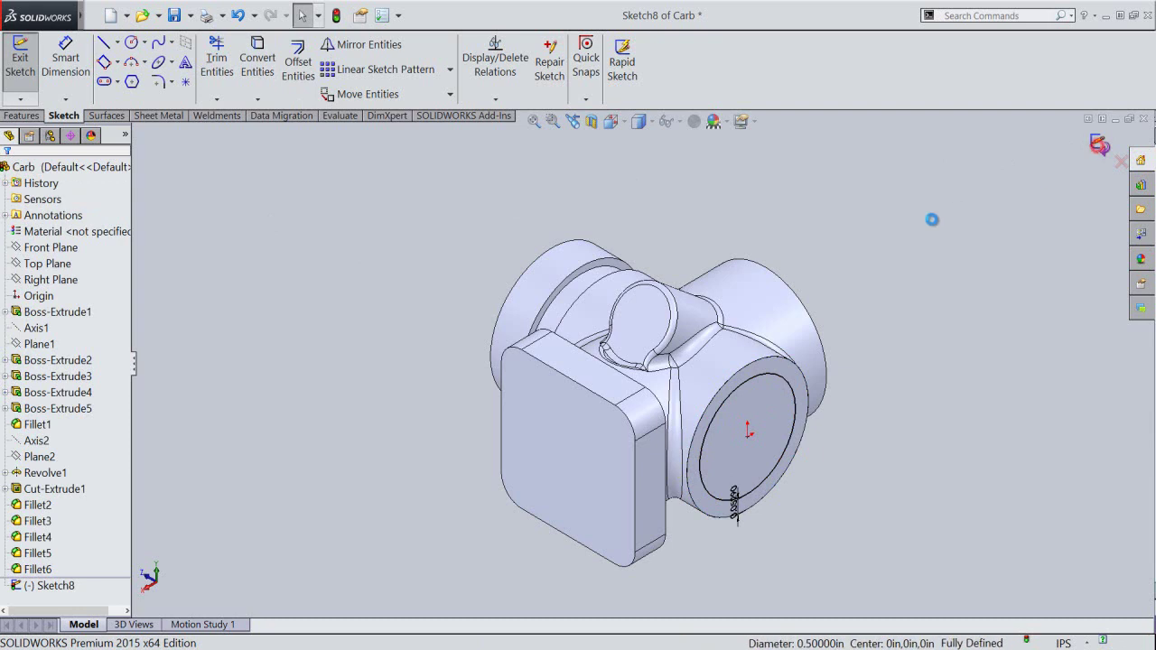
# Extrude the Sketch8 offset circle as a Blind boss 0.2in deep from the round end face.
pyautogui.click(776, 384)
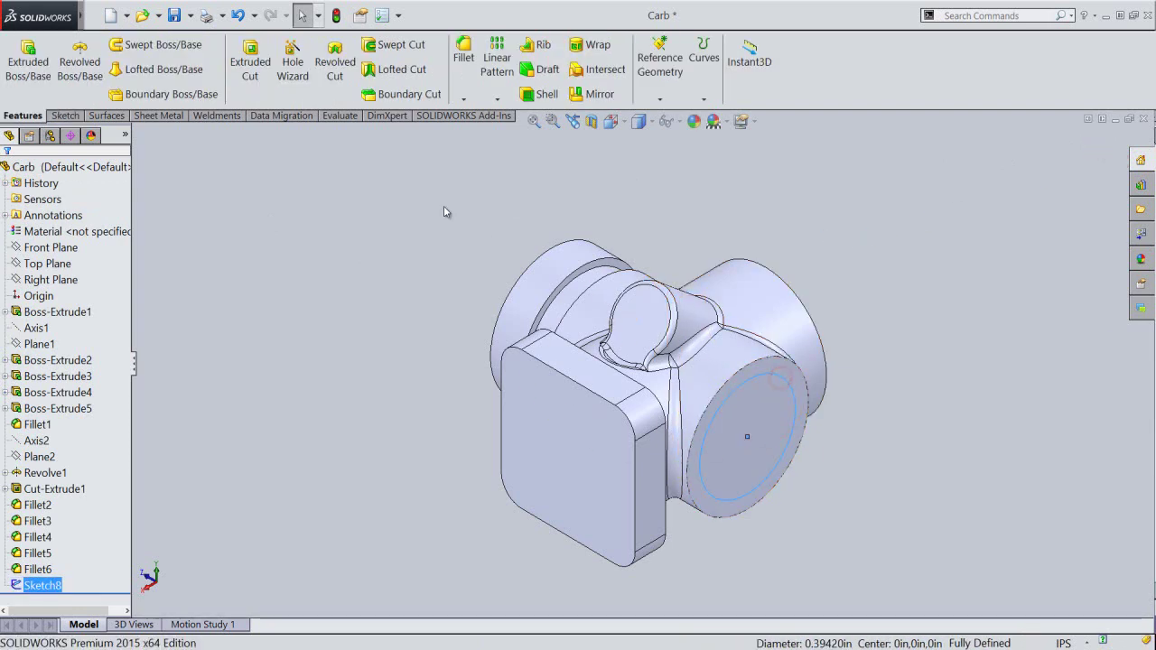
pyautogui.click(28, 60)
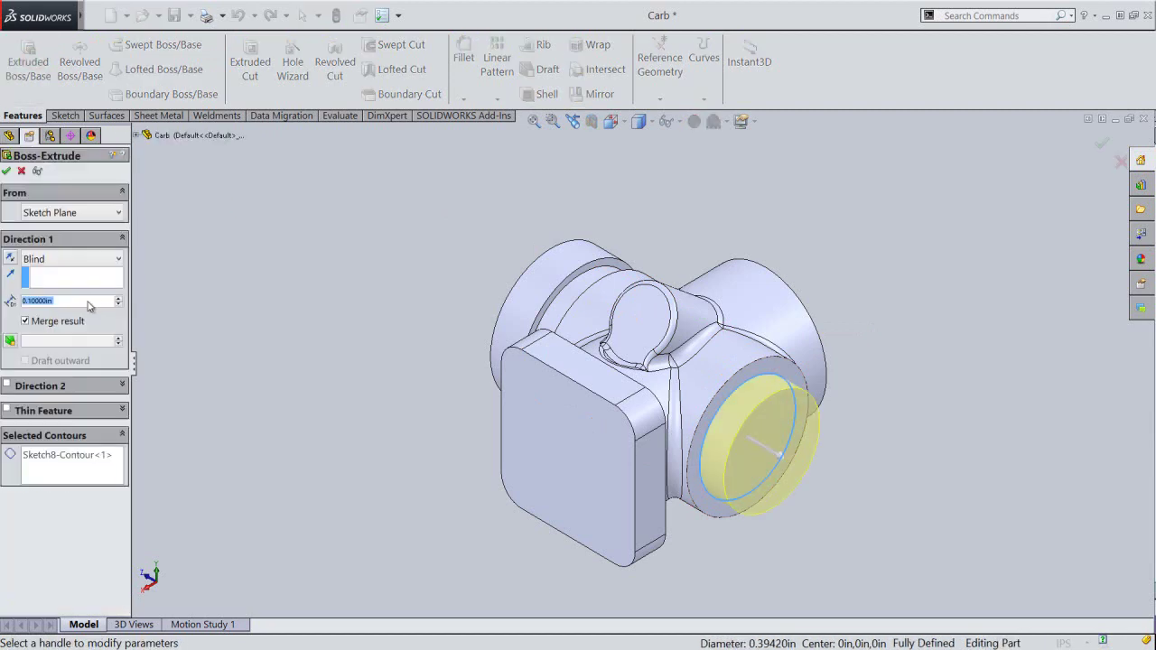
pyautogui.write('1.3')
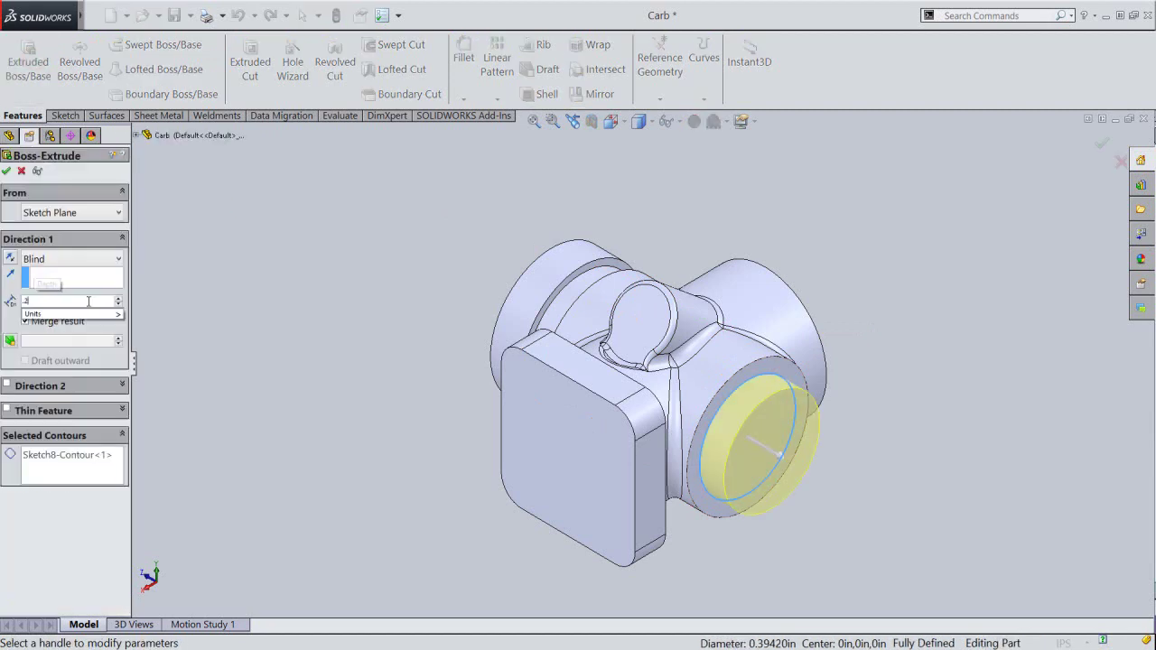
pyautogui.press('Return')
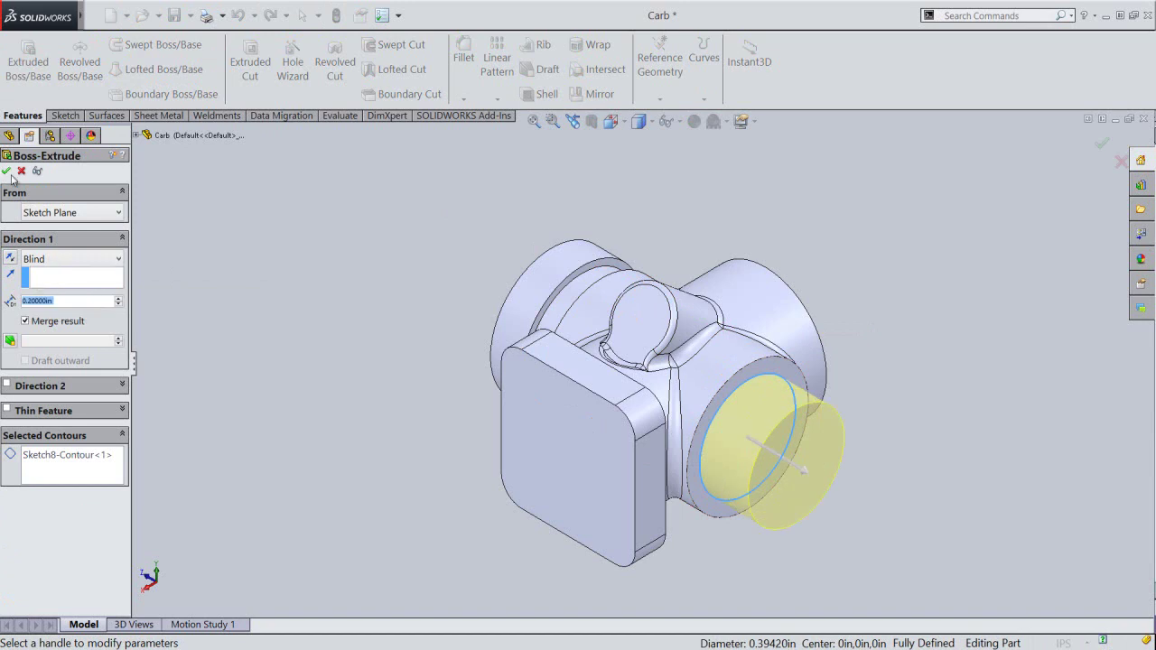
pyautogui.click(6, 172)
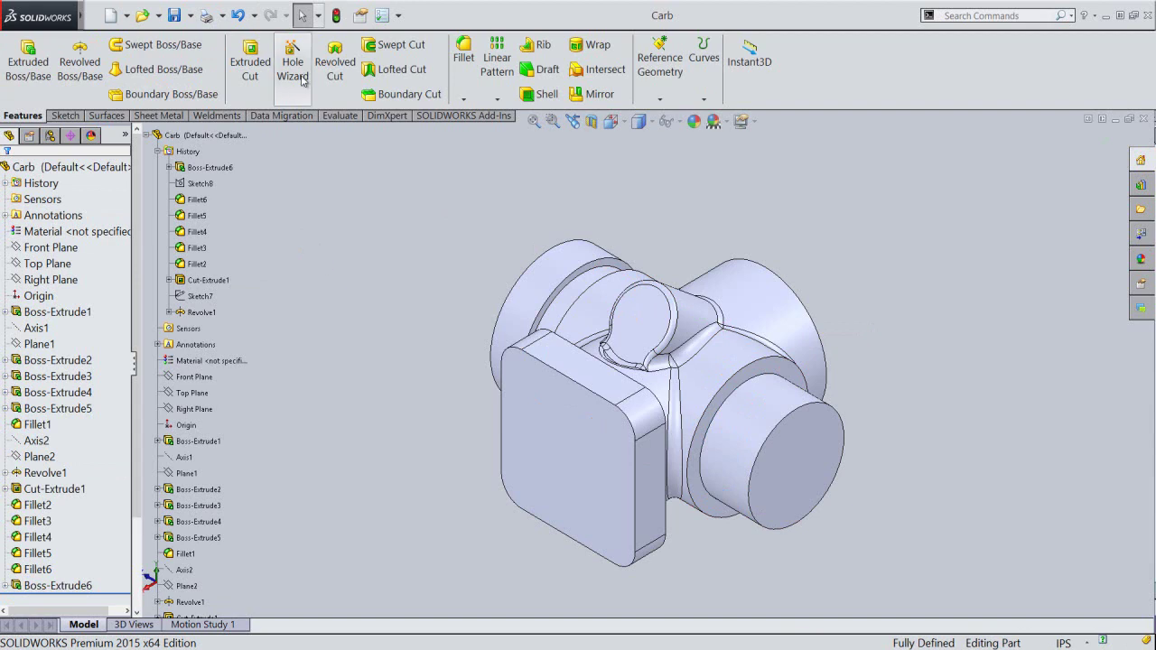
pyautogui.click(387, 267)
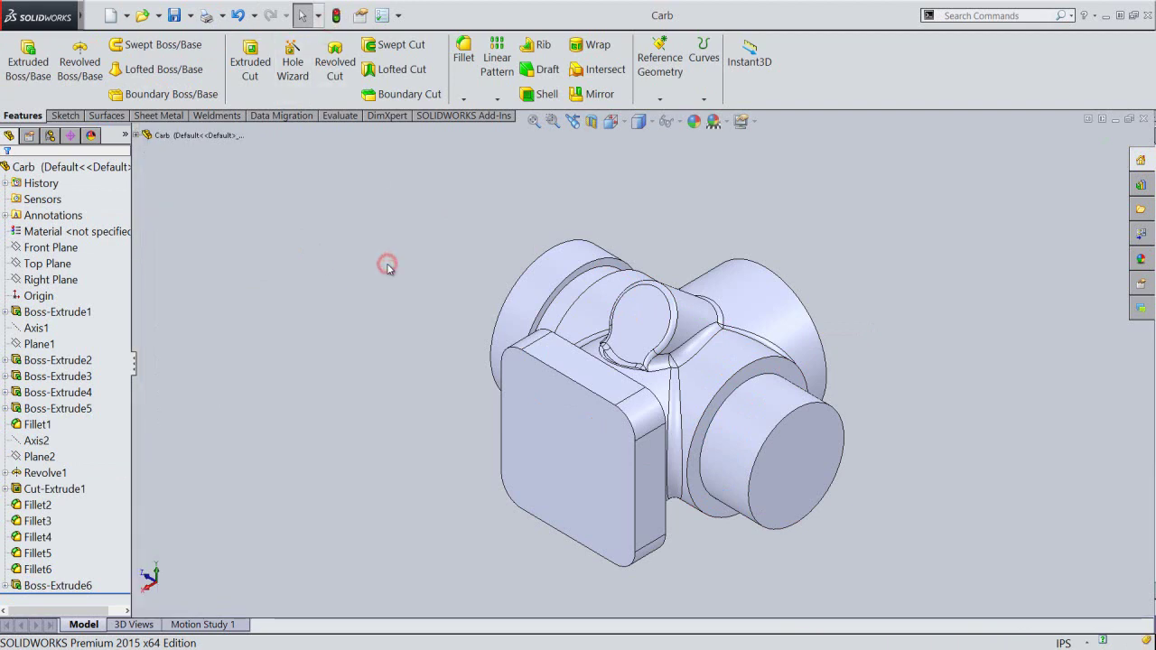
# Turn the part to the opposite isometric view to face the round end.
pyautogui.click(612, 123)
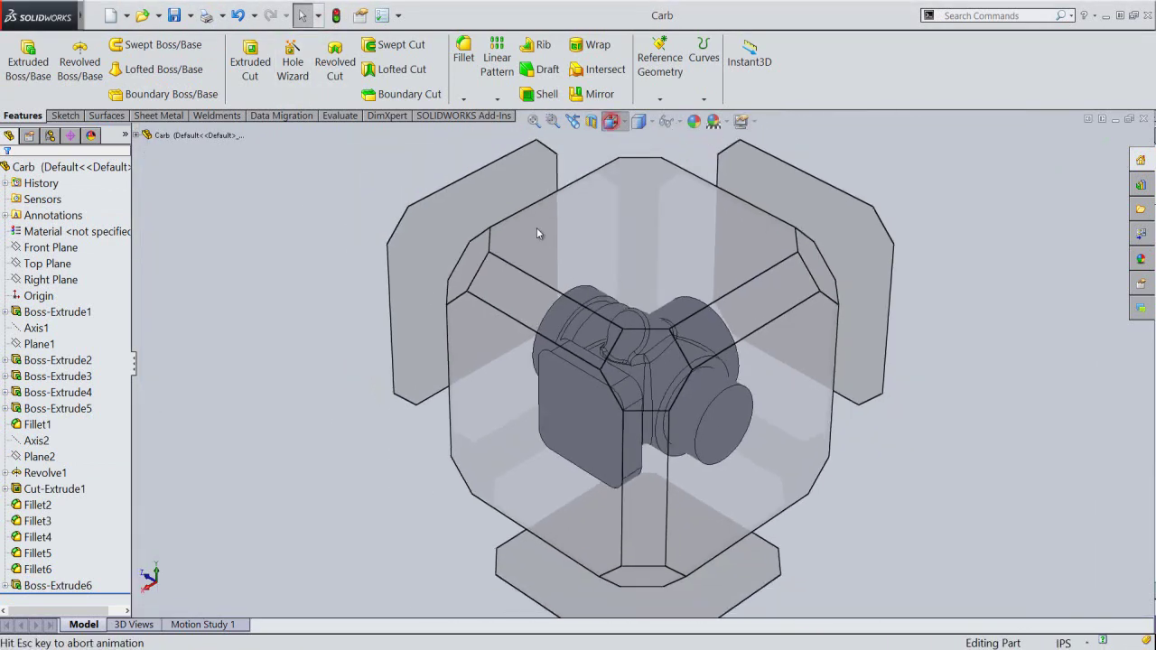
pyautogui.click(516, 296)
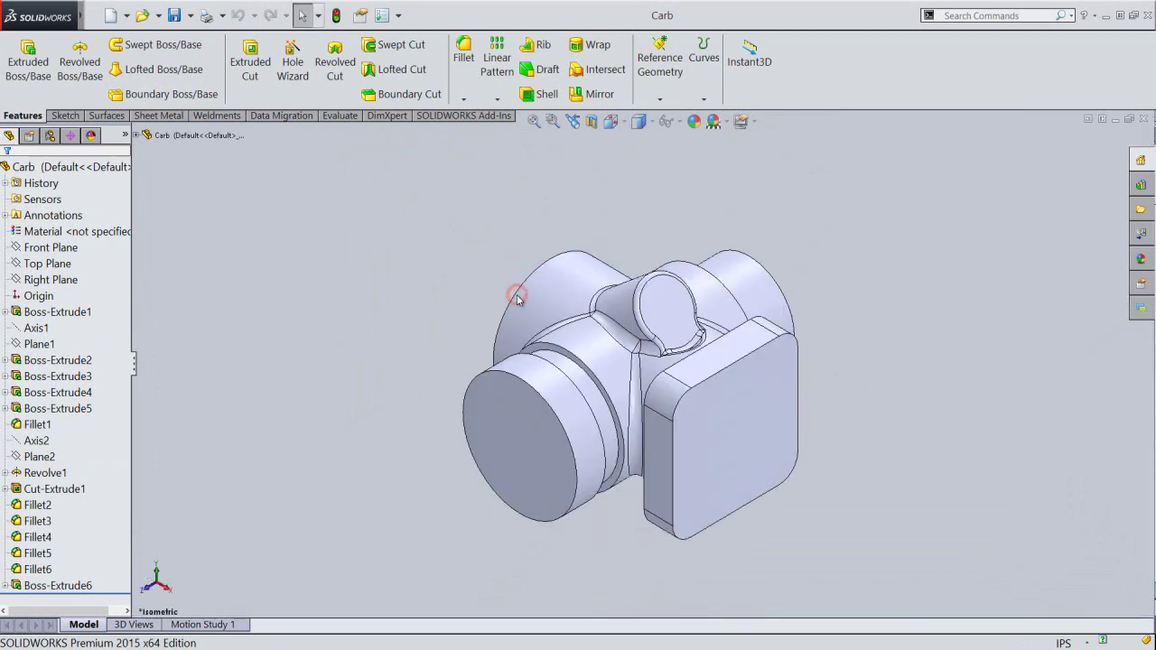
pyautogui.click(523, 450)
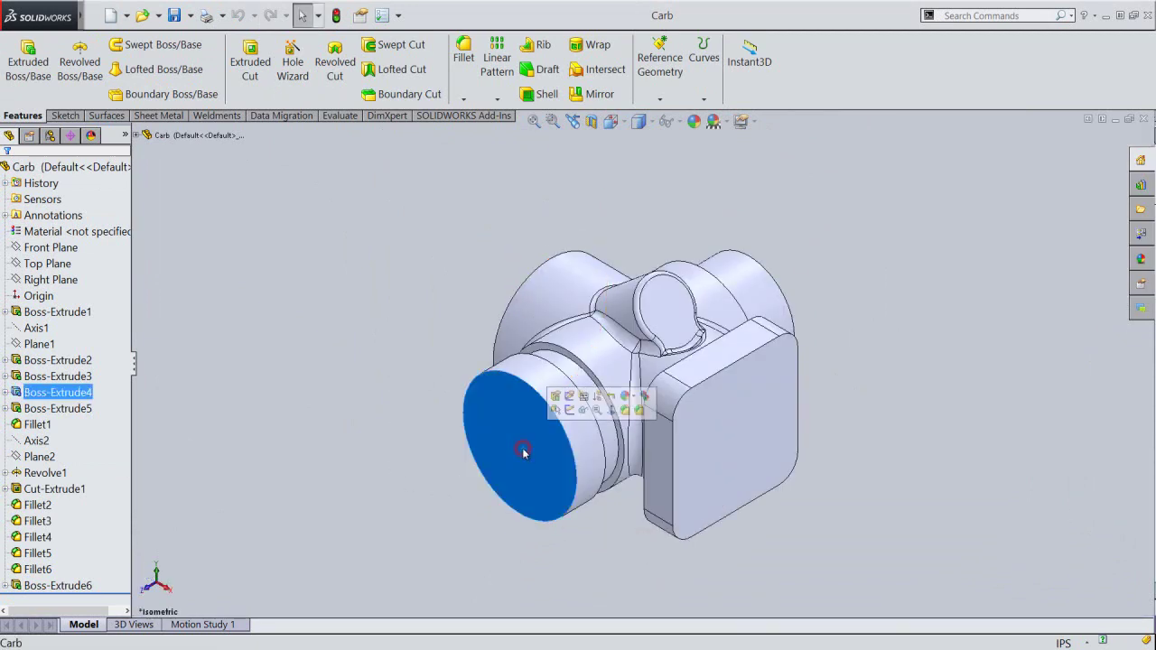
pyautogui.click(421, 375)
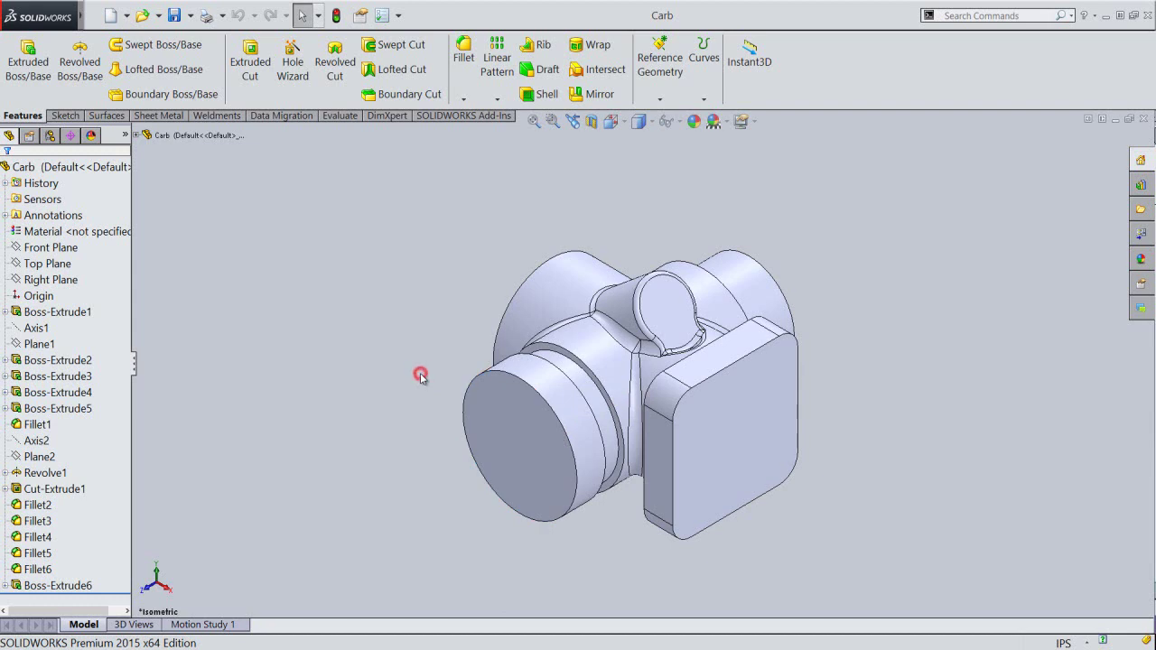
# Start a Hole Wizard countersink with custom sizing: 1/4in through hole, 0.4250in countersink, 60° angle.
pyautogui.click(289, 50)
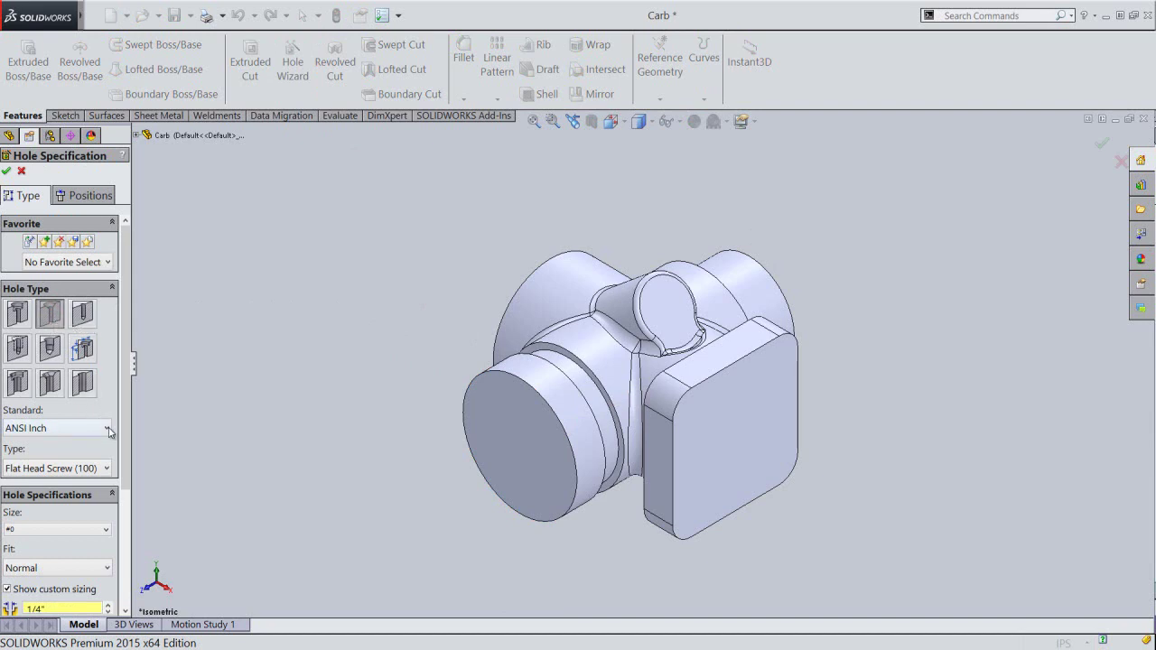
pyautogui.scroll(-1, 111, 452)
pyautogui.scroll(-2, 114, 488)
pyautogui.scroll(-2, 116, 524)
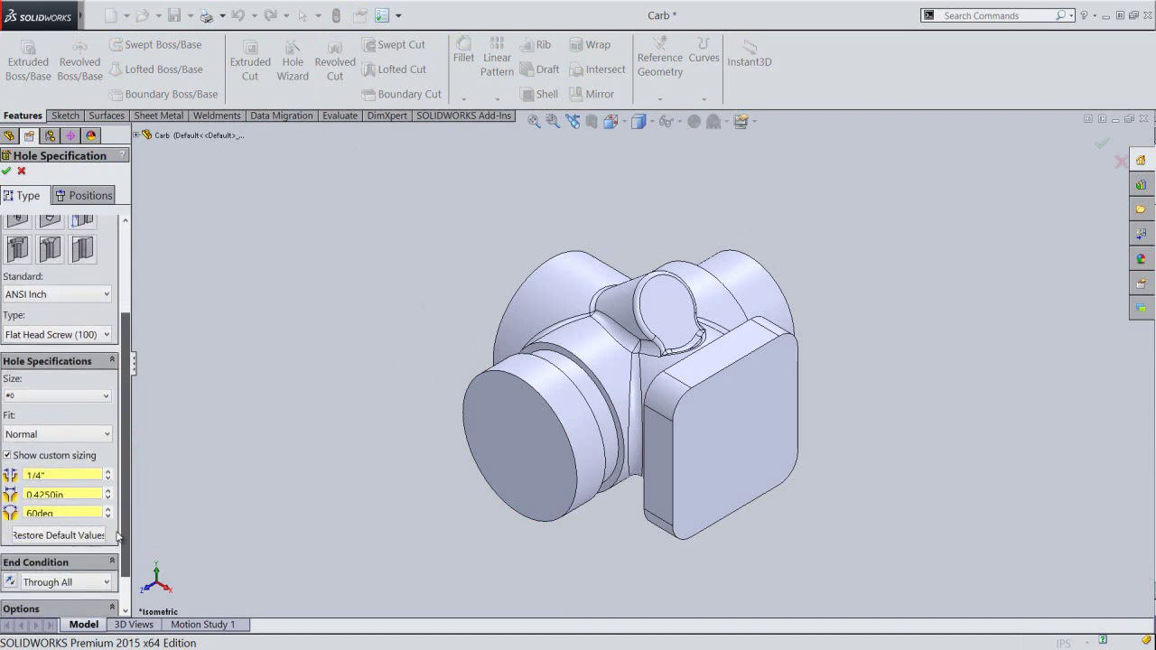
pyautogui.scroll(-1, 116, 537)
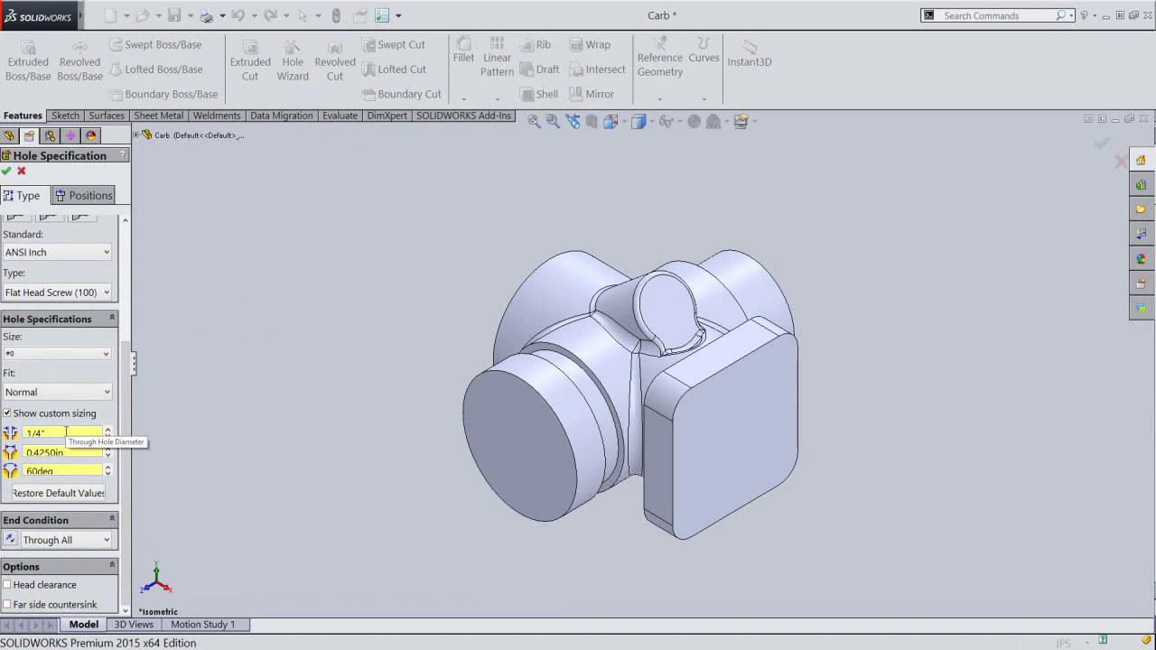
pyautogui.moveTo(66, 433); pyautogui.dragTo(13, 431)
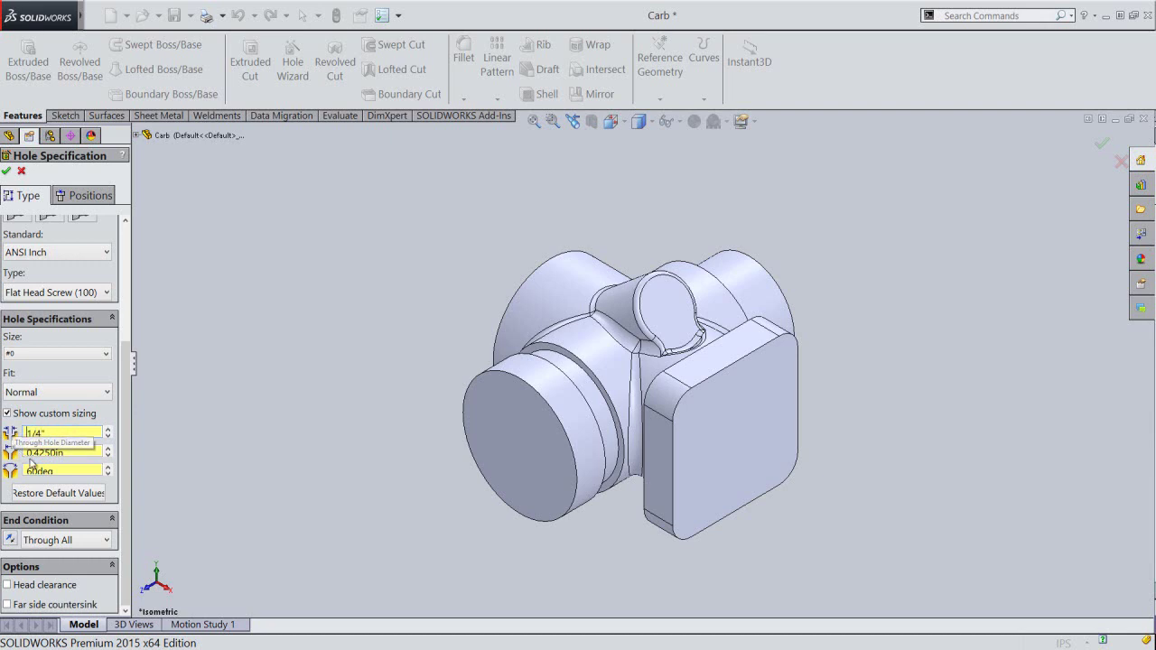
pyautogui.moveTo(72, 453); pyautogui.dragTo(30, 456)
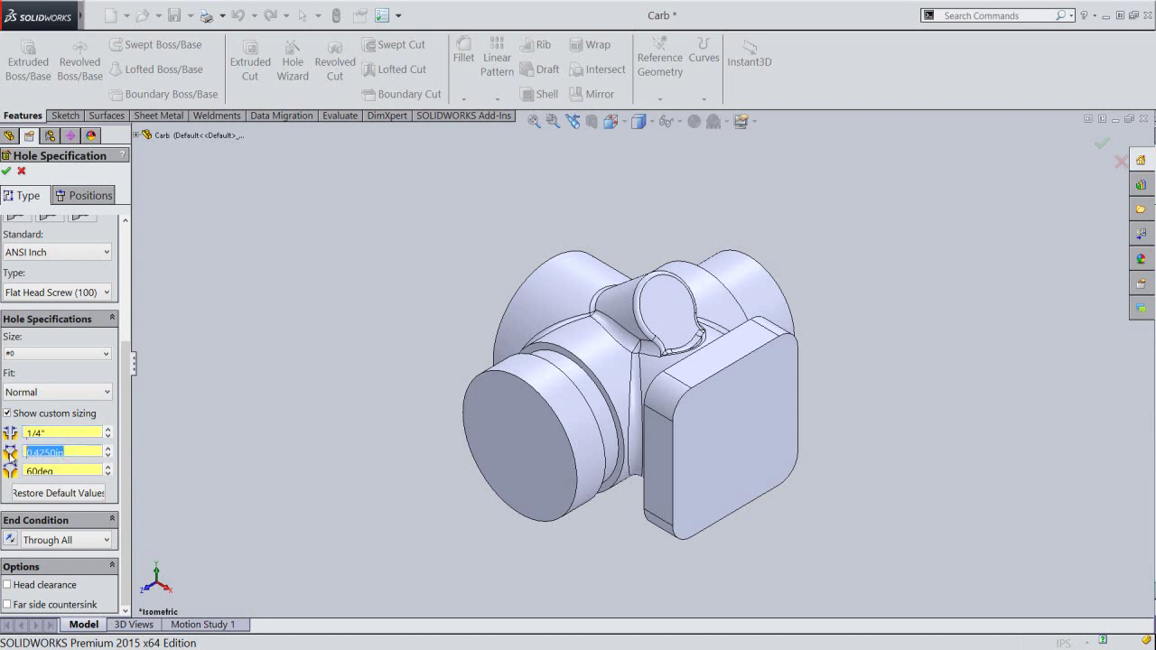
pyautogui.press('BackSpace')
pyautogui.moveTo(85, 470); pyautogui.dragTo(17, 485)
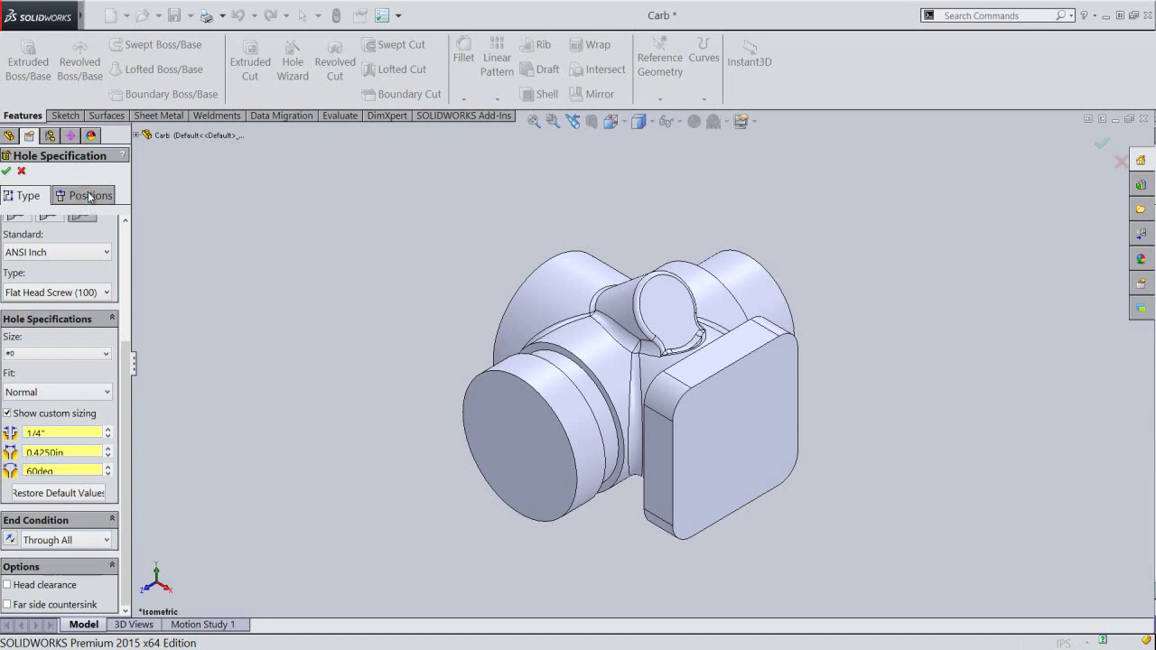
# Position the #0 flat-head countersunk hole at the round end face's centre and create it.
pyautogui.click(89, 196)
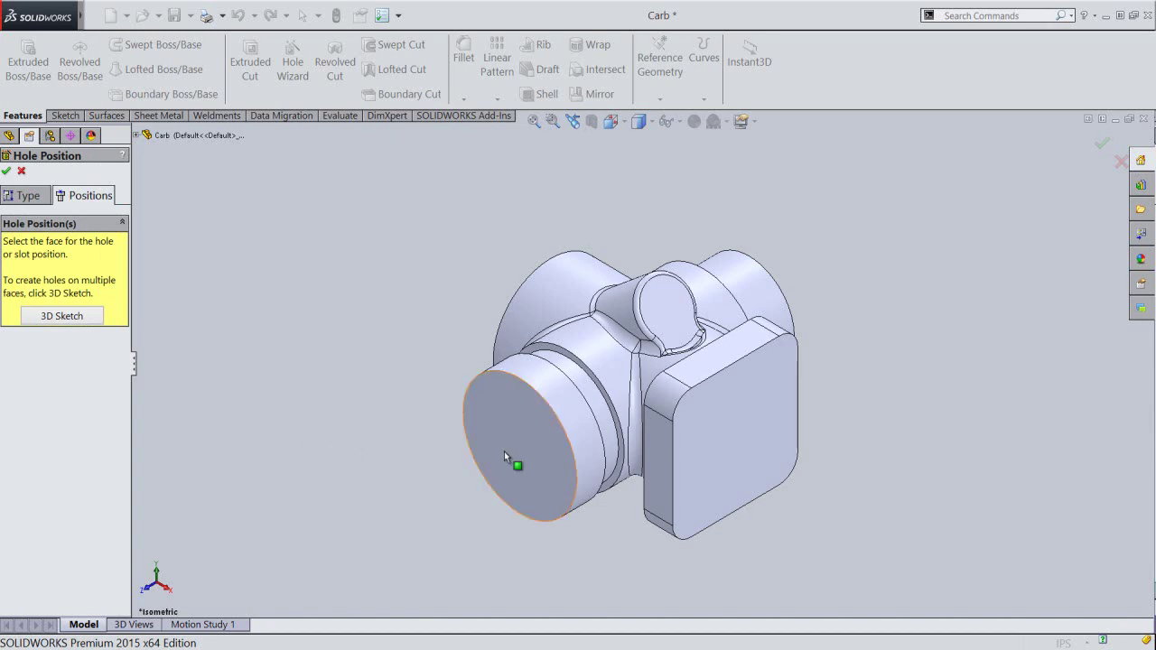
pyautogui.click(530, 444)
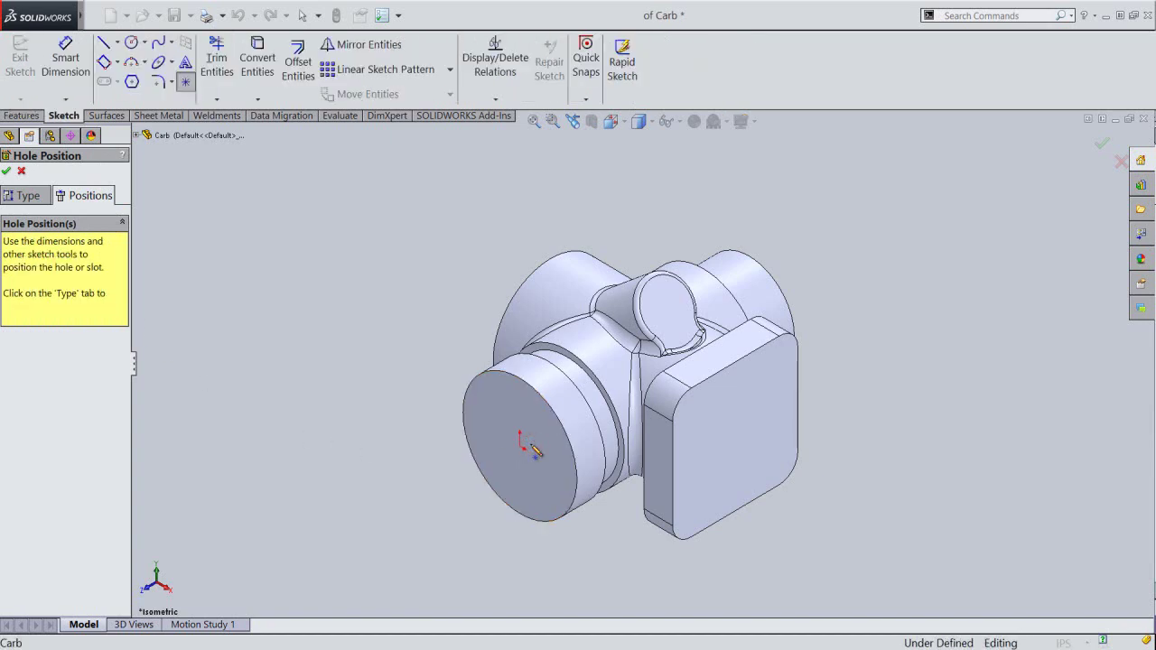
pyautogui.click(555, 426)
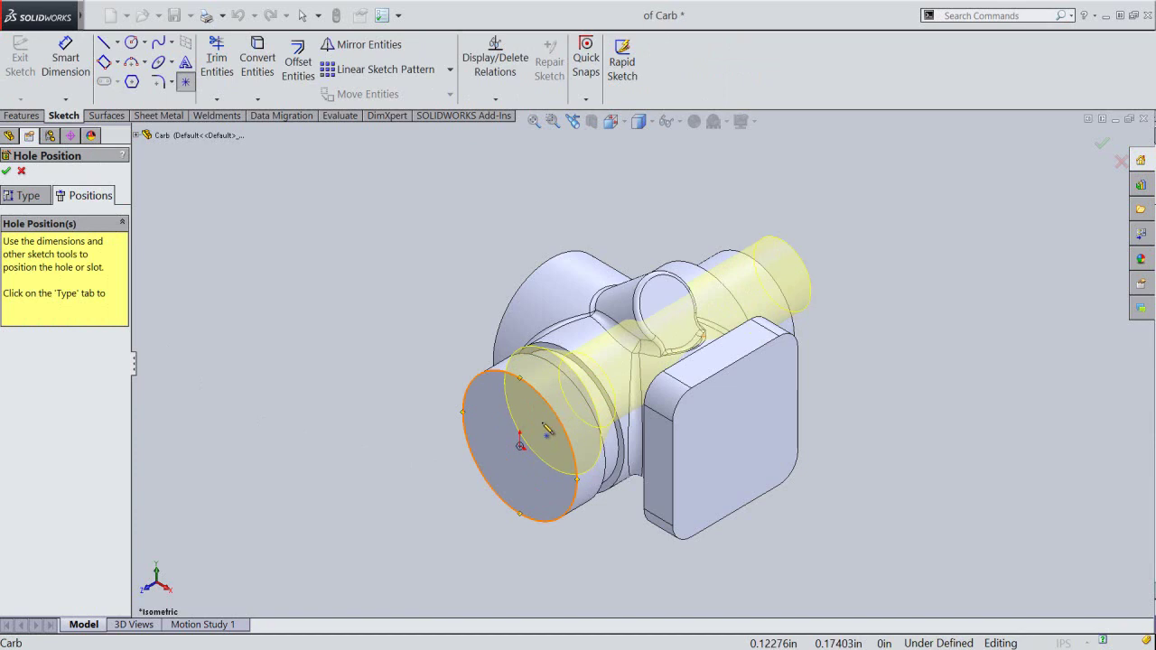
pyautogui.moveTo(548, 430); pyautogui.dragTo(530, 453)
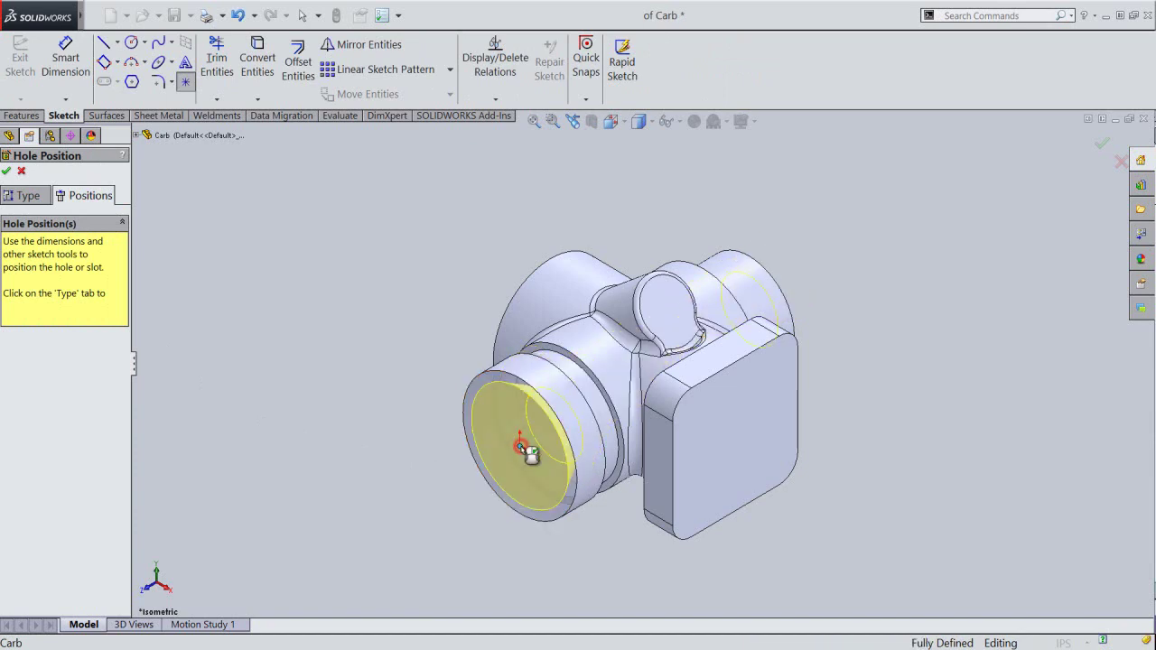
pyautogui.click(322, 268)
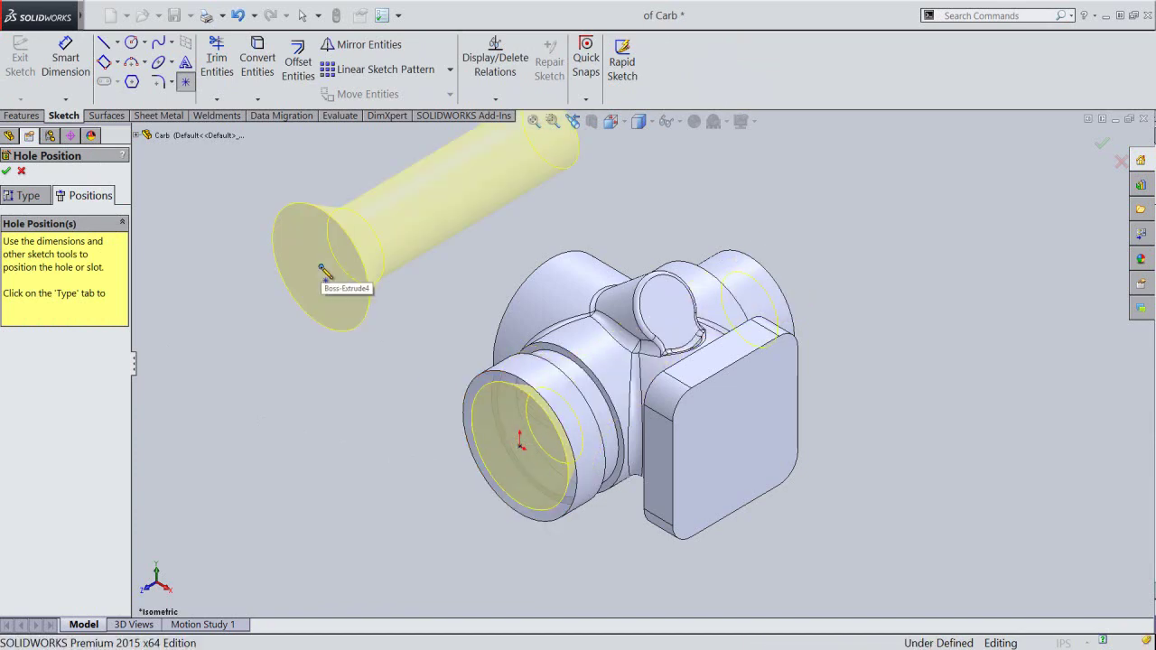
pyautogui.click(6, 172)
pyautogui.moveTo(539, 493)
pyautogui.mouseDown(button='middle')
pyautogui.moveTo(622, 368)
pyautogui.moveTo(597, 368)
pyautogui.mouseUp(button='middle')
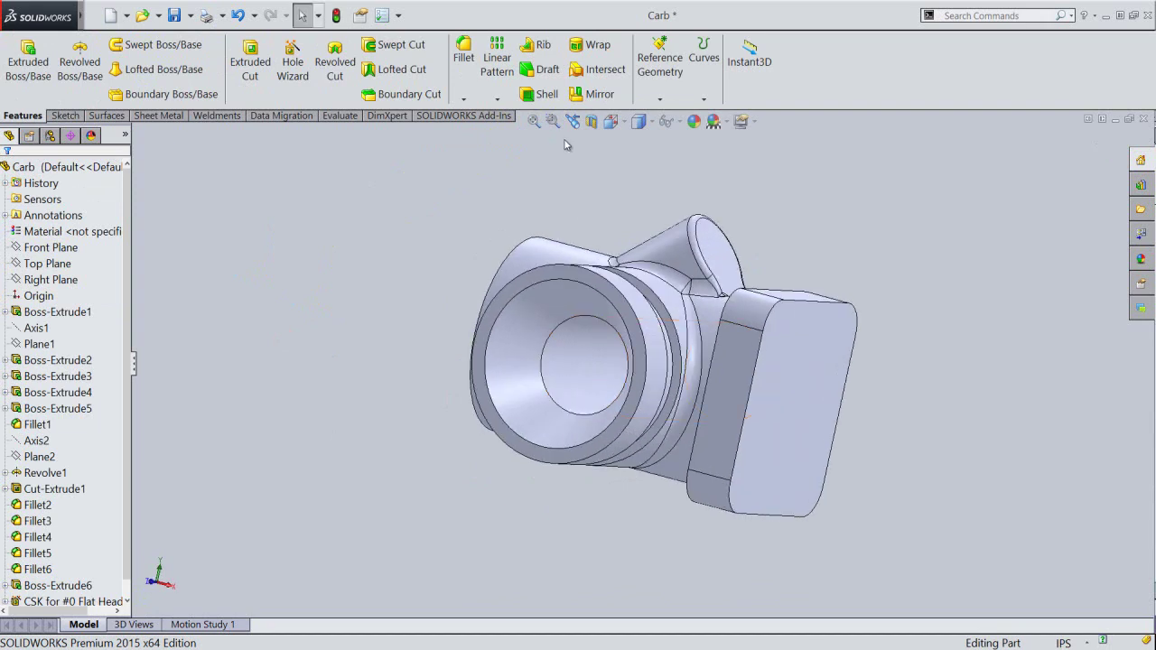
# Save the part and turn the model to a different standard view.
pyautogui.click(573, 121)
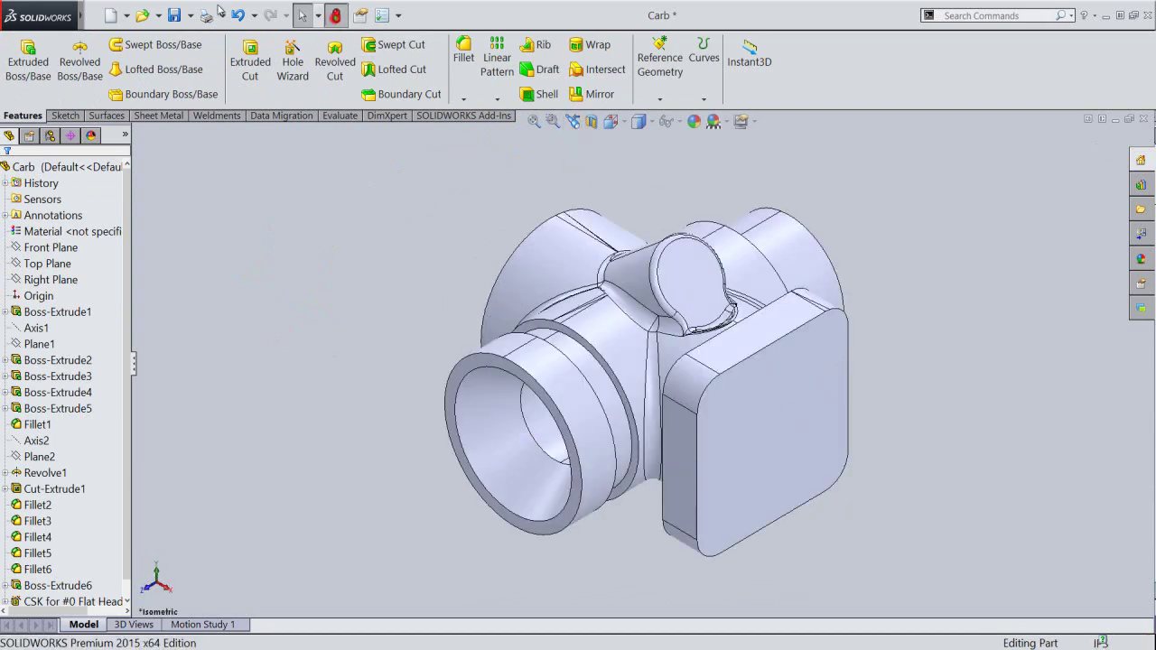
pyautogui.click(175, 15)
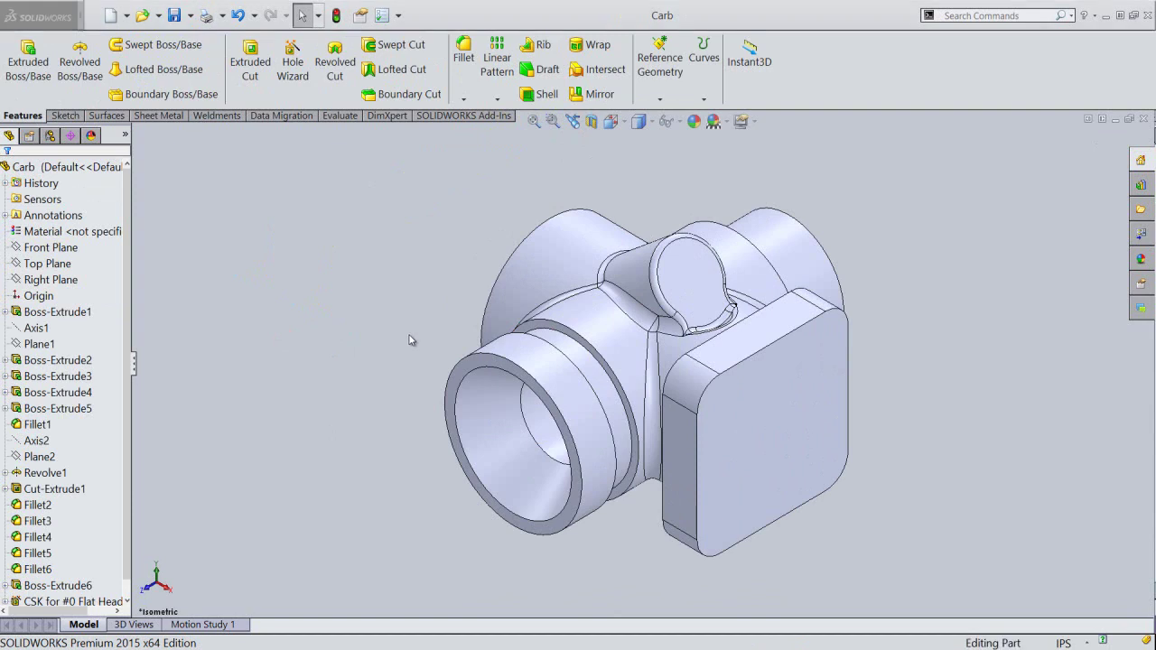
pyautogui.click(611, 121)
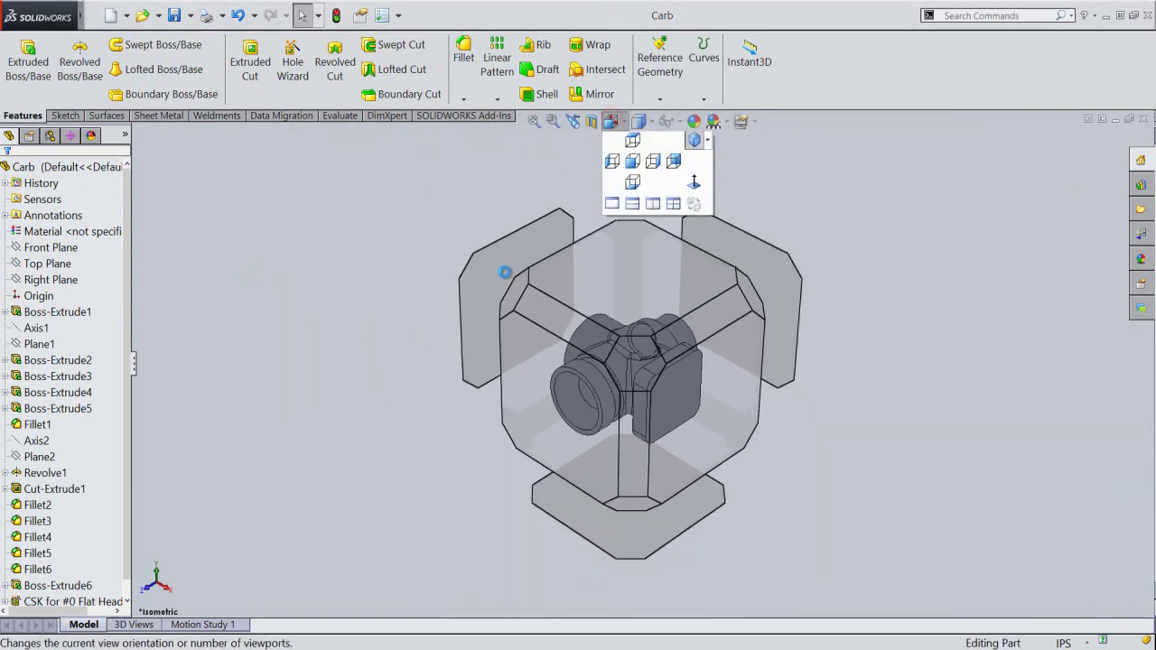
pyautogui.click(508, 196)
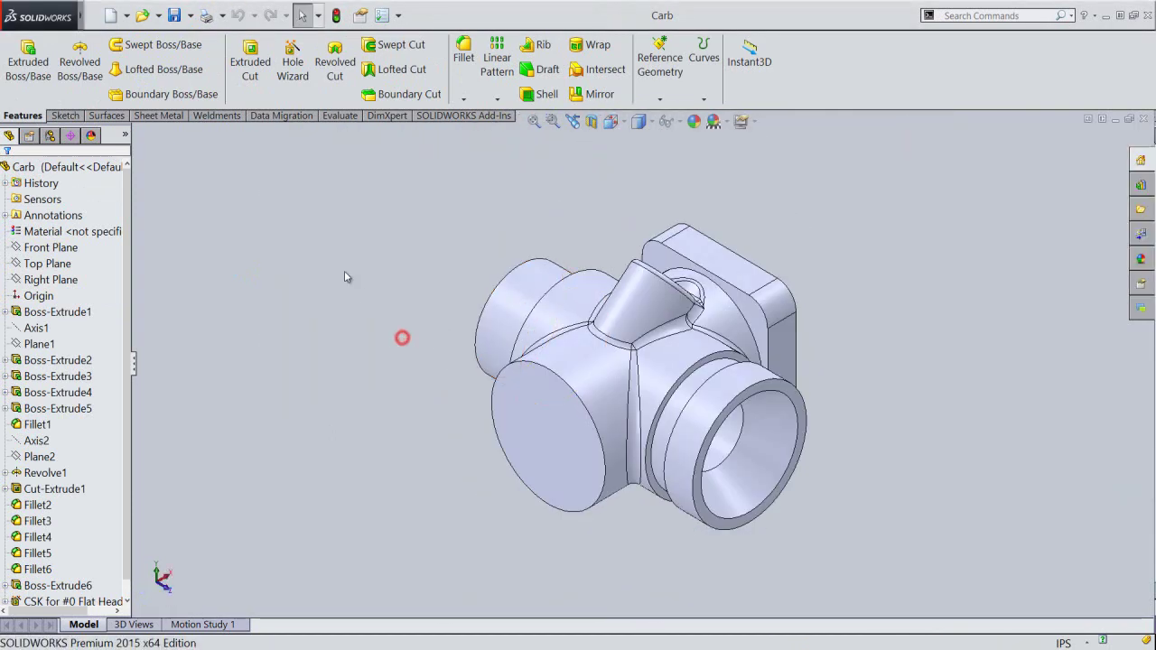
# Sketch a 0.35 in circle centred on the round end face for the cut.
pyautogui.click(250, 61)
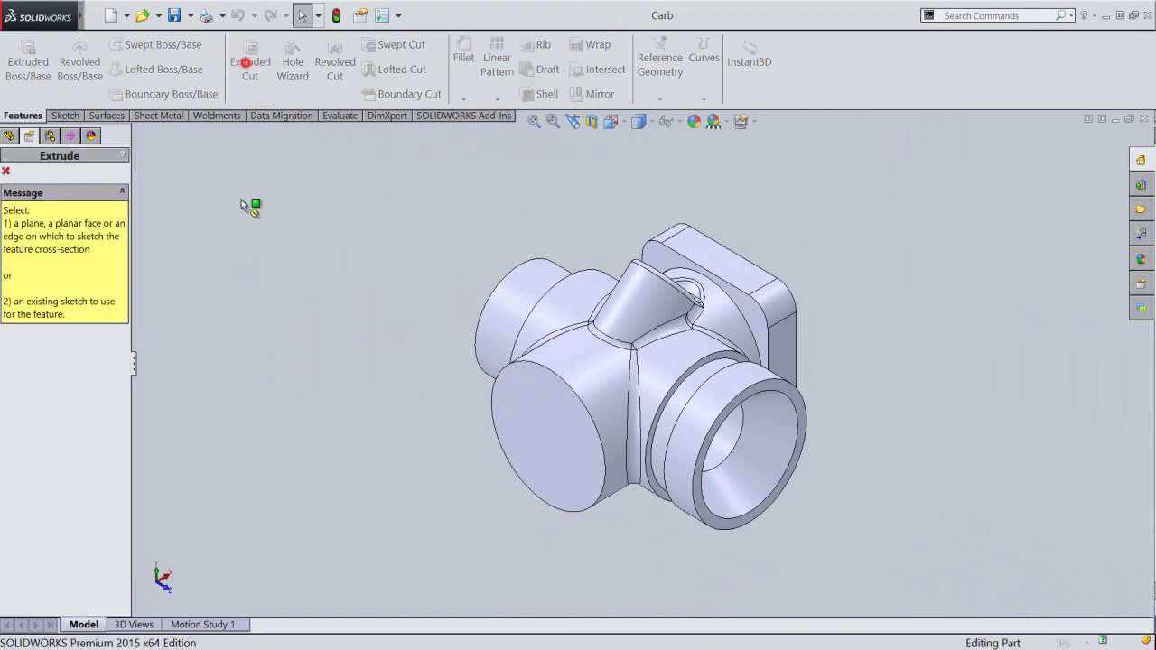
pyautogui.click(523, 445)
pyautogui.rightClick(390, 259)
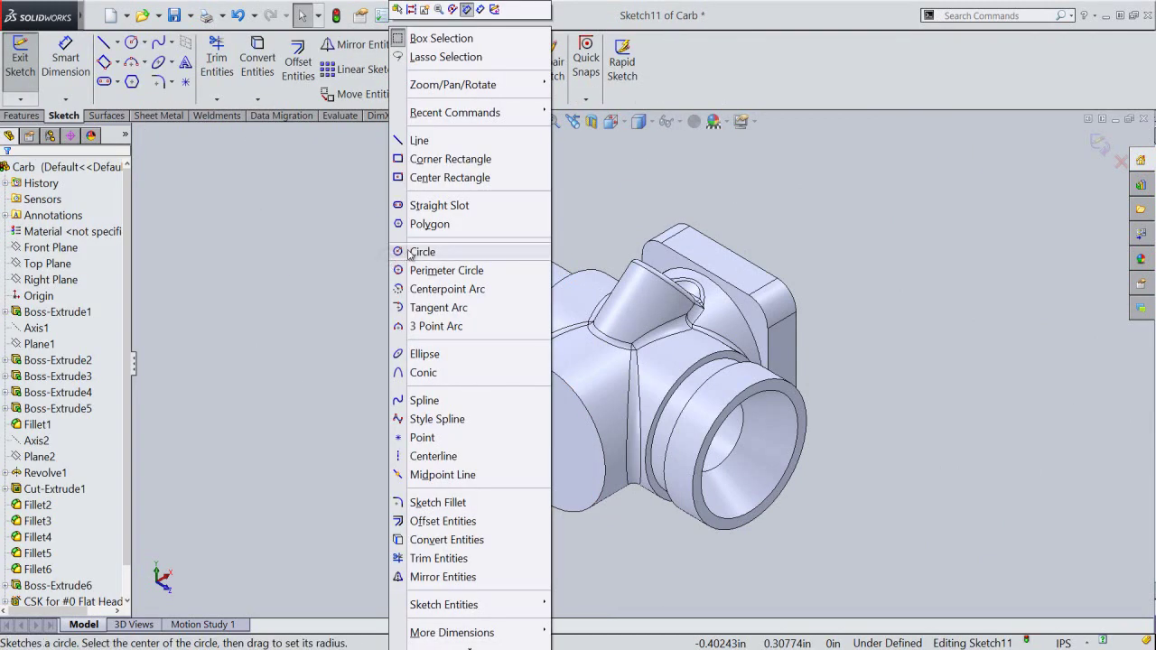
pyautogui.click(409, 252)
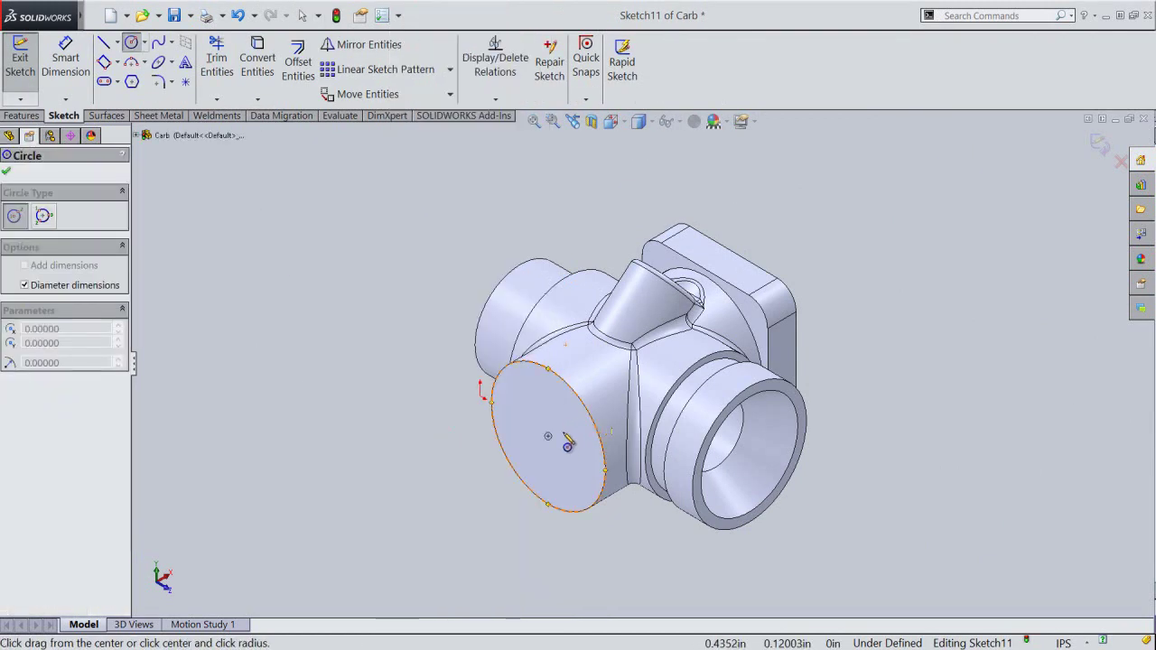
pyautogui.click(547, 436)
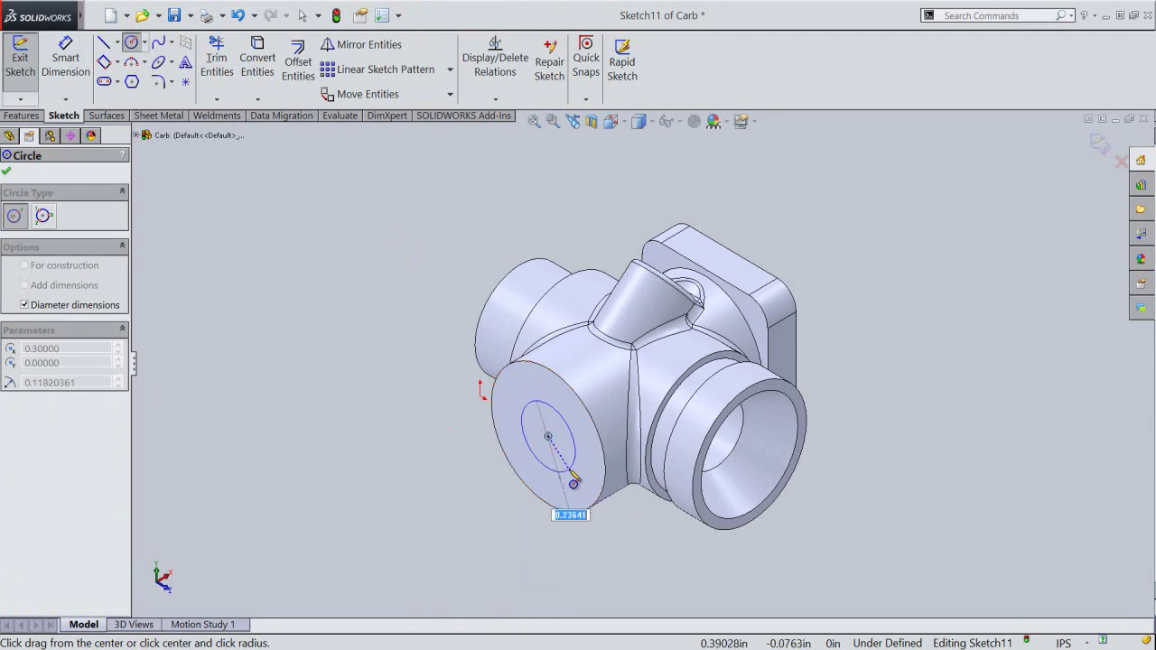
pyautogui.press('Return')
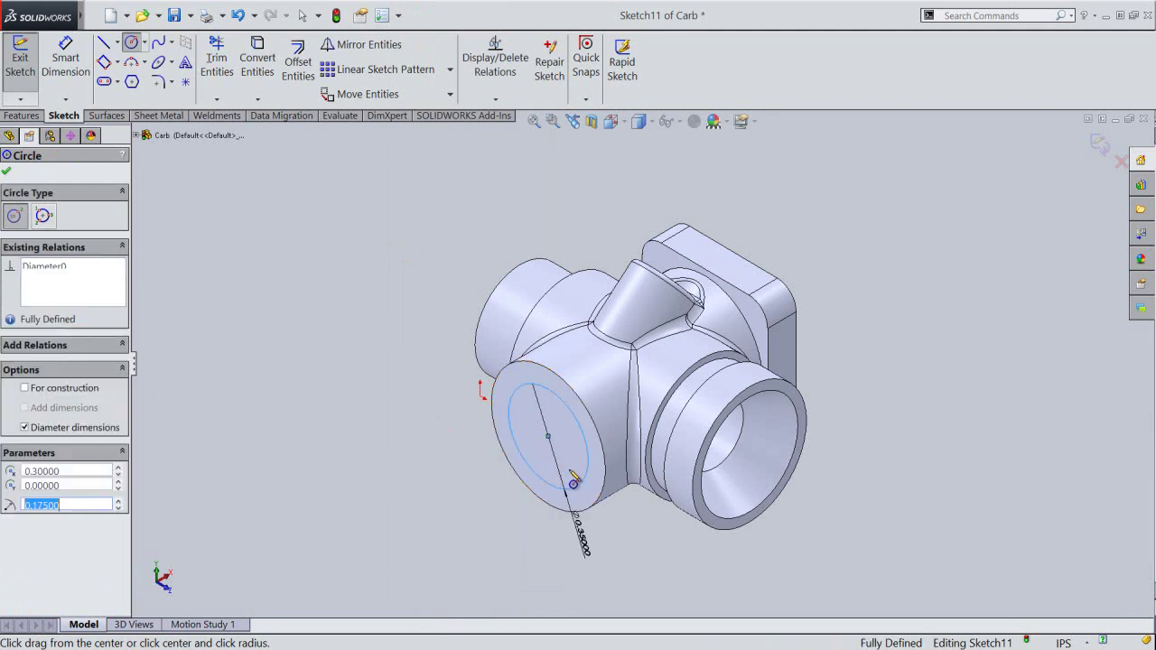
pyautogui.rightClick(979, 303)
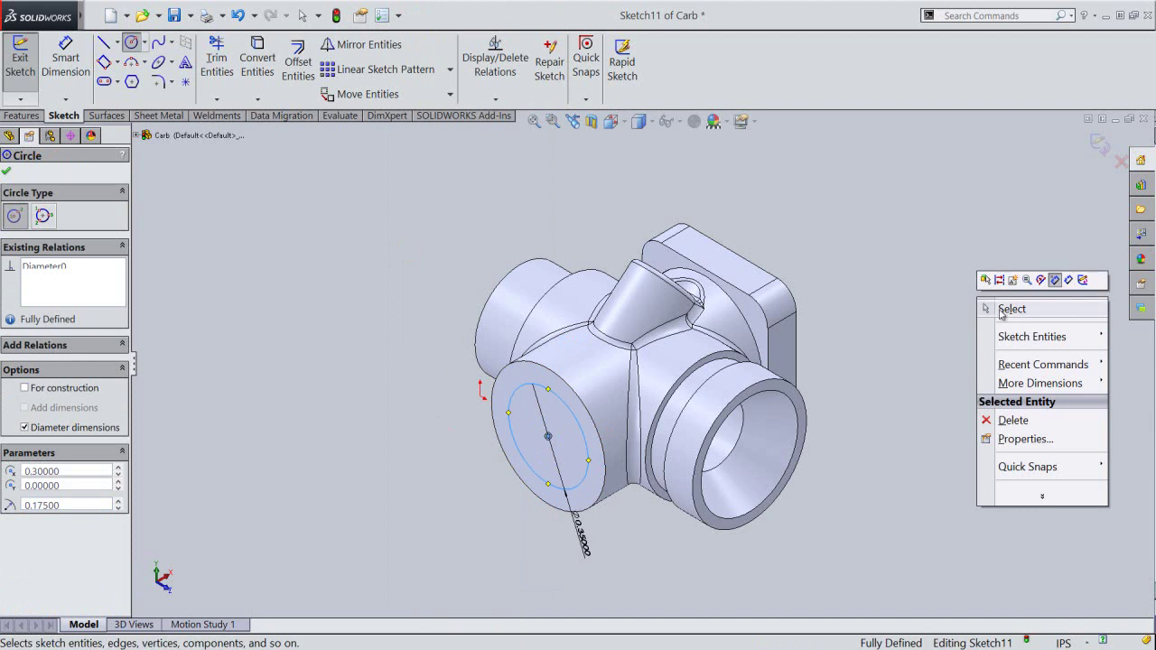
pyautogui.click(1018, 310)
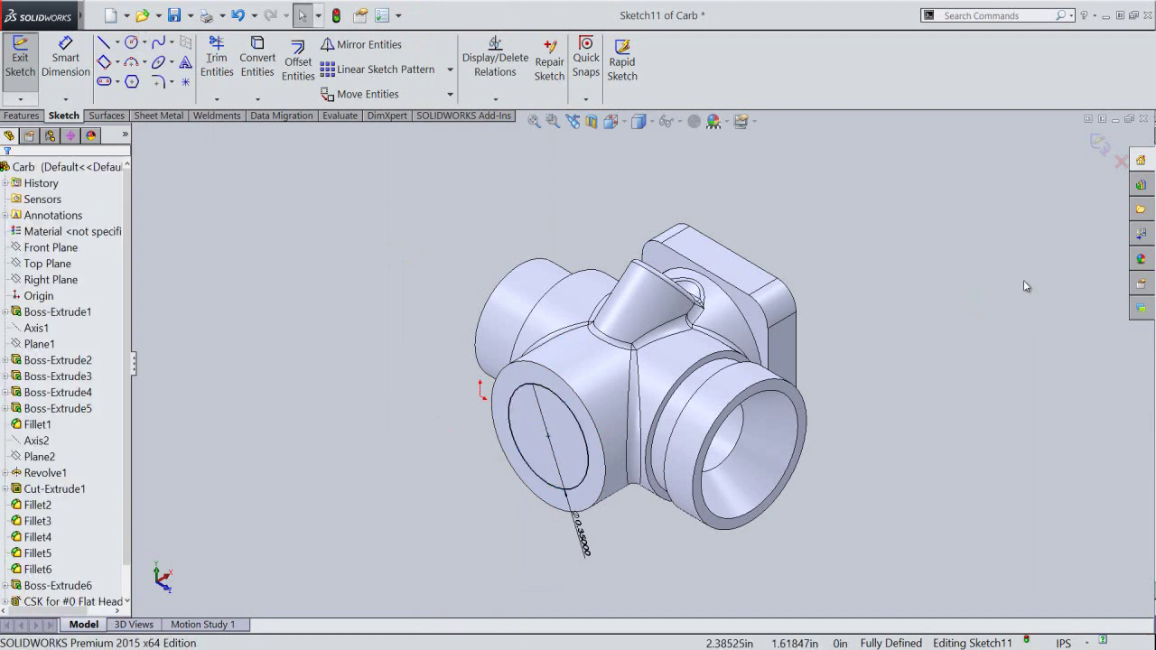
# Cut the 0.35 in circle Through All to create Cut-Extrude2.
pyautogui.hotkey('ctrl', 'e')
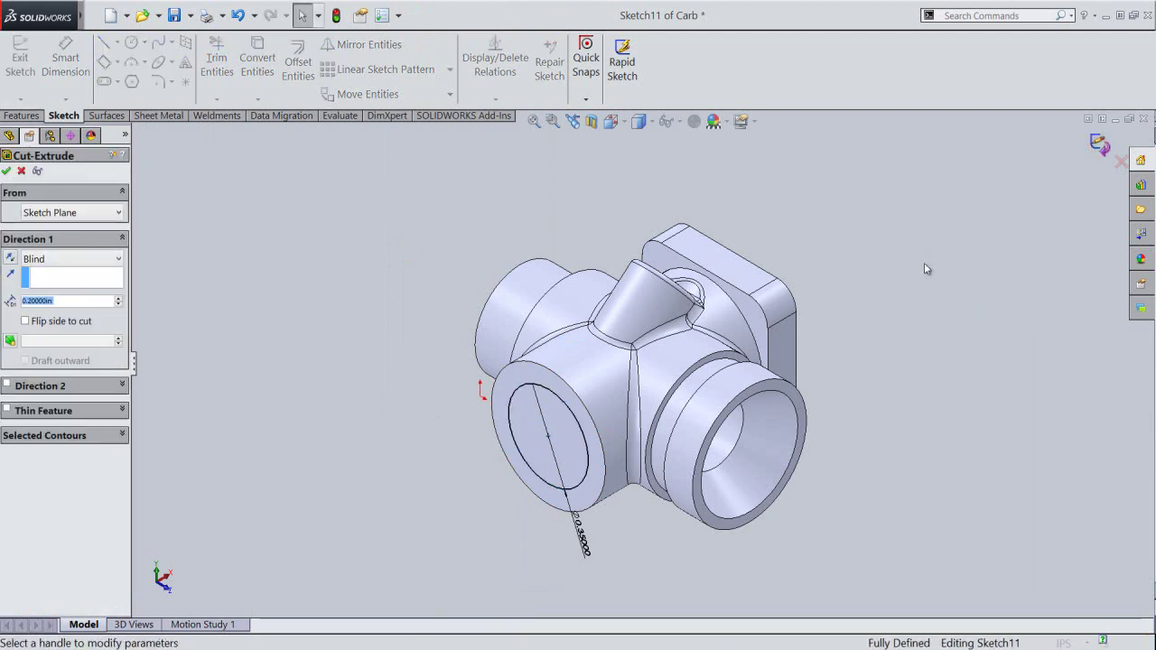
pyautogui.rightClick(884, 188)
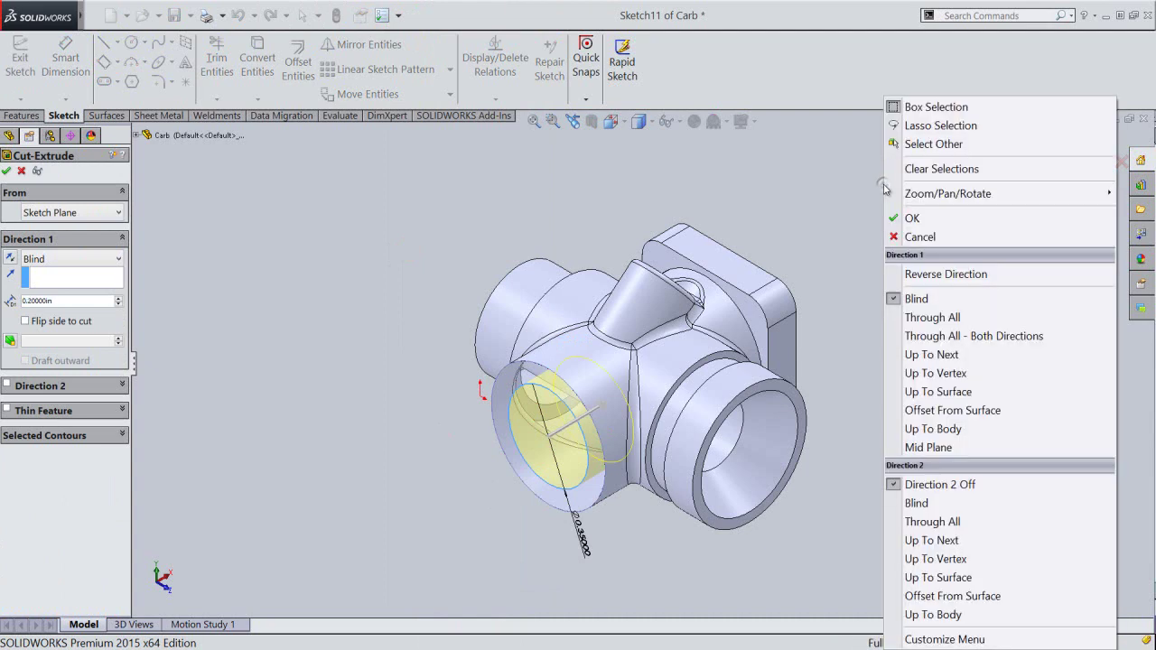
pyautogui.click(939, 317)
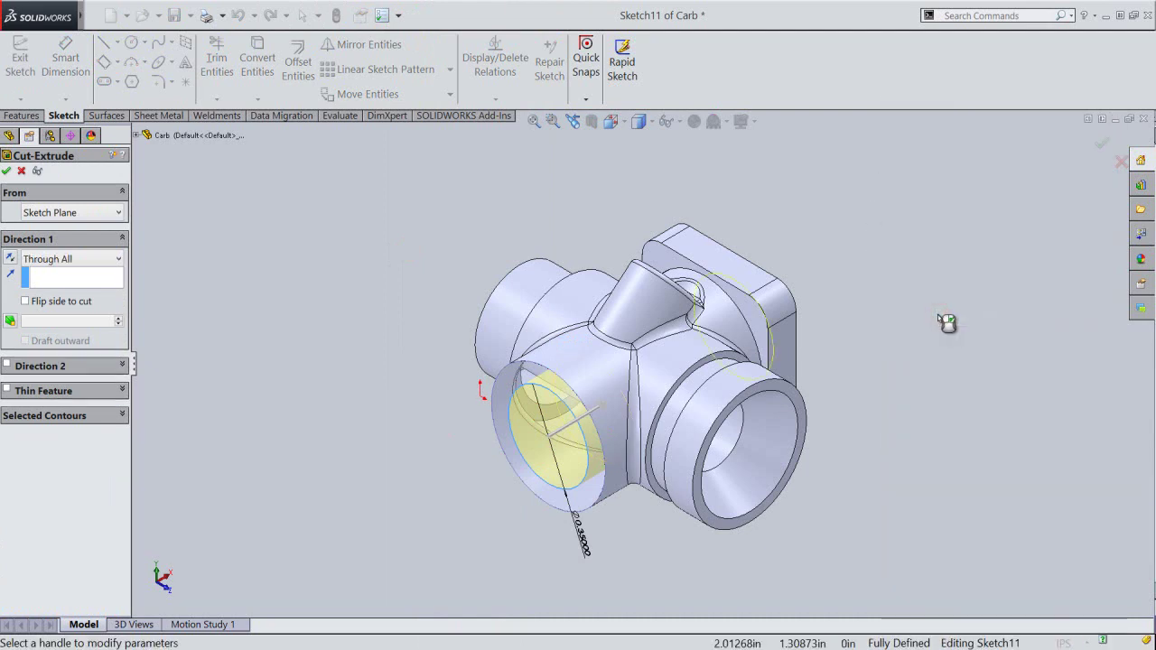
pyautogui.rightClick(874, 379)
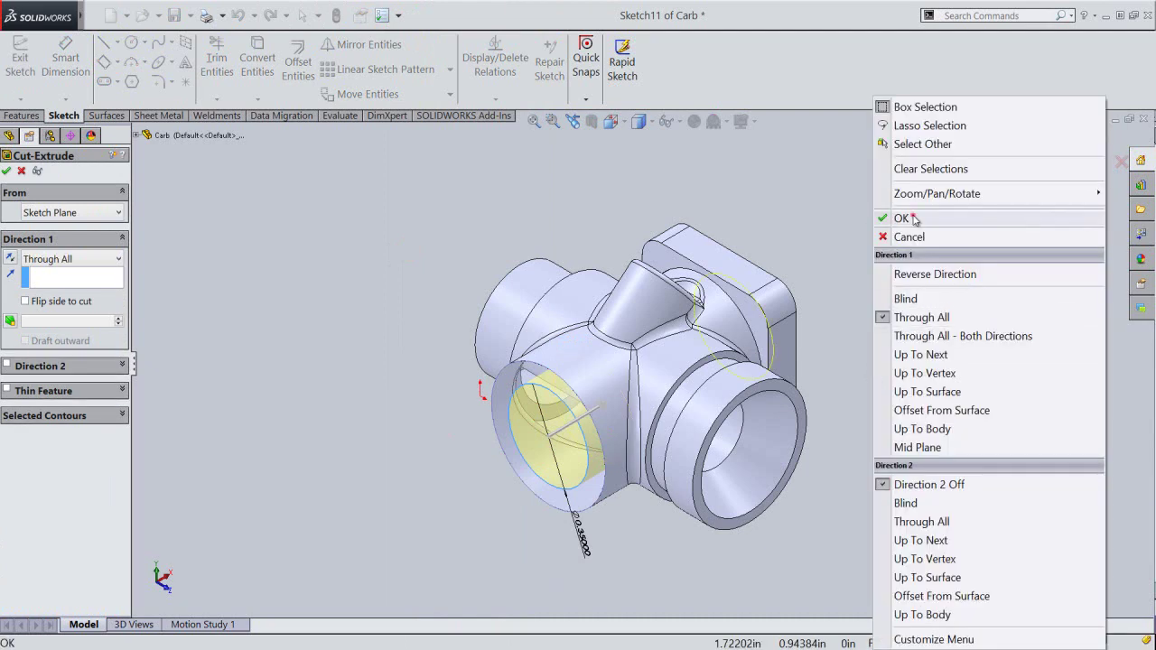
pyautogui.click(912, 215)
pyautogui.moveTo(882, 363)
pyautogui.mouseDown(button='middle')
pyautogui.moveTo(737, 398)
pyautogui.moveTo(563, 390)
pyautogui.mouseUp(button='middle')
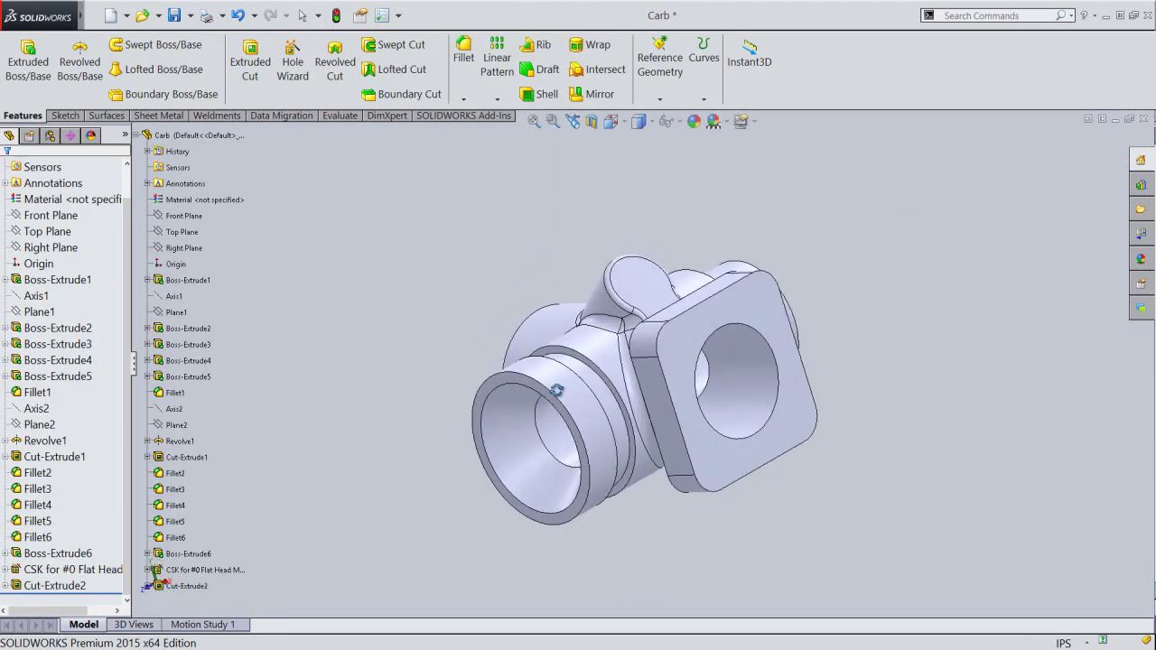
# Rebuild the model and save the part.
pyautogui.click(576, 122)
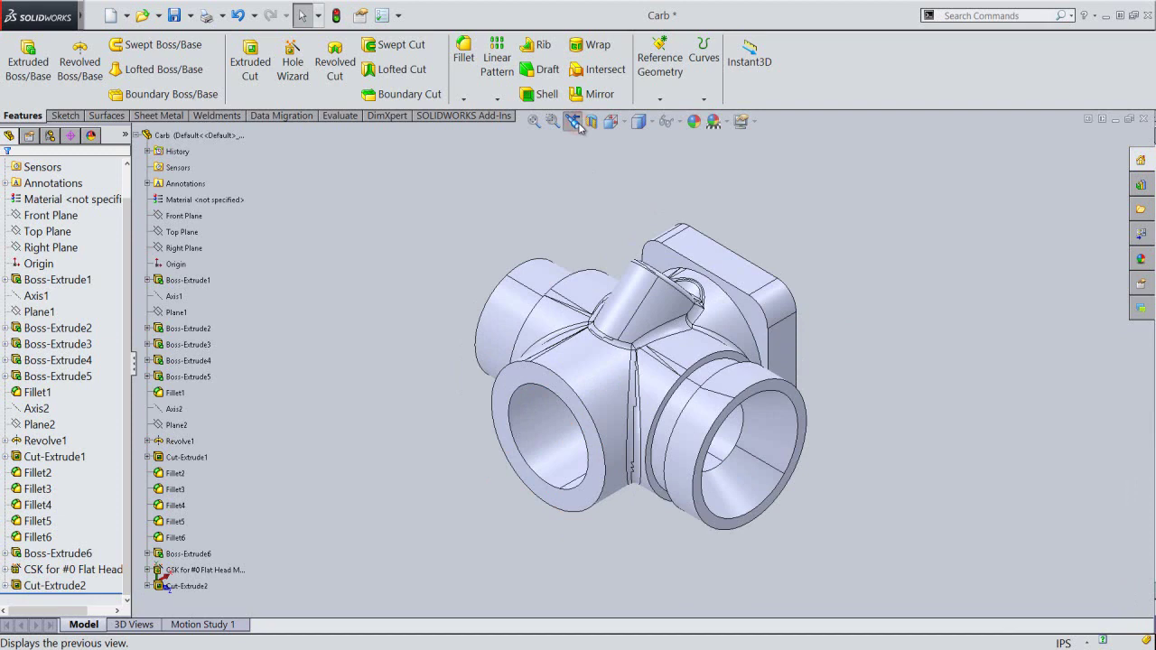
pyautogui.click(336, 15)
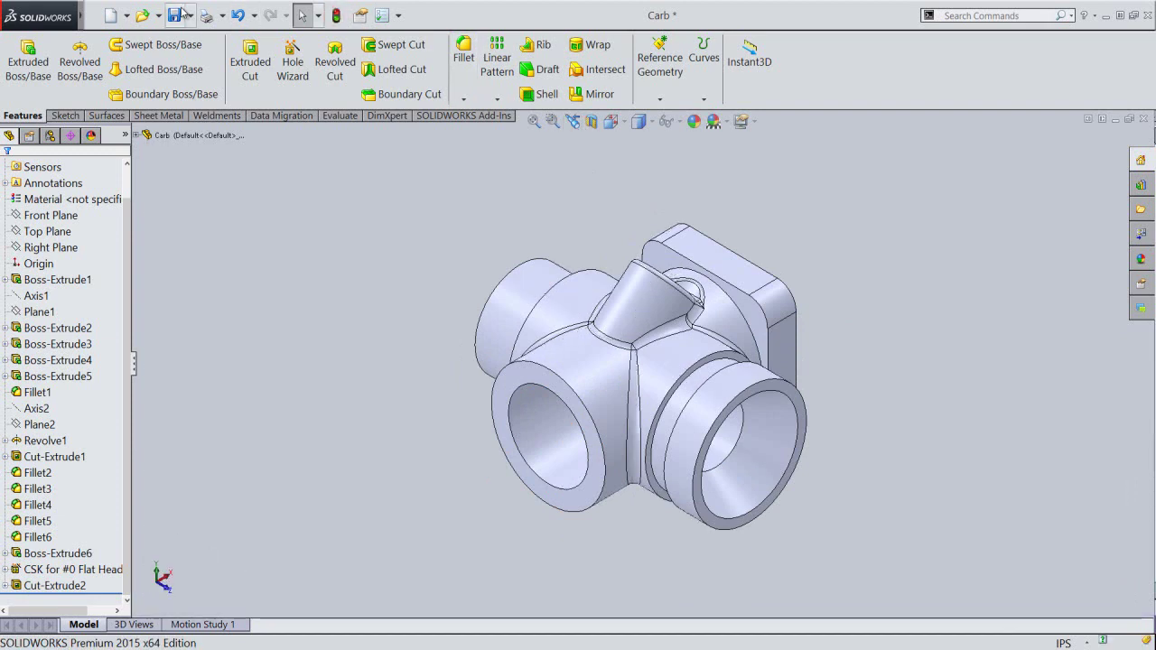
pyautogui.click(176, 14)
# Fillet the circular boss-to-body edge with a 0.032 in radius.
pyautogui.click(429, 397)
pyautogui.click(737, 312)
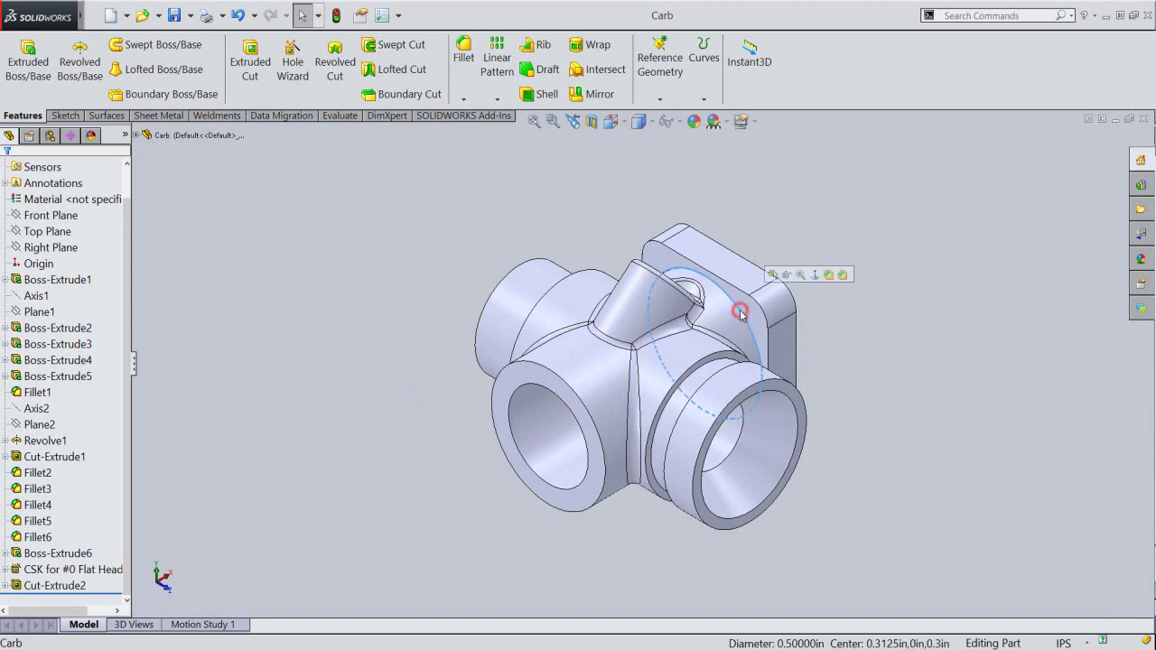
pyautogui.click(828, 276)
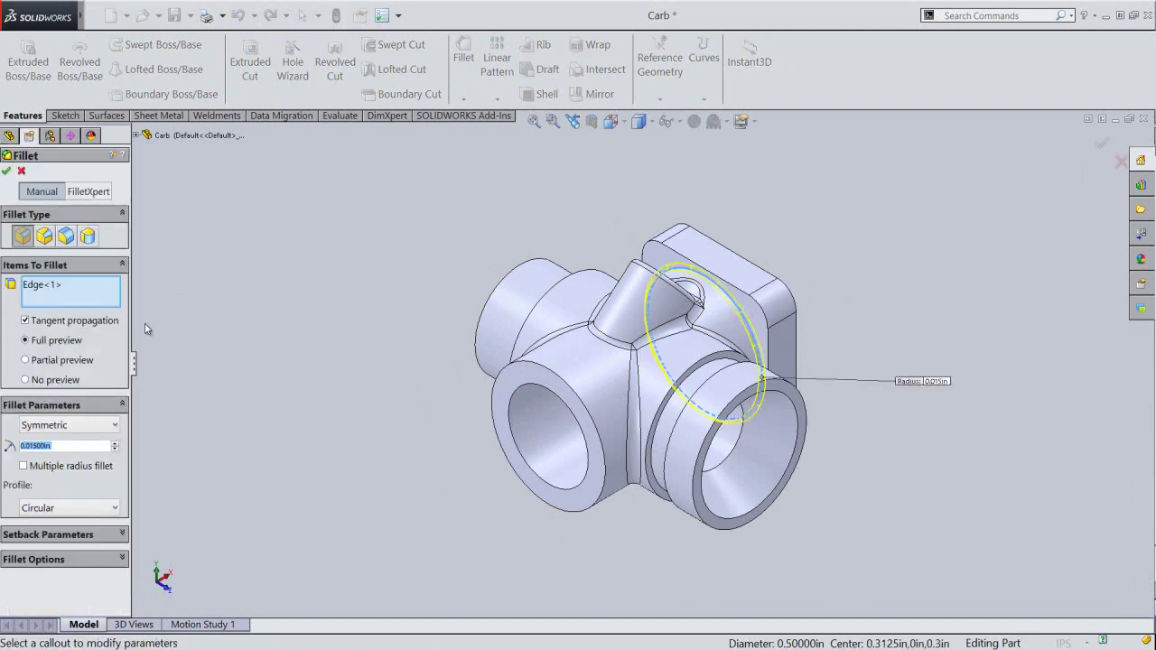
pyautogui.write('.032')
pyautogui.press('Return')
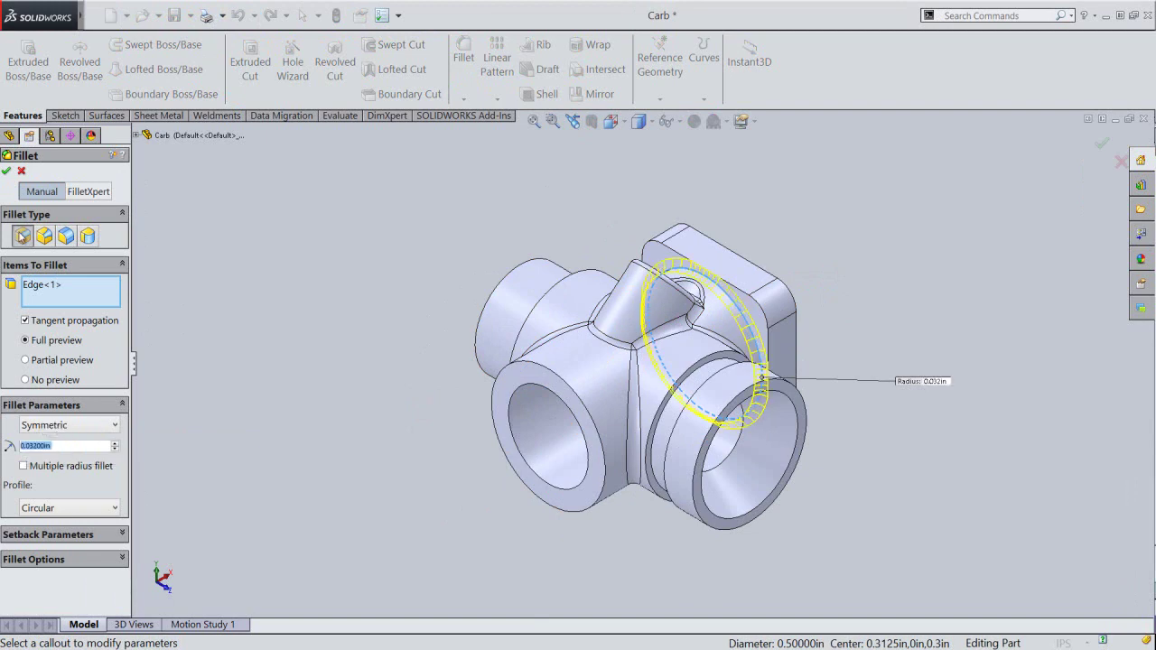
pyautogui.rightClick(312, 279)
pyautogui.moveTo(541, 392); pyautogui.dragTo(595, 247, button='middle')
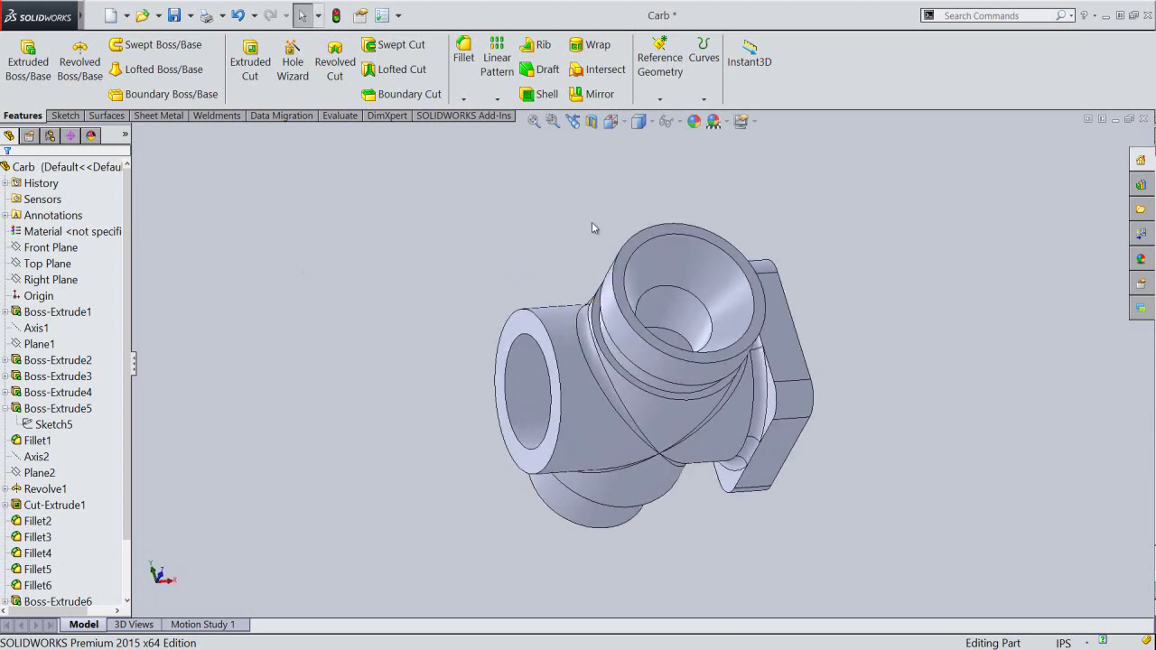
# Sketch a 0.0825 in circle centred on the round top lug.
pyautogui.click(573, 121)
pyautogui.click(337, 20)
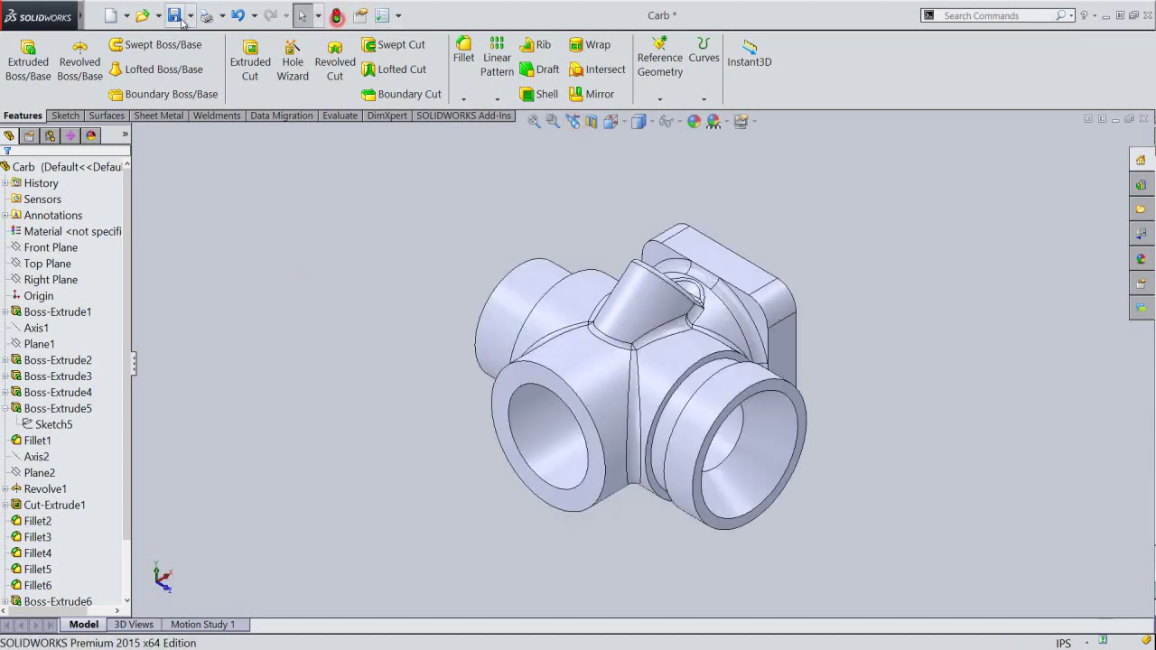
pyautogui.click(258, 63)
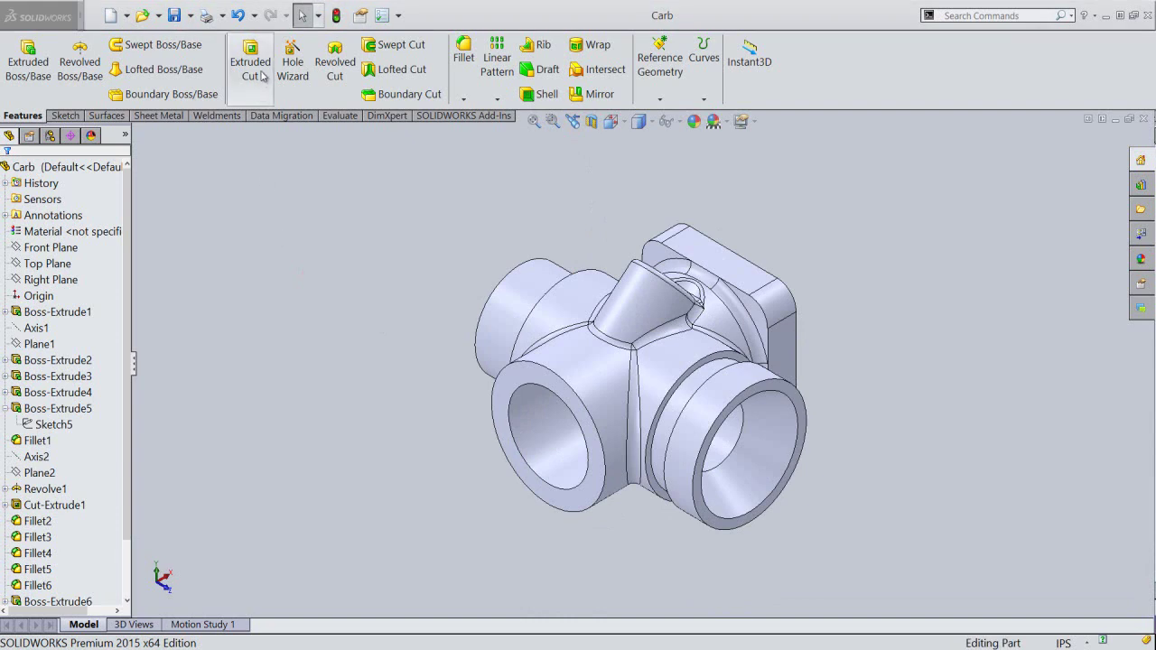
pyautogui.click(610, 121)
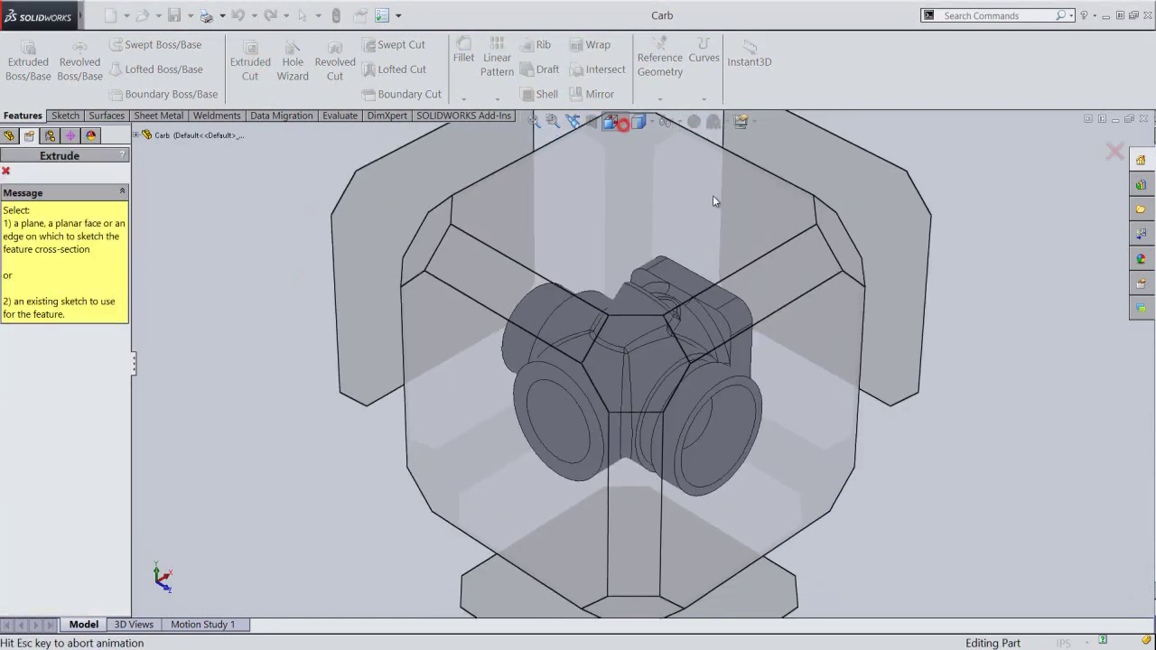
pyautogui.click(756, 295)
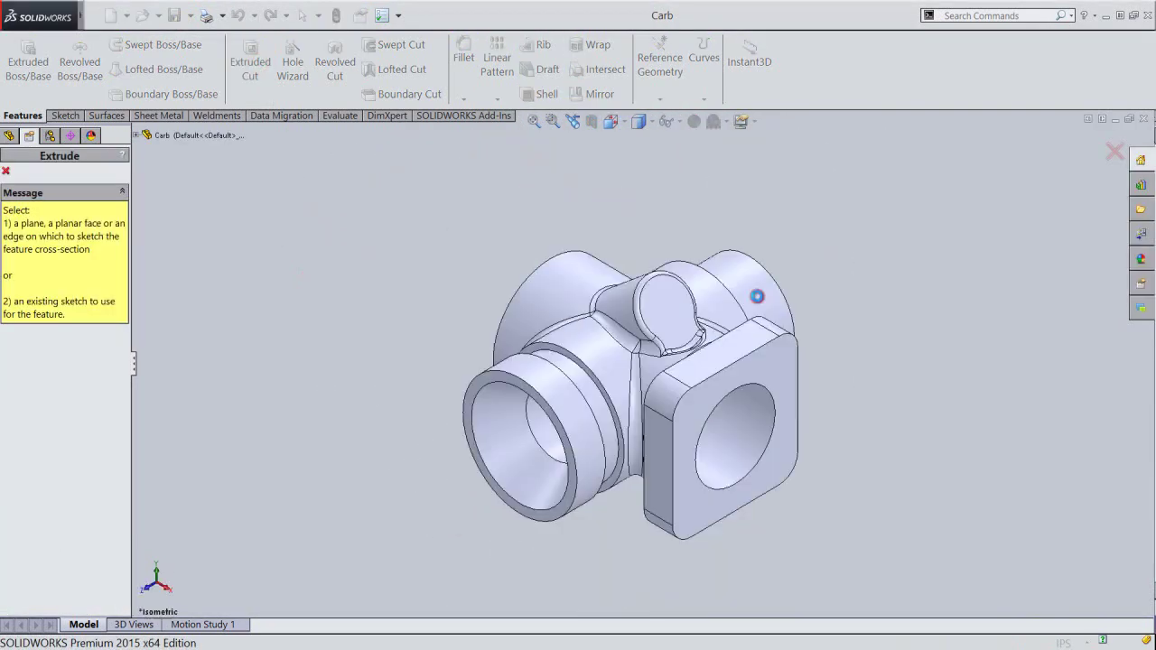
pyautogui.click(686, 306)
pyautogui.scroll(-3, 678, 307)
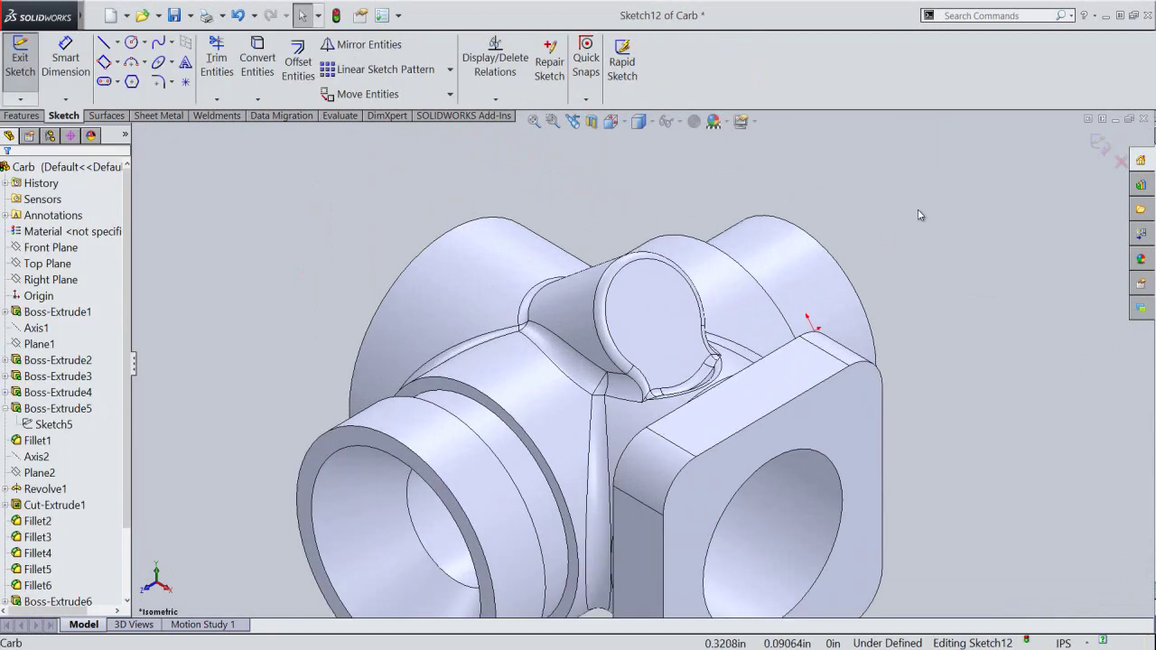
pyautogui.rightClick(925, 210)
pyautogui.click(947, 251)
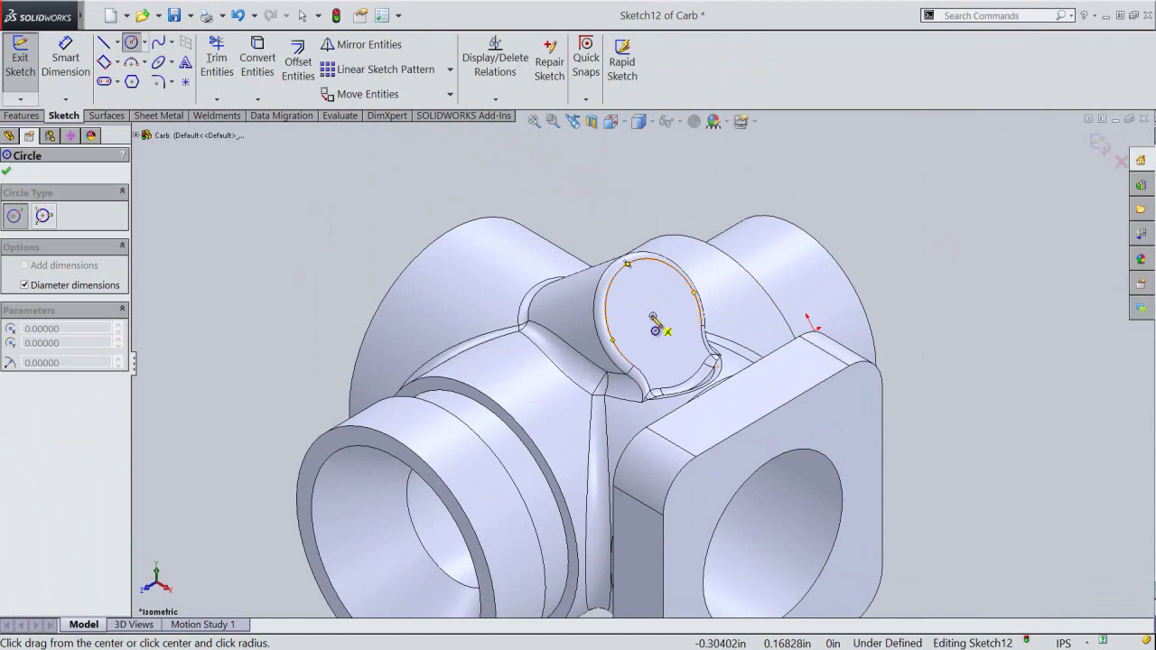
pyautogui.click(653, 317)
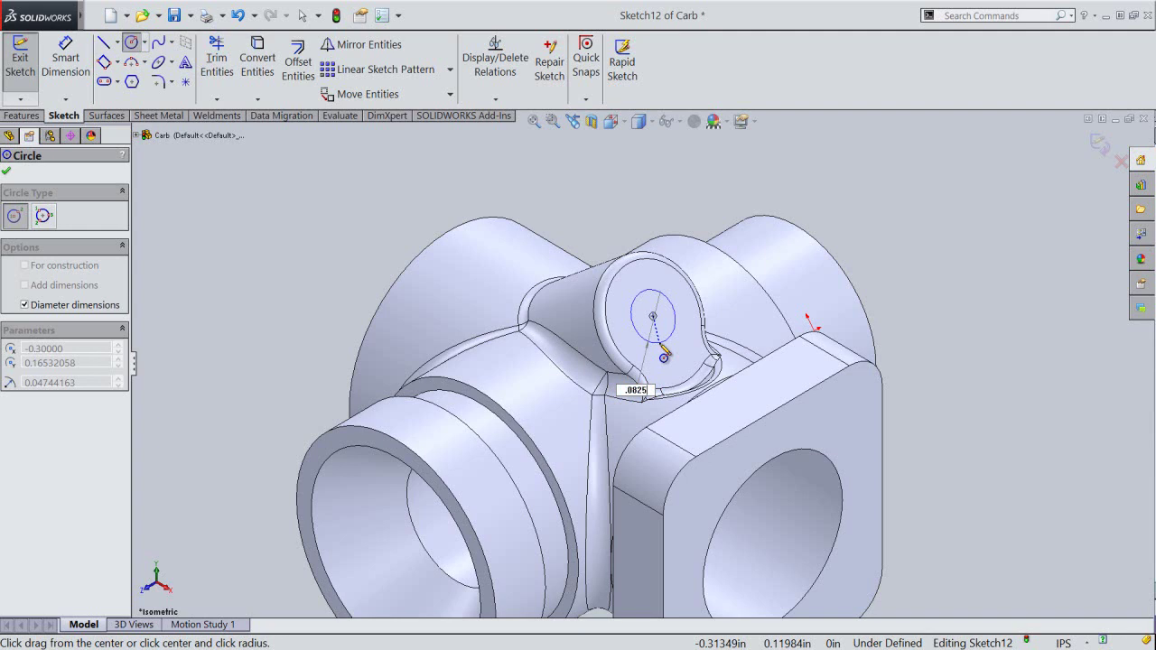
pyautogui.click(662, 347)
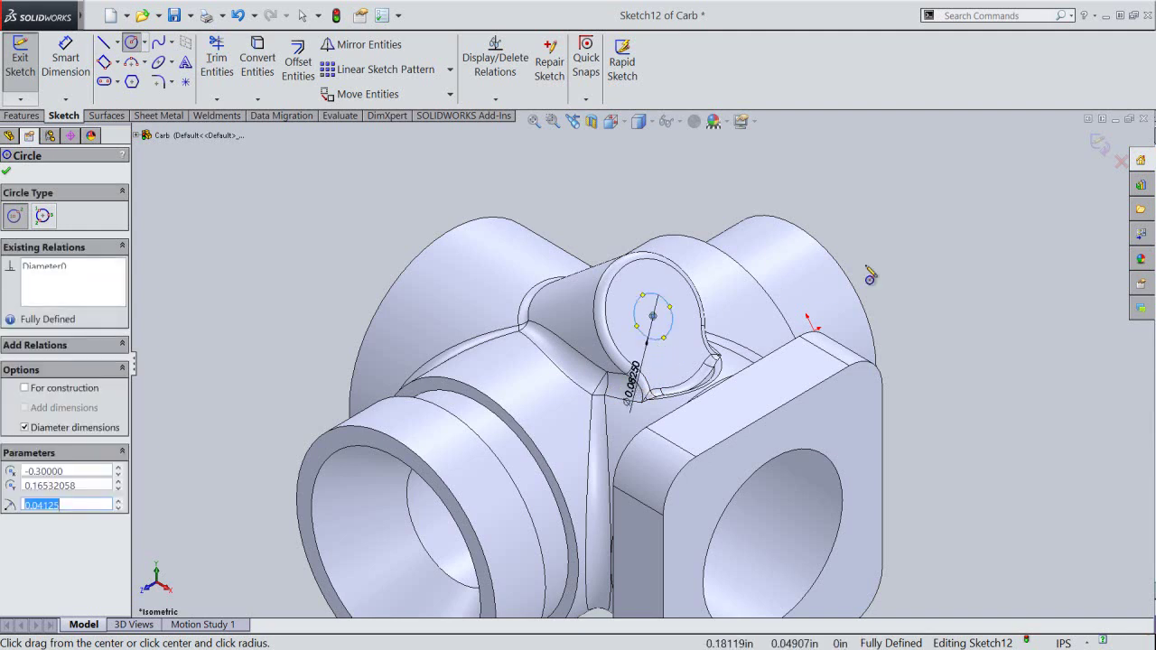
# Cut the circle Up To Surface, ending at the main bore's inner face.
pyautogui.rightClick(927, 243)
pyautogui.click(1027, 226)
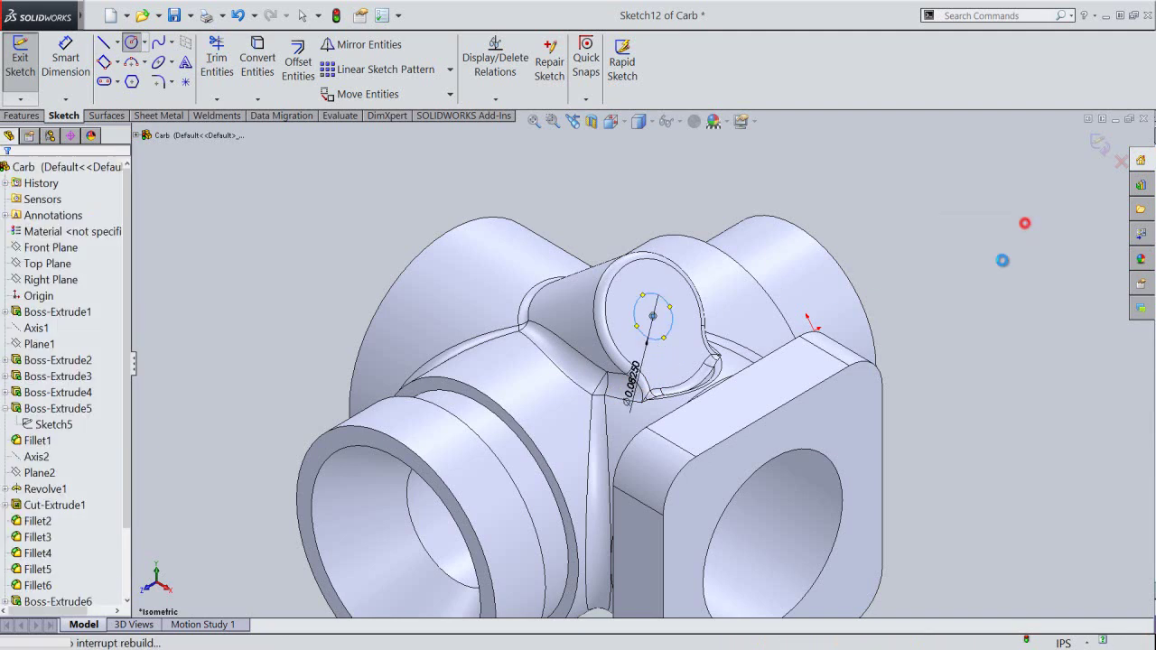
pyautogui.rightClick(923, 192)
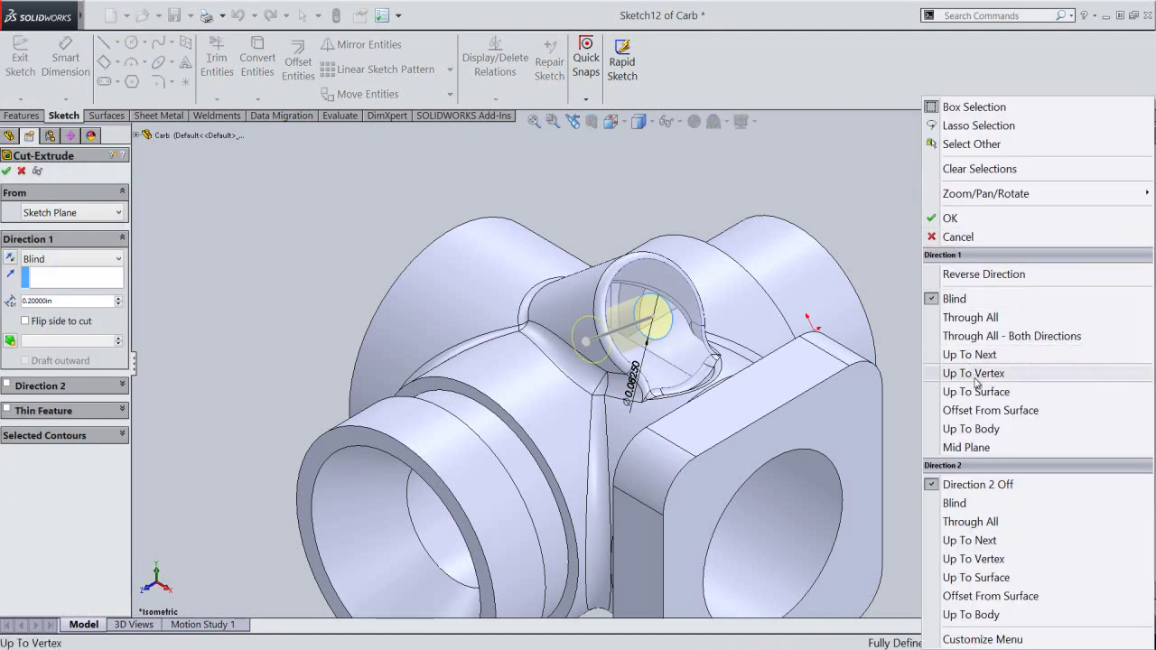
pyautogui.click(1002, 392)
pyautogui.moveTo(954, 436); pyautogui.dragTo(603, 362, button='middle')
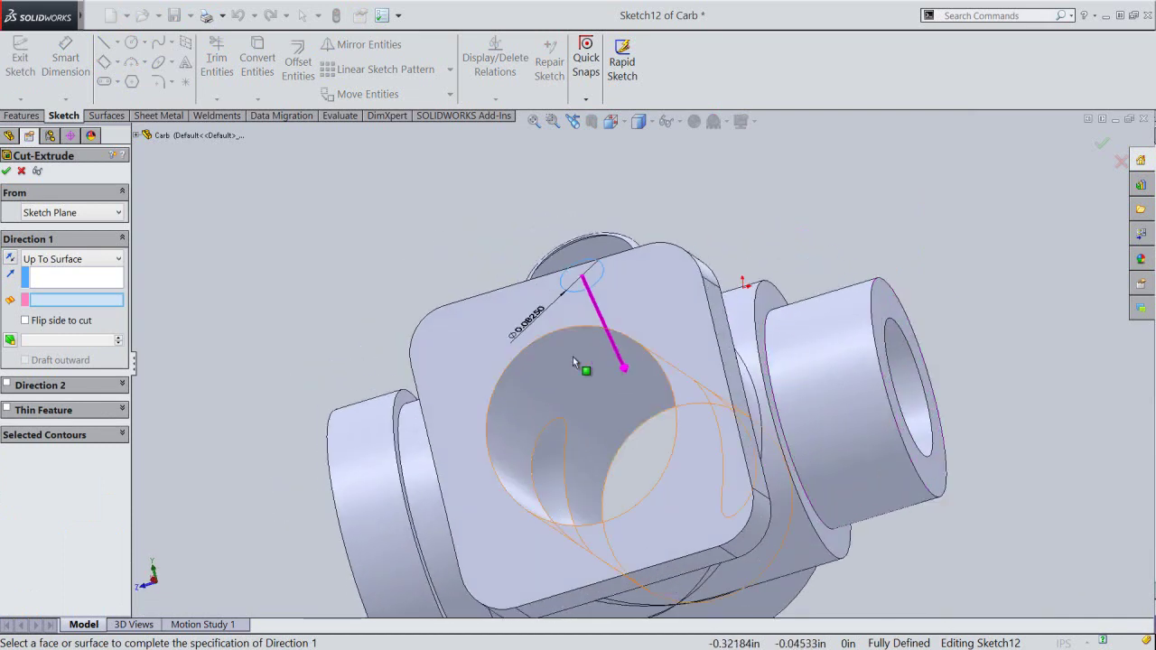
pyautogui.click(578, 361)
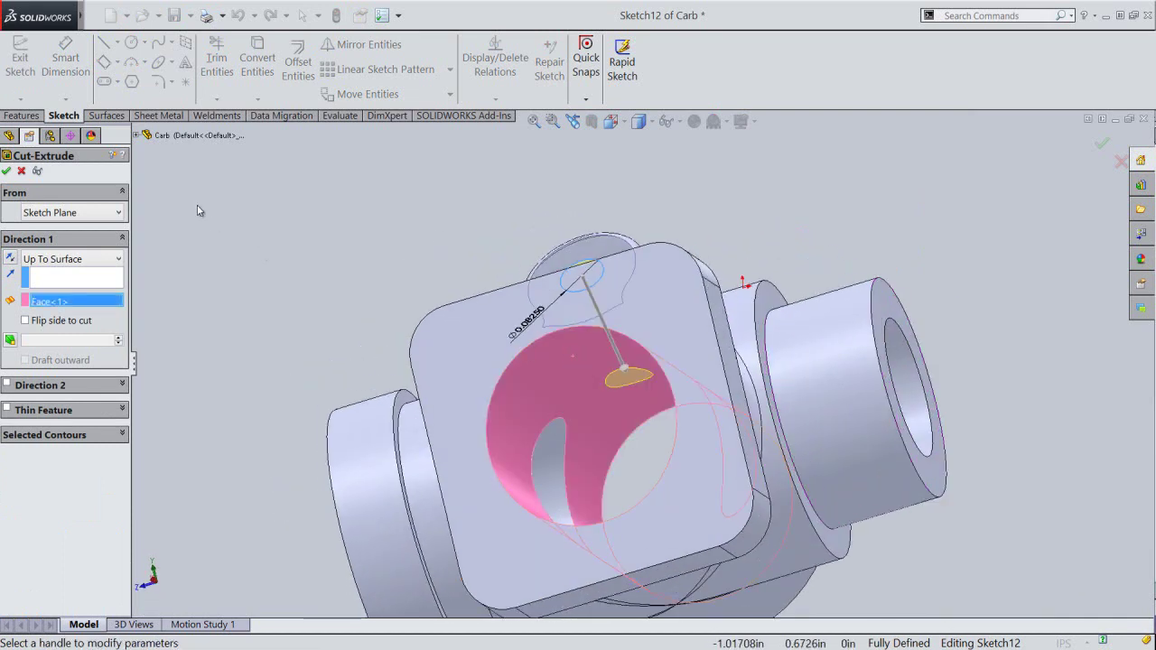
pyautogui.rightClick(197, 205)
pyautogui.click(240, 218)
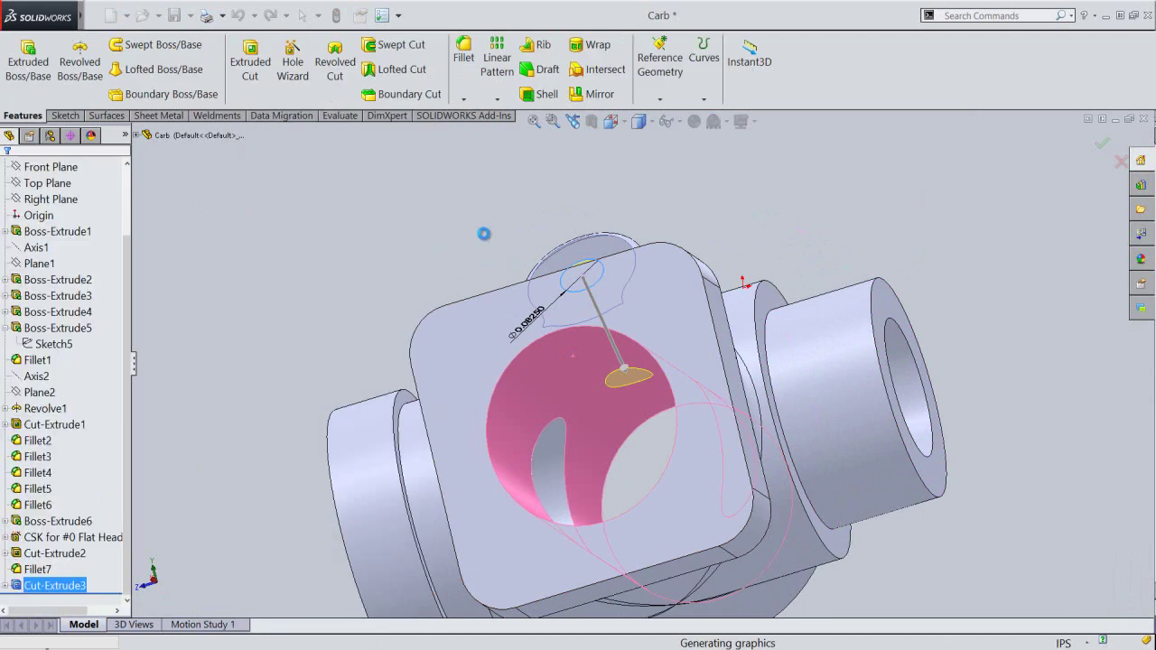
pyautogui.moveTo(496, 244); pyautogui.dragTo(523, 386, button='middle')
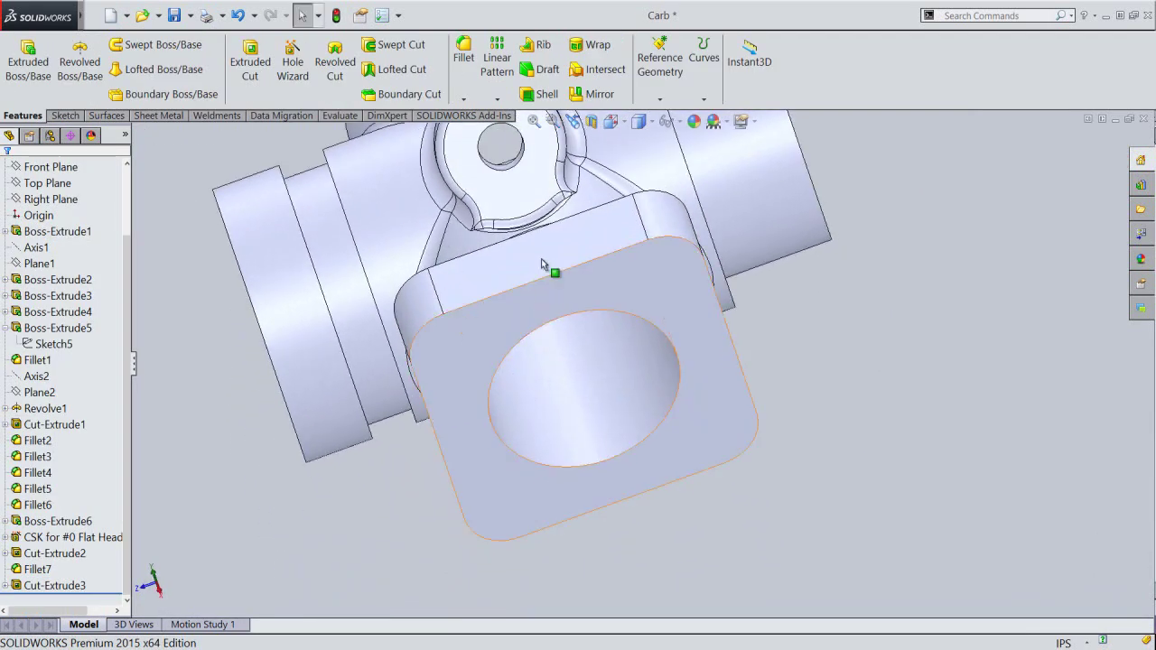
# Return to the isometric view, fit the part, and save.
pyautogui.click(575, 123)
pyautogui.click(575, 123)
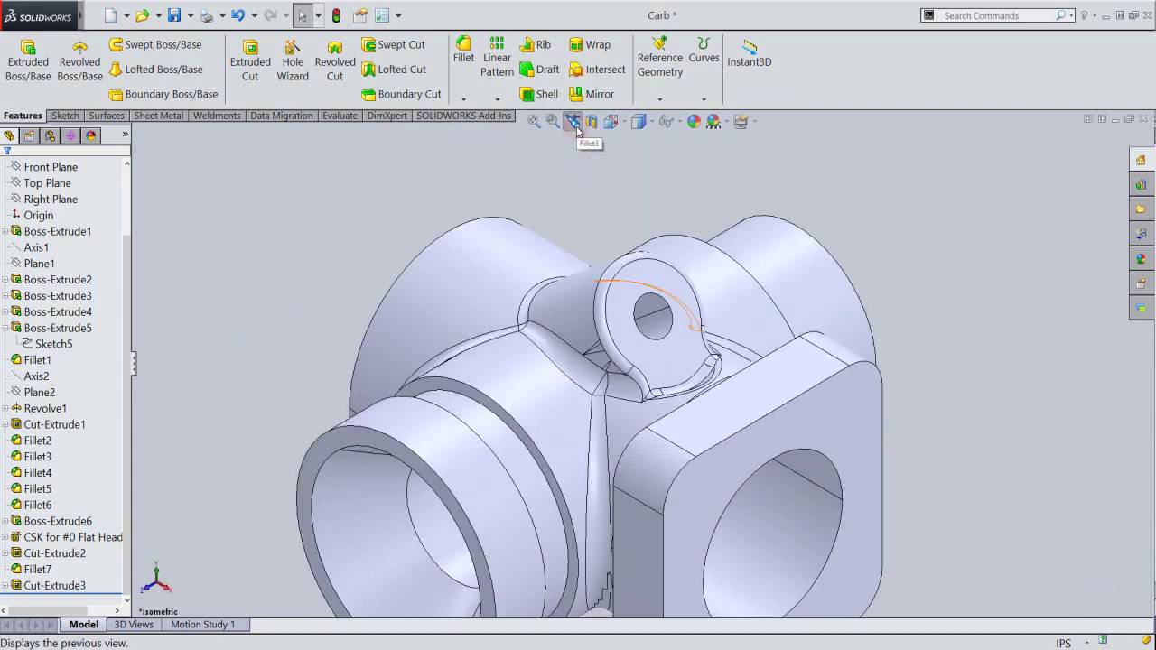
pyautogui.click(534, 120)
pyautogui.click(177, 16)
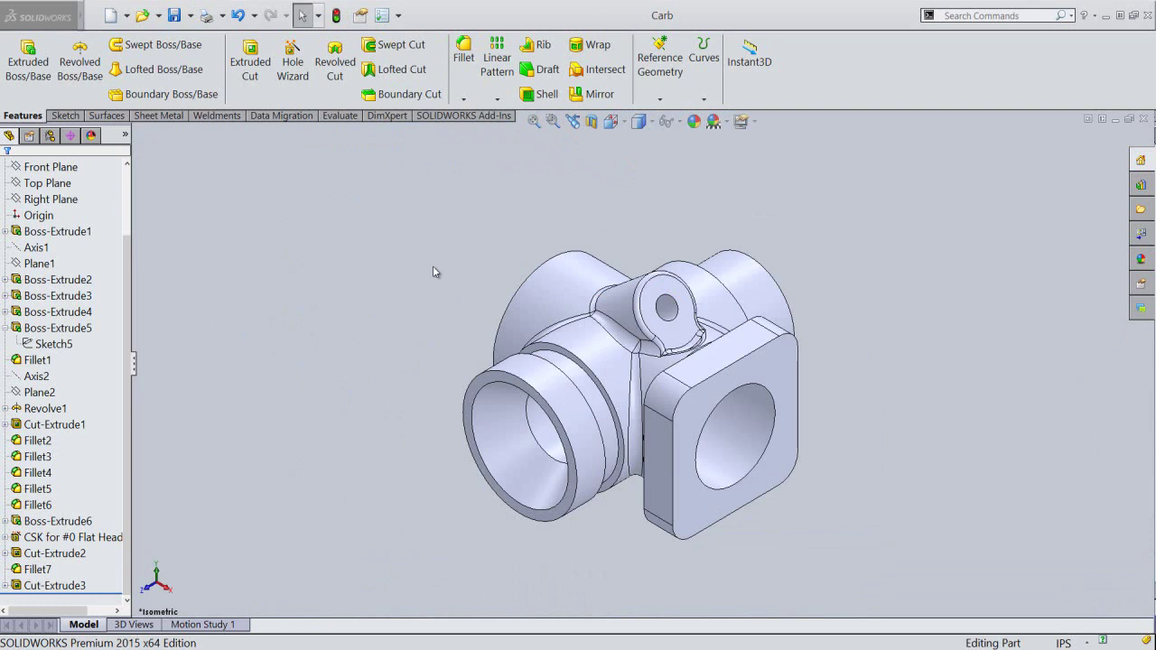
# Start a sketch on the square flange face and convert the hole's circular edge.
pyautogui.click(775, 376)
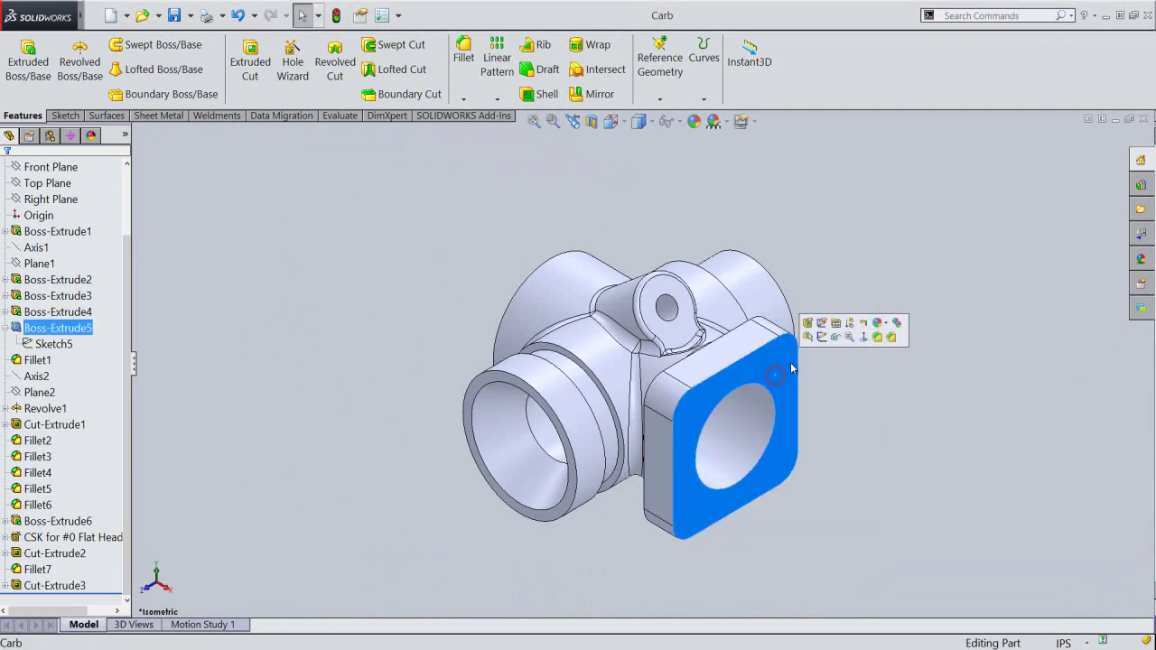
pyautogui.click(821, 336)
pyautogui.click(257, 59)
pyautogui.click(740, 388)
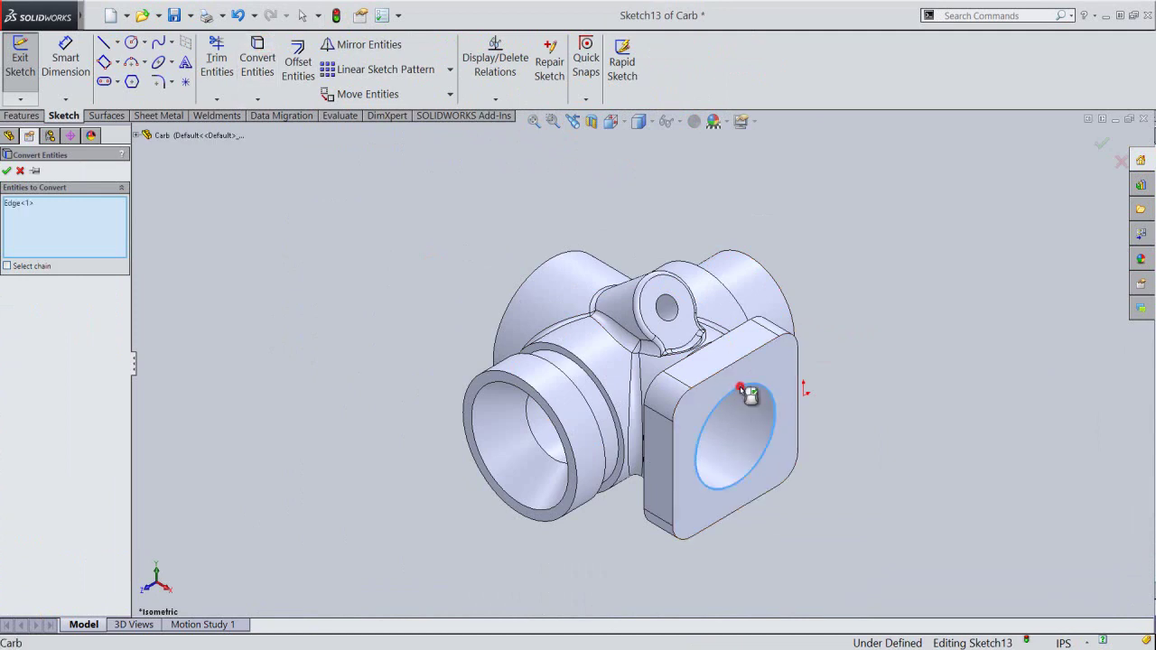
pyautogui.rightClick(392, 226)
pyautogui.click(416, 308)
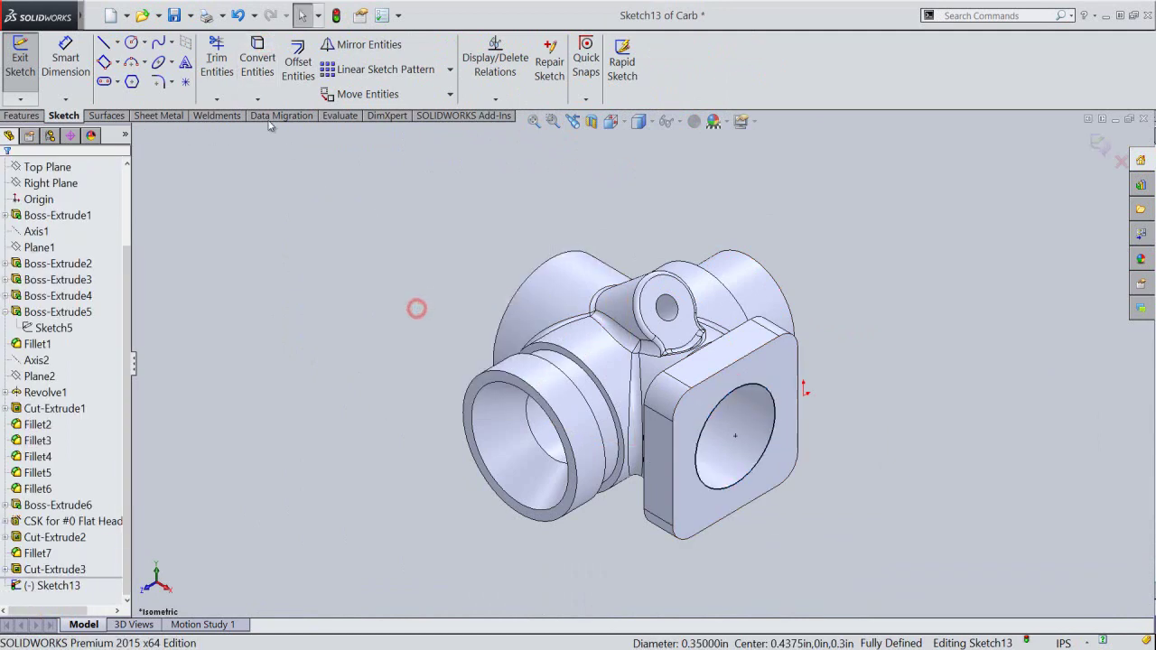
# Offset the hole circle 0.0825 in inward and exit Sketch13.
pyautogui.click(298, 61)
pyautogui.click(766, 408)
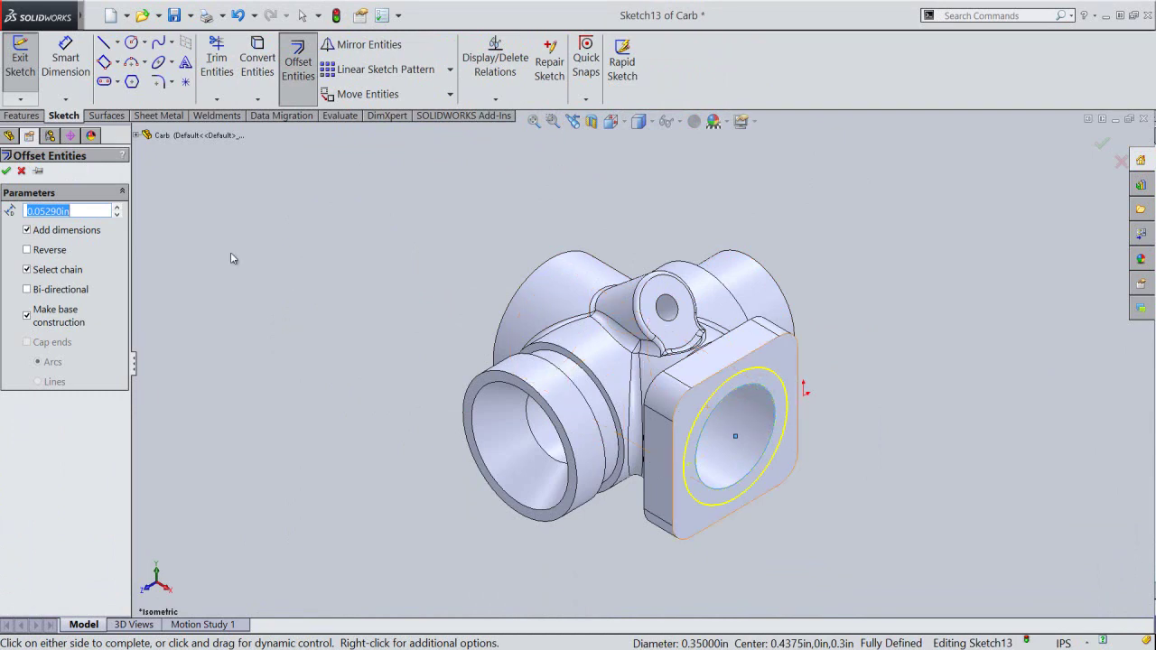
pyautogui.click(26, 251)
pyautogui.write('.0825')
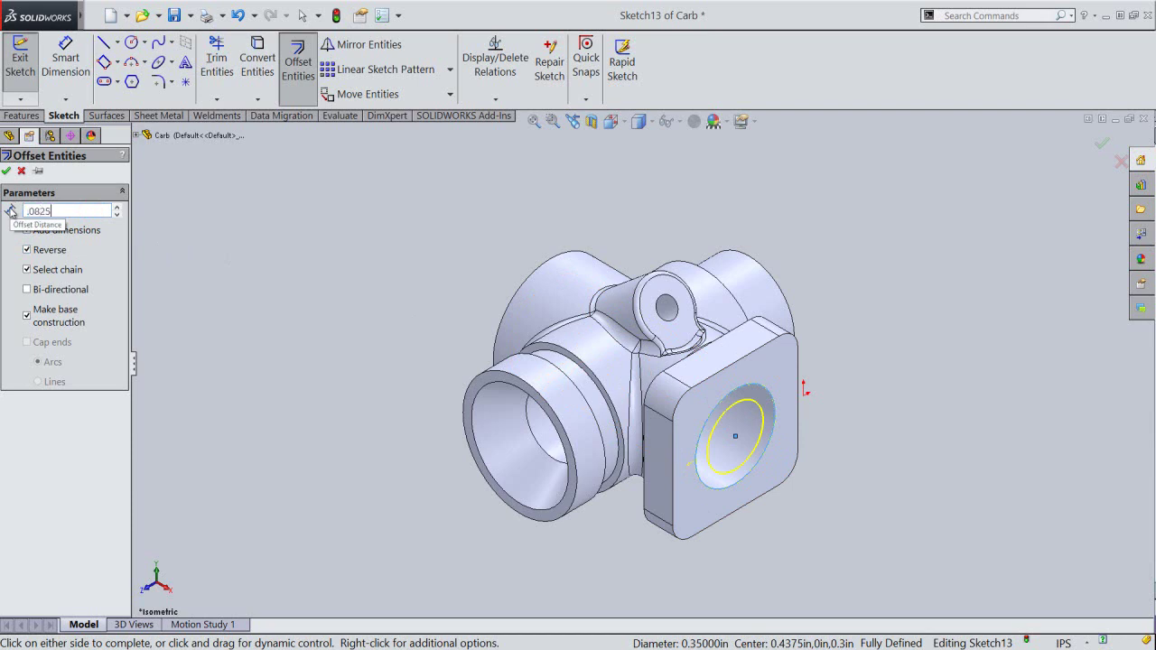
pyautogui.press('Return')
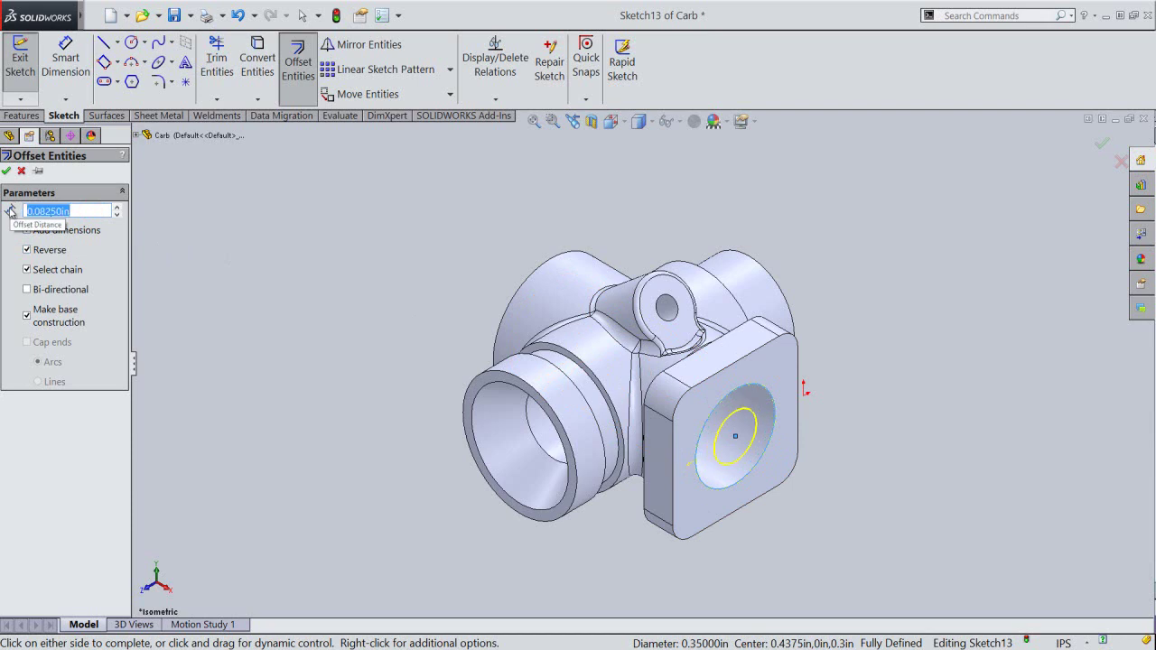
pyautogui.click(6, 171)
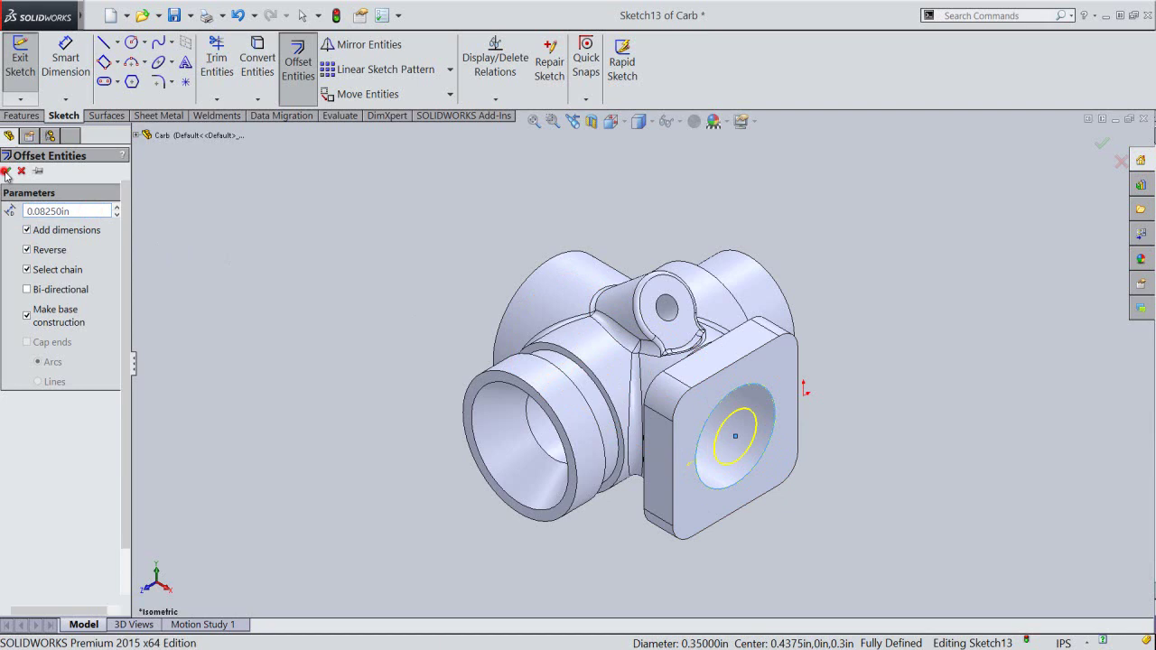
pyautogui.click(329, 245)
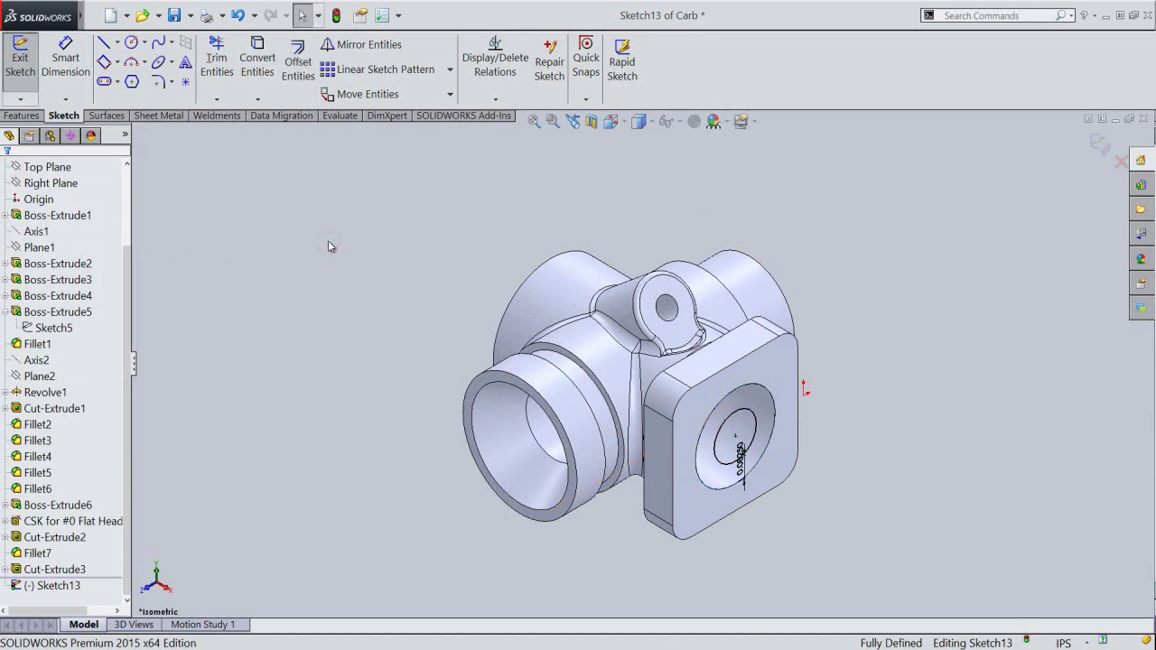
pyautogui.click(1098, 142)
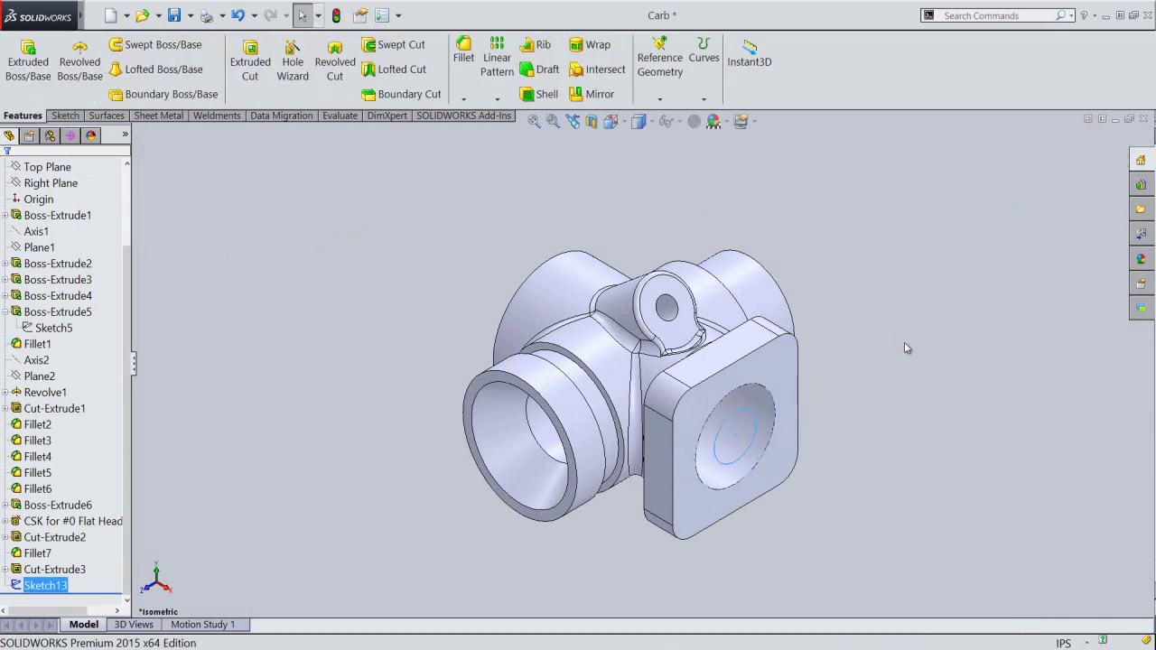
pyautogui.click(905, 344)
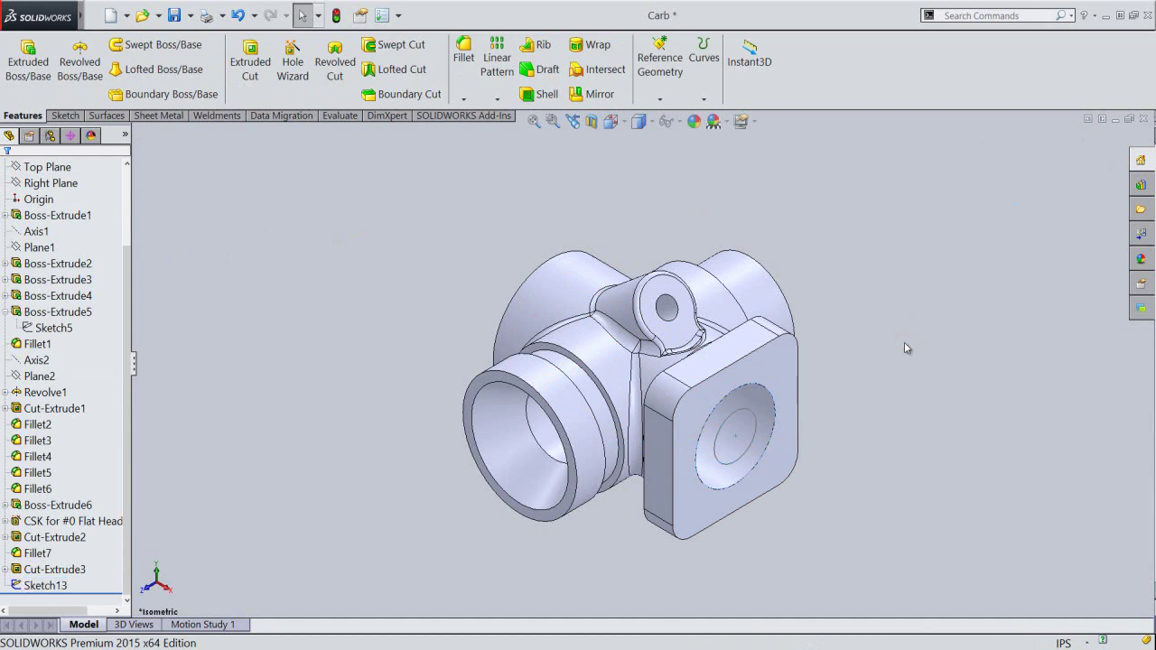
# Extrude the Sketch13 ring region 0.05 in, reversed into the square face.
pyautogui.click(28, 60)
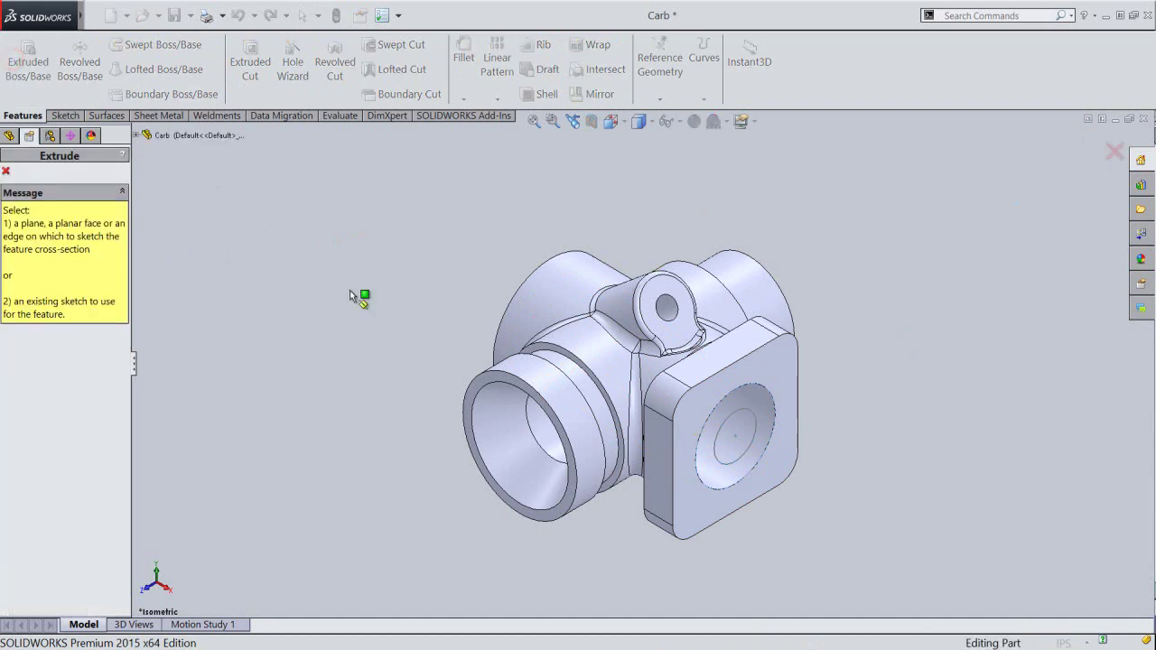
pyautogui.click(725, 425)
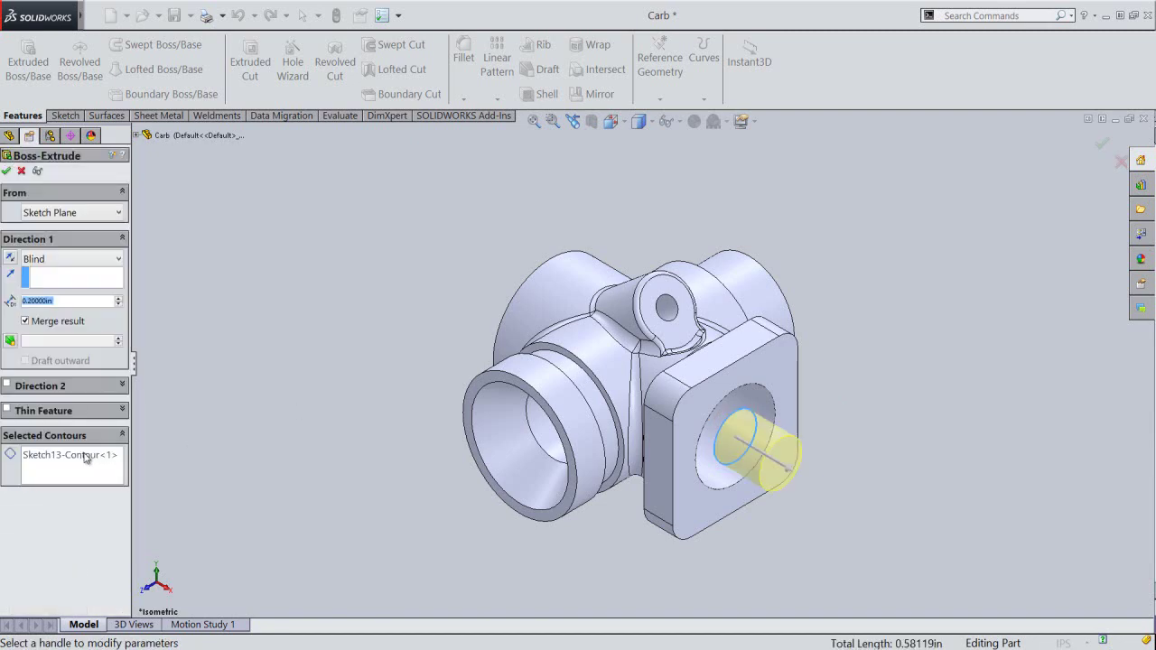
pyautogui.rightClick(84, 454)
pyautogui.click(126, 464)
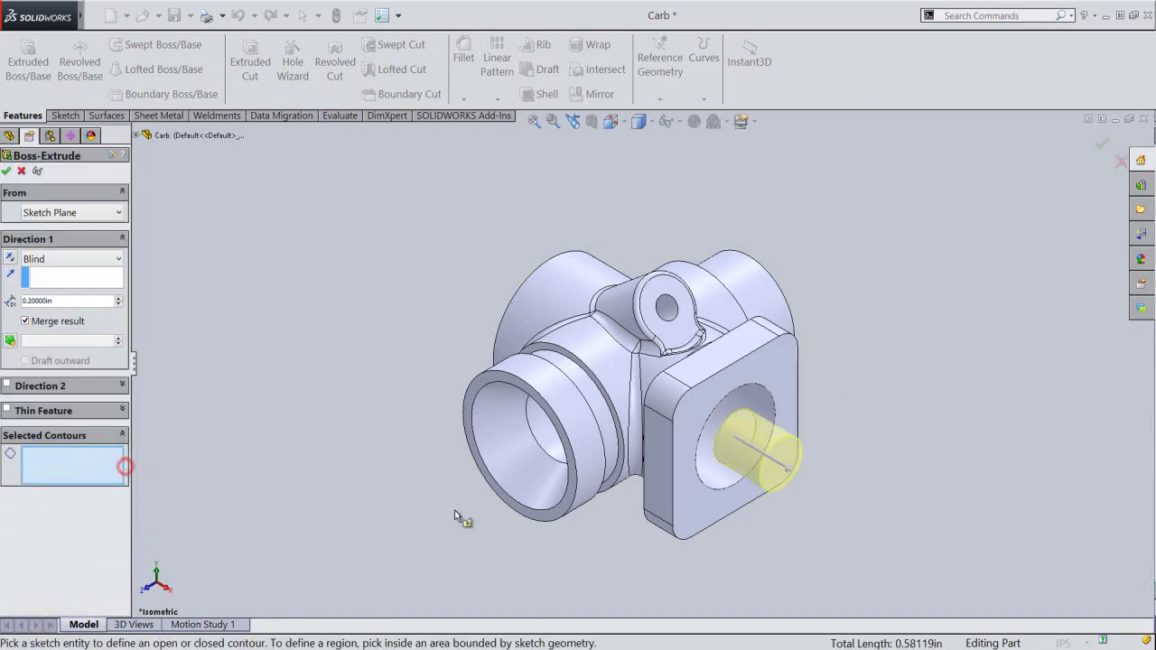
pyautogui.click(702, 472)
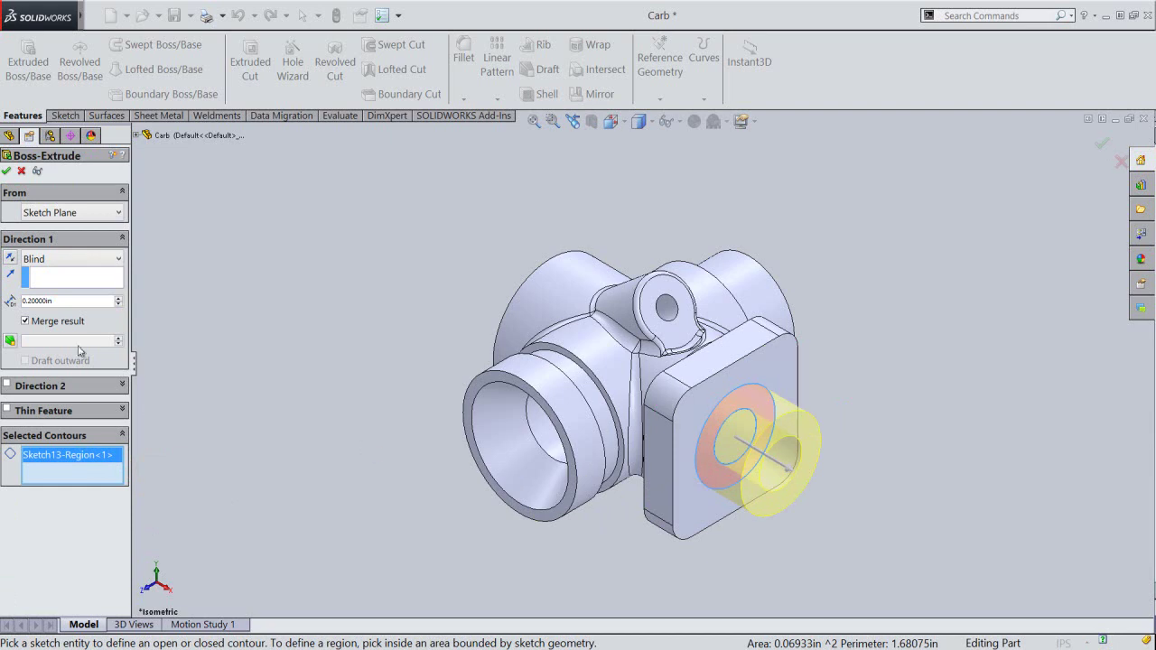
pyautogui.click(12, 258)
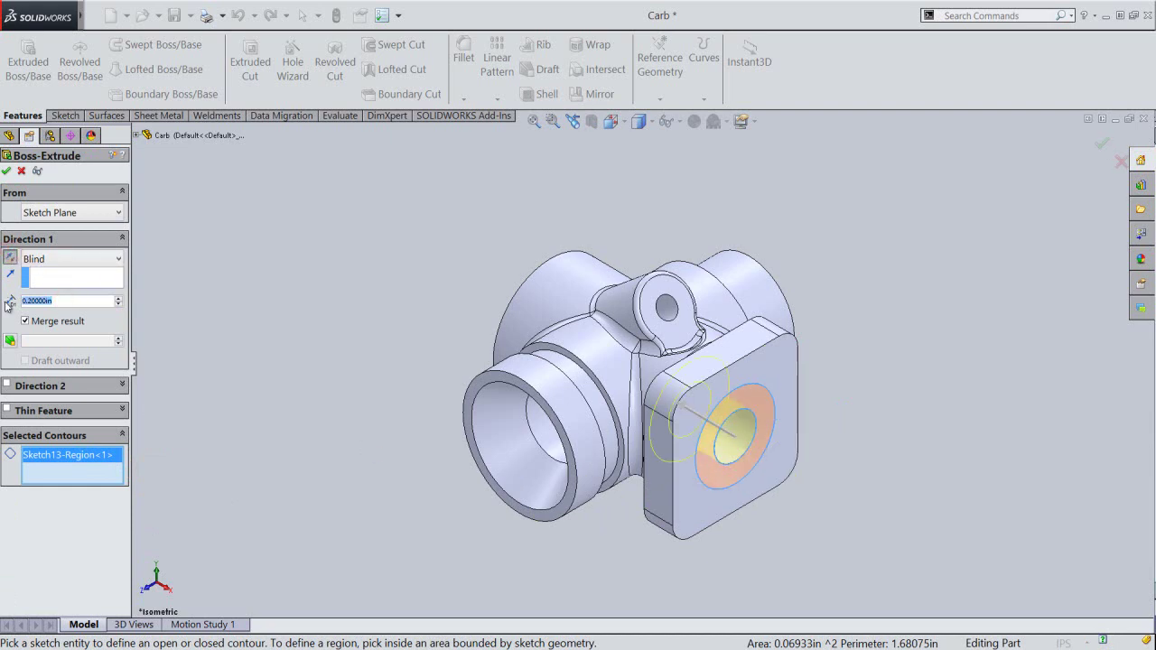
pyautogui.write('0.05')
pyautogui.press('Return')
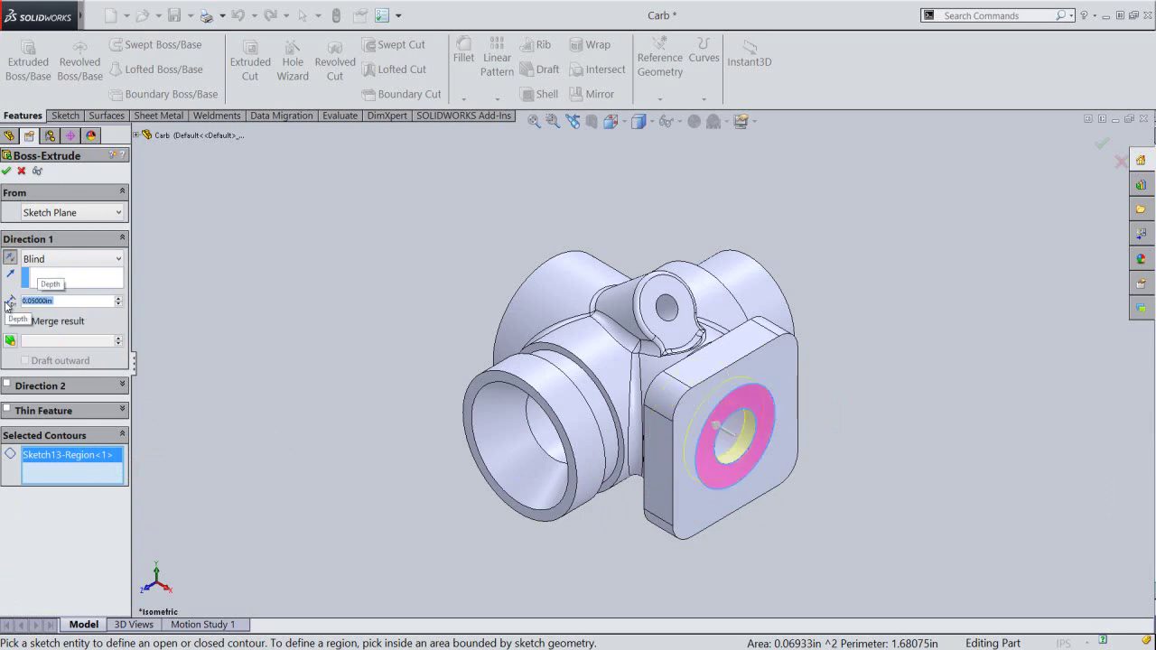
pyautogui.click(7, 171)
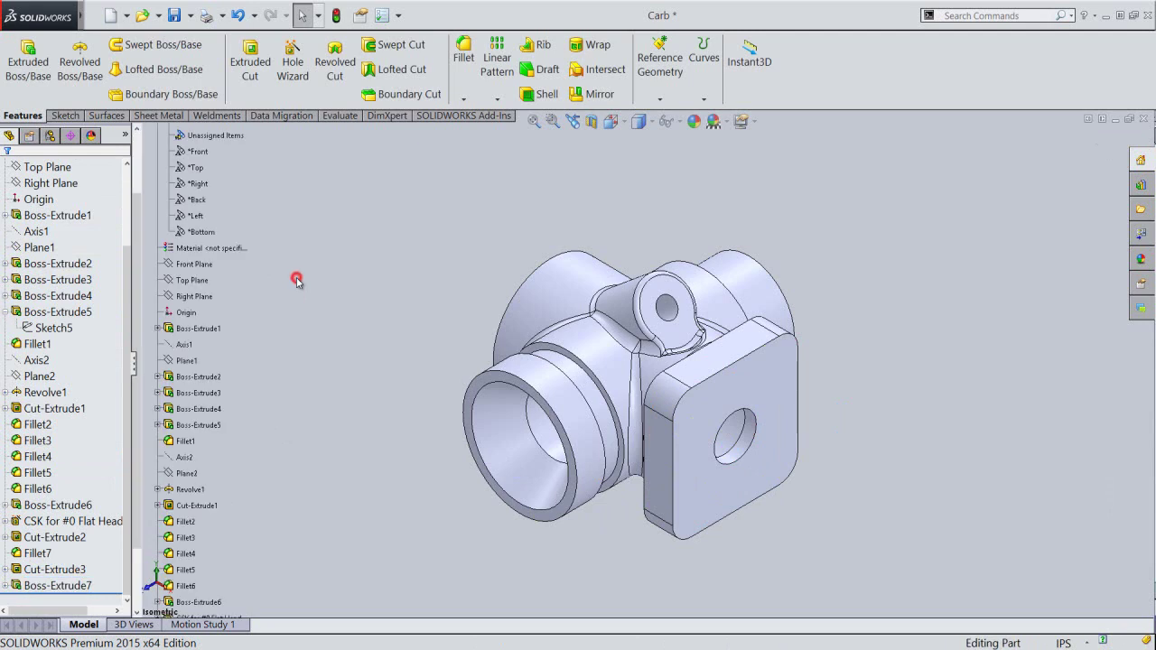
# Save, then start a sketch on the left port's end face and convert its outer edge.
pyautogui.click(175, 15)
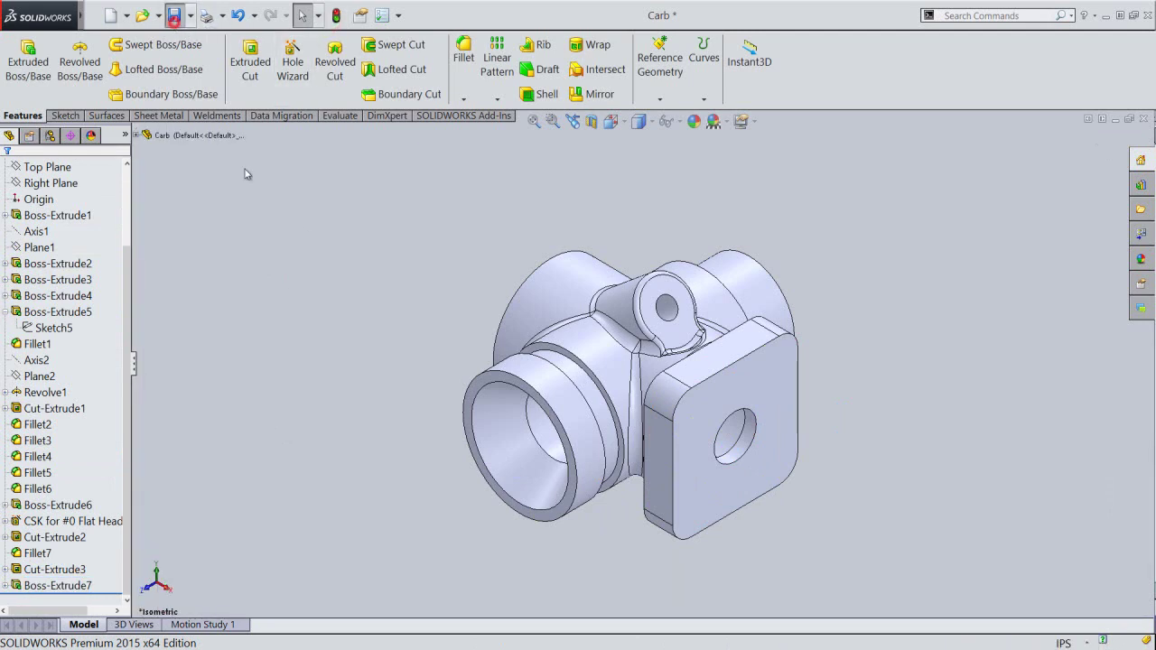
pyautogui.click(639, 121)
pyautogui.click(509, 304)
pyautogui.click(333, 349)
pyautogui.click(570, 495)
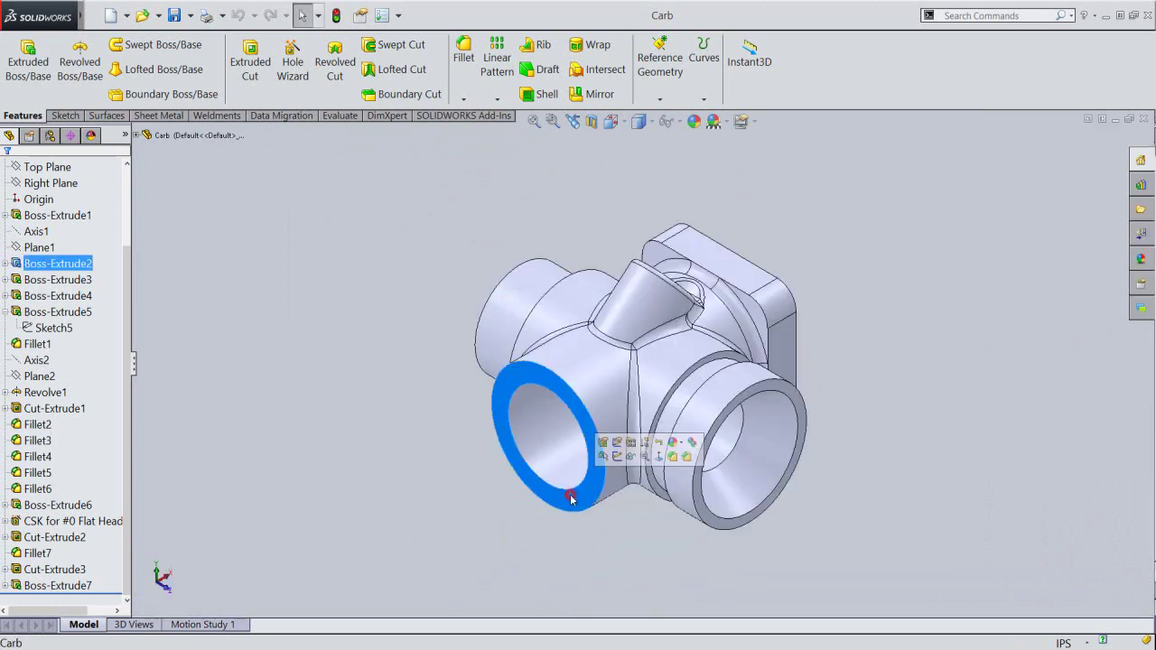
pyautogui.click(617, 457)
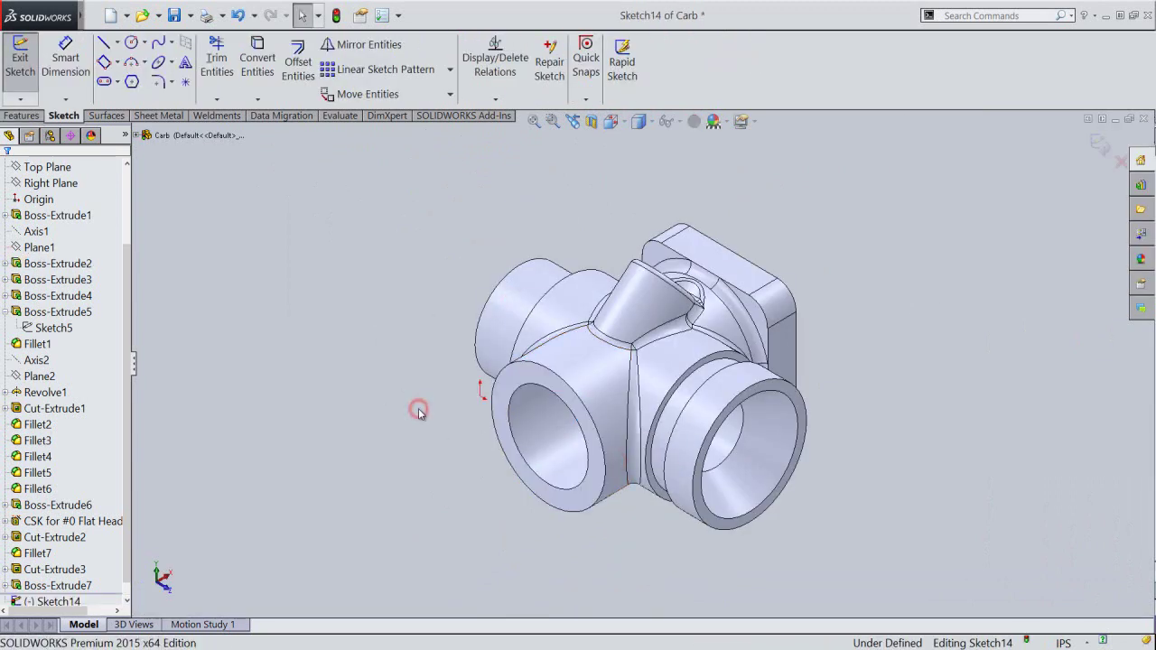
pyautogui.click(257, 59)
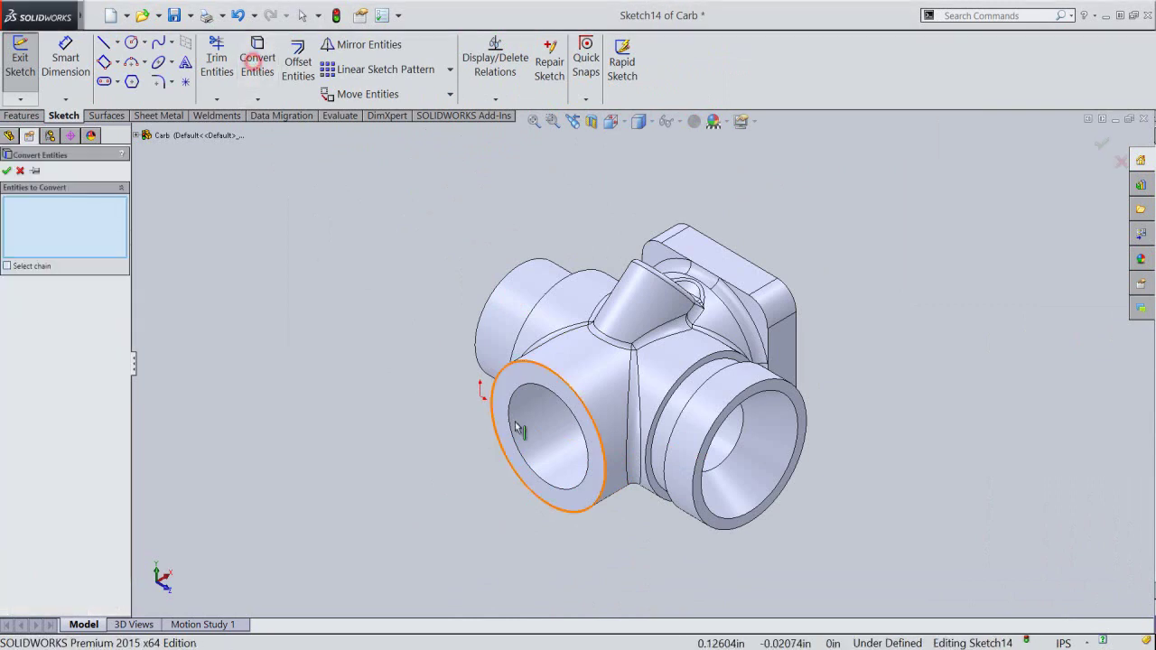
pyautogui.click(534, 390)
pyautogui.press('Return')
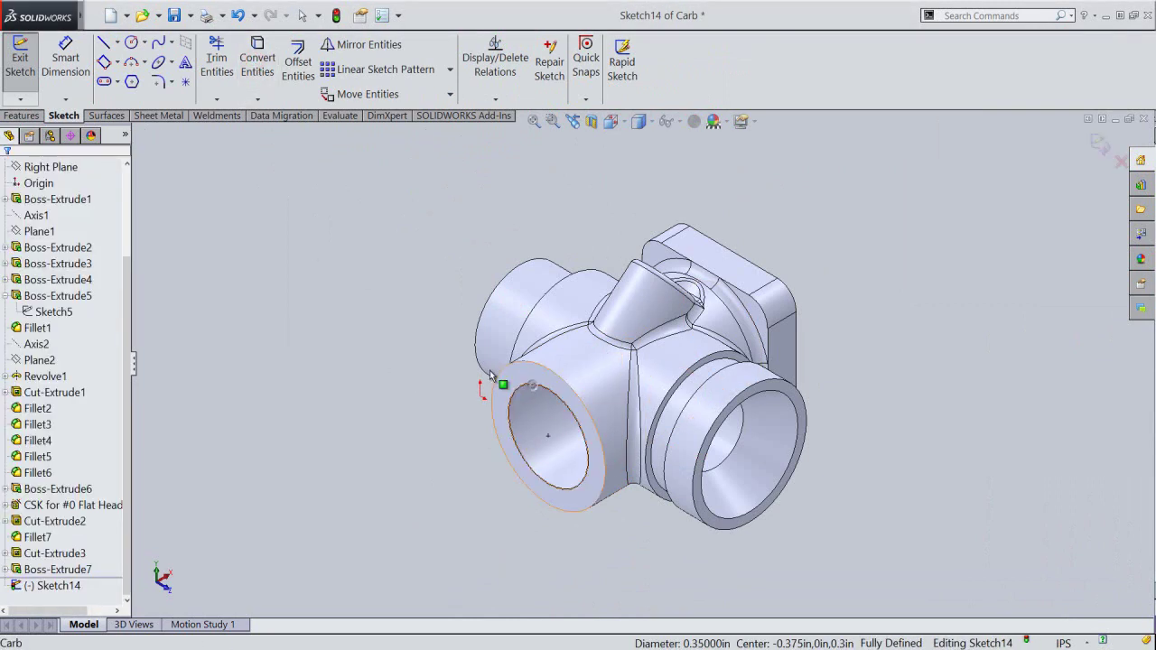
# Offset the converted circle 0.05 in inward, exit Sketch14, and save.
pyautogui.click(298, 62)
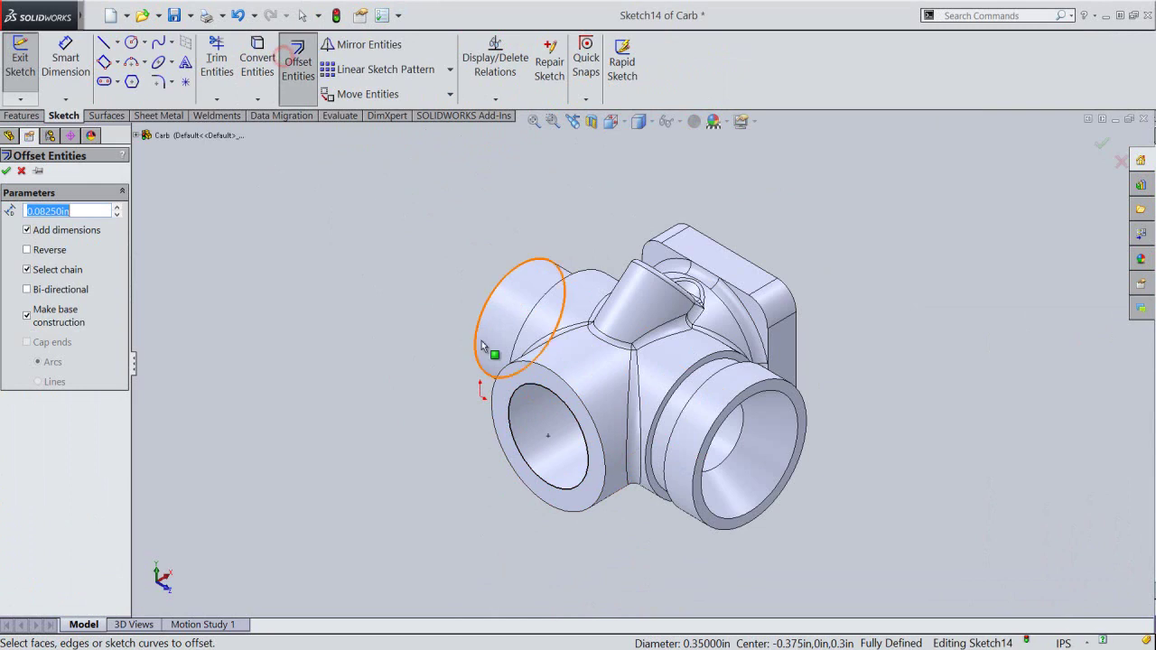
pyautogui.click(539, 371)
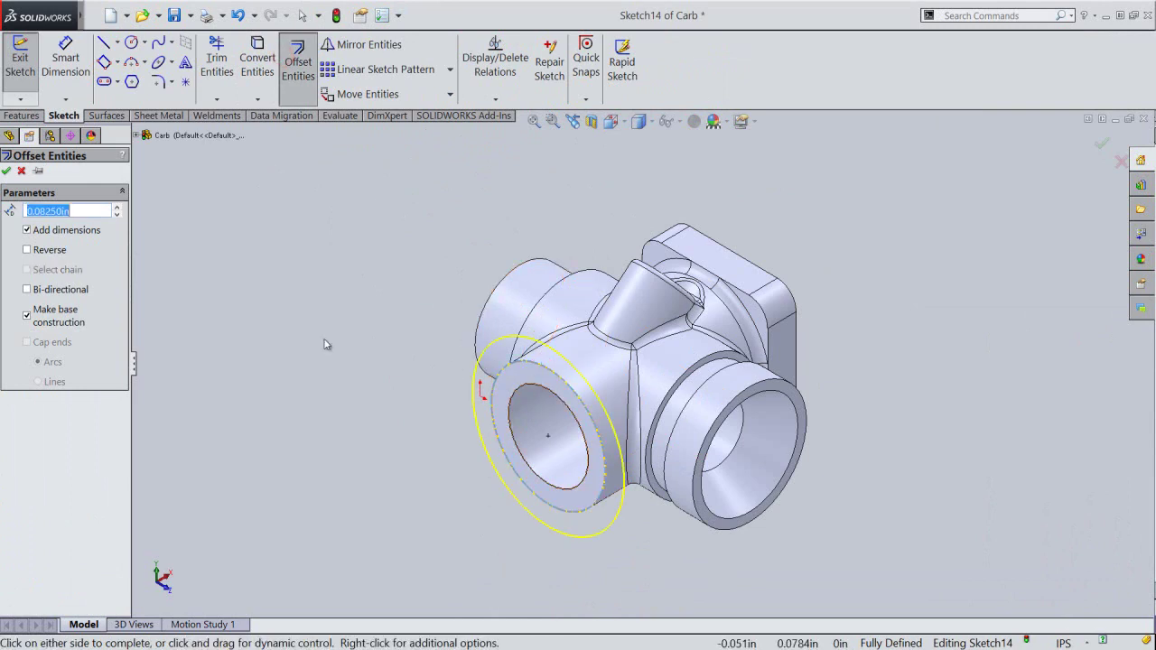
pyautogui.click(26, 251)
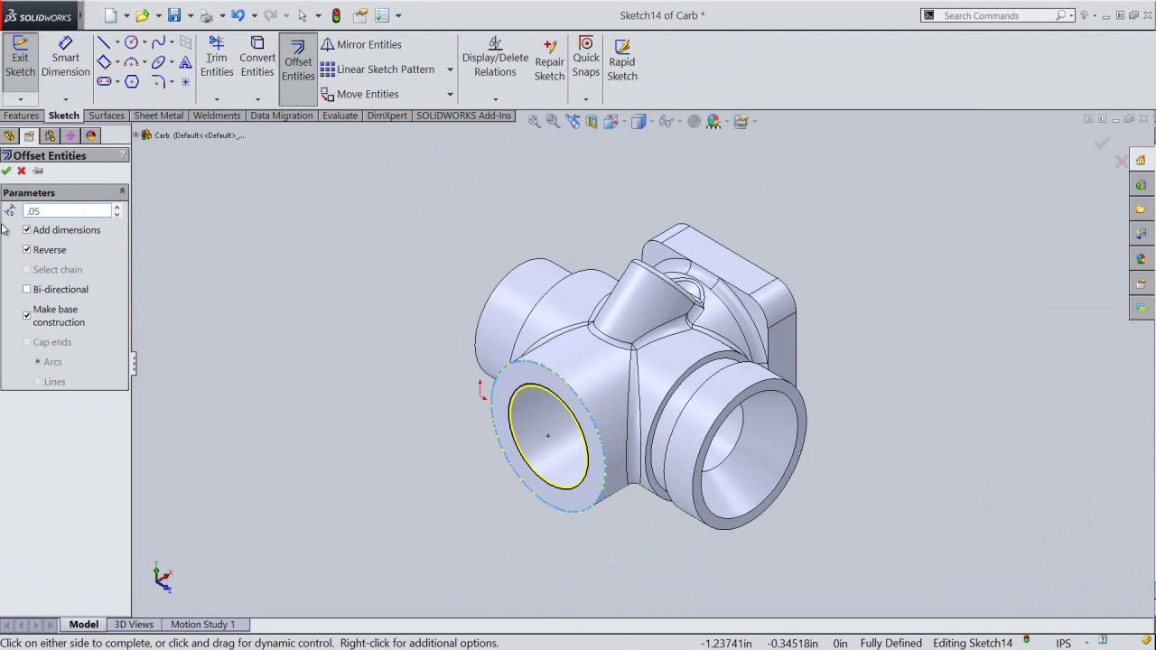
pyautogui.press('Return')
pyautogui.click(8, 171)
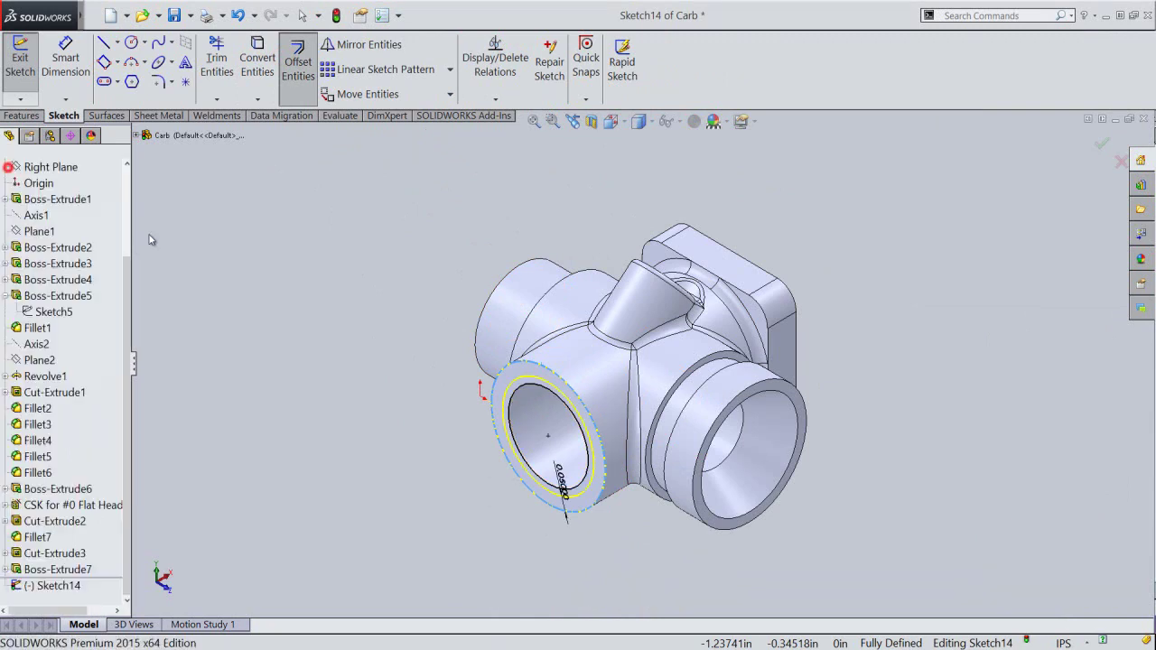
pyautogui.click(315, 290)
pyautogui.click(1098, 143)
pyautogui.click(471, 203)
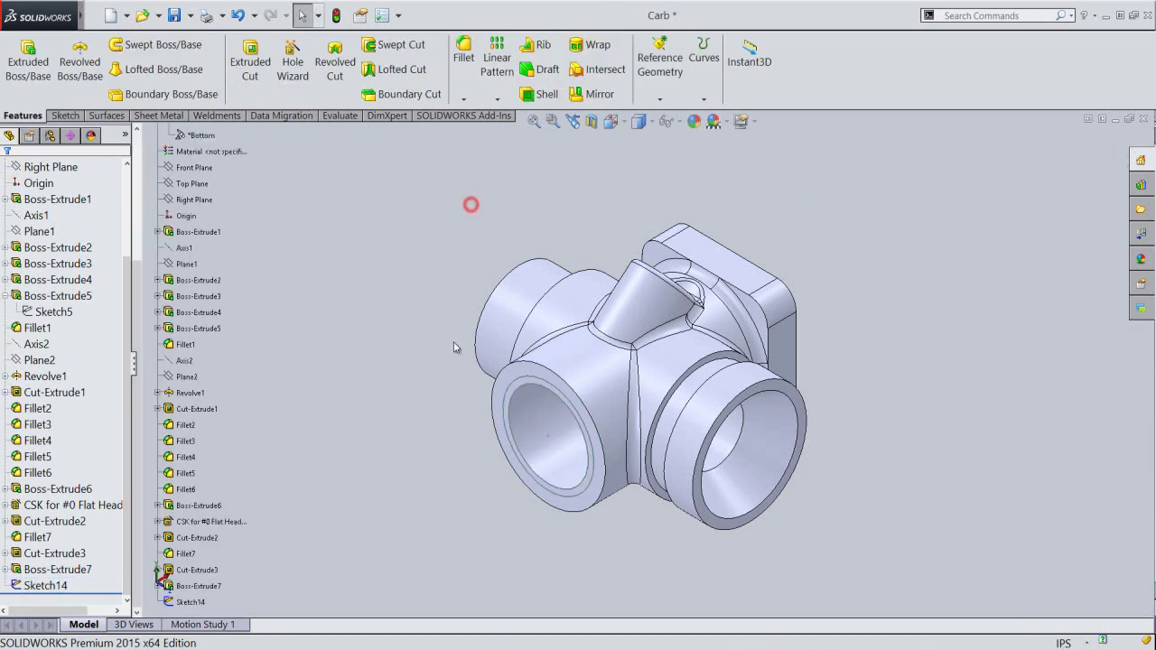
pyautogui.hotkey('ctrl', 's')
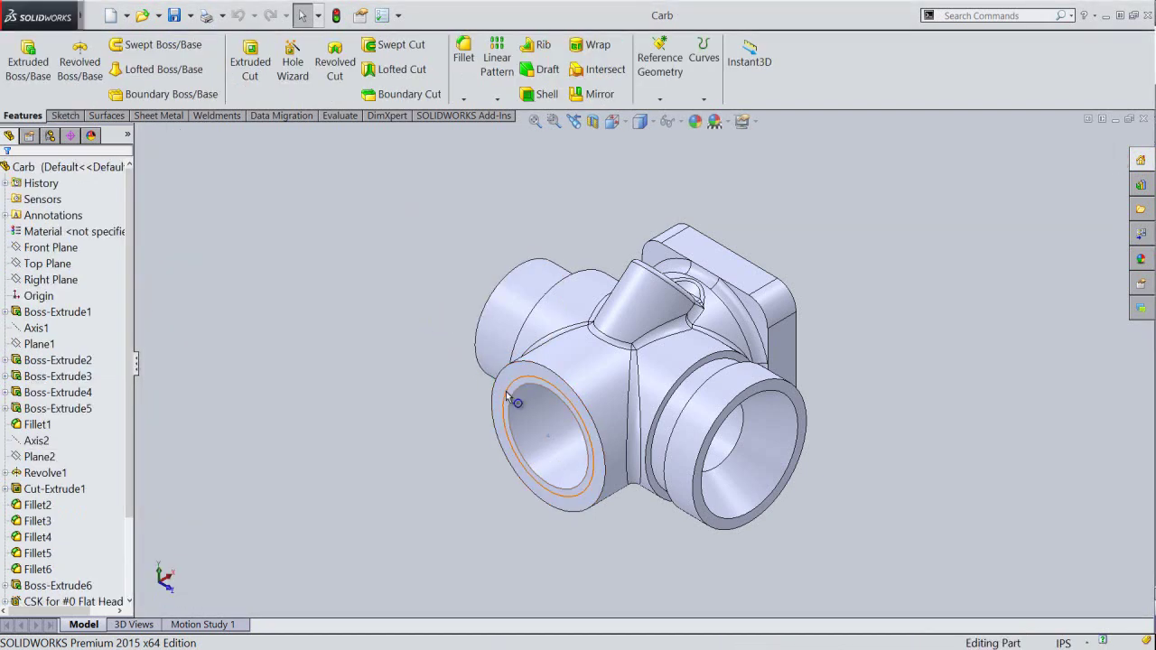
# Extrude Sketch14 0.1 in outward as a lip on the left port and save.
pyautogui.click(506, 391)
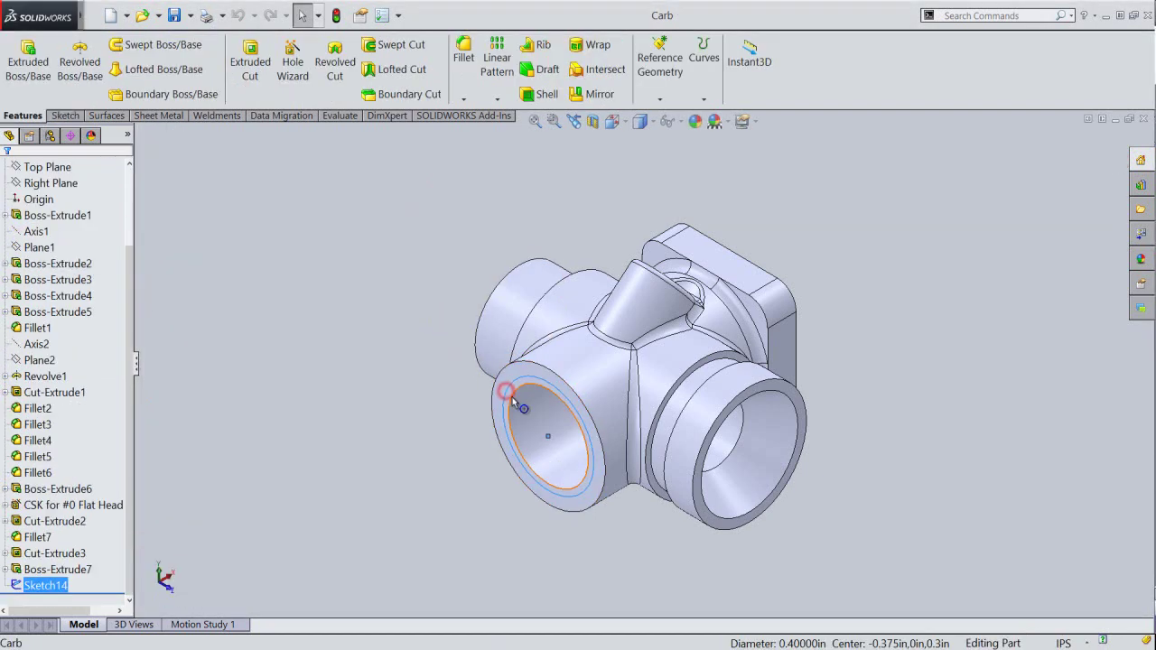
pyautogui.click(32, 83)
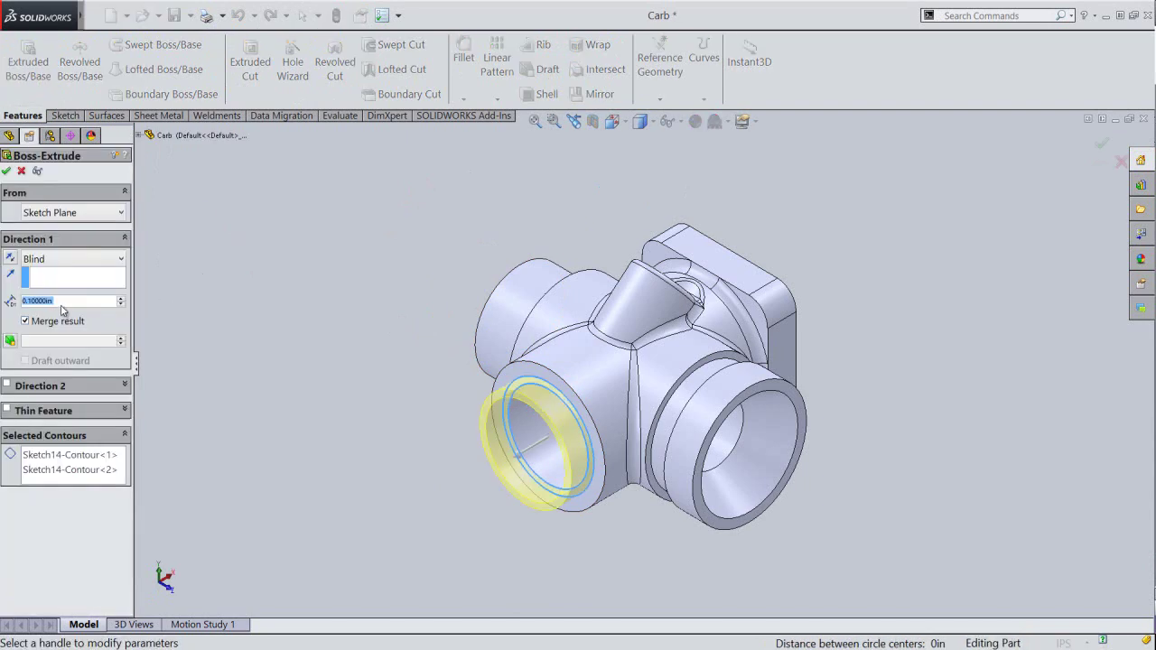
pyautogui.click(7, 172)
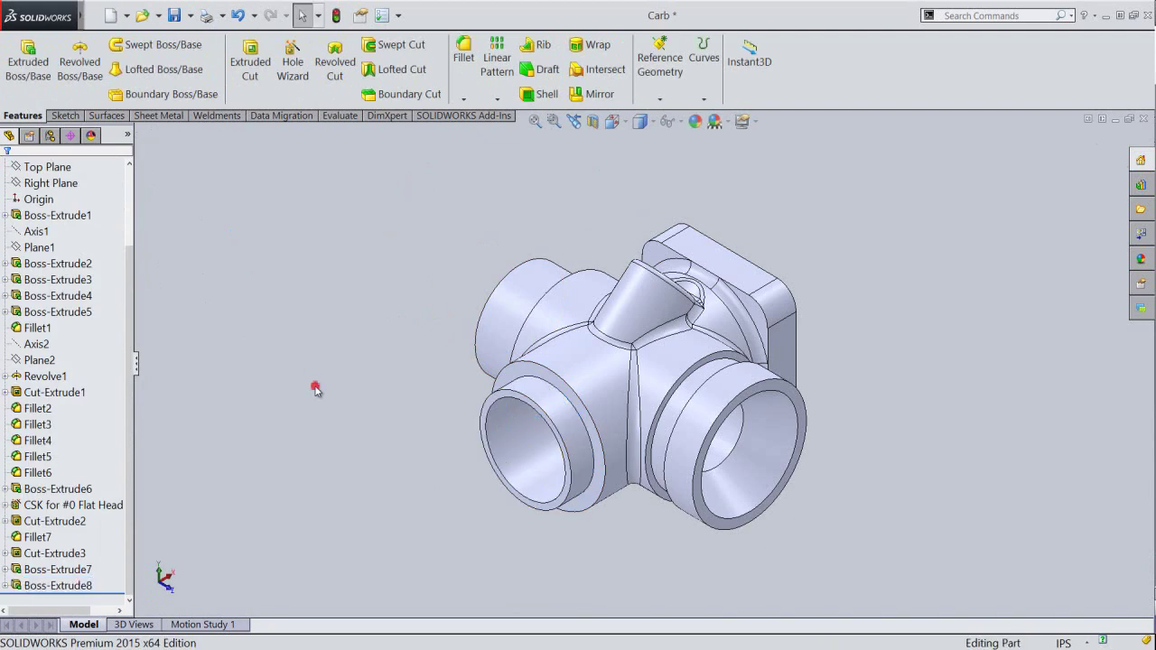
pyautogui.click(174, 16)
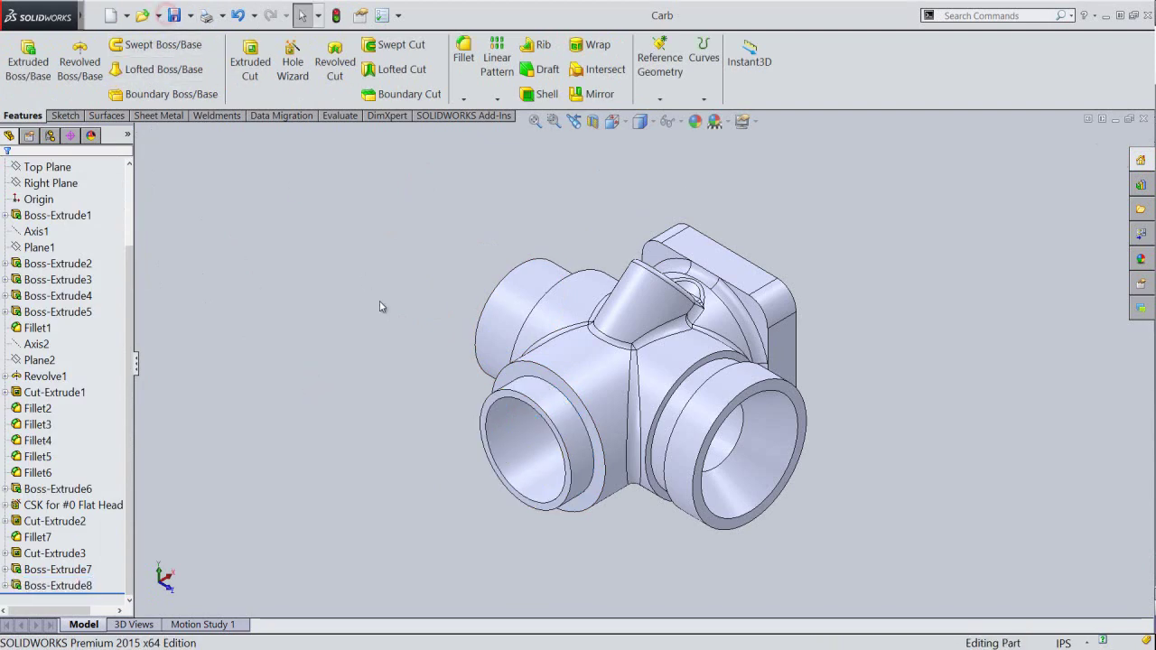
pyautogui.click(401, 285)
# Sketch on the lip face the converted bore circle plus a circle offset 0.025 in outward.
pyautogui.click(28, 61)
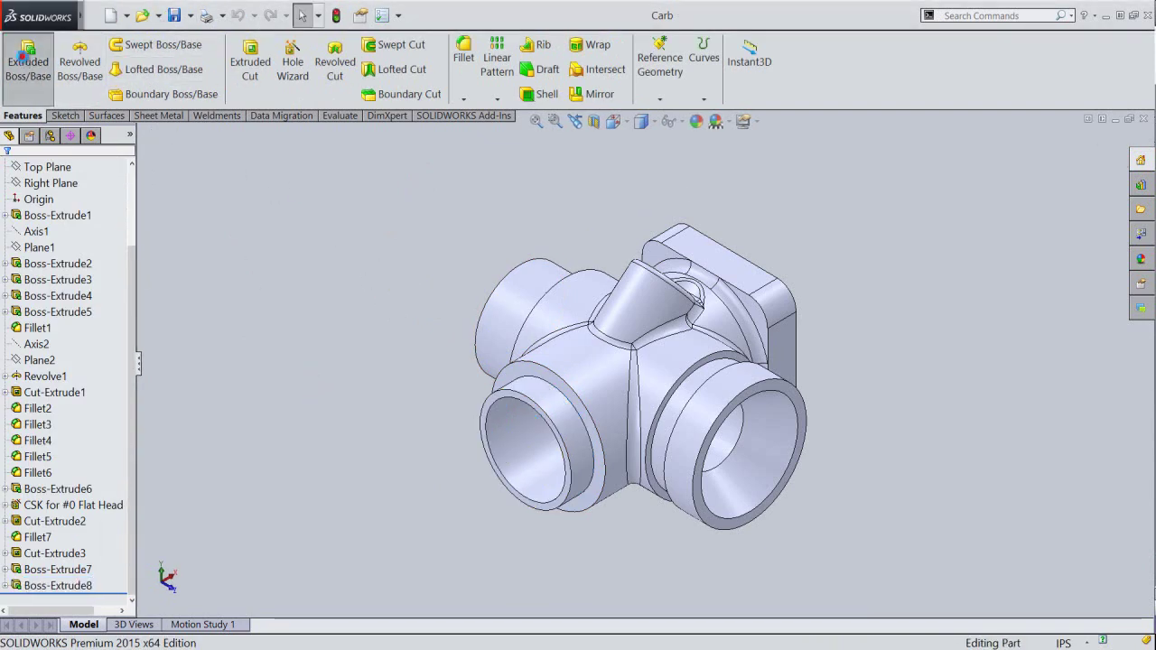
pyautogui.click(490, 399)
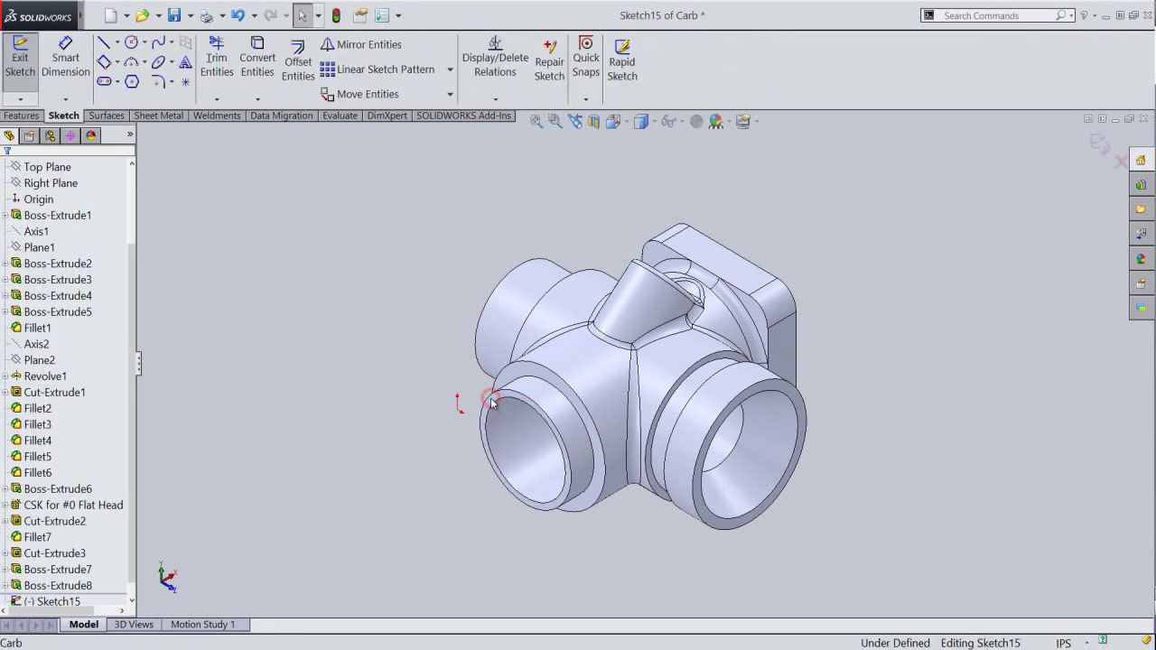
pyautogui.click(251, 60)
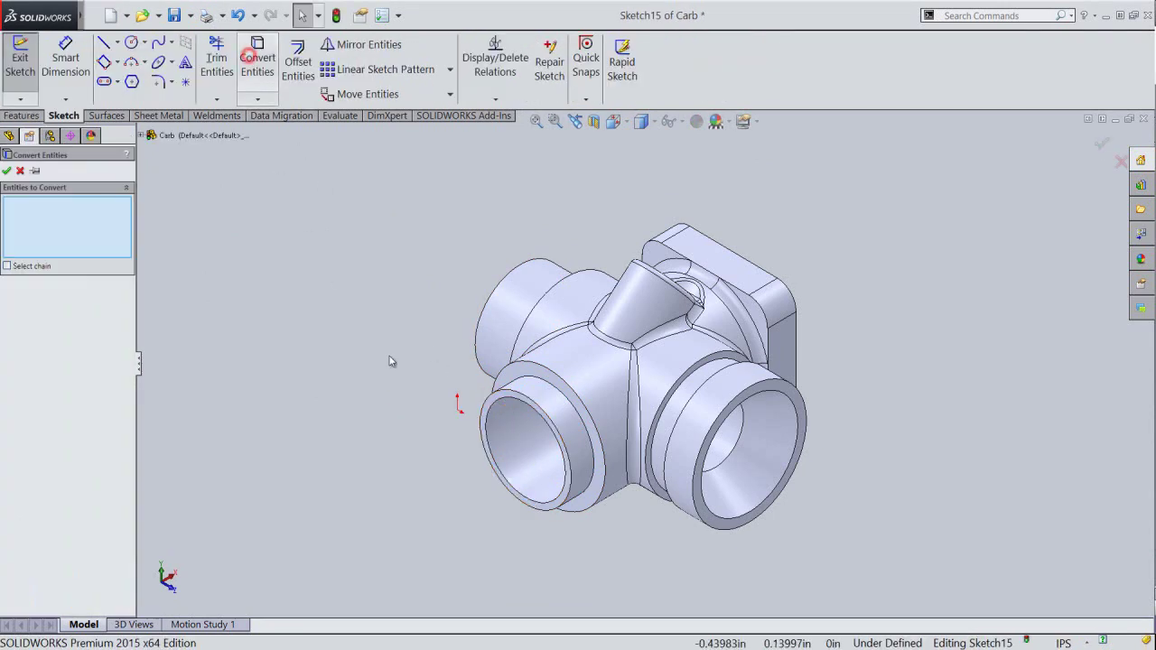
pyautogui.click(491, 414)
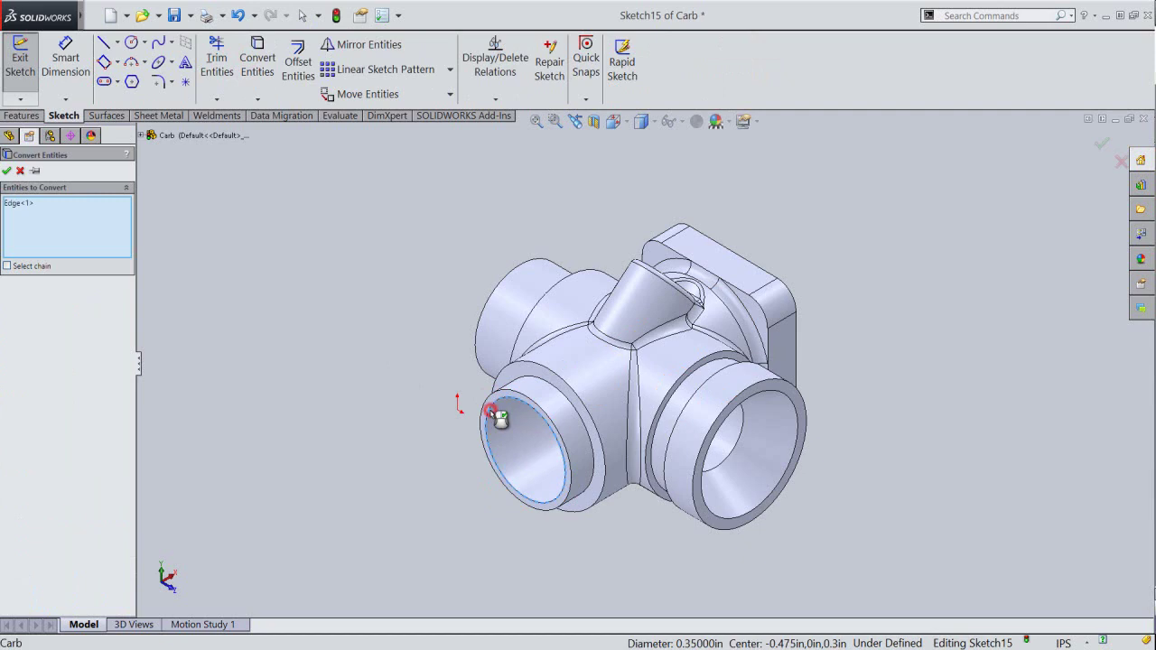
pyautogui.press('Return')
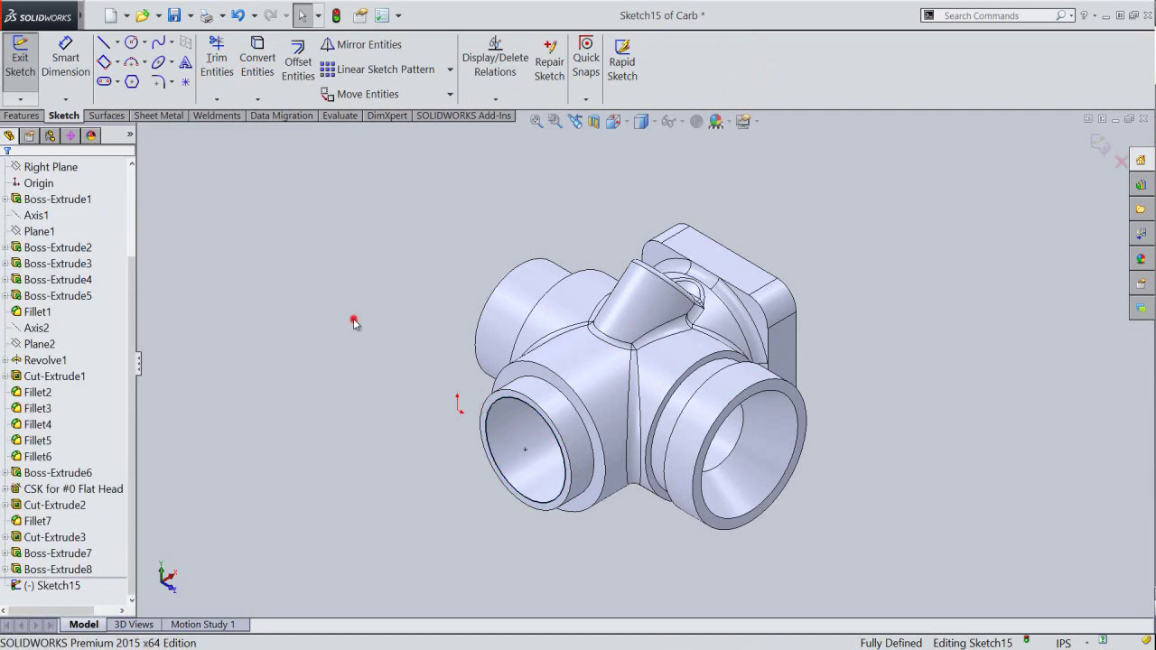
pyautogui.click(296, 65)
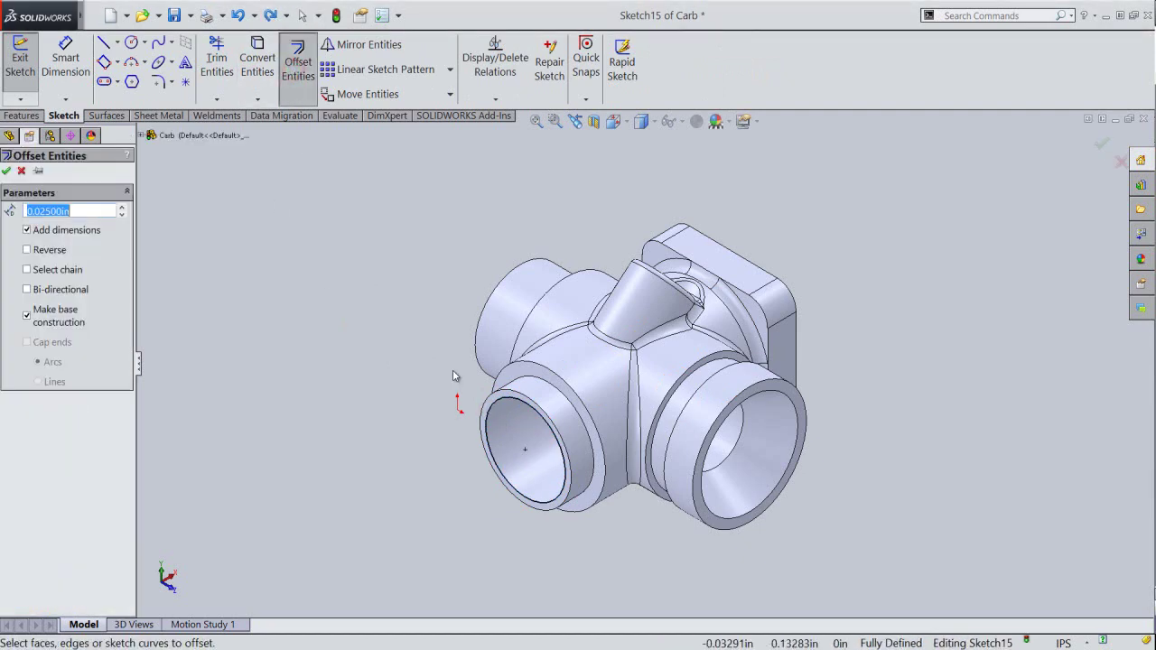
pyautogui.click(484, 397)
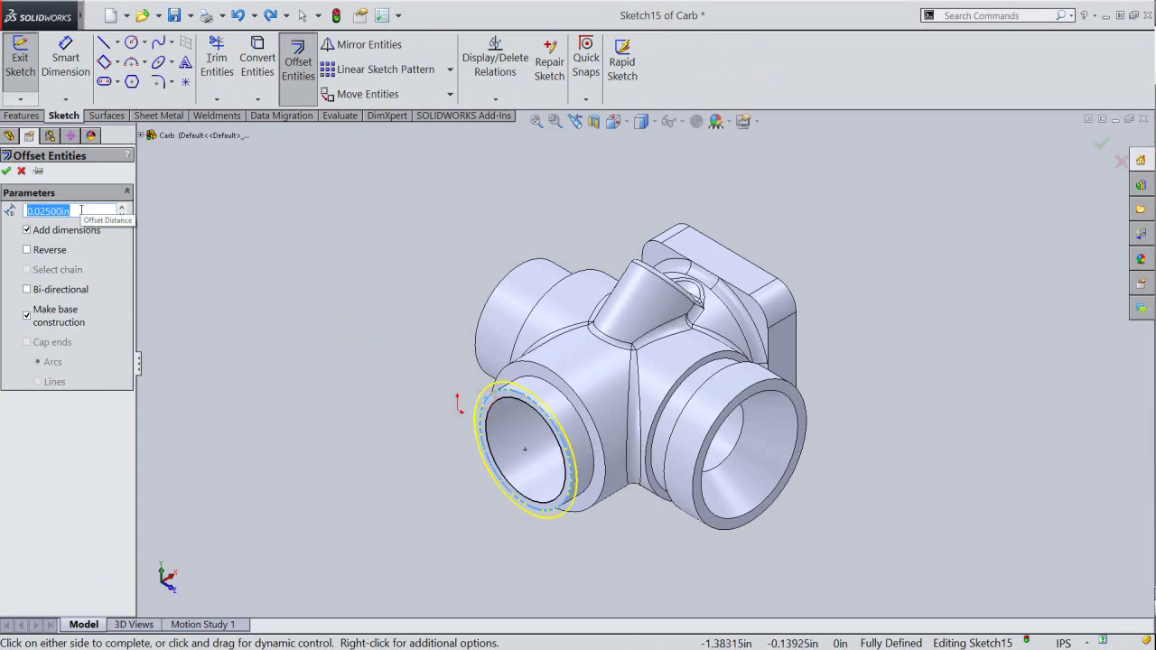
pyautogui.click(7, 172)
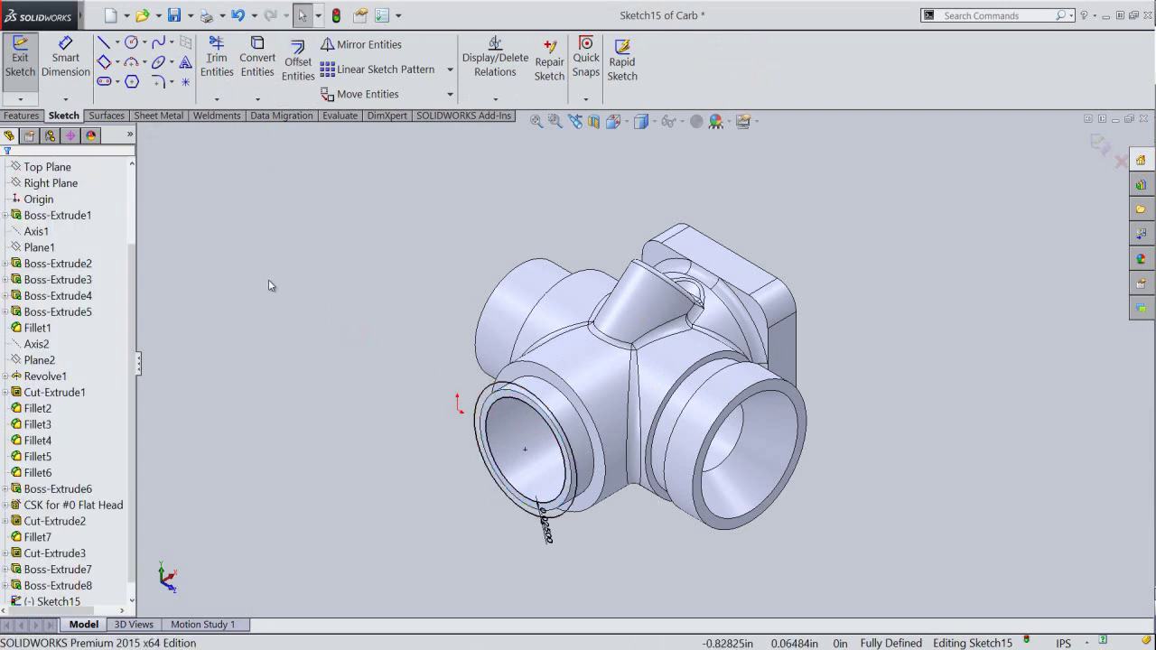
pyautogui.click(268, 281)
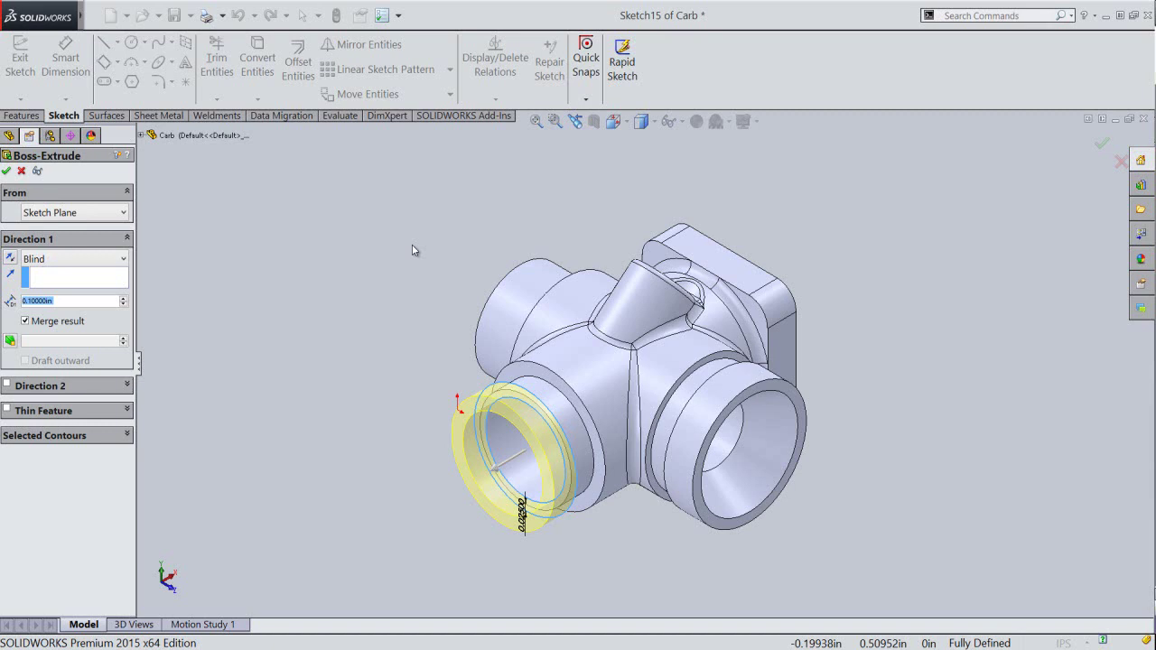
# Extrude the Sketch15 ring regions 0.05 in deep as Boss-Extrude9.
pyautogui.click(116, 441)
pyautogui.rightClick(61, 455)
pyautogui.click(76, 465)
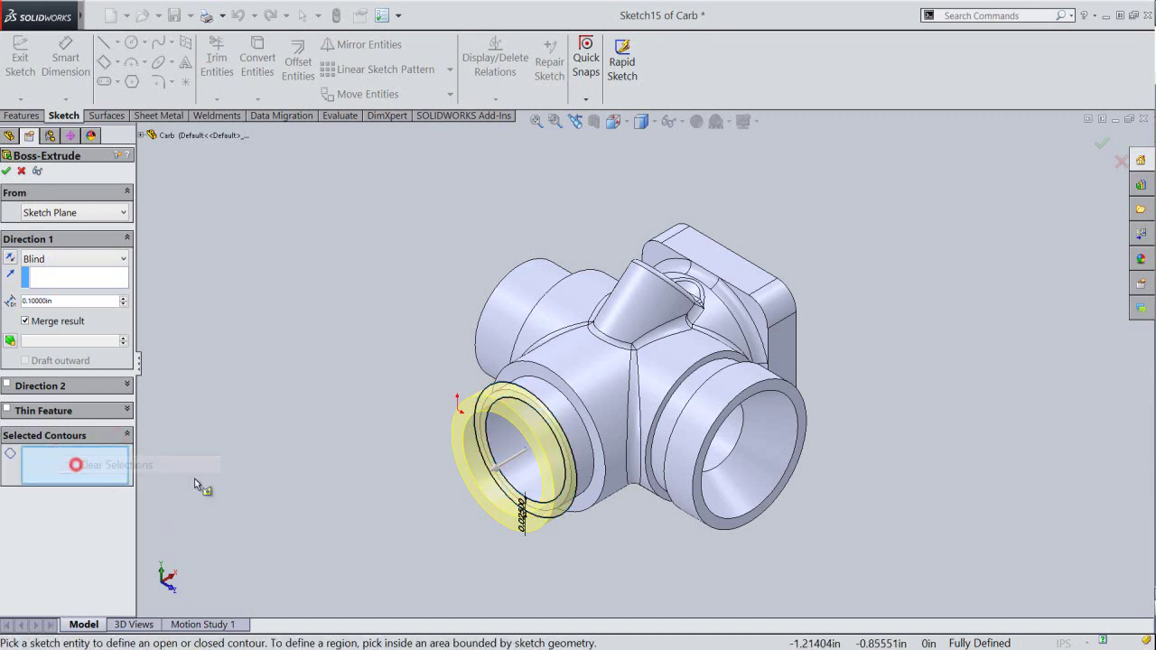
pyautogui.click(490, 407)
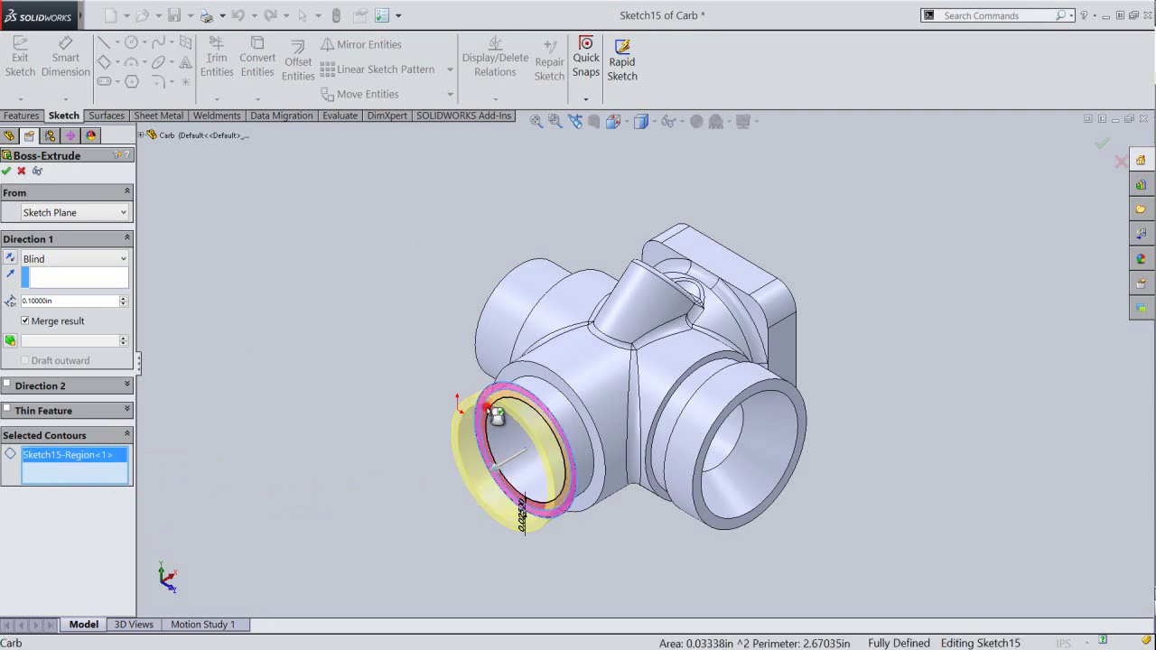
pyautogui.click(492, 412)
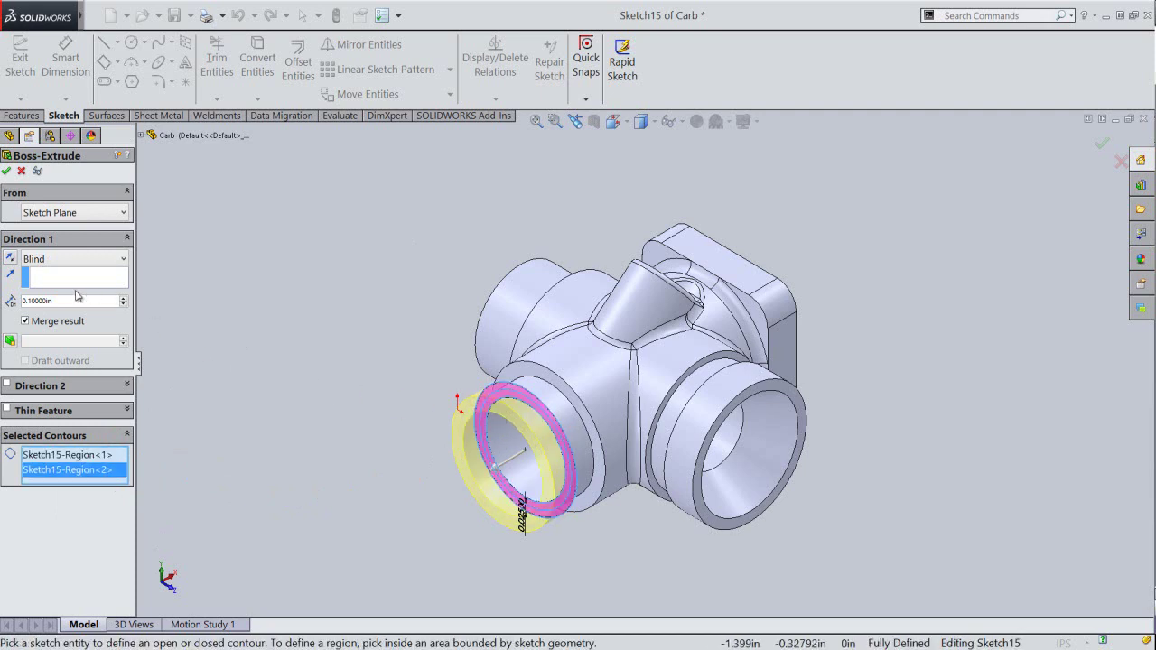
pyautogui.moveTo(60, 300); pyautogui.dragTo(34, 301)
pyautogui.write('.05')
pyautogui.press('Return')
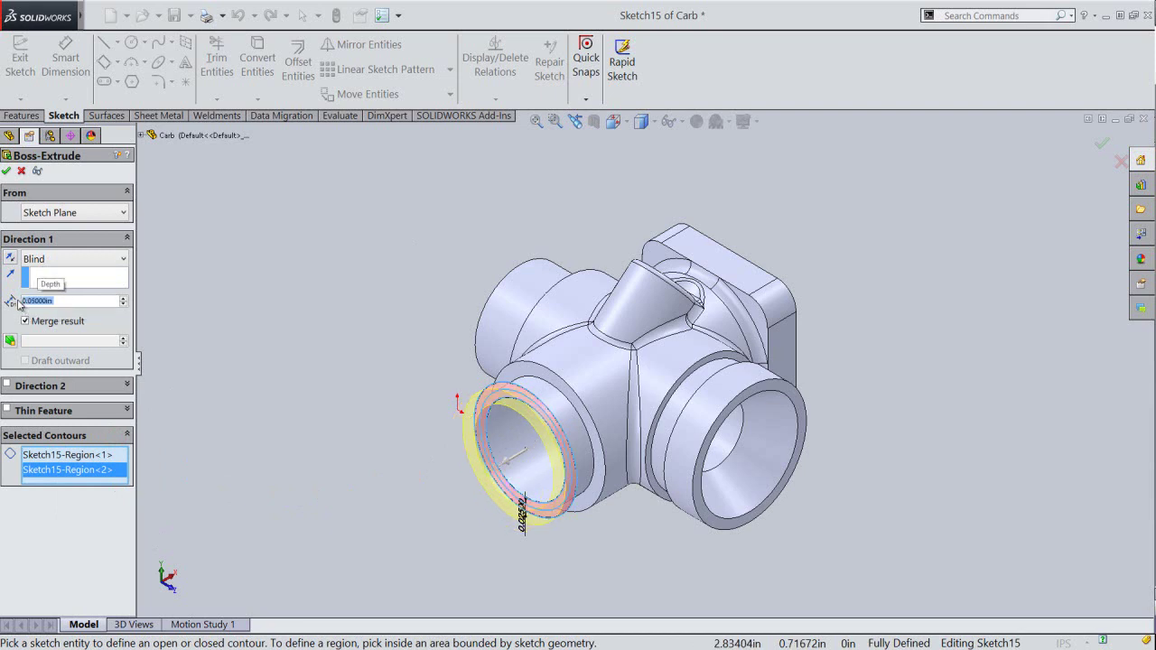
pyautogui.click(4, 170)
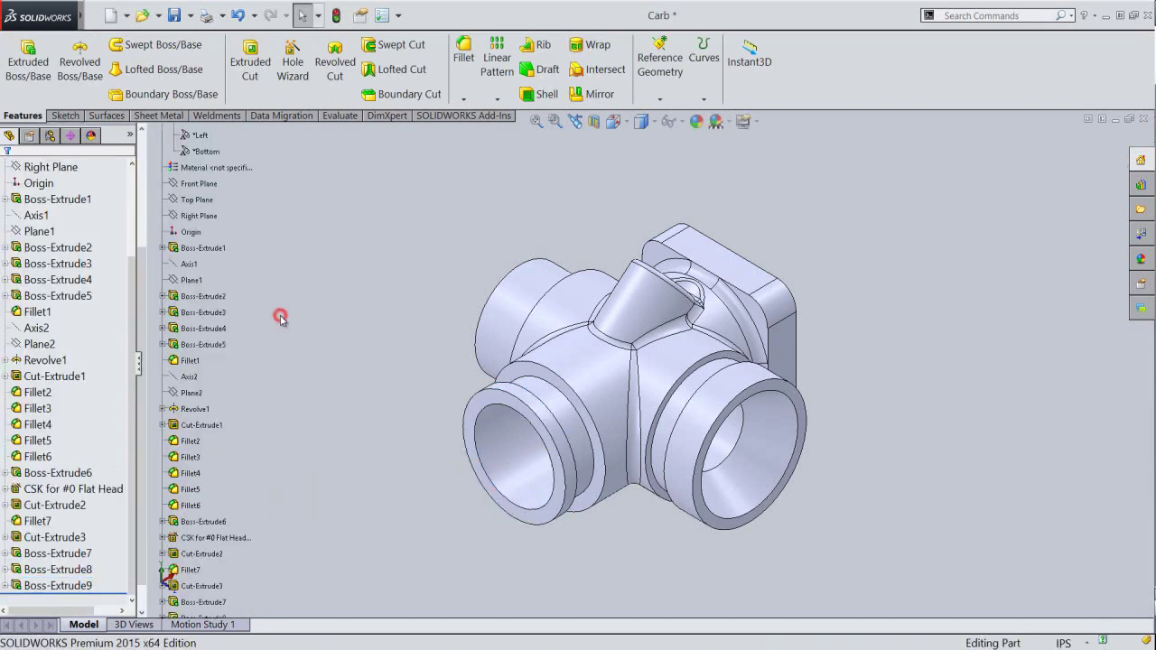
# Save the part and turn the model to show its other side.
pyautogui.click(174, 15)
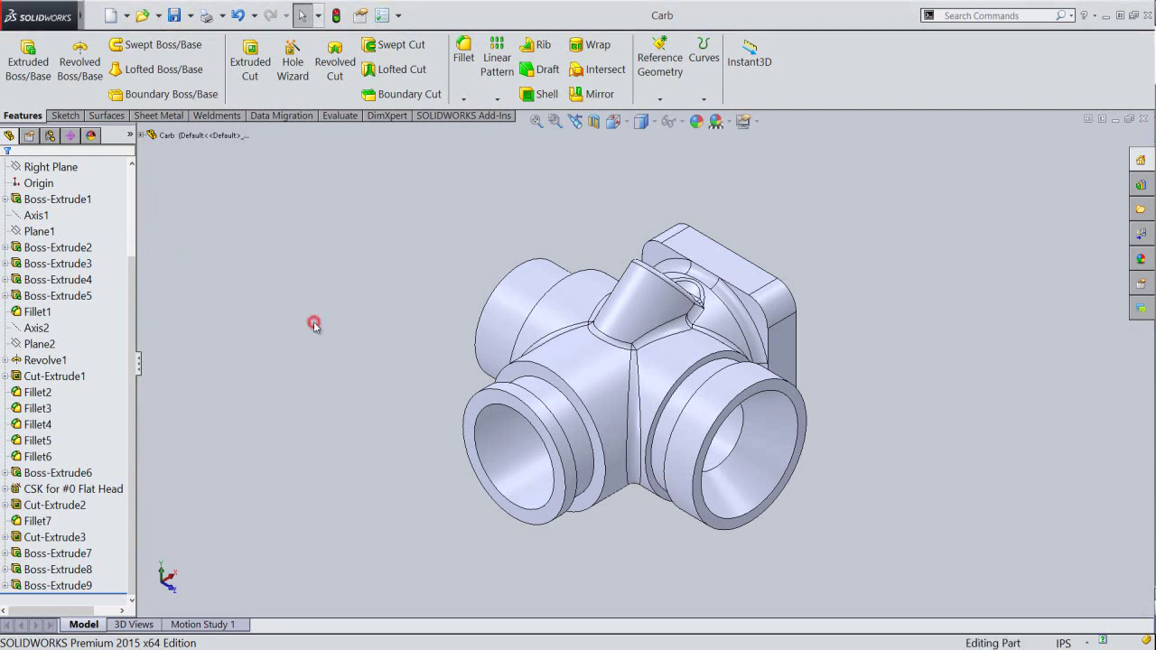
pyautogui.press('space')
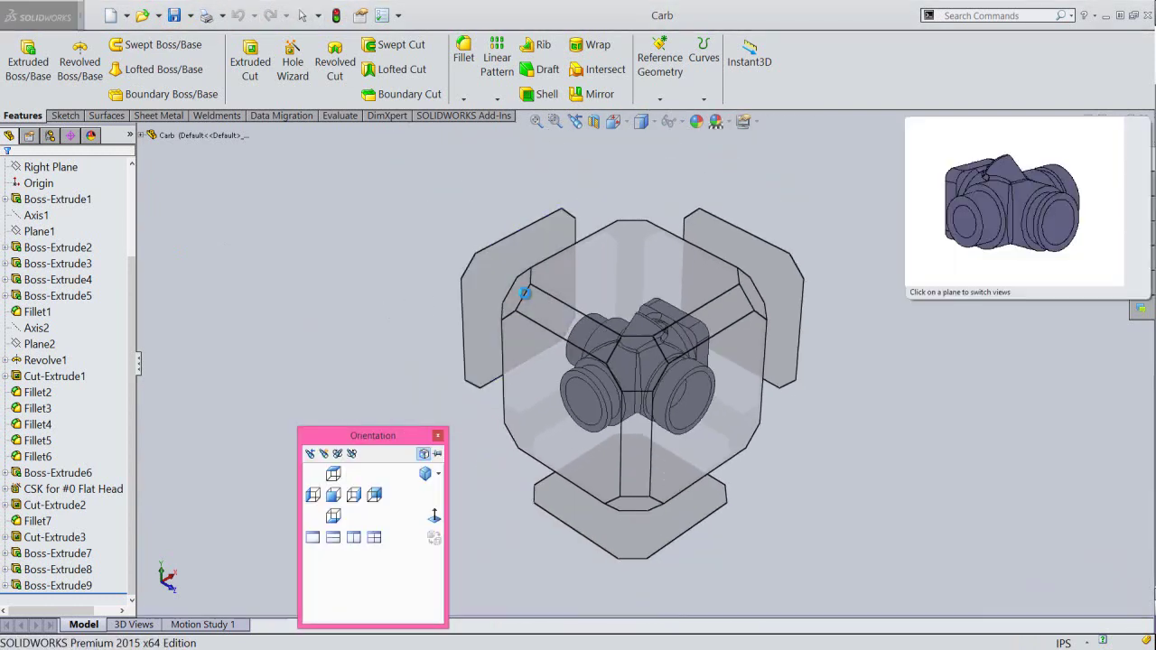
pyautogui.click(521, 296)
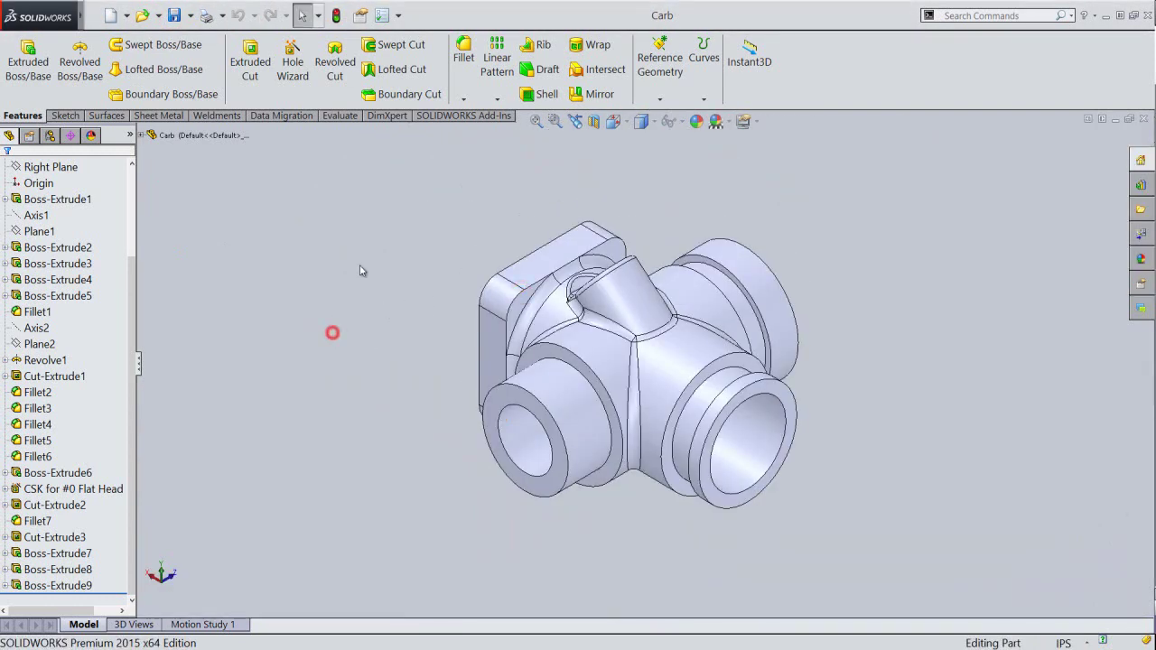
pyautogui.click(464, 99)
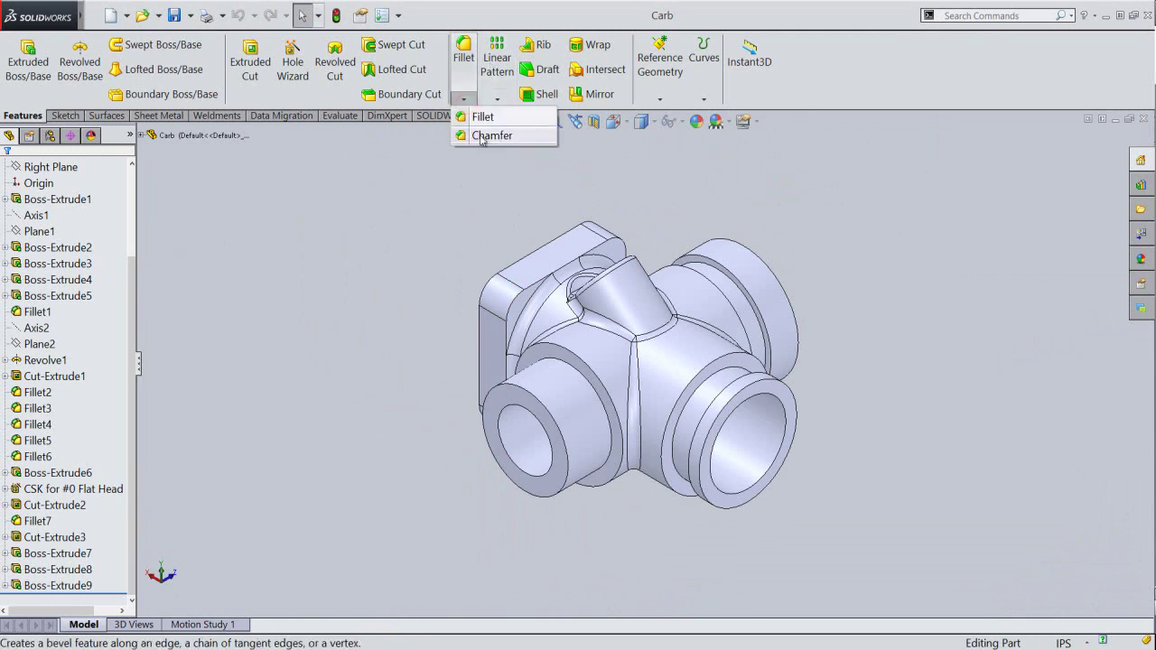
# Chamfer the front boss's outer edge and inner bore edge 0.015 in at 45°, then save.
pyautogui.click(488, 136)
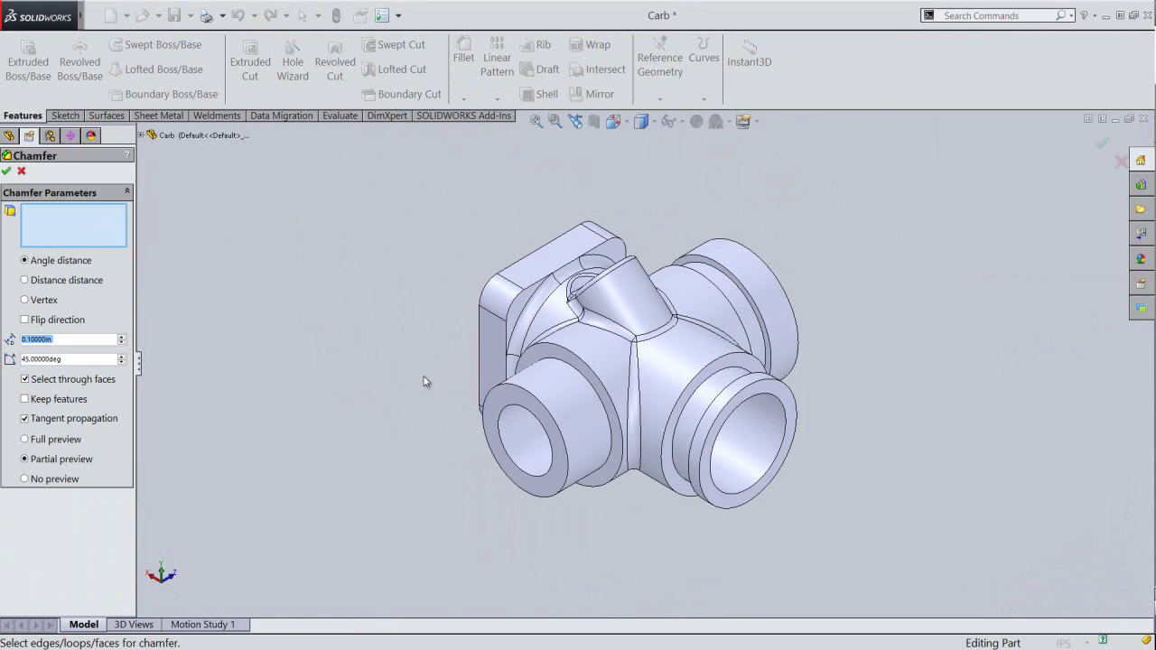
pyautogui.click(506, 397)
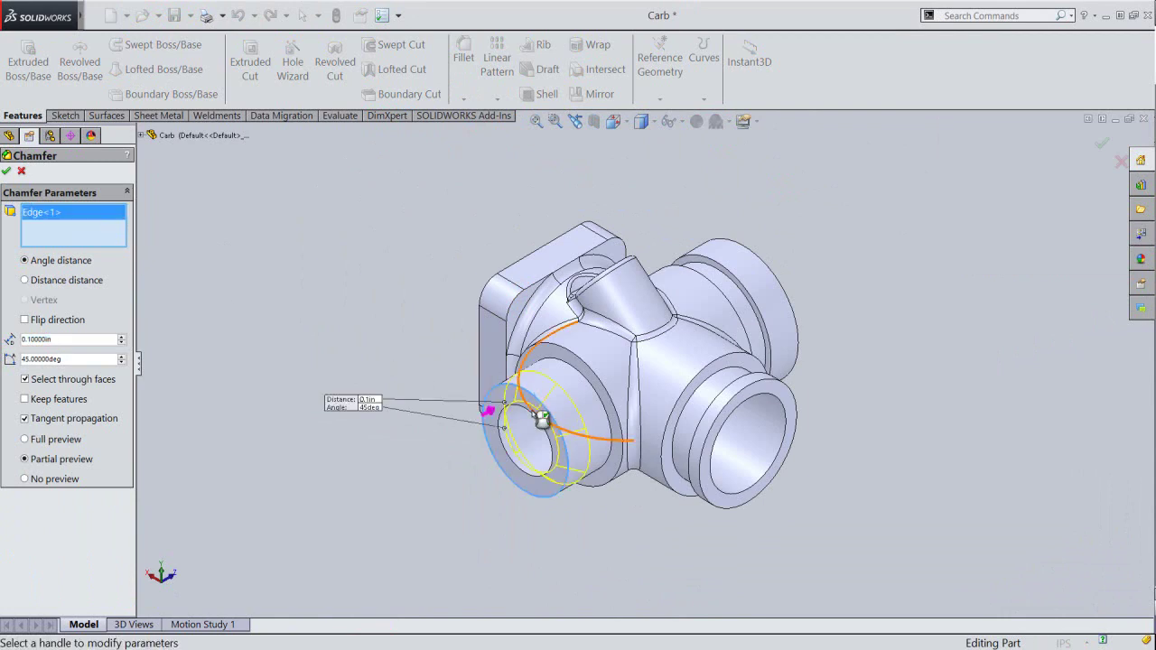
pyautogui.click(533, 415)
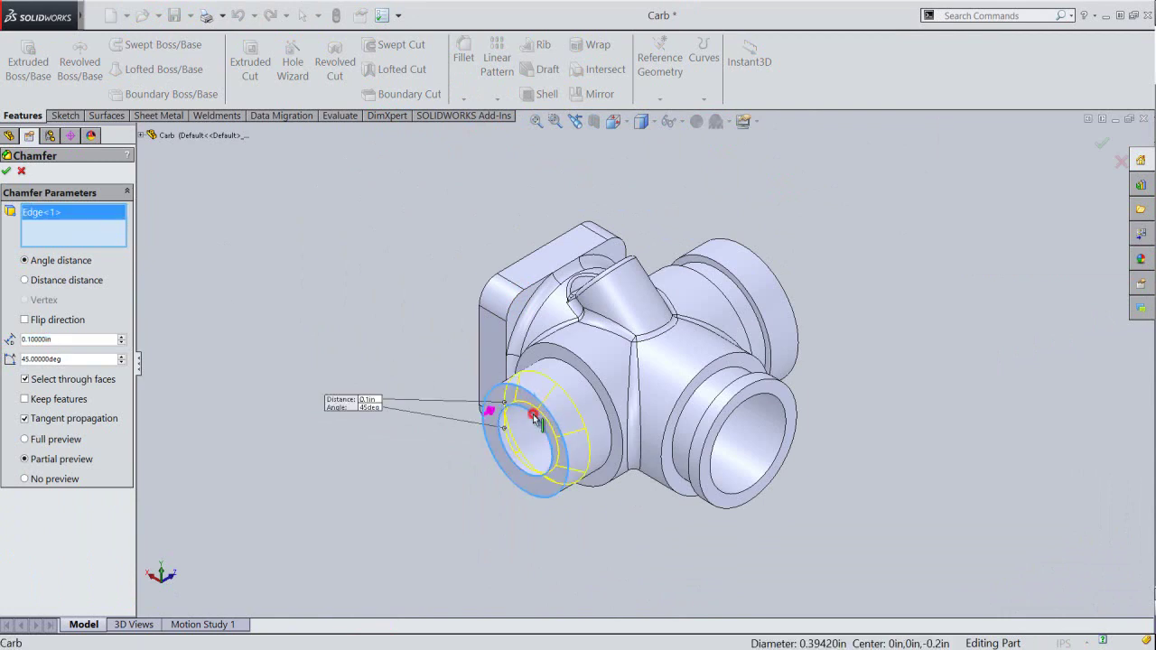
pyautogui.click(59, 338)
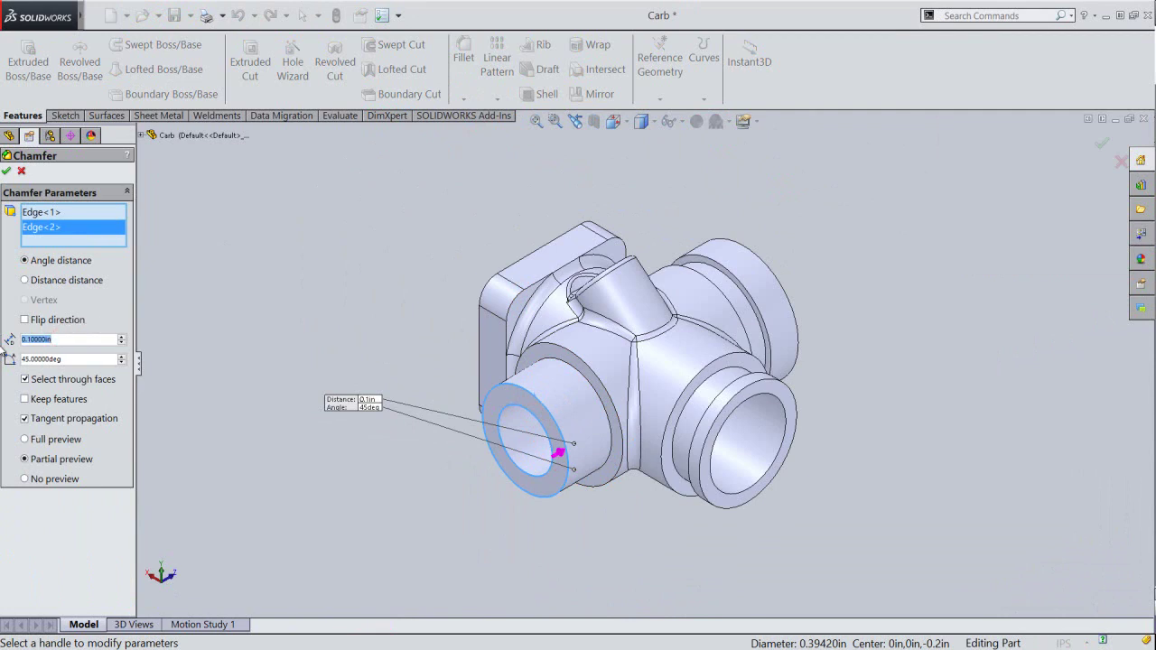
pyautogui.write('0.015')
pyautogui.press('Return')
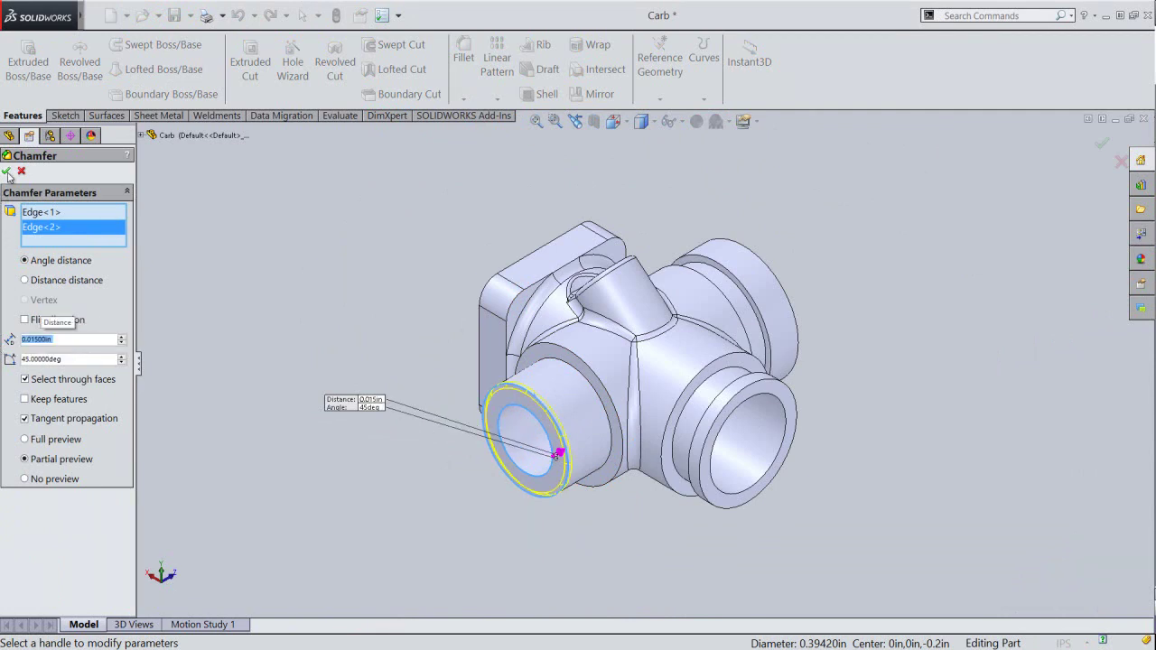
pyautogui.click(257, 331)
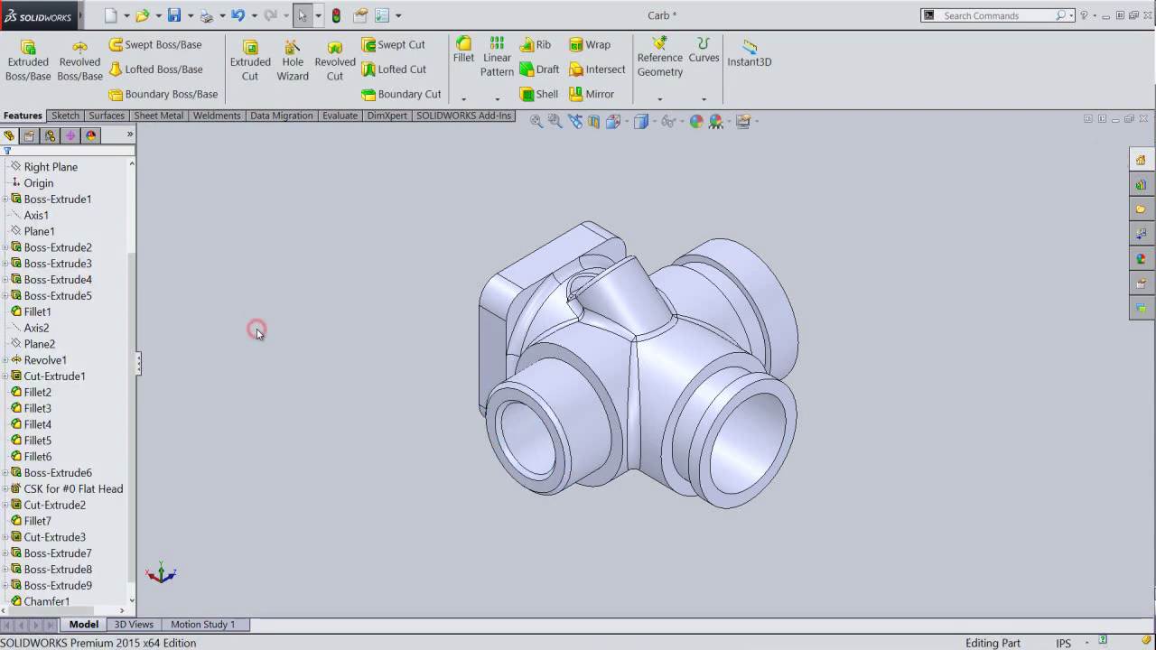
pyautogui.click(176, 19)
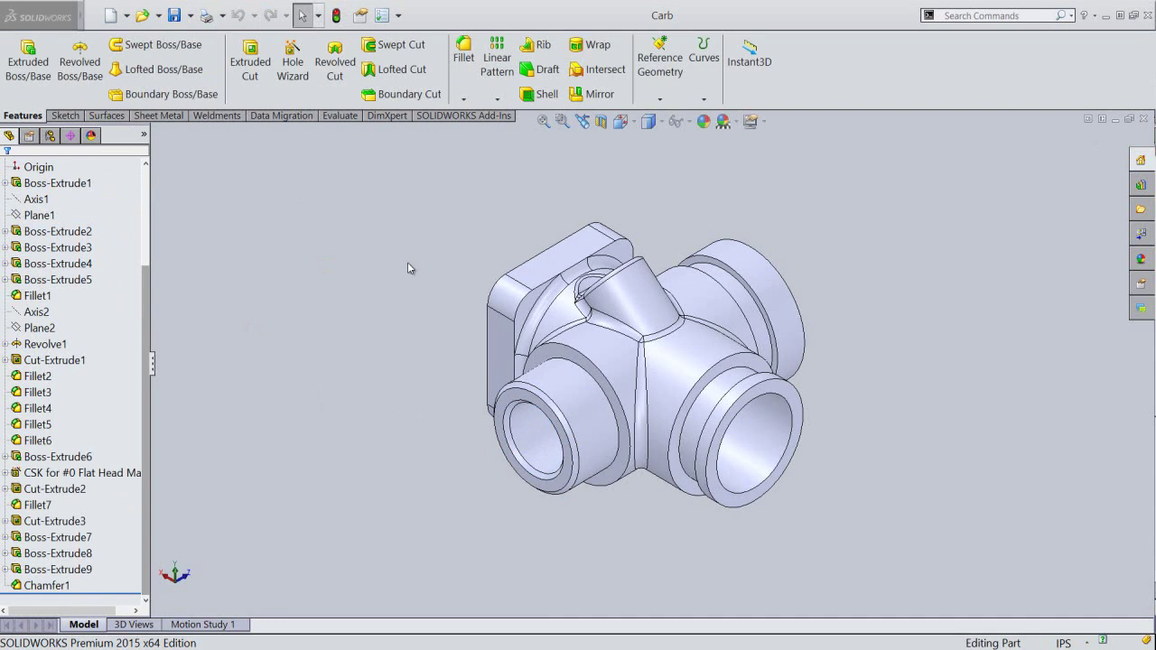
# Return the model to isometric view and show the DisplayManager's Scene, Lights and Cameras list.
pyautogui.click(407, 262)
pyautogui.moveTo(647, 521)
pyautogui.mouseDown(button='middle')
pyautogui.moveTo(616, 526)
pyautogui.moveTo(634, 224)
pyautogui.mouseUp(button='middle')
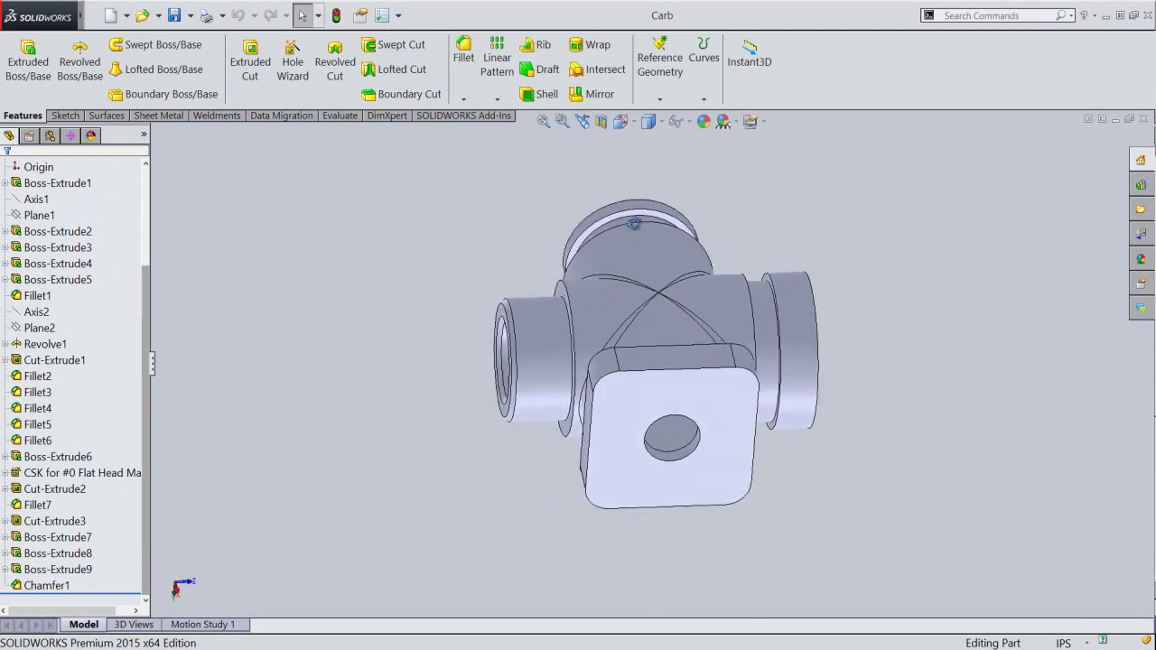
pyautogui.click(623, 121)
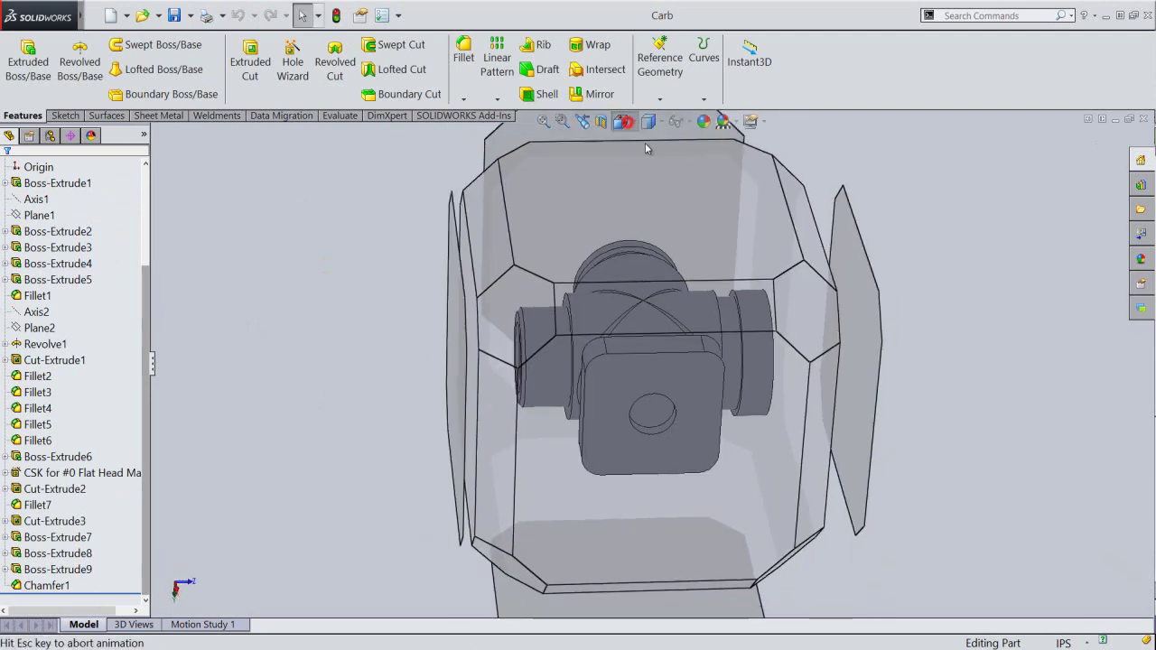
pyautogui.click(736, 330)
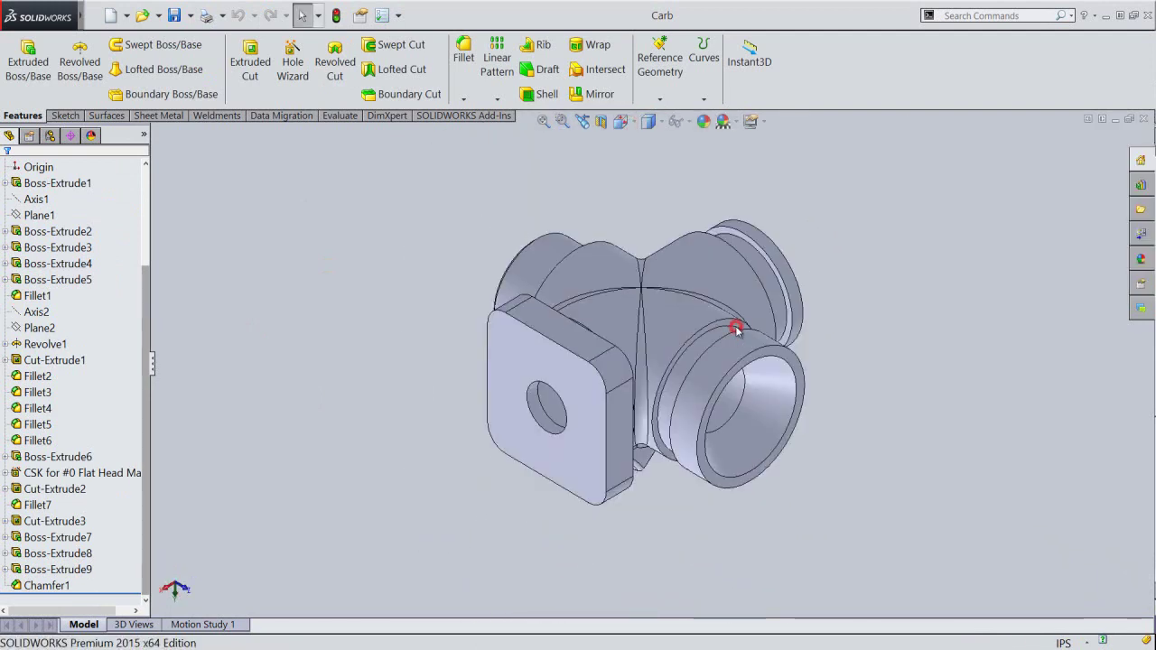
pyautogui.click(617, 209)
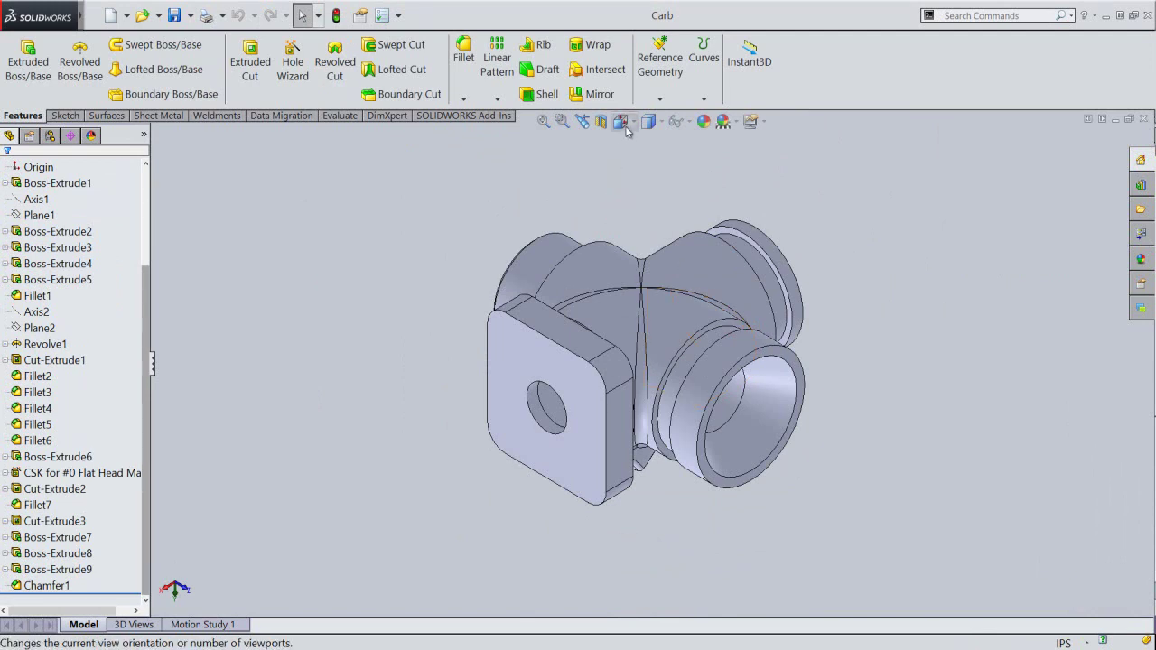
pyautogui.click(623, 121)
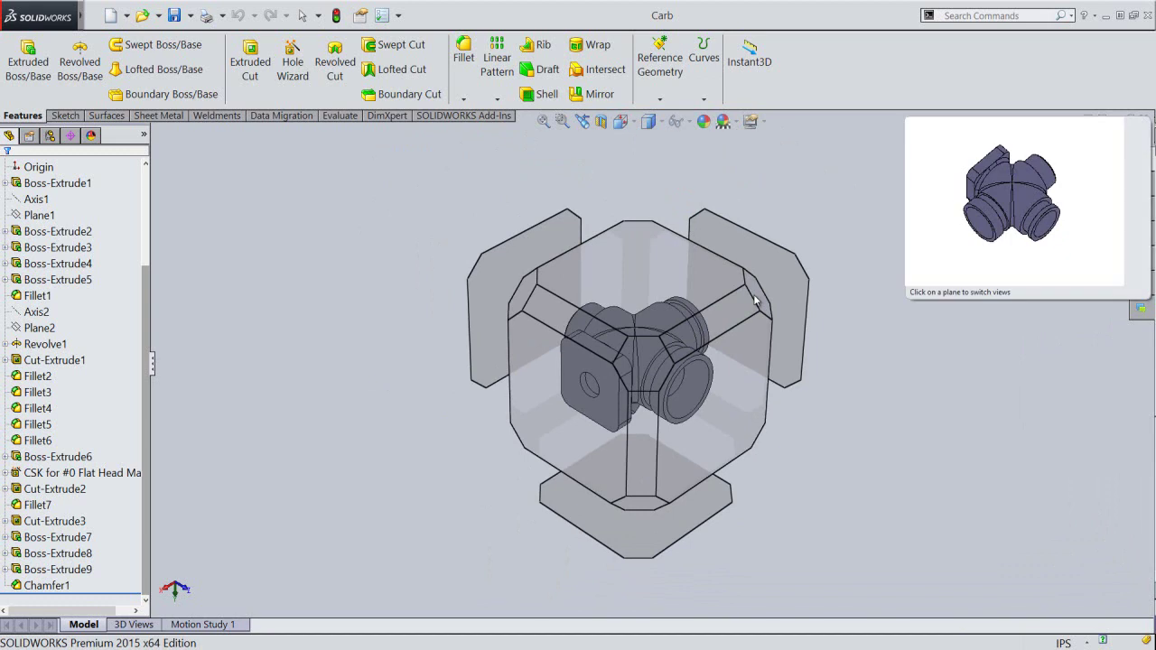
pyautogui.click(754, 296)
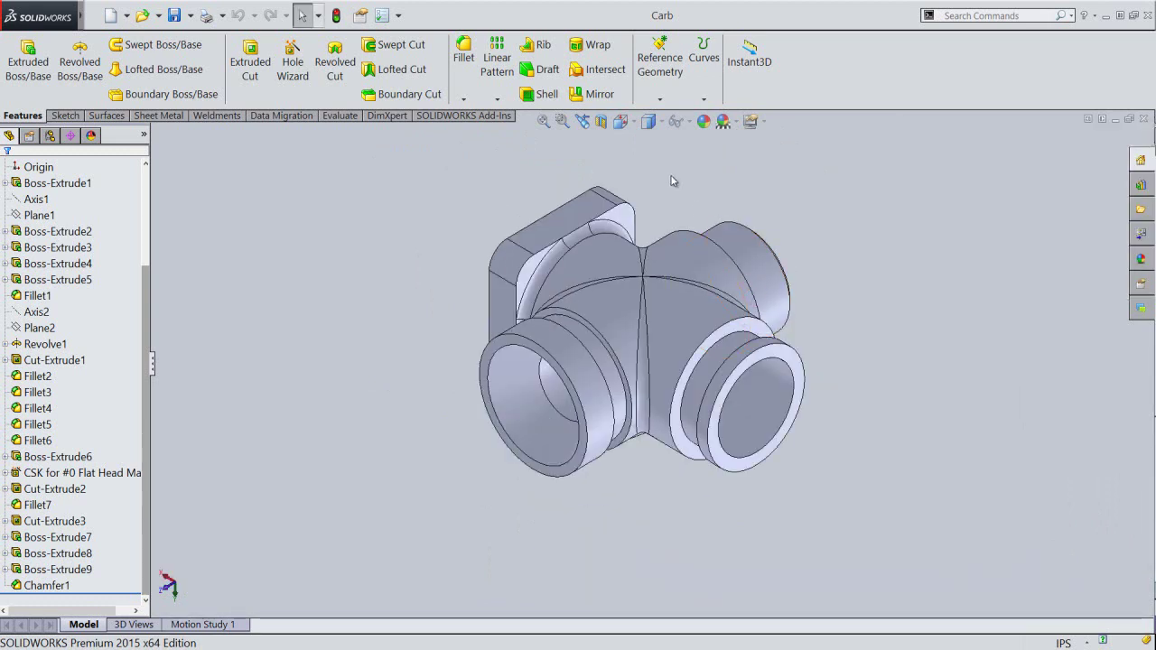
pyautogui.scroll(-2, 592, 190)
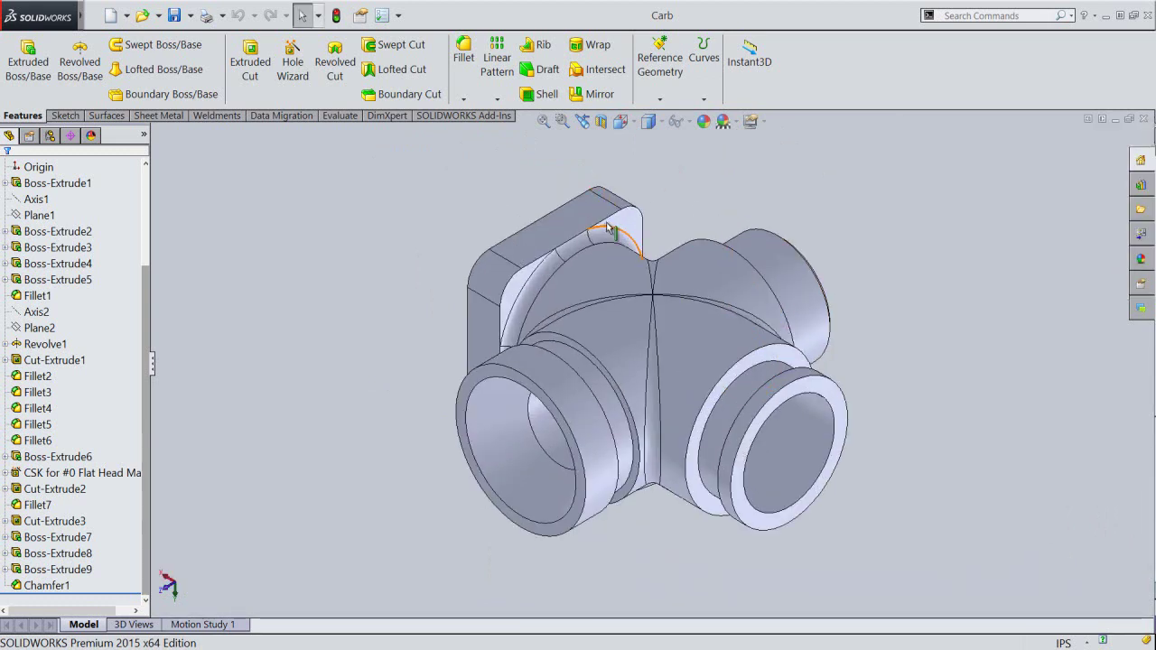
pyautogui.click(90, 135)
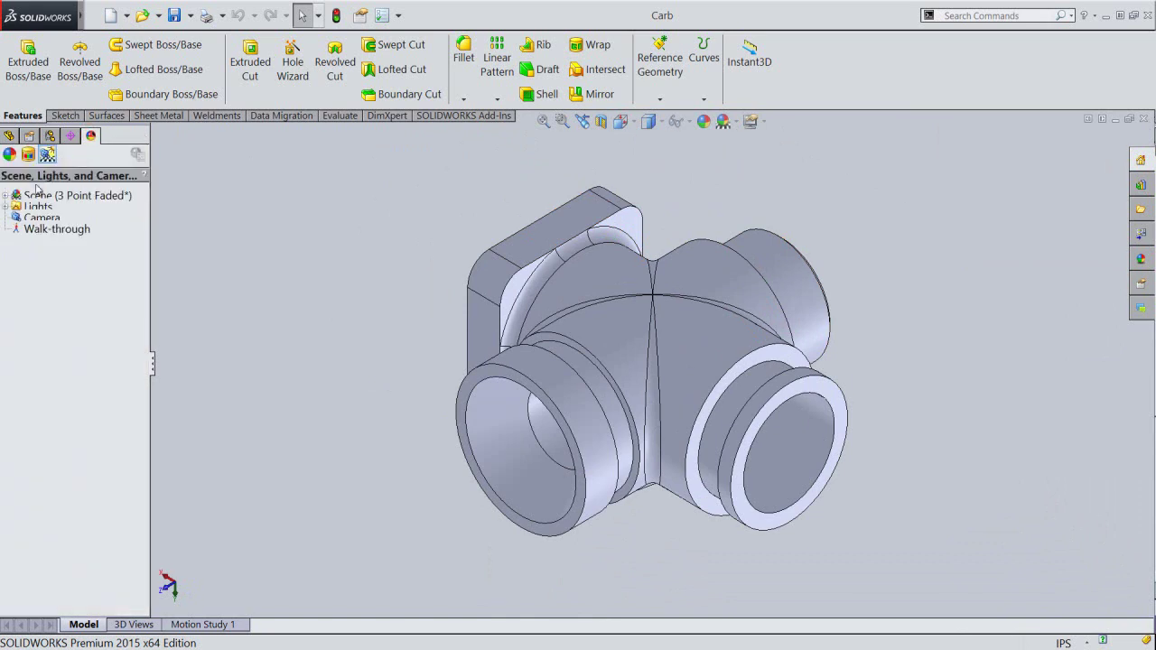
# Add a directional light positioned above the part with brightness 0.43.
pyautogui.click(7, 215)
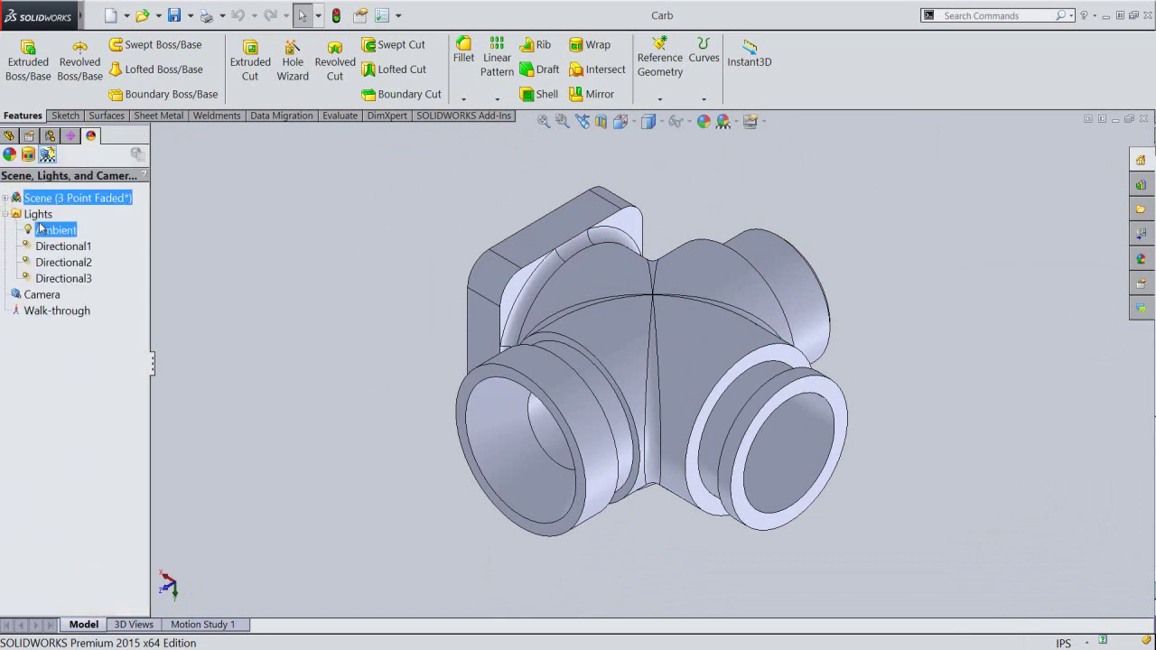
pyautogui.rightClick(43, 227)
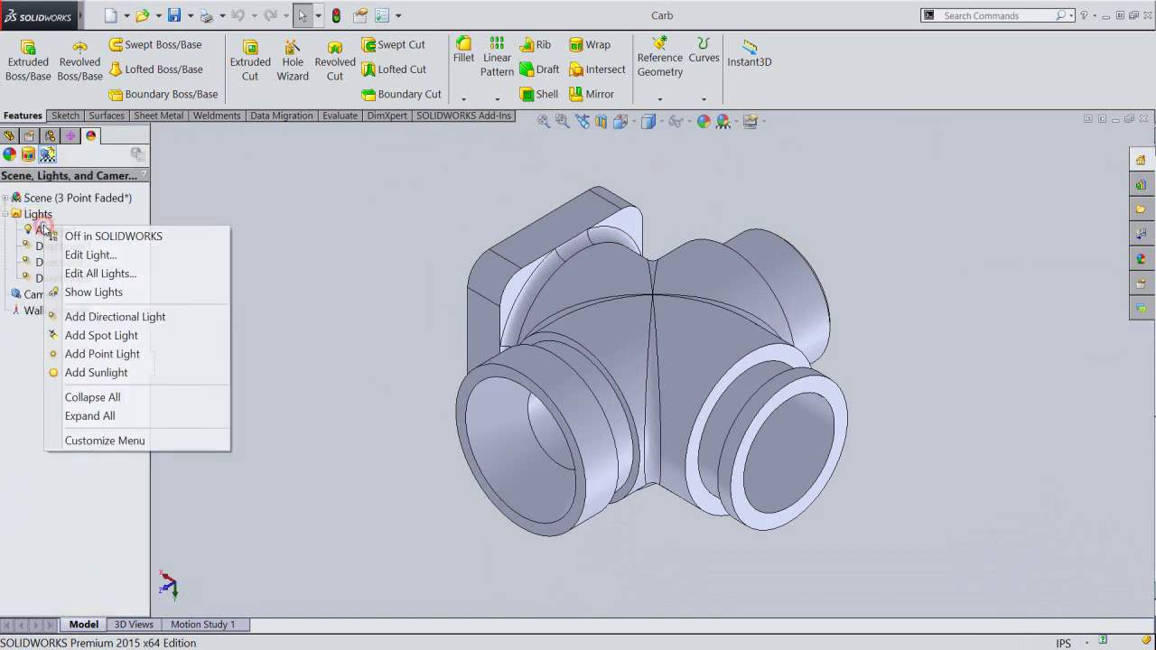
pyautogui.click(100, 316)
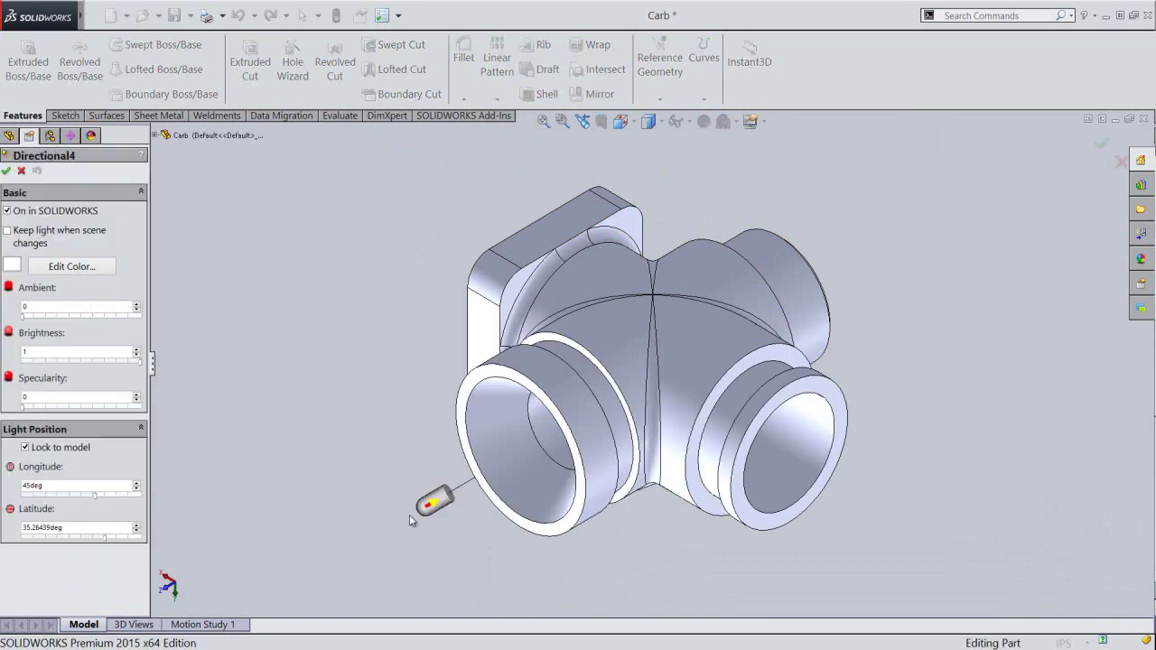
pyautogui.moveTo(438, 511)
pyautogui.mouseDown()
pyautogui.moveTo(516, 259)
pyautogui.moveTo(485, 201)
pyautogui.moveTo(499, 190)
pyautogui.mouseUp()
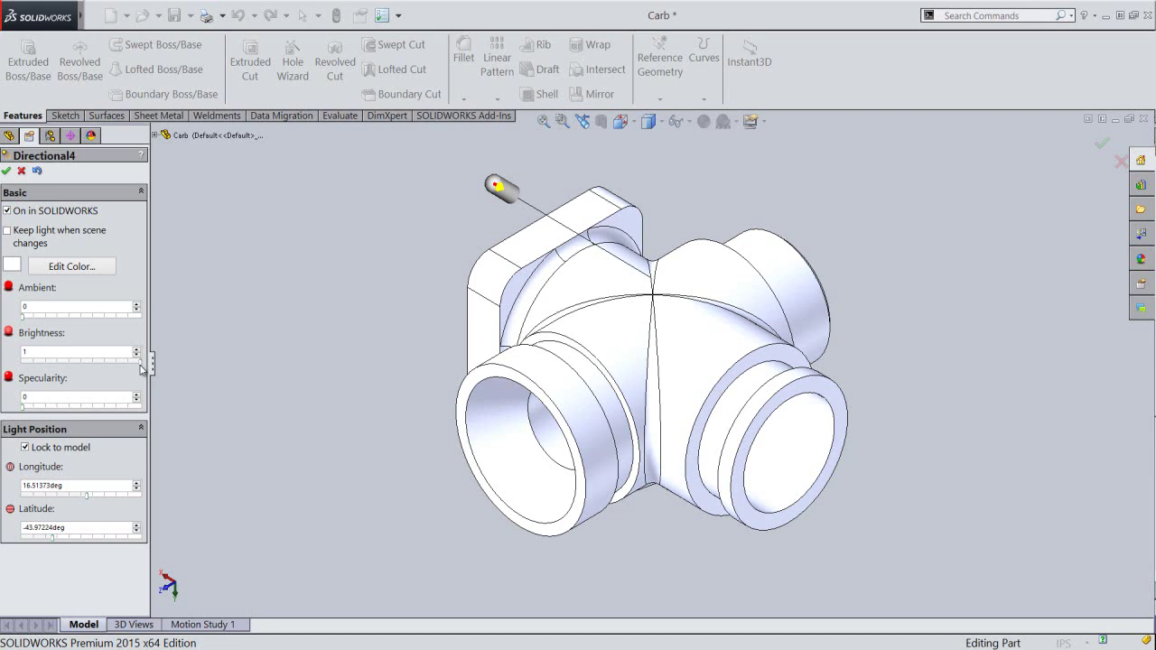
pyautogui.moveTo(133, 366); pyautogui.dragTo(74, 364)
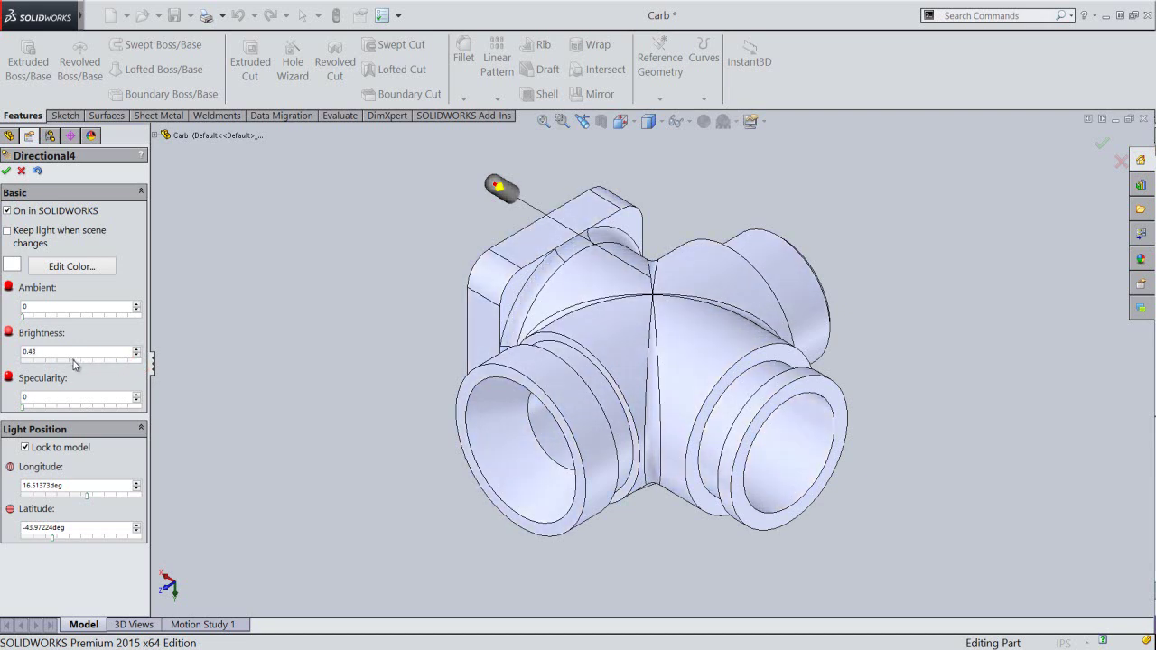
pyautogui.click(6, 172)
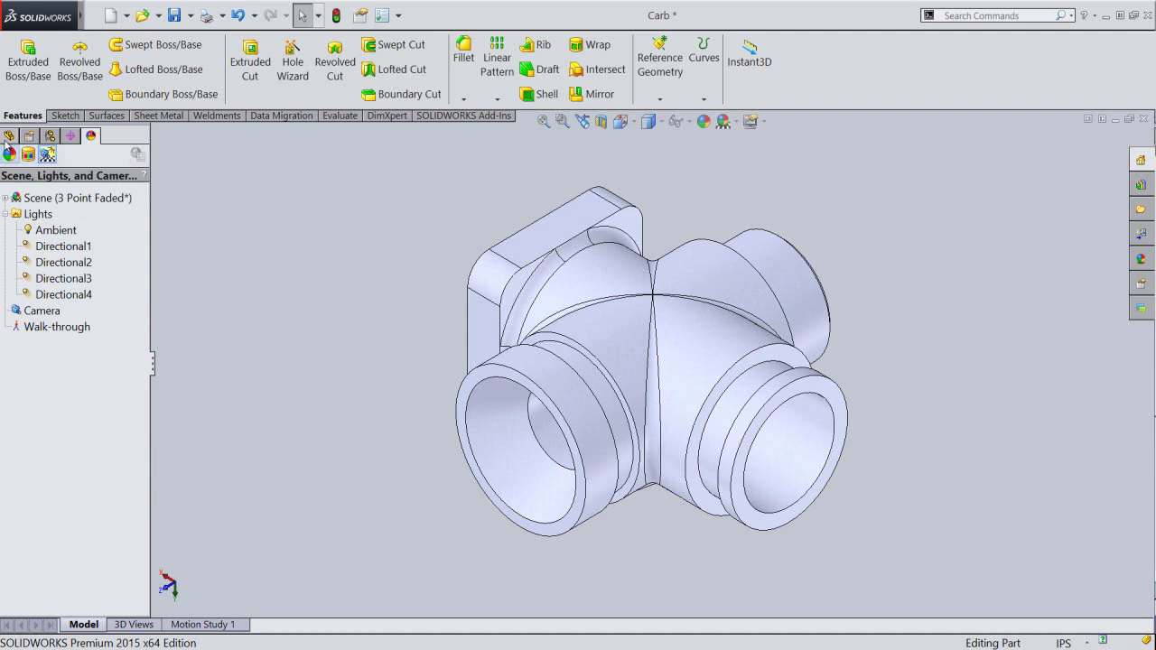
pyautogui.click(8, 137)
# Start a sketch on the flange's top face and view it Normal To.
pyautogui.click(534, 245)
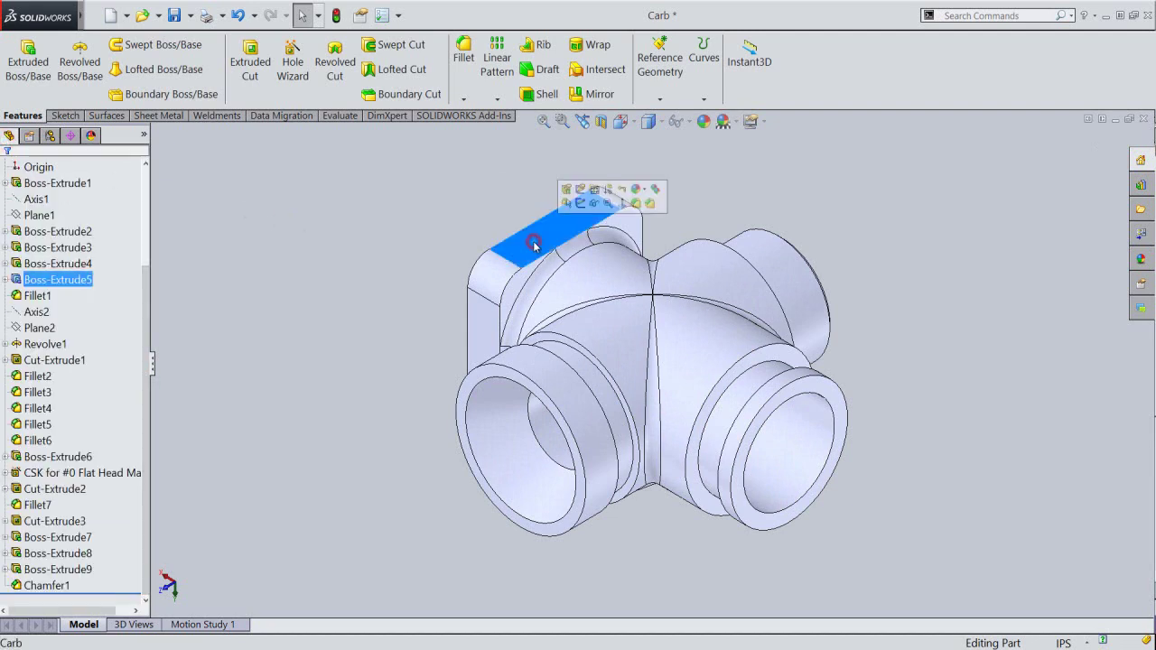
pyautogui.click(27, 56)
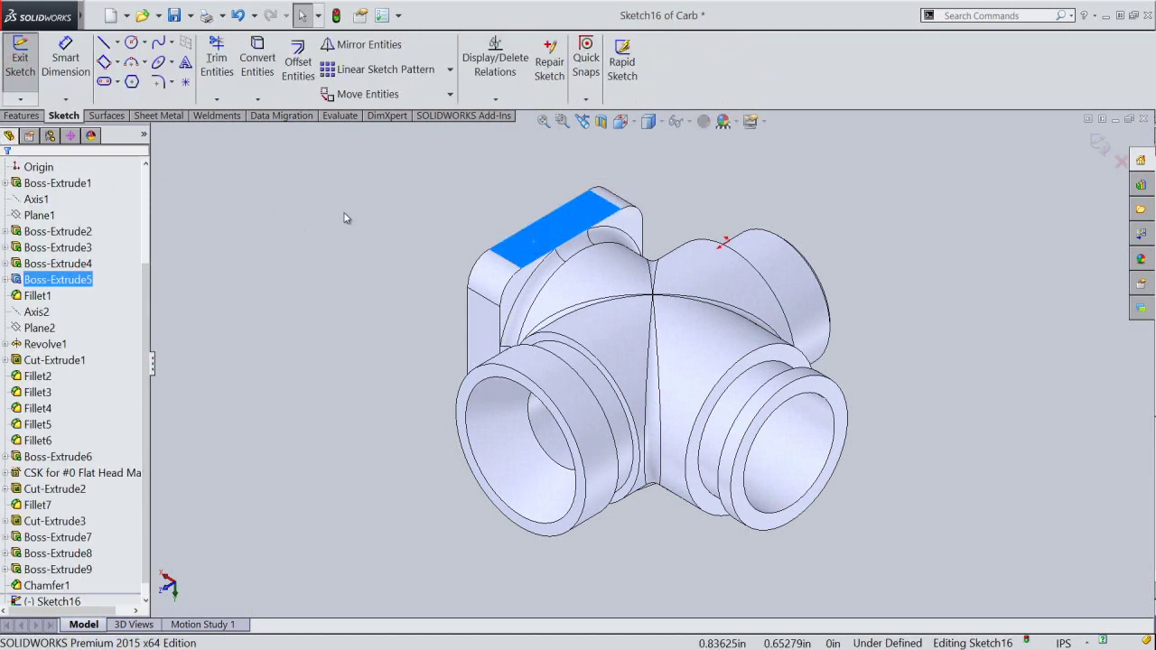
pyautogui.click(344, 218)
pyautogui.click(620, 121)
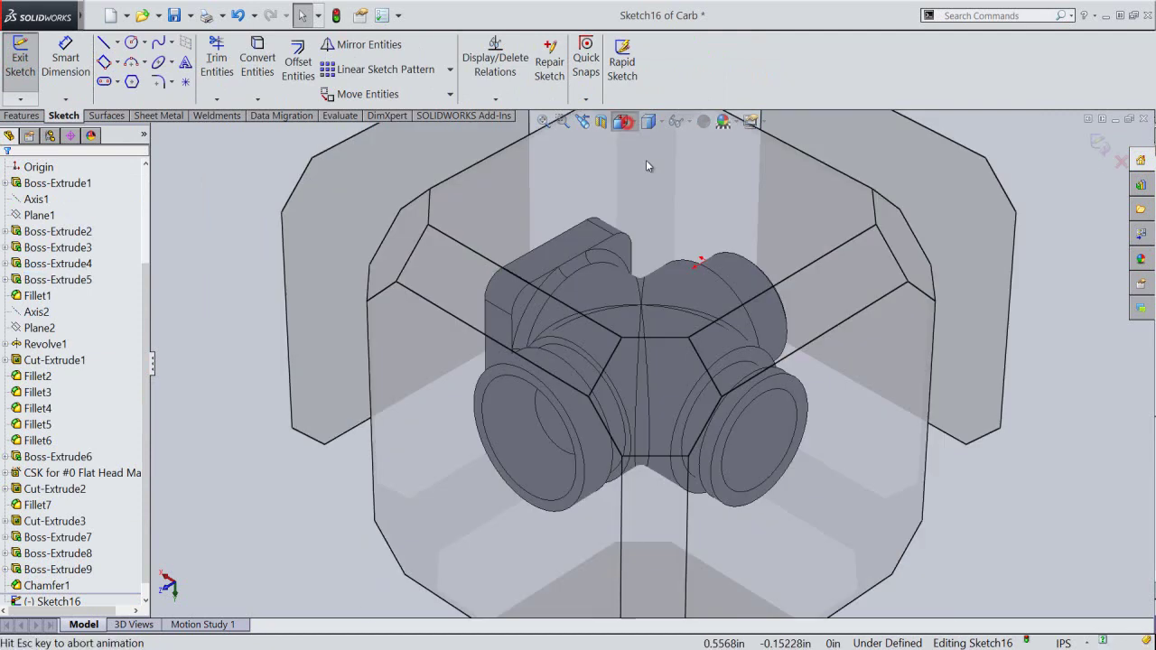
pyautogui.click(666, 273)
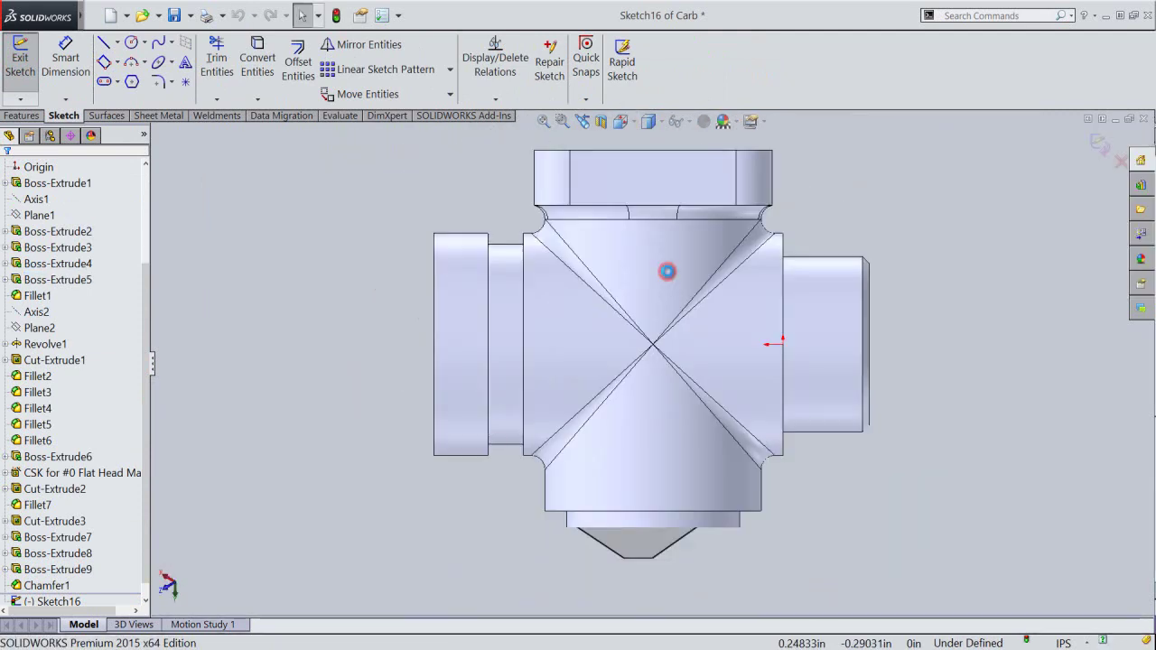
pyautogui.click(866, 215)
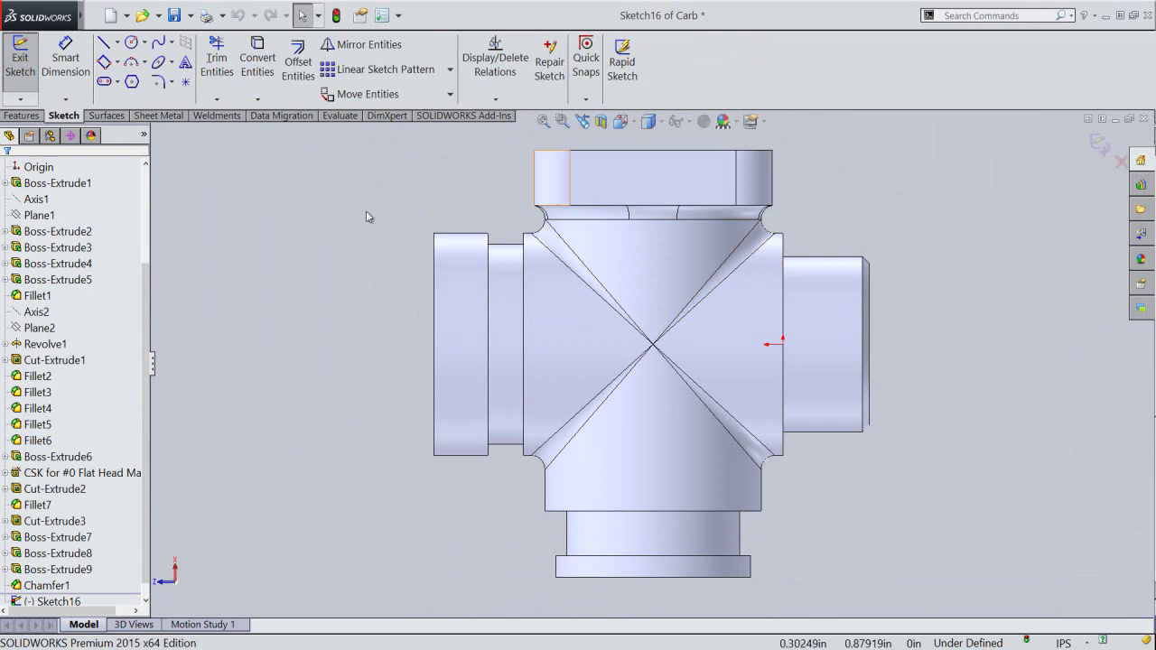
# Draw infinite vertical and horizontal centerlines crossing at the origin.
pyautogui.rightClick(305, 221)
pyautogui.click(336, 456)
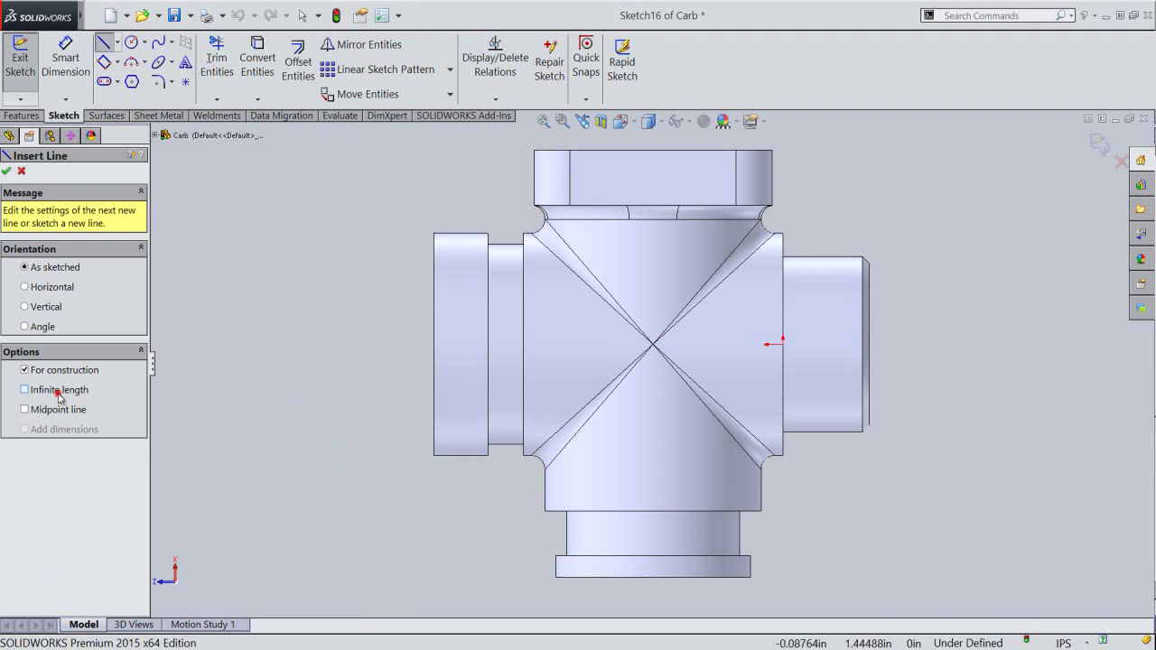
pyautogui.click(59, 394)
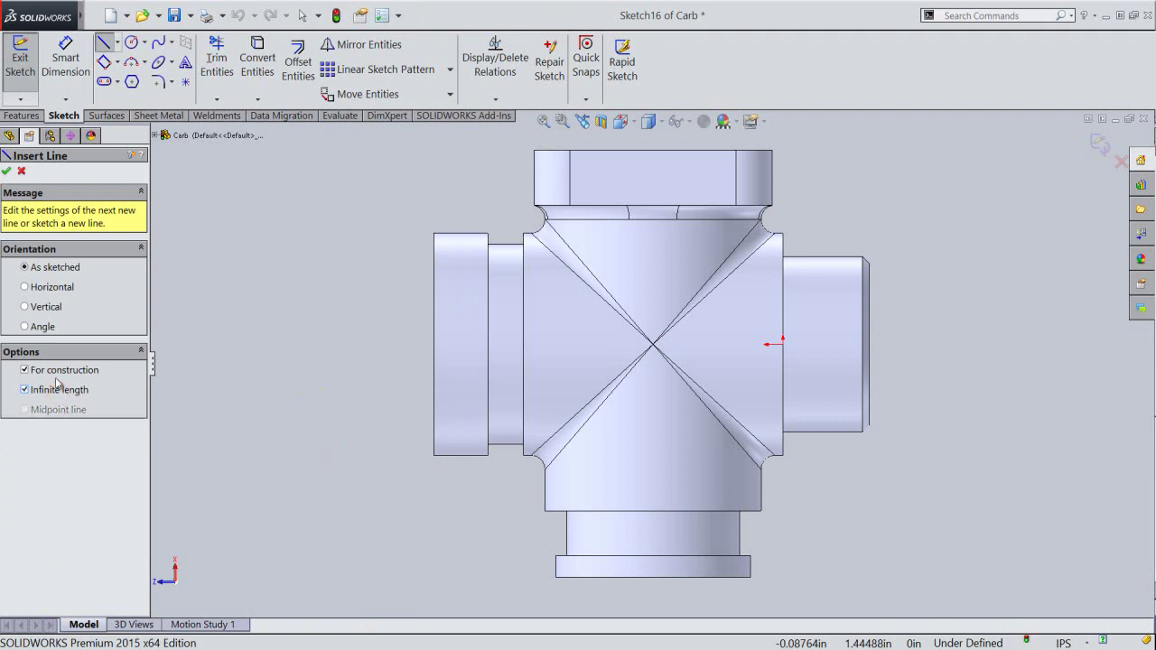
pyautogui.click(45, 289)
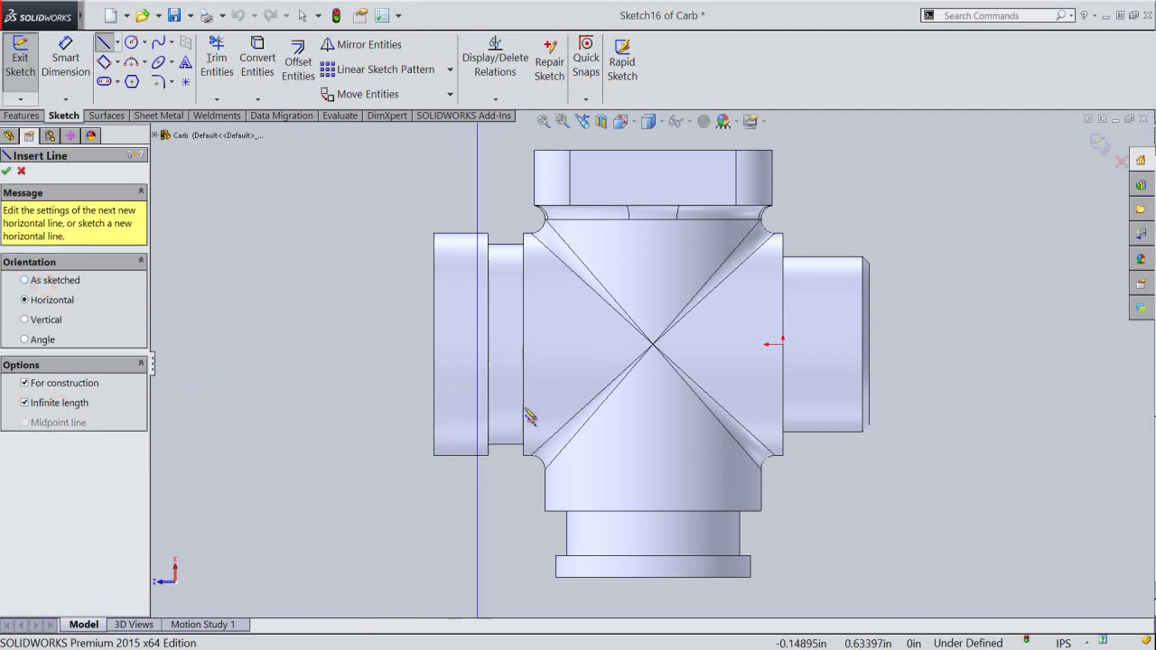
pyautogui.click(652, 150)
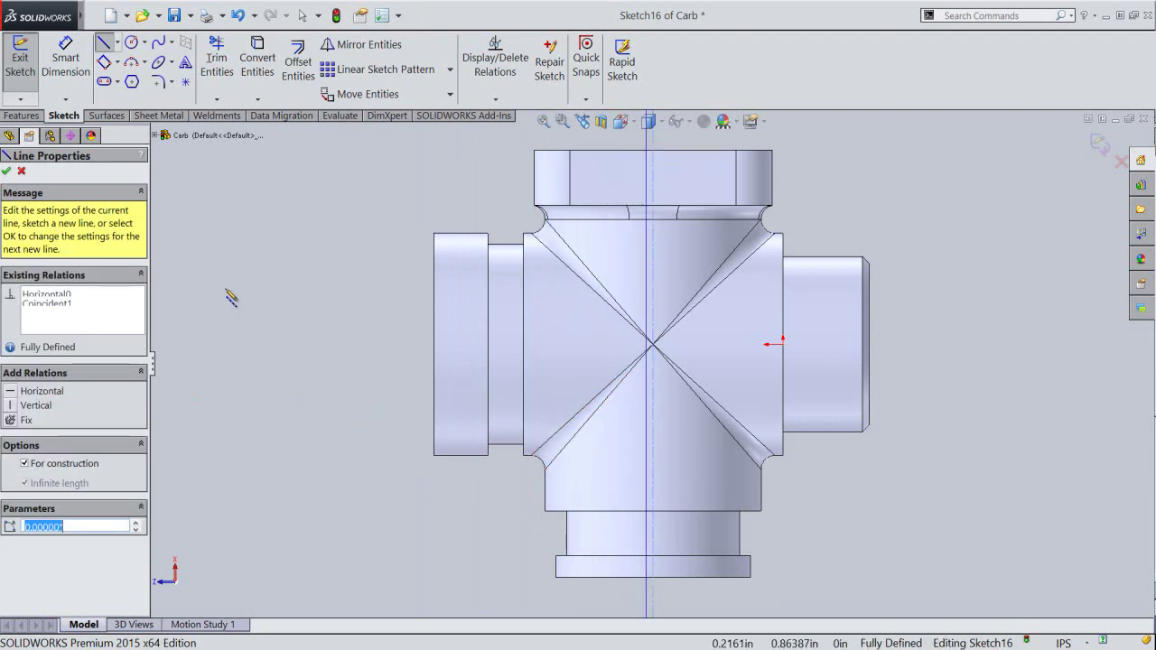
pyautogui.click(6, 171)
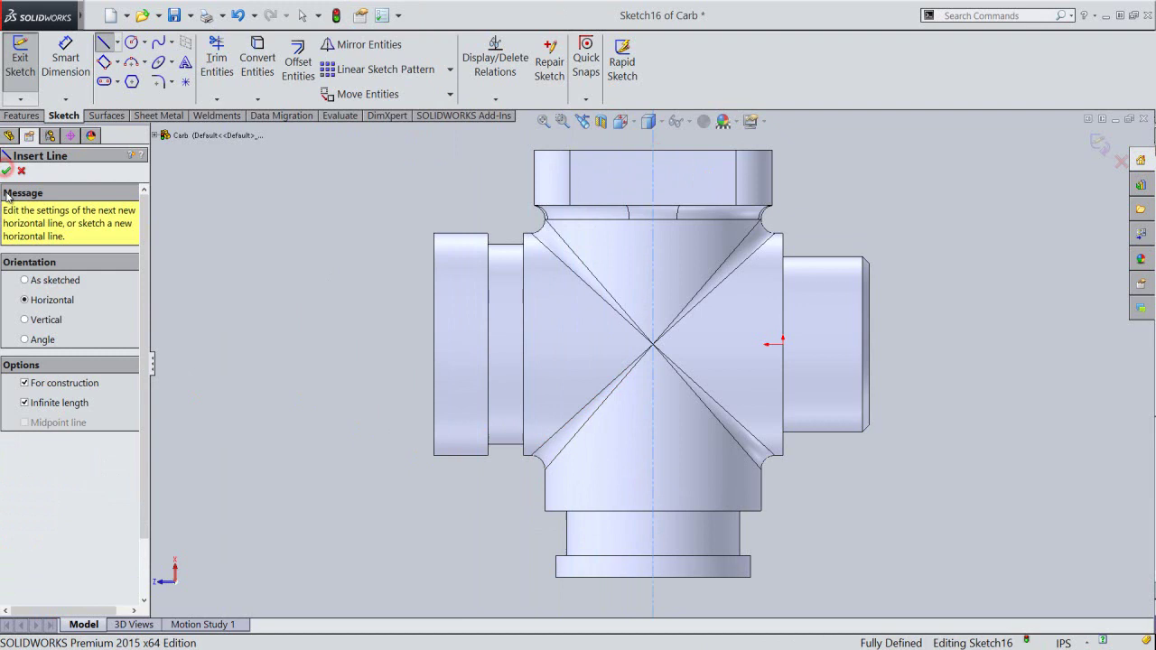
pyautogui.click(25, 321)
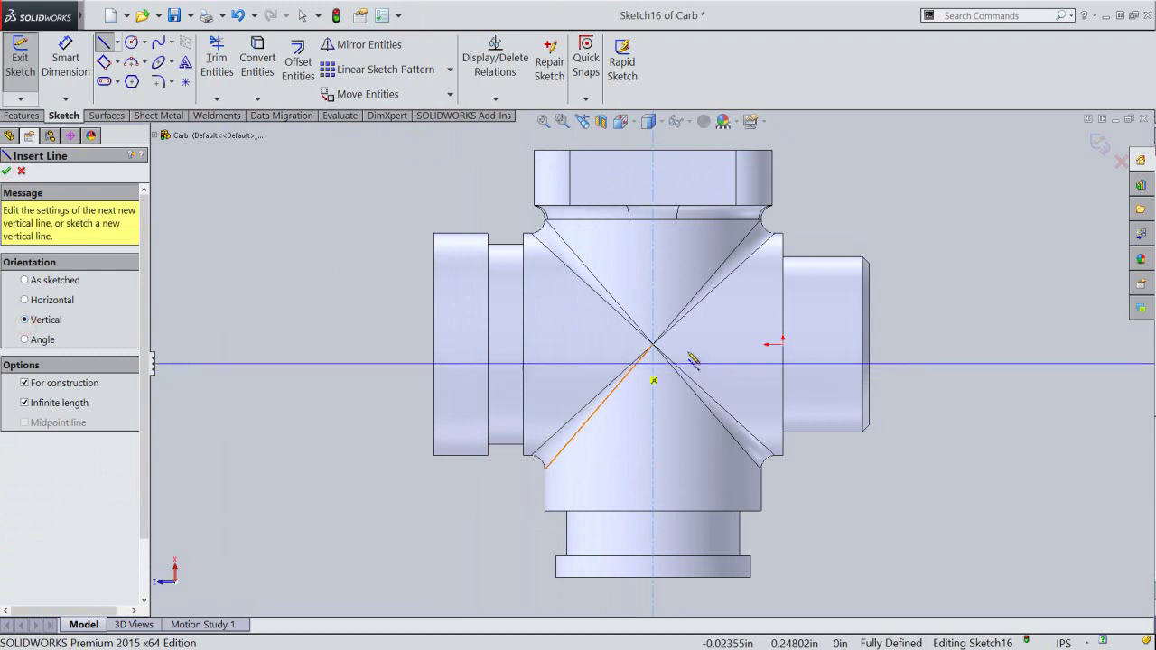
pyautogui.click(782, 343)
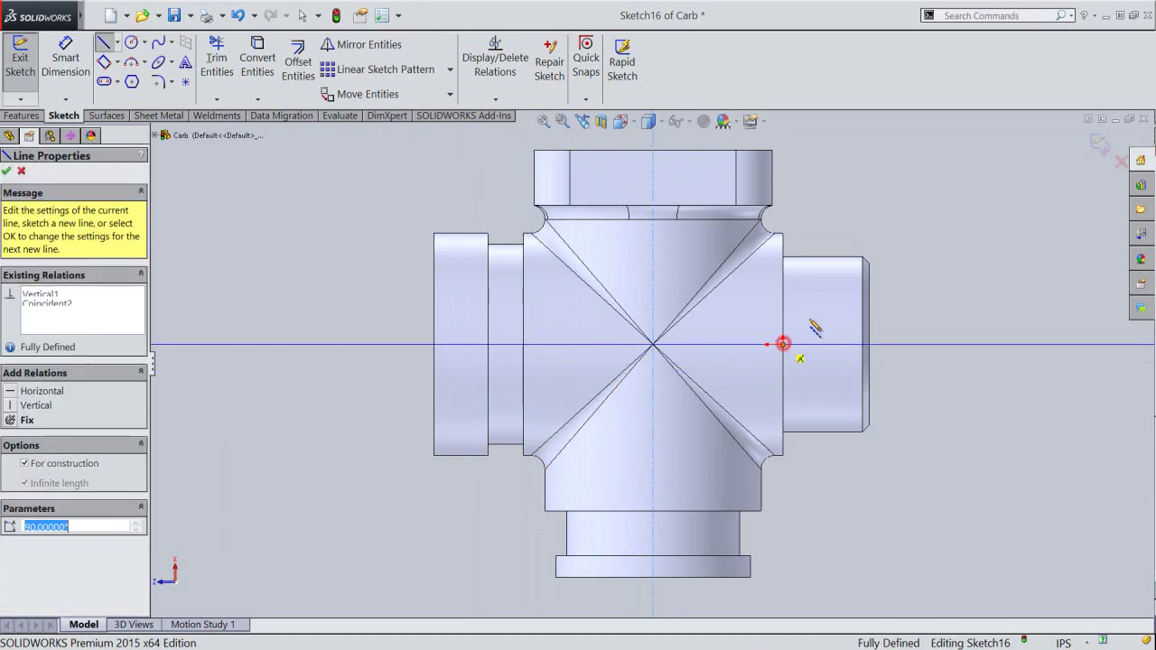
pyautogui.rightClick(892, 220)
pyautogui.click(921, 222)
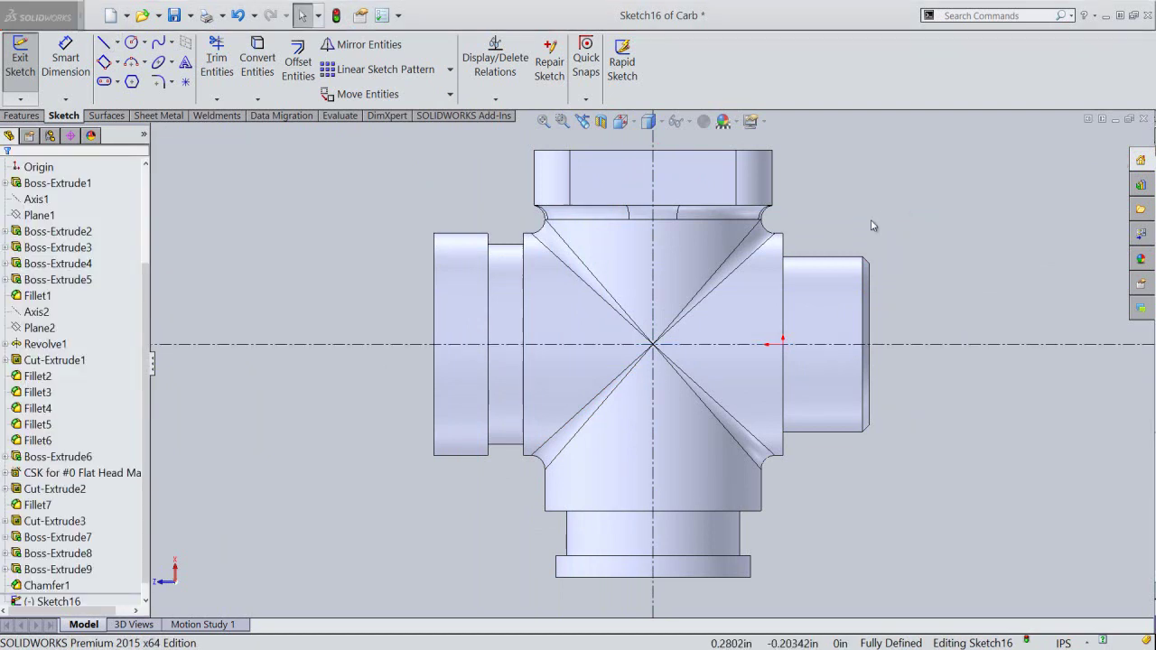
pyautogui.rightClick(885, 218)
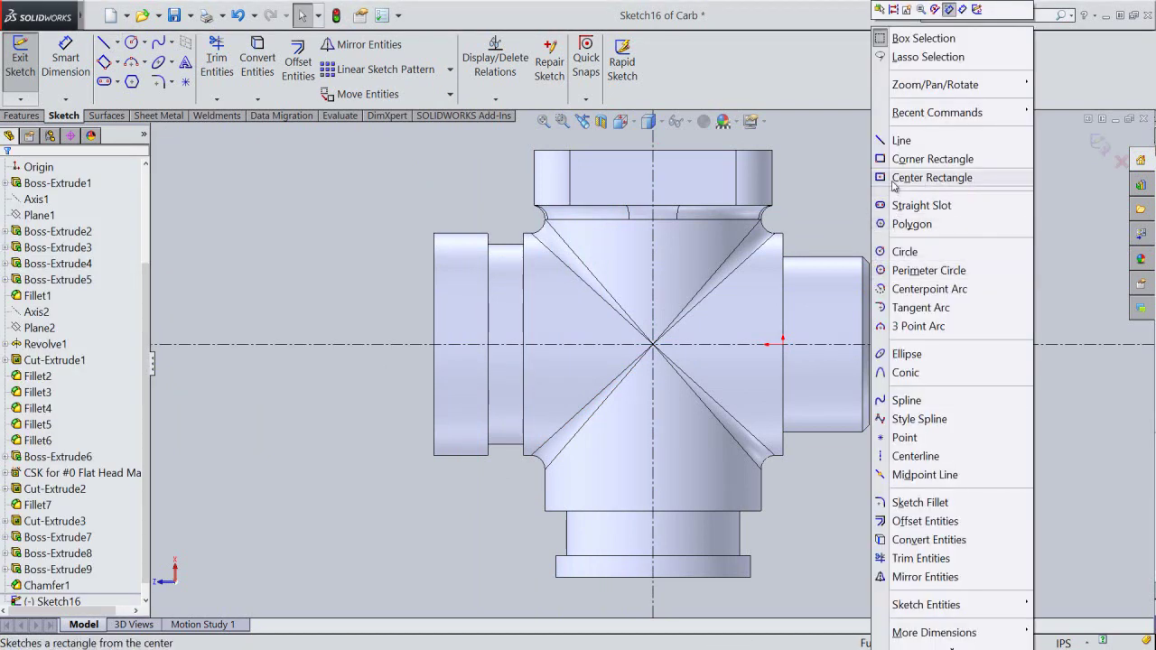
# Sketch a centre rectangle on the origin, 0.125 wide by 0.375 tall, then extrude it.
pyautogui.click(903, 178)
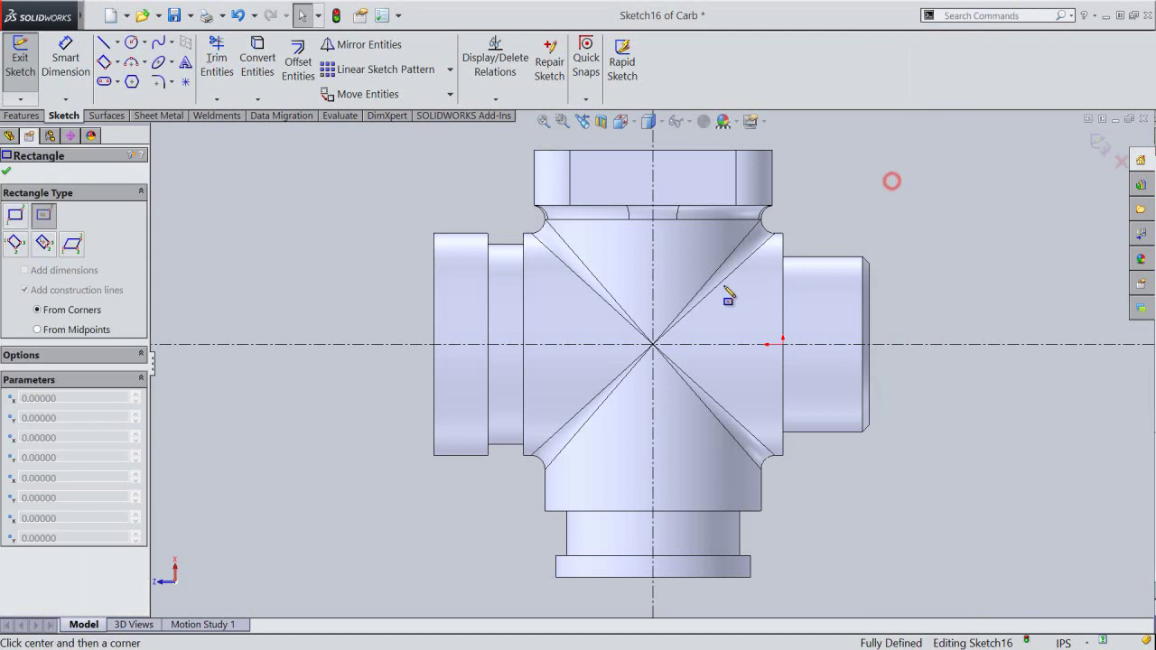
pyautogui.click(654, 344)
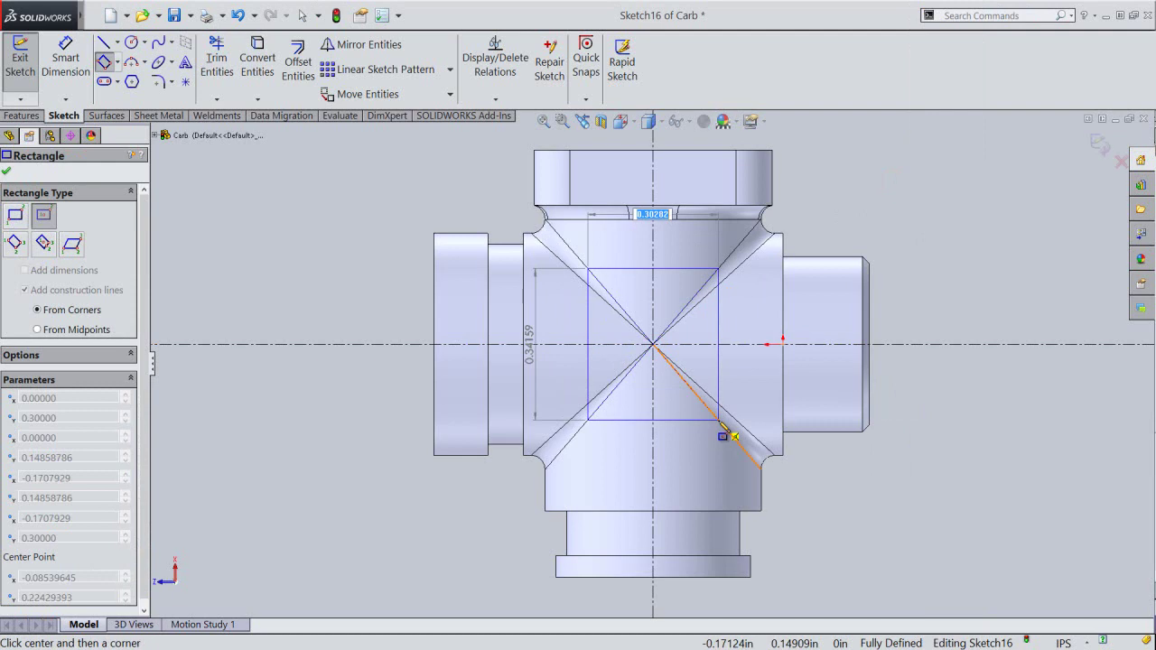
pyautogui.press('Tab')
pyautogui.write('.3')
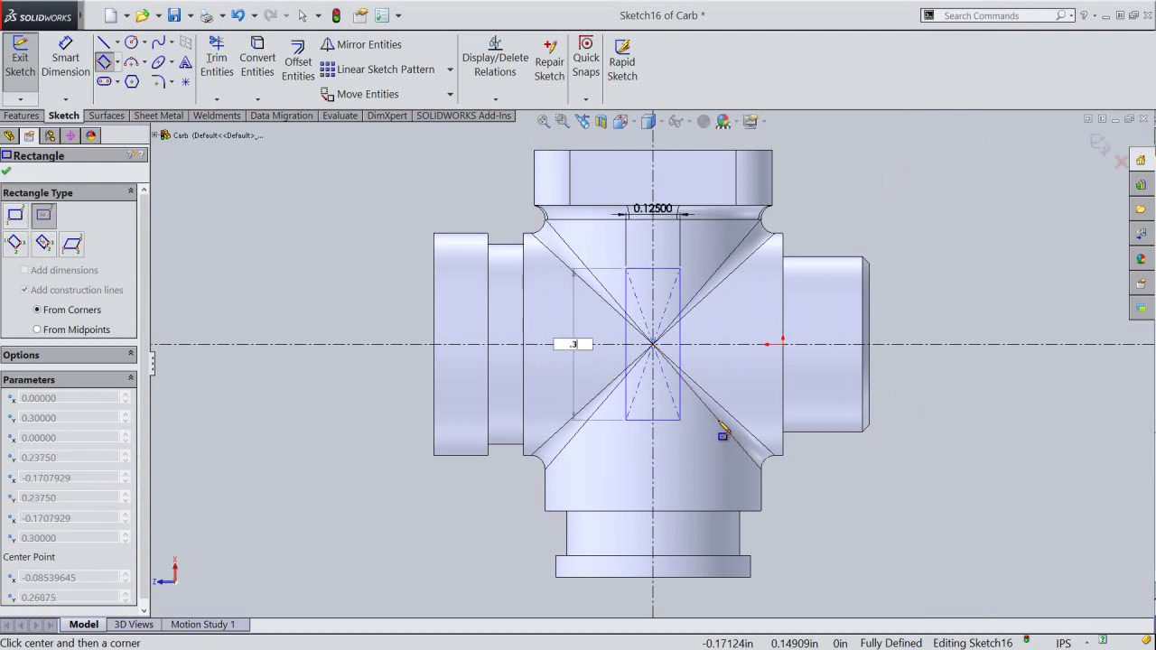
pyautogui.press('Return')
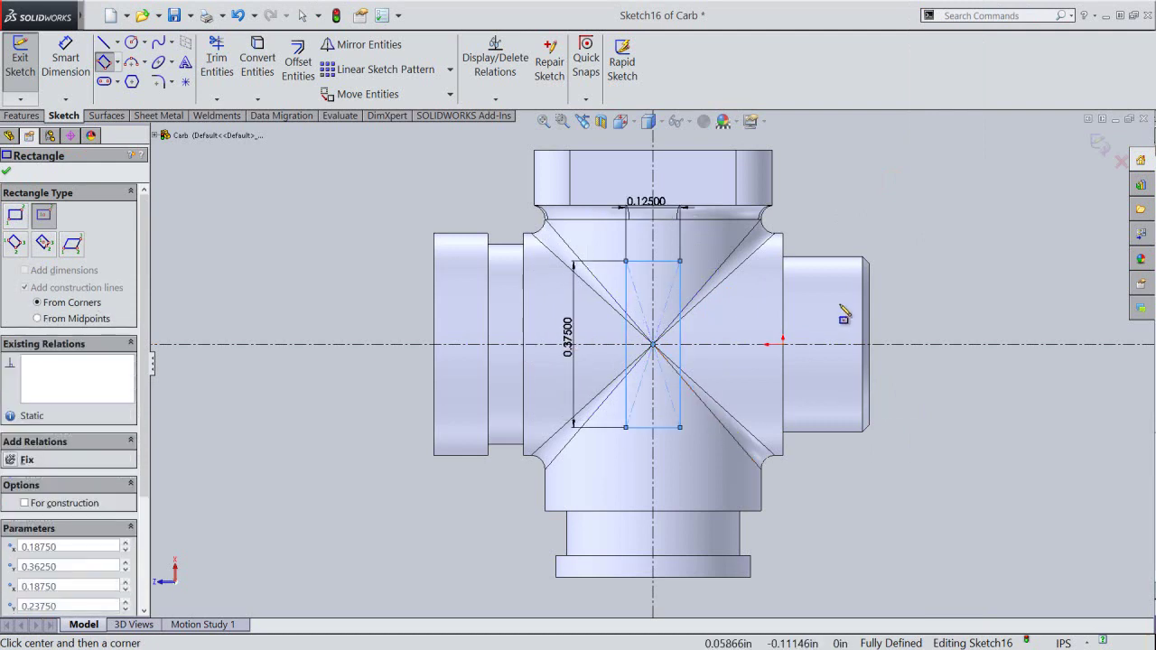
pyautogui.rightClick(865, 233)
pyautogui.click(885, 234)
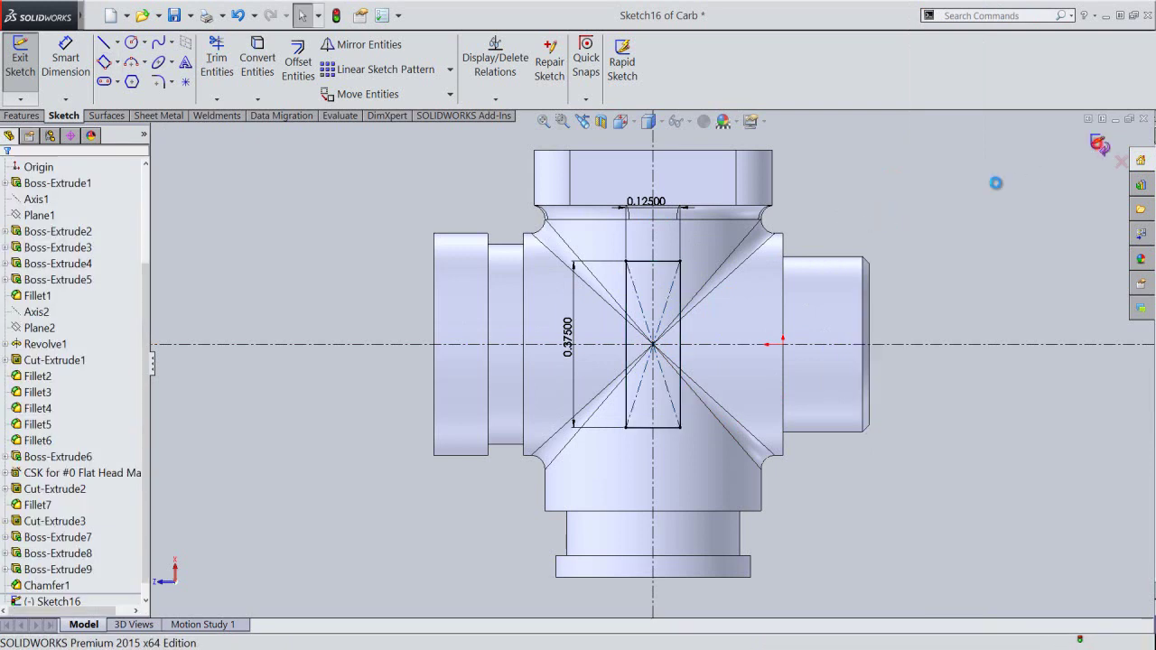
pyautogui.press('e')
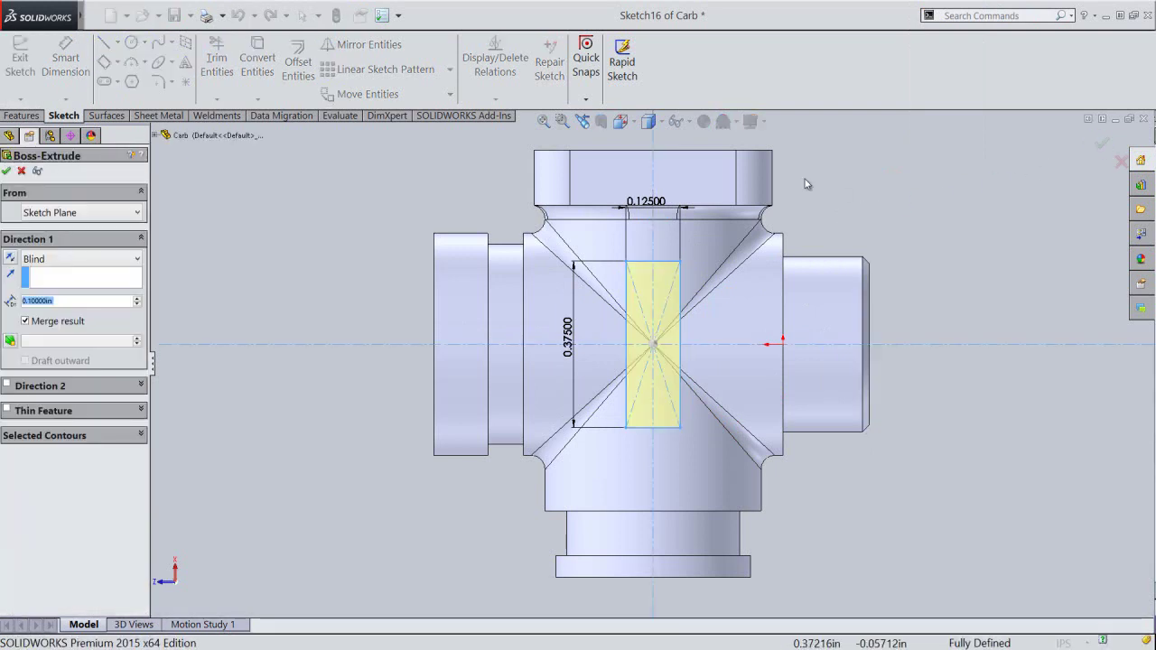
# Reverse the boss extrusion, end it Up To Next, and add a 30° outward draft.
pyautogui.click(582, 121)
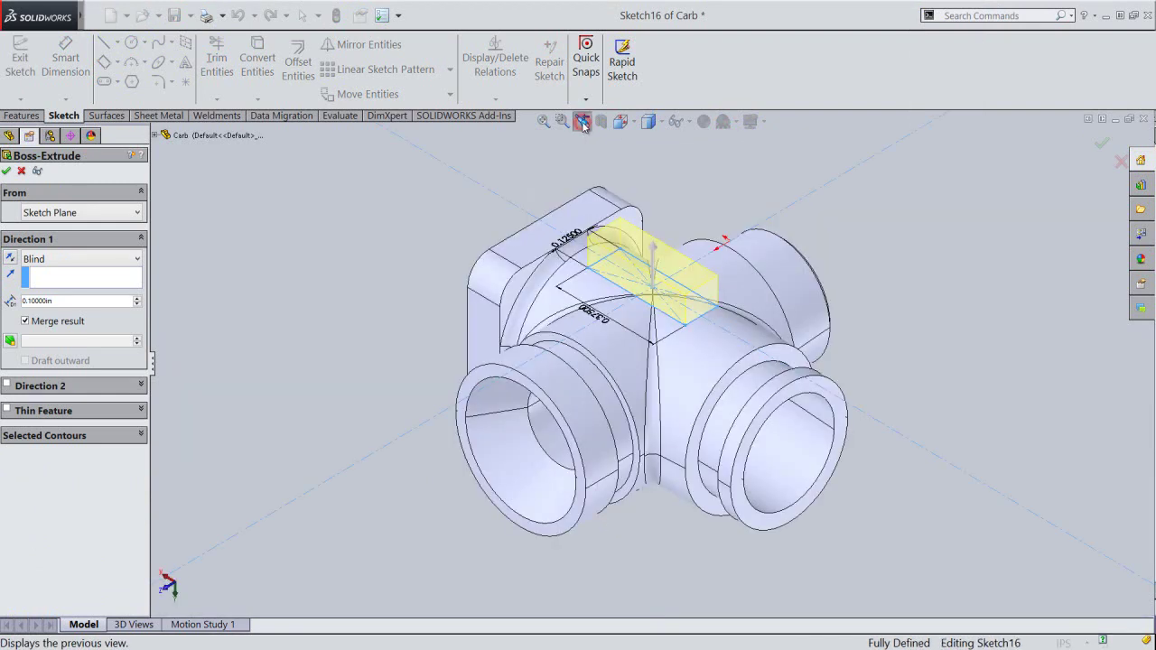
pyautogui.click(9, 260)
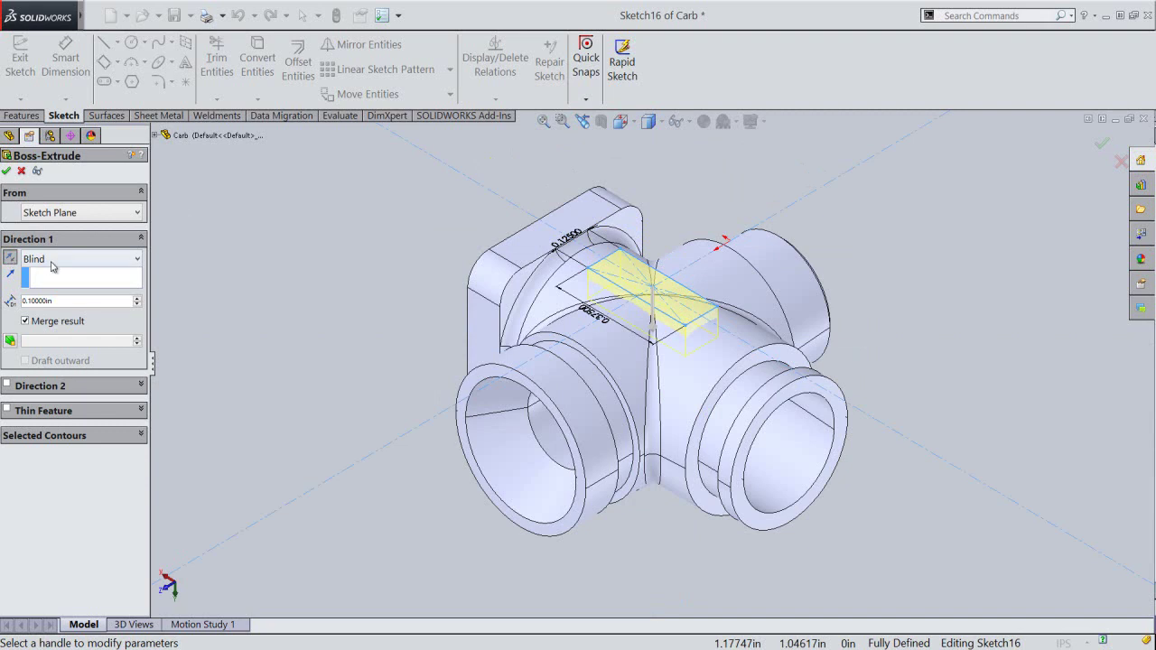
pyautogui.click(86, 260)
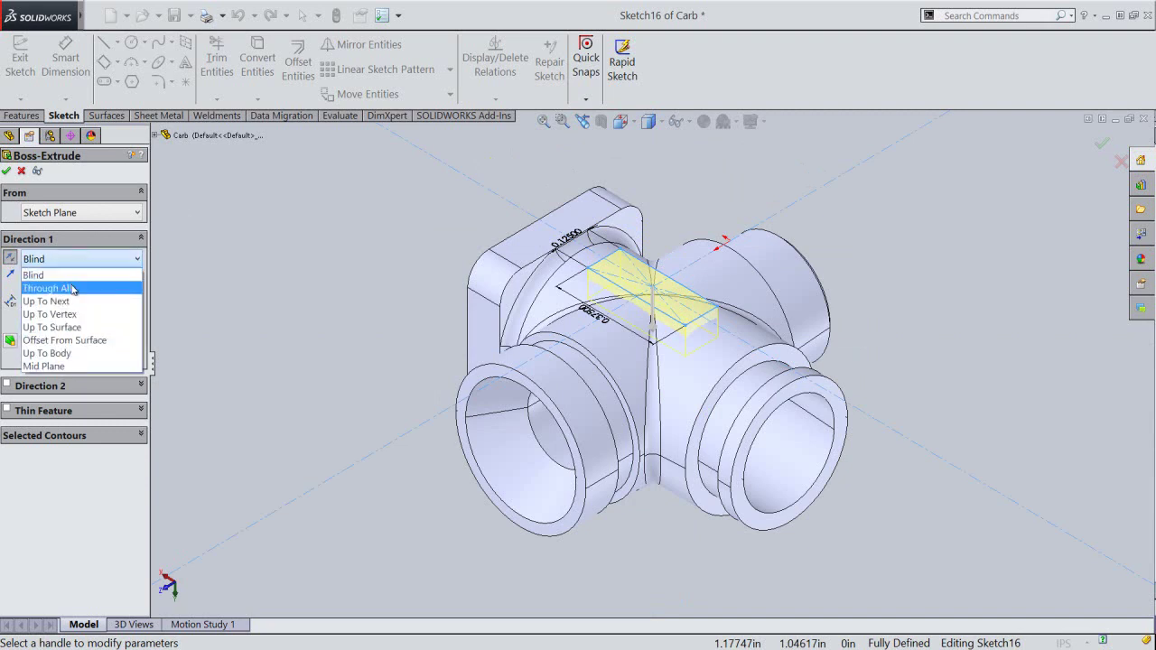
pyautogui.click(70, 300)
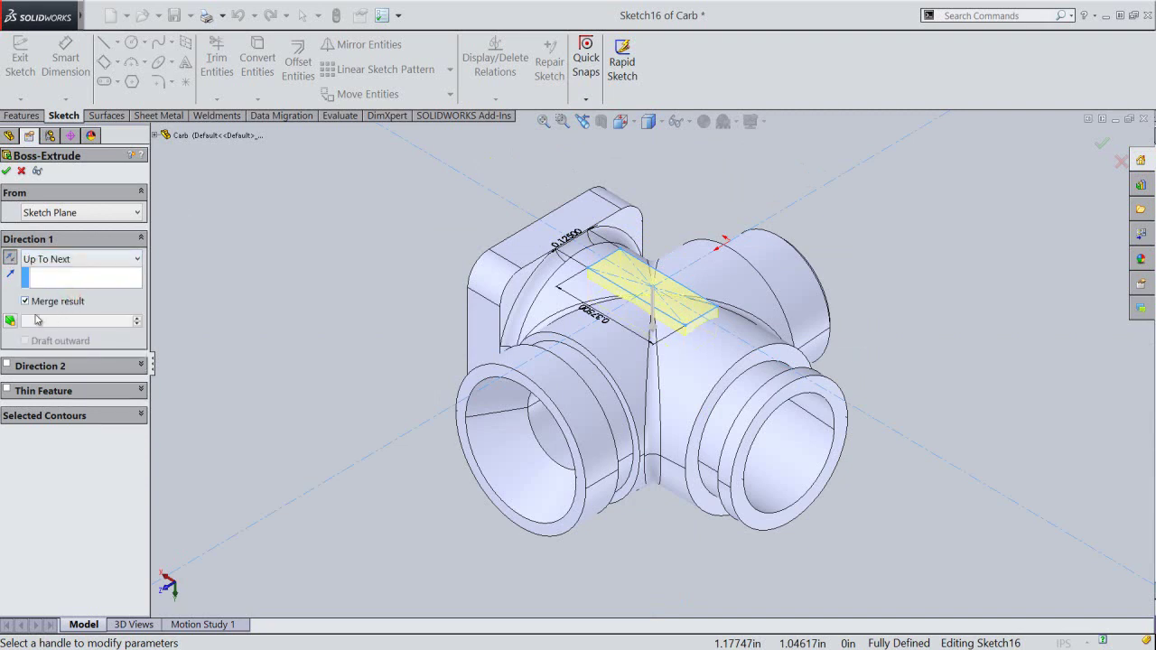
pyautogui.click(10, 322)
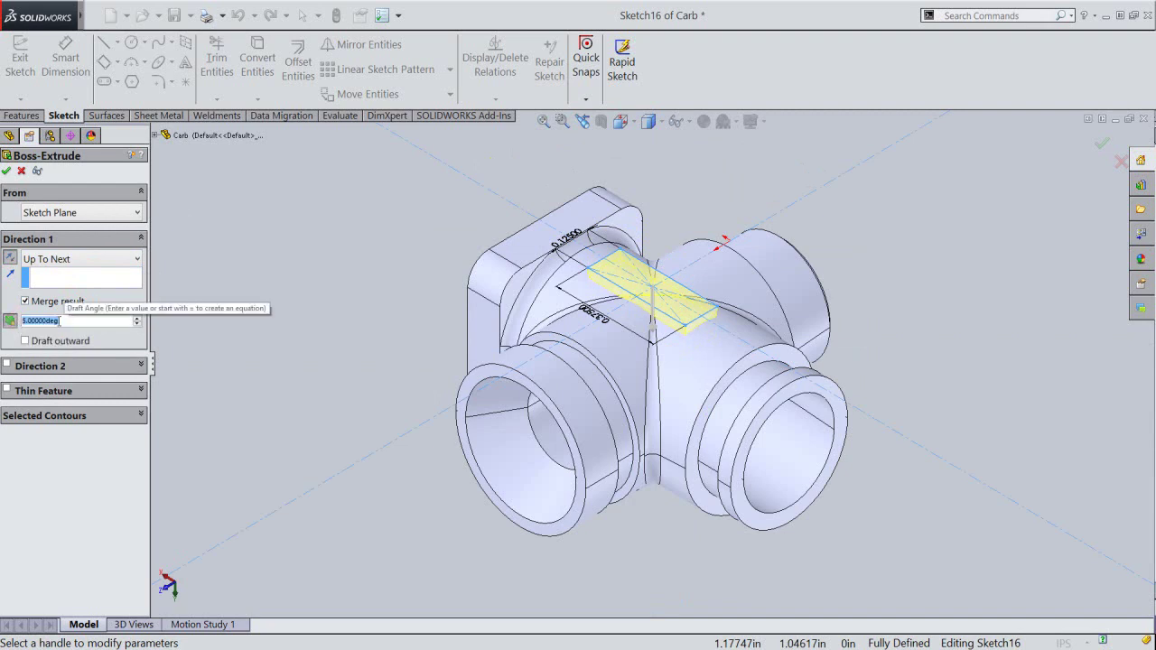
pyautogui.write('30')
pyautogui.press('Return')
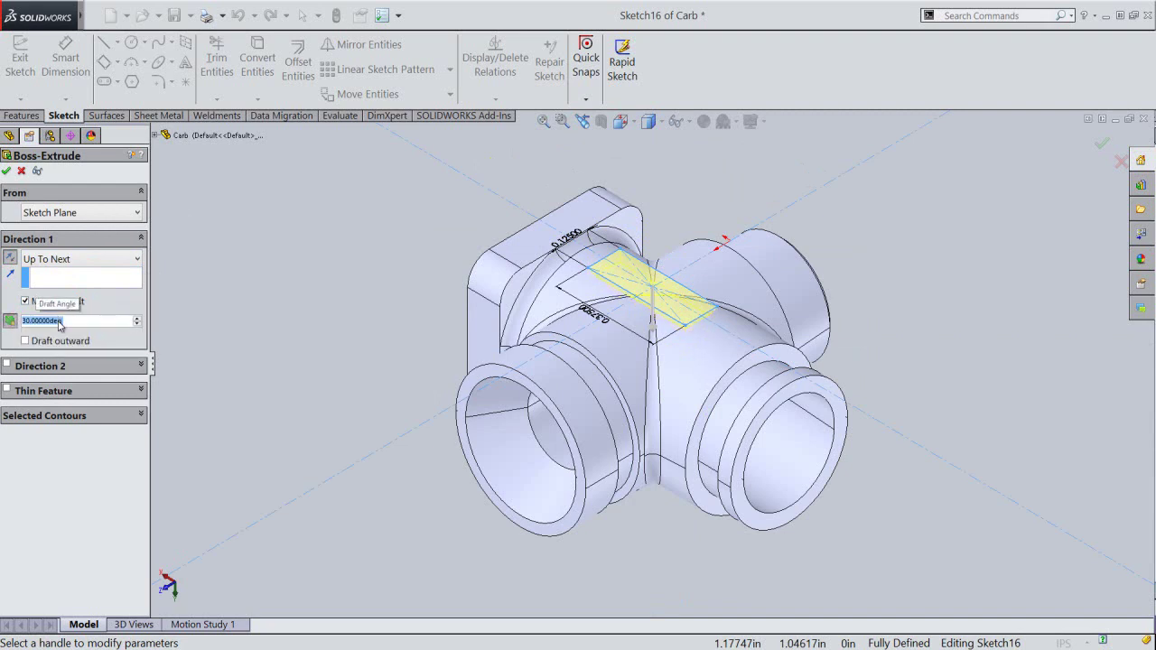
pyautogui.click(27, 342)
# Create the drafted boss extrusion Boss-Extrude10.
pyautogui.click(5, 171)
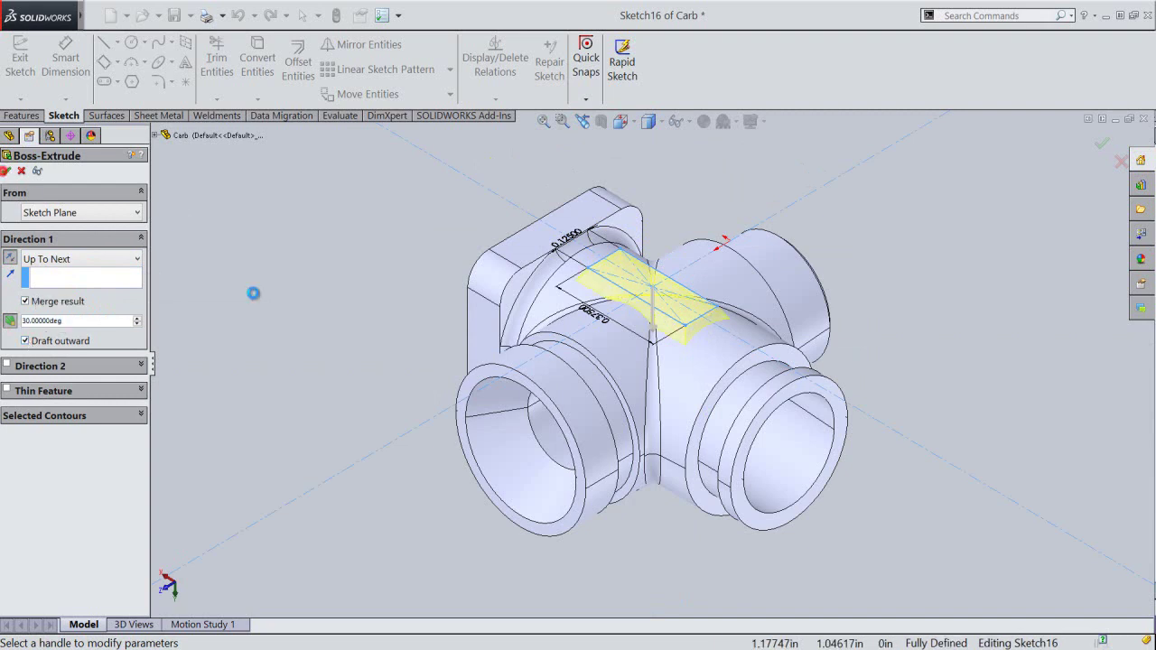
pyautogui.click(381, 330)
pyautogui.scroll(-3, 687, 248)
pyautogui.scroll(-1, 685, 247)
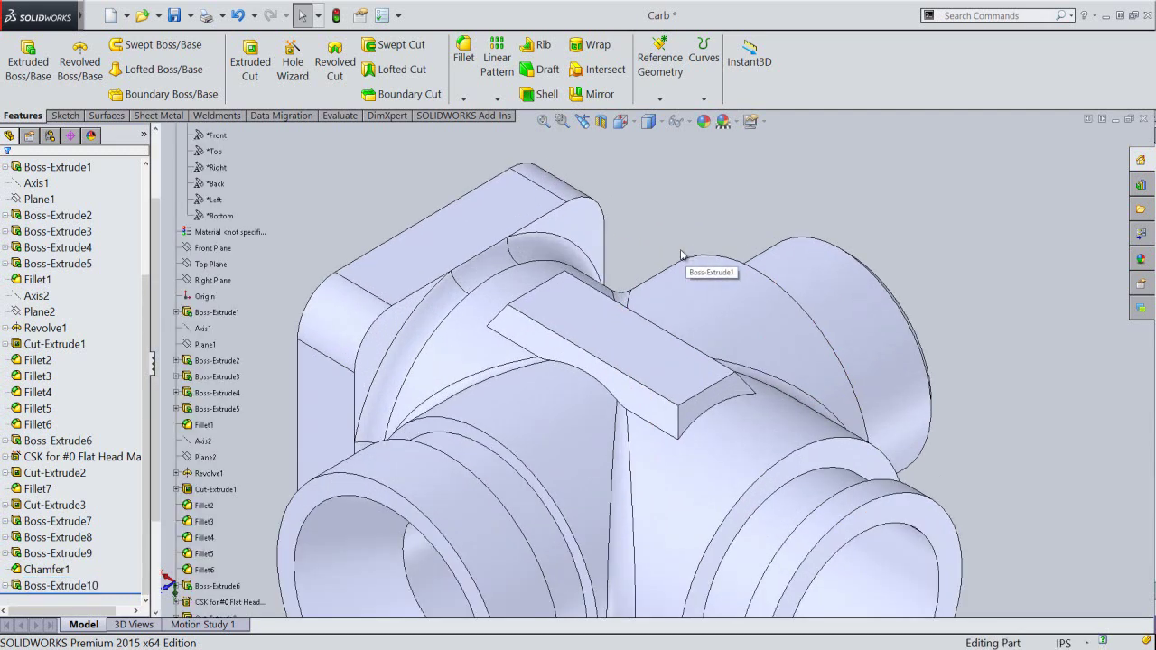
# Fillet all edges where the boss meets the body at 0.015 in radius.
pyautogui.click(463, 50)
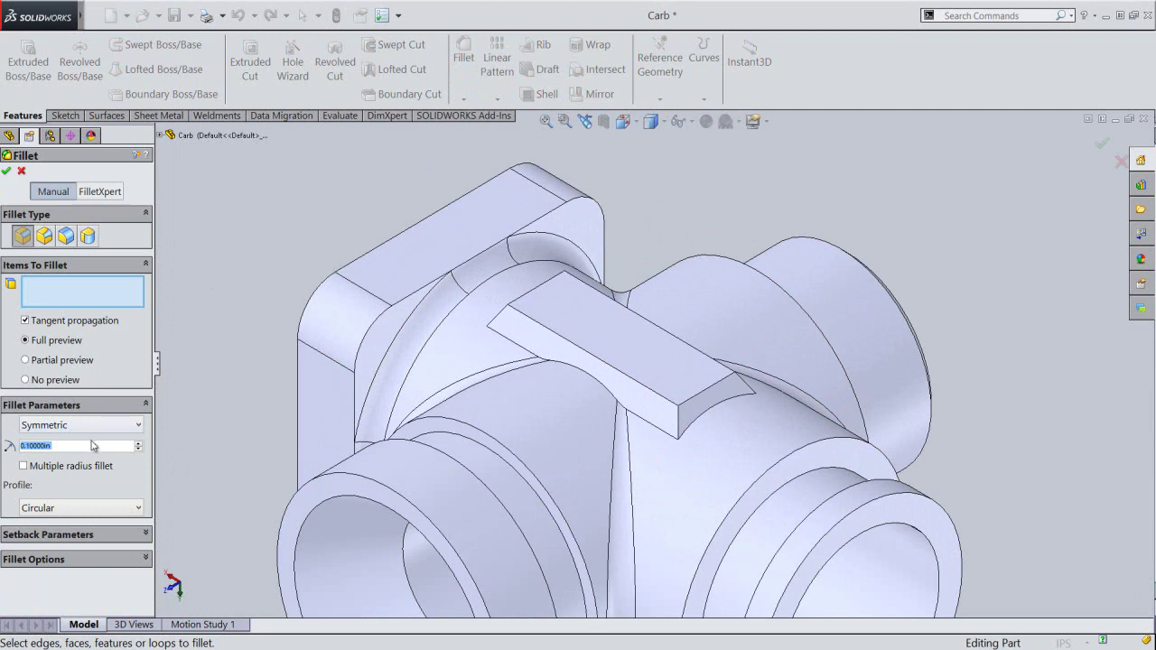
pyautogui.write('0.015')
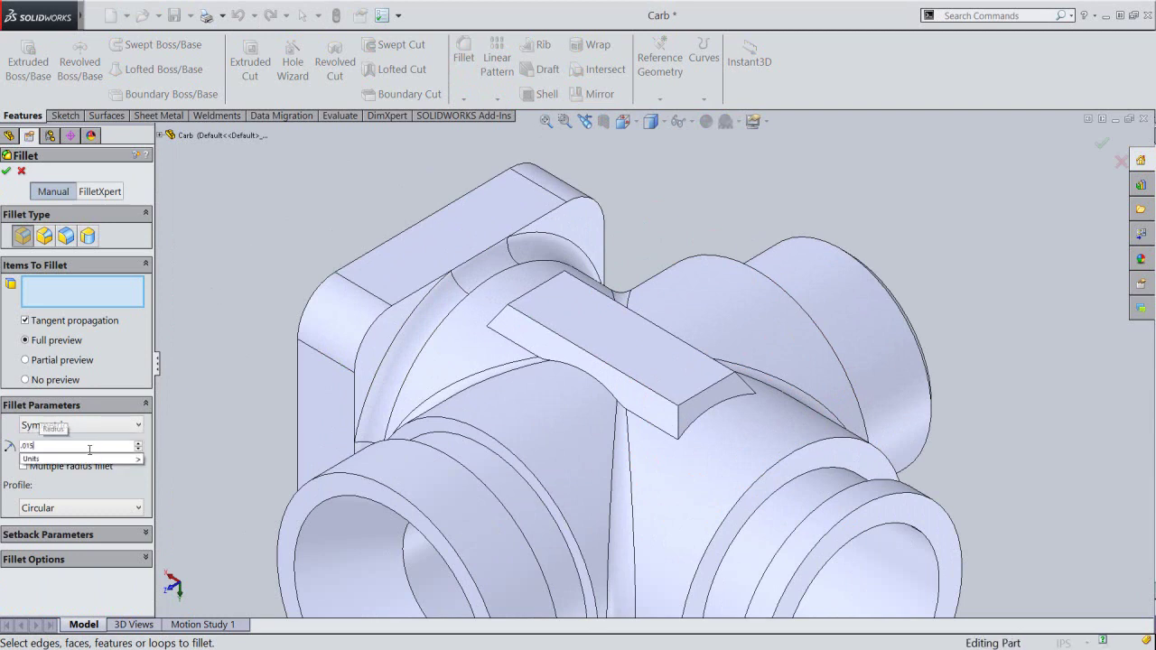
pyautogui.press('Return')
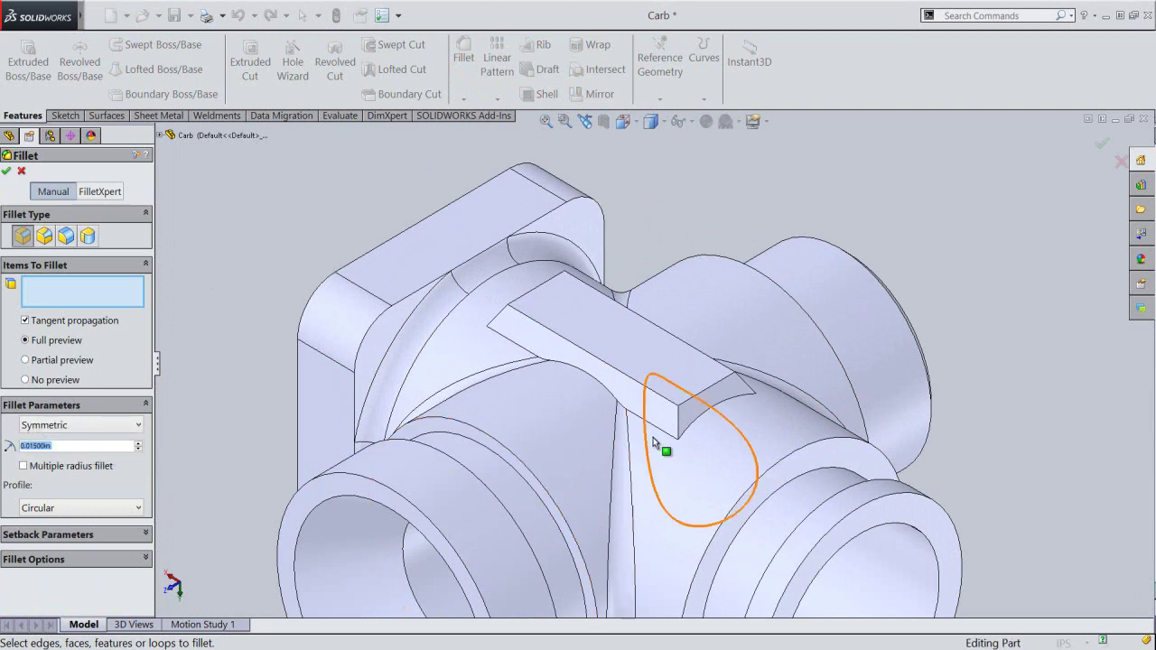
pyautogui.click(663, 430)
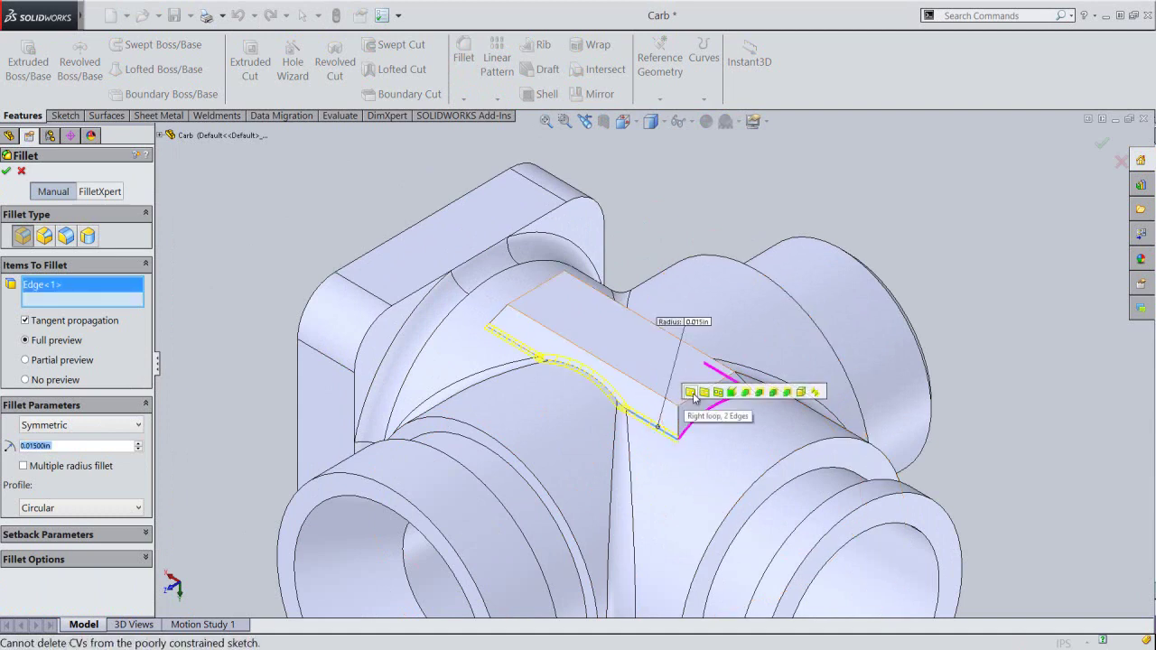
pyautogui.click(705, 397)
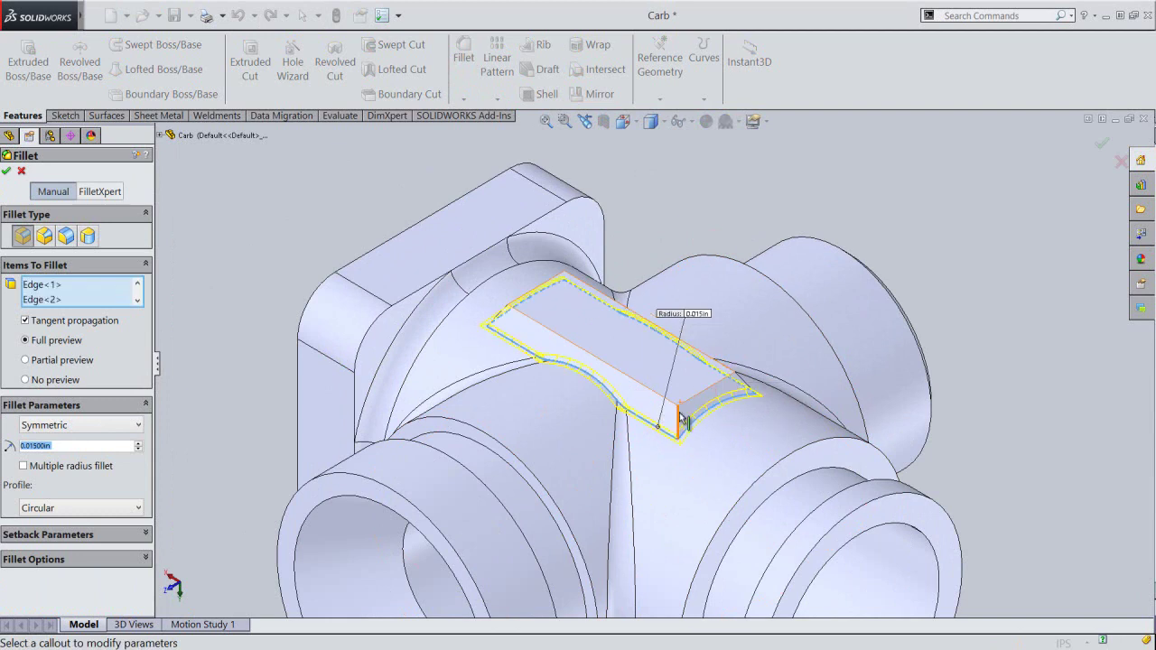
pyautogui.moveTo(596, 376)
pyautogui.mouseDown(button='middle')
pyautogui.moveTo(644, 411)
pyautogui.moveTo(508, 343)
pyautogui.mouseUp(button='middle')
pyautogui.click(483, 311)
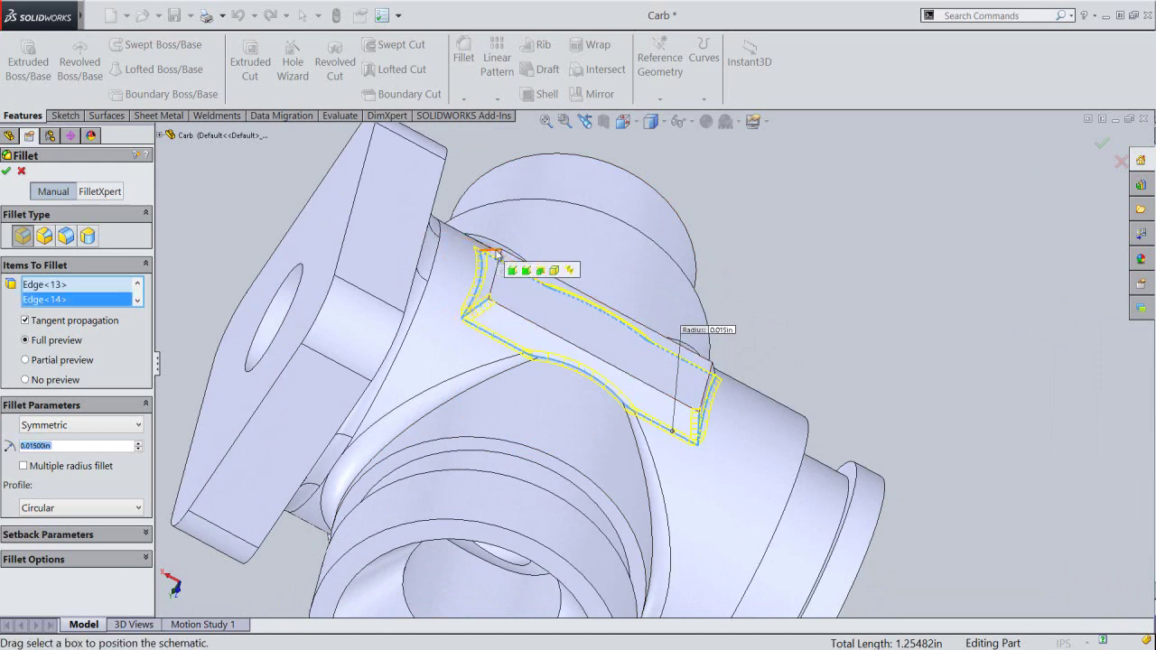
pyautogui.click(496, 256)
pyautogui.moveTo(659, 380)
pyautogui.mouseDown(button='middle')
pyautogui.moveTo(588, 337)
pyautogui.moveTo(544, 382)
pyautogui.mouseUp(button='middle')
pyautogui.click(720, 374)
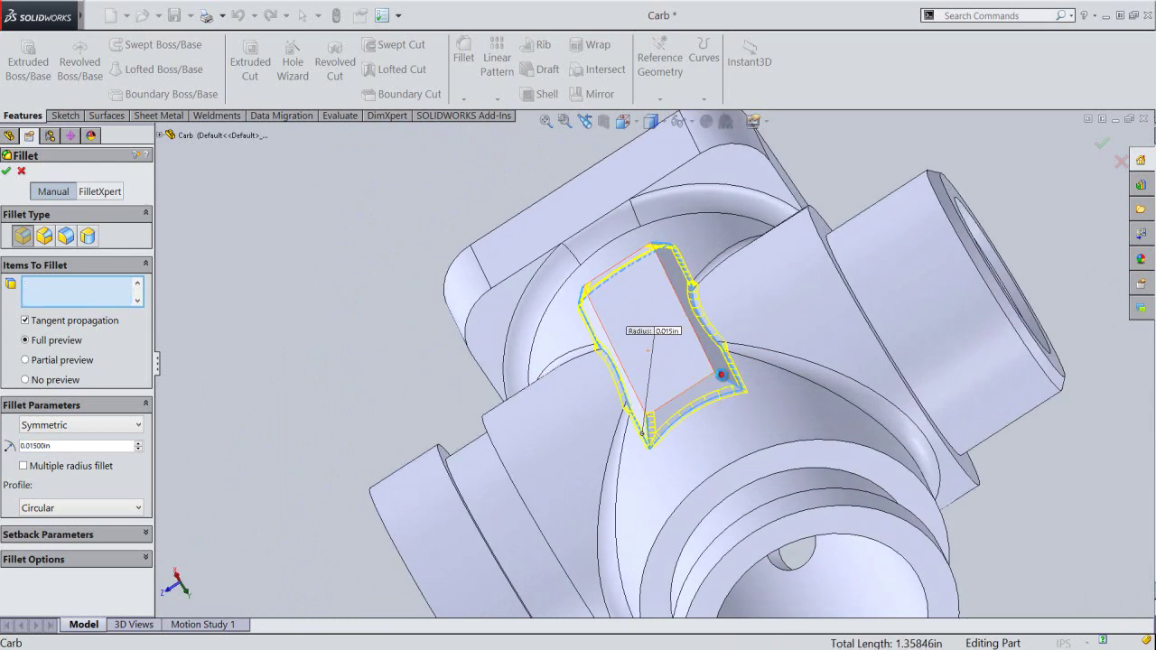
pyautogui.click(585, 122)
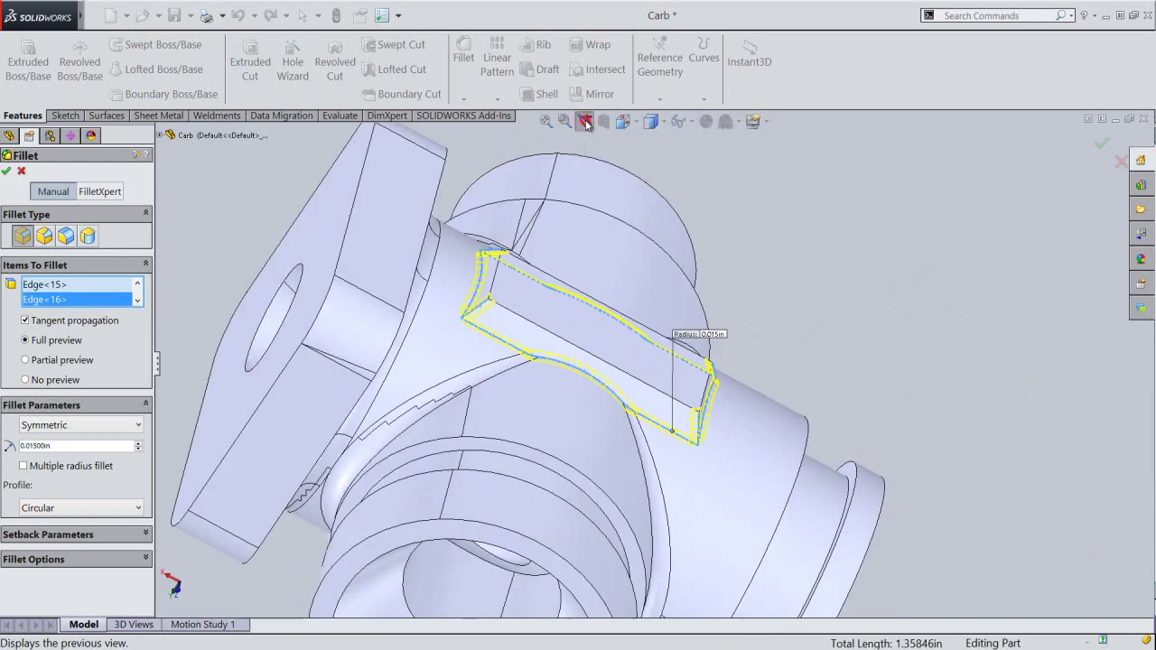
pyautogui.click(585, 122)
pyautogui.click(6, 173)
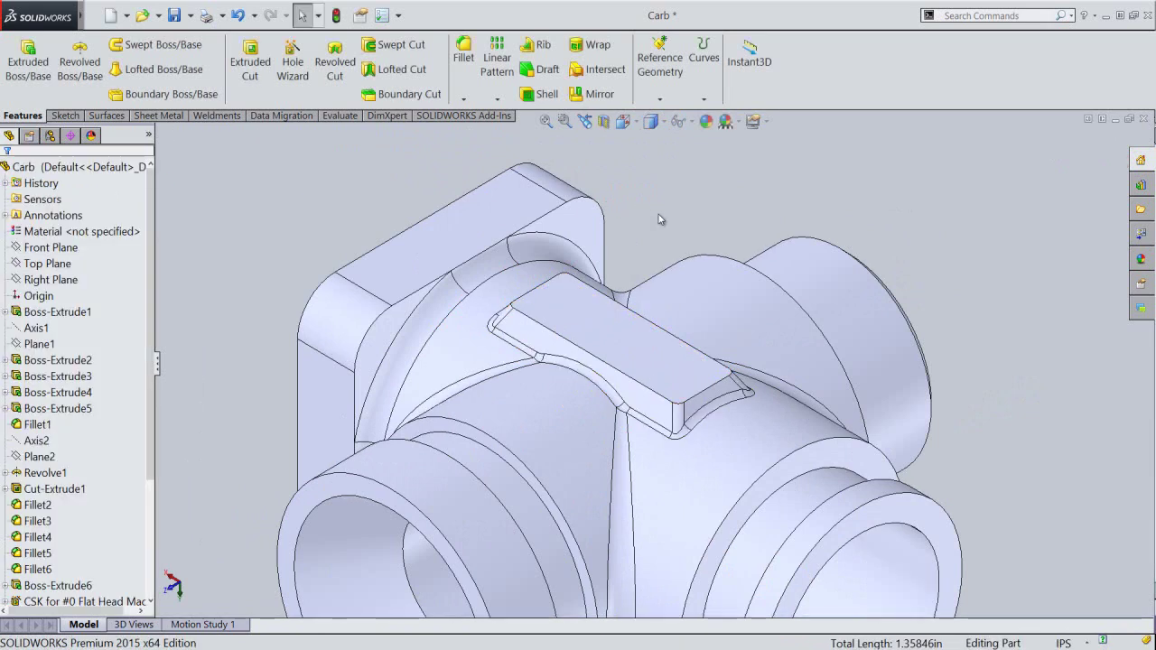
pyautogui.click(616, 331)
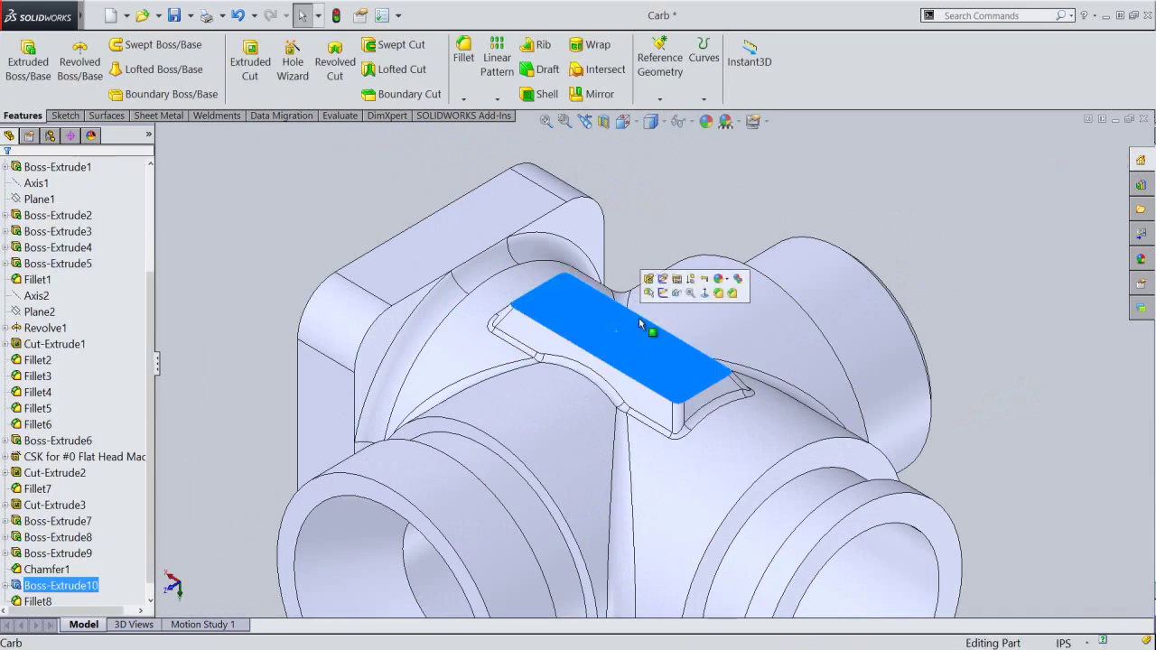
# Start a sketch on the boss top and convert its face outline to construction geometry.
pyautogui.click(662, 292)
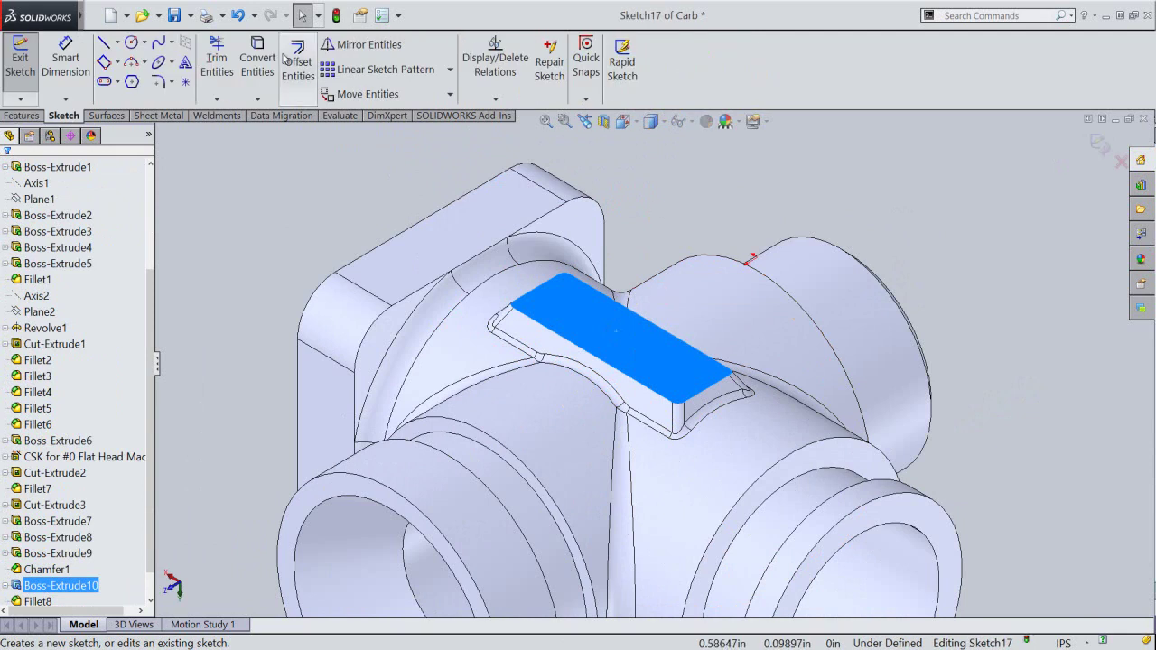
pyautogui.click(258, 58)
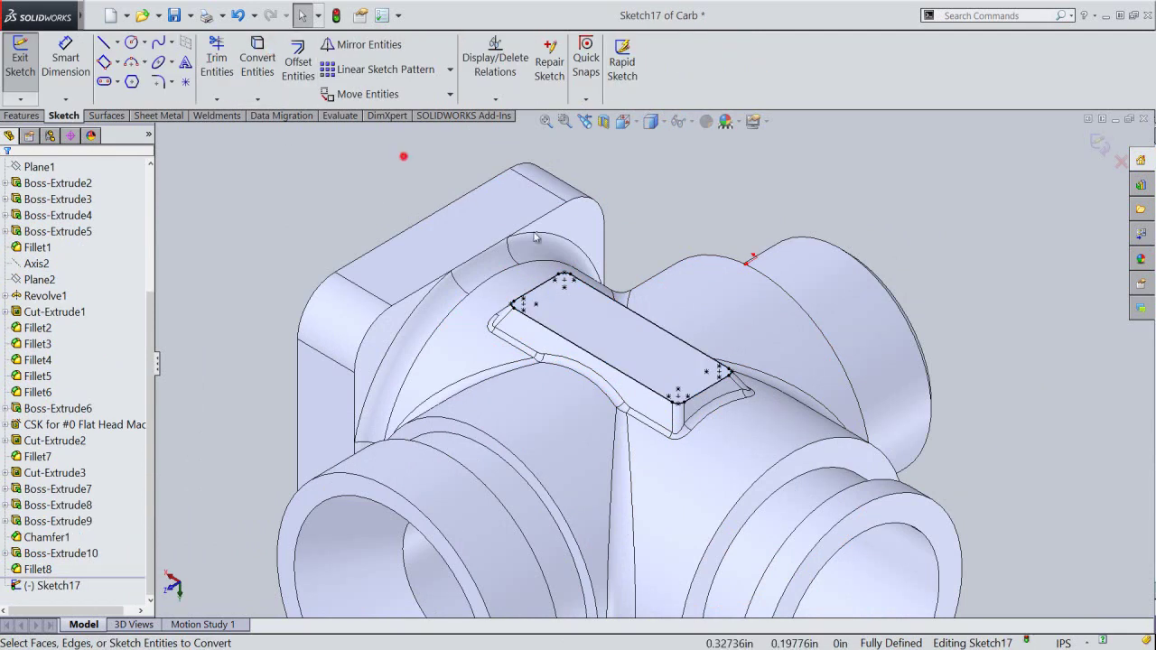
pyautogui.moveTo(403, 150); pyautogui.dragTo(758, 451)
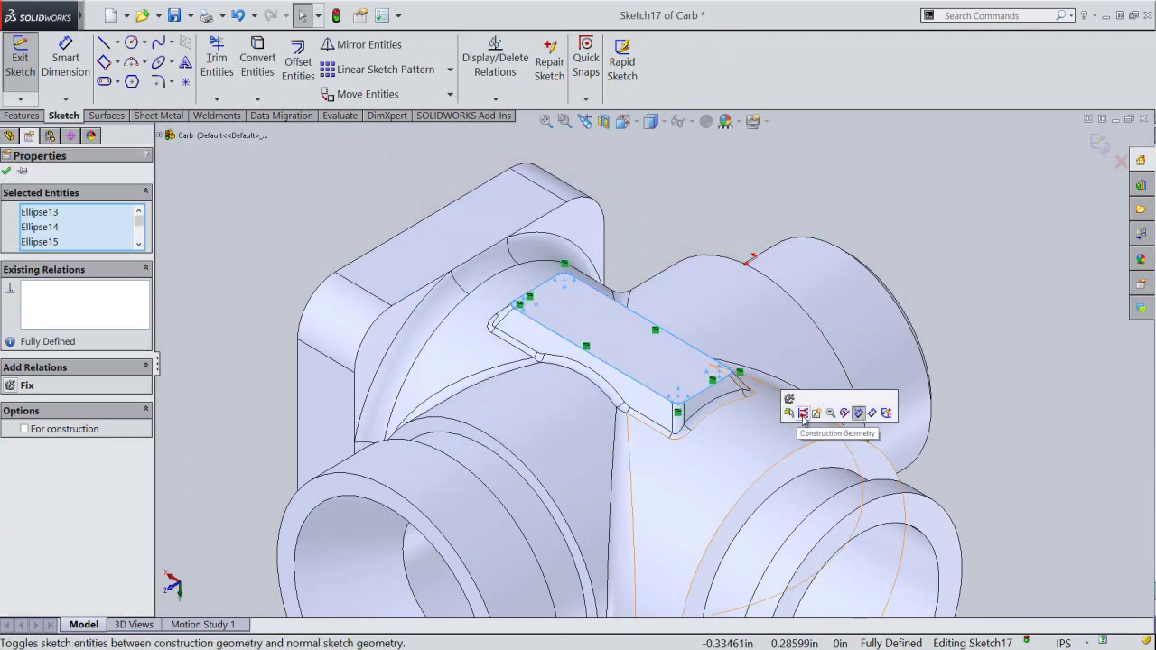
pyautogui.click(802, 413)
# Draw a closed four-sided line outline across the boss's top face.
pyautogui.rightClick(687, 231)
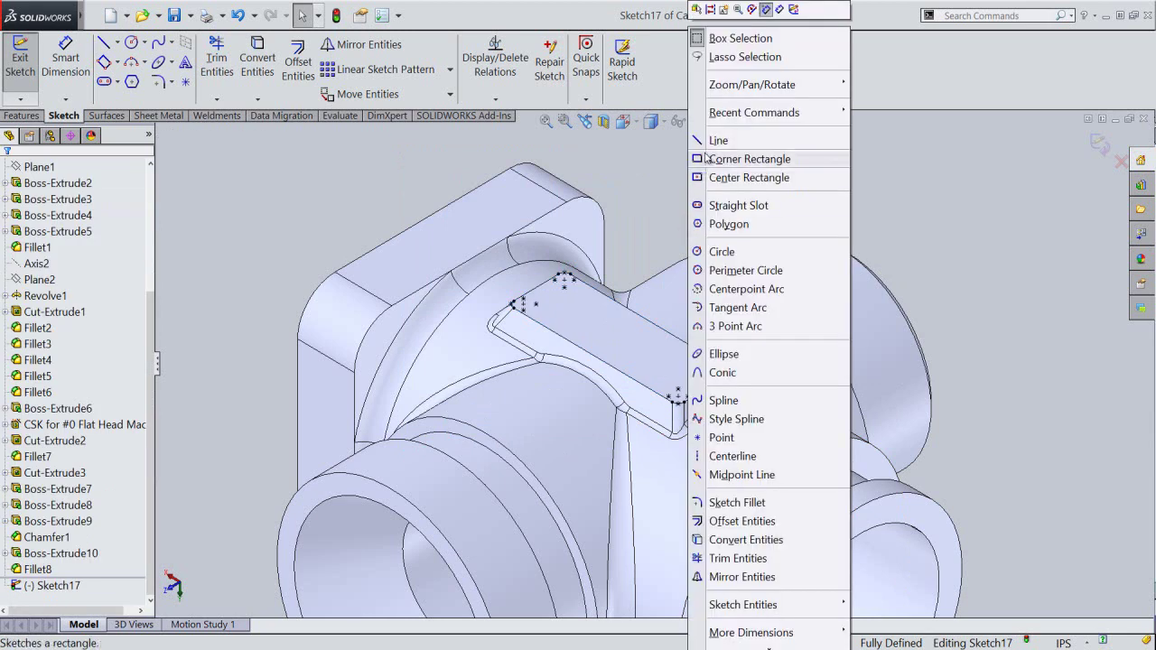
pyautogui.click(707, 141)
pyautogui.scroll(-2, 593, 274)
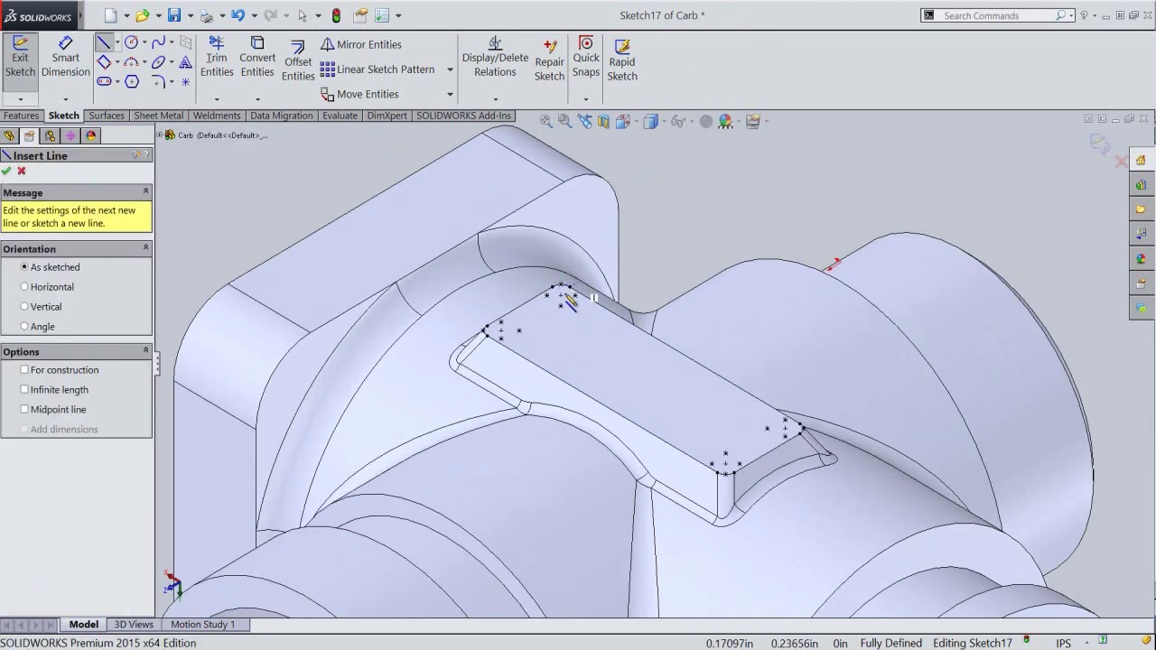
pyautogui.click(501, 332)
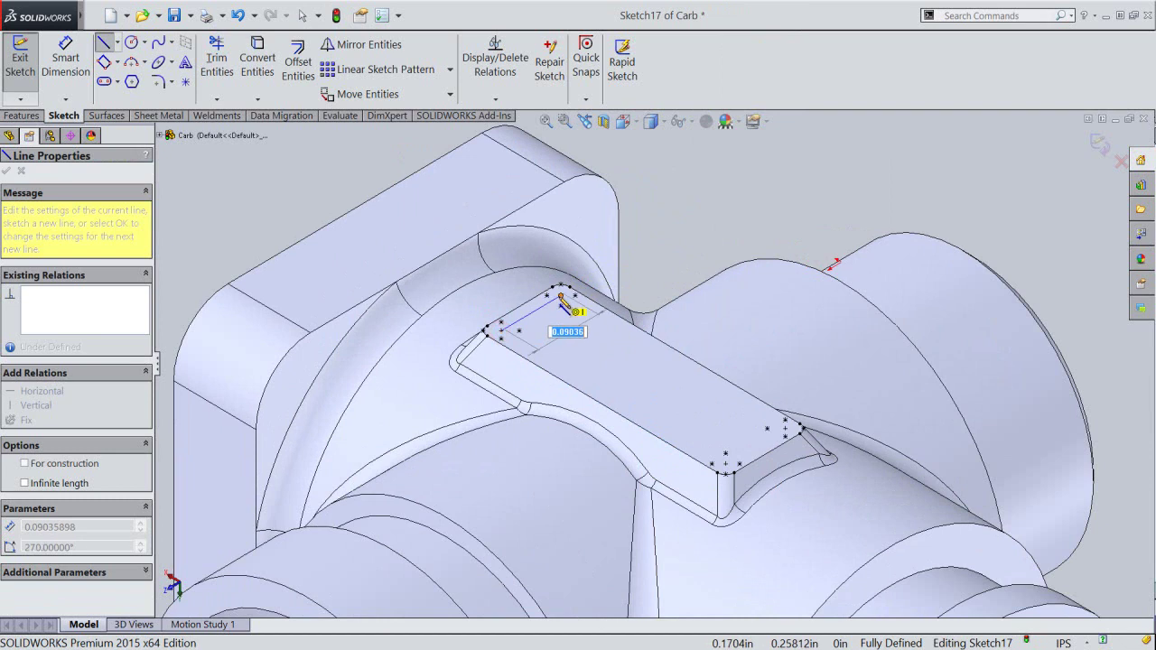
pyautogui.click(560, 295)
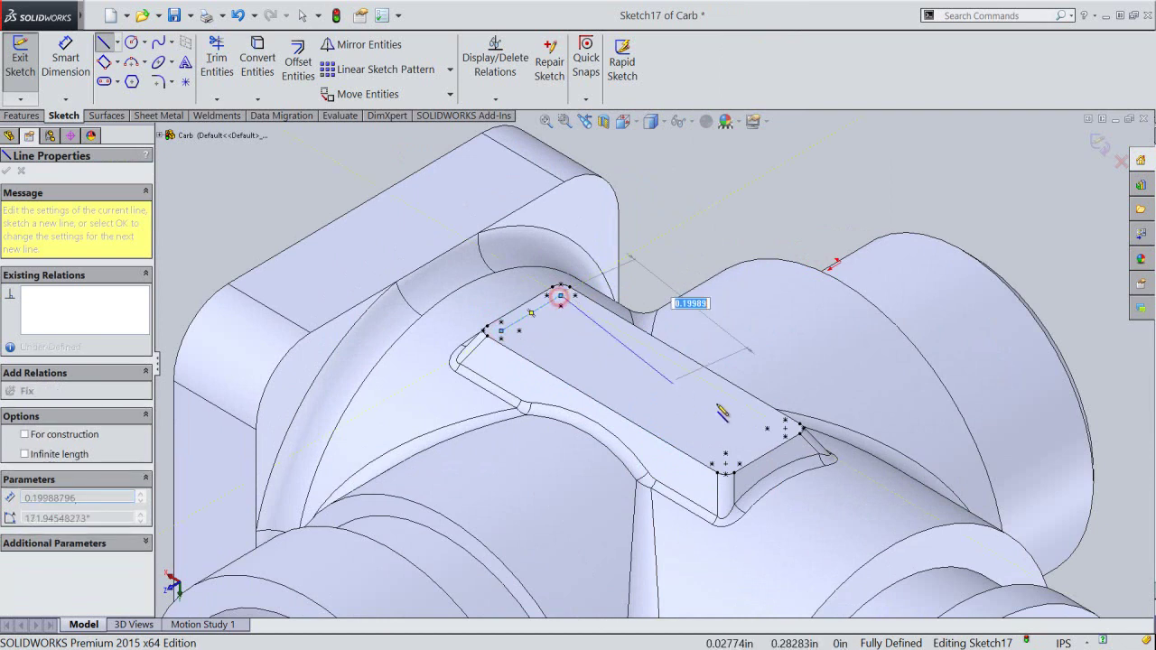
pyautogui.click(786, 429)
pyautogui.click(725, 464)
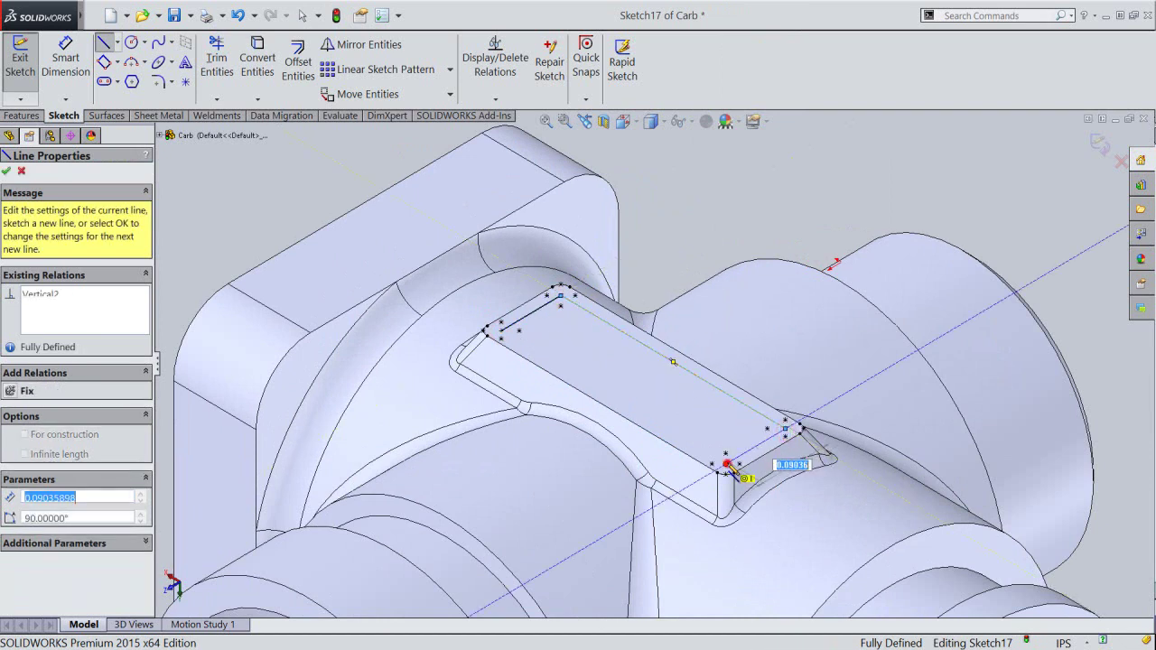
pyautogui.click(501, 332)
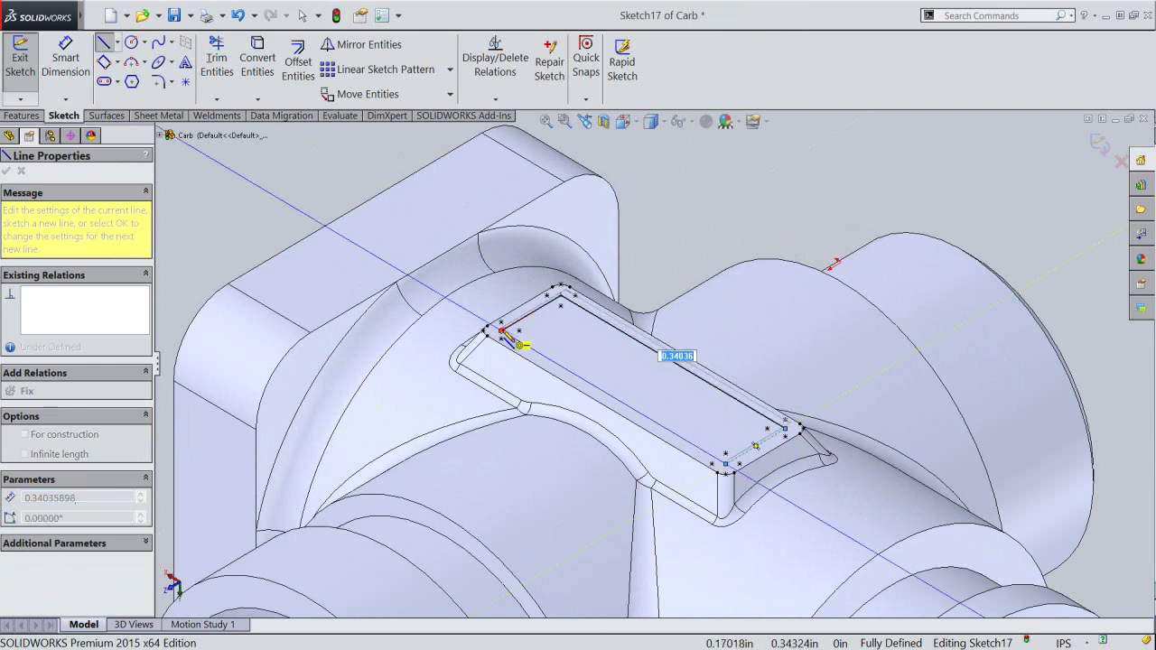
# Exit the sketch and save the part.
pyautogui.rightClick(665, 245)
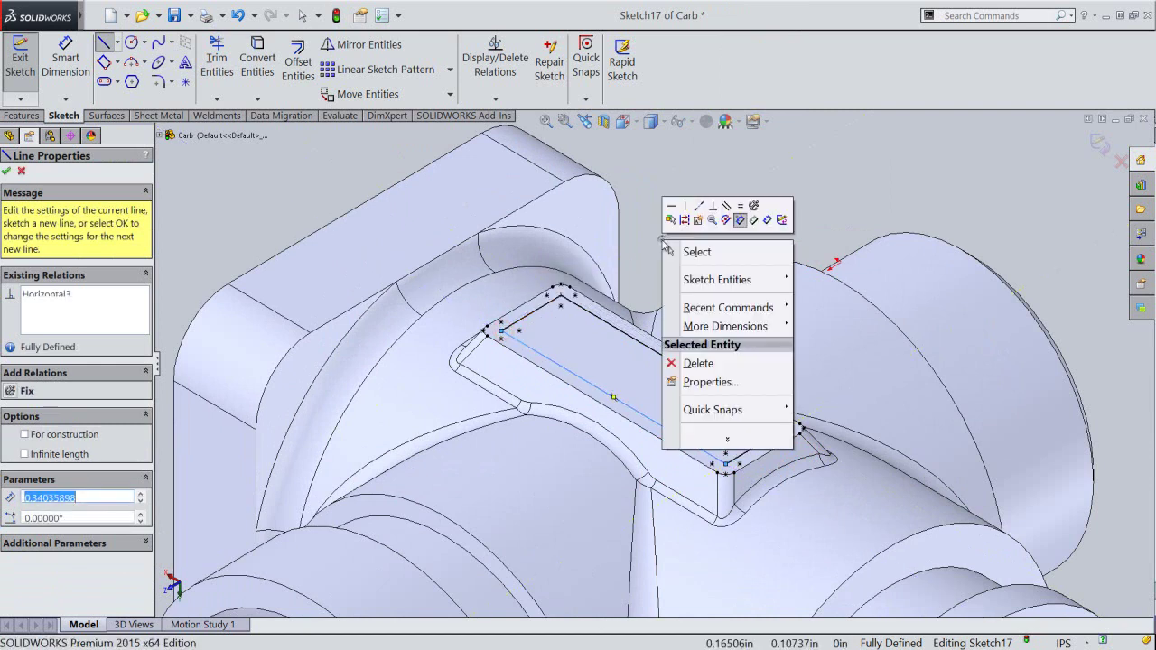
pyautogui.click(781, 220)
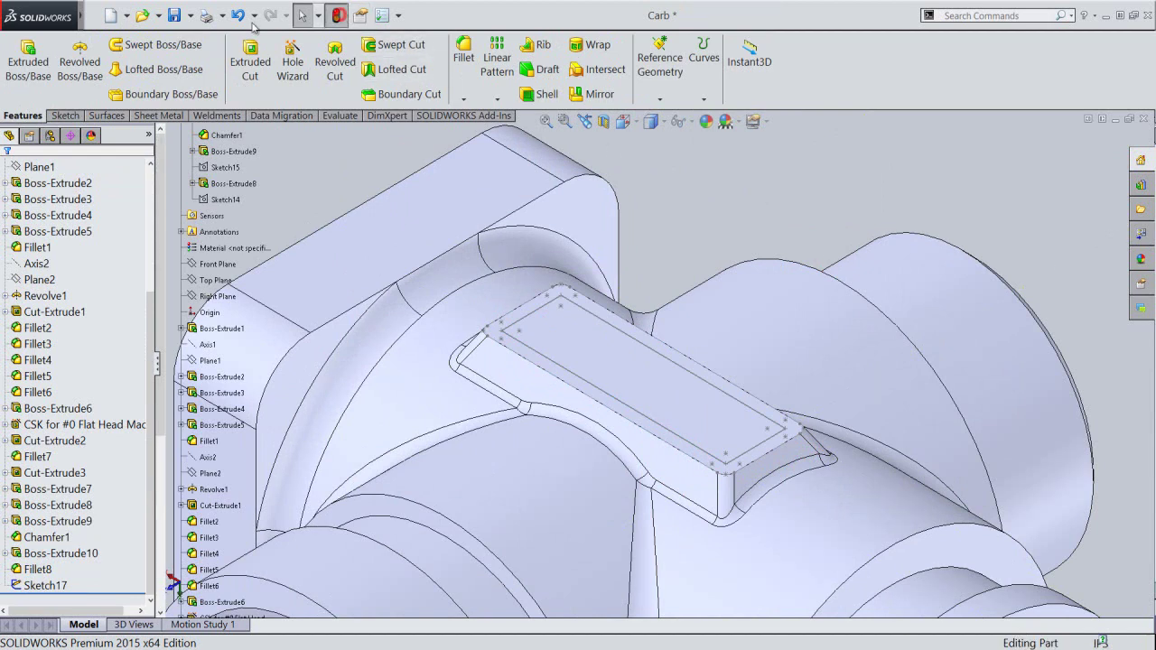
pyautogui.click(174, 15)
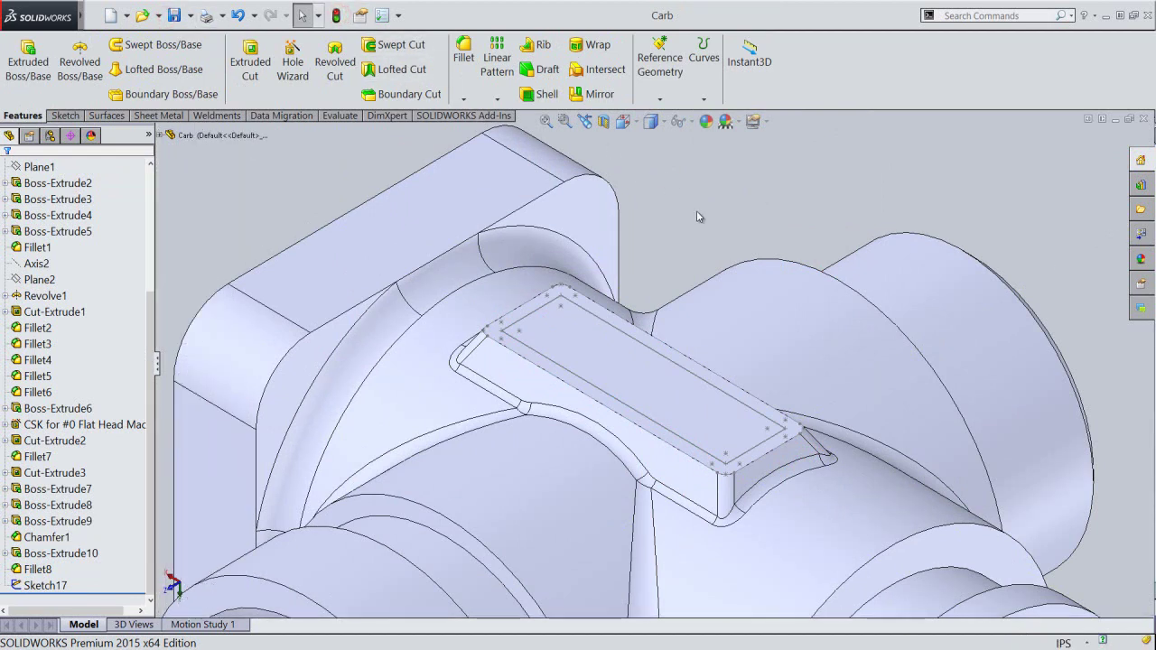
# Extrude-cut Sketch17 0.03 in deep, Blind, into the pad's top, then save.
pyautogui.click(250, 62)
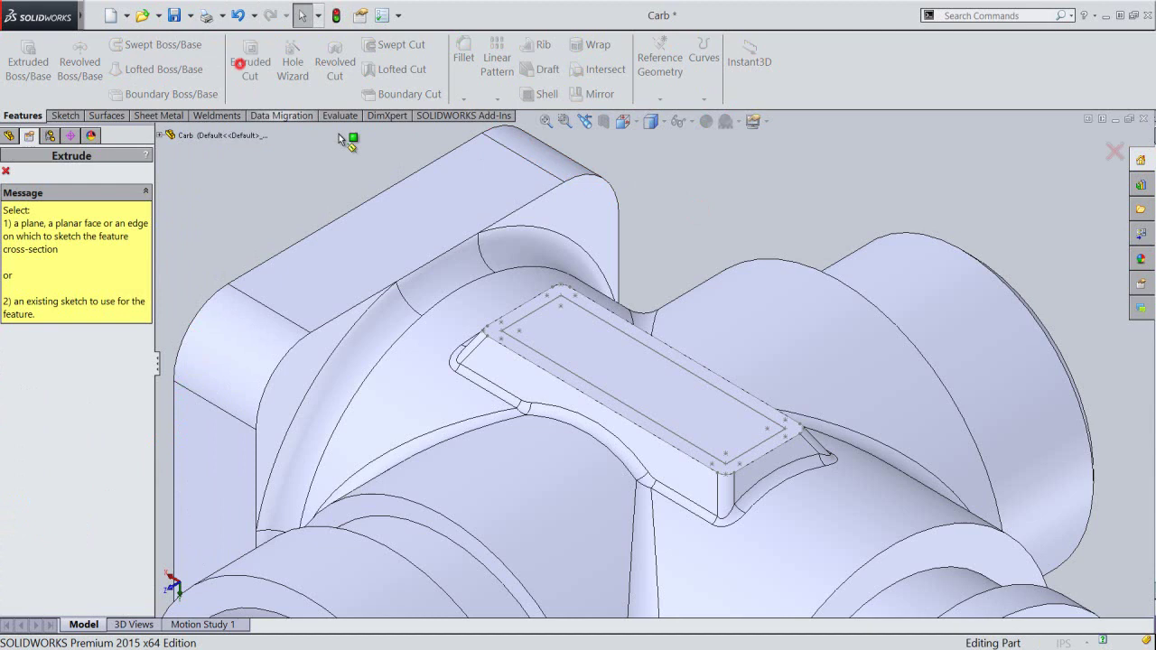
pyautogui.click(549, 307)
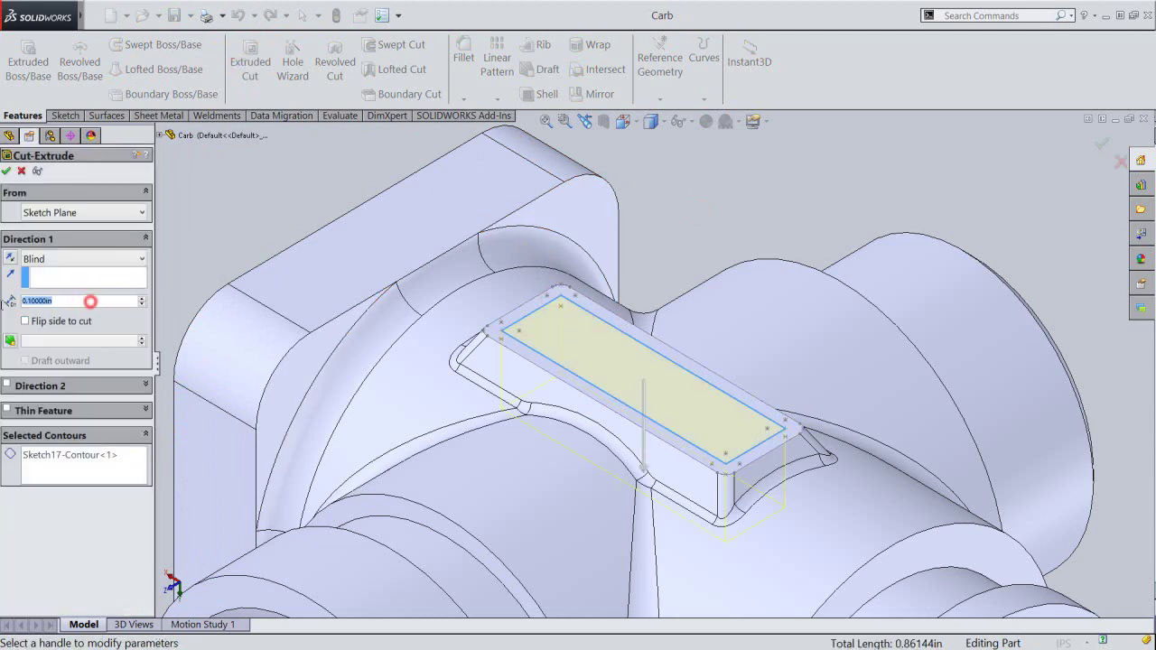
pyautogui.write('0.03')
pyautogui.press('Return')
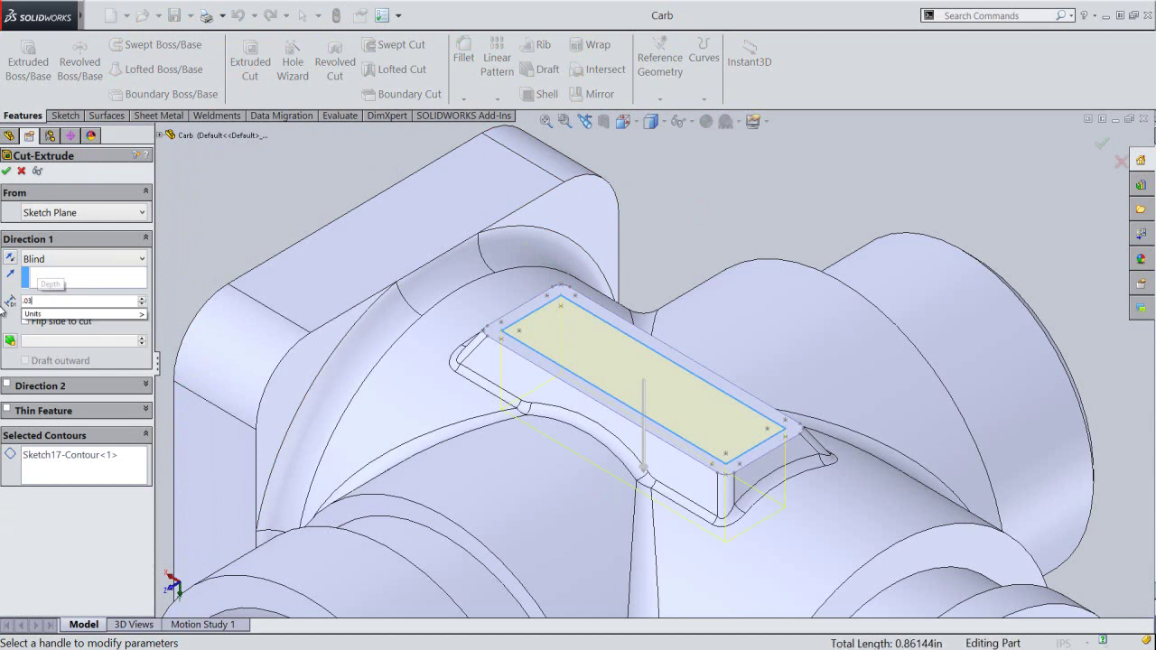
pyautogui.click(6, 172)
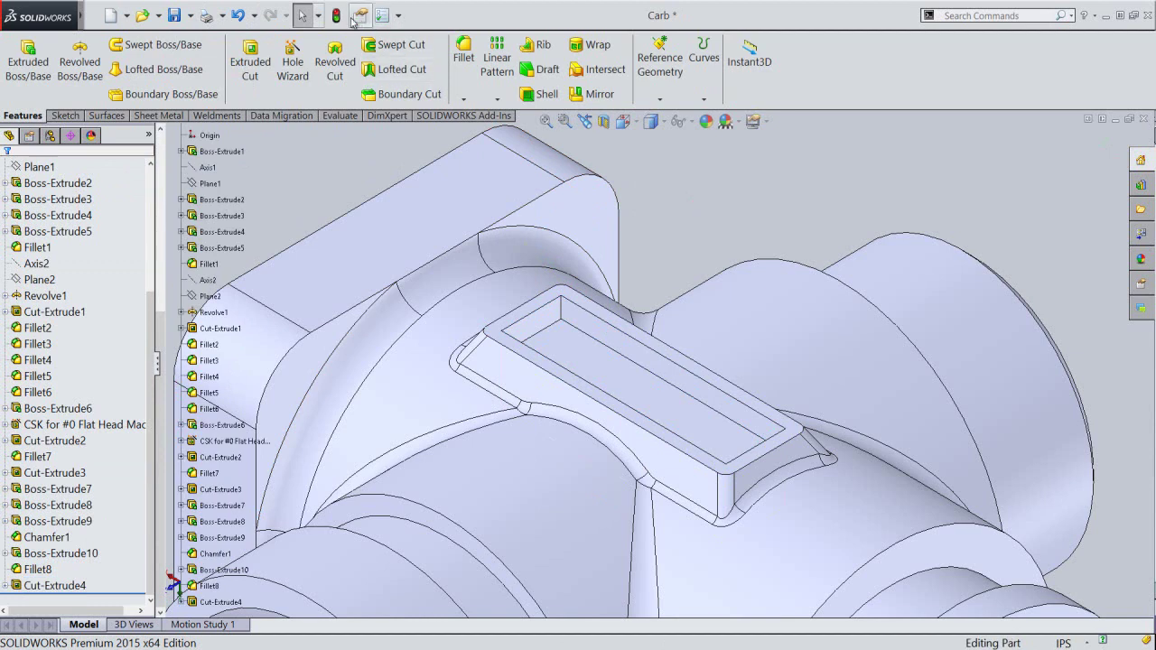
pyautogui.click(174, 16)
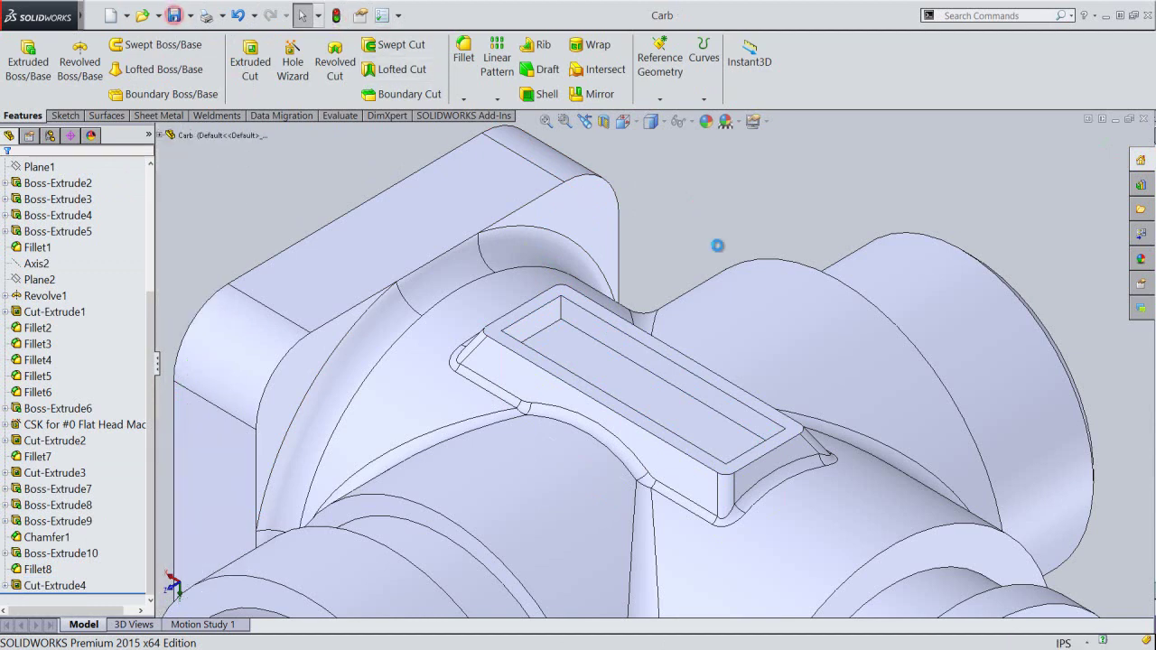
pyautogui.click(717, 246)
# Fillet the pocket's edges and the pad's outer edge loop at 0.005 in.
pyautogui.click(463, 54)
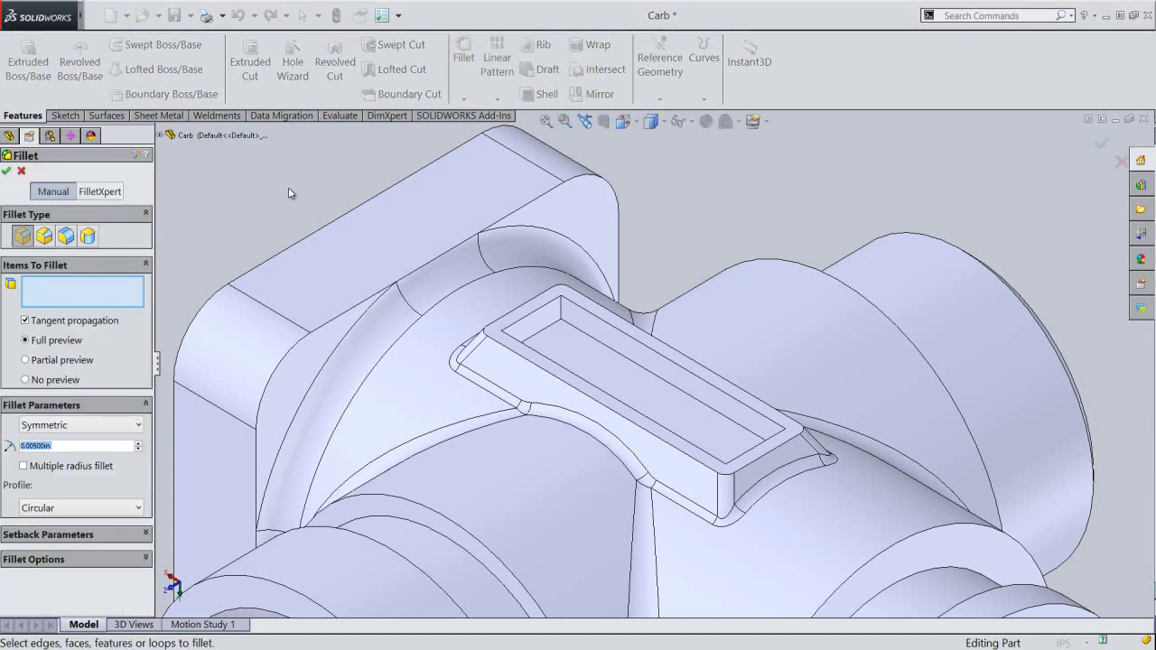
pyautogui.click(536, 310)
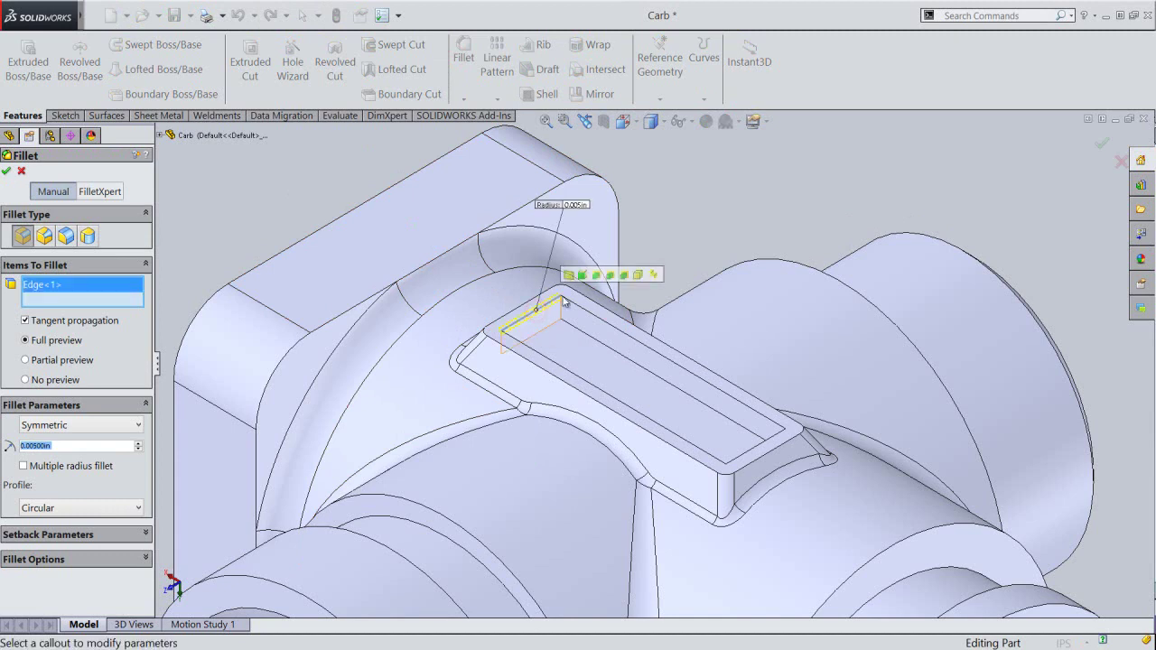
pyautogui.click(611, 279)
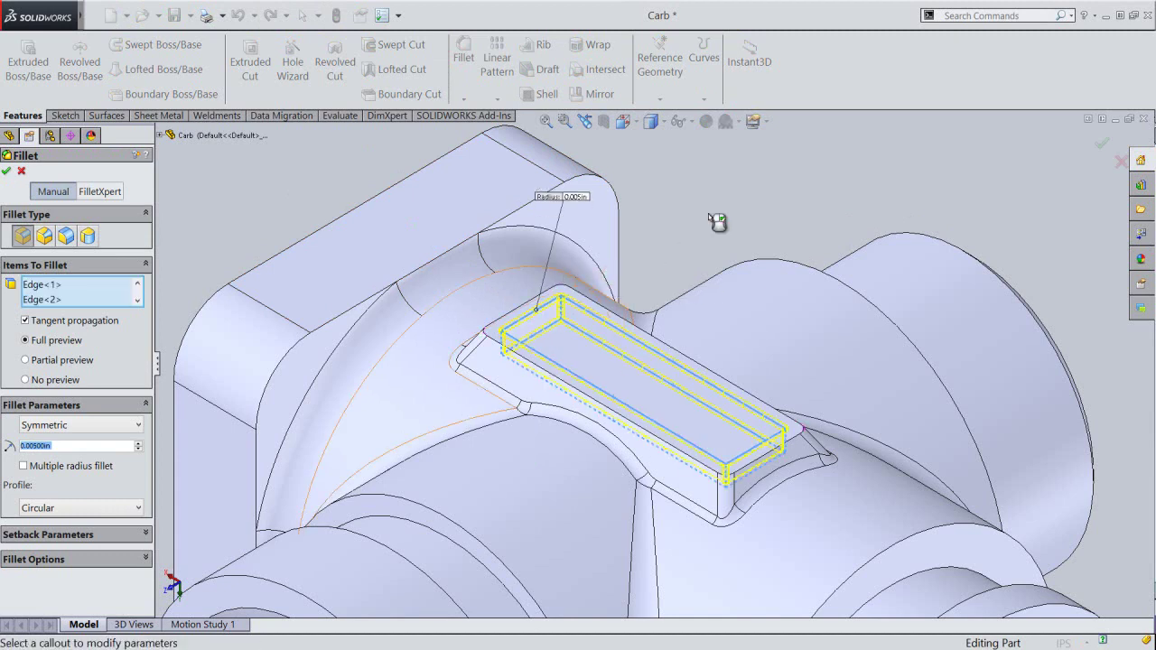
pyautogui.moveTo(556, 286); pyautogui.dragTo(526, 296)
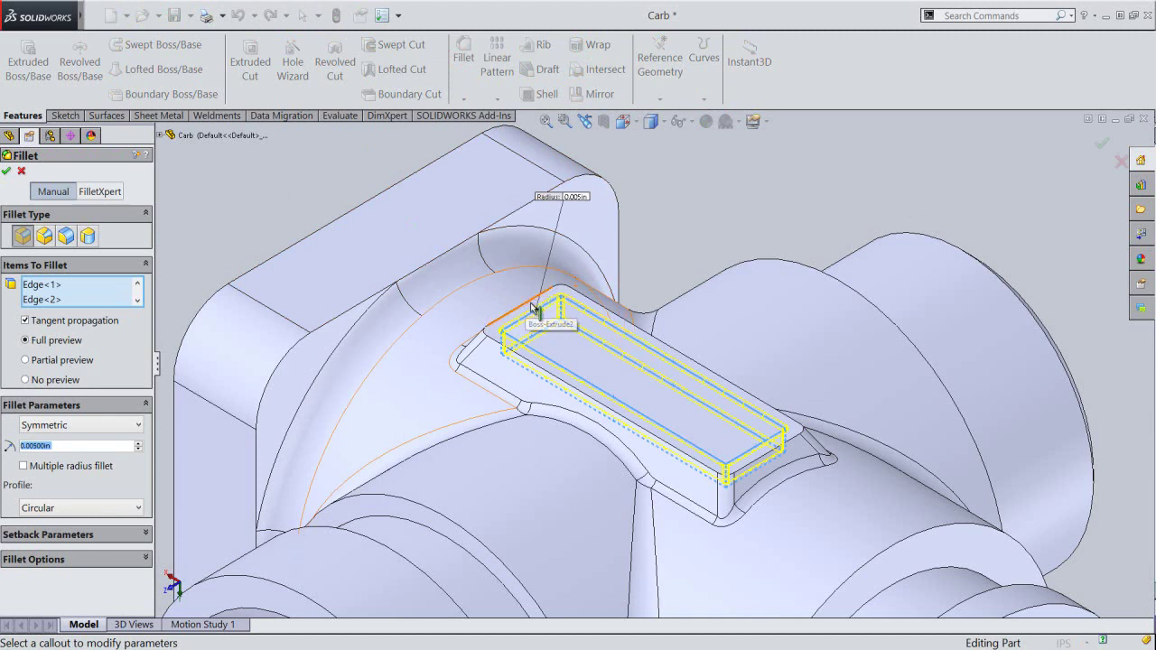
pyautogui.click(535, 309)
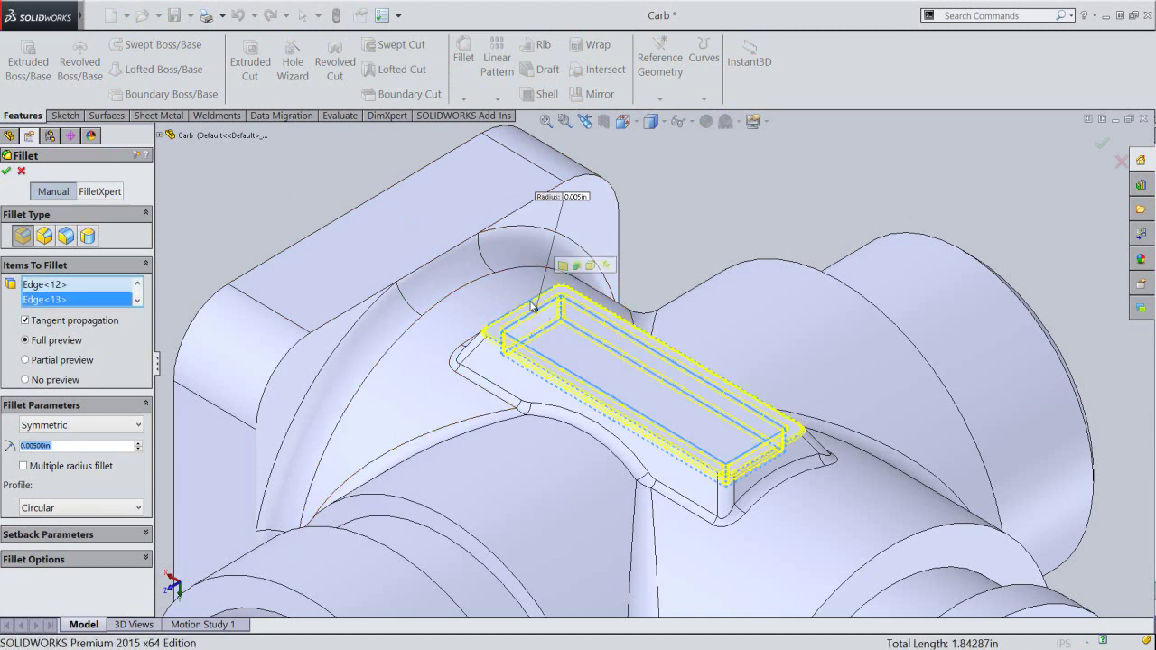
pyautogui.click(6, 171)
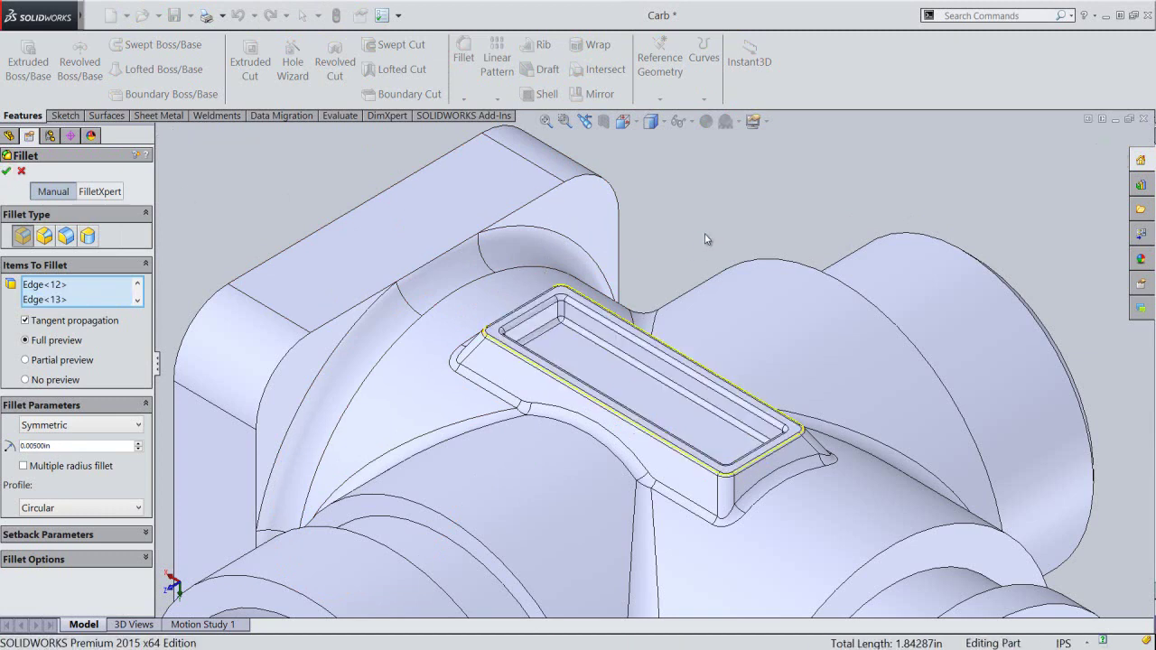
pyautogui.moveTo(677, 359); pyautogui.dragTo(603, 501, button='middle')
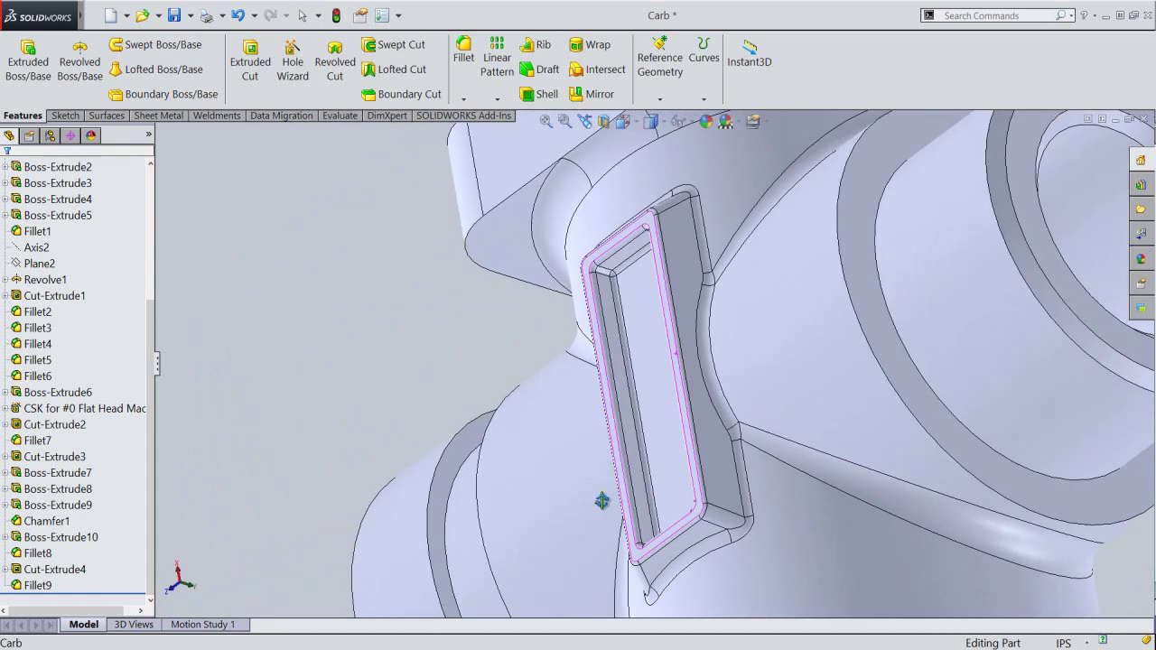
# Restore the previous view, rebuild, zoom to fit and save the part.
pyautogui.click(582, 122)
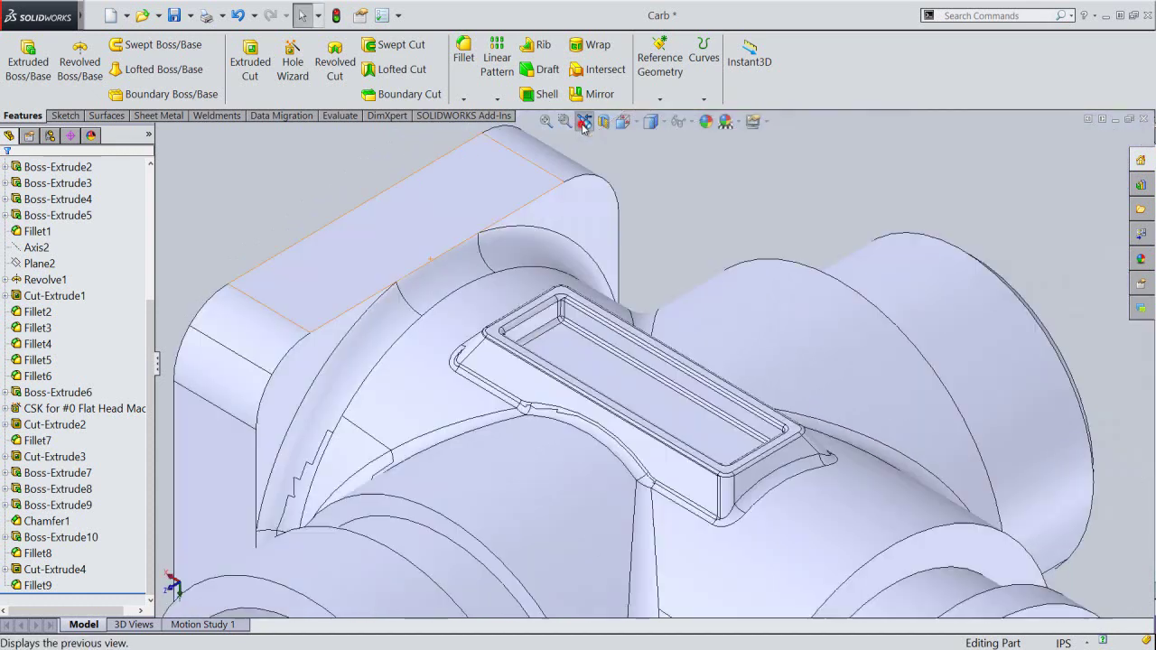
pyautogui.click(336, 14)
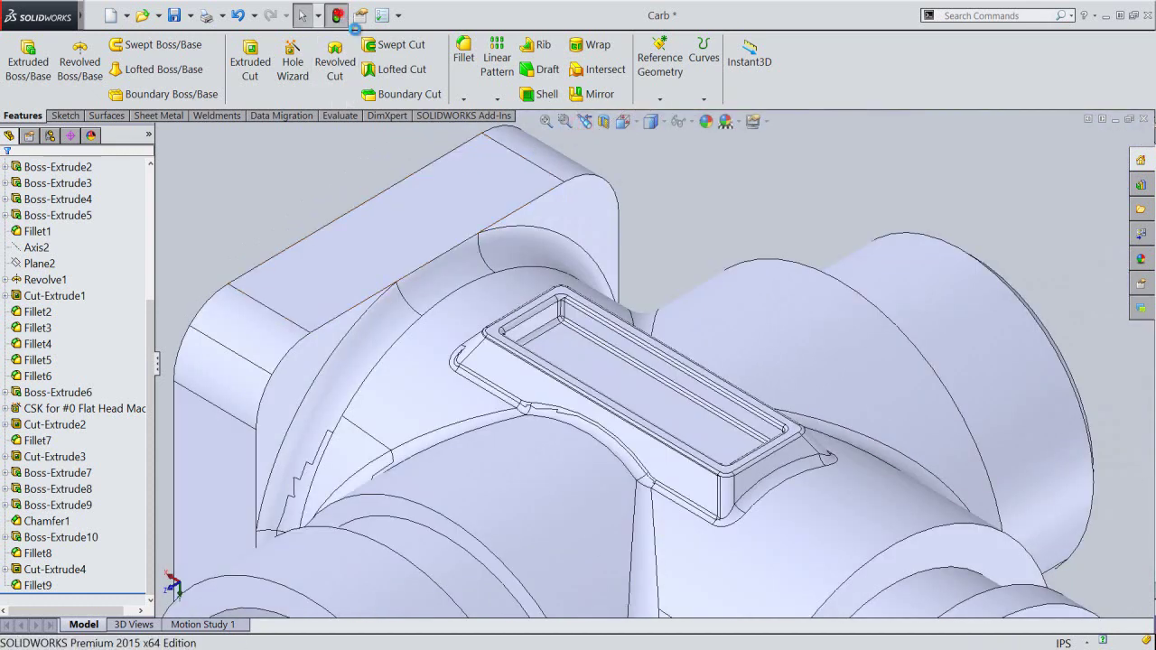
pyautogui.click(545, 122)
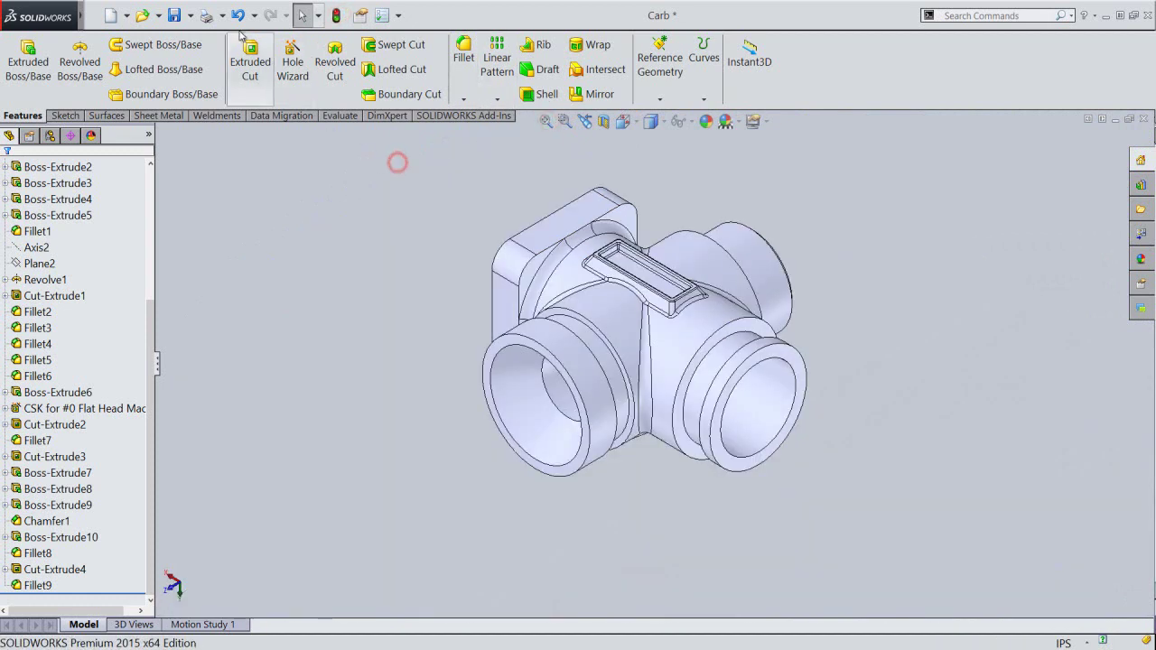
pyautogui.click(177, 17)
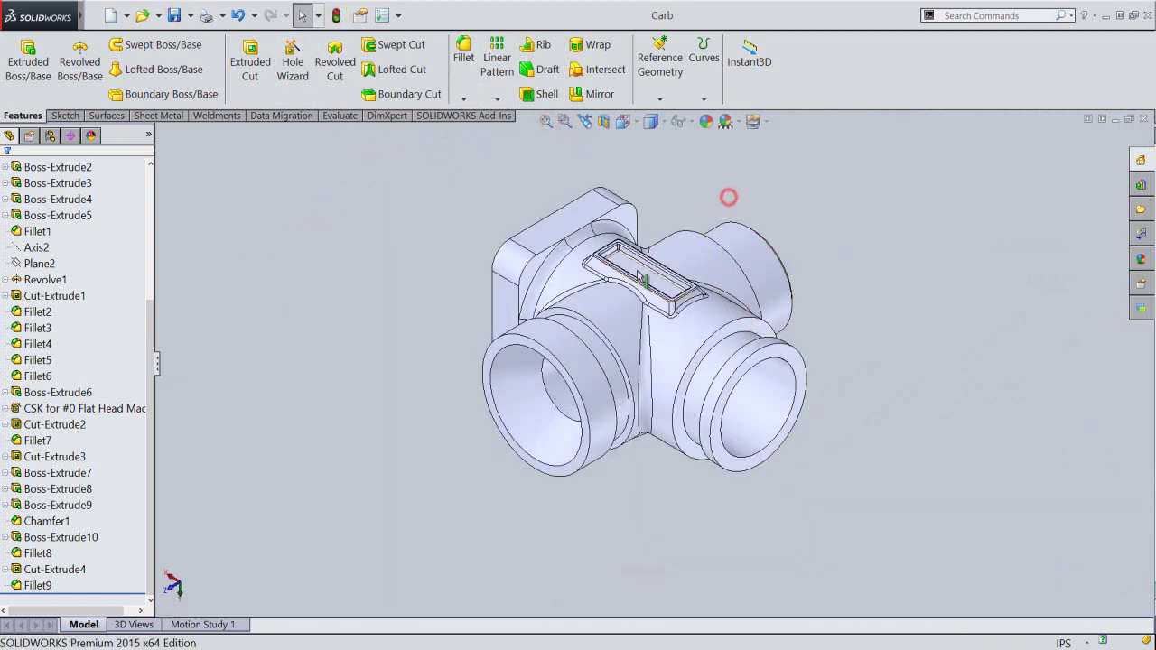
# Orient the model so the square flange face with its central hole faces forward.
pyautogui.scroll(-2, 704, 213)
pyautogui.scroll(-1, 633, 244)
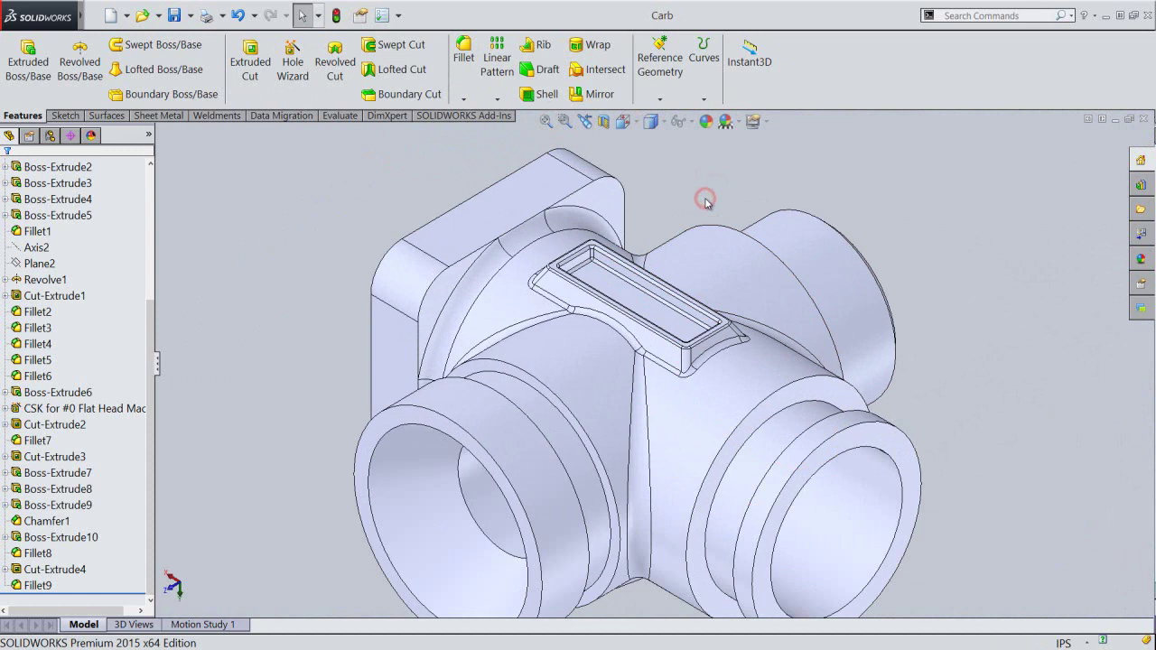
pyautogui.scroll(2, 705, 200)
pyautogui.hotkey('ctrl', 'space')
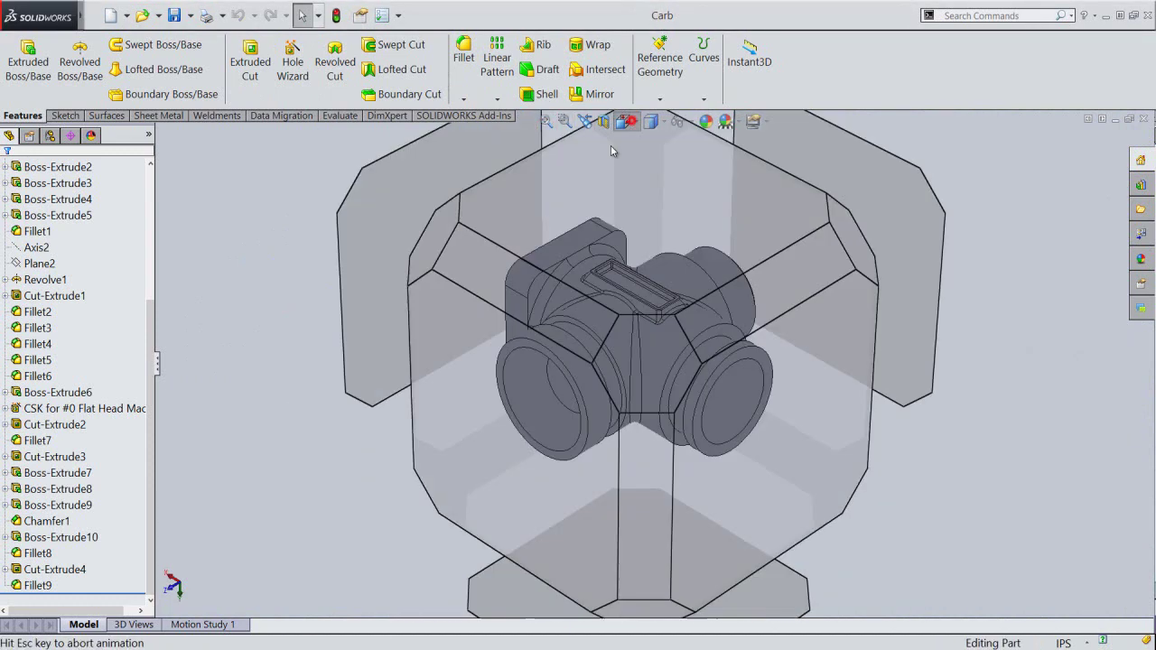
pyautogui.click(522, 304)
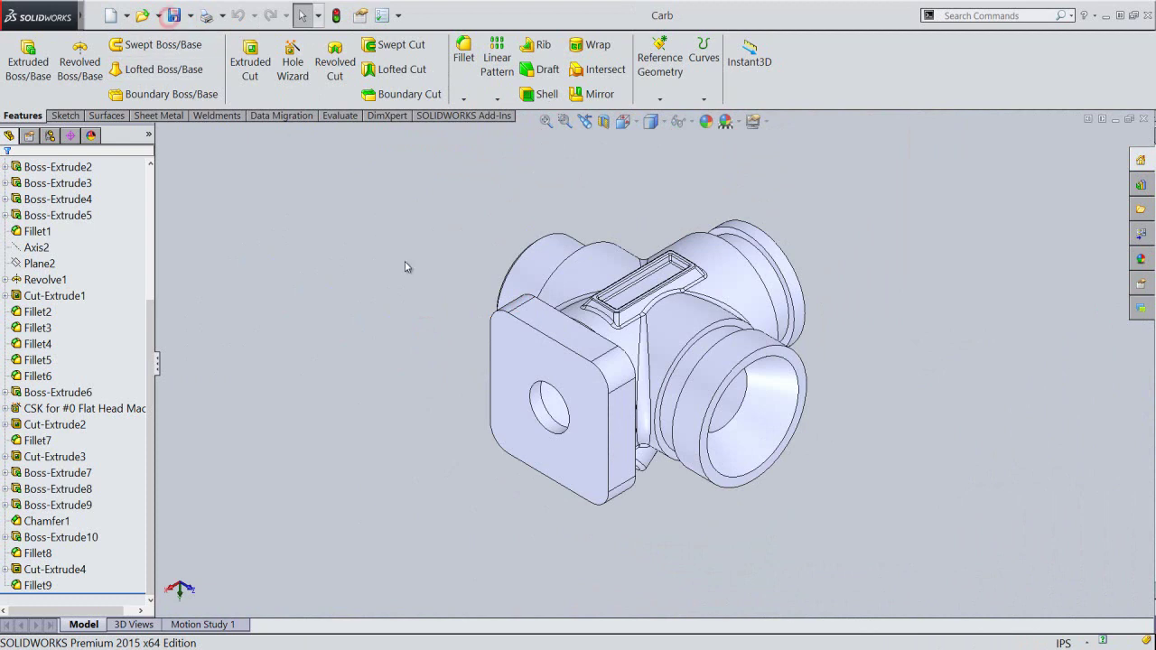
# Start a sketch on the square flange face and convert its outline into sketch entities.
pyautogui.click(28, 54)
pyautogui.click(520, 364)
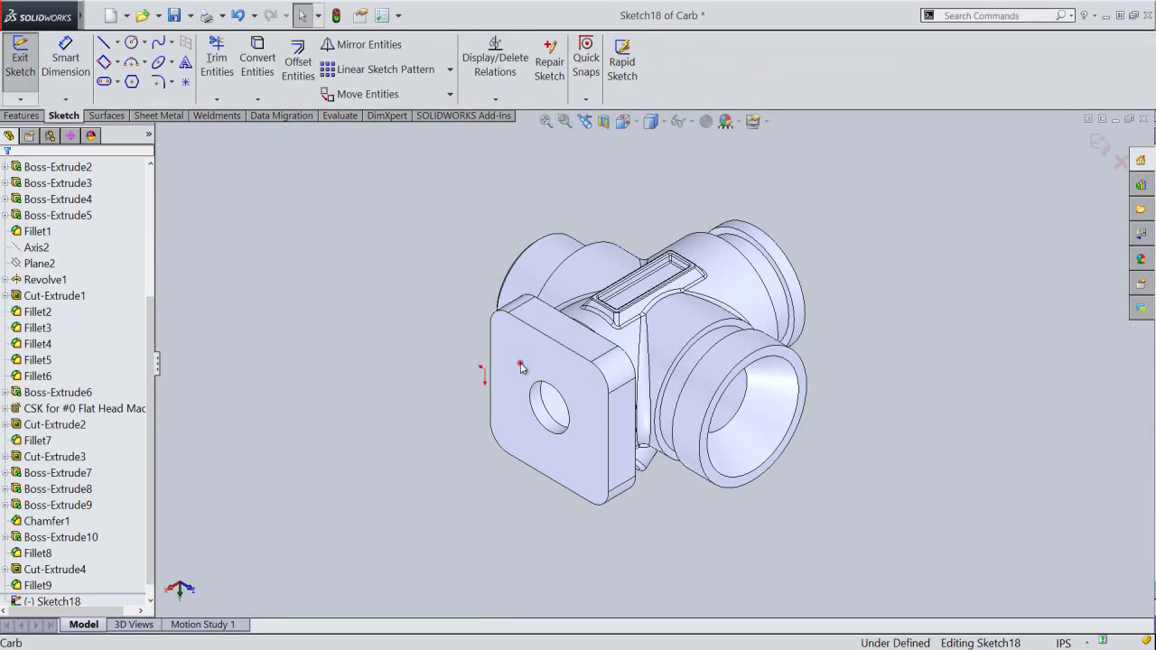
pyautogui.click(520, 366)
pyautogui.click(257, 59)
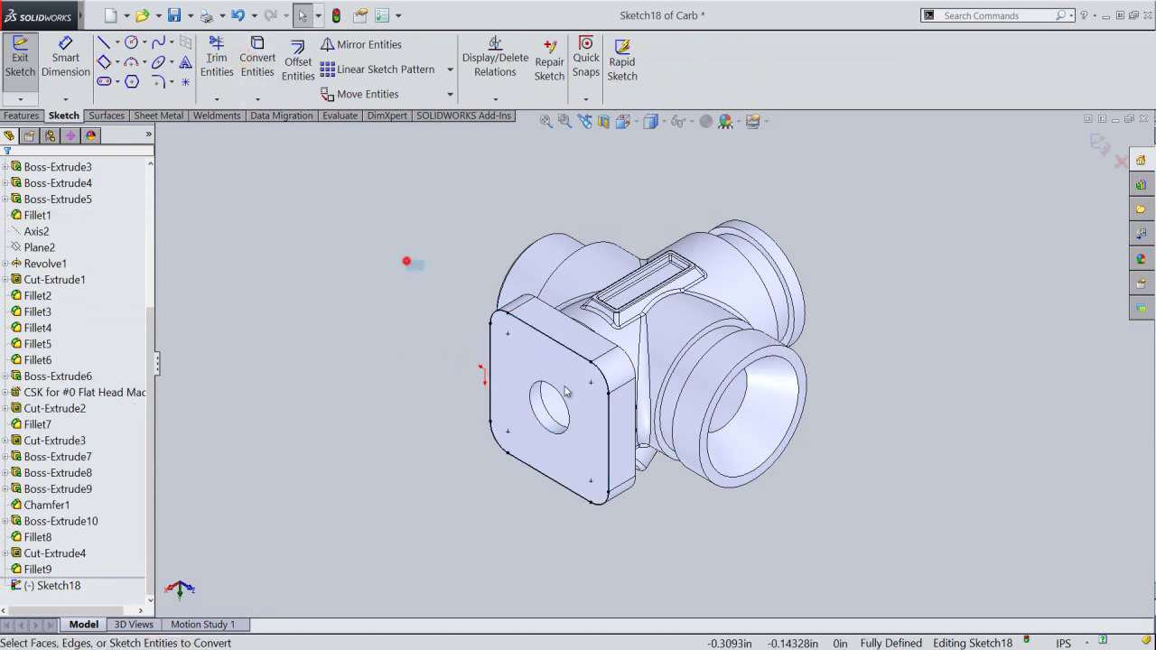
pyautogui.moveTo(406, 261); pyautogui.dragTo(667, 552)
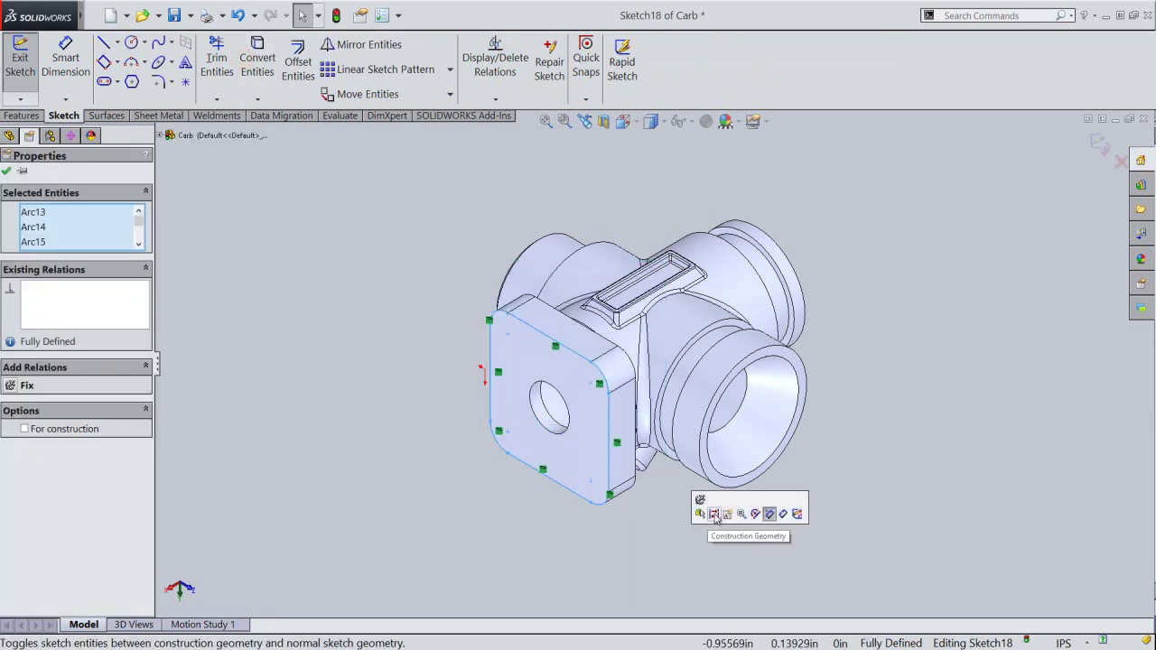
pyautogui.click(714, 514)
# Draw four 0.165 in circles centred on the flange's four corners.
pyautogui.rightClick(693, 512)
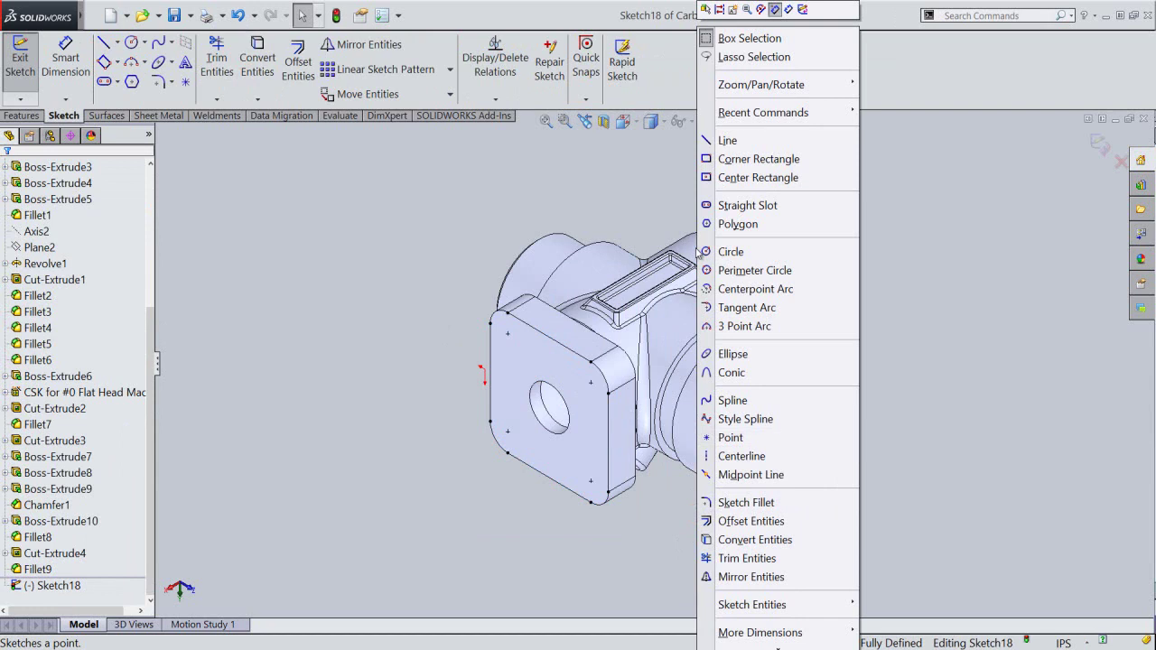
pyautogui.click(727, 252)
pyautogui.moveTo(697, 250); pyautogui.dragTo(496, 372, button='middle')
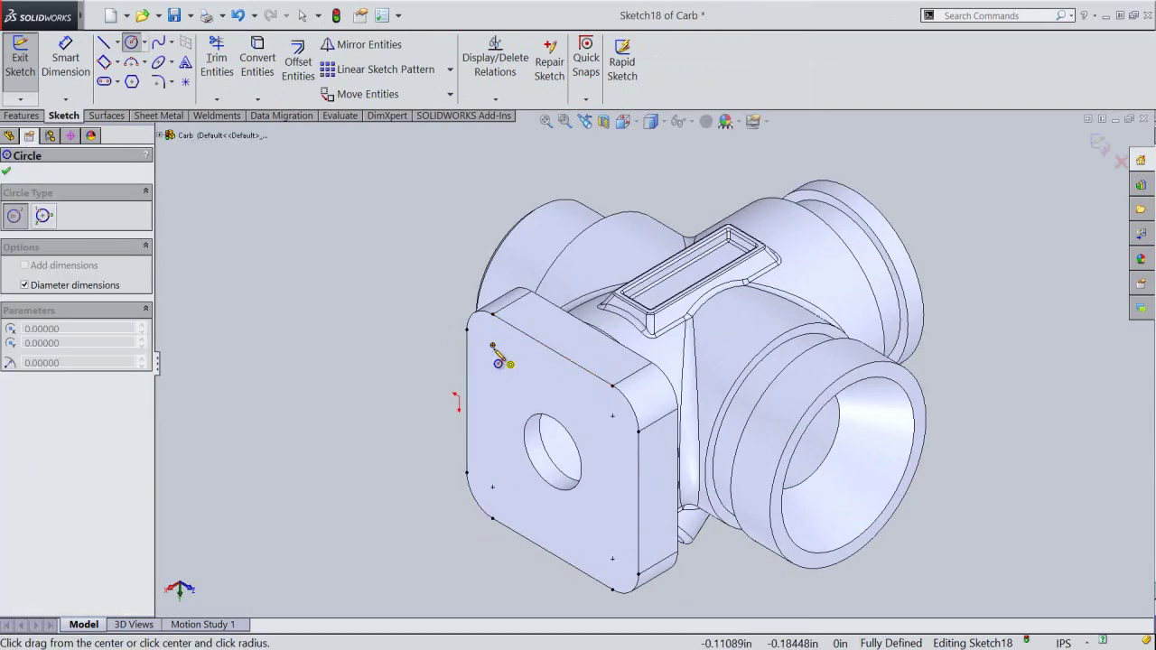
pyautogui.click(493, 345)
pyautogui.click(492, 314)
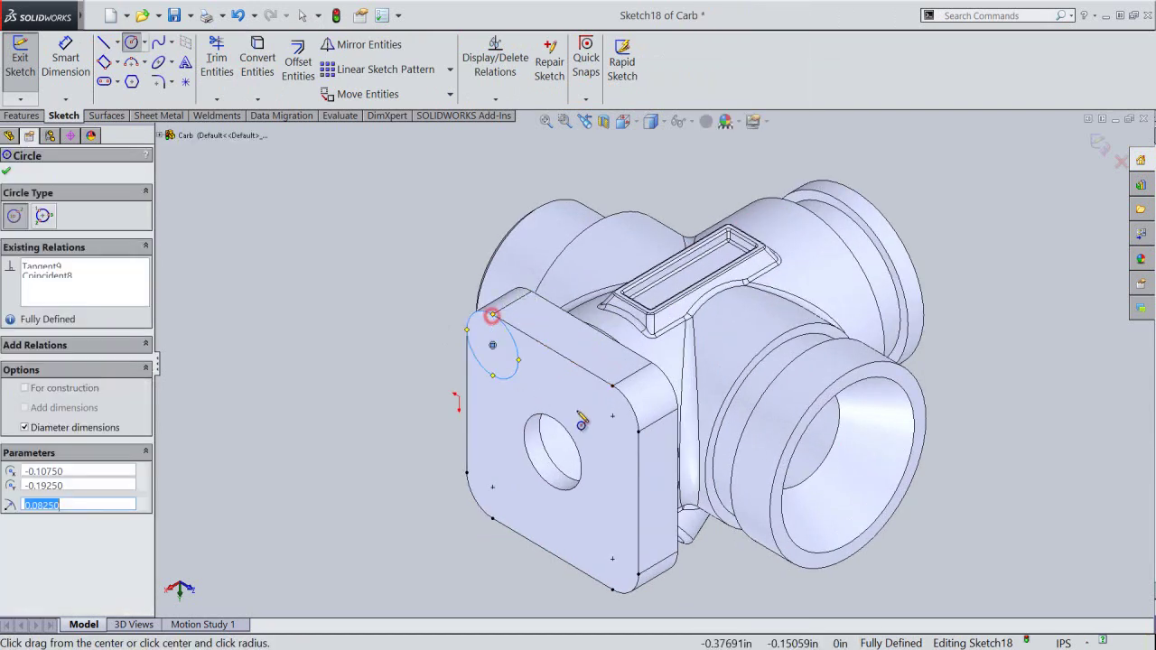
pyautogui.click(612, 416)
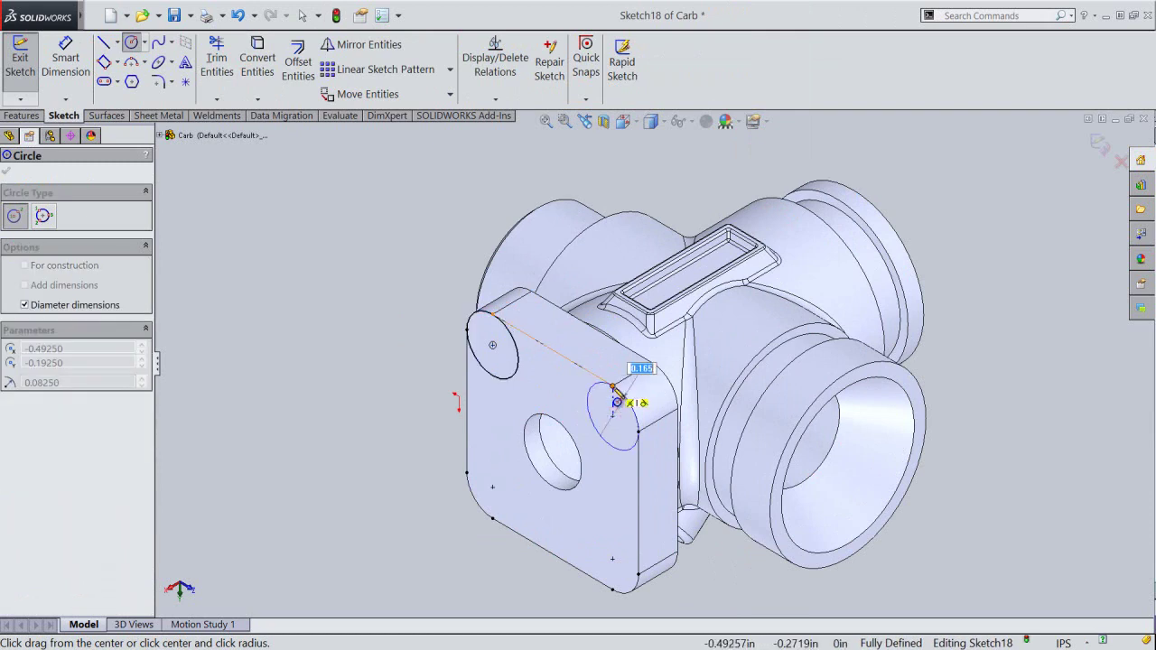
pyautogui.click(612, 386)
pyautogui.click(612, 560)
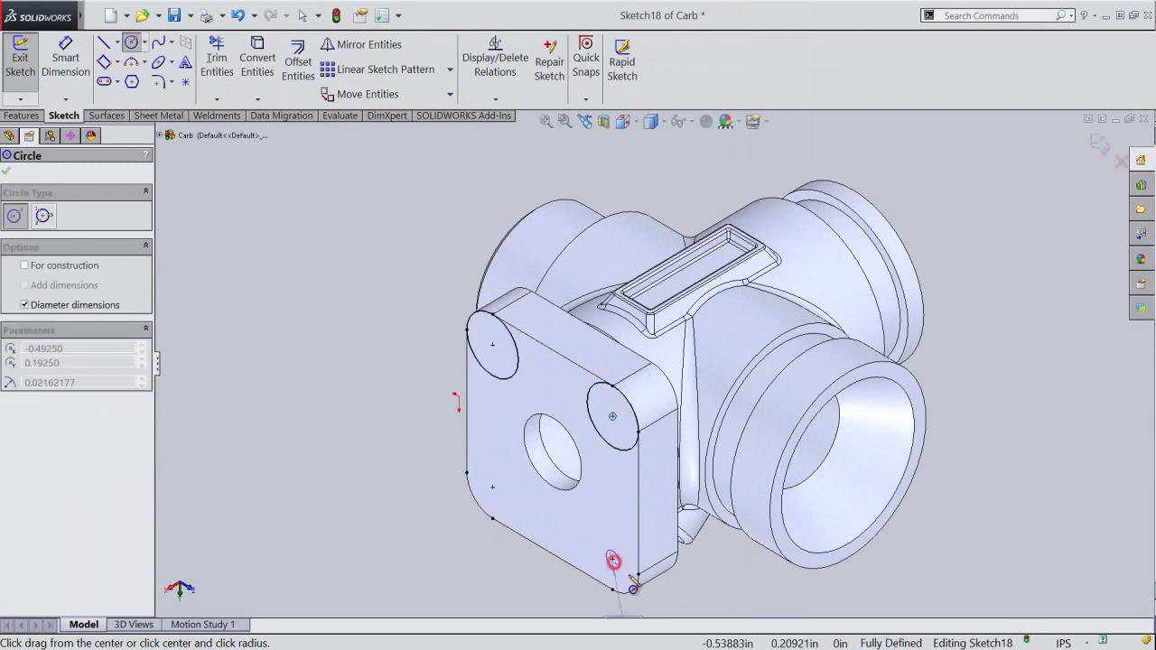
pyautogui.click(638, 574)
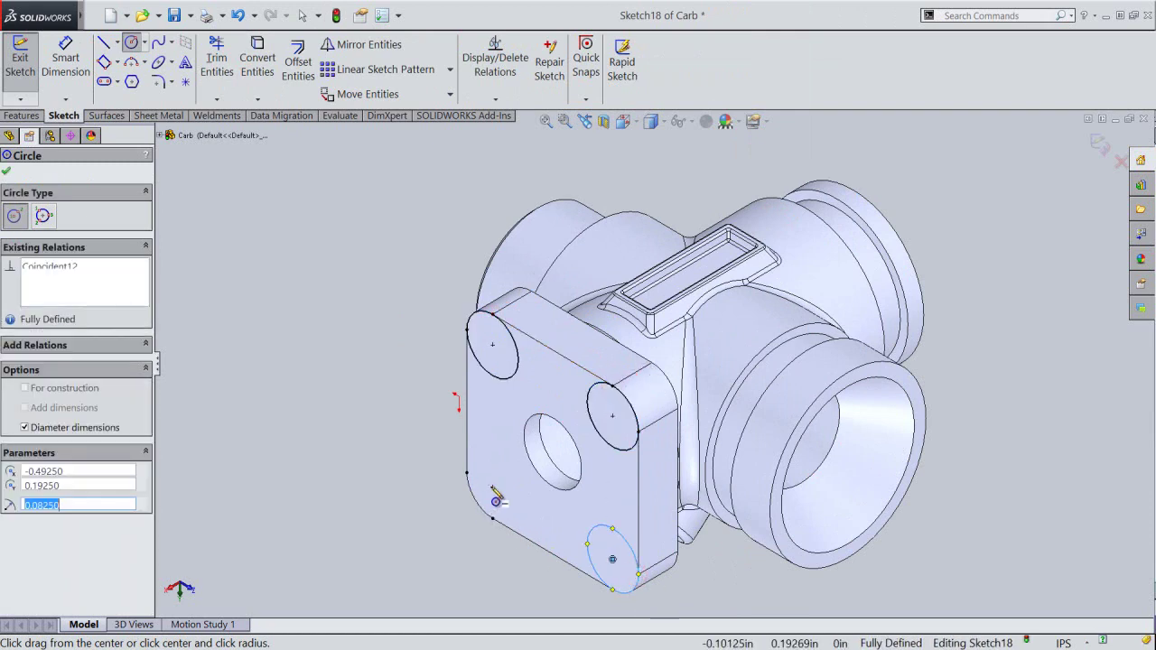
pyautogui.click(492, 486)
pyautogui.click(466, 472)
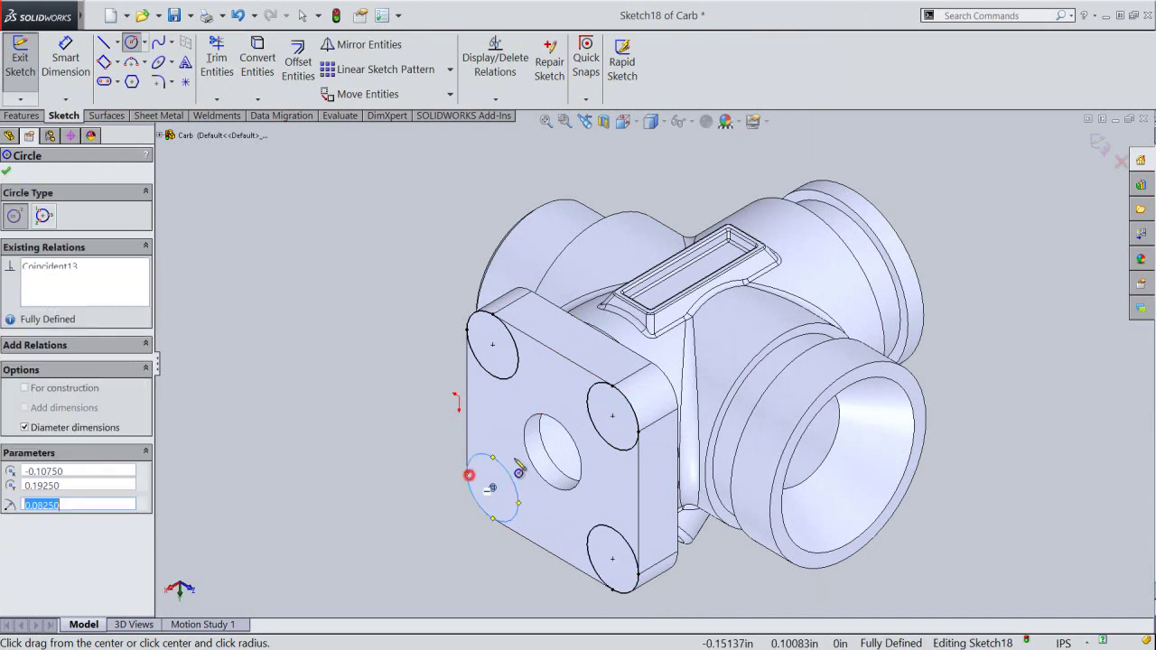
pyautogui.hotkey('ctrl', 'b')
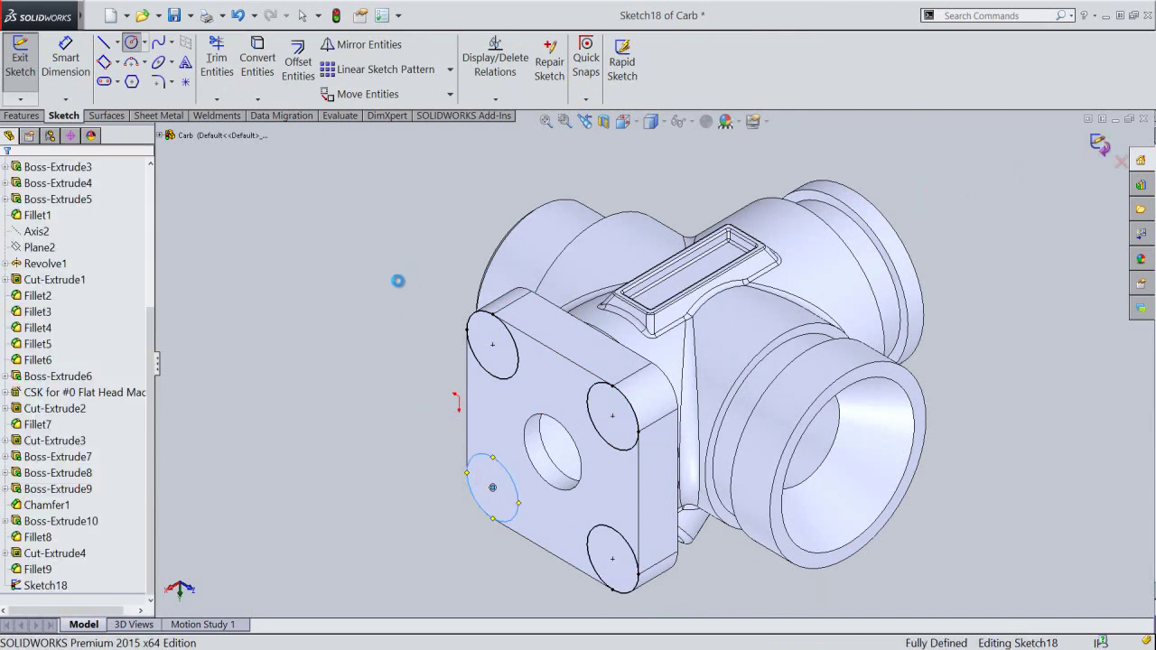
# Extrude the four corner circles 0.265 in Blind, reversed into the part, with a 5° draft.
pyautogui.press('e')
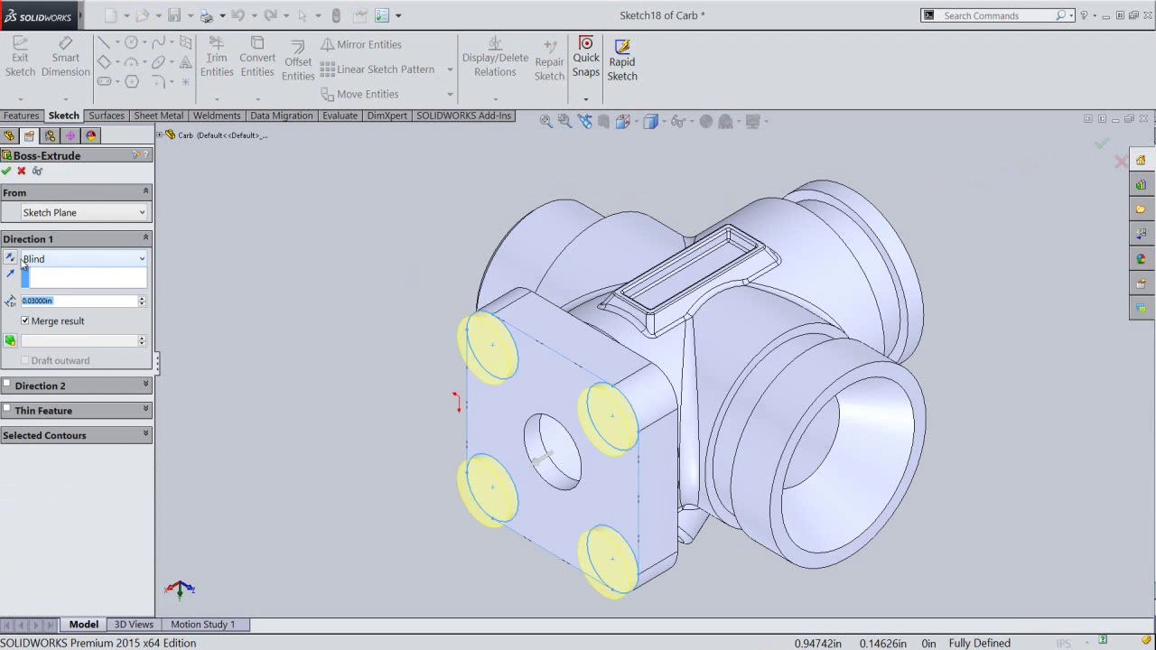
pyautogui.click(10, 259)
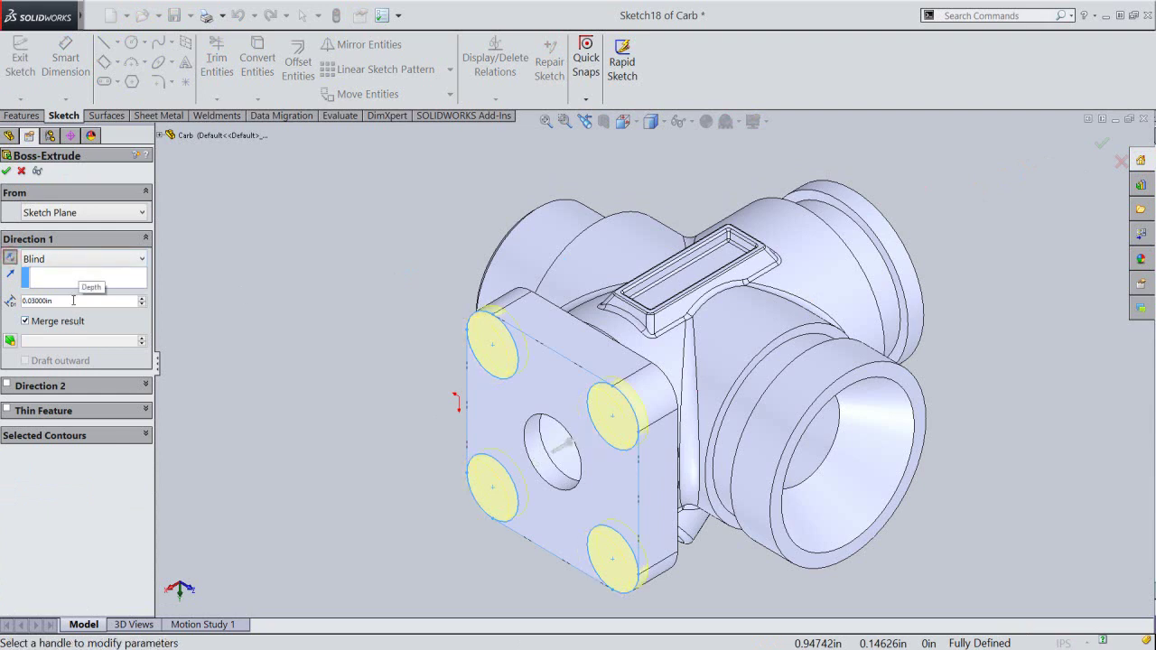
pyautogui.write('.265')
pyautogui.press('Return')
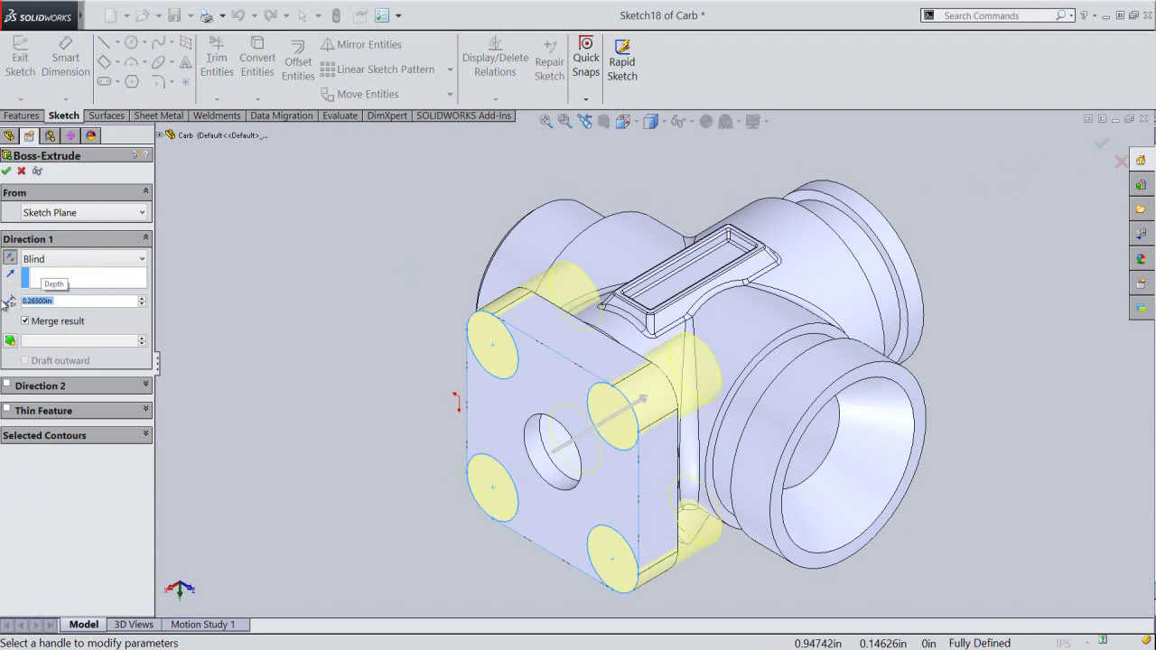
pyautogui.click(11, 340)
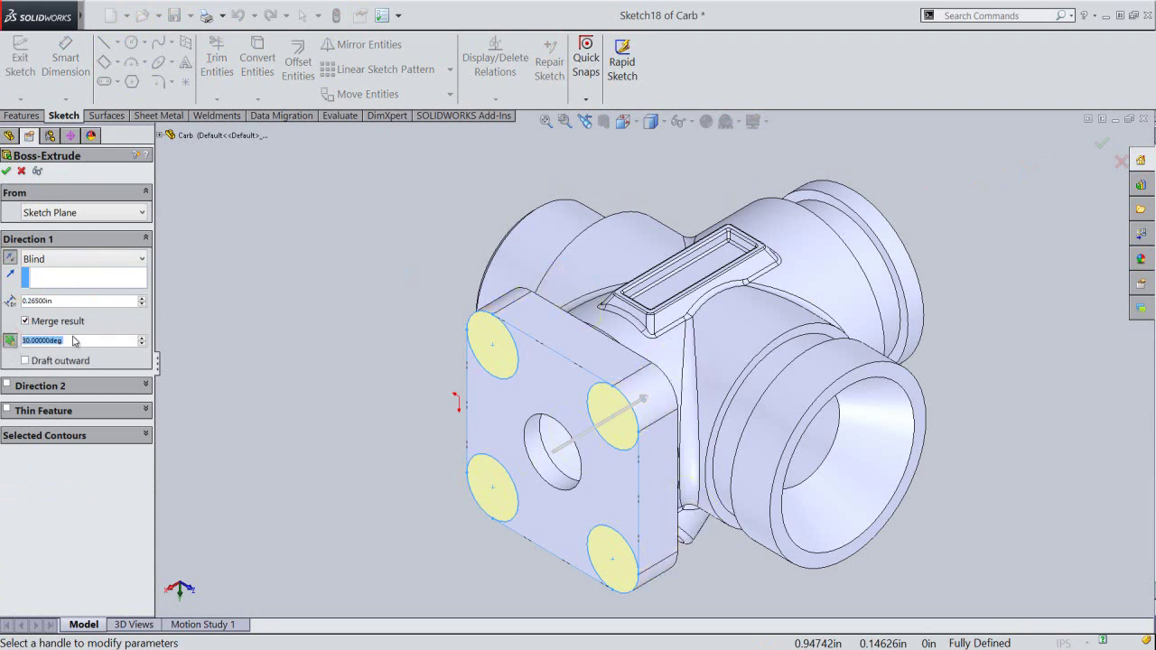
pyautogui.write('5')
pyautogui.press('Return')
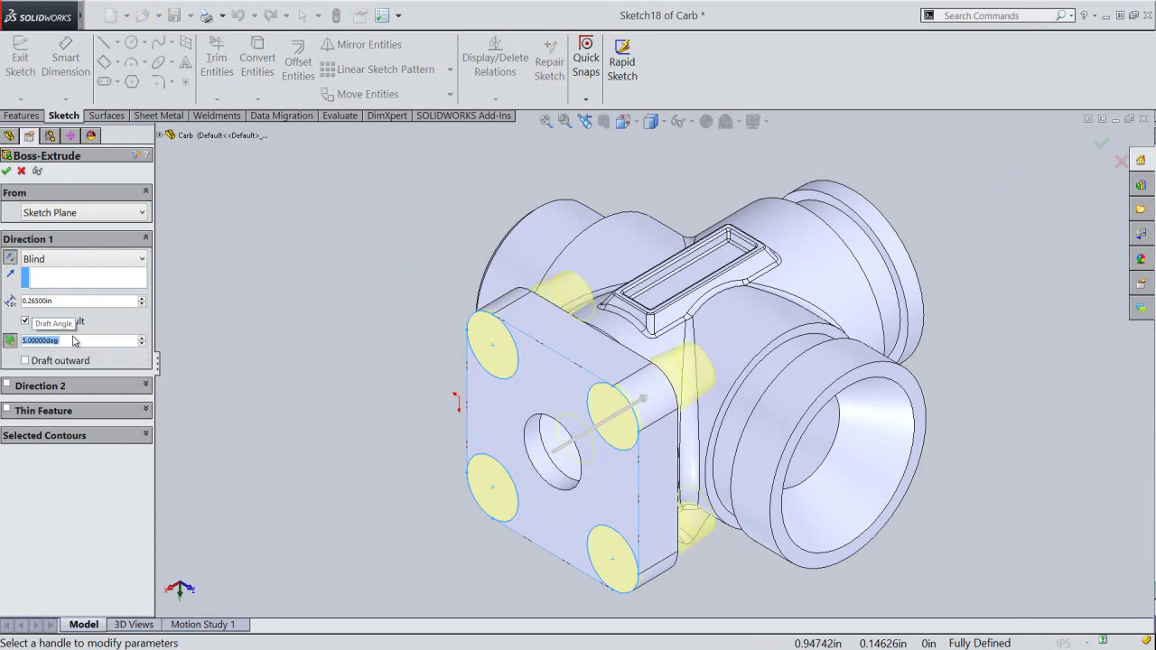
pyautogui.click(6, 170)
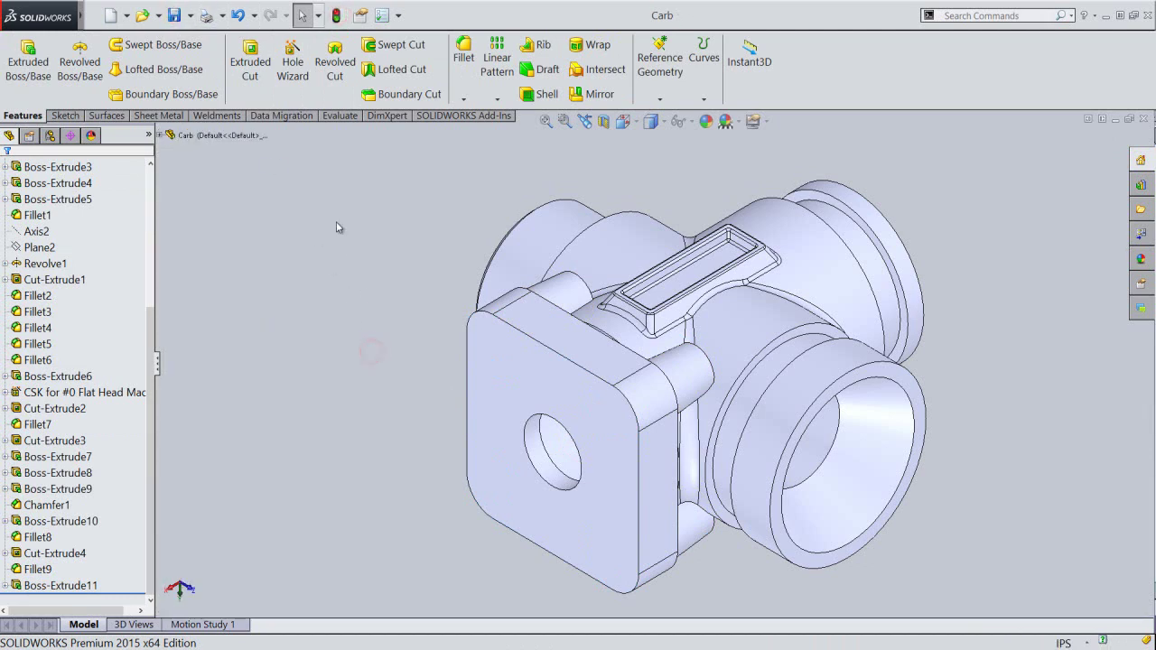
# Start a Hole Wizard tapped hole using the ANSI Metric standard and M2.5x0.45 size.
pyautogui.click(282, 65)
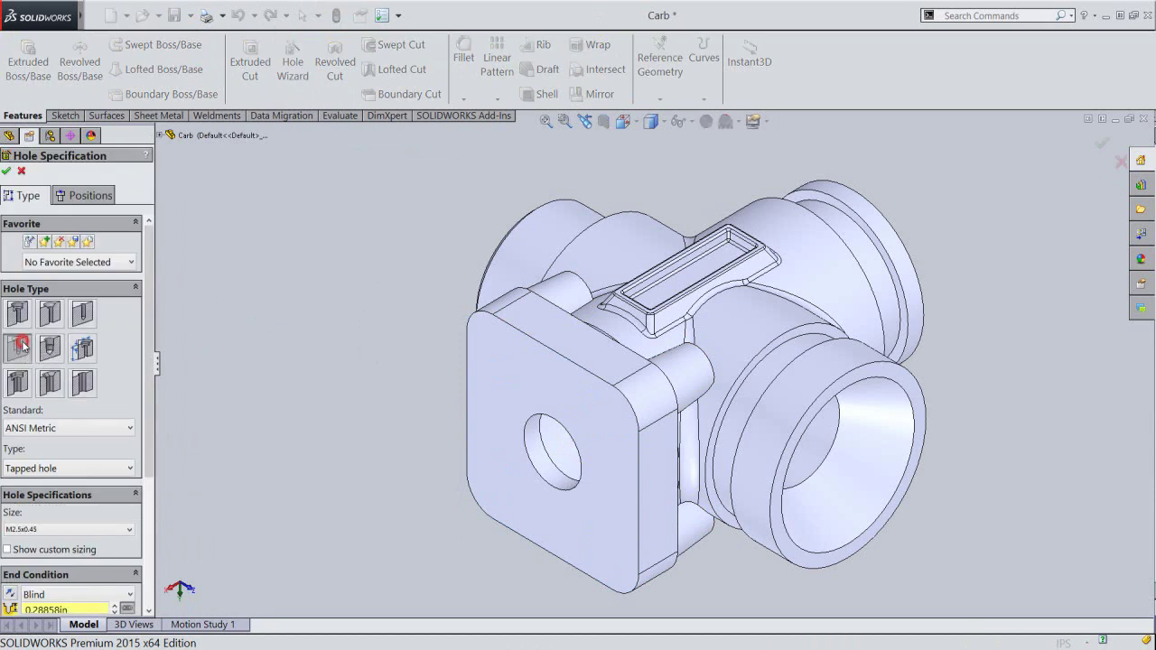
pyautogui.click(84, 428)
pyautogui.click(60, 444)
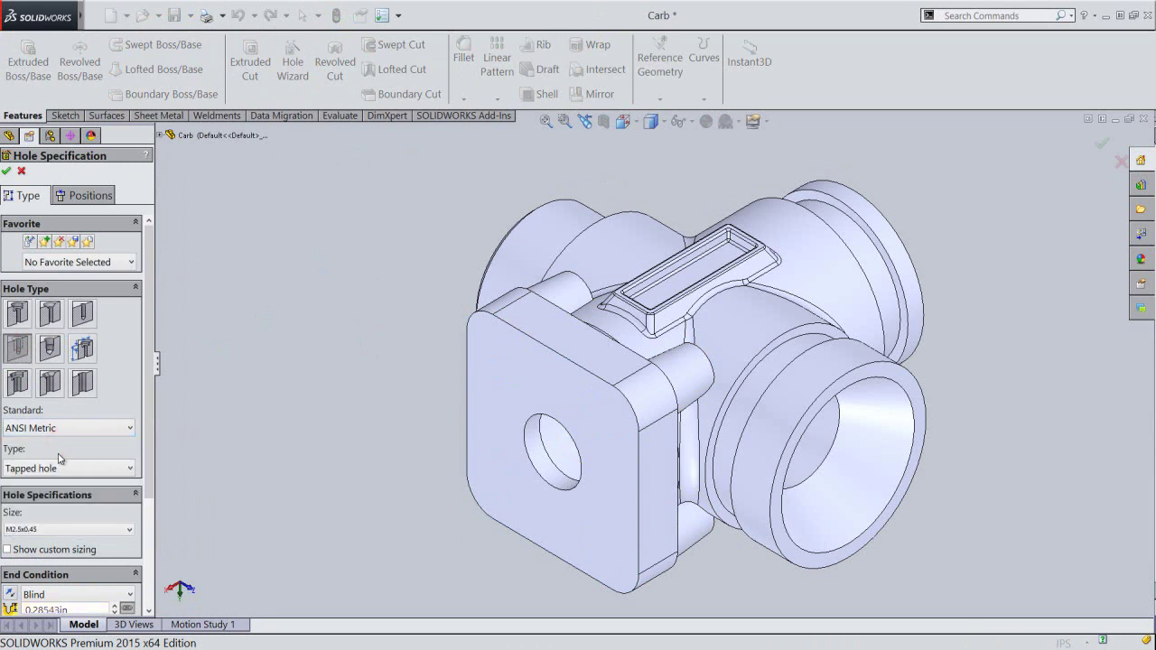
pyautogui.click(72, 471)
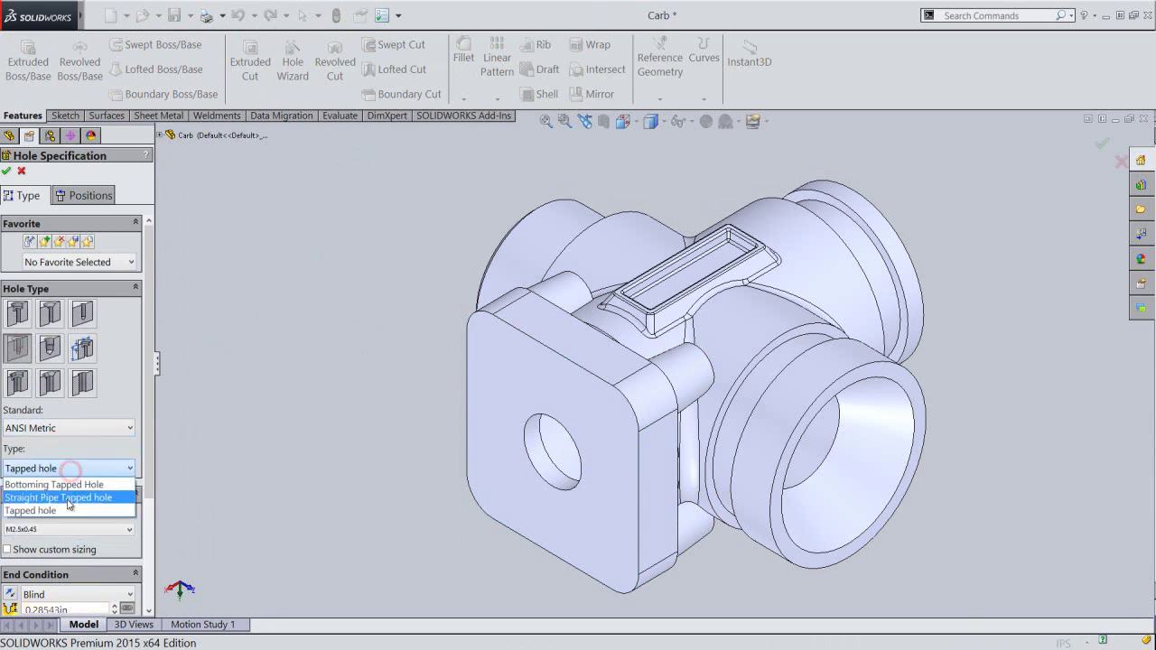
pyautogui.click(69, 510)
pyautogui.moveTo(151, 433); pyautogui.dragTo(132, 539)
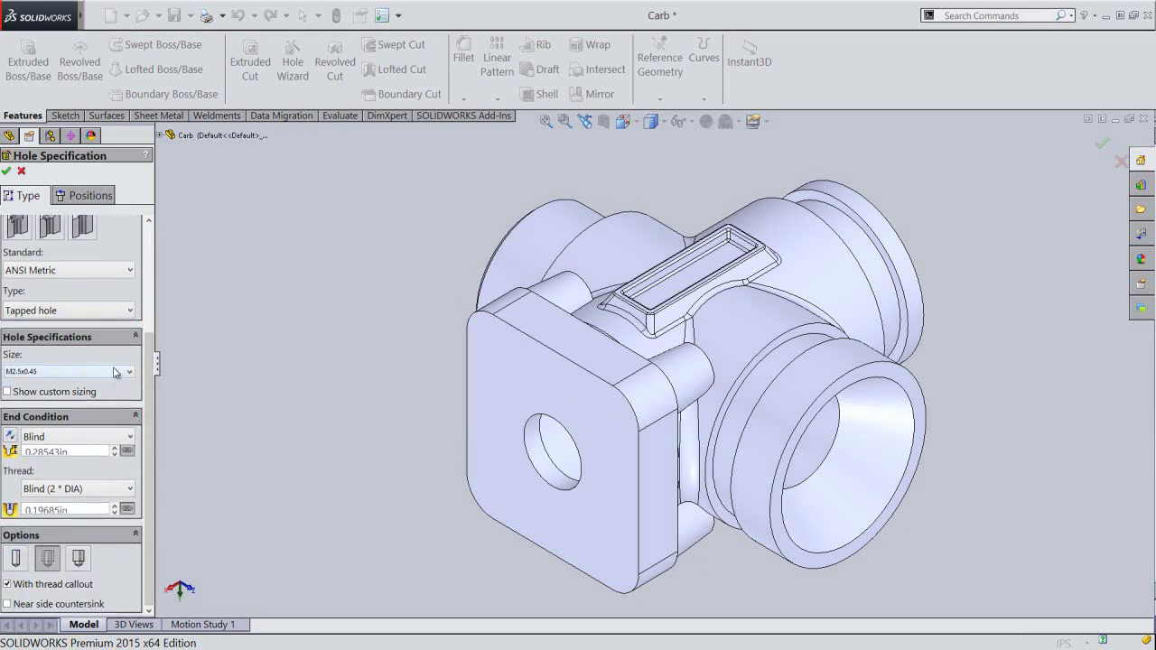
pyautogui.click(114, 372)
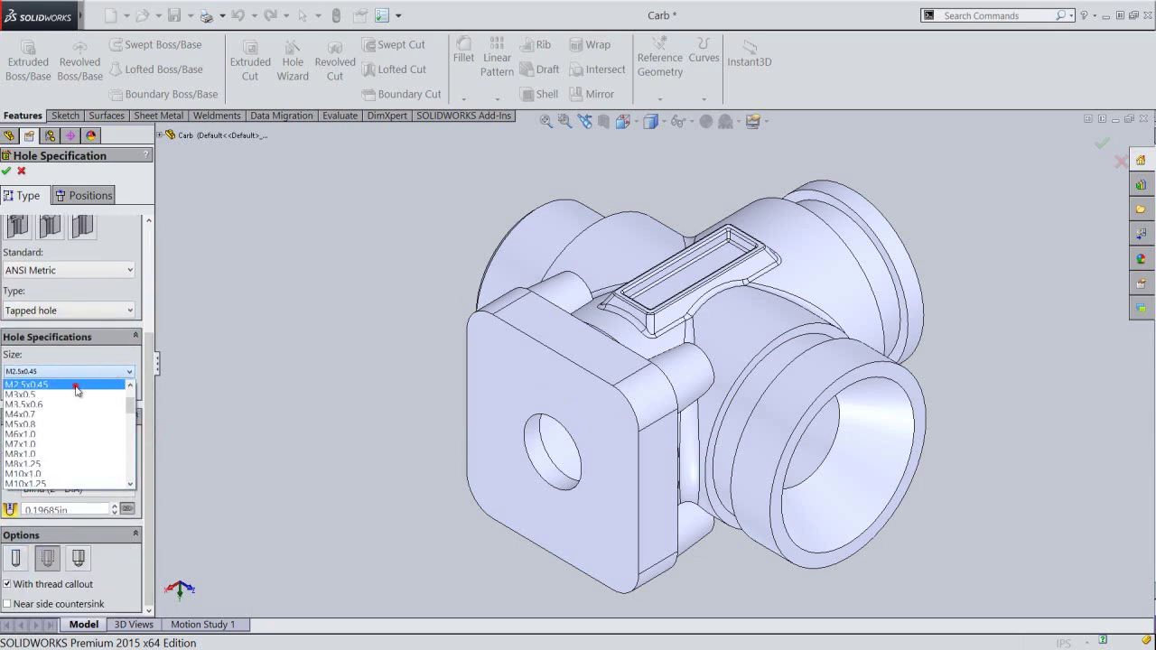
pyautogui.click(78, 387)
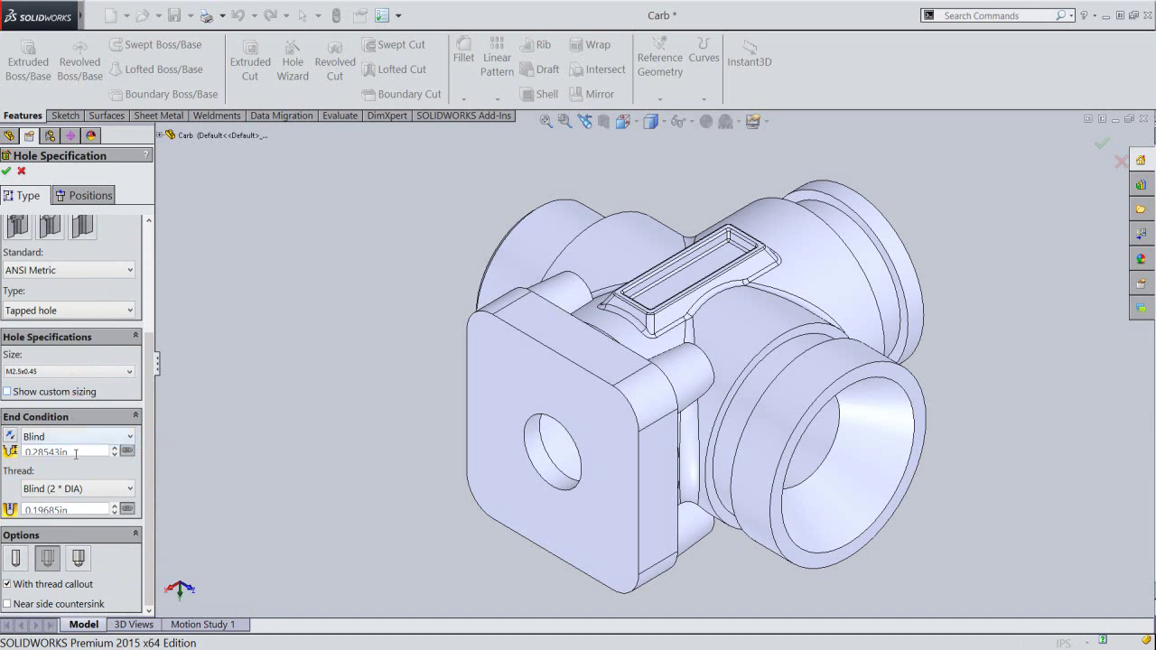
# Set both the blind hole depth and the thread depth to 0.2 in.
pyautogui.click(80, 452)
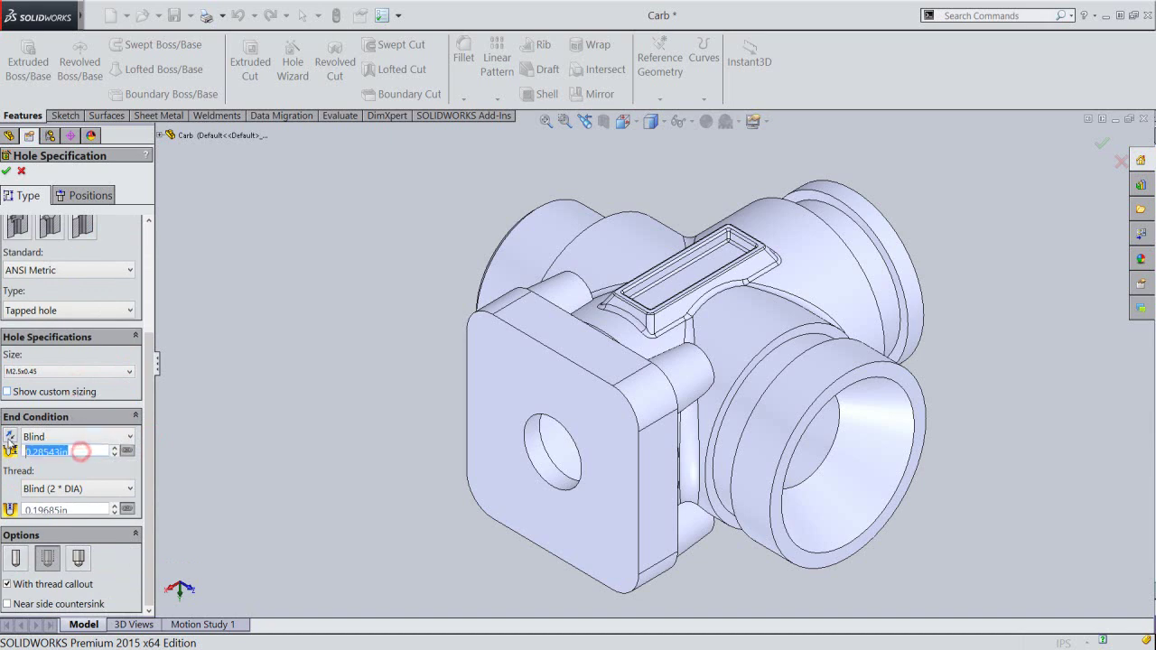
pyautogui.write('0.20000')
pyautogui.press('Return')
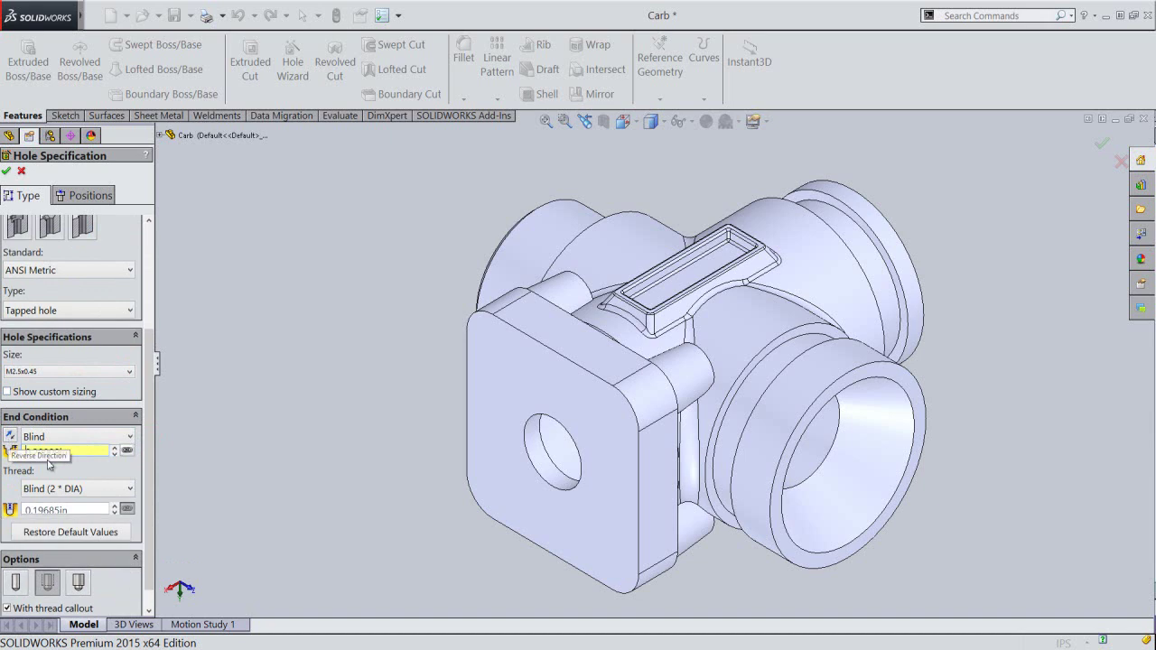
pyautogui.click(96, 511)
pyautogui.write('0.20000')
pyautogui.press('Return')
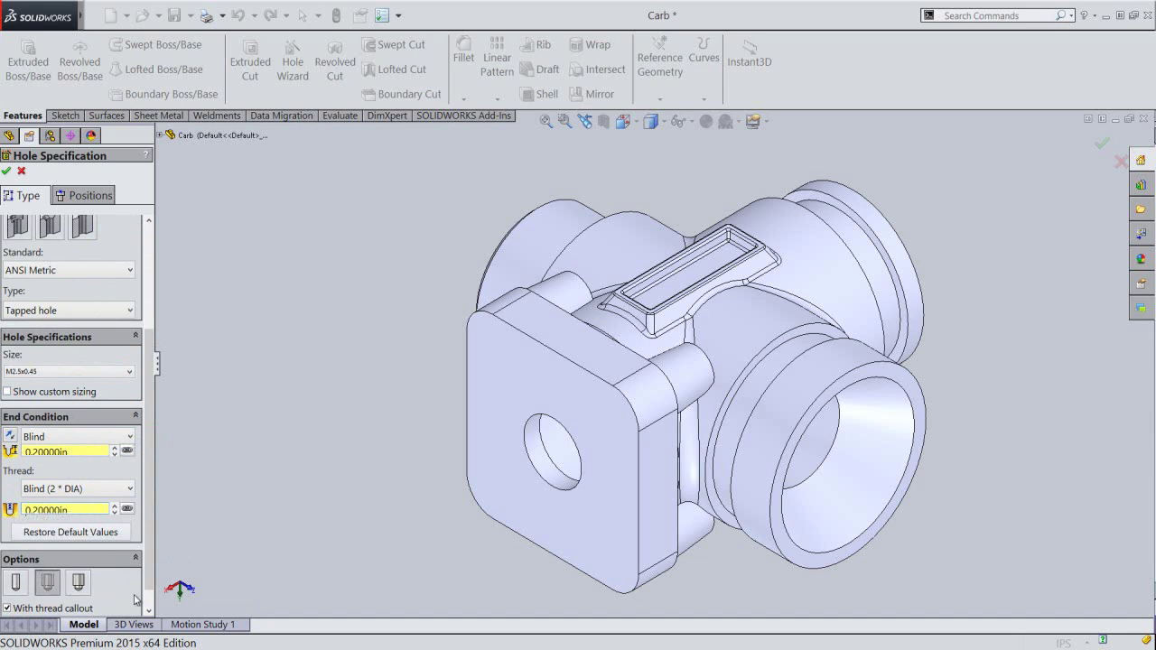
pyautogui.moveTo(150, 574); pyautogui.dragTo(151, 588)
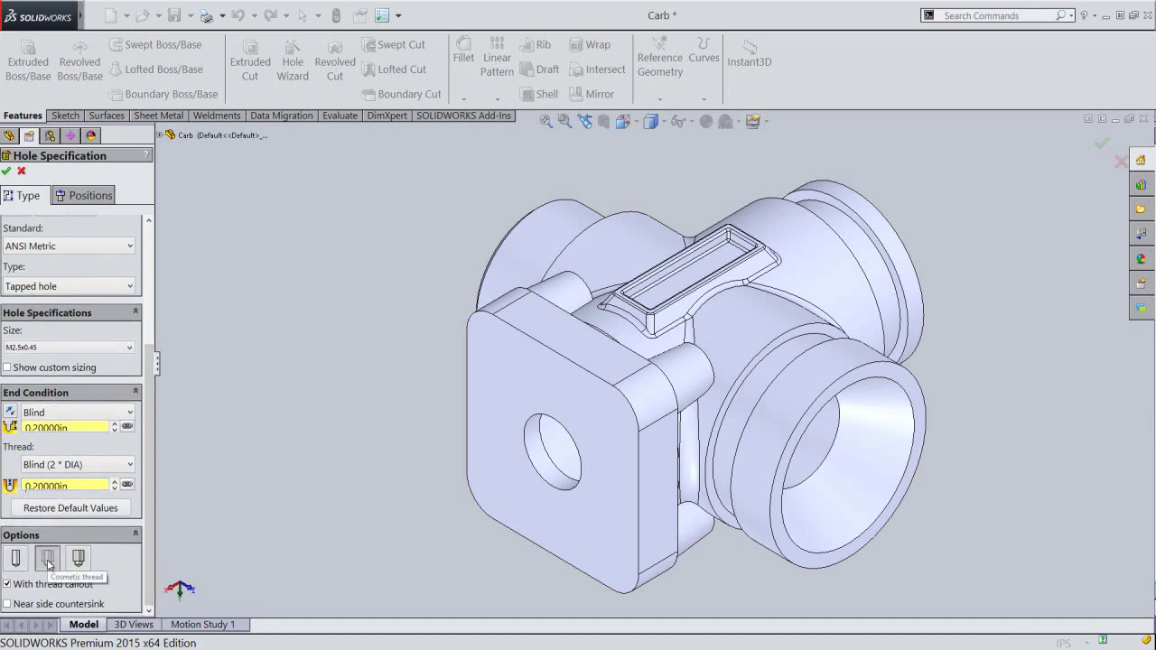
# Place tapped-hole points at the centres of all four corner bosses on the flange face.
pyautogui.click(77, 198)
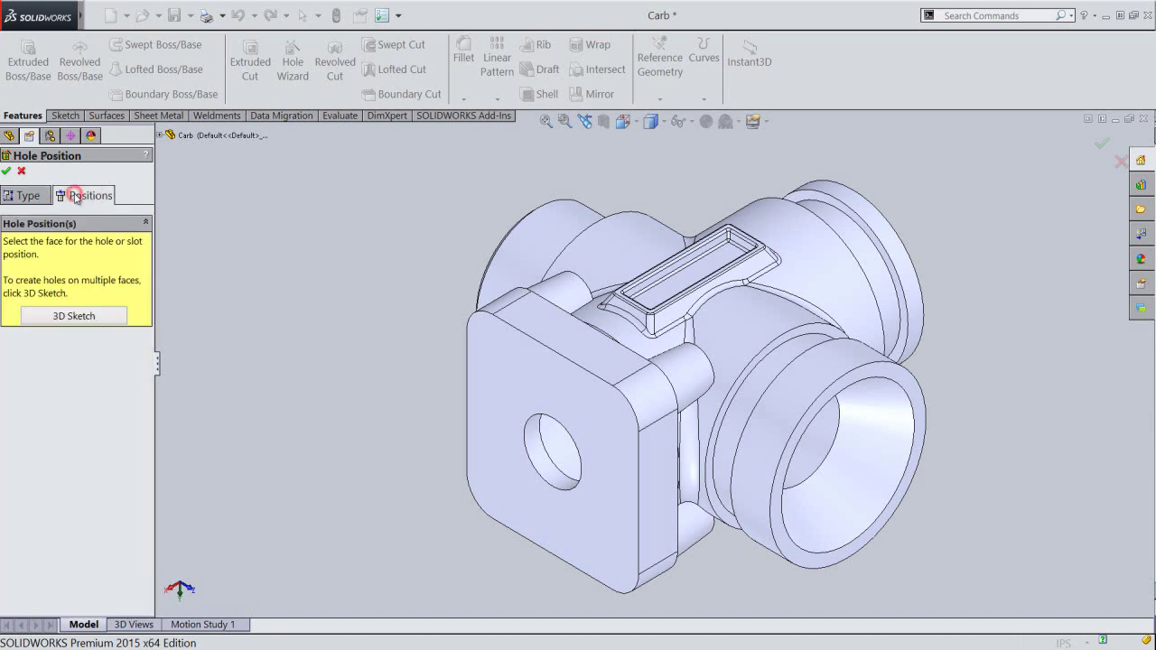
pyautogui.click(522, 371)
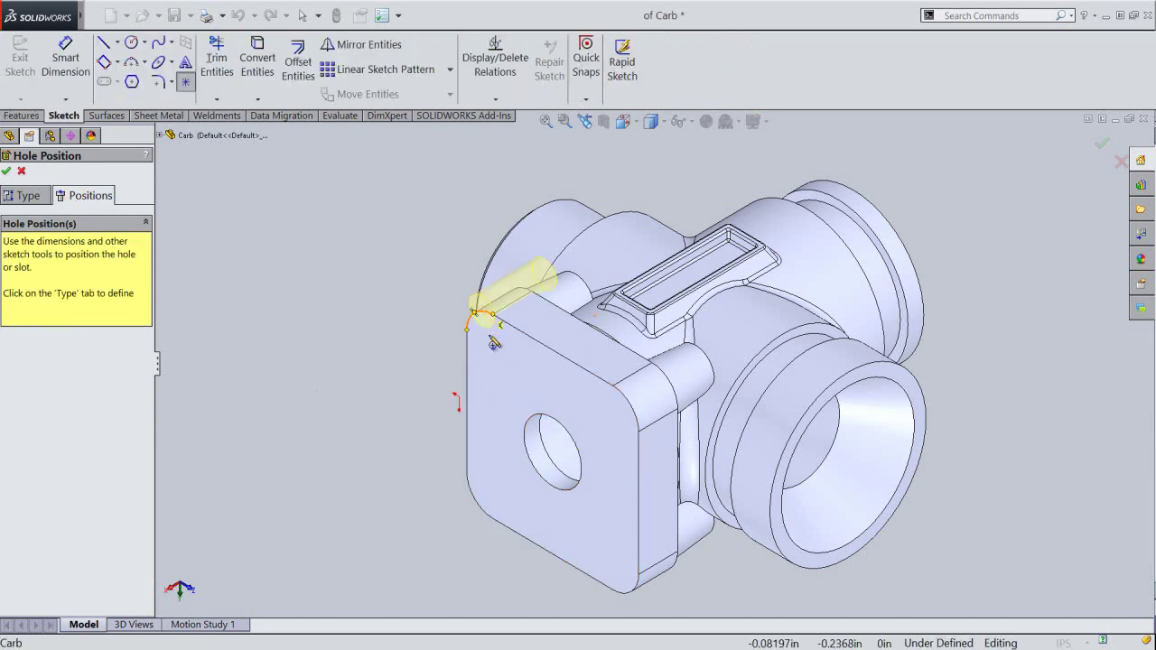
pyautogui.click(492, 345)
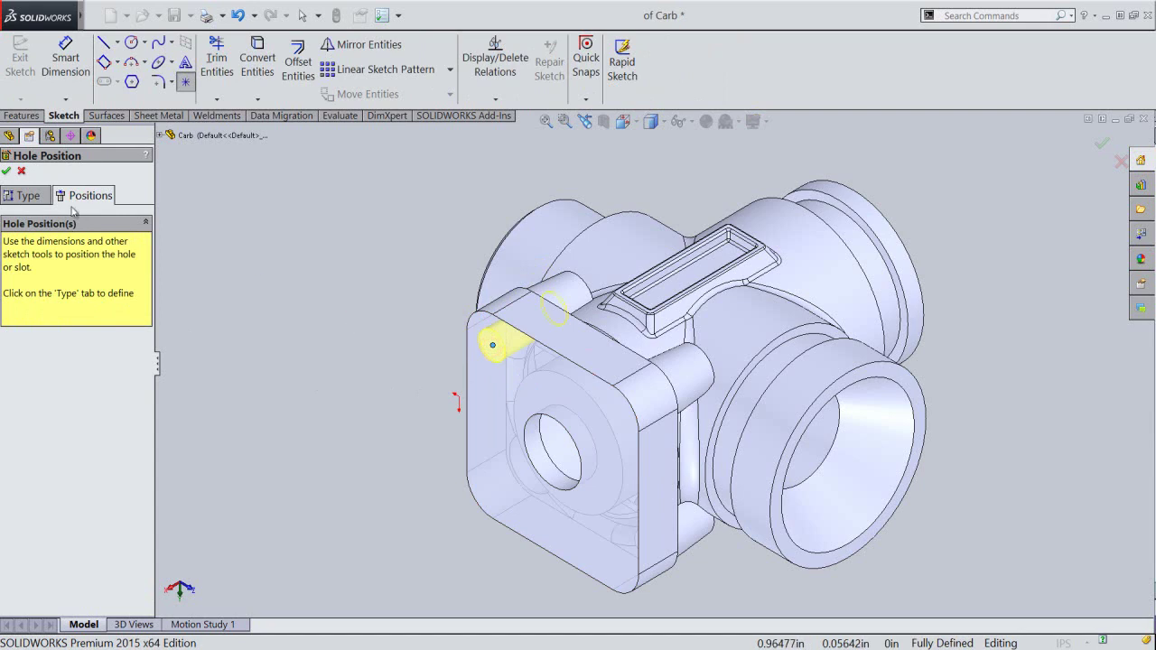
pyautogui.click(36, 196)
pyautogui.click(84, 196)
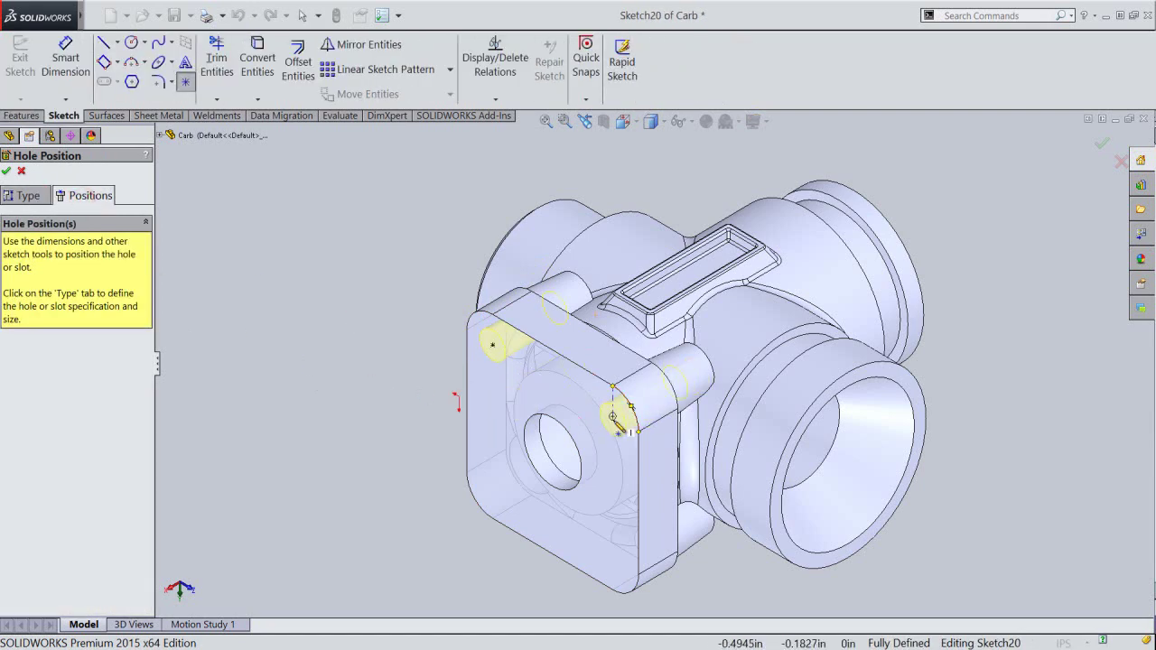
pyautogui.click(613, 418)
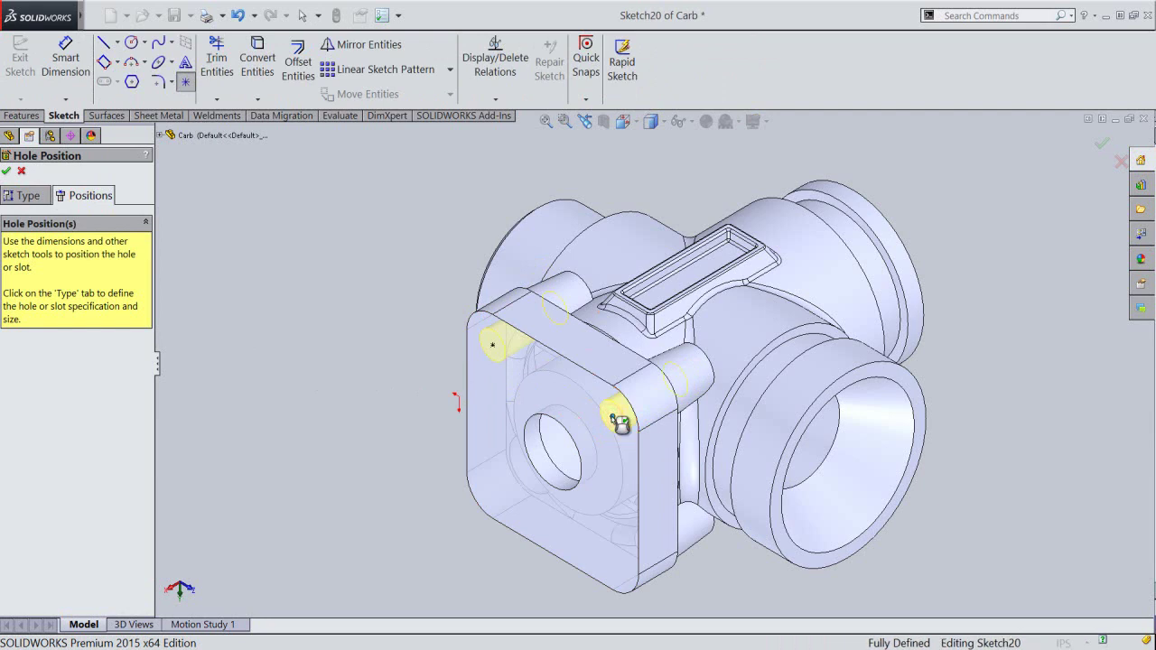
pyautogui.click(27, 195)
pyautogui.click(86, 195)
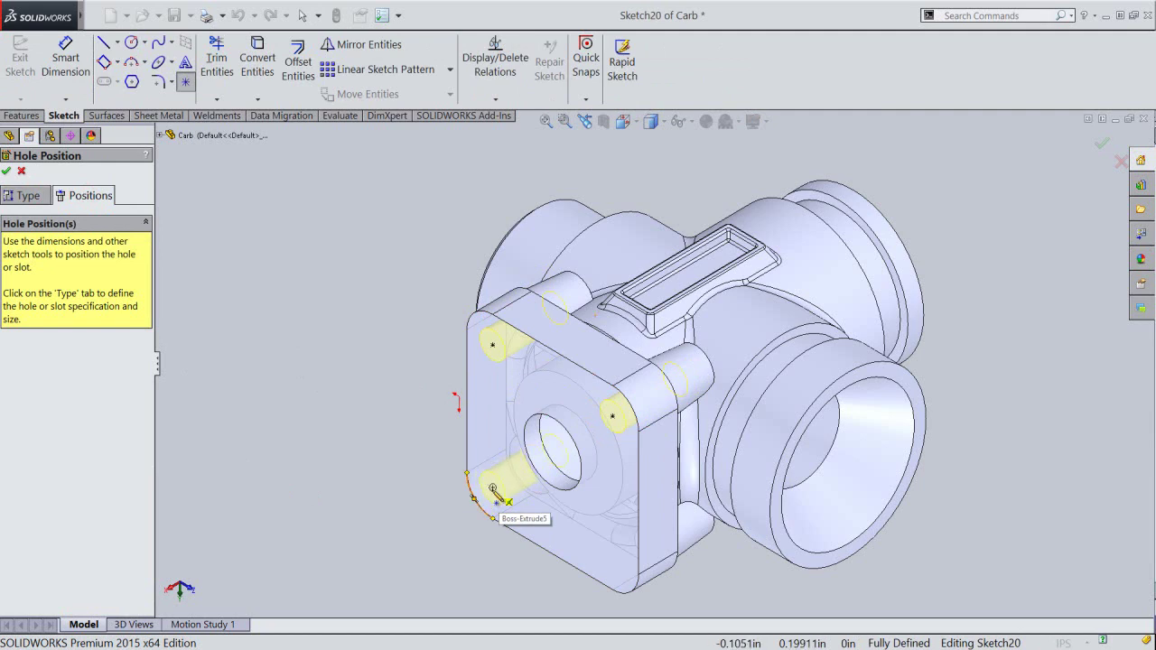
pyautogui.click(493, 488)
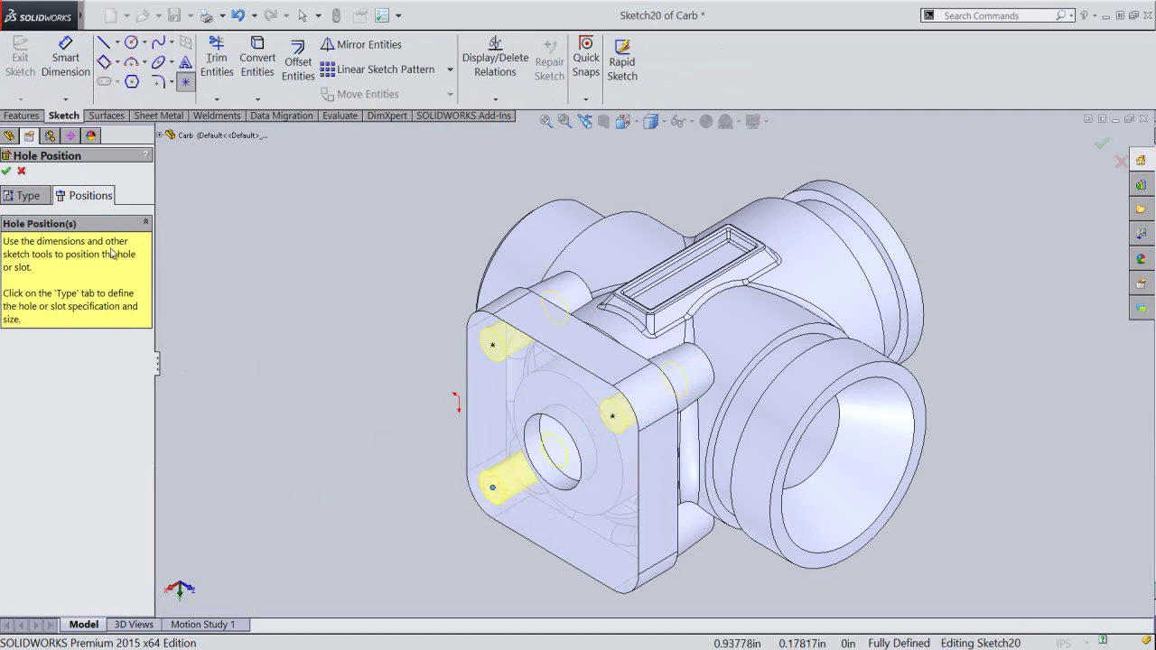
pyautogui.click(34, 195)
pyautogui.click(90, 199)
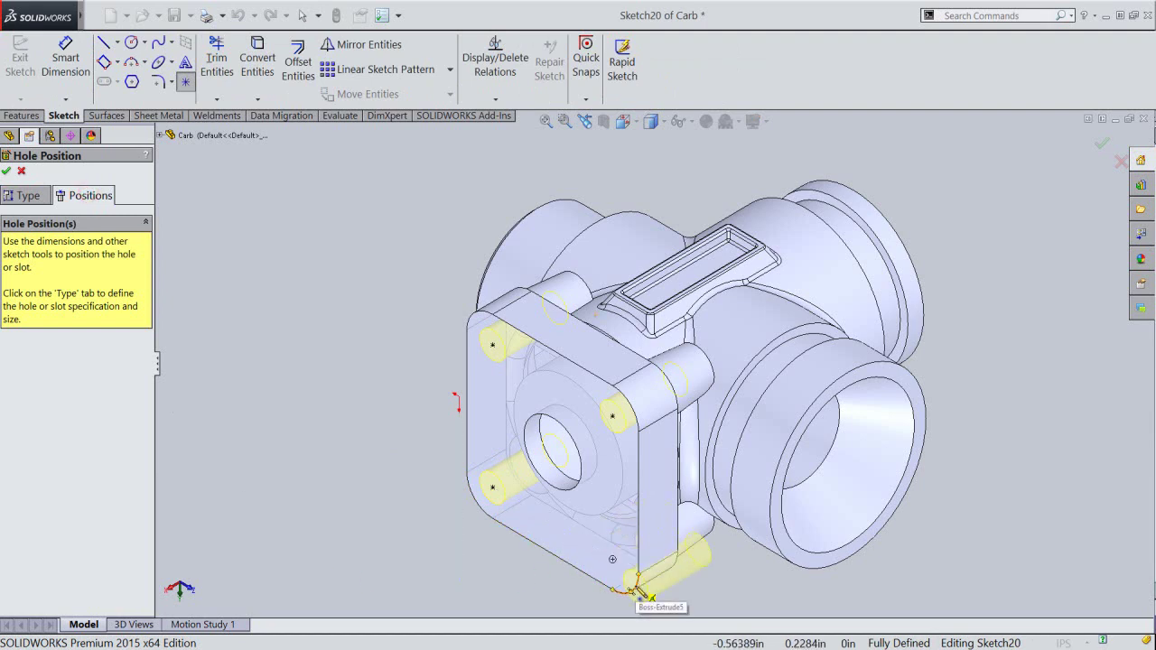
pyautogui.click(613, 561)
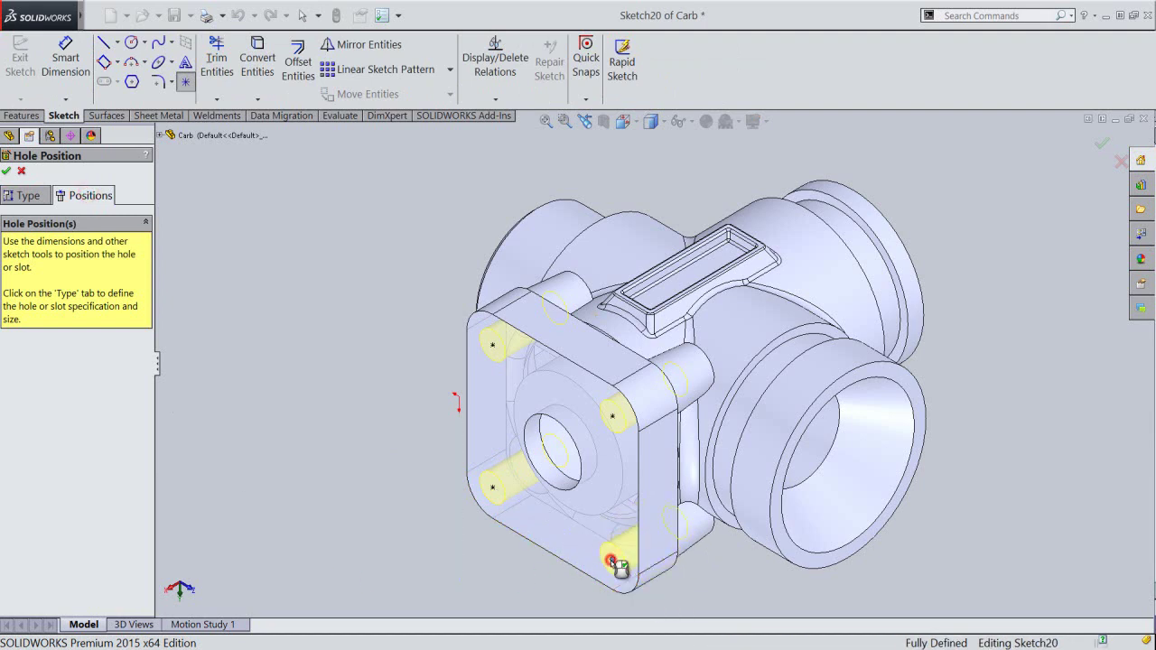
# Confirm the four M2.5x0.45 tapped holes, inspect them, and save the part.
pyautogui.click(8, 172)
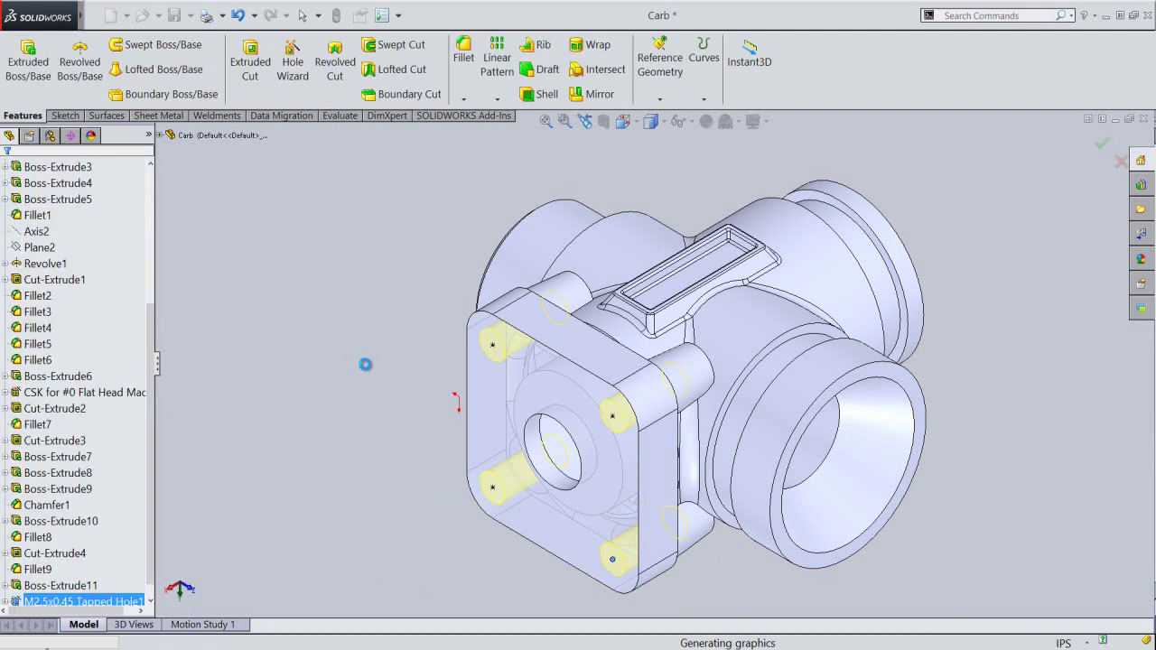
pyautogui.scroll(-3, 546, 536)
pyautogui.click(575, 516)
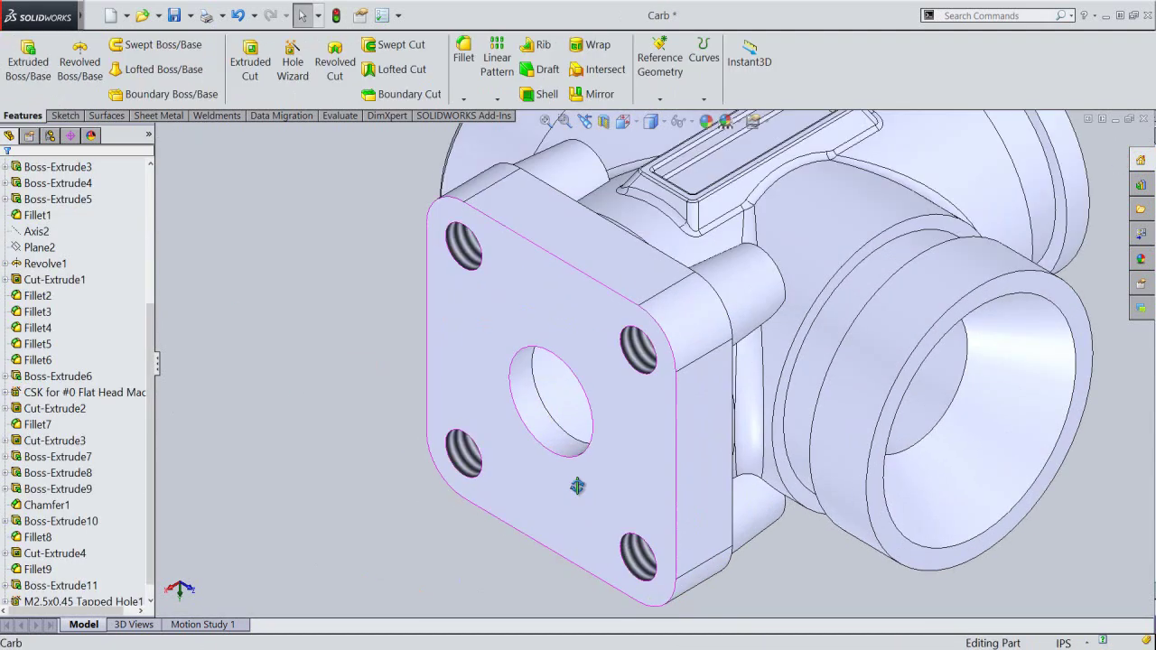
pyautogui.moveTo(588, 479); pyautogui.dragTo(640, 417, button='middle')
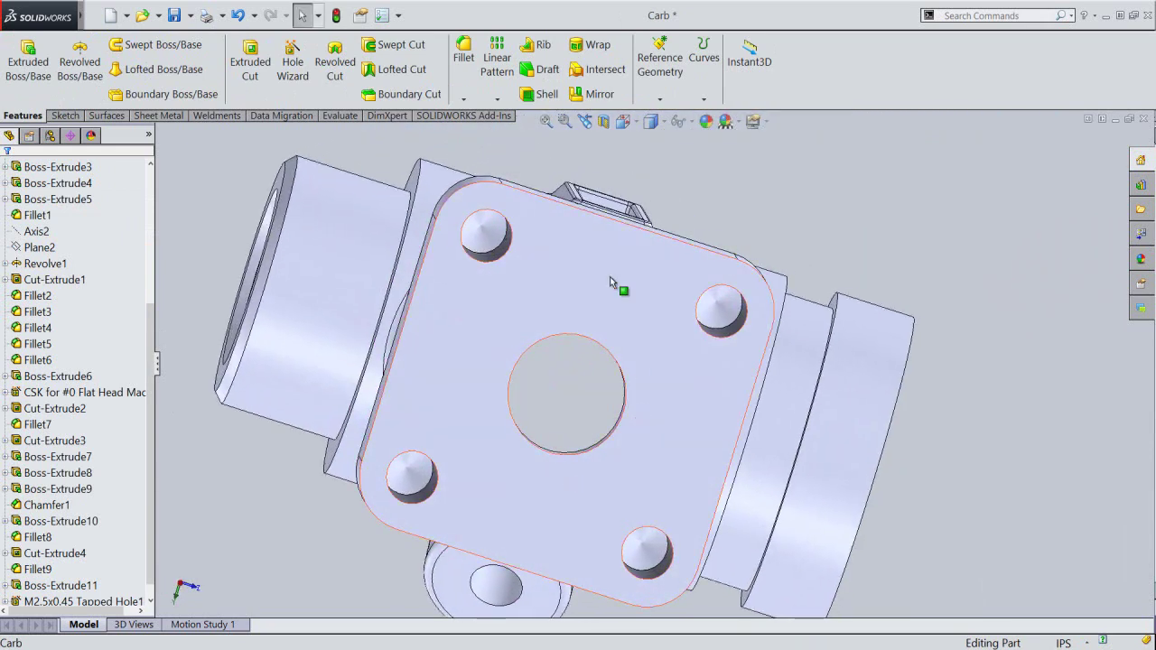
pyautogui.click(584, 122)
pyautogui.click(545, 121)
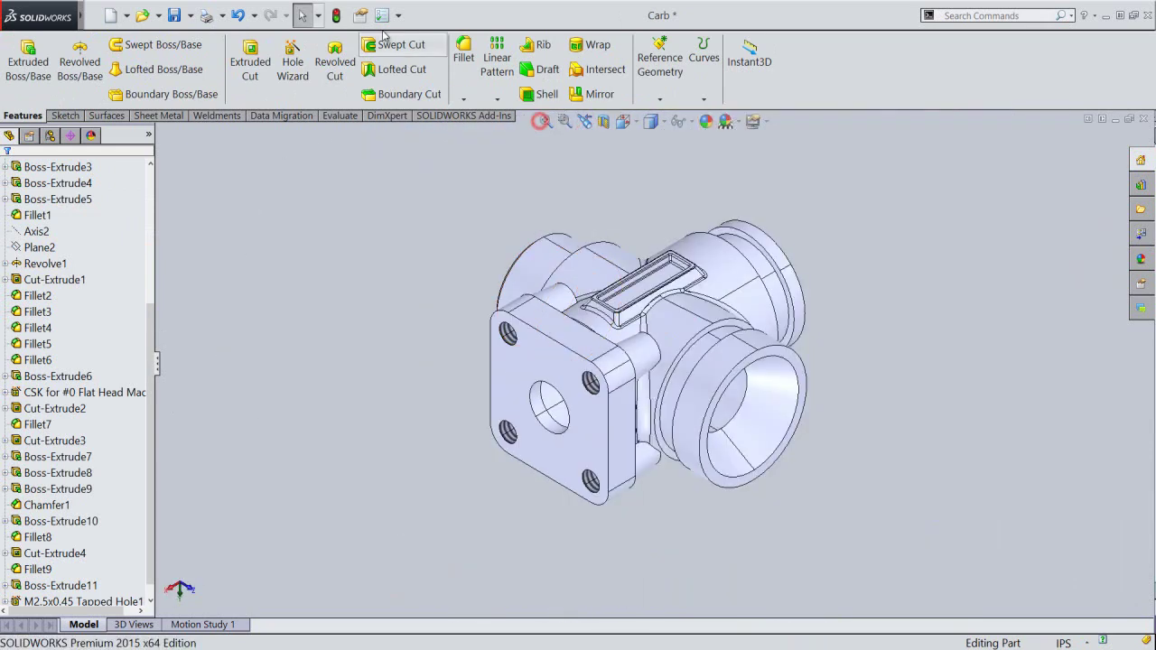
pyautogui.click(183, 12)
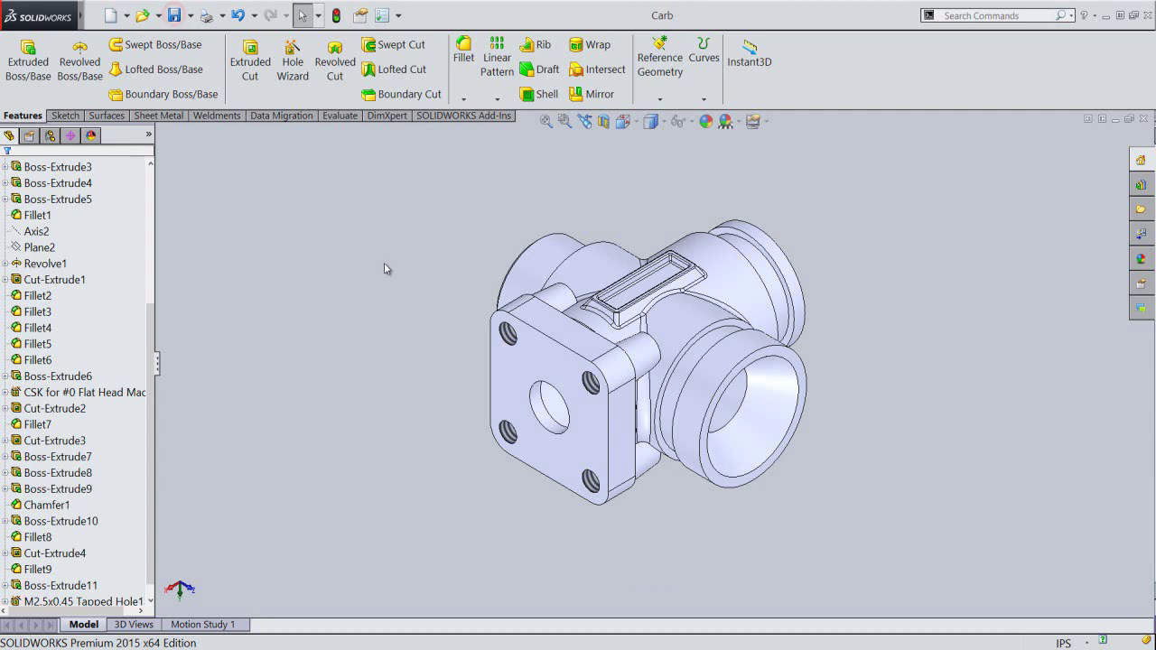
# Fillet the flange's front and back edge loops with a 0.005 in radius.
pyautogui.click(464, 53)
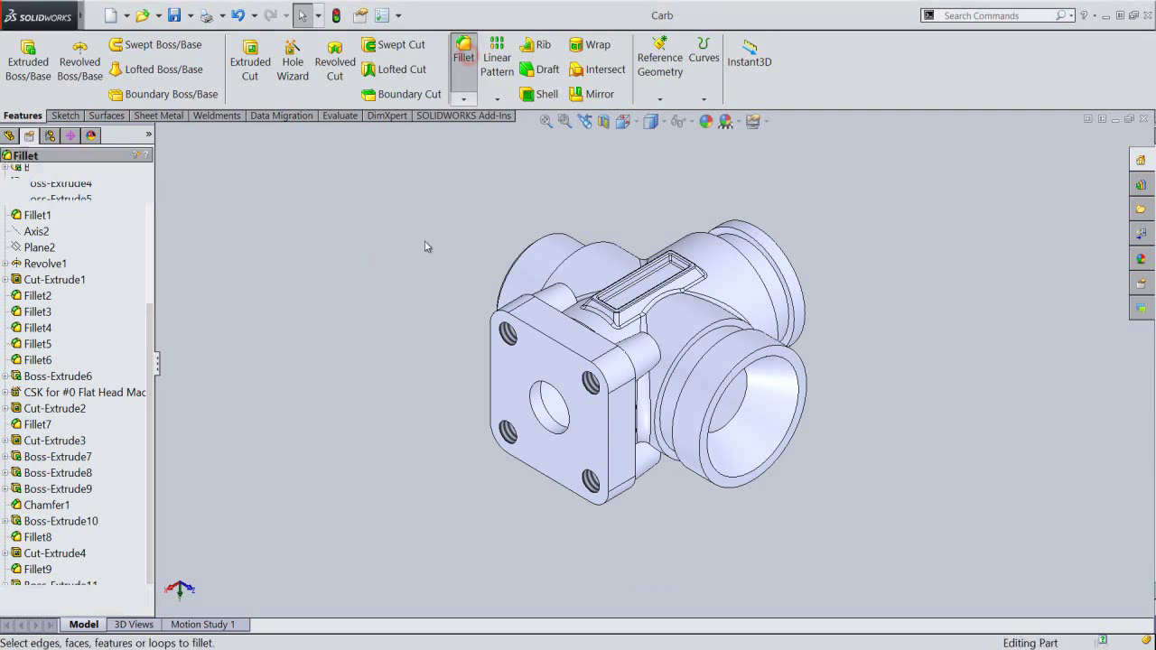
pyautogui.click(541, 335)
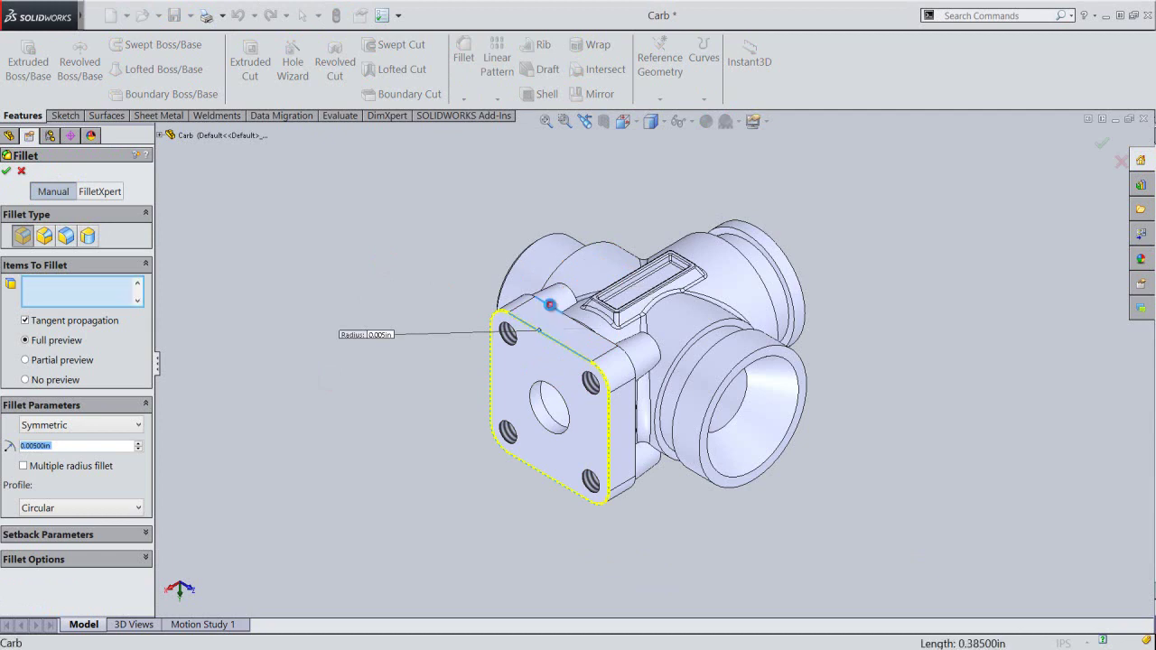
pyautogui.click(550, 307)
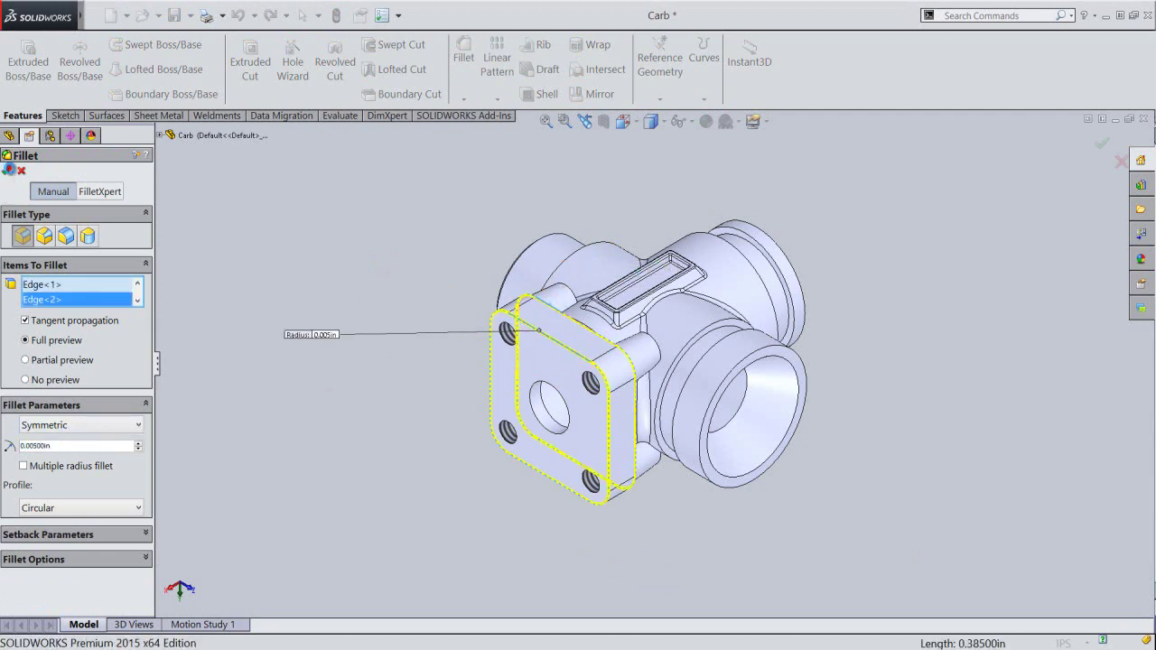
pyautogui.press('Return')
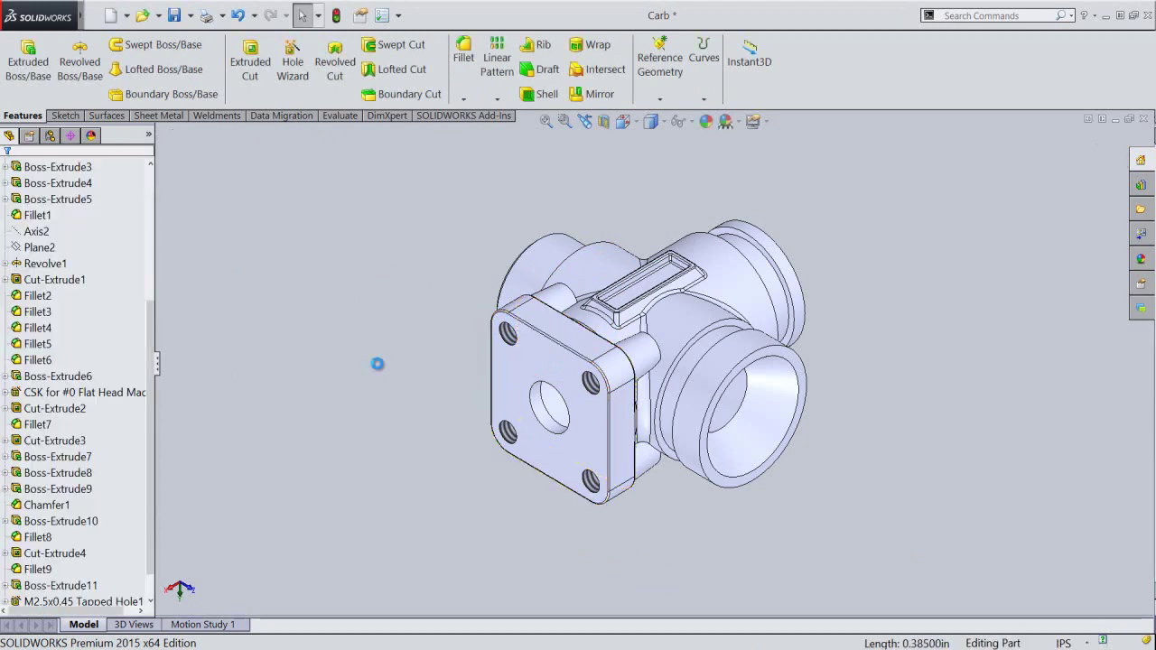
pyautogui.scroll(-2, 587, 383)
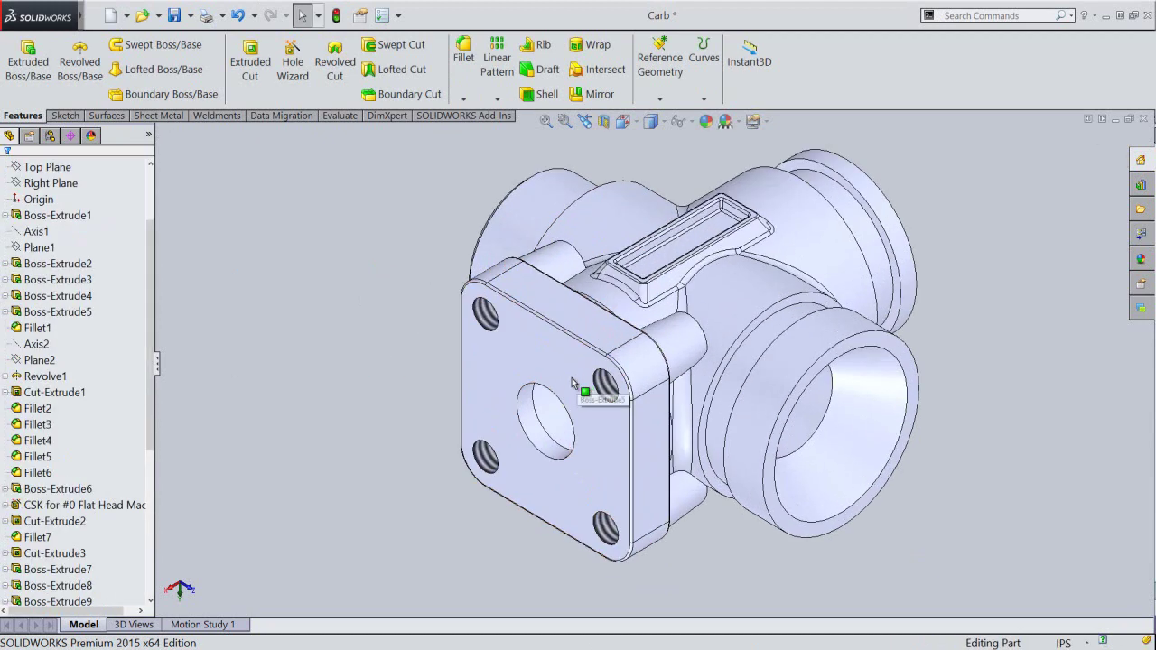
# Save, then fillet the four boss-to-body junction edges with a 0.05 in radius.
pyautogui.click(174, 15)
pyautogui.click(463, 55)
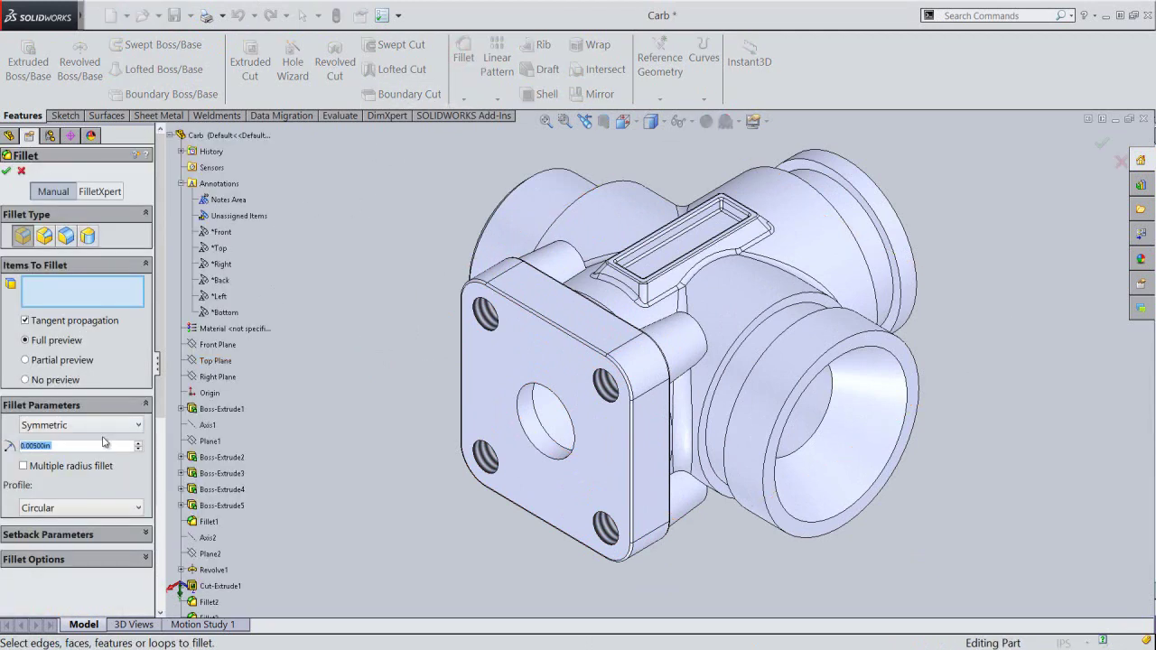
pyautogui.write('0.05')
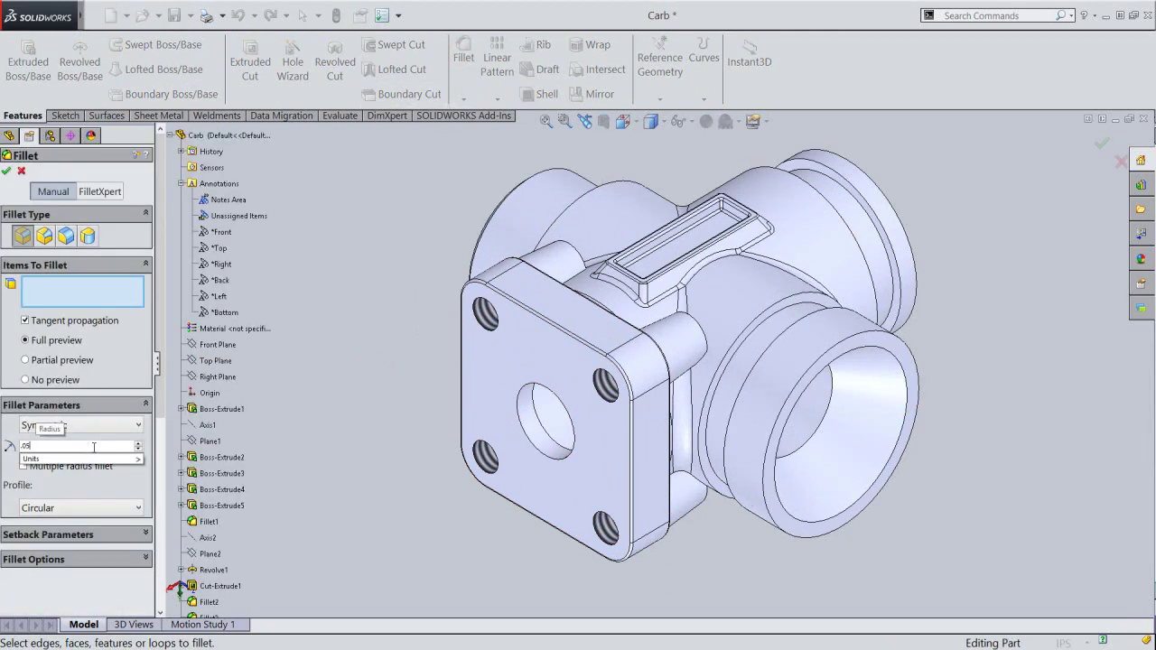
pyautogui.press('Return')
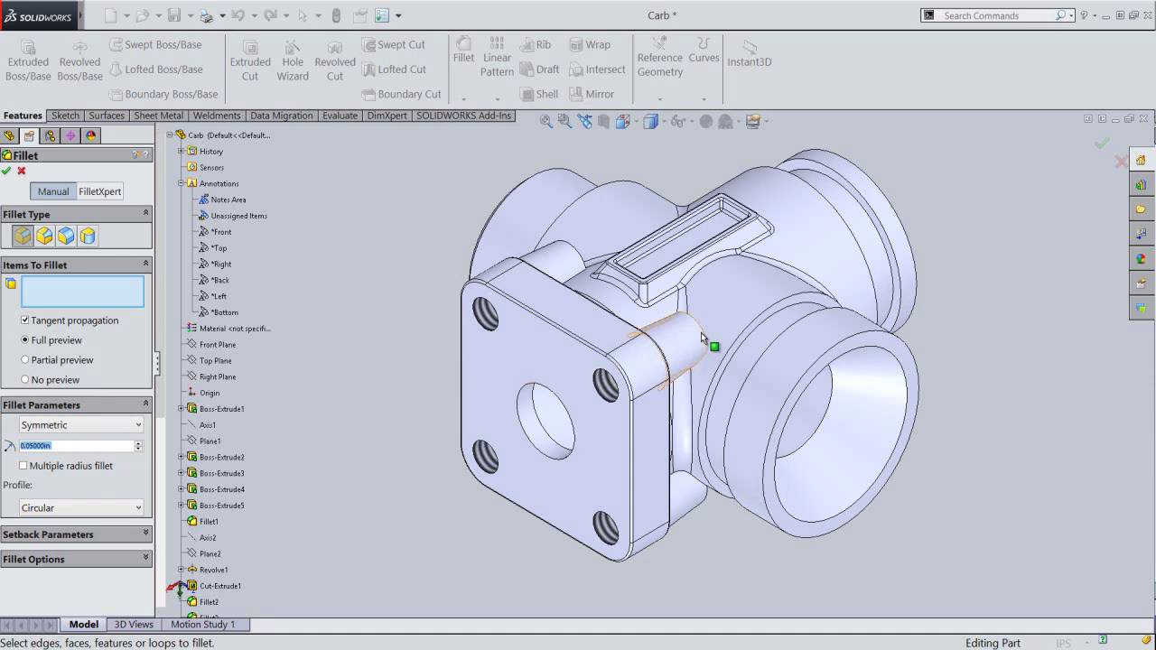
pyautogui.click(703, 332)
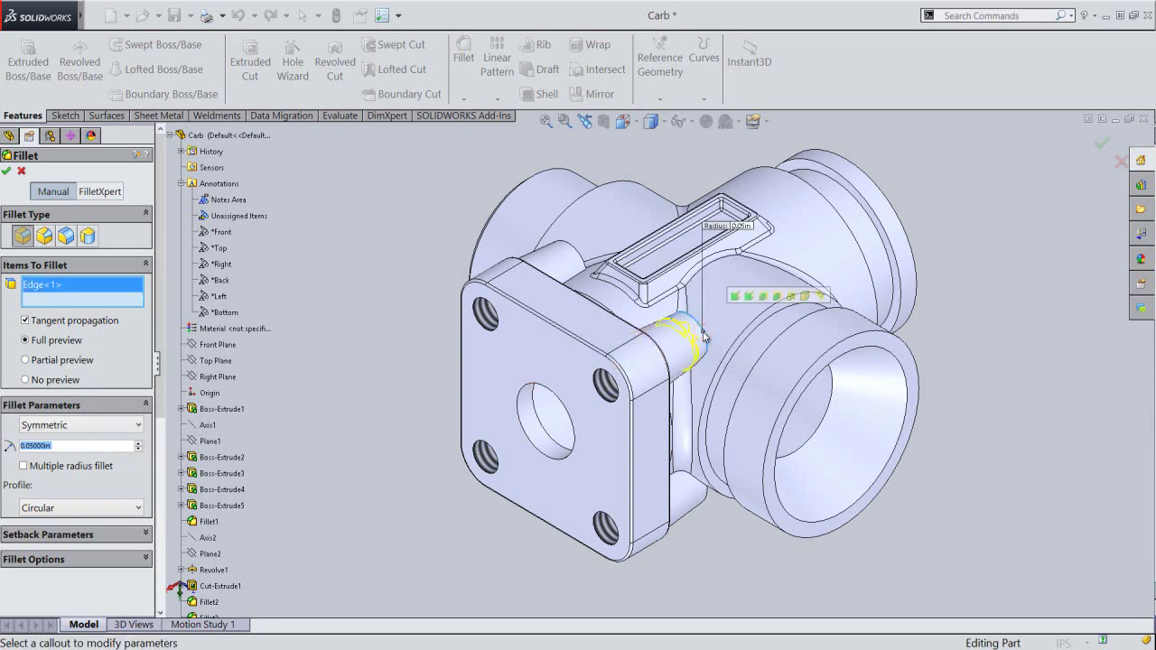
pyautogui.click(577, 256)
pyautogui.click(707, 502)
pyautogui.moveTo(704, 545)
pyautogui.mouseDown(button='middle')
pyautogui.moveTo(560, 411)
pyautogui.moveTo(501, 393)
pyautogui.moveTo(569, 465)
pyautogui.mouseUp(button='middle')
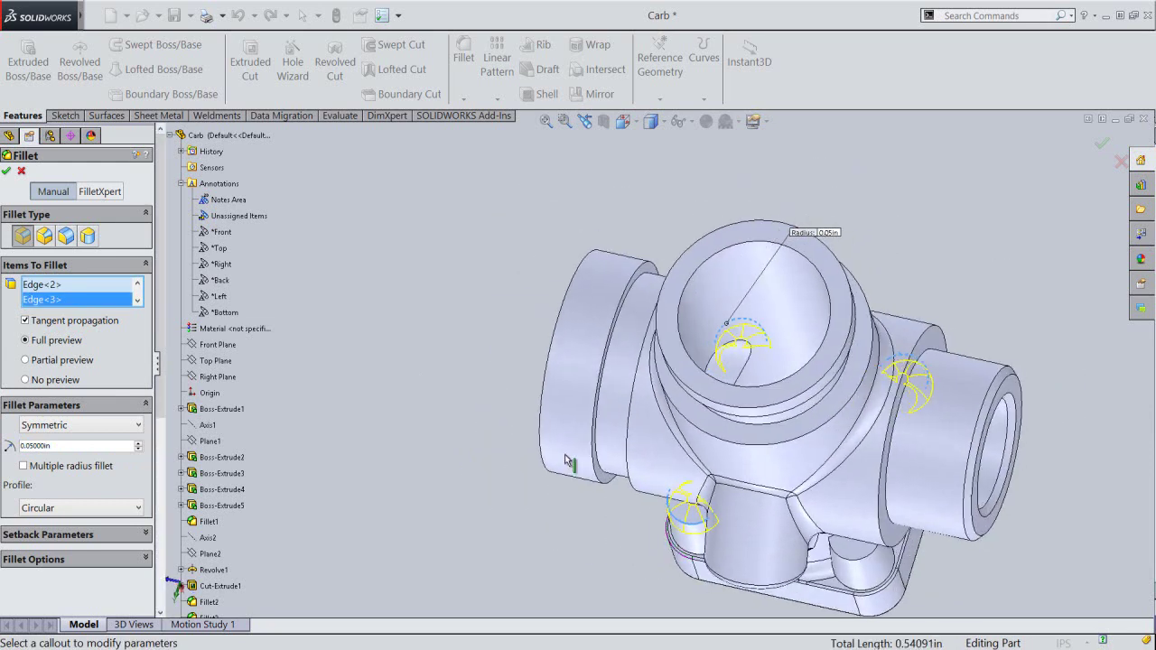
pyautogui.click(849, 564)
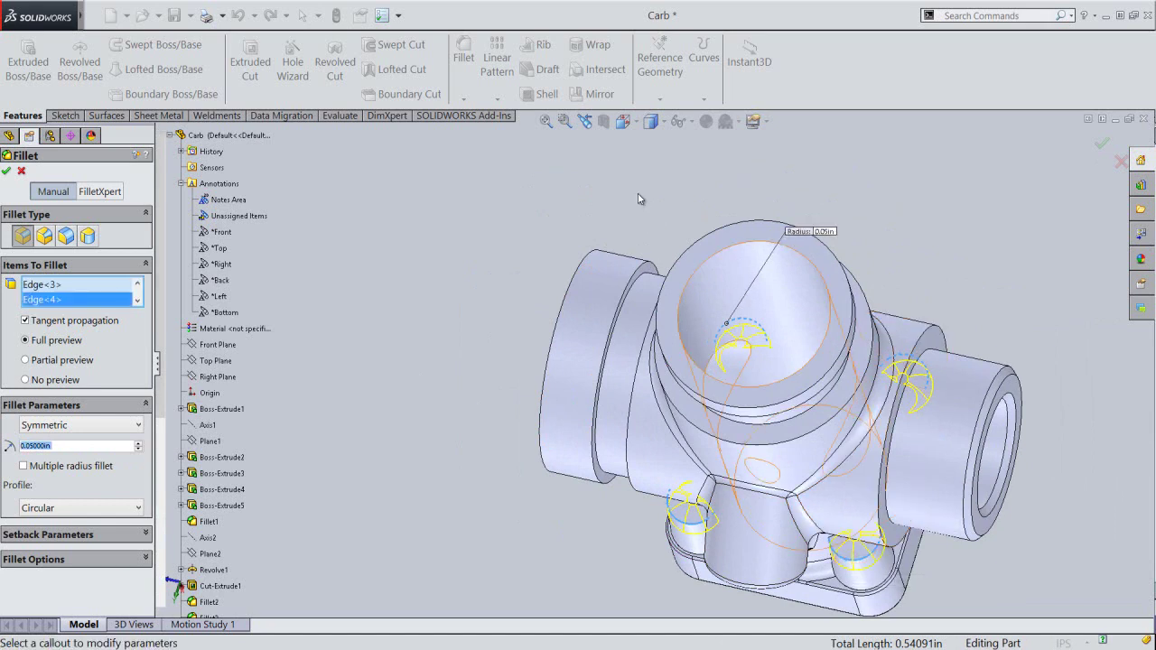
pyautogui.click(588, 129)
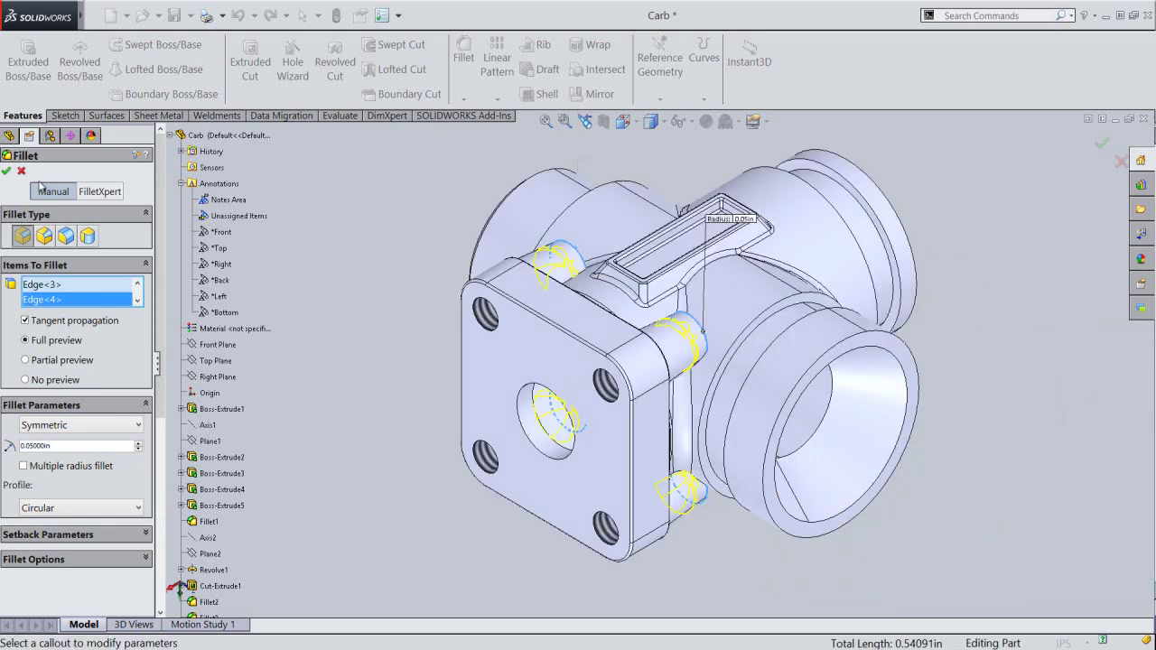
pyautogui.click(8, 171)
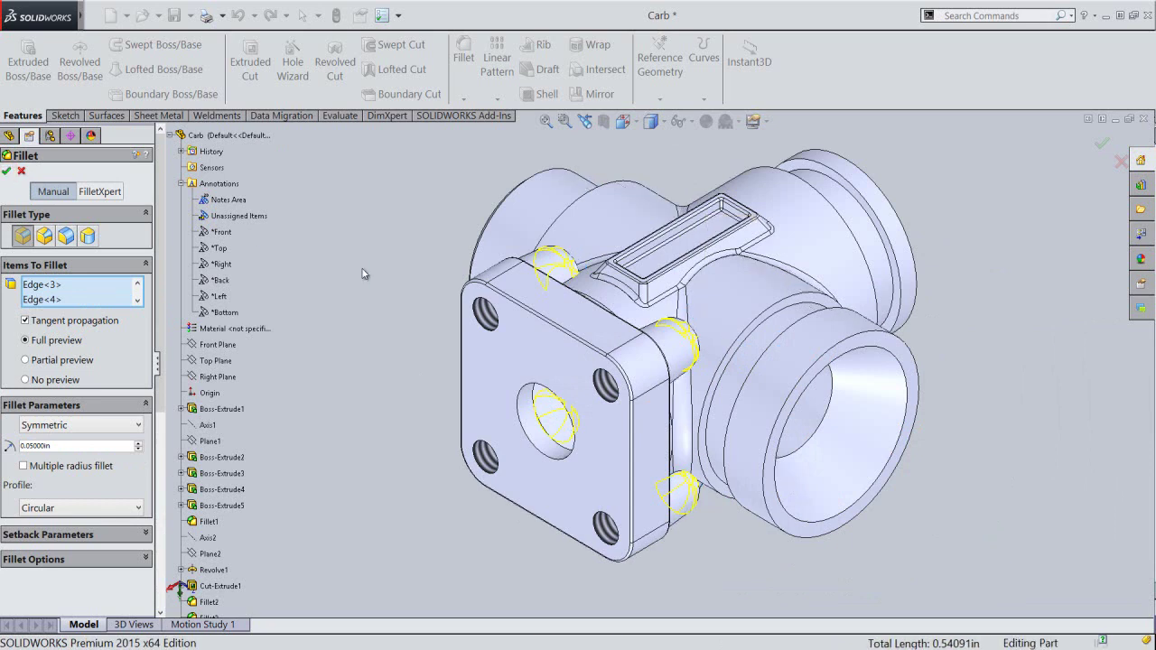
# Reorient and orbit to inspect the part's underside, then rebuild the model.
pyautogui.click(623, 121)
pyautogui.click(759, 298)
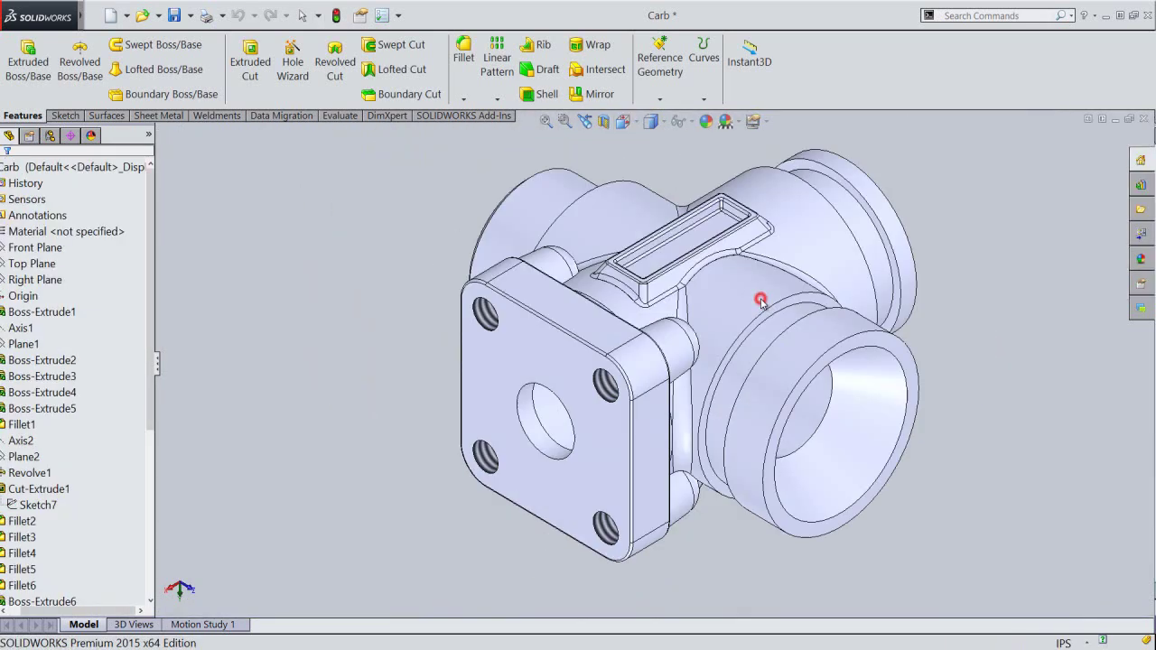
pyautogui.moveTo(702, 443)
pyautogui.mouseDown(button='middle')
pyautogui.moveTo(585, 253)
pyautogui.moveTo(711, 564)
pyautogui.mouseUp(button='middle')
pyautogui.scroll(-2, 711, 563)
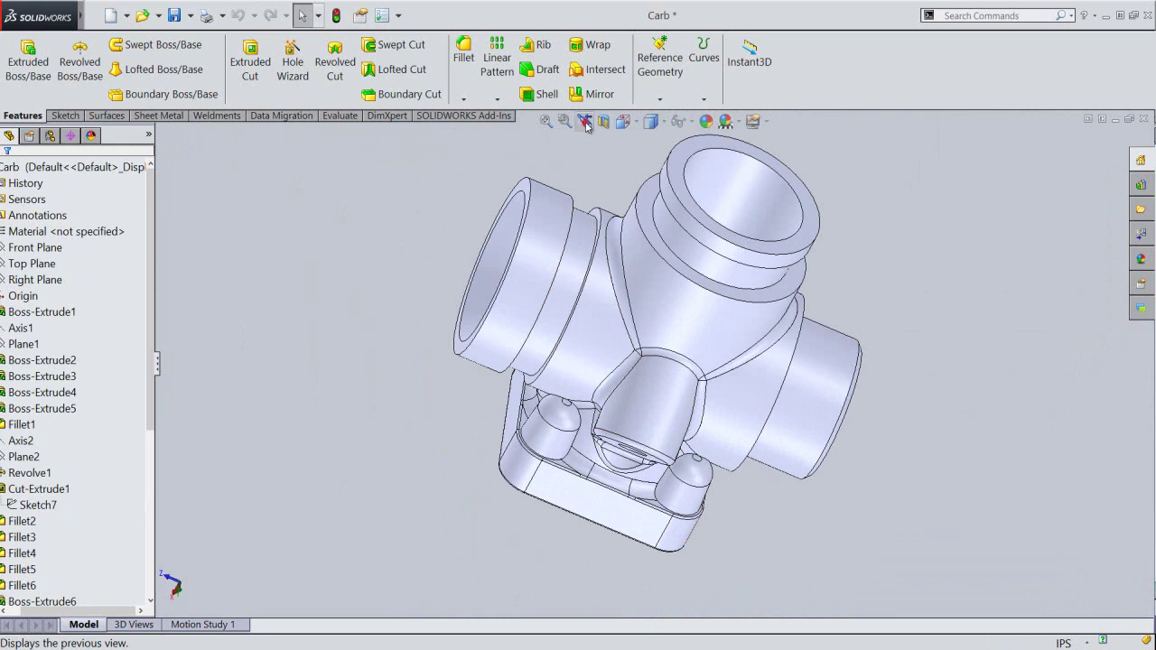
pyautogui.click(585, 124)
pyautogui.click(585, 124)
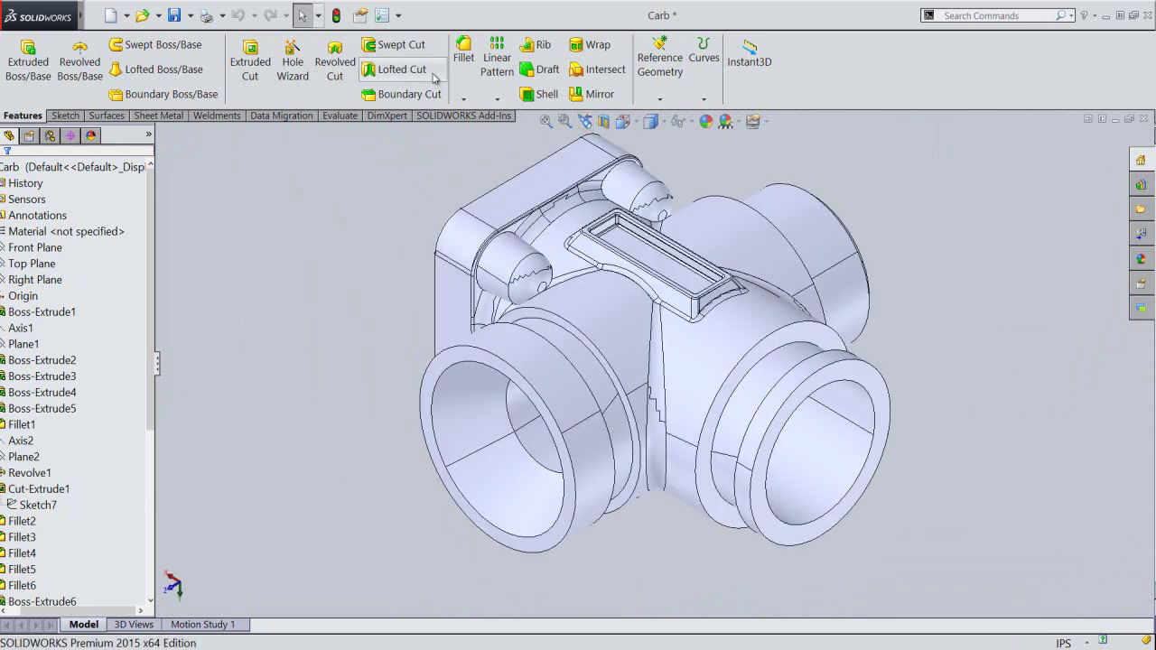
pyautogui.click(336, 15)
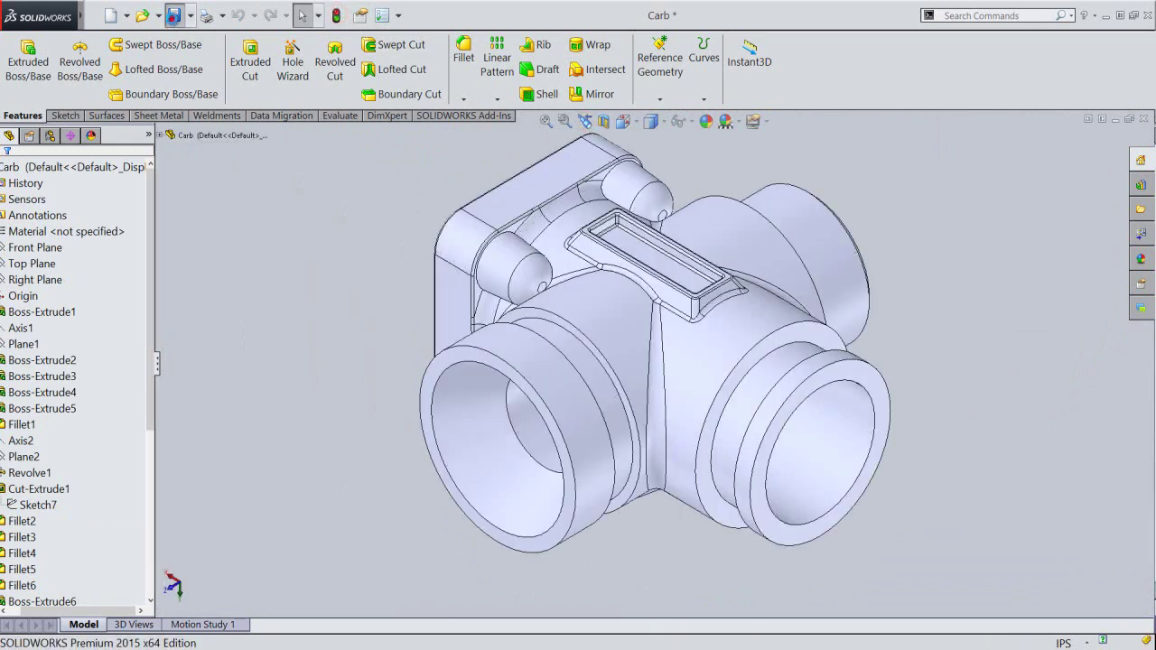
# Fillet four more edges where the bosses join the body with a 0.015 in radius.
pyautogui.click(465, 54)
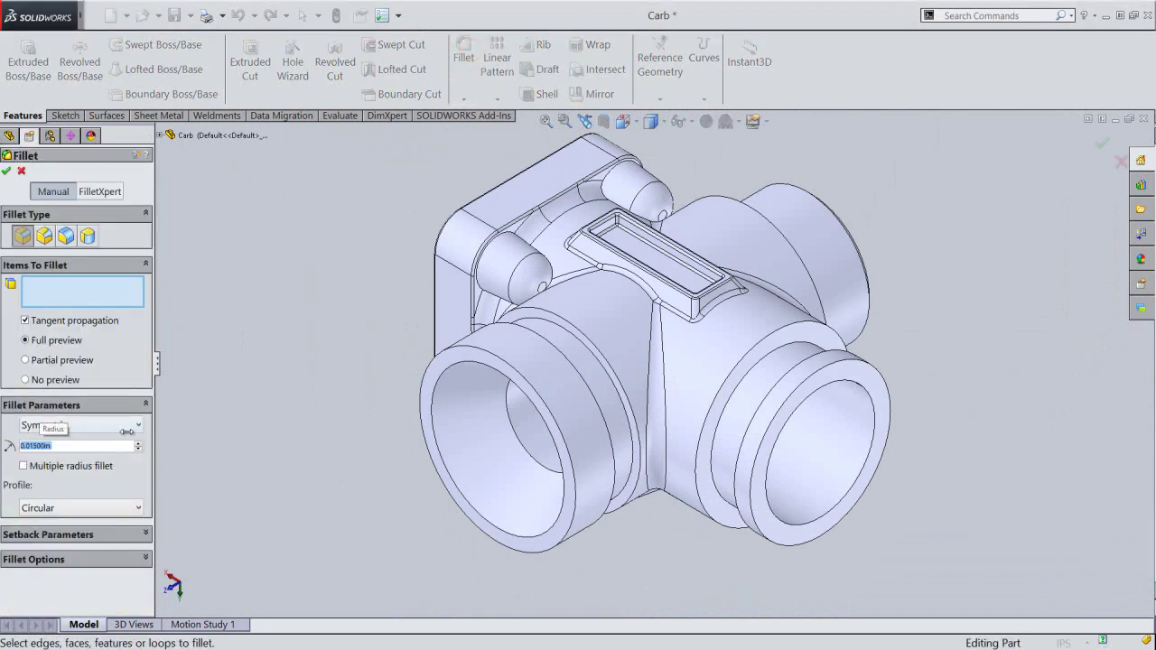
pyautogui.click(508, 237)
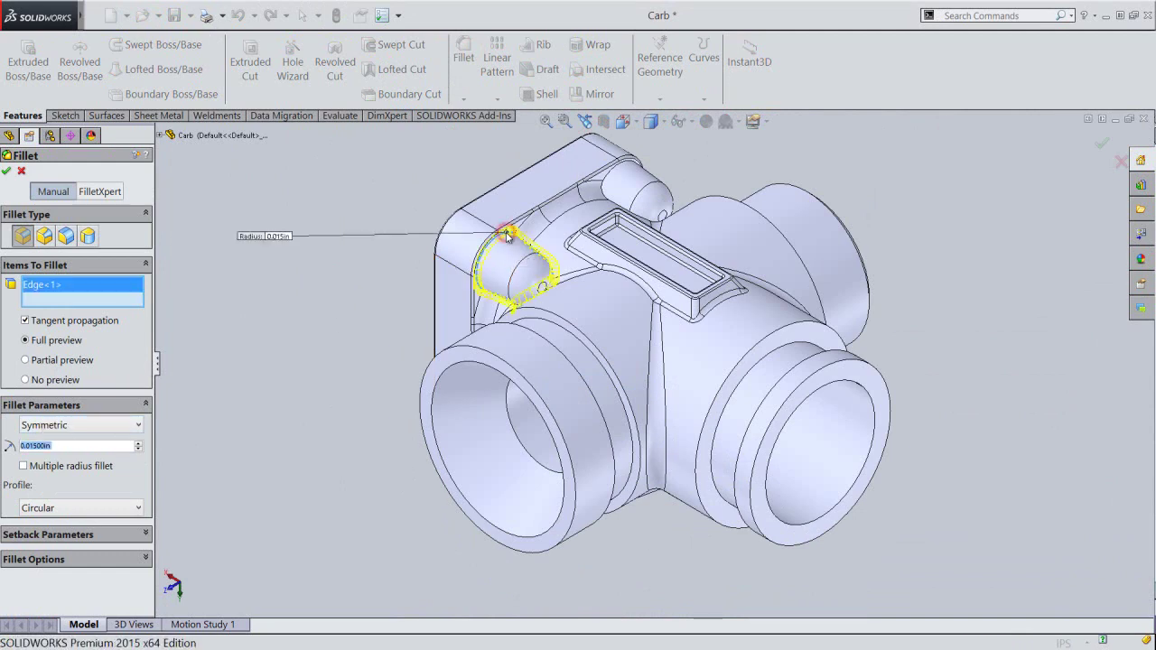
pyautogui.click(609, 175)
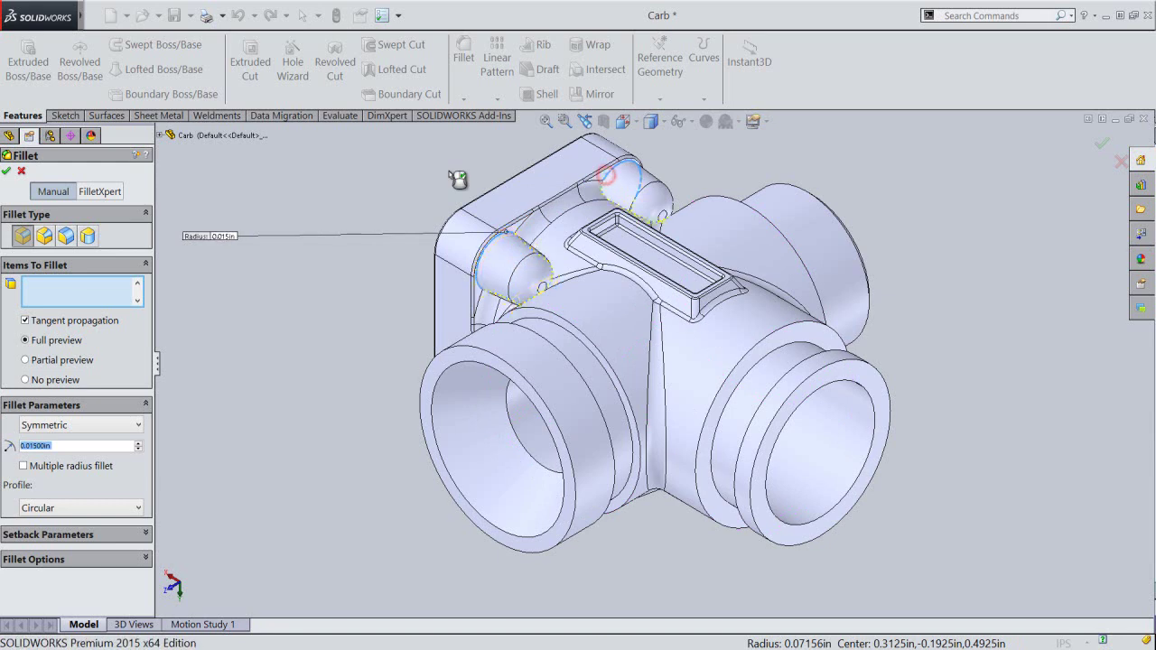
pyautogui.moveTo(523, 312); pyautogui.dragTo(697, 281, button='middle')
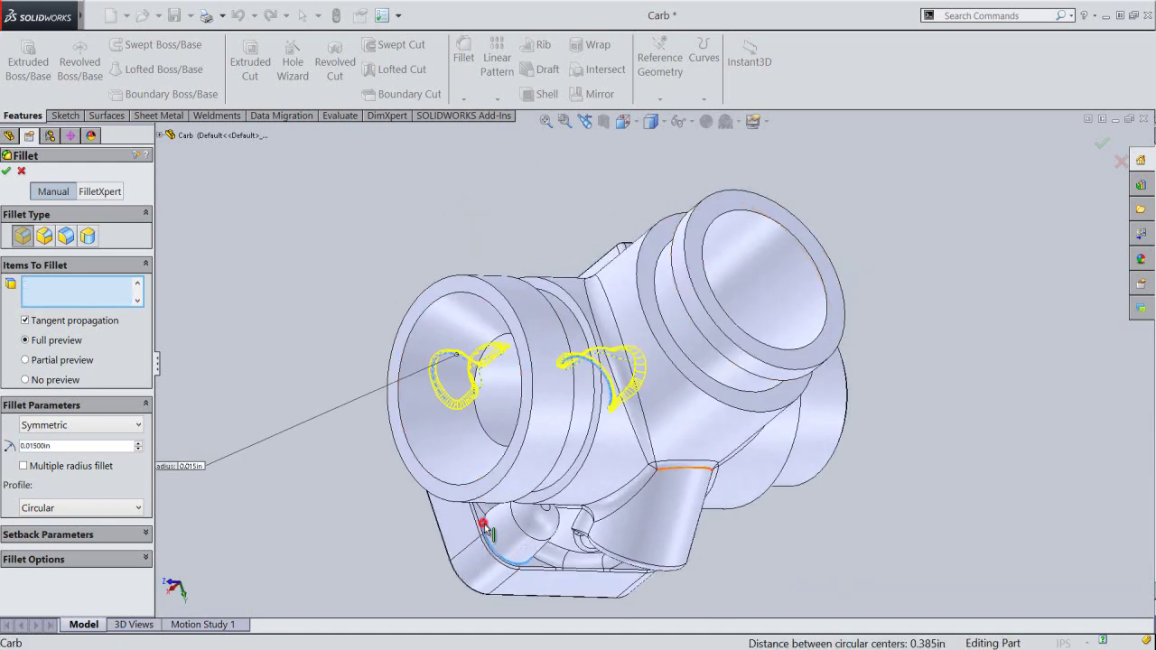
pyautogui.click(637, 539)
pyautogui.moveTo(609, 537); pyautogui.dragTo(542, 542, button='middle')
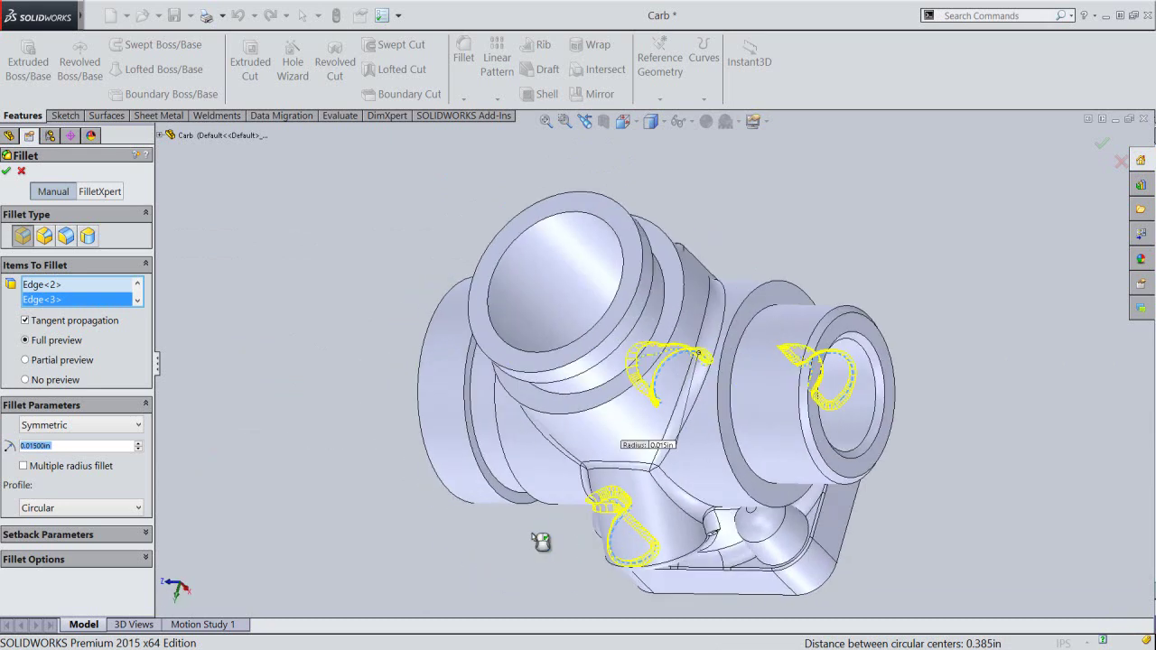
pyautogui.scroll(-2, 801, 568)
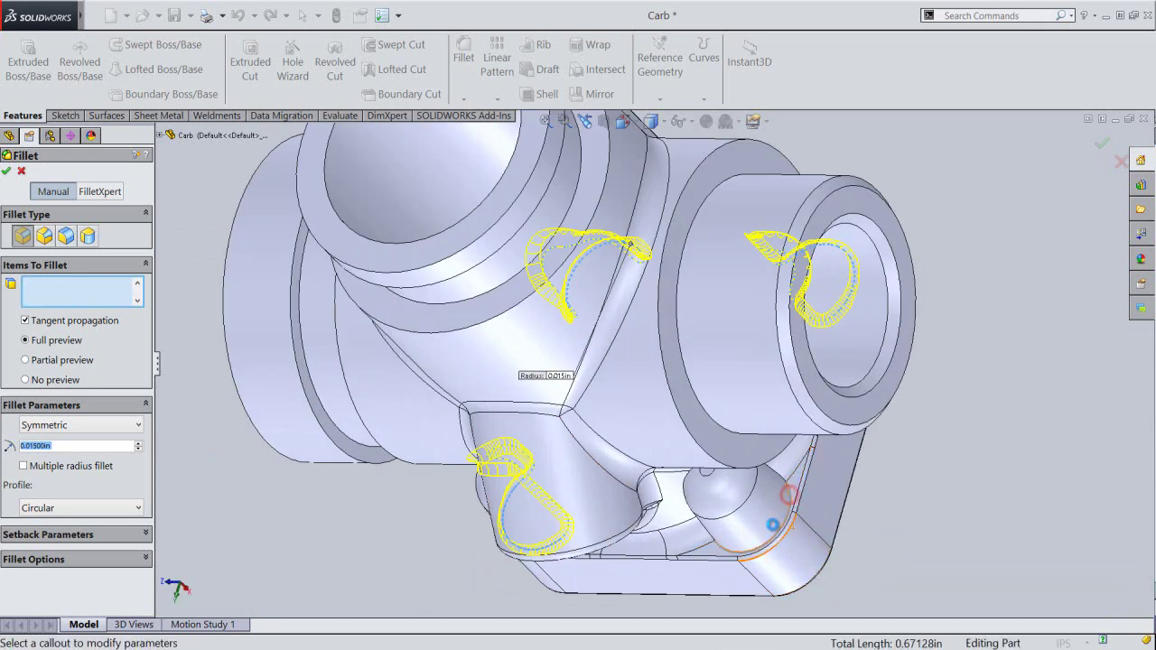
pyautogui.click(778, 494)
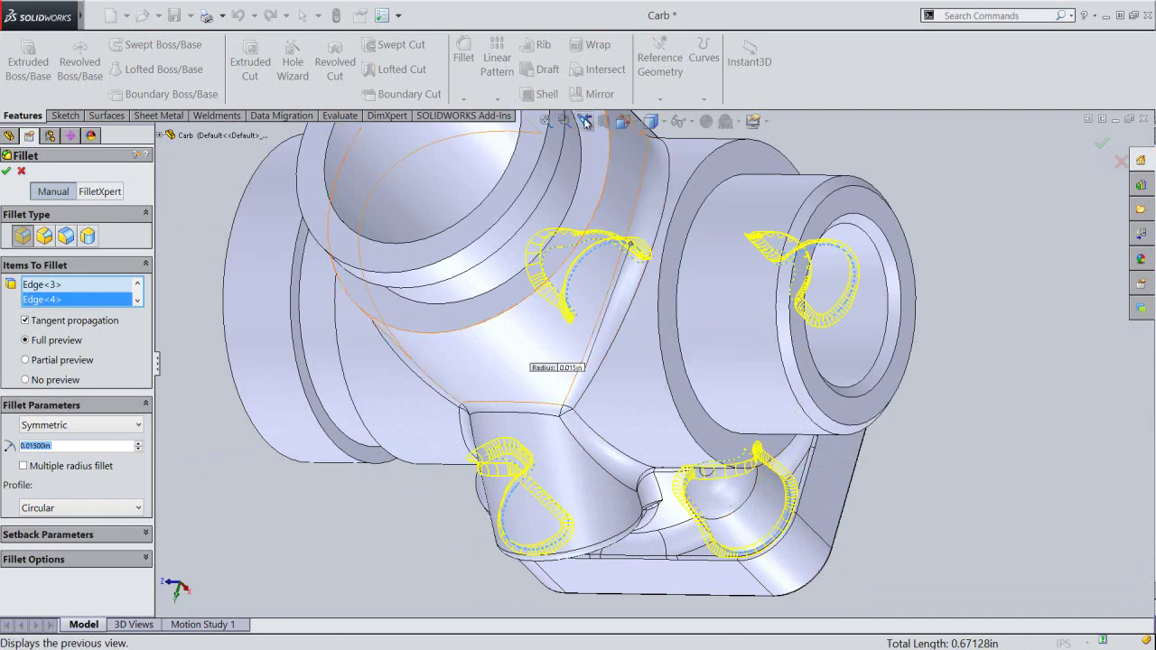
pyautogui.click(584, 121)
pyautogui.click(585, 121)
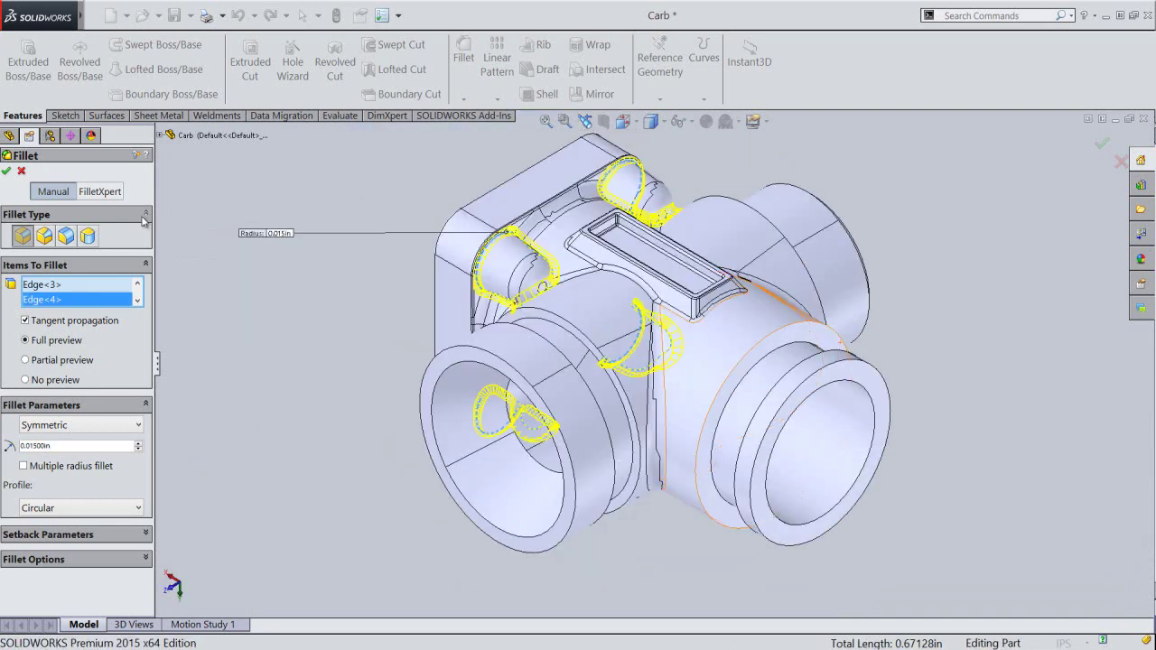
pyautogui.click(257, 289)
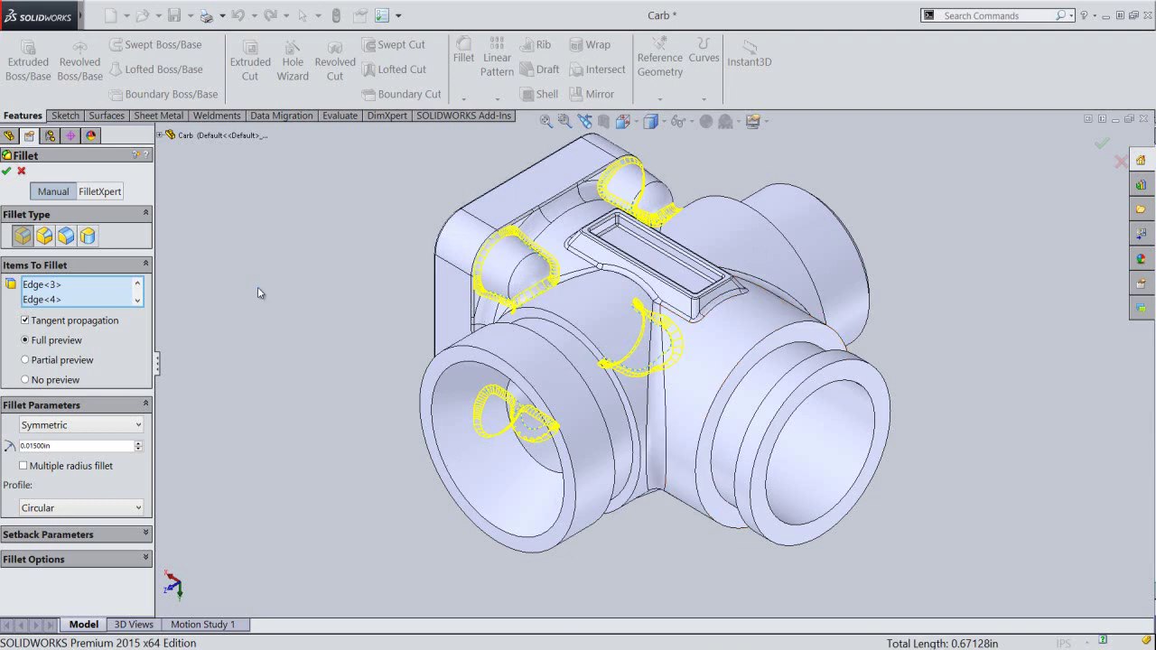
pyautogui.press('Return')
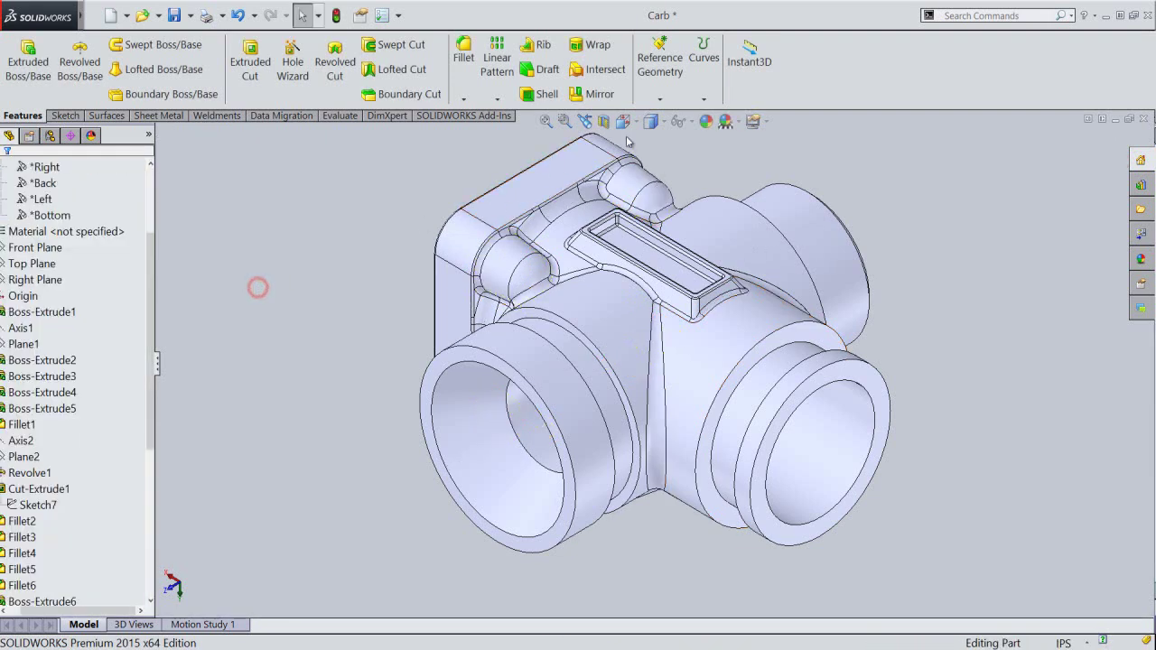
# Switch to Isometric view, save, then collapse and widen the FeatureManager tree.
pyautogui.click(636, 126)
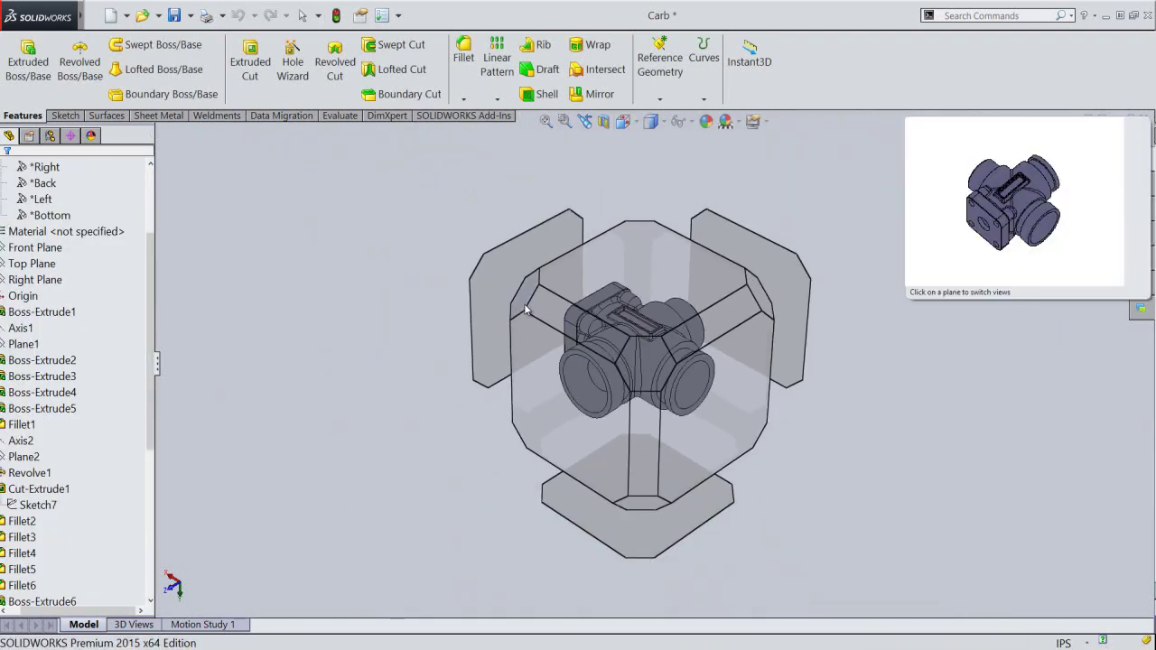
pyautogui.click(526, 309)
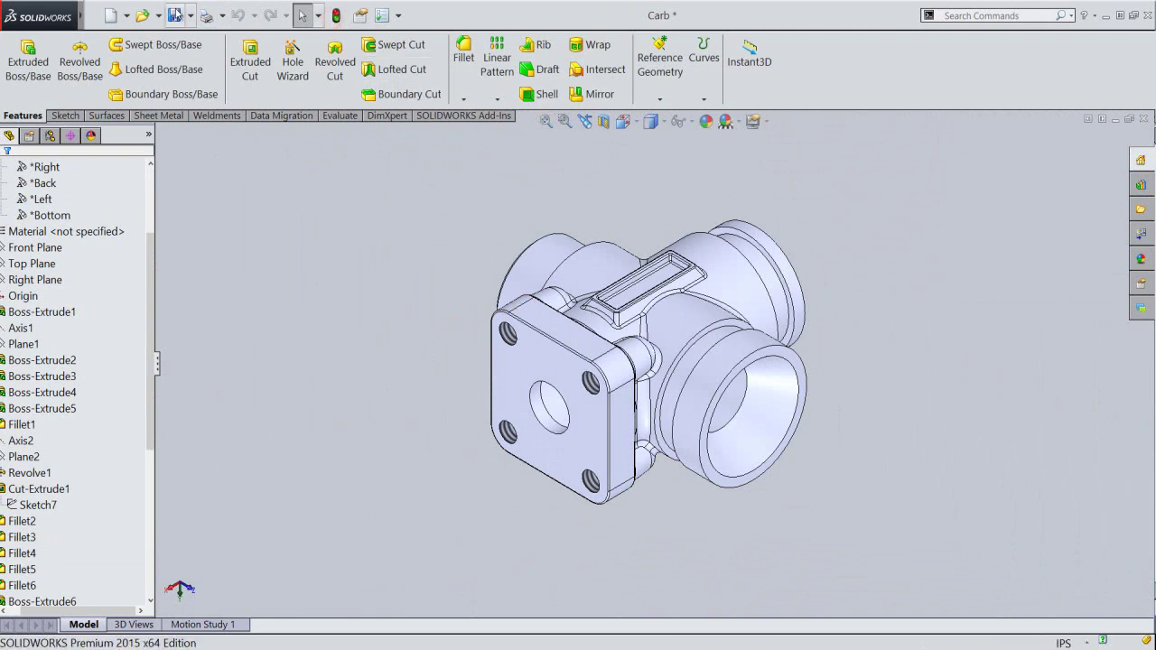
pyautogui.click(431, 301)
pyautogui.rightClick(95, 279)
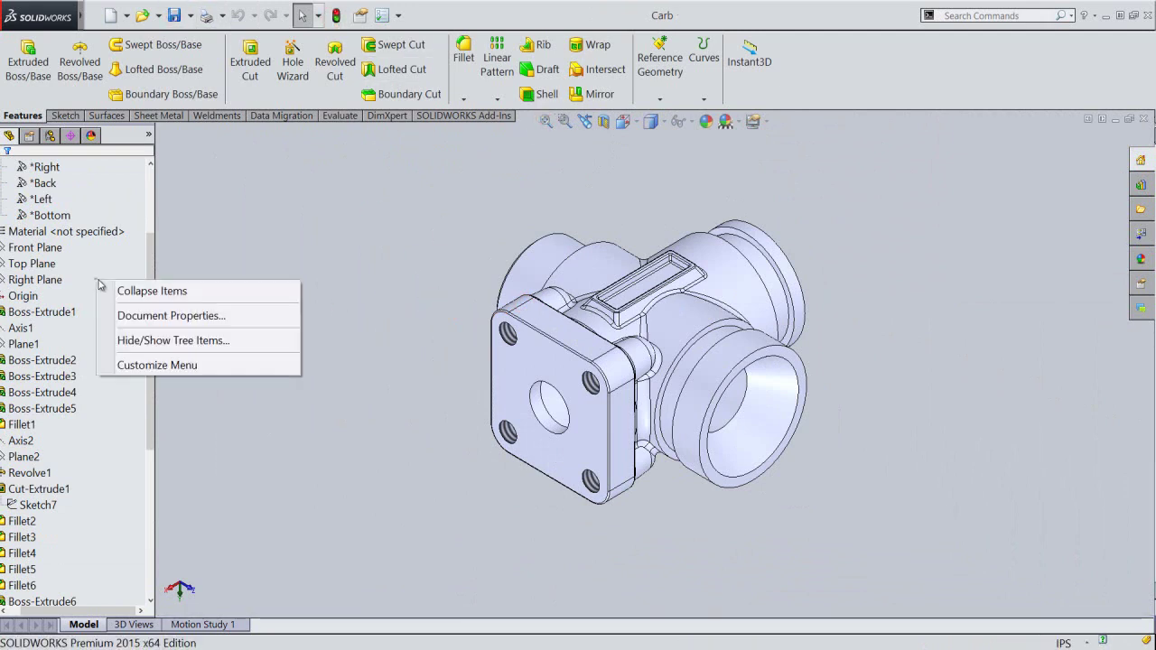
pyautogui.click(121, 291)
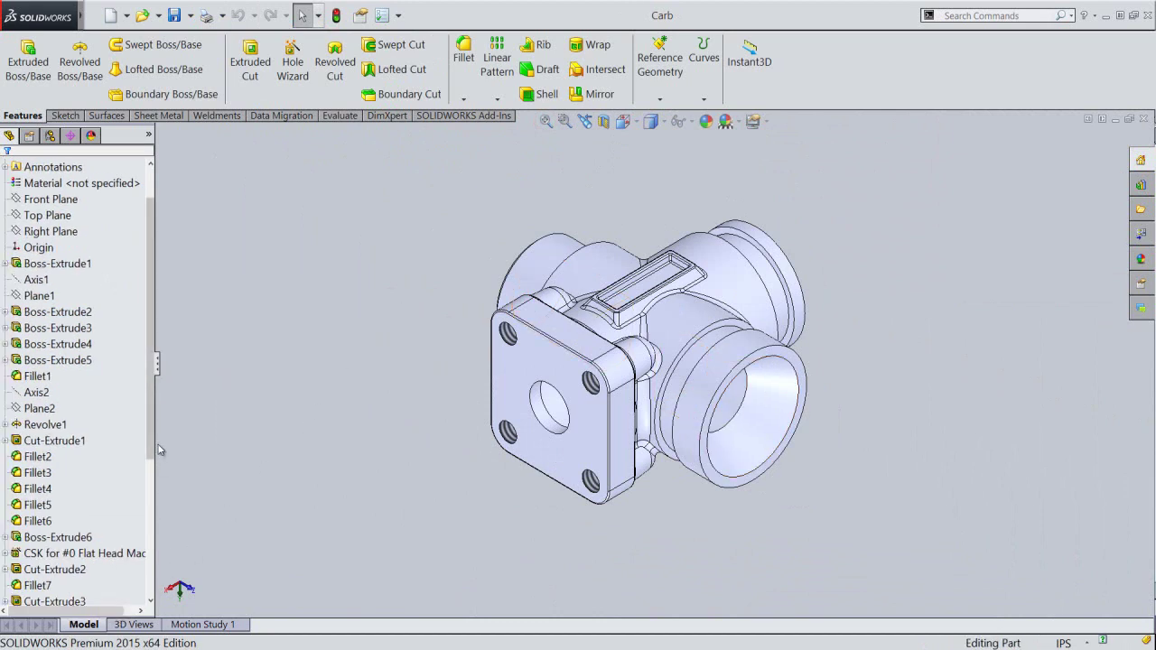
pyautogui.moveTo(158, 449); pyautogui.dragTo(190, 443)
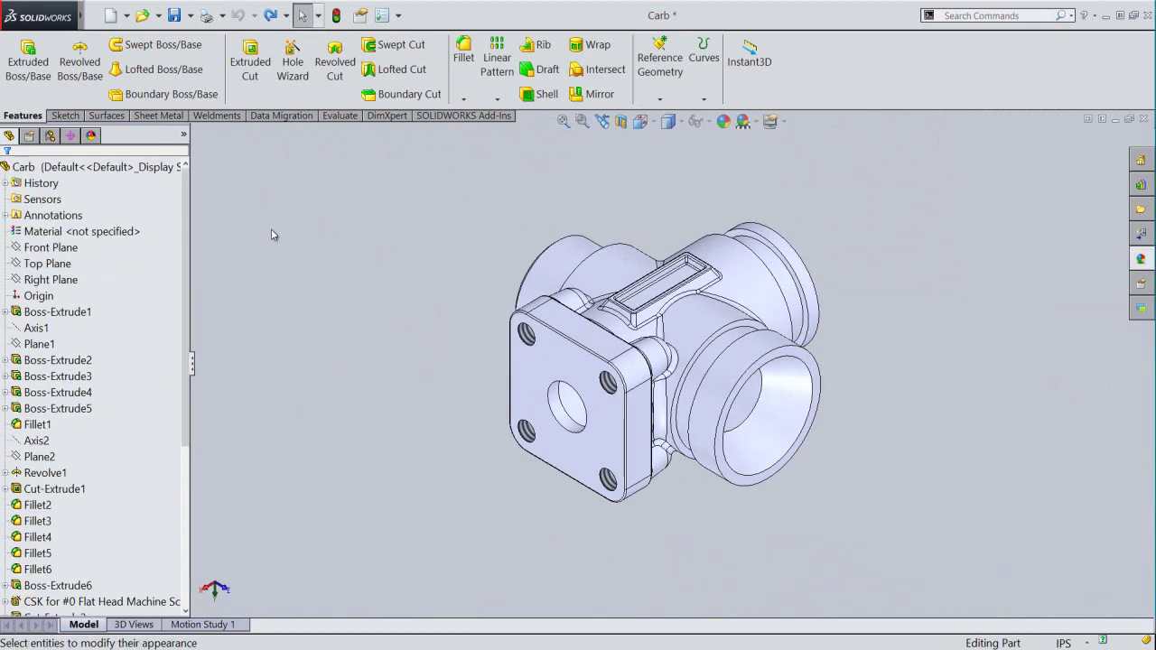
# Apply the polished steel appearance from Metal > Steel to the whole Carb part.
pyautogui.click(134, 167)
pyautogui.click(724, 121)
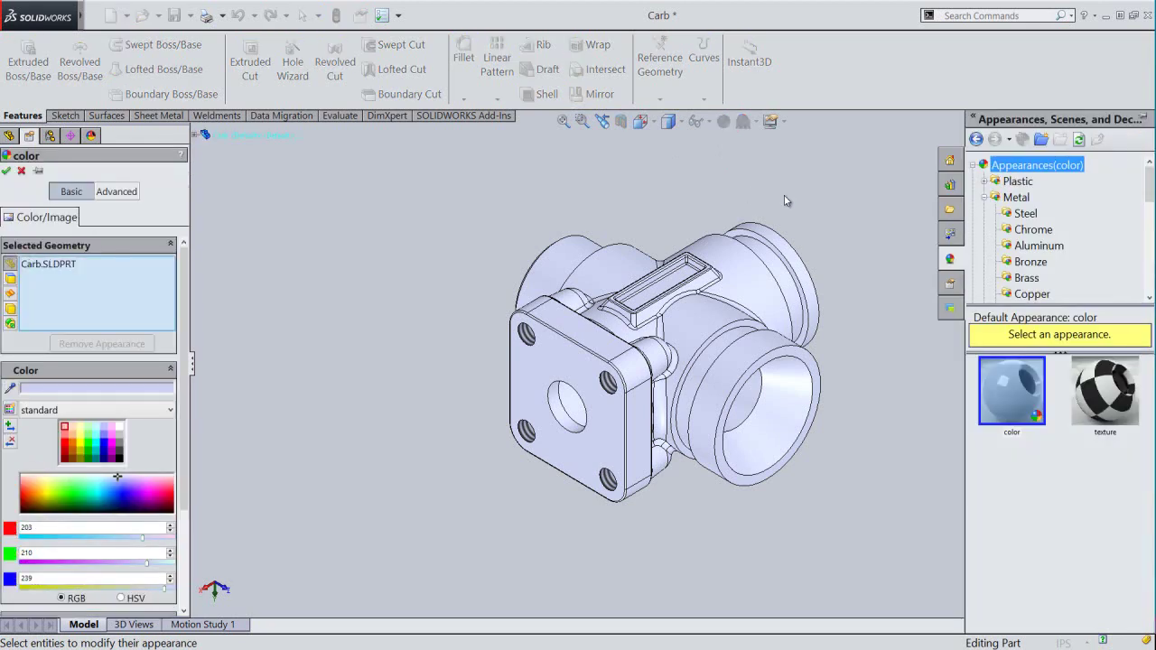
pyautogui.click(1027, 214)
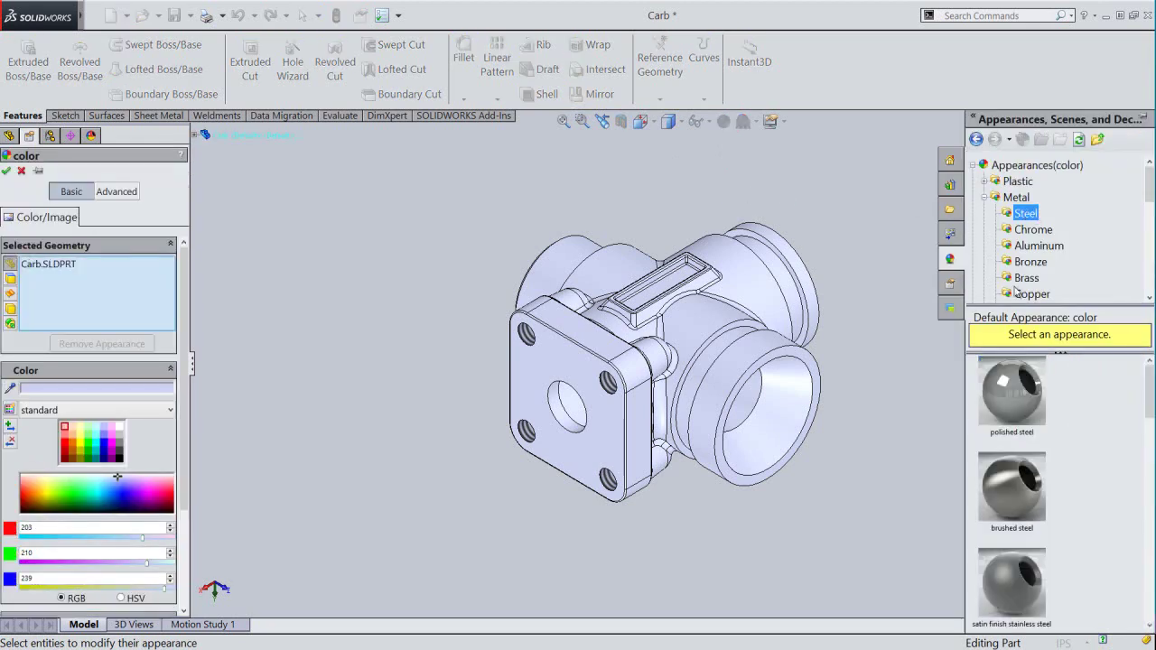
pyautogui.click(1008, 384)
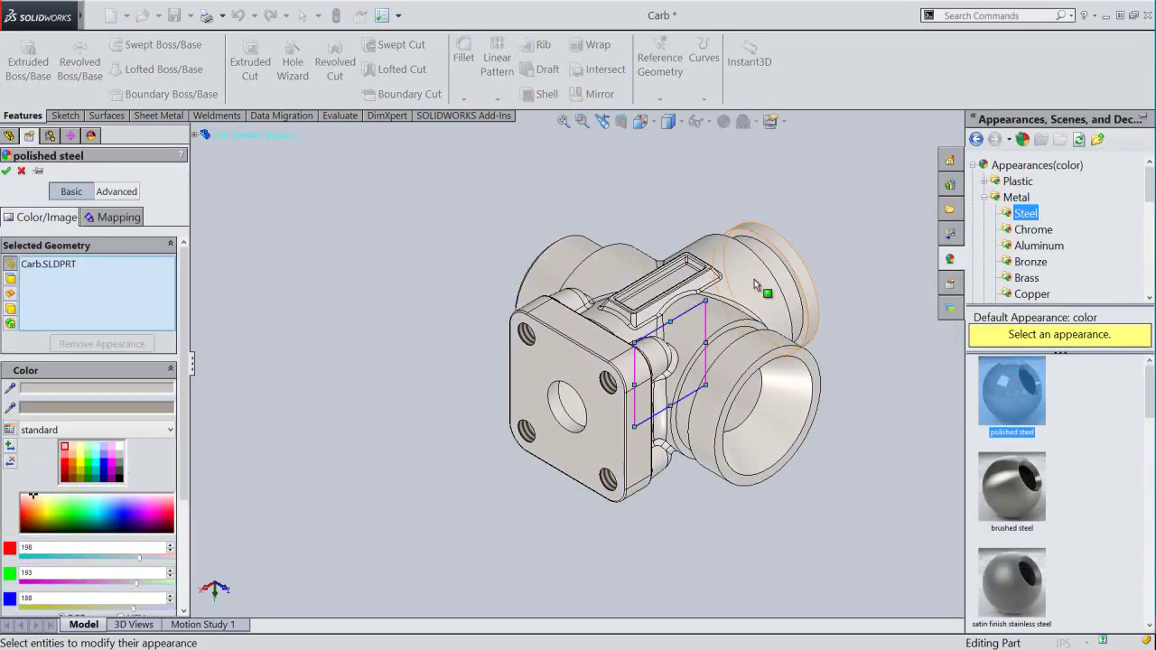
pyautogui.click(4, 172)
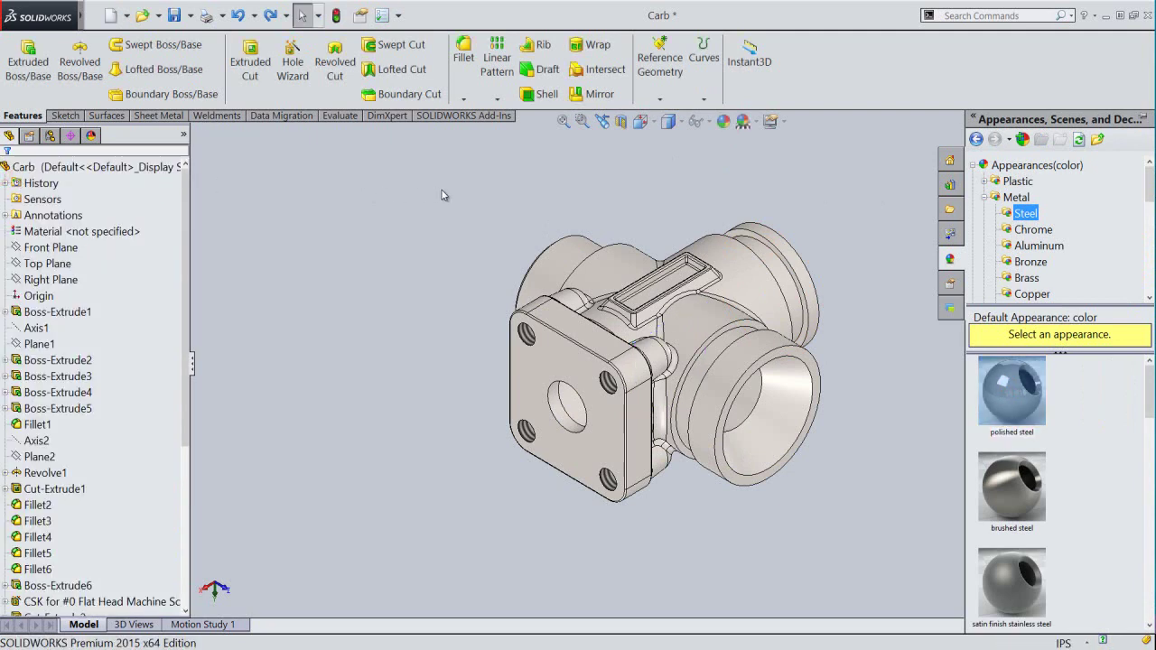
# Collapse the design tree, switch the command bar to compact icons, and hide the task pane.
pyautogui.moveTo(90, 361)
pyautogui.click(193, 364)
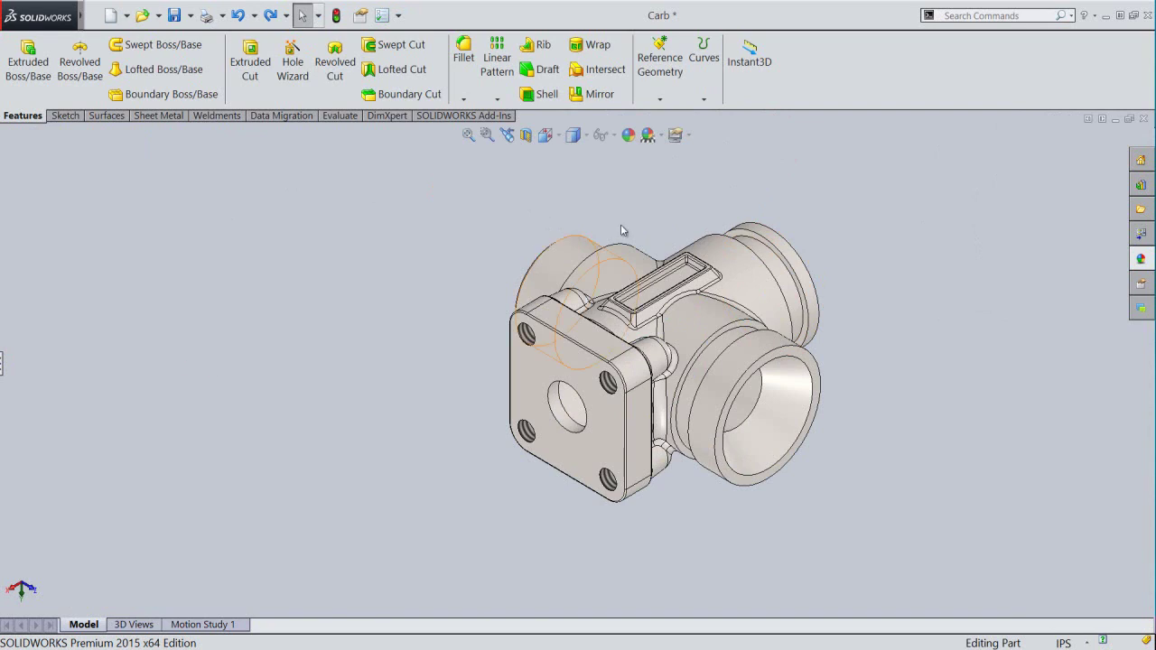
pyautogui.rightClick(881, 90)
pyautogui.click(894, 36)
pyautogui.rightClick(898, 38)
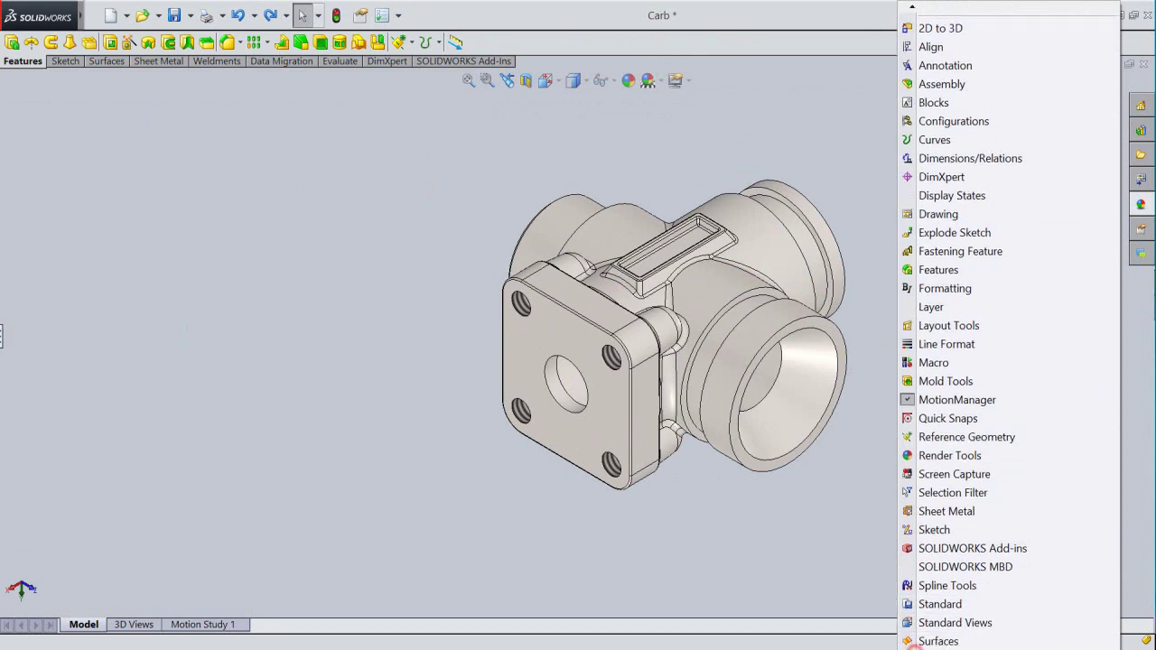
pyautogui.click(910, 542)
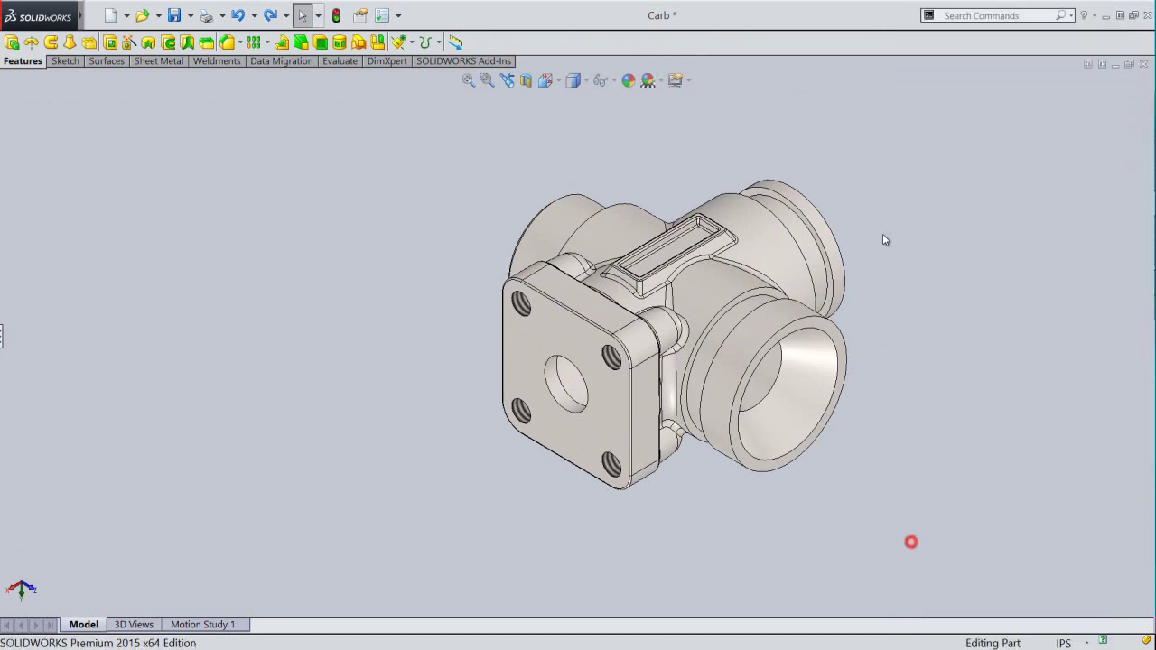
pyautogui.rightClick(872, 38)
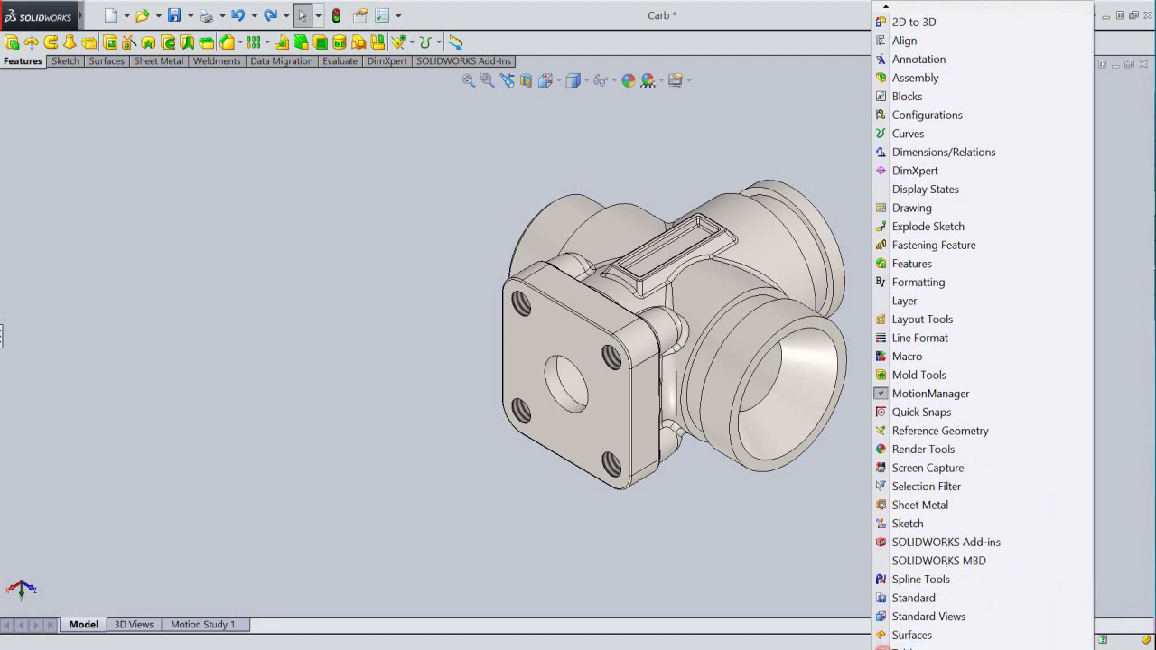
pyautogui.press('Escape')
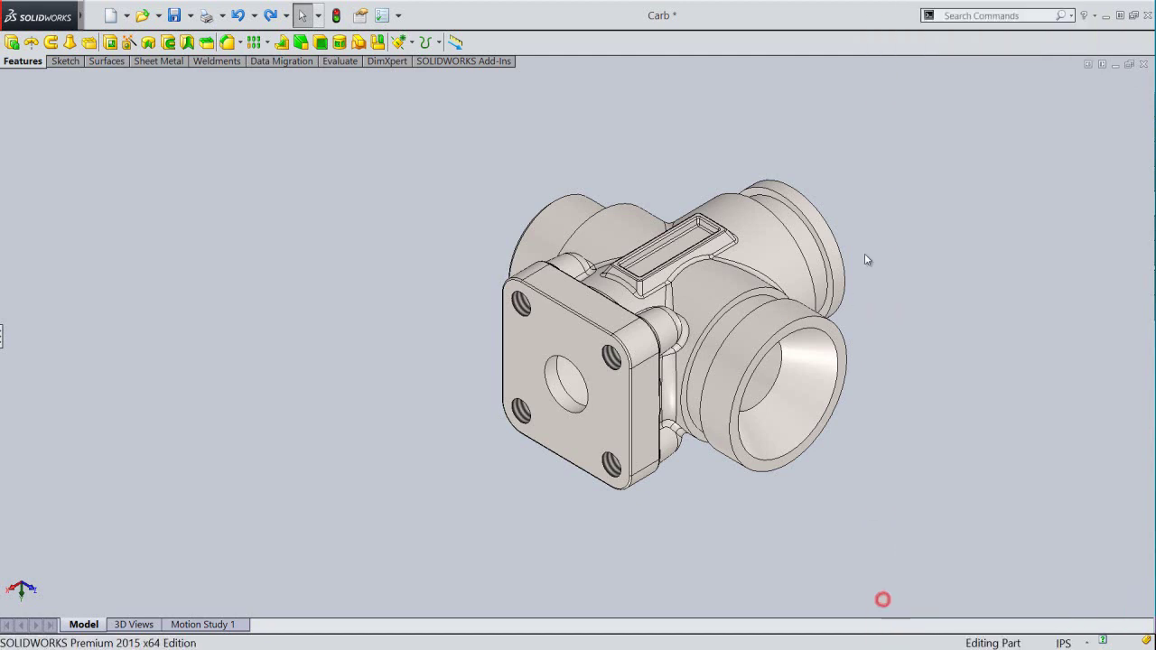
# Zoom in on the carb body and pan it left in the view.
pyautogui.rightClick(873, 227)
pyautogui.click(921, 276)
pyautogui.moveTo(908, 284)
pyautogui.mouseDown()
pyautogui.moveTo(910, 294)
pyautogui.moveTo(909, 259)
pyautogui.mouseUp()
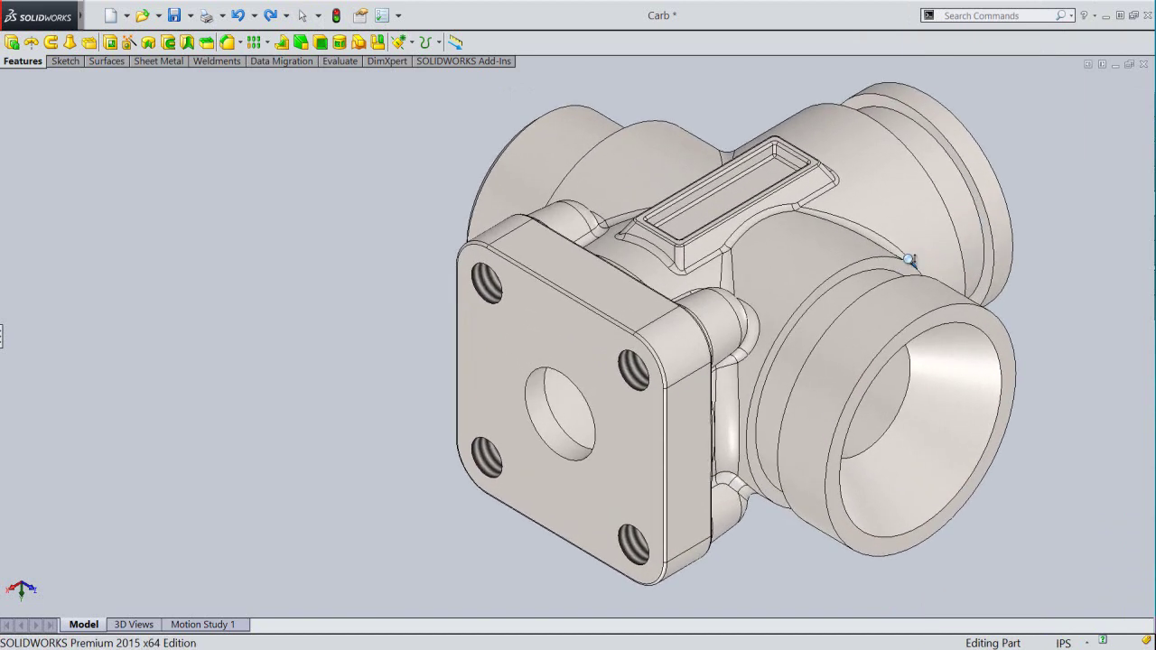
pyautogui.rightClick(745, 264)
pyautogui.click(768, 368)
pyautogui.moveTo(697, 379); pyautogui.dragTo(621, 387)
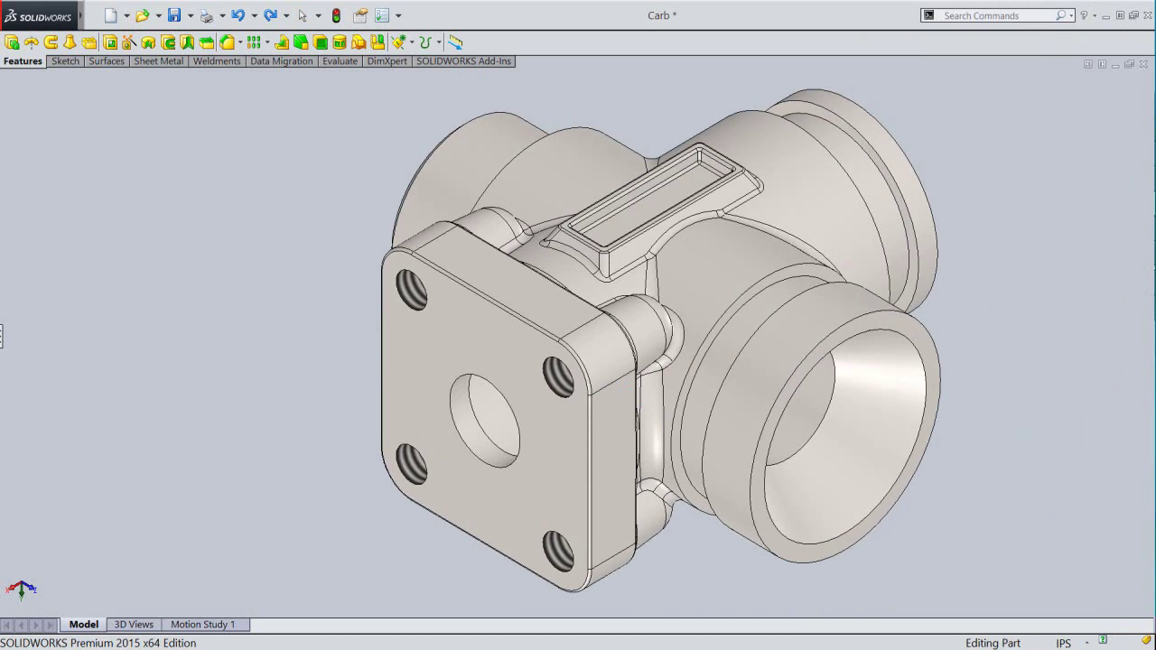
# Turn the model to its other side, zoom in on the top and pan it down-right.
pyautogui.press('space')
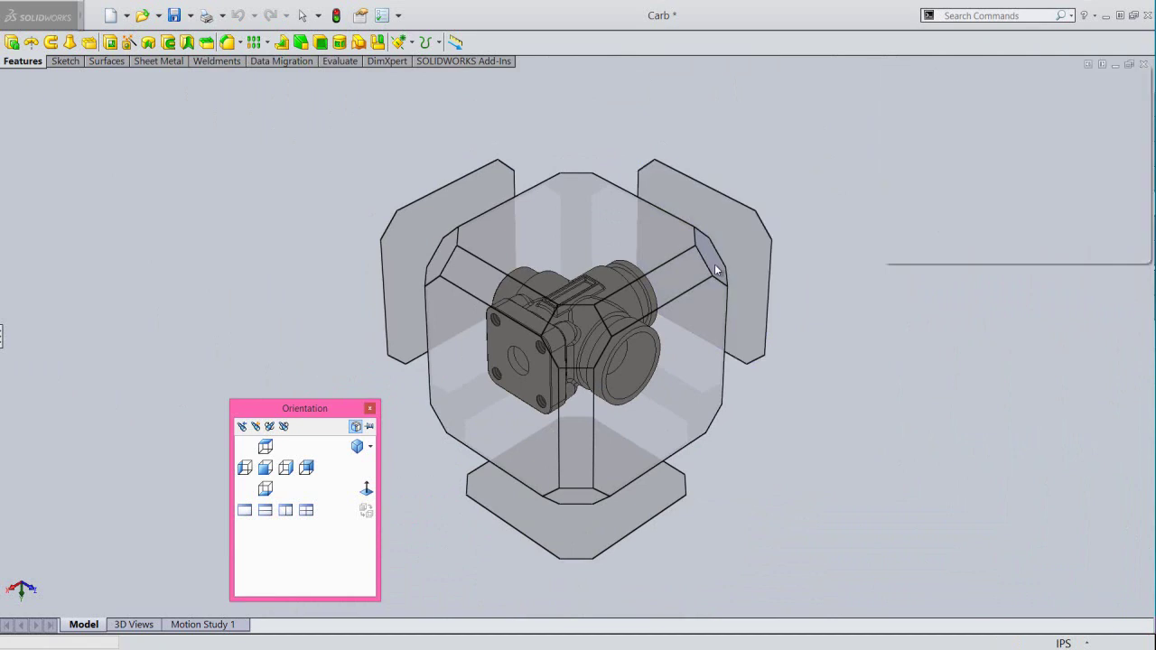
pyautogui.click(759, 258)
pyautogui.rightClick(830, 186)
pyautogui.click(869, 230)
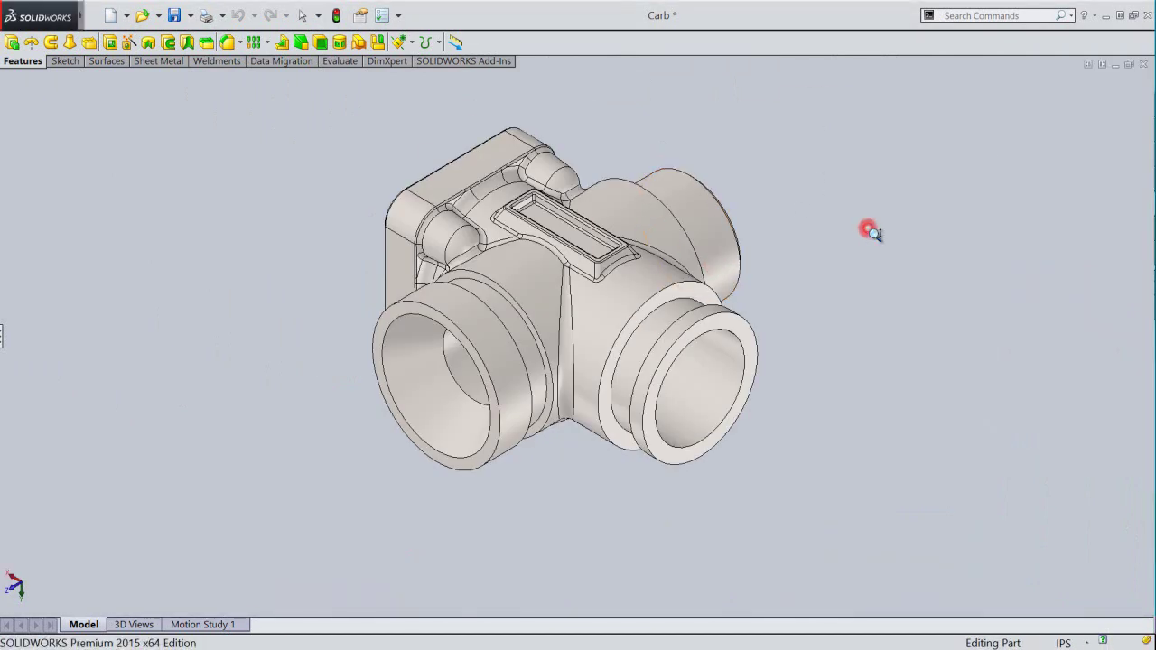
pyautogui.moveTo(869, 230); pyautogui.dragTo(867, 206)
pyautogui.rightClick(849, 217)
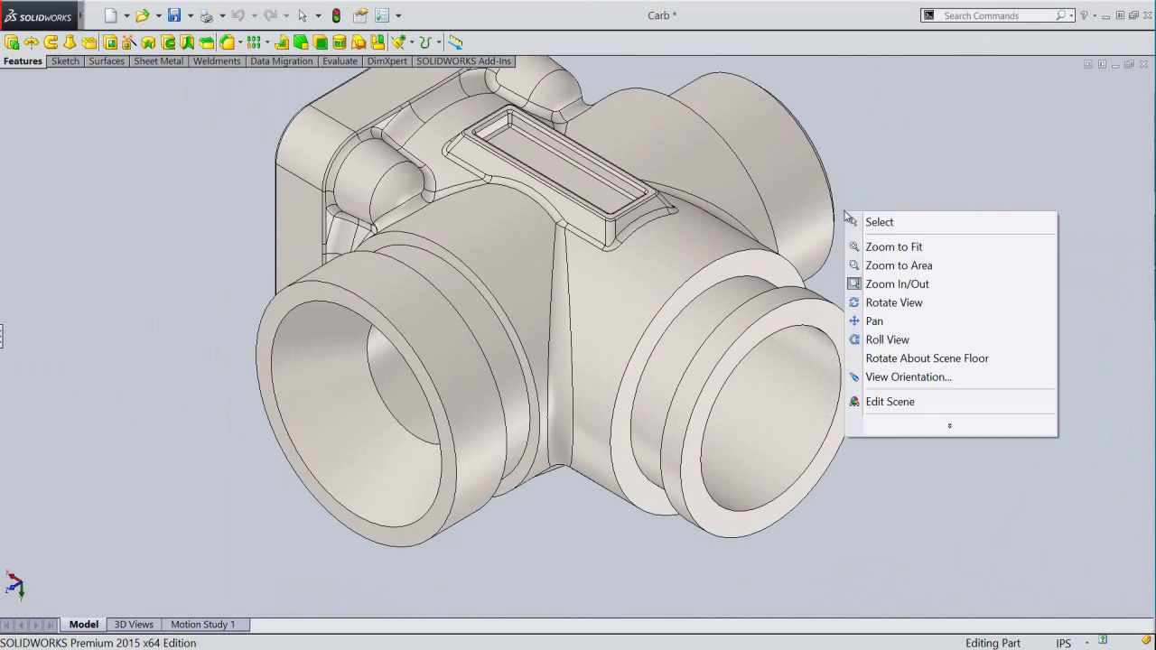
pyautogui.click(874, 320)
pyautogui.moveTo(650, 403); pyautogui.dragTo(711, 438)
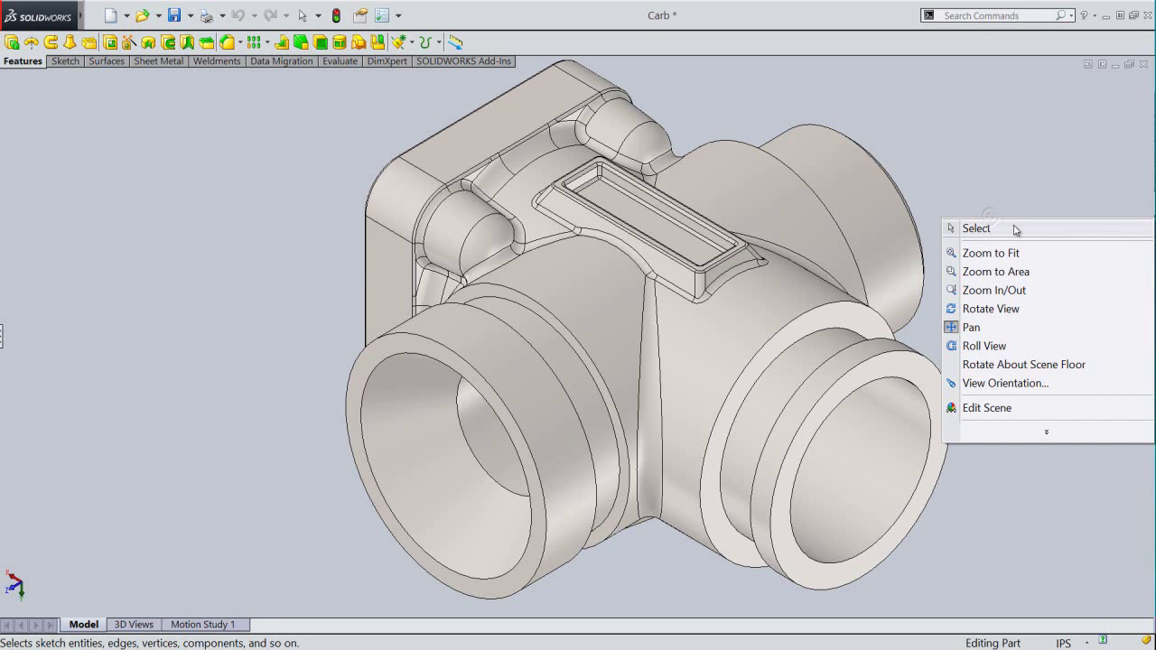
pyautogui.click(1013, 226)
# Reorient the model to face the flange and bring back the design tree.
pyautogui.press('space')
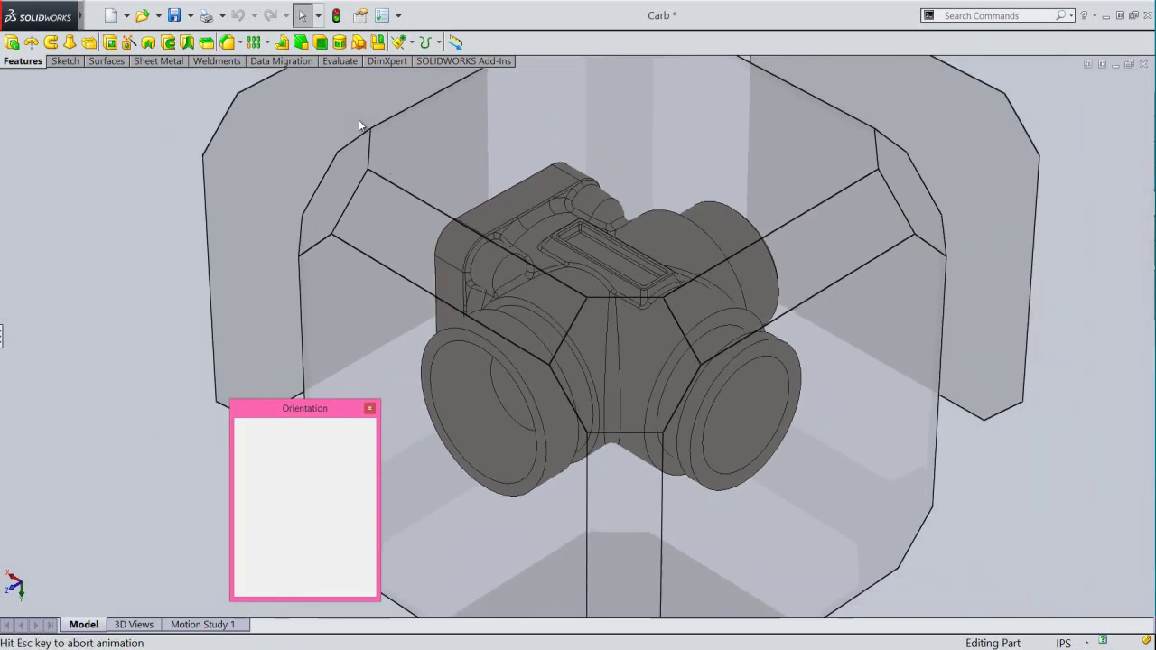
pyautogui.click(444, 256)
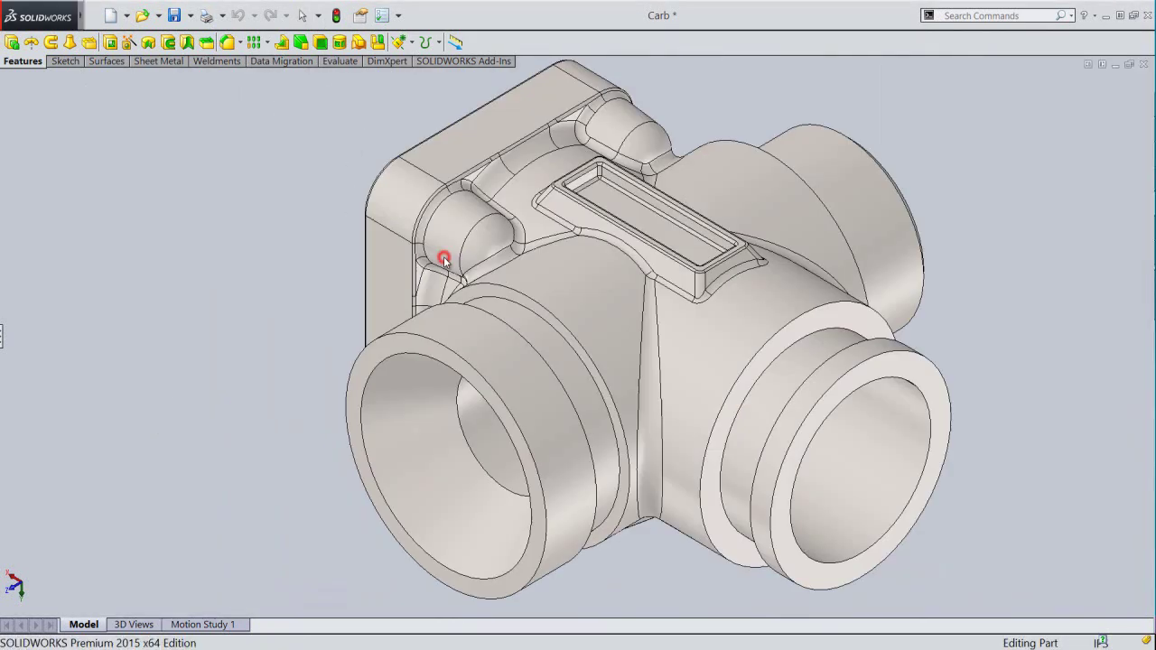
pyautogui.click(3, 337)
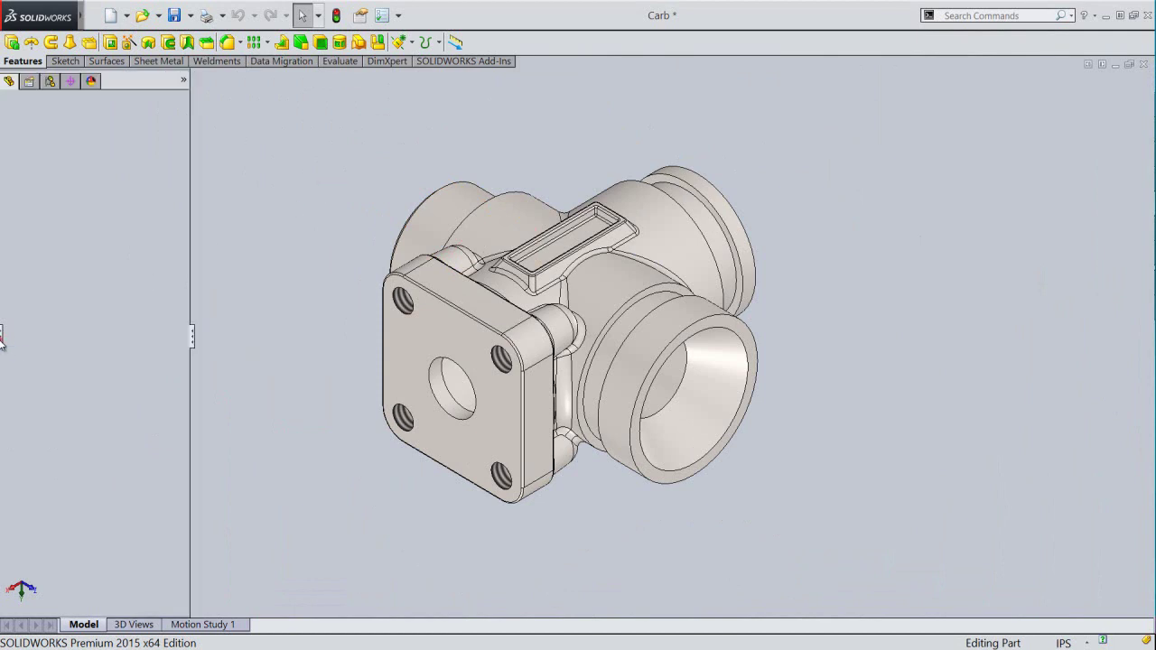
pyautogui.rightClick(824, 41)
# Re-enable large command buttons with text, the task pane and the heads-up view toolbar.
pyautogui.click(832, 41)
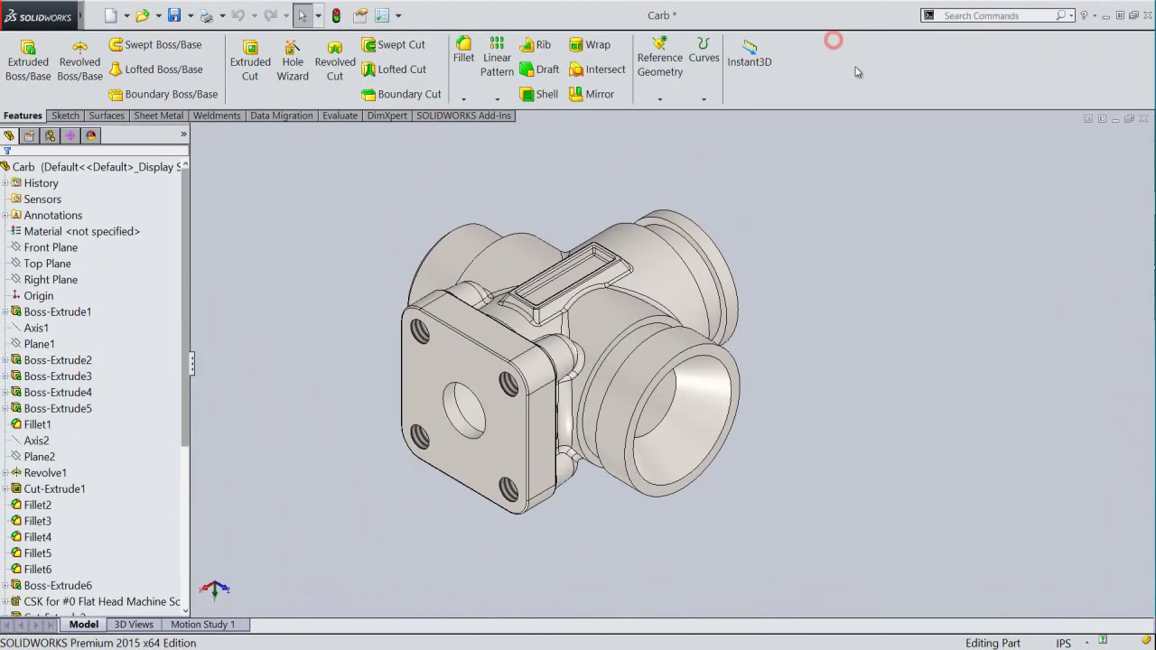
pyautogui.rightClick(856, 40)
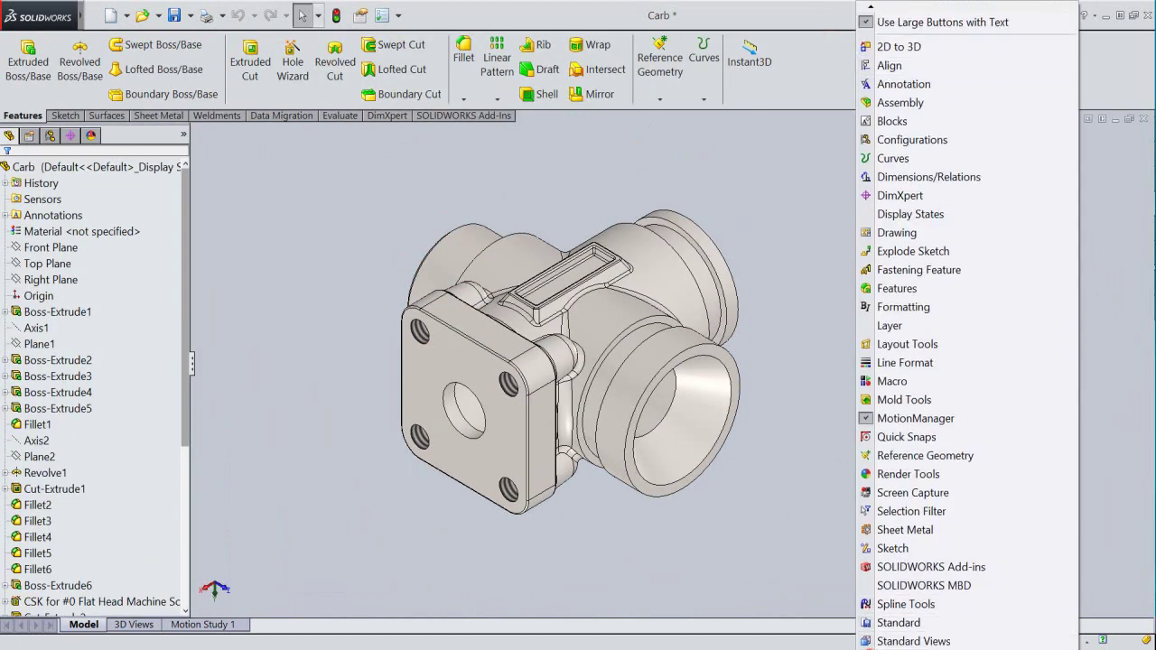
pyautogui.click(869, 543)
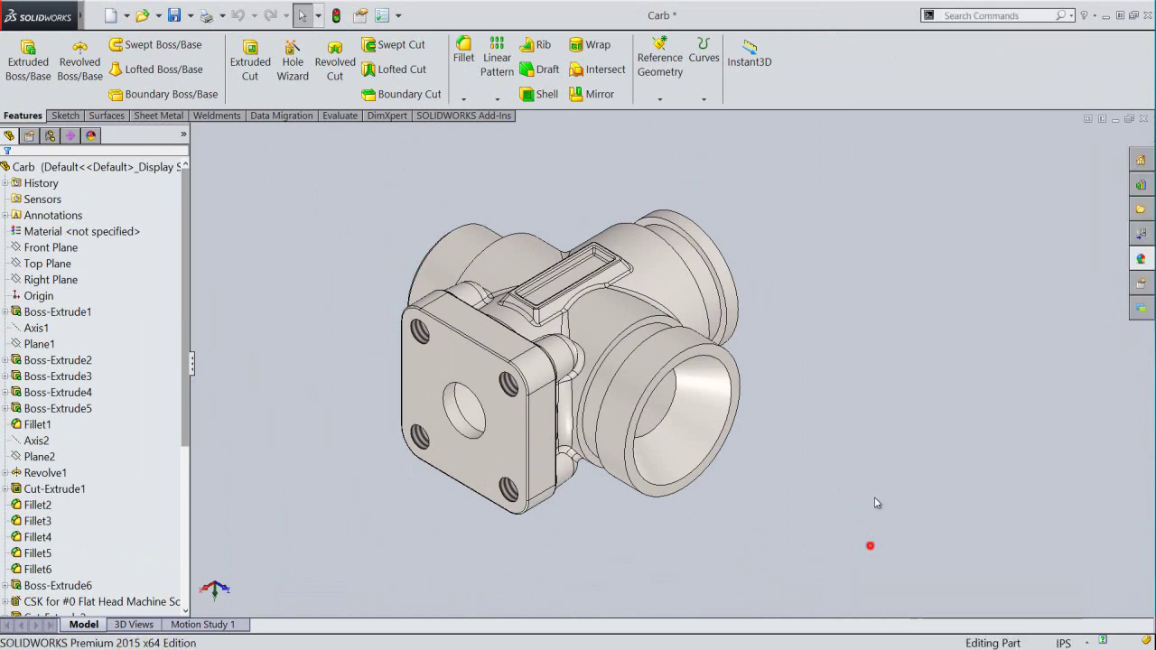
pyautogui.rightClick(917, 76)
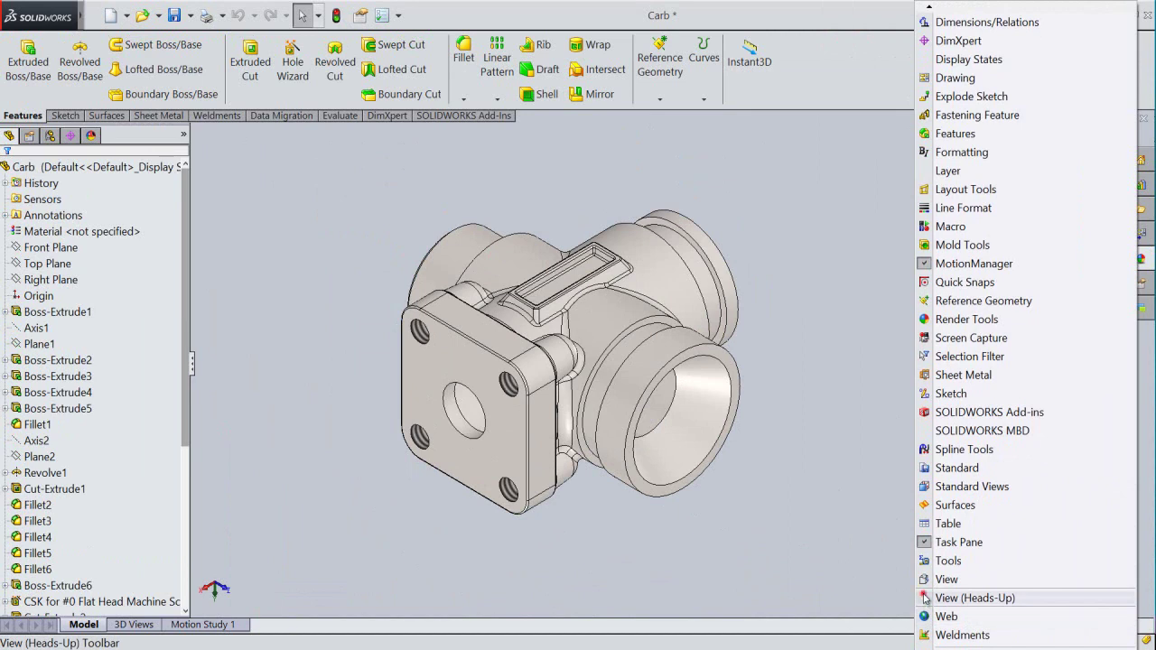
pyautogui.click(923, 594)
# Fit the whole Carb model in the window, then adjust the zoom.
pyautogui.click(562, 121)
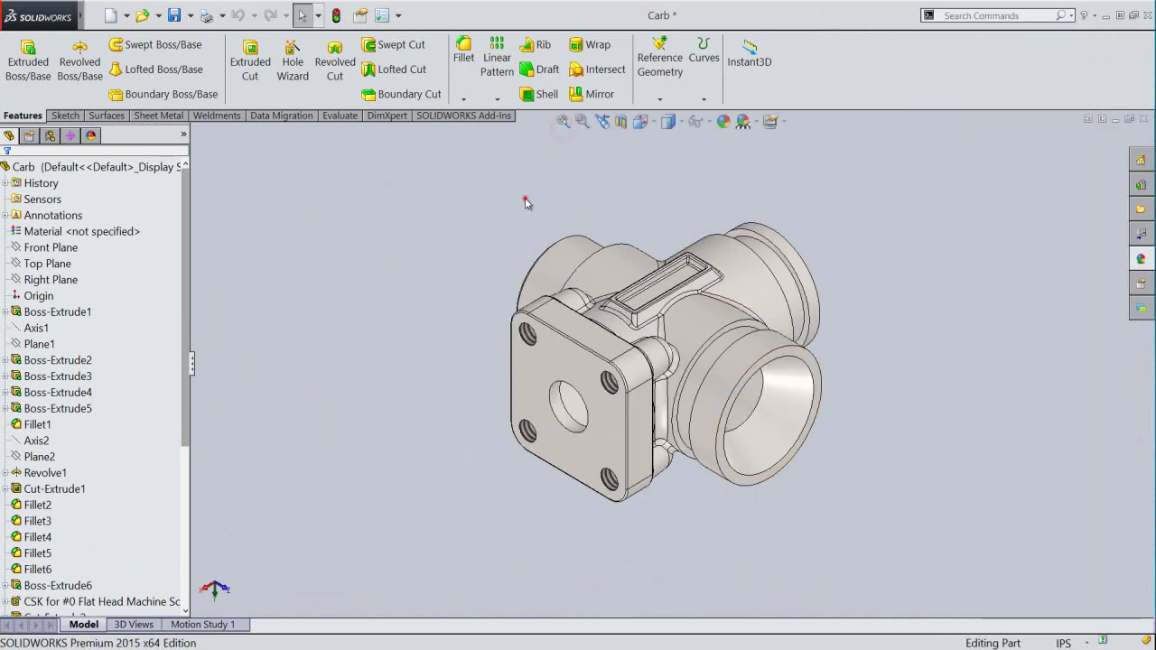
pyautogui.scroll(-1, 777, 280)
pyautogui.scroll(-1, 607, 388)
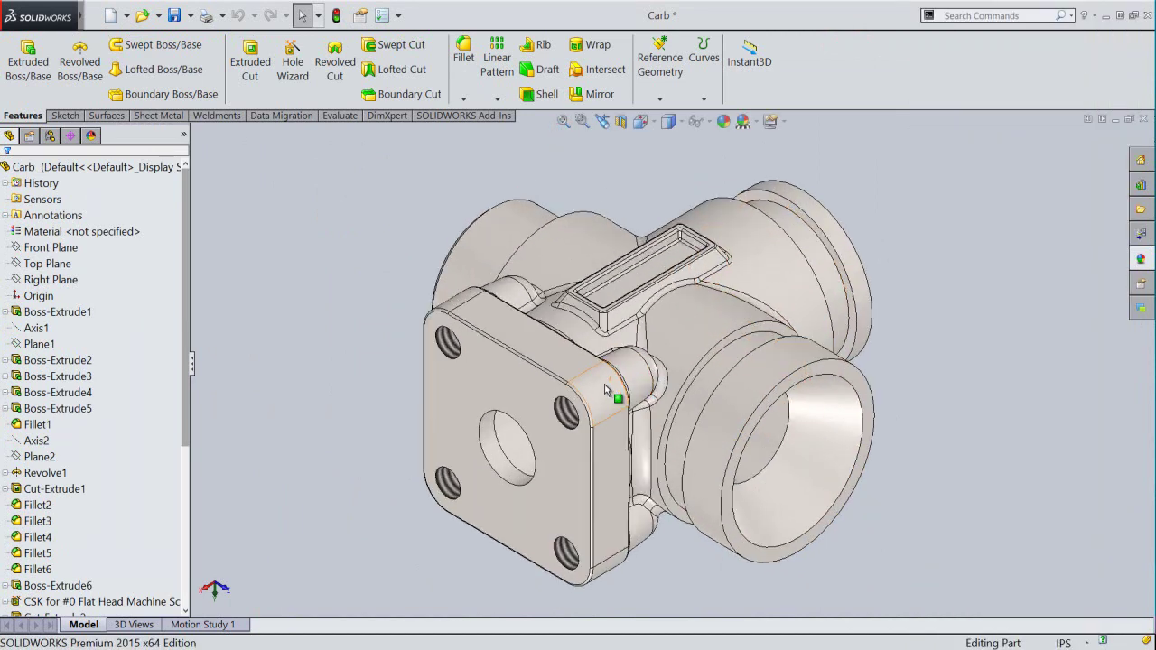